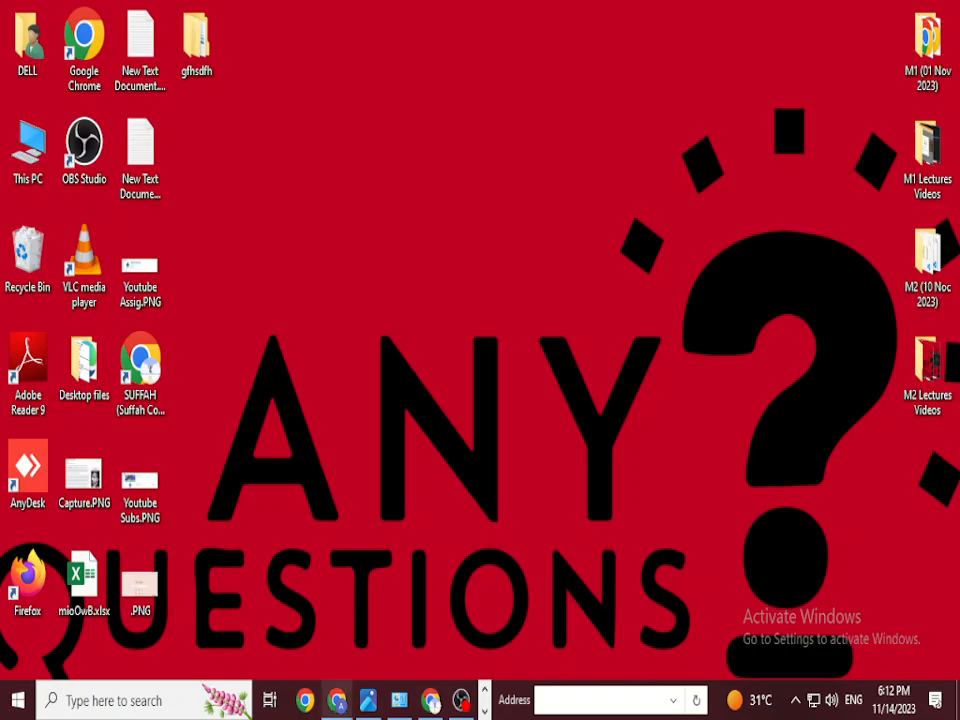
# Step: Switch to the Chrome window showing Canva's 'What will you design today?' home page
pyautogui.click(337, 700)
pyautogui.moveTo(287, 113)
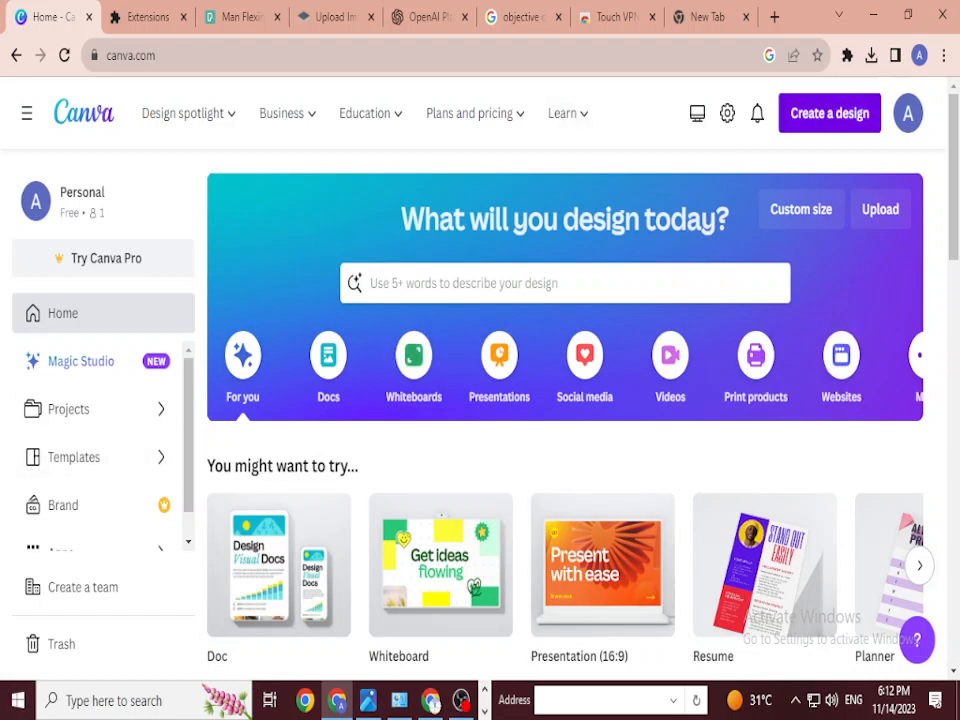
# Step: Create a new Facebook Post (Square) design by searching for 'facebook'
pyautogui.click(829, 113)
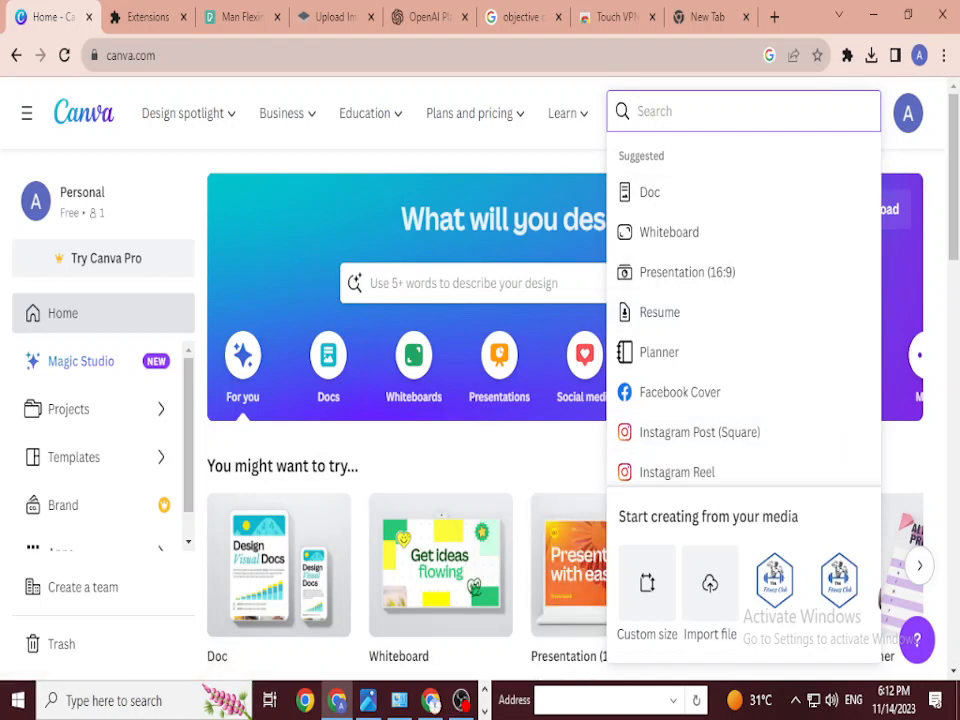
pyautogui.write('face')
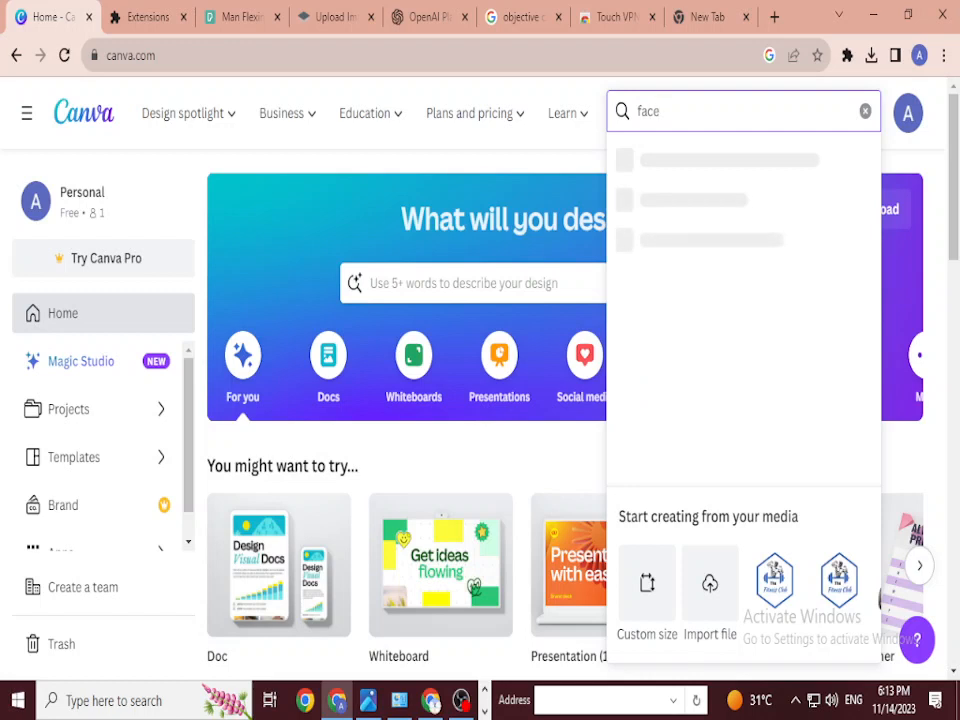
pyautogui.write('book')
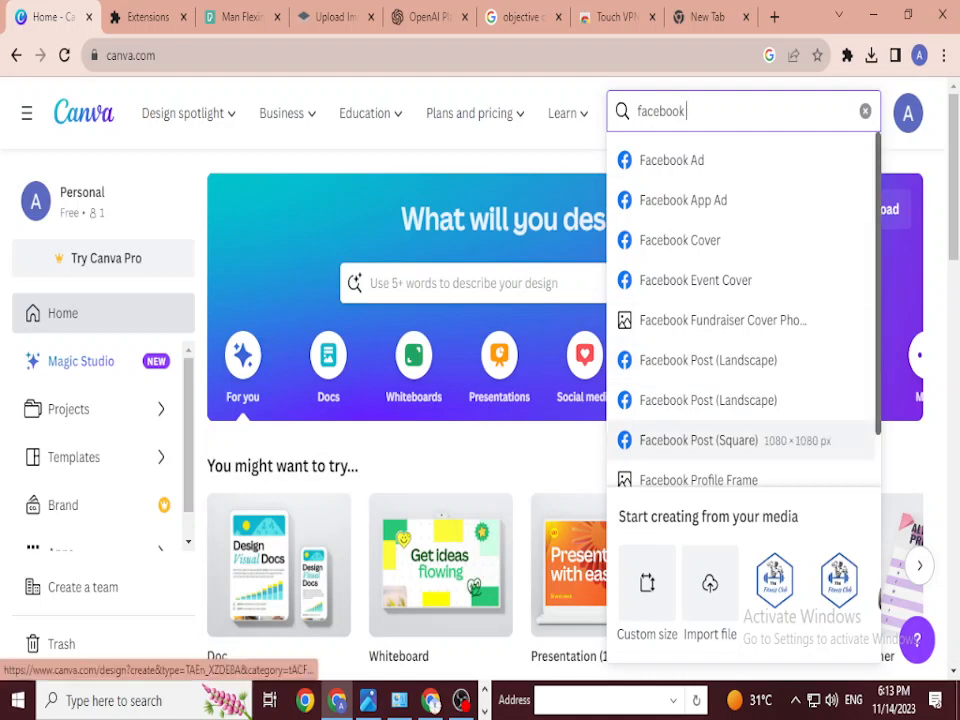
pyautogui.click(698, 440)
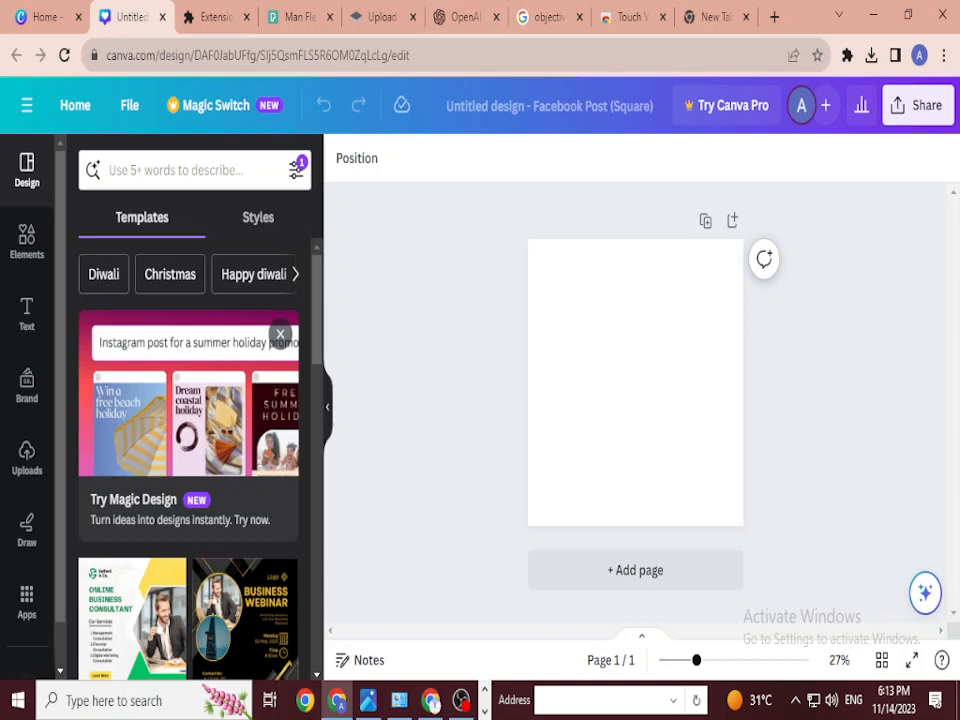
# Step: Select the blank page and insert a circle with the C shortcut
pyautogui.click(635, 382)
pyautogui.press('Escape')
pyautogui.click(635, 382)
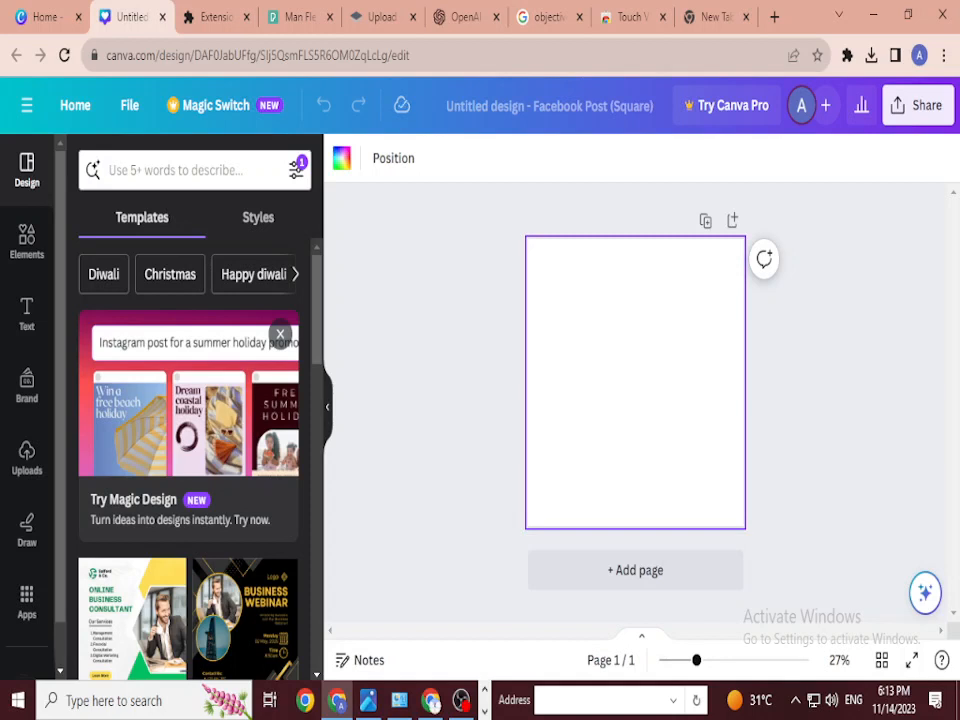
pyautogui.press('c')
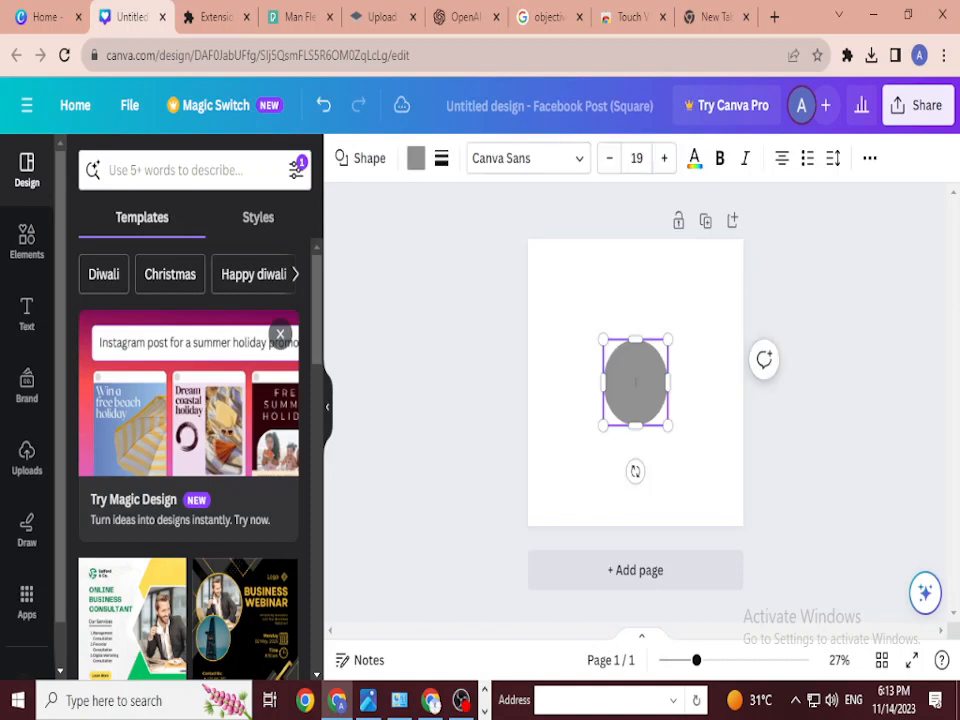
# Step: Enlarge the circle to about 523 × 523 and centre it horizontally in the upper half
pyautogui.moveTo(636, 382); pyautogui.dragTo(642, 347)
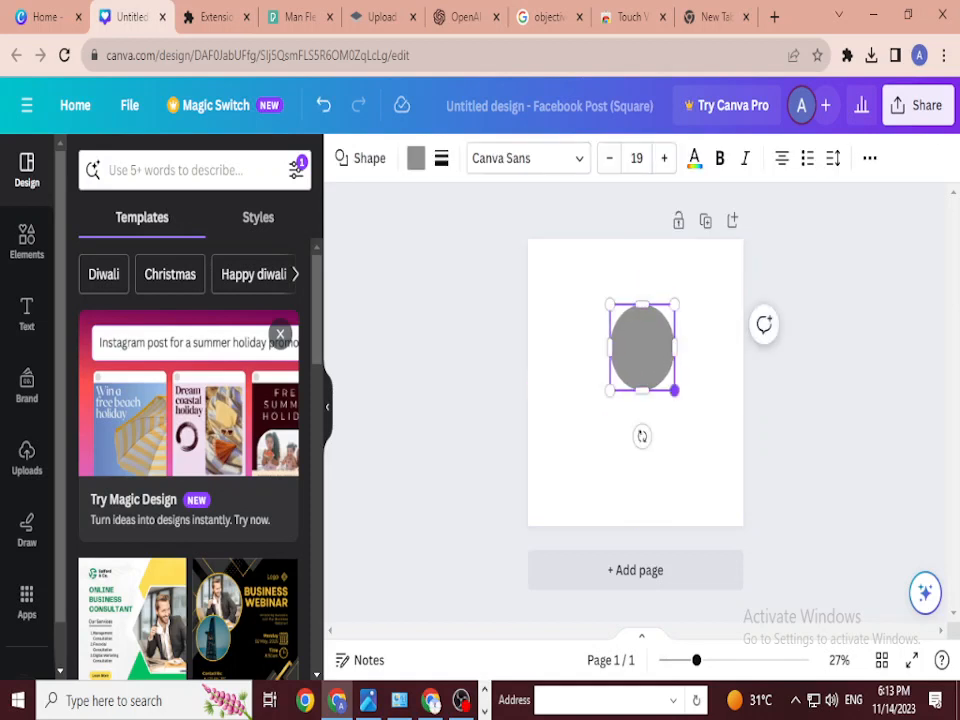
pyautogui.moveTo(675, 390); pyautogui.dragTo(701, 425)
pyautogui.moveTo(611, 305); pyautogui.dragTo(596, 286)
pyautogui.moveTo(648, 355); pyautogui.dragTo(635, 349)
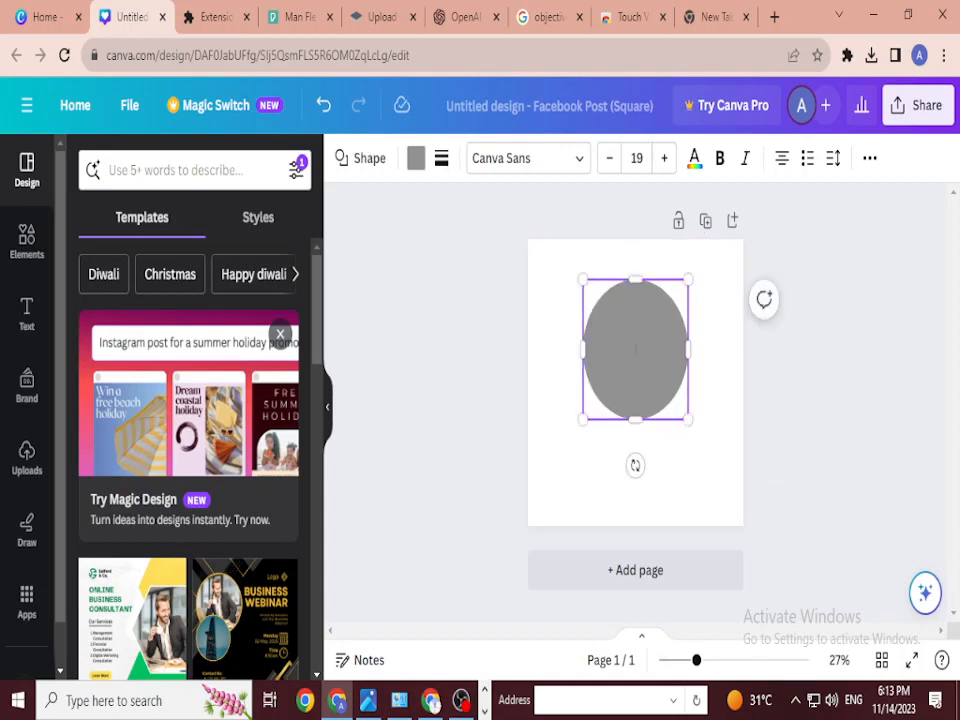
pyautogui.click(416, 158)
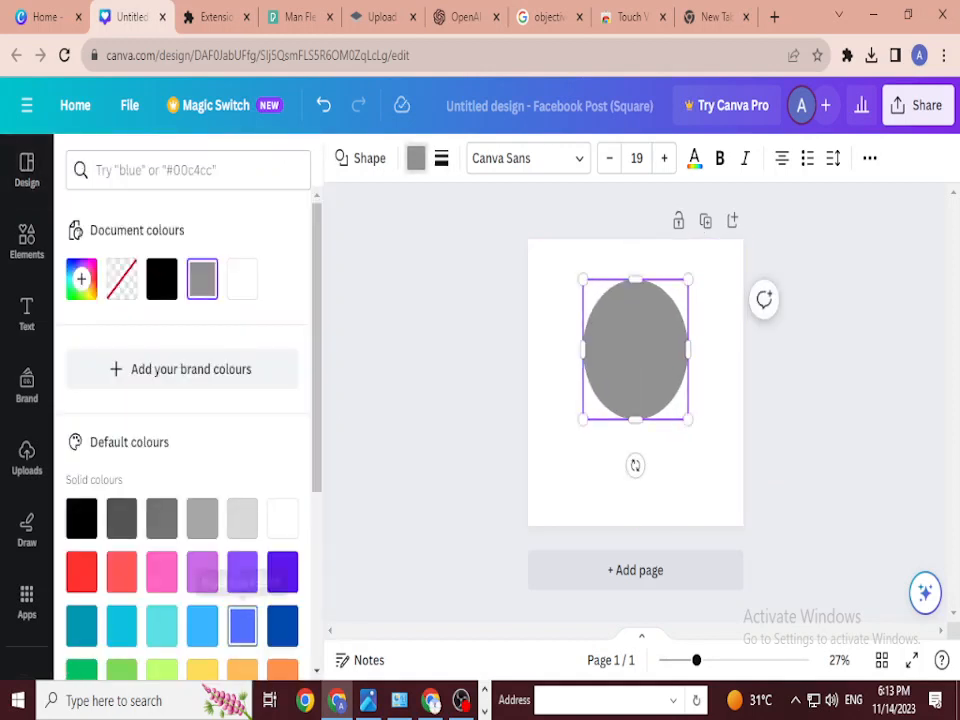
# Step: Fill the circle orange, nudge it down, and deepen the colour to #E65F0C
pyautogui.scroll(-2, 182, 420)
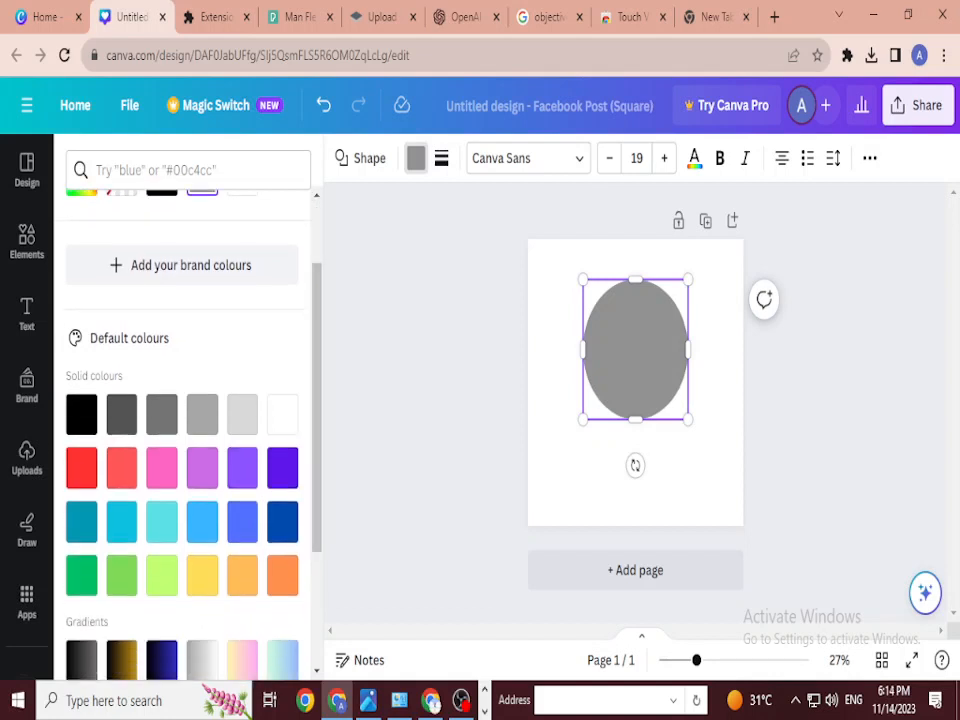
pyautogui.click(282, 575)
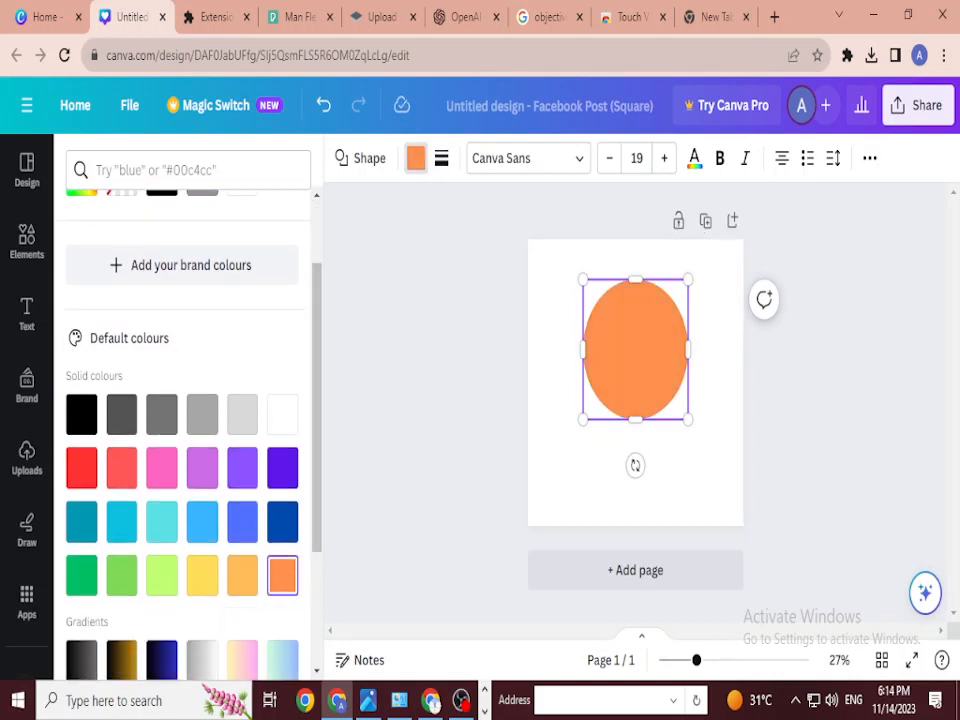
pyautogui.moveTo(635, 349); pyautogui.dragTo(635, 365)
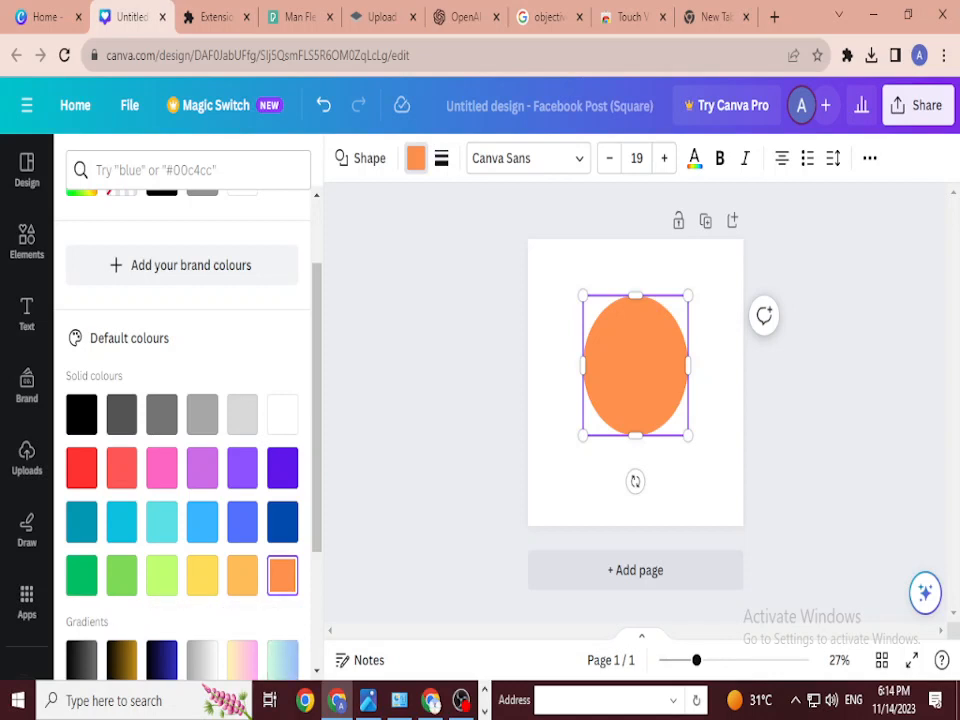
pyautogui.scroll(2, 162, 412)
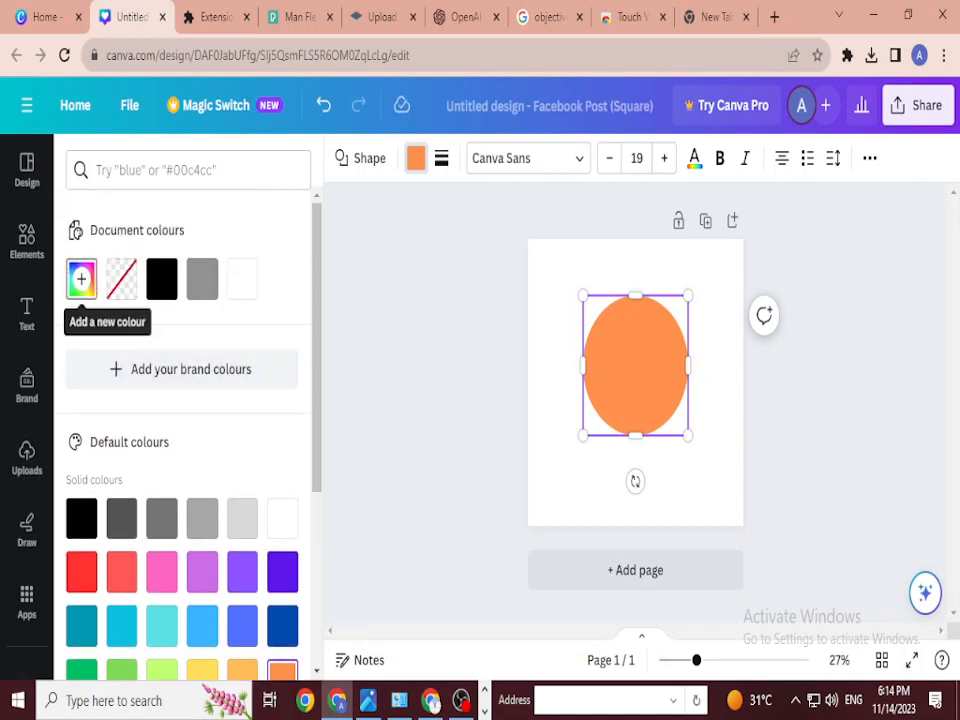
pyautogui.click(81, 278)
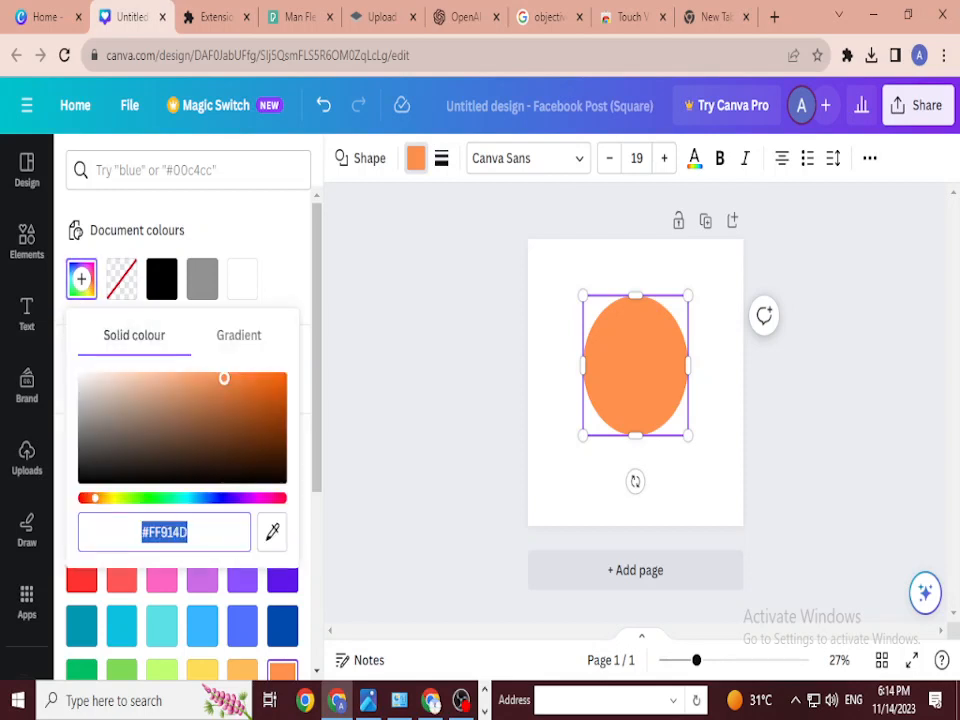
pyautogui.moveTo(224, 378); pyautogui.dragTo(275, 383)
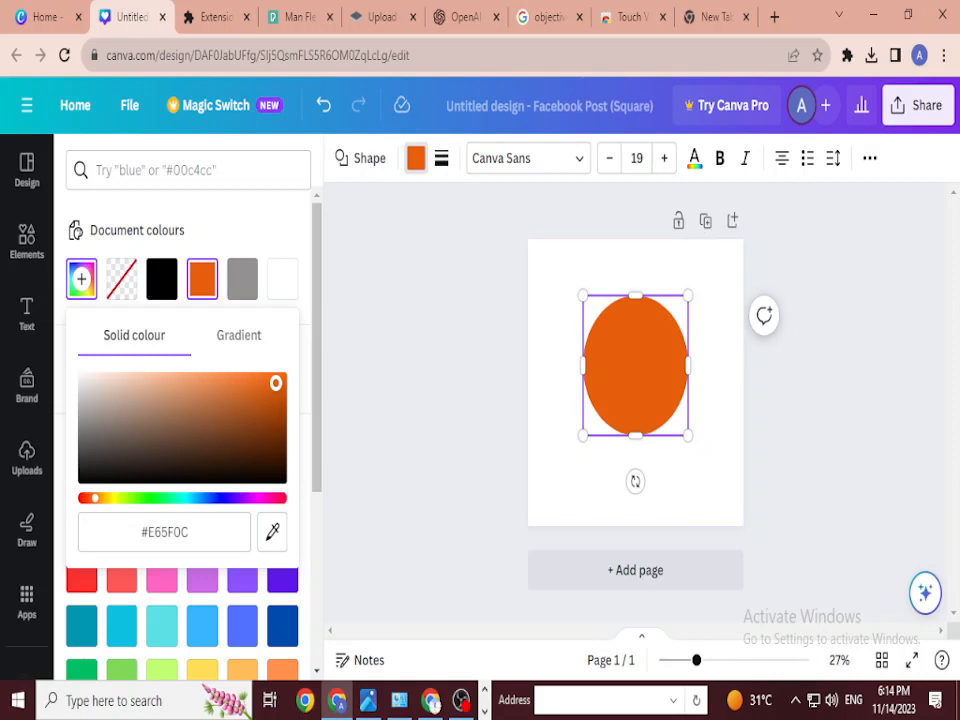
pyautogui.press('Escape')
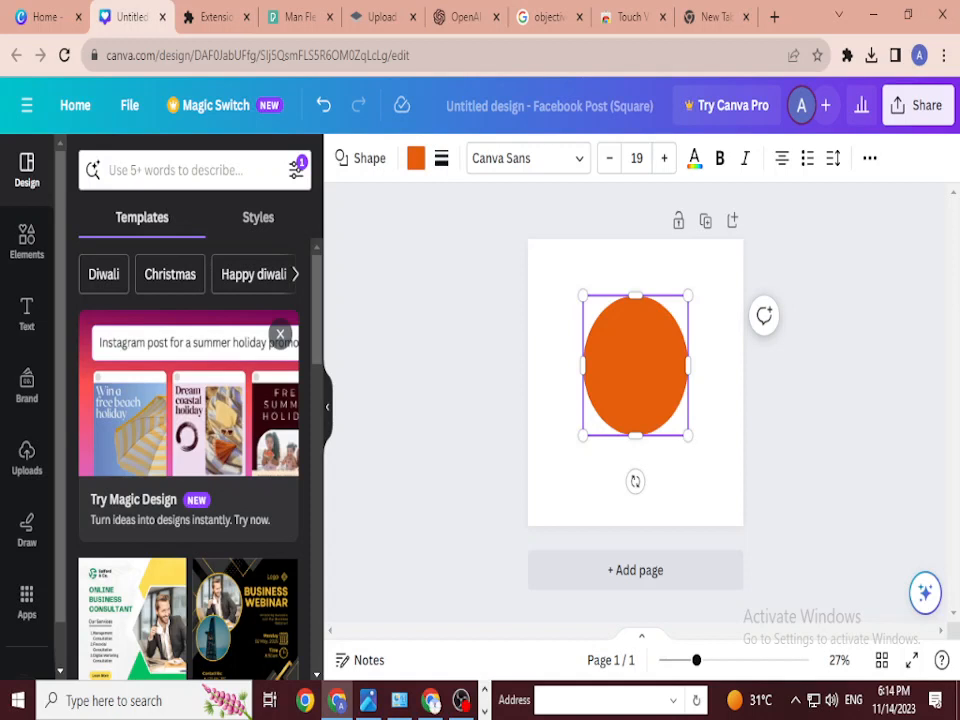
# Step: Duplicate the orange circle, make the copy grey, and offset it down and right
pyautogui.hotkey('ctrl', 'd')
pyautogui.moveTo(638, 369); pyautogui.dragTo(641, 382)
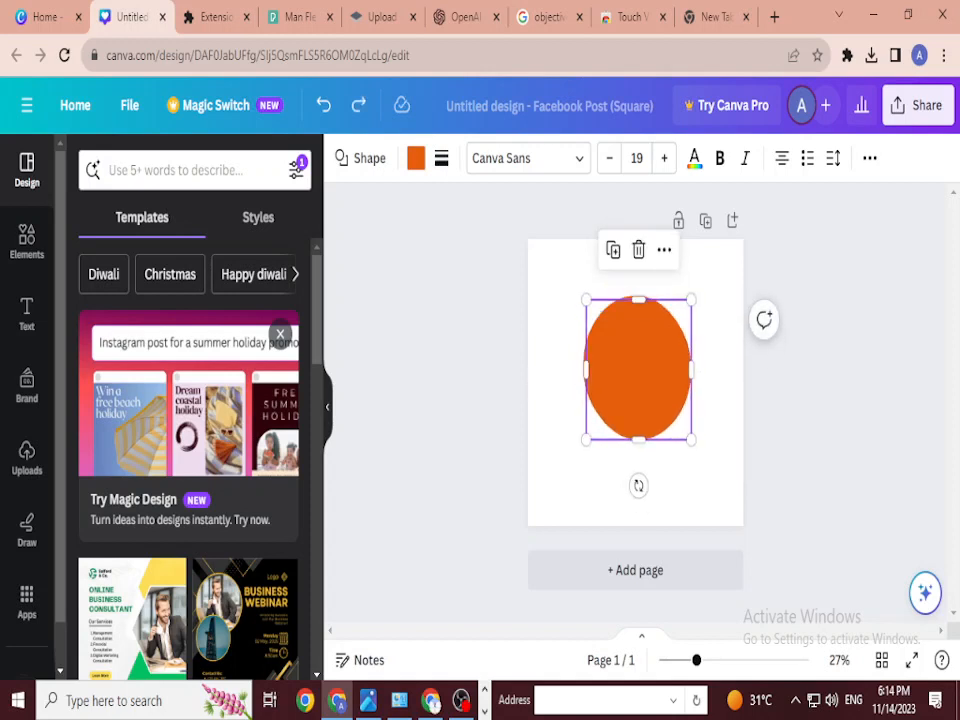
pyautogui.moveTo(638, 369)
pyautogui.keyDown('alt'); pyautogui.mouseDown()
pyautogui.moveTo(651, 411)
pyautogui.moveTo(629, 369)
pyautogui.mouseUp(); pyautogui.keyUp('alt')
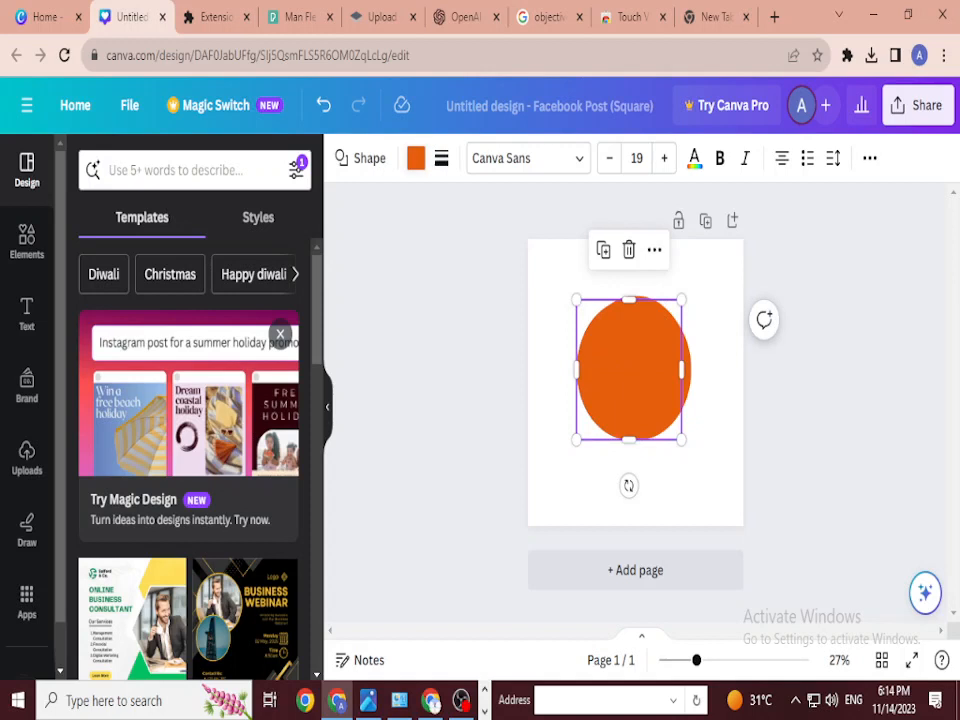
pyautogui.click(415, 158)
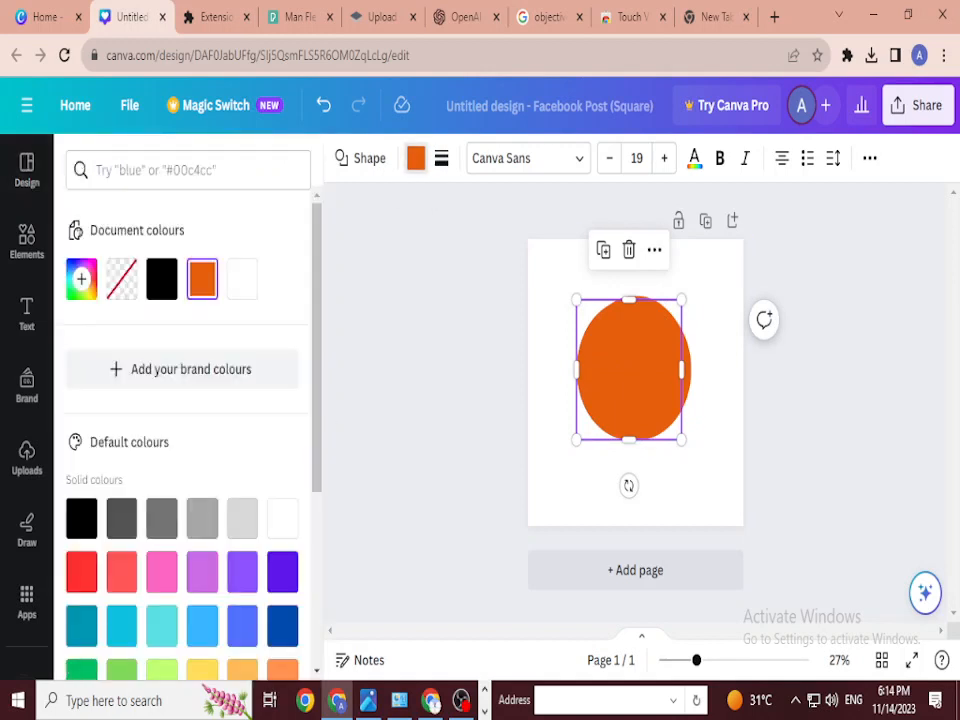
pyautogui.moveTo(629, 369); pyautogui.dragTo(639, 369)
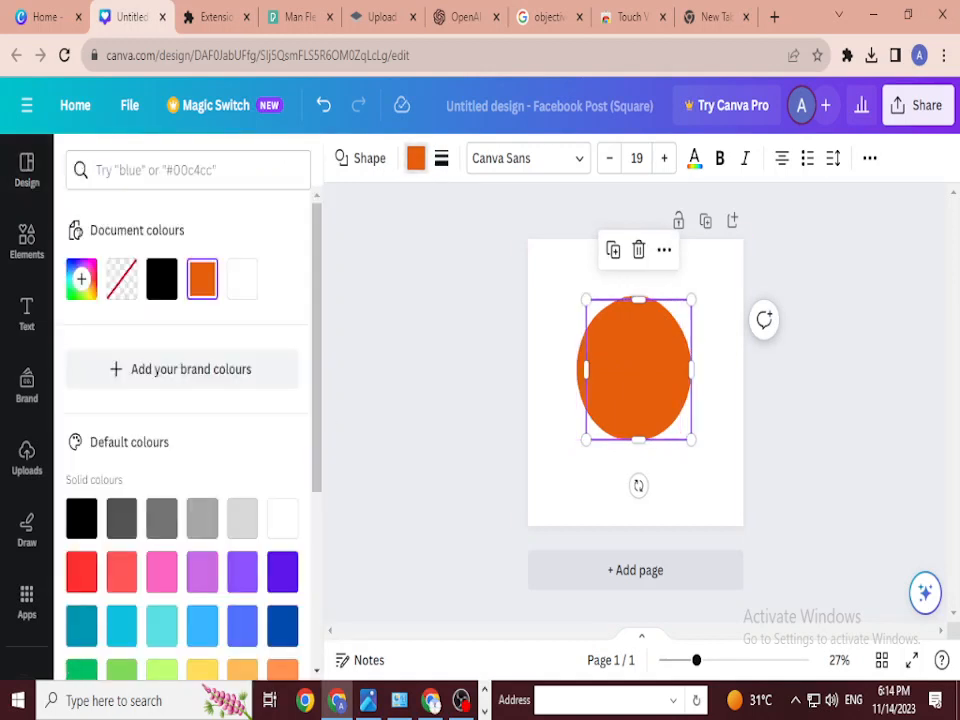
pyautogui.click(161, 517)
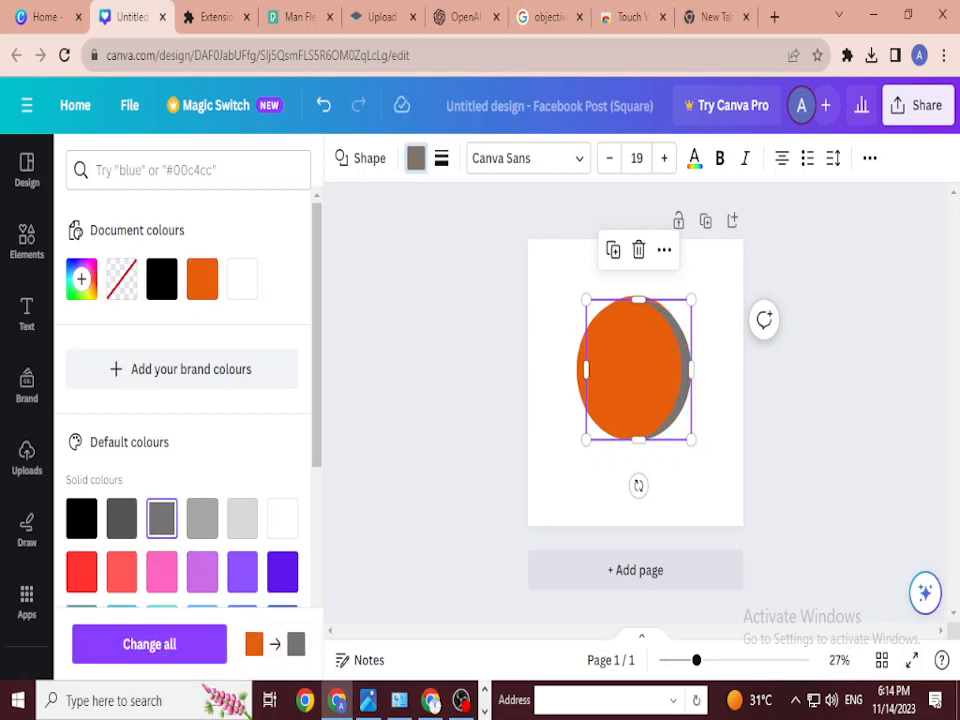
pyautogui.moveTo(682, 383); pyautogui.dragTo(668, 418)
# Step: Select the orange circle behind the grey one and bring up its arrangement settings
pyautogui.click(629, 369)
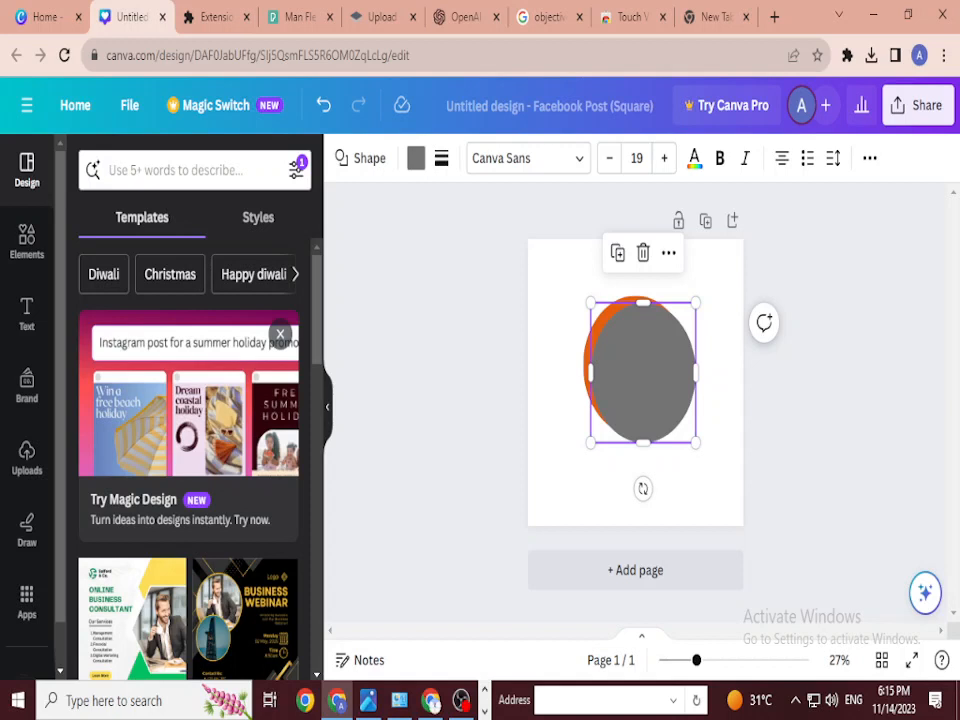
pyautogui.click(596, 333)
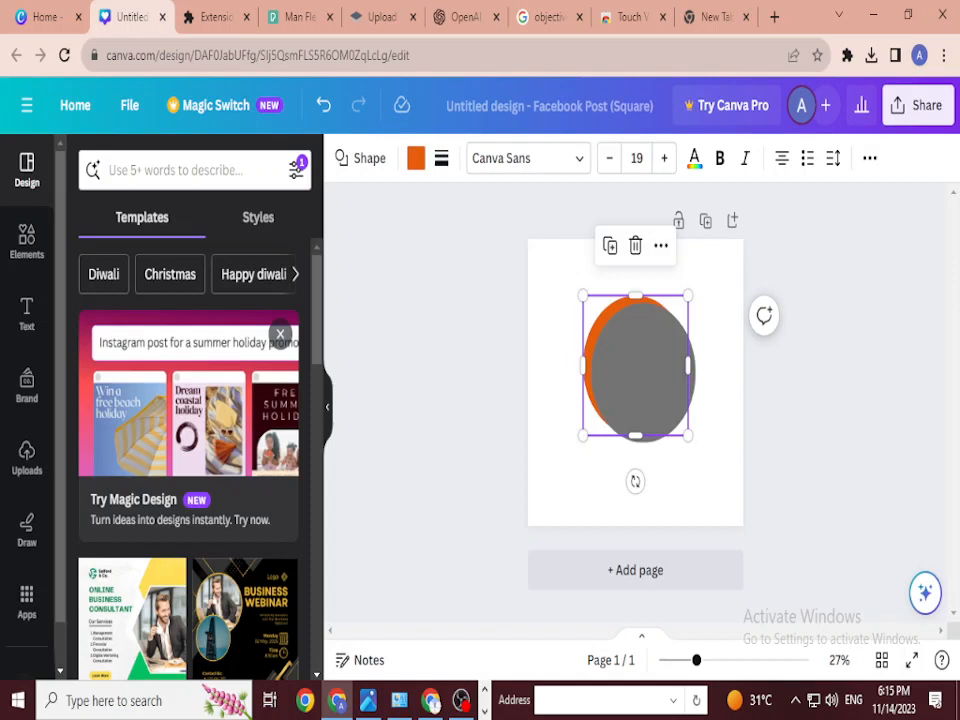
pyautogui.click(869, 158)
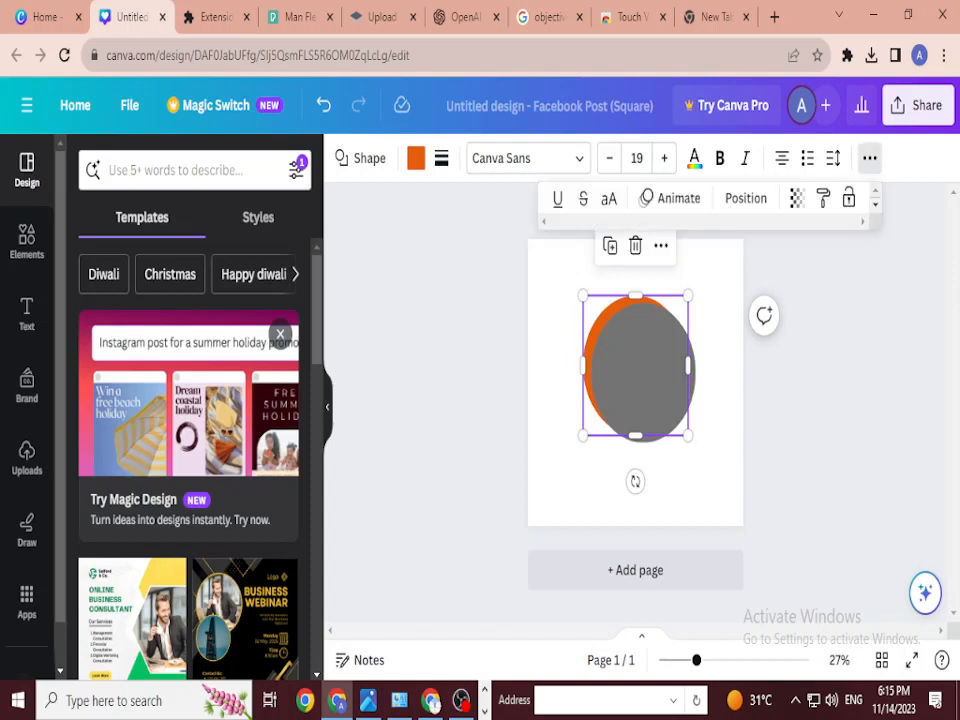
pyautogui.click(746, 198)
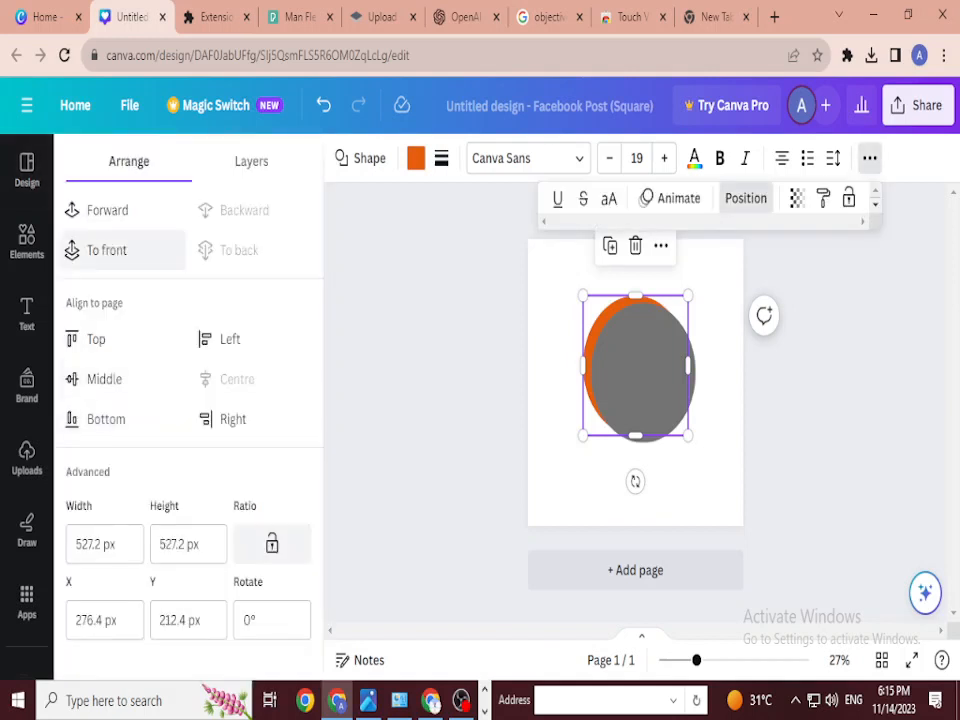
# Step: Bring the orange circle in front of the grey one and nudge it into position
pyautogui.click(100, 250)
pyautogui.press('Escape')
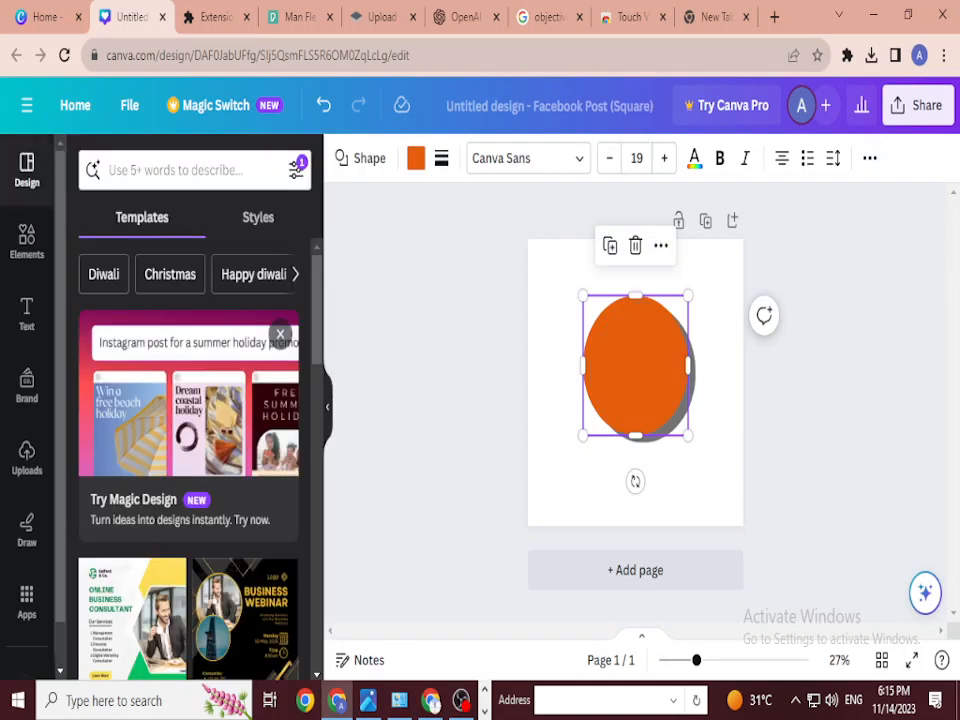
pyautogui.moveTo(635, 365); pyautogui.dragTo(635, 382)
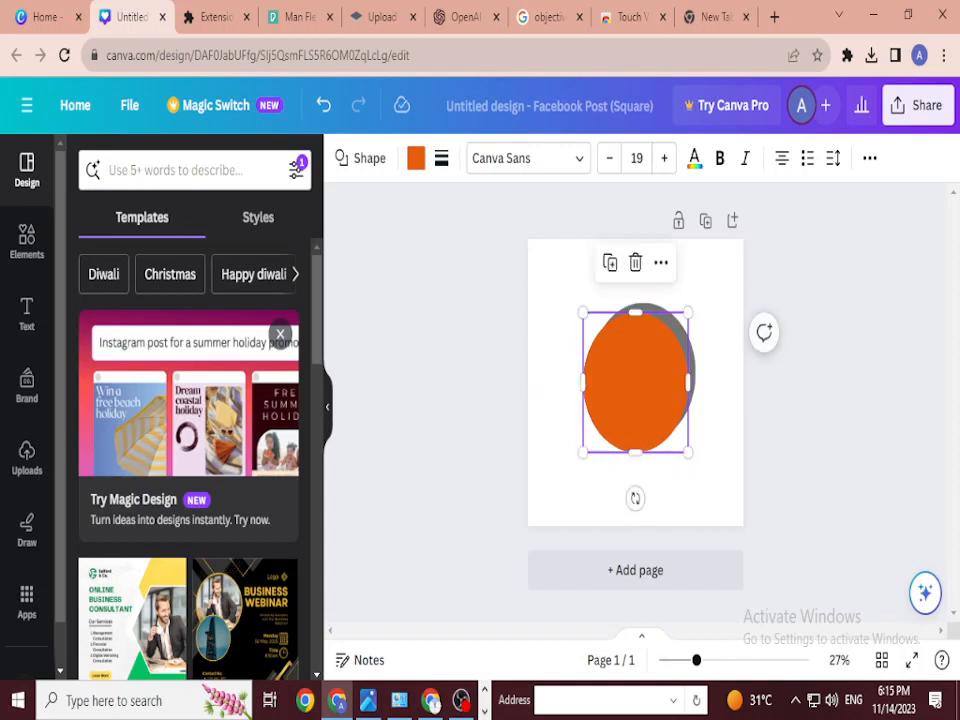
pyautogui.moveTo(635, 382); pyautogui.dragTo(635, 372)
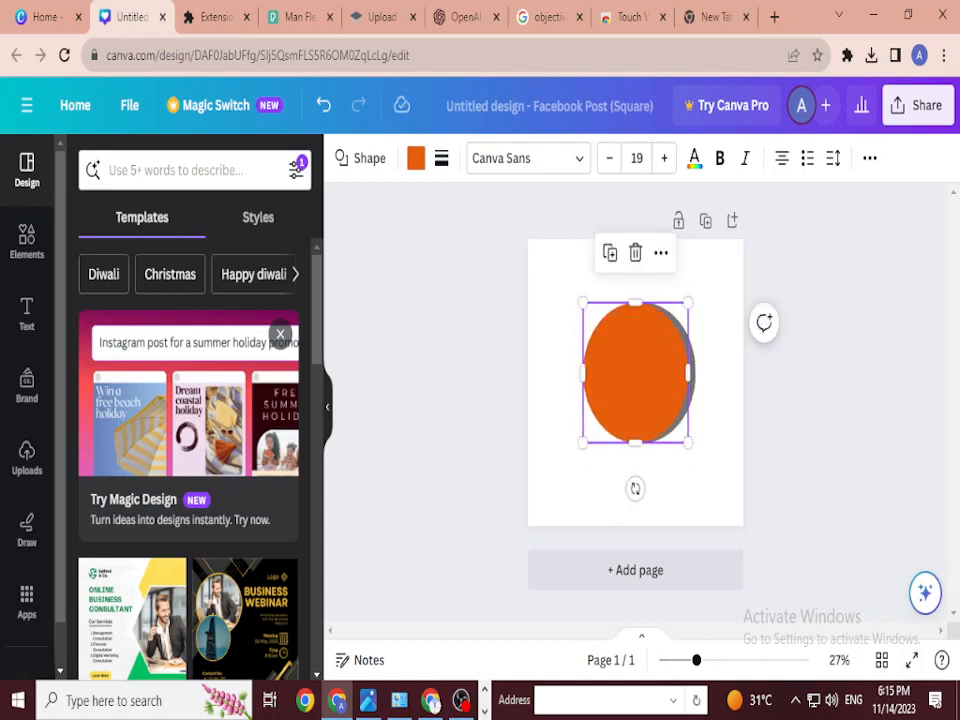
pyautogui.press('Escape')
pyautogui.moveTo(635, 372); pyautogui.dragTo(637, 377)
pyautogui.press('Escape')
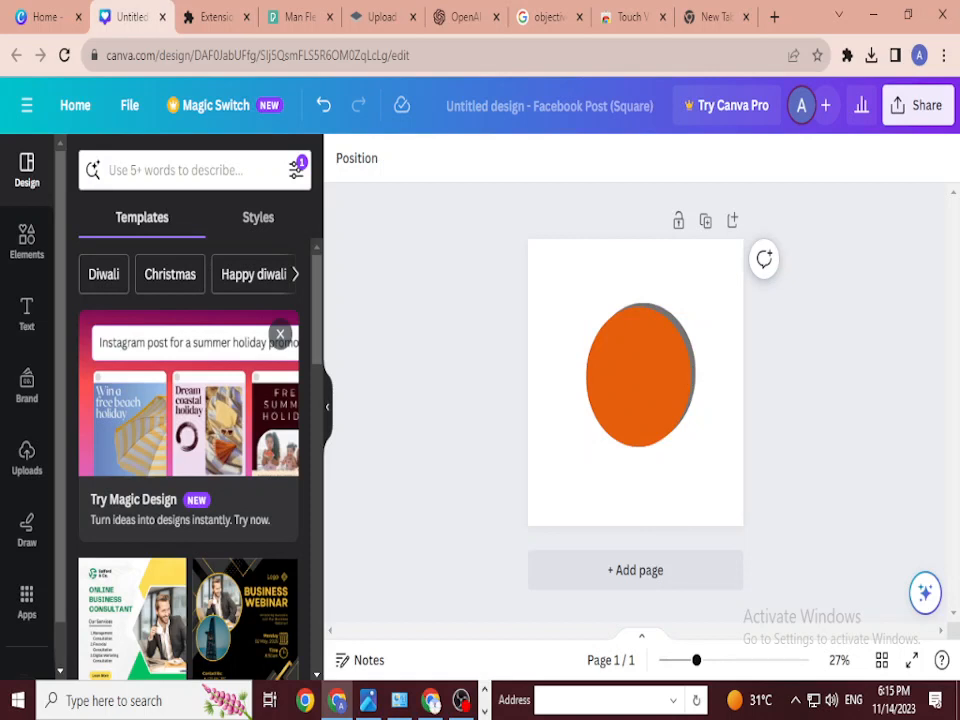
# Step: Zoom in on the design, reduce the zoom slightly, then switch to the new Chrome tab
pyautogui.hotkey('ctrl', '+')
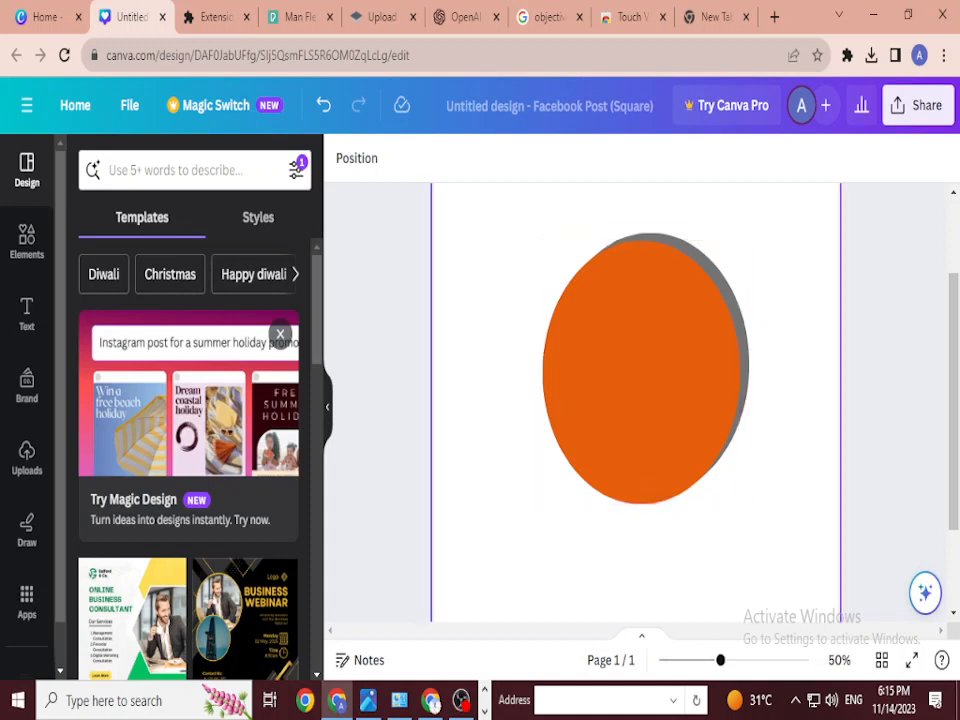
pyautogui.moveTo(720, 660); pyautogui.dragTo(708, 660)
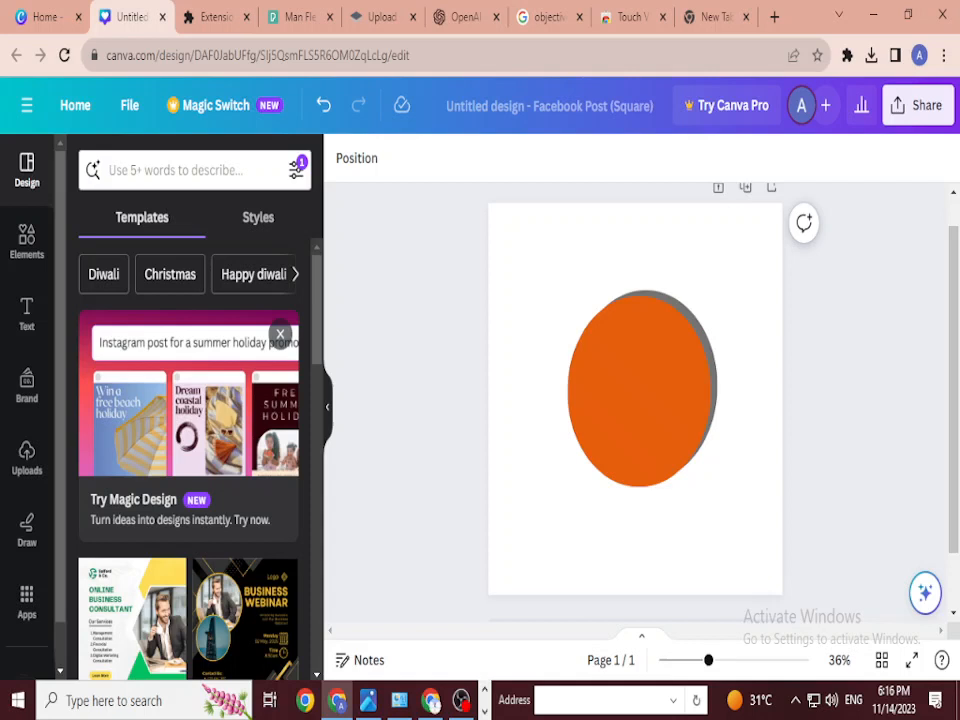
pyautogui.click(714, 16)
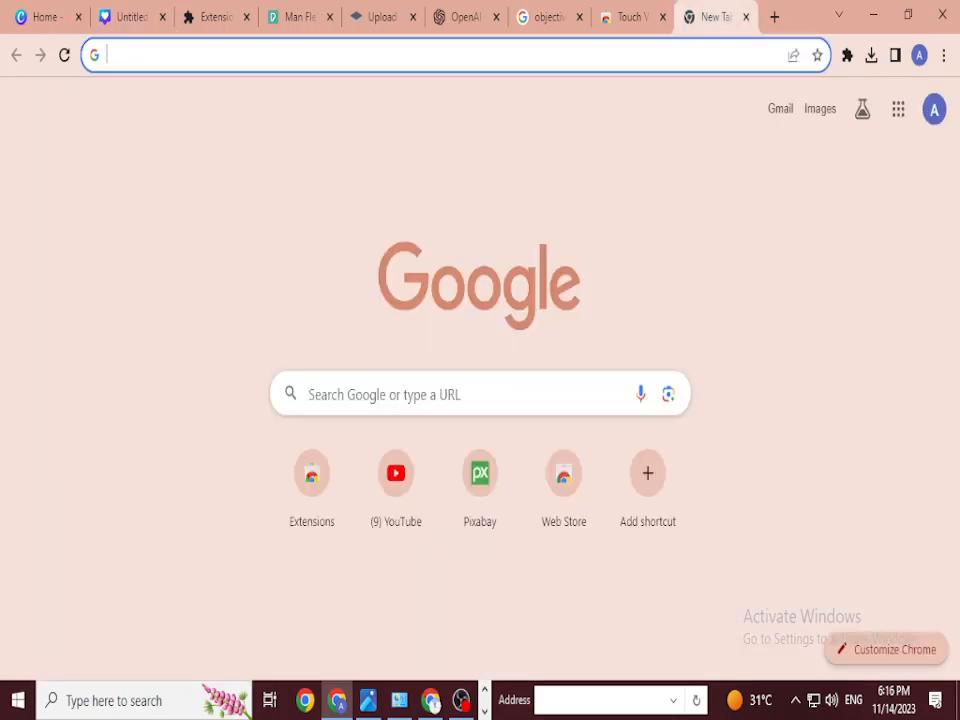
# Step: Search Google for 'paxabay' and open the Pixabay website from the results
pyautogui.write('pai')
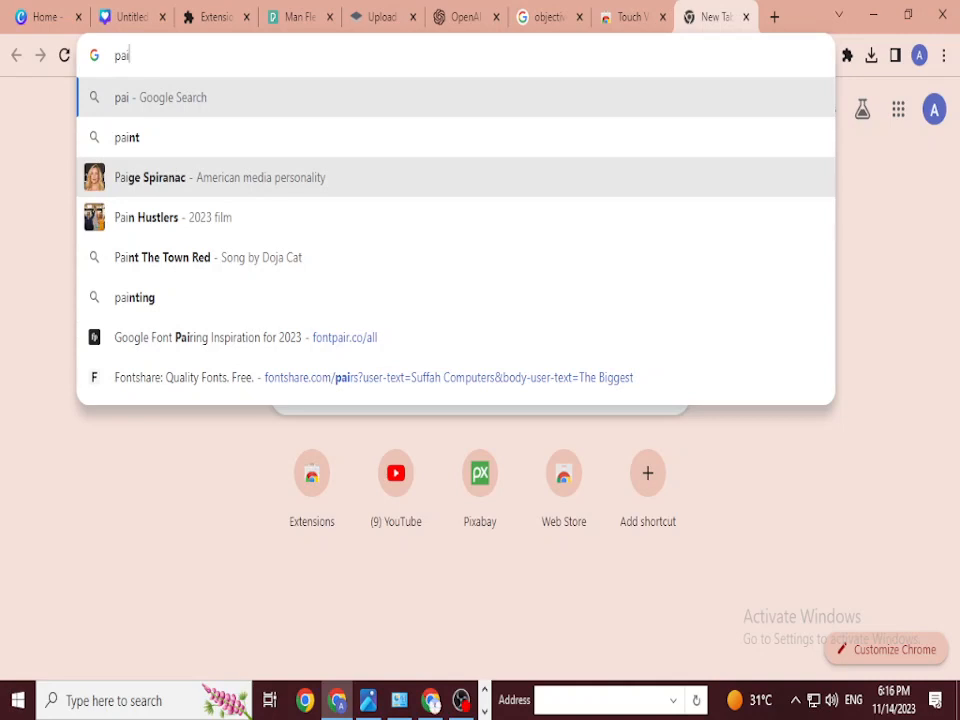
pyautogui.press('BackSpace')
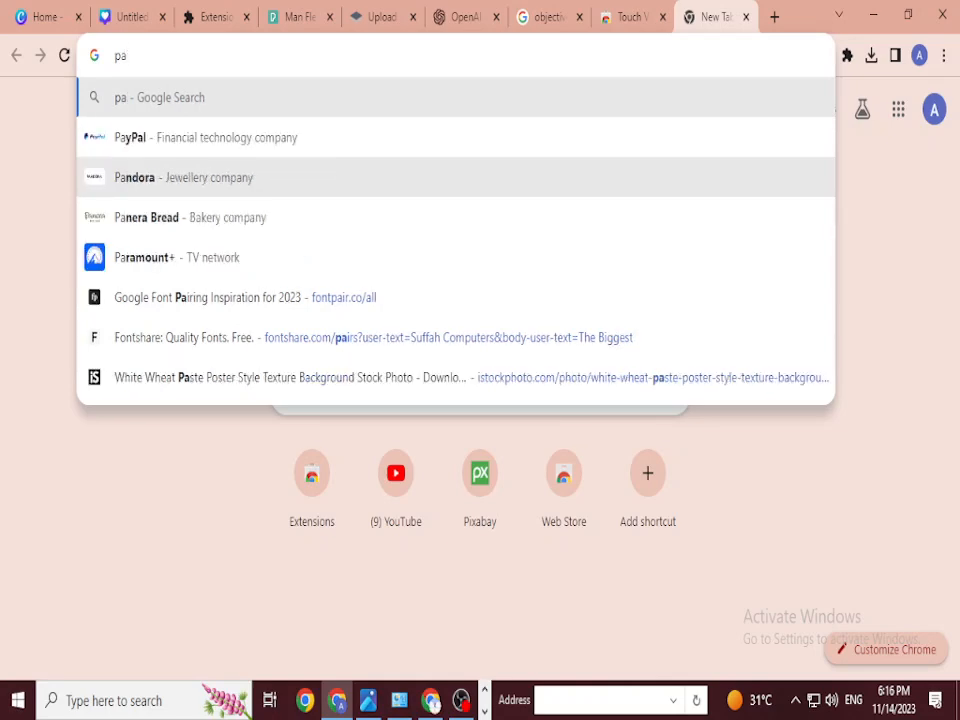
pyautogui.write('xabay')
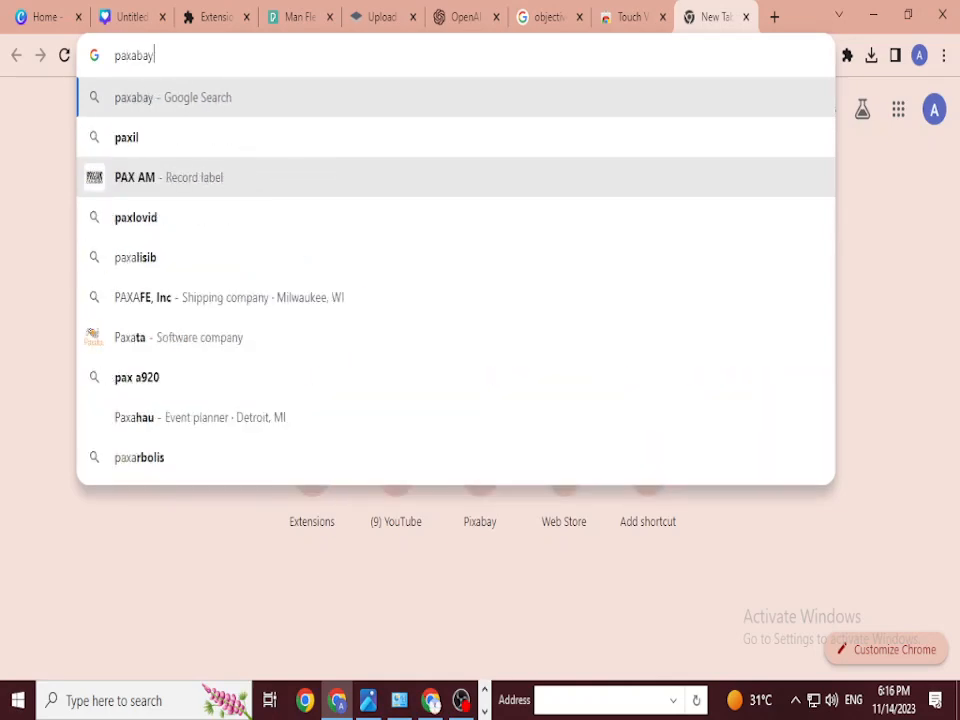
pyautogui.press('Return')
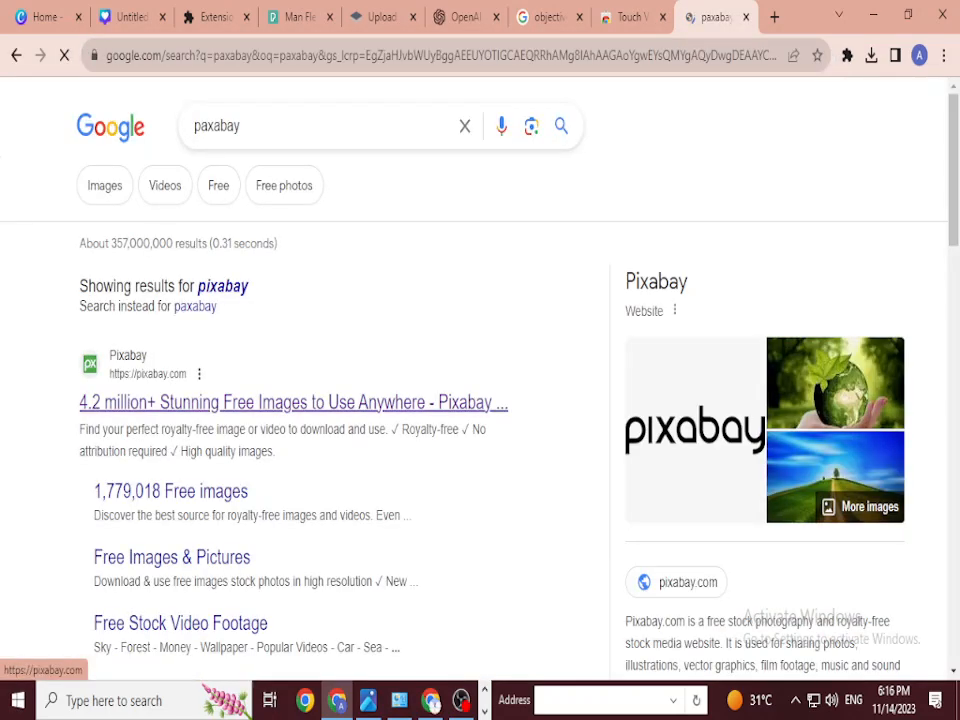
pyautogui.click(290, 402)
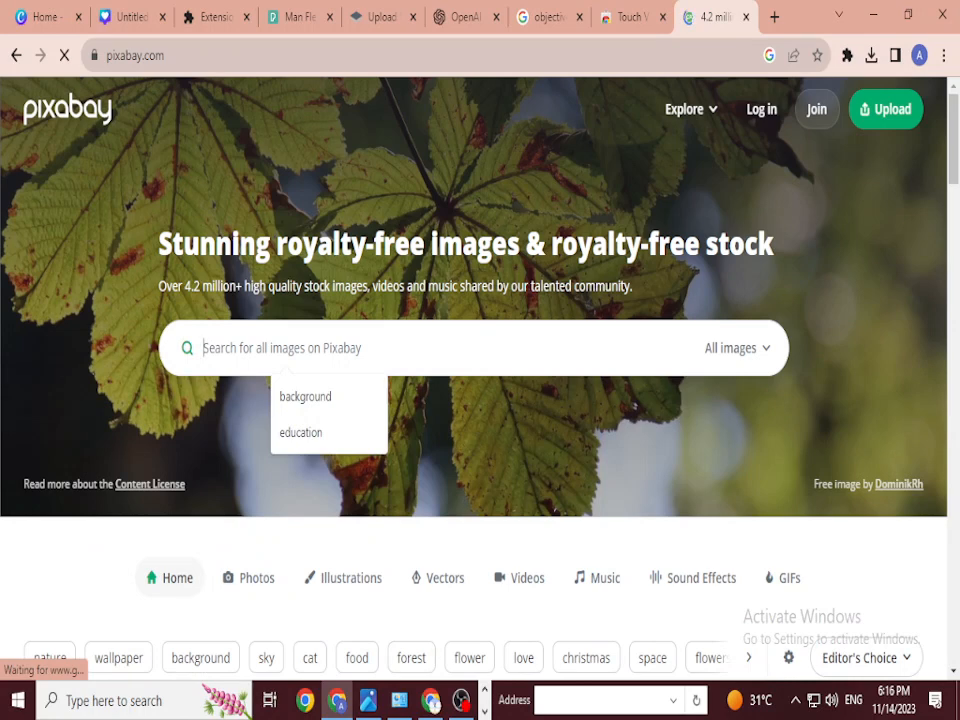
# Step: Search Pixabay for 'man body builder' images
pyautogui.write('b')
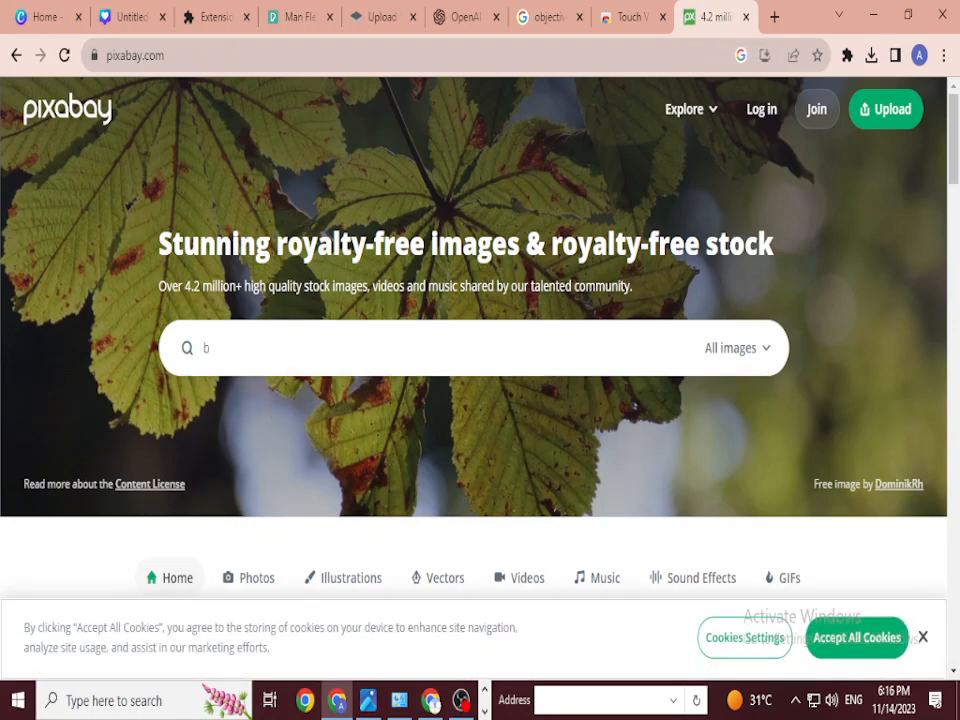
pyautogui.press('BackSpace')
pyautogui.write('man ')
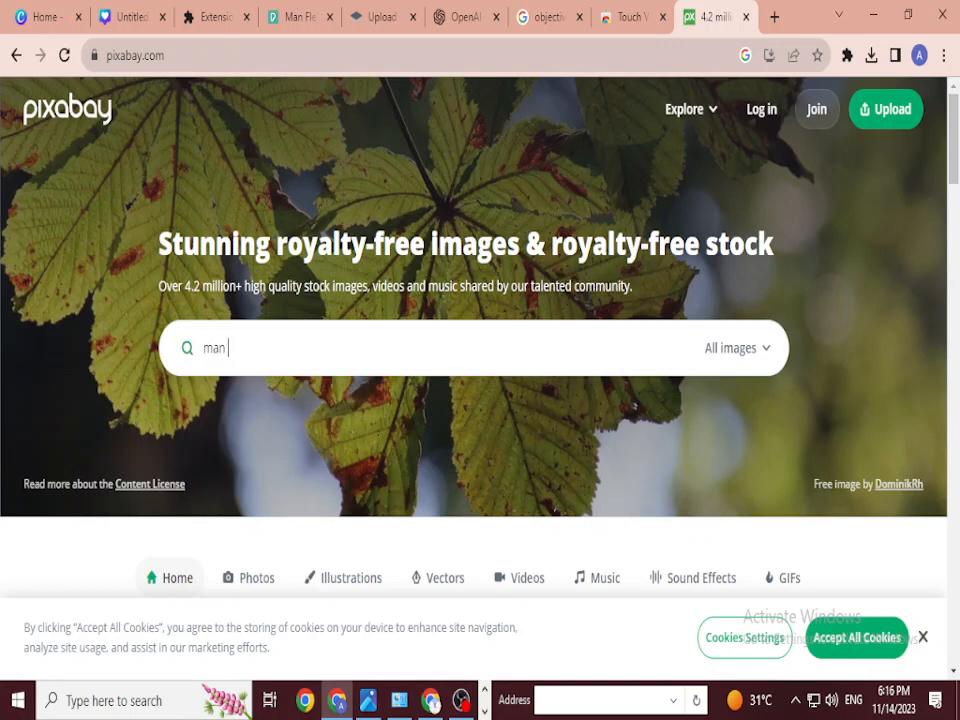
pyautogui.write('body')
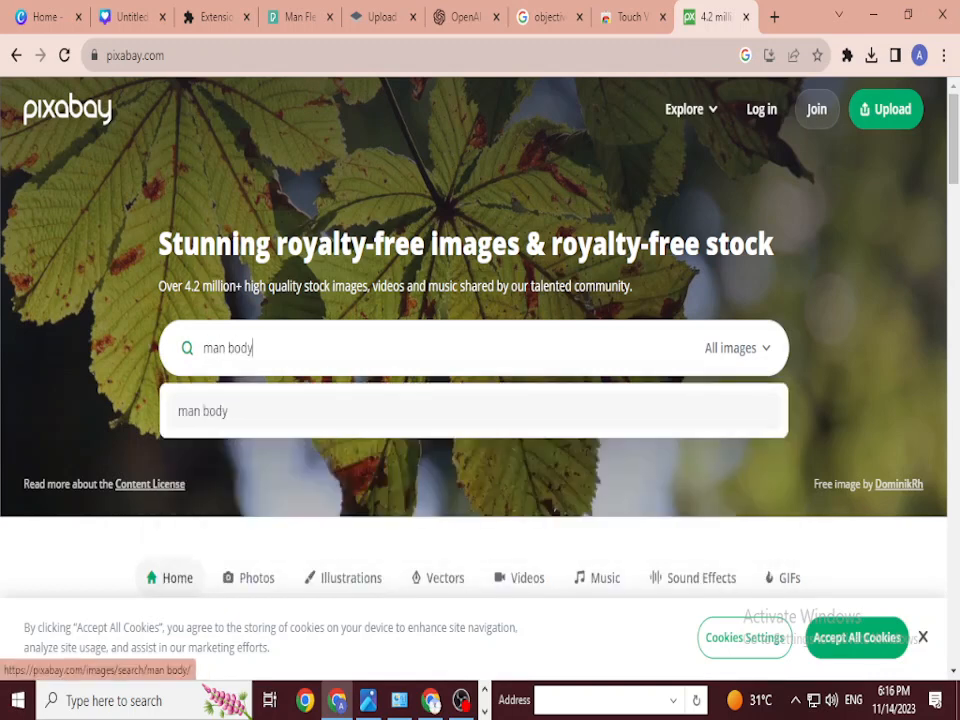
pyautogui.write(' builder')
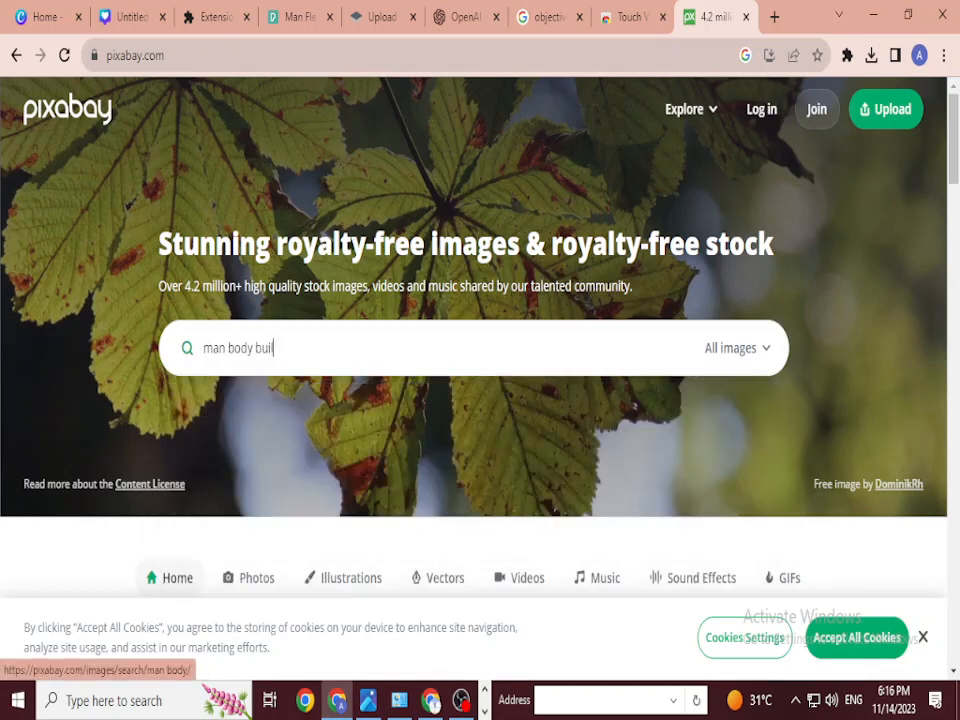
pyautogui.press('Return')
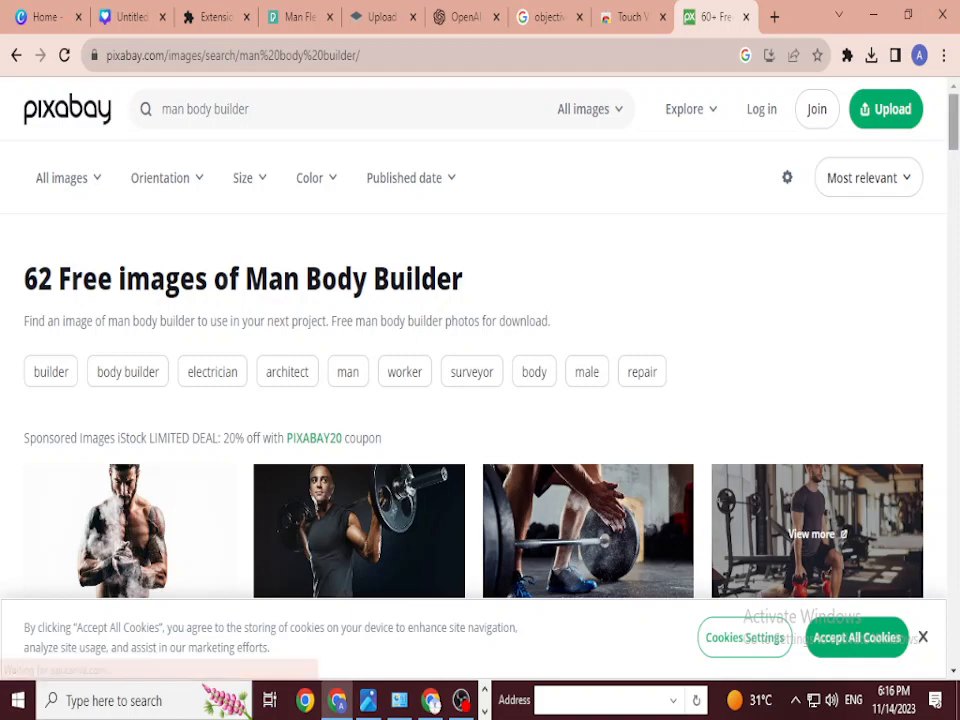
# Step: Scroll through the 62 results, then return to the top of the page
pyautogui.scroll(-3, 480, 400)
pyautogui.scroll(-5, 480, 370)
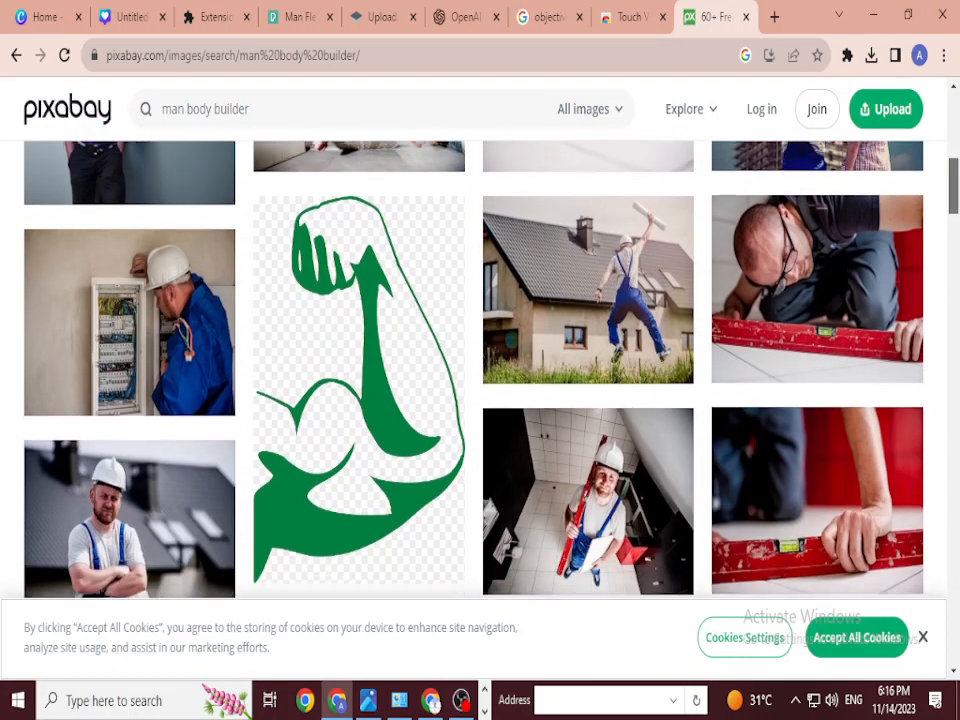
pyautogui.scroll(-8, 480, 370)
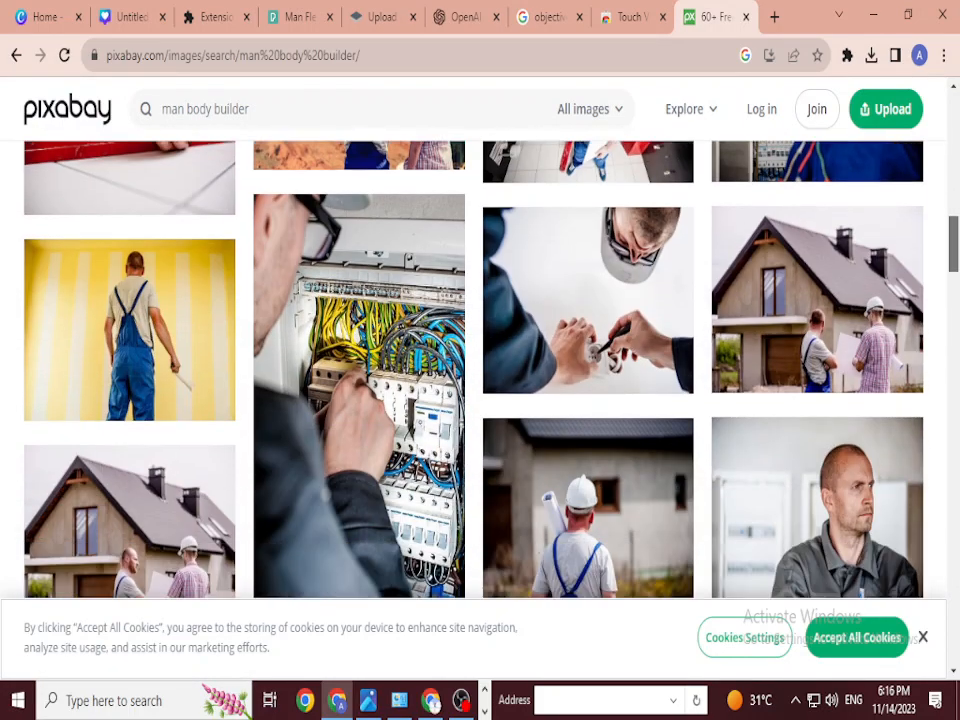
pyautogui.scroll(-6, 480, 370)
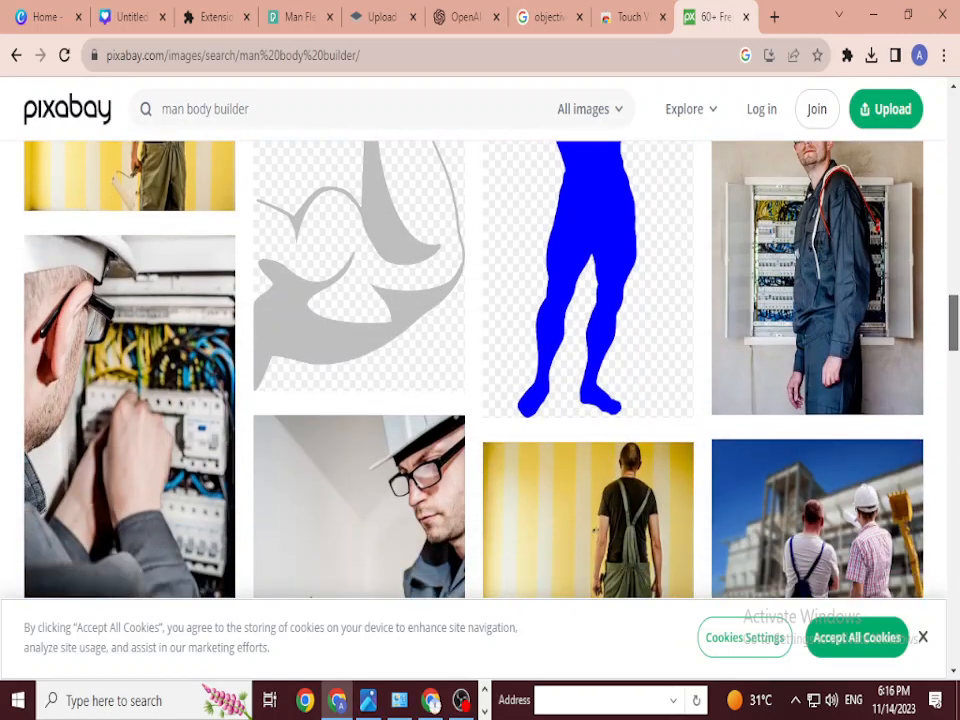
pyautogui.scroll(-8, 480, 370)
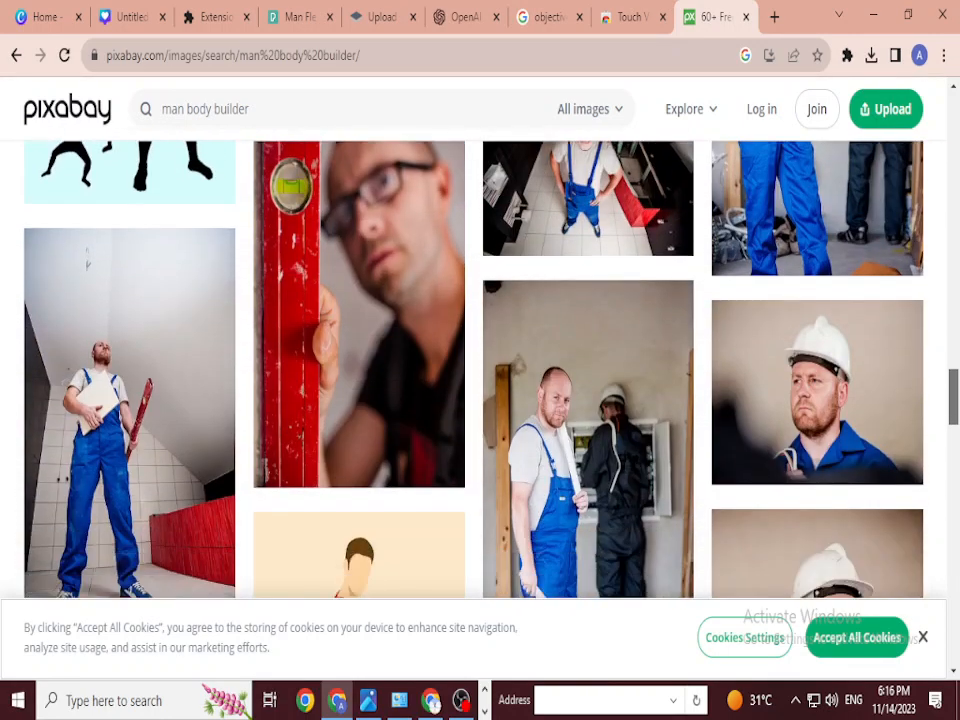
pyautogui.scroll(-10, 480, 370)
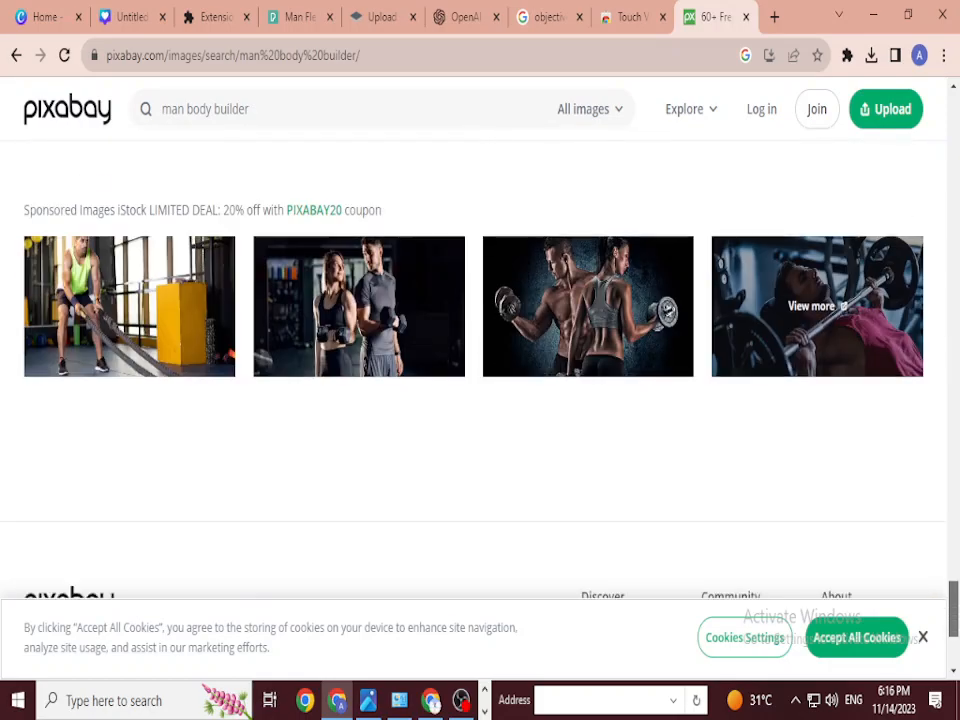
pyautogui.moveTo(952, 608); pyautogui.dragTo(952, 120)
pyautogui.click(214, 109)
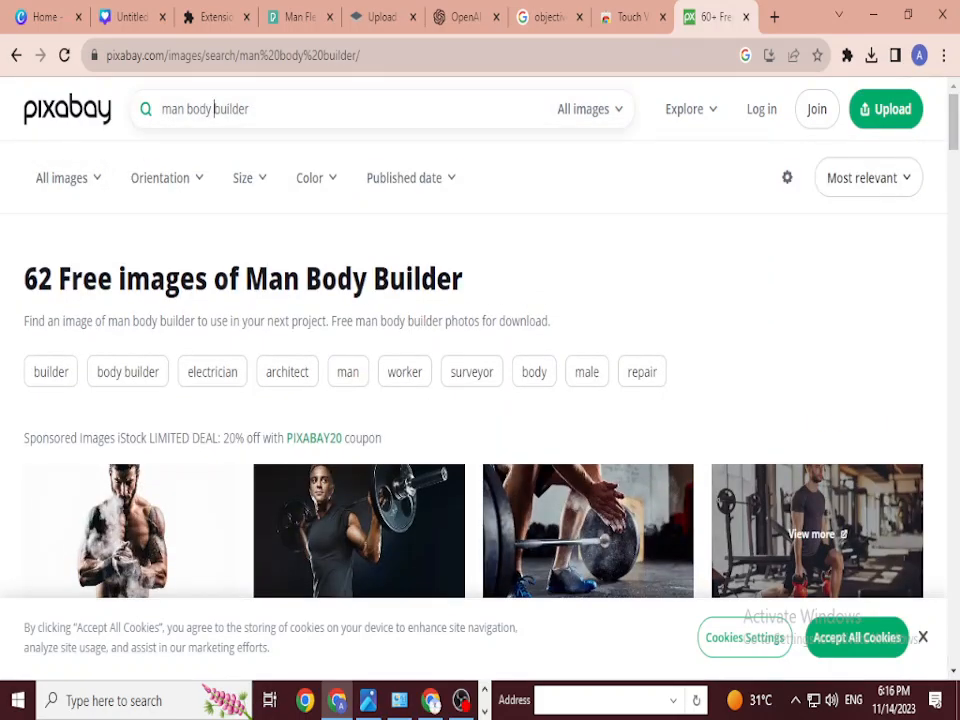
pyautogui.press('BackSpace')
pyautogui.press('Return')
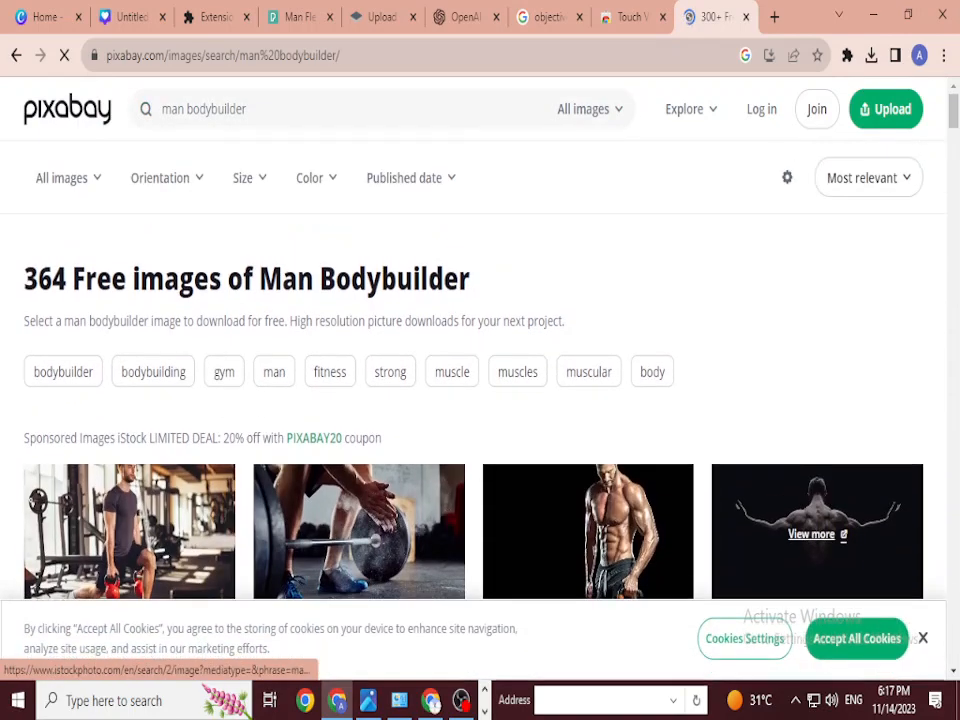
pyautogui.scroll(-3, 480, 400)
pyautogui.scroll(-4, 480, 400)
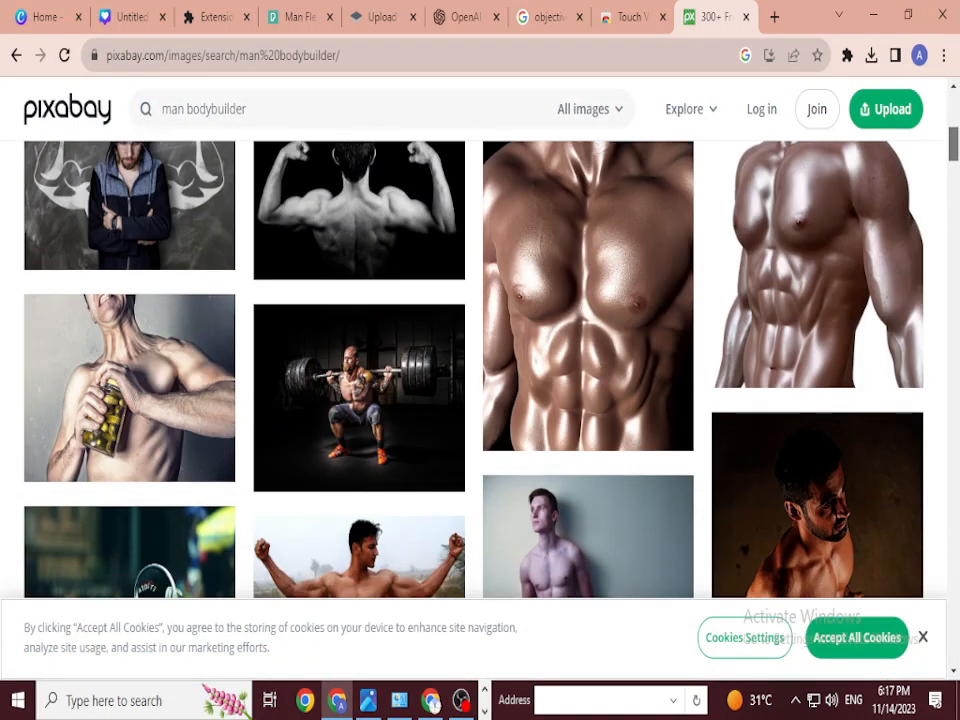
pyautogui.scroll(1, 480, 370)
pyautogui.scroll(-4, 480, 400)
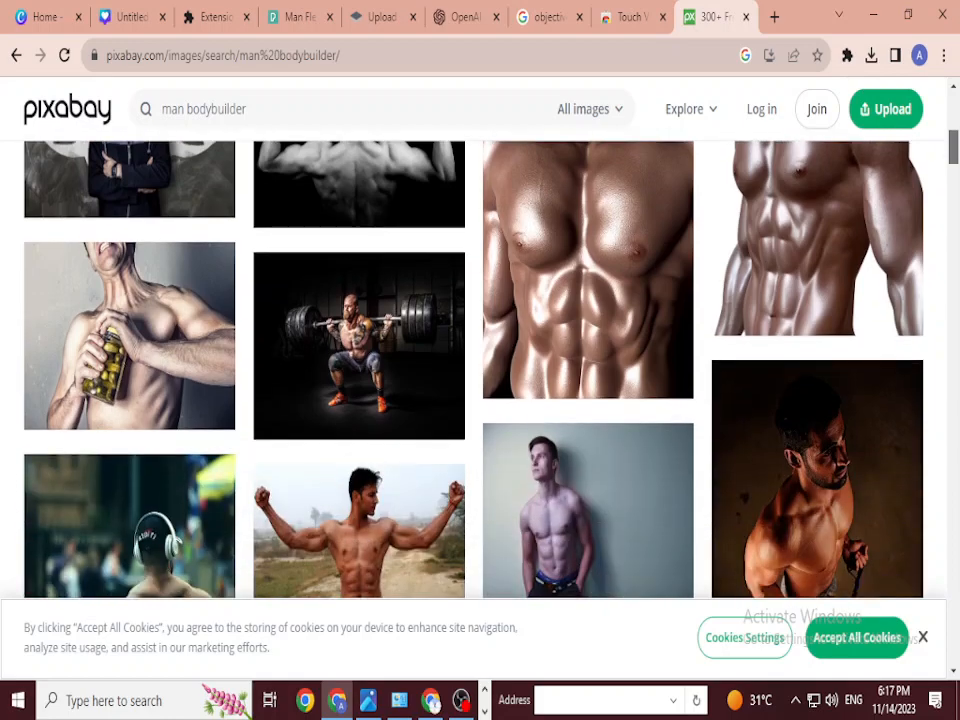
pyautogui.scroll(-3, 480, 400)
pyautogui.scroll(10, 480, 400)
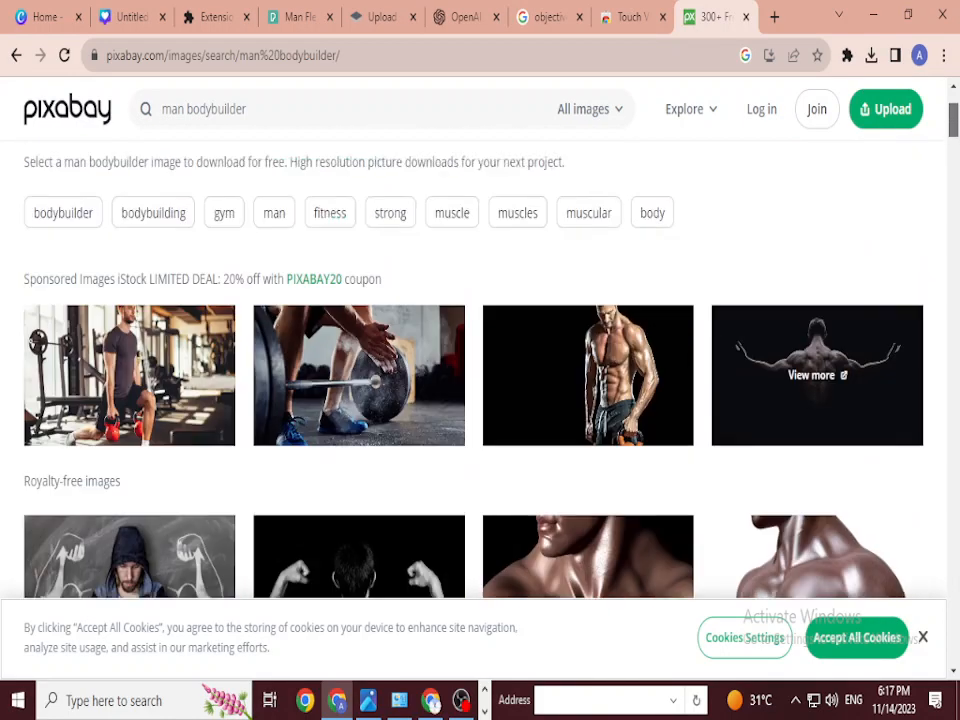
pyautogui.scroll(-3, 480, 400)
pyautogui.scroll(-1, 480, 400)
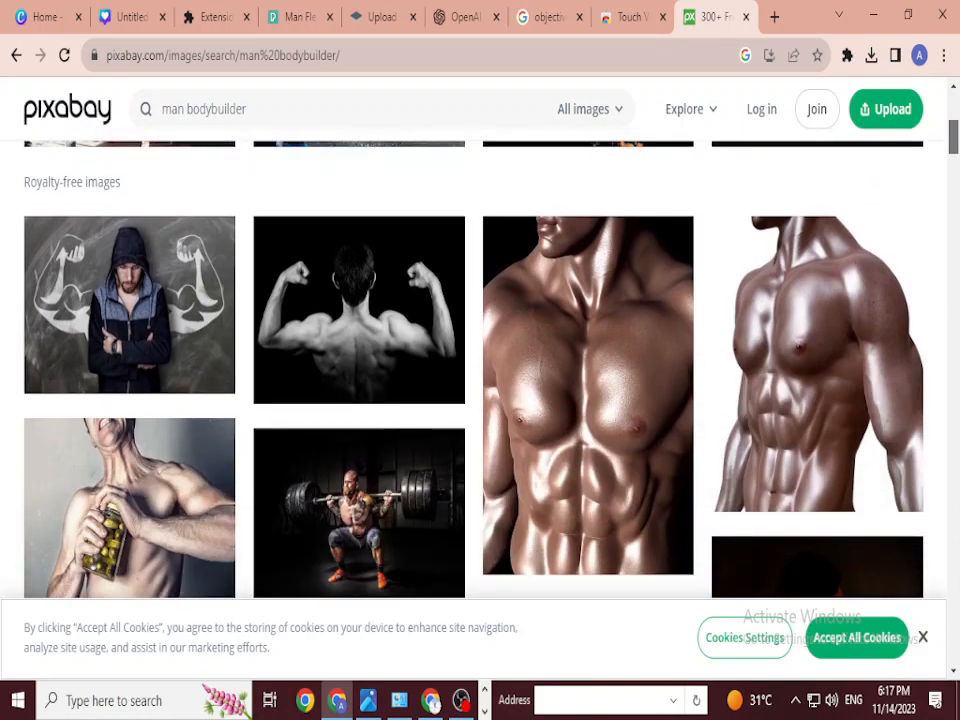
pyautogui.scroll(-15, 480, 370)
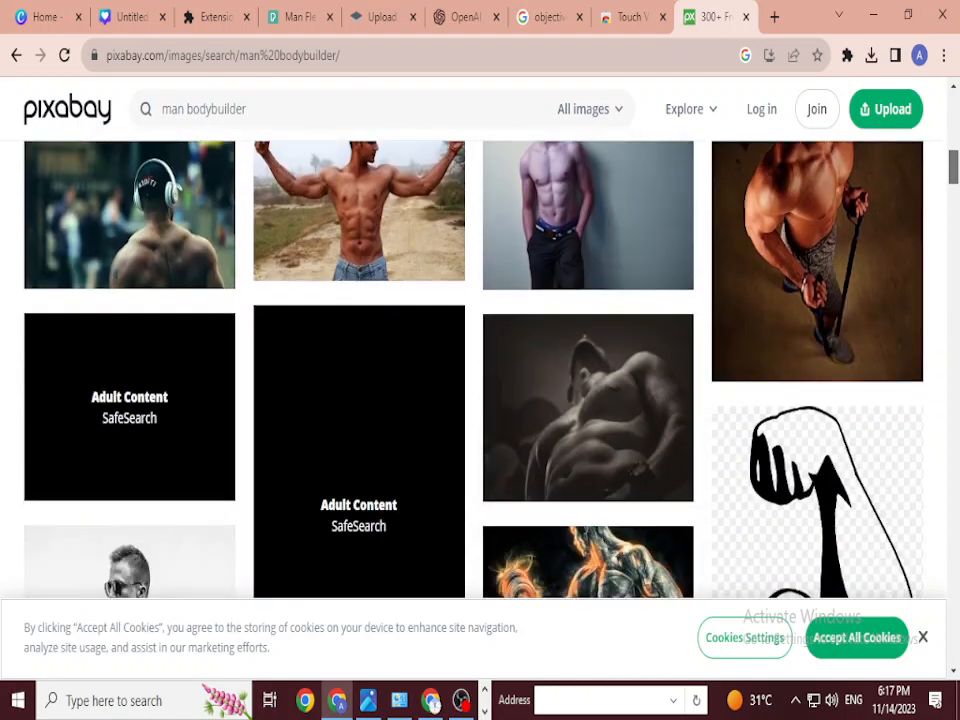
pyautogui.scroll(-5, 480, 370)
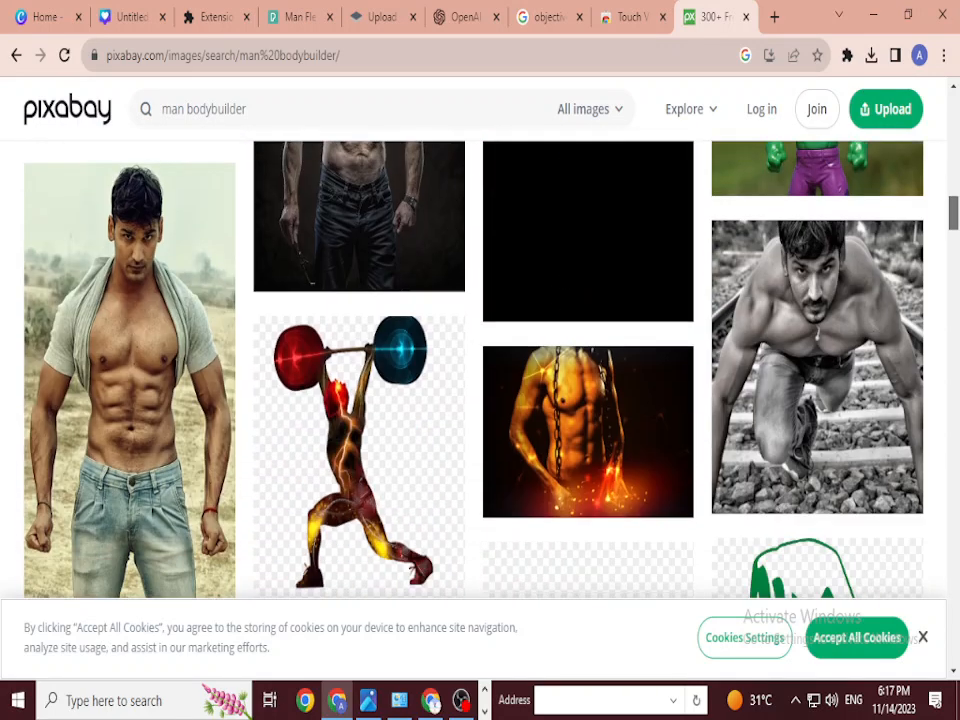
pyautogui.scroll(-15, 480, 370)
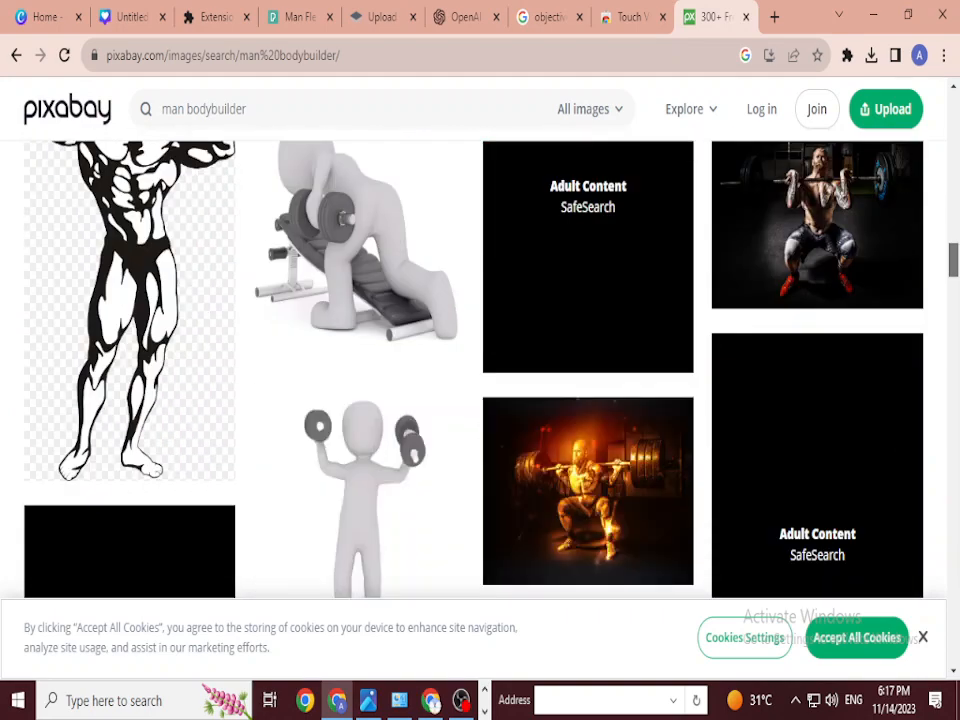
pyautogui.scroll(-10, 480, 370)
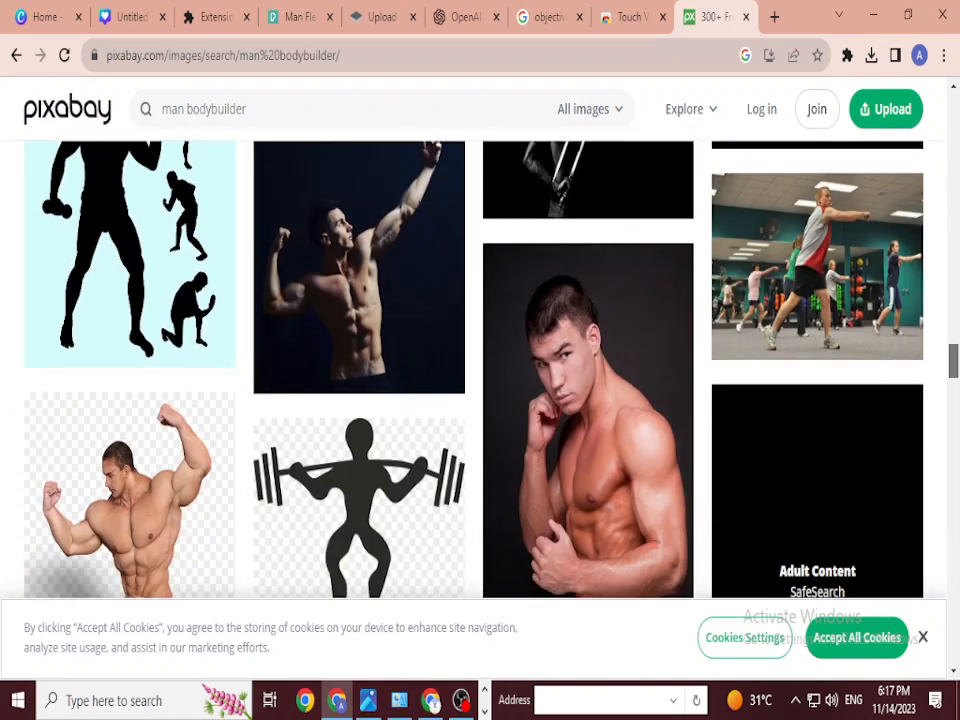
pyautogui.scroll(20, 480, 370)
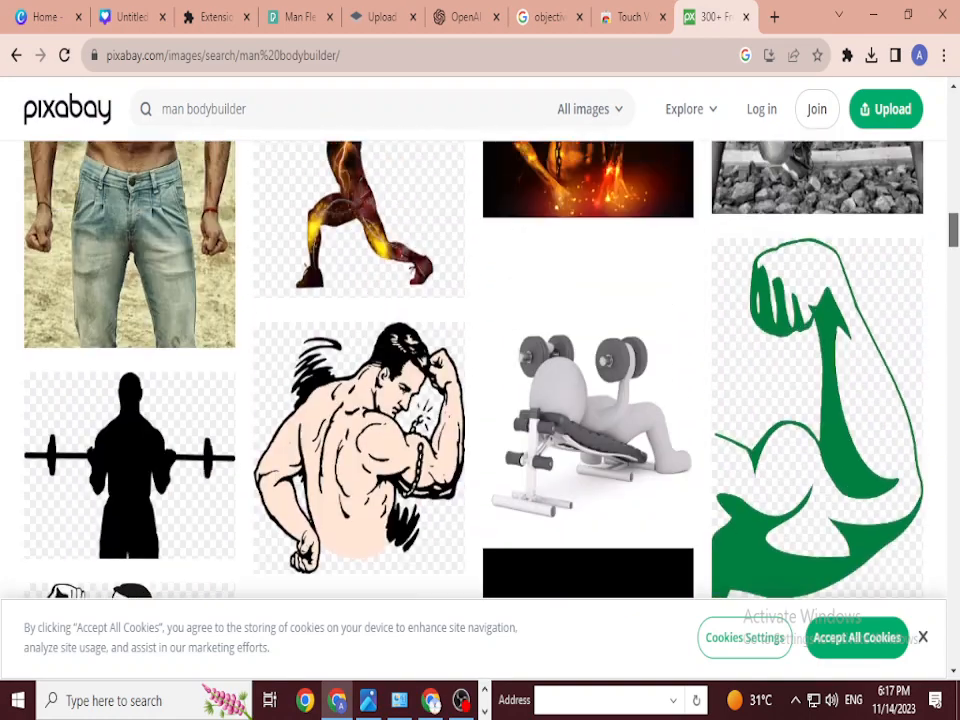
pyautogui.scroll(3, 480, 370)
pyautogui.scroll(-6, 480, 370)
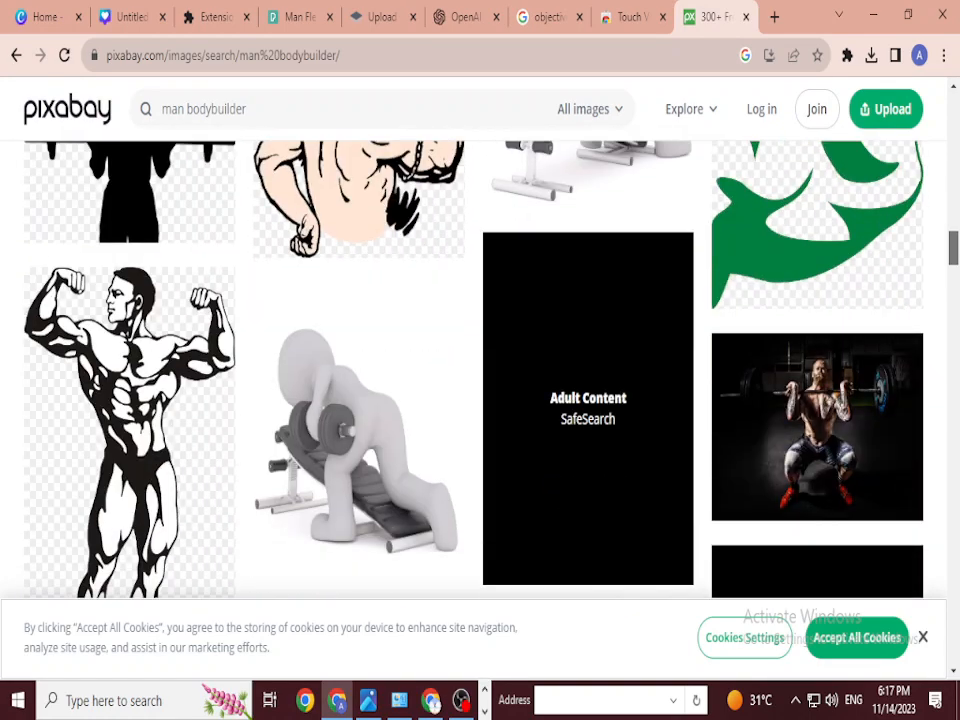
pyautogui.scroll(15, 480, 370)
pyautogui.scroll(-4, 480, 370)
pyautogui.scroll(2, 480, 370)
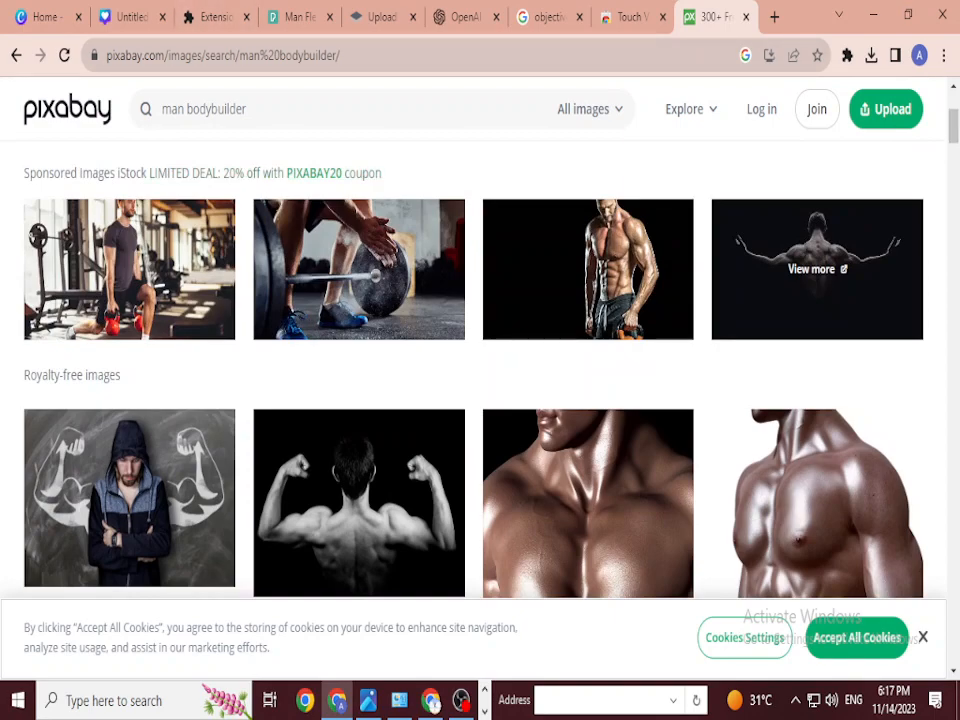
pyautogui.scroll(-5, 480, 370)
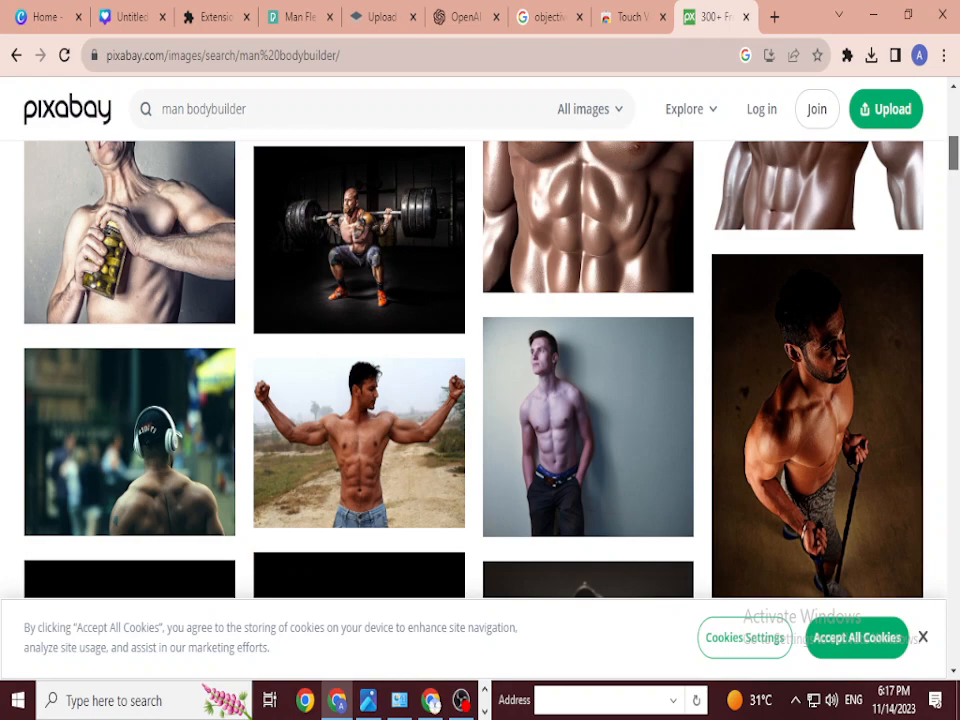
pyautogui.scroll(-10, 480, 370)
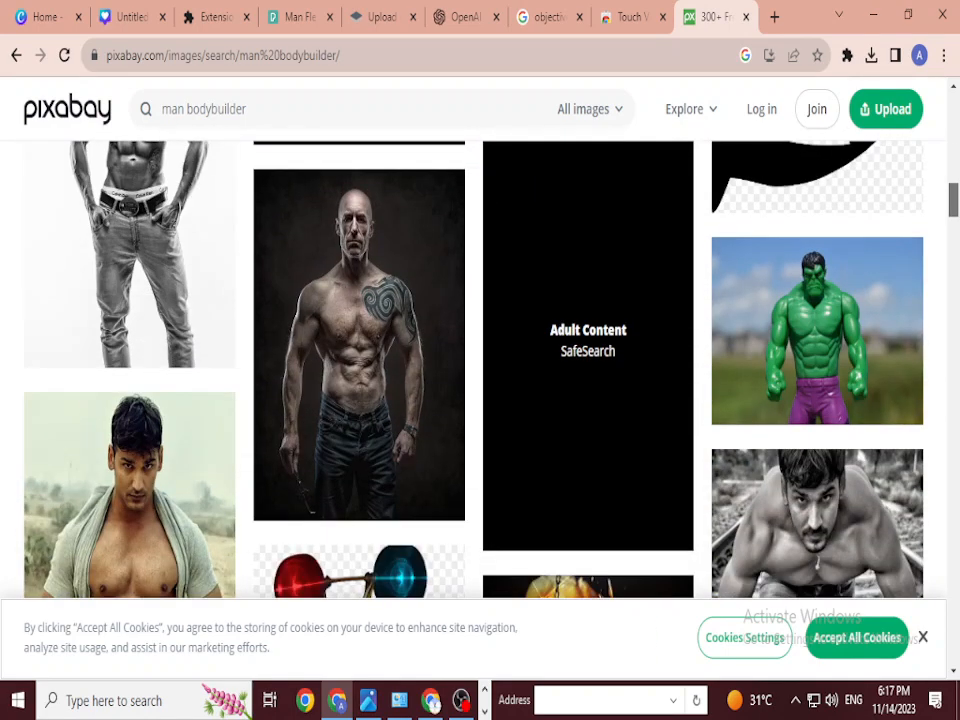
pyautogui.scroll(-10, 480, 370)
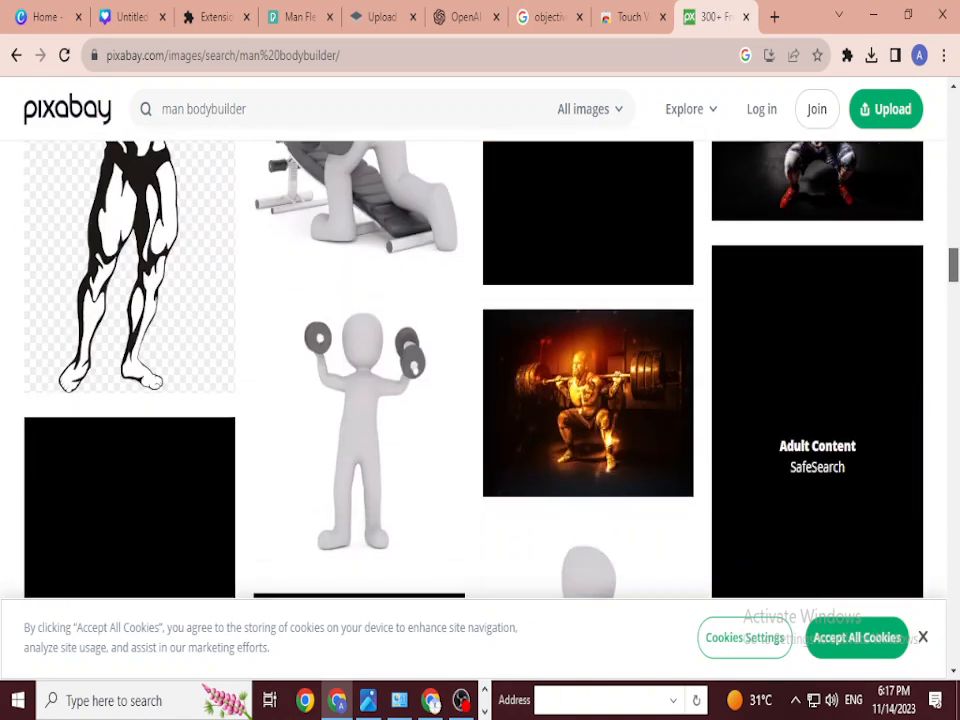
pyautogui.scroll(-10, 480, 370)
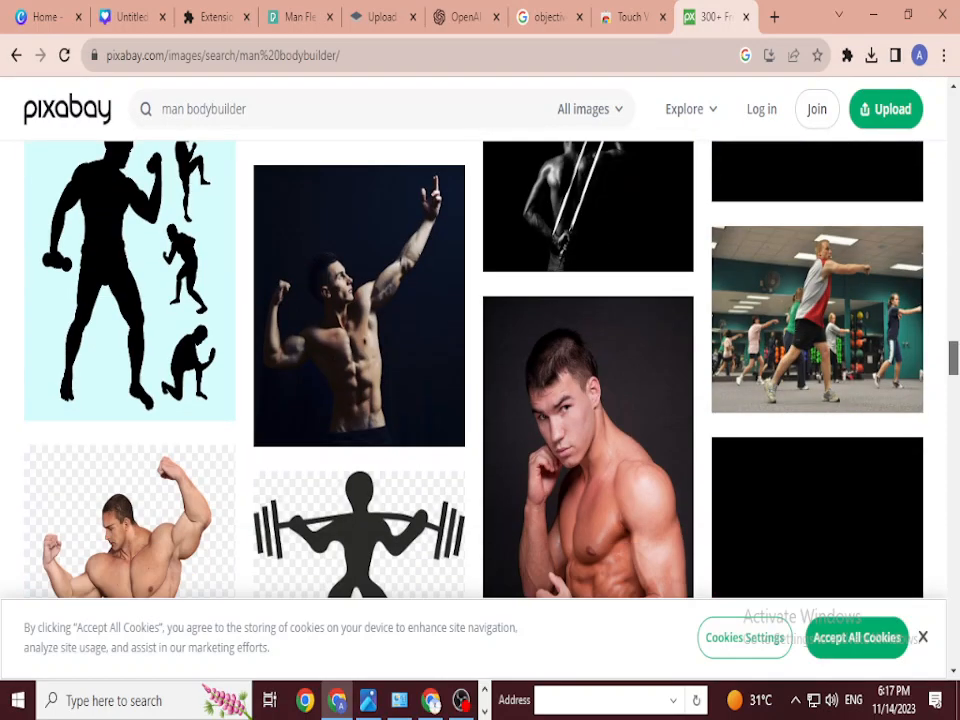
pyautogui.scroll(-10, 480, 370)
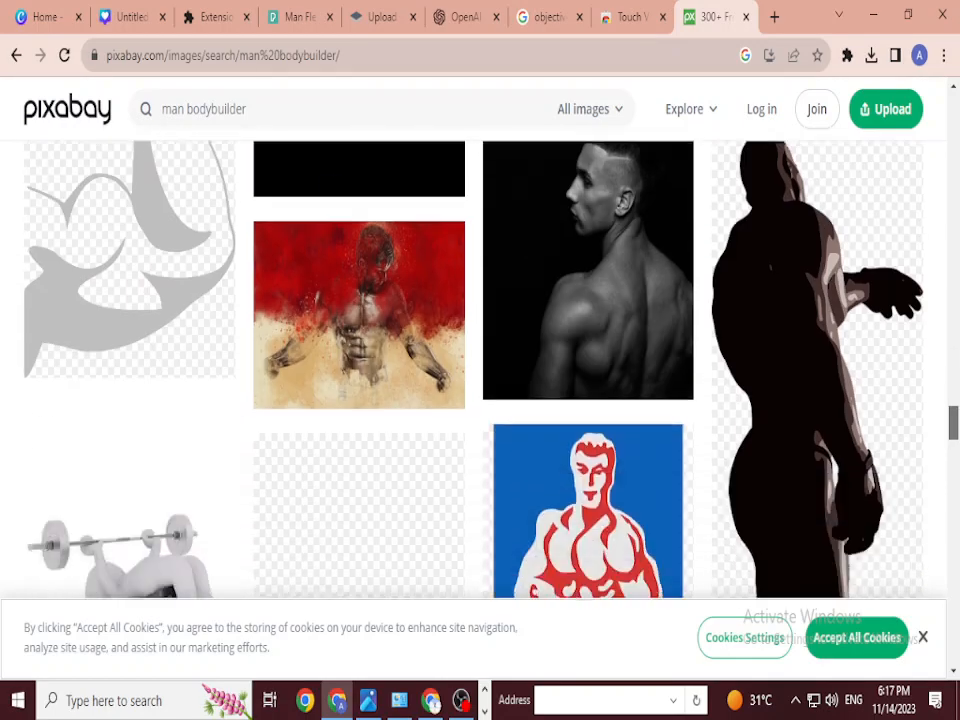
pyautogui.scroll(-10, 480, 370)
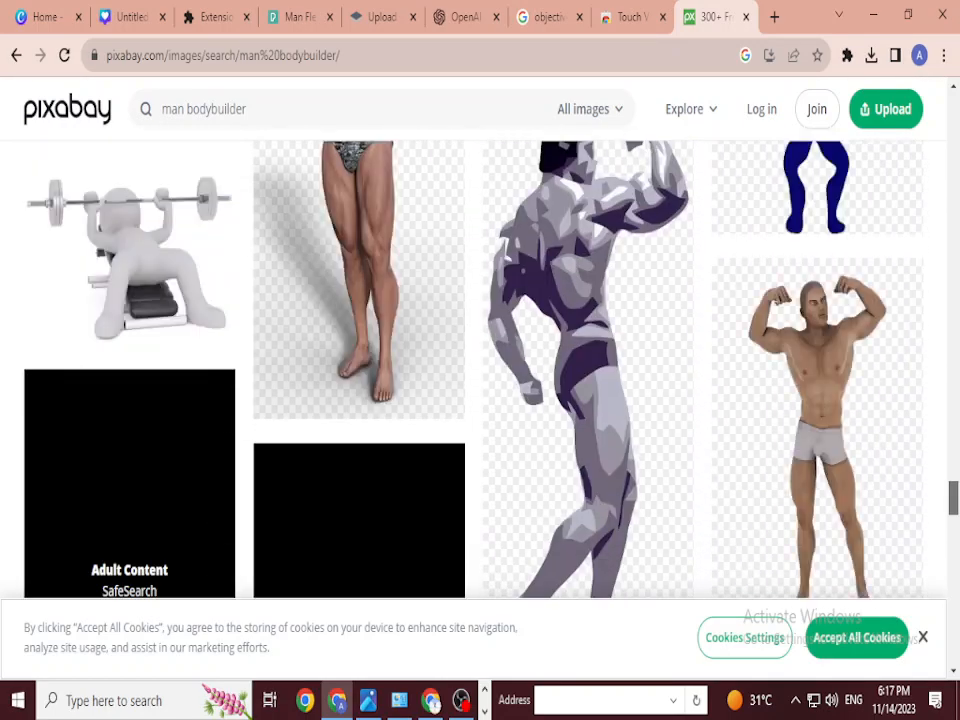
pyautogui.scroll(-10, 480, 370)
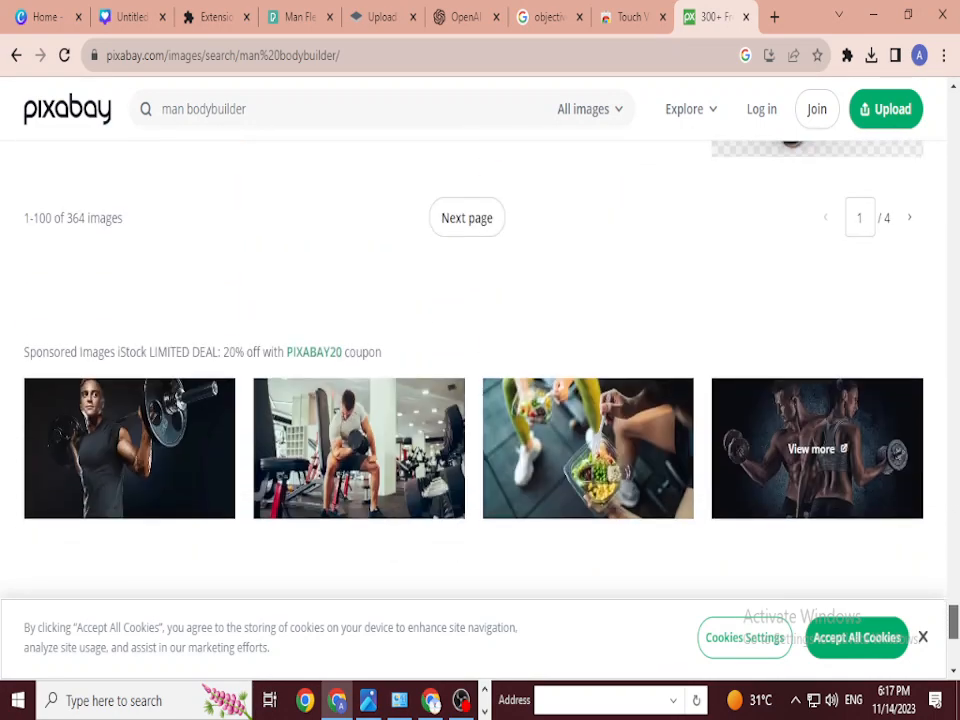
pyautogui.moveTo(952, 621); pyautogui.dragTo(952, 111)
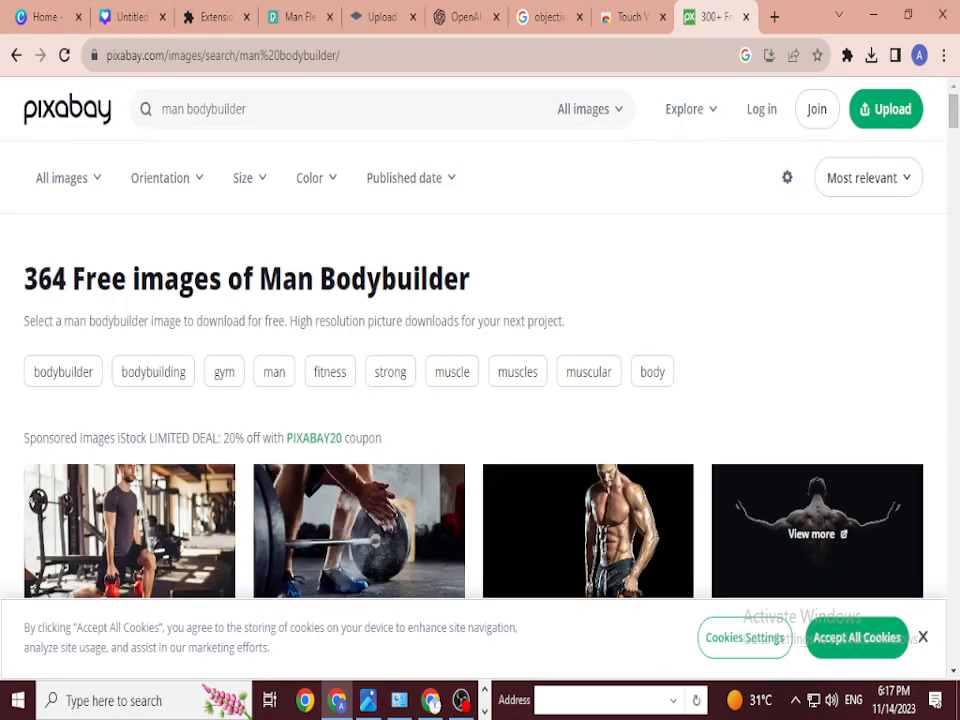
# Step: In a new tab, search Google for 'pixels' and open the pexels.com website
pyautogui.hotkey('ctrl', 't')
pyautogui.write('p')
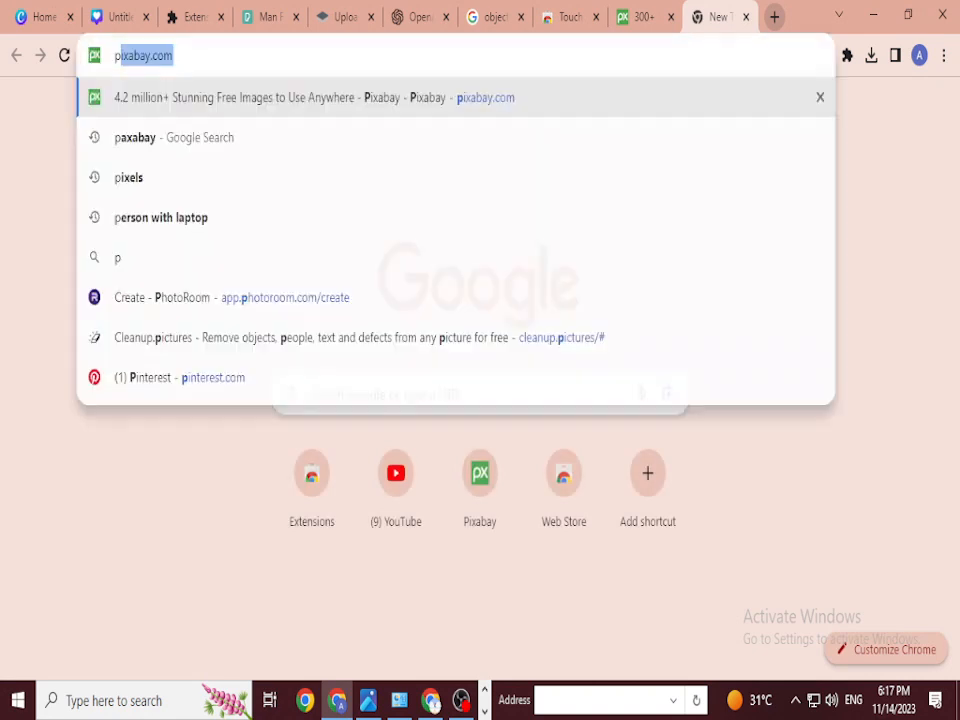
pyautogui.write('ixels')
pyautogui.press('Return')
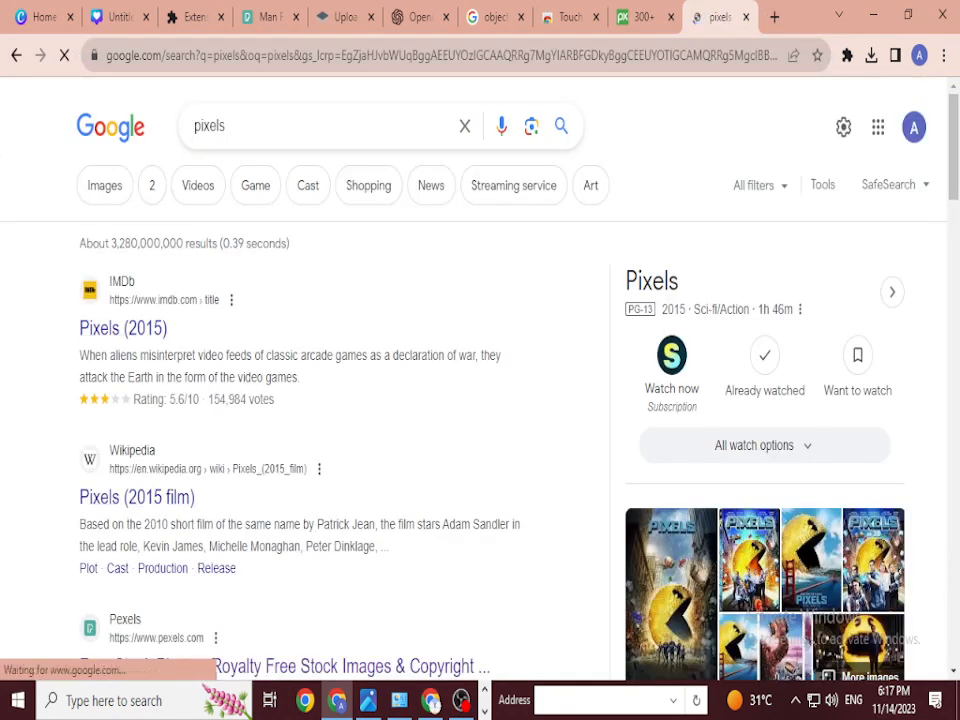
pyautogui.scroll(-2, 285, 536)
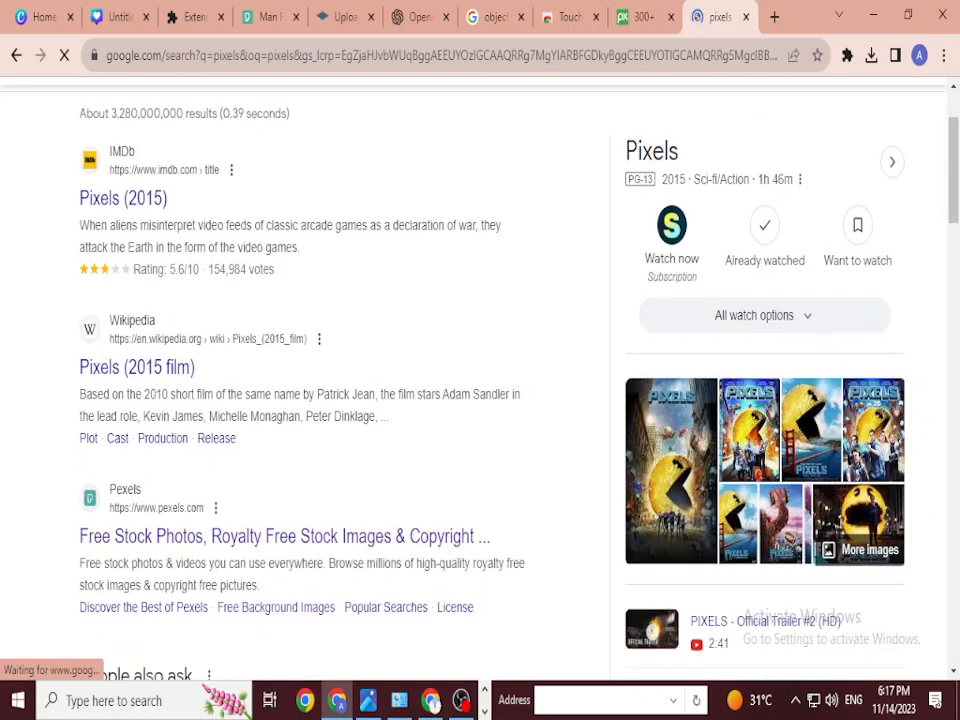
pyautogui.click(285, 536)
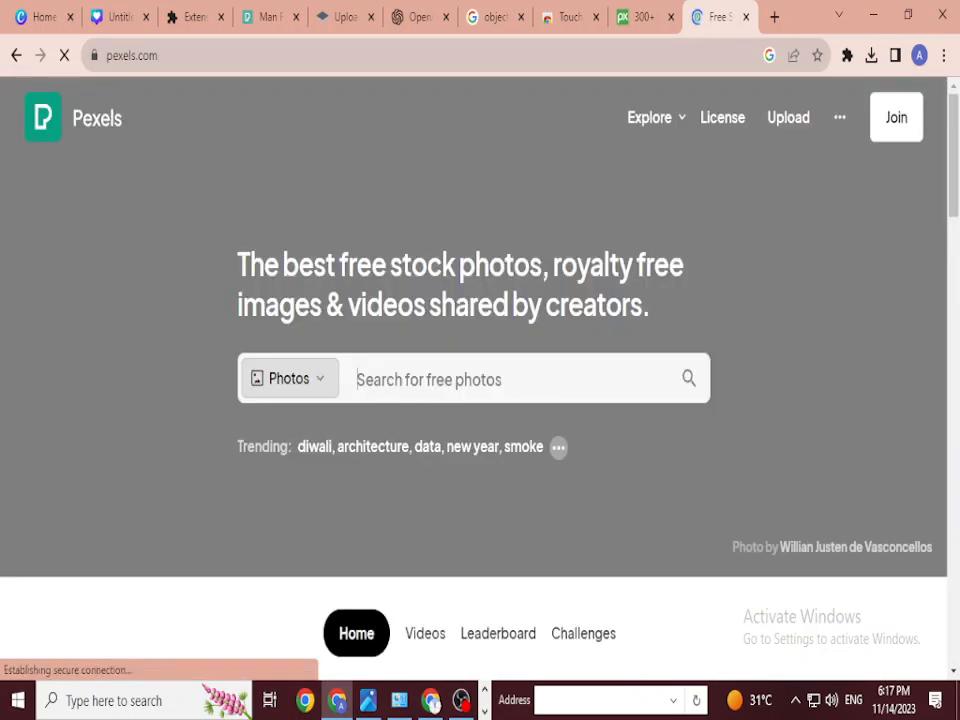
# Step: Search Pexels for 'bodybuilder' photos
pyautogui.write('body')
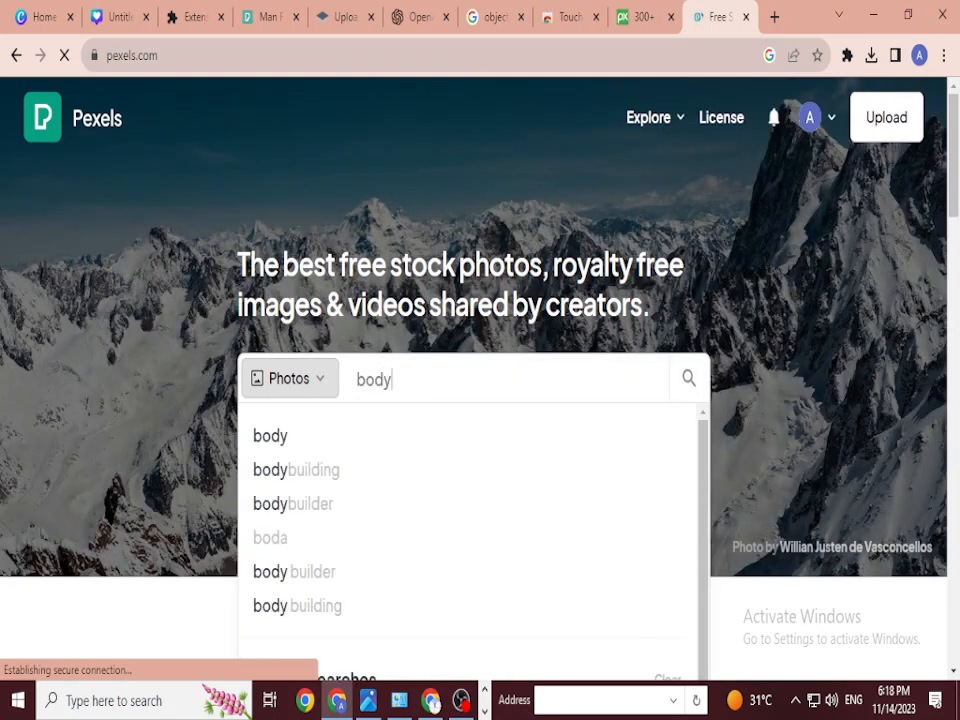
pyautogui.click(391, 379)
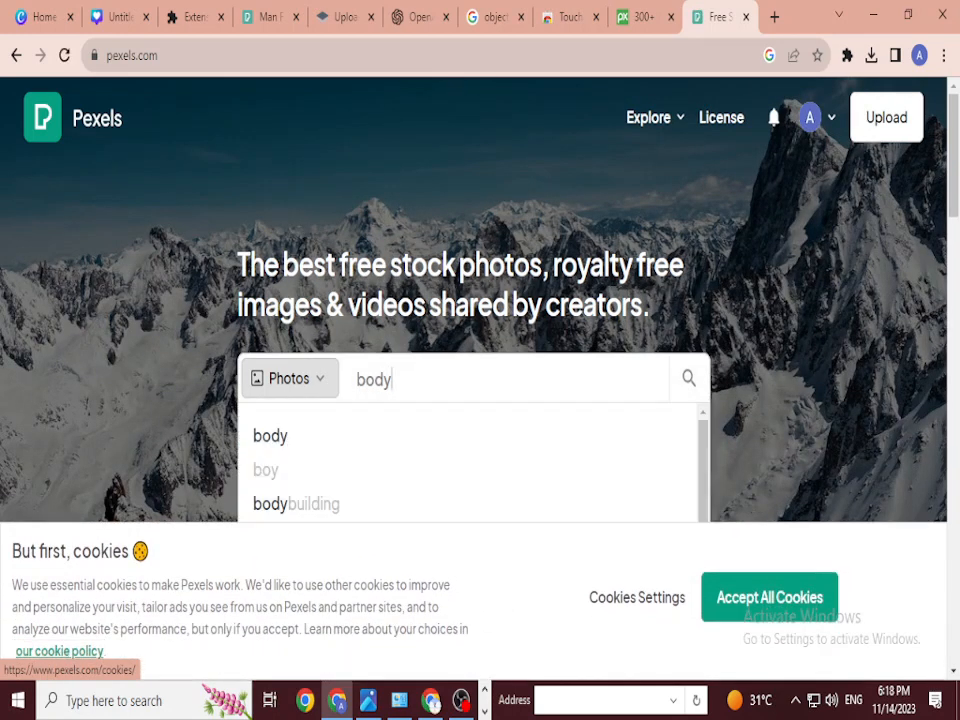
pyautogui.write('builder')
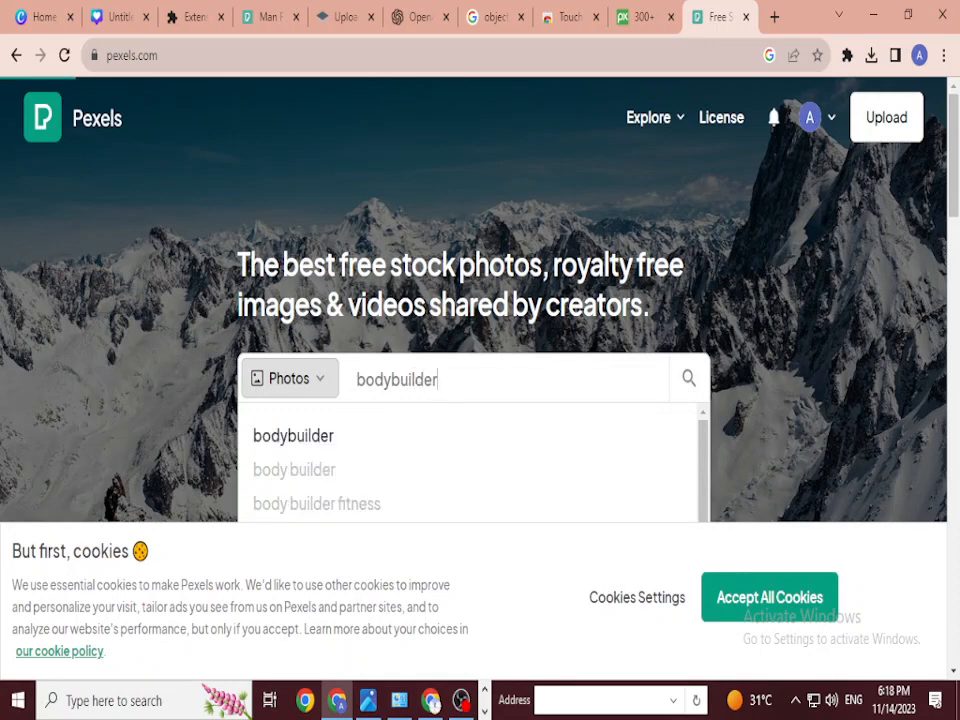
pyautogui.press('Return')
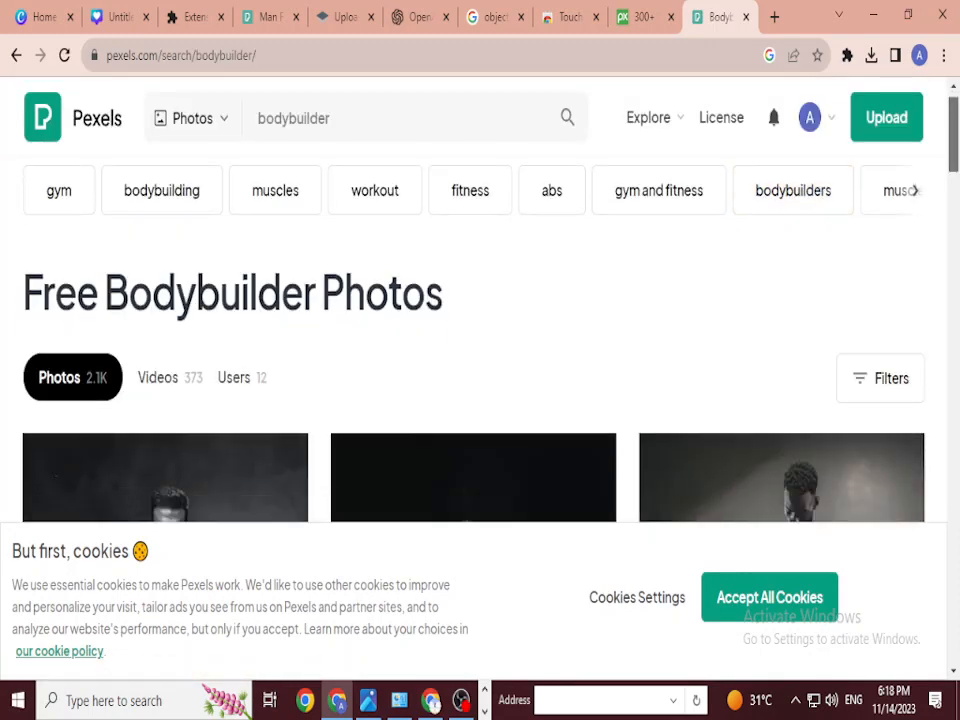
# Step: Scroll the bodybuilder results and switch to the bodybuilding photo results
pyautogui.scroll(-3, 480, 340)
pyautogui.scroll(-10, 480, 340)
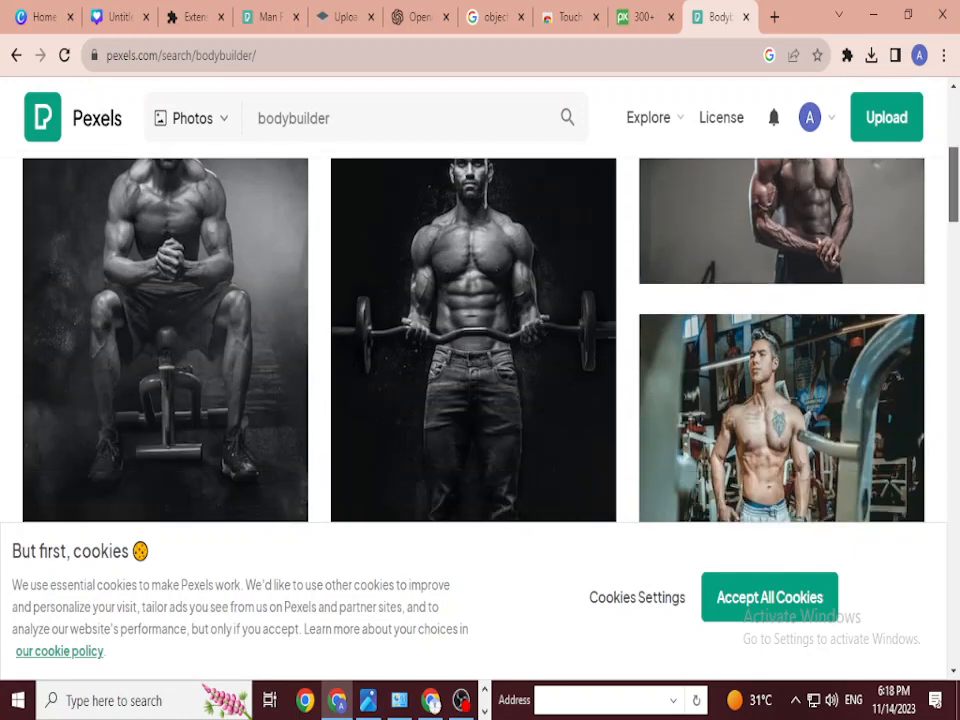
pyautogui.scroll(-10, 480, 340)
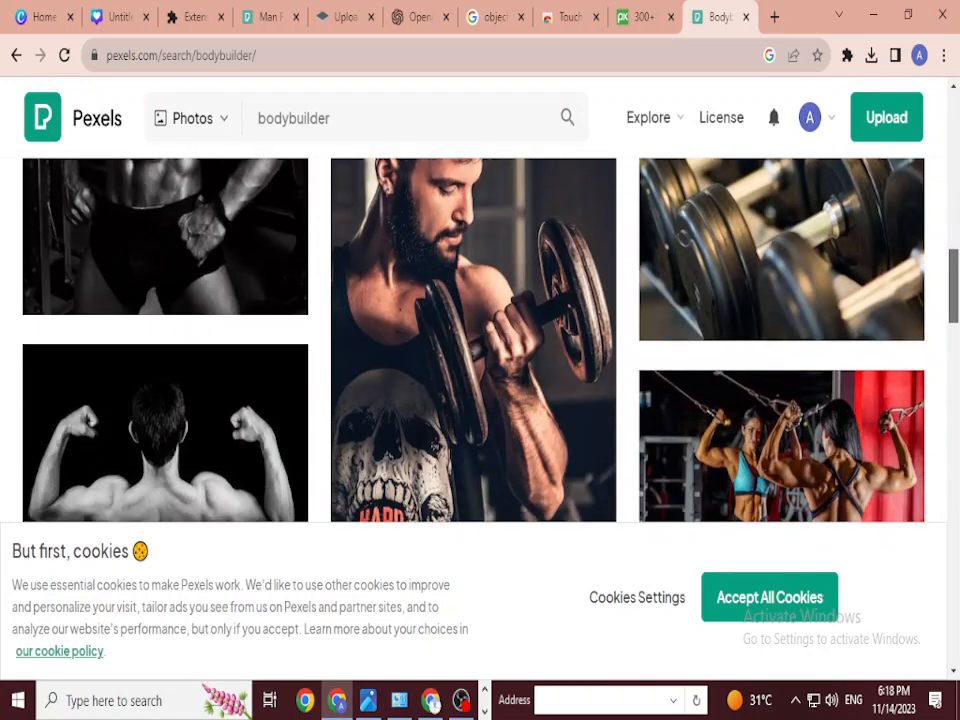
pyautogui.scroll(-10, 480, 340)
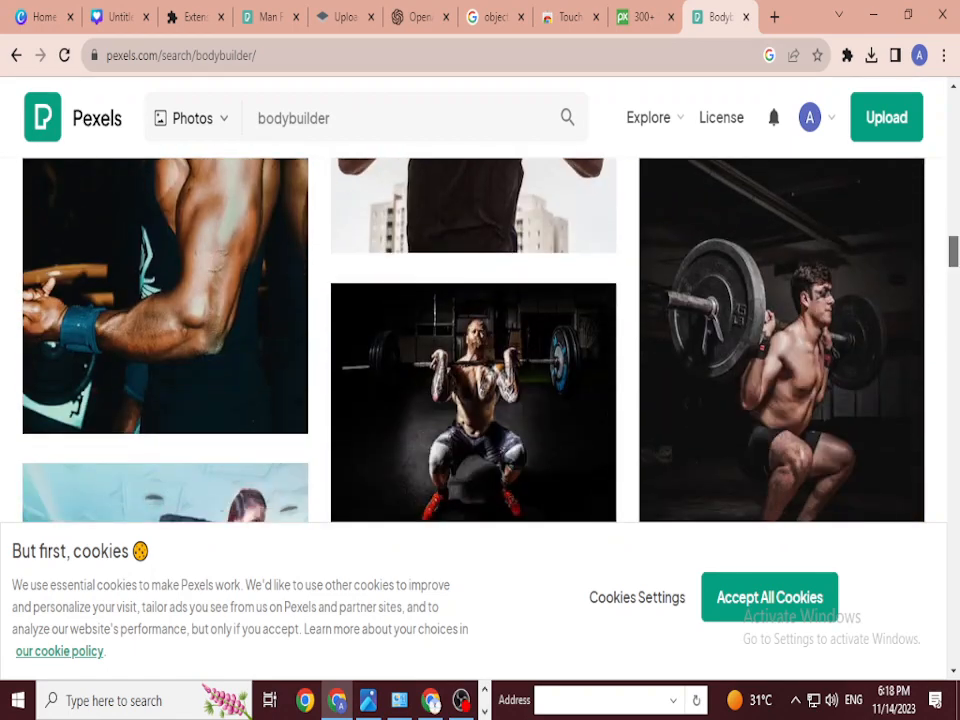
pyautogui.scroll(3, 480, 340)
pyautogui.scroll(-10, 480, 340)
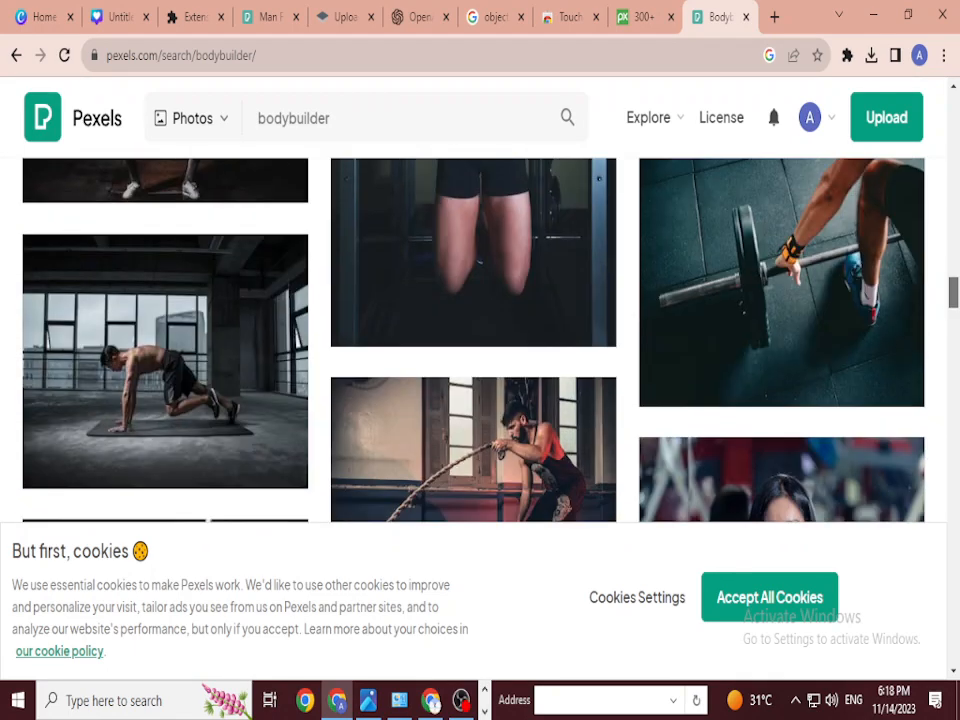
pyautogui.scroll(-10, 480, 340)
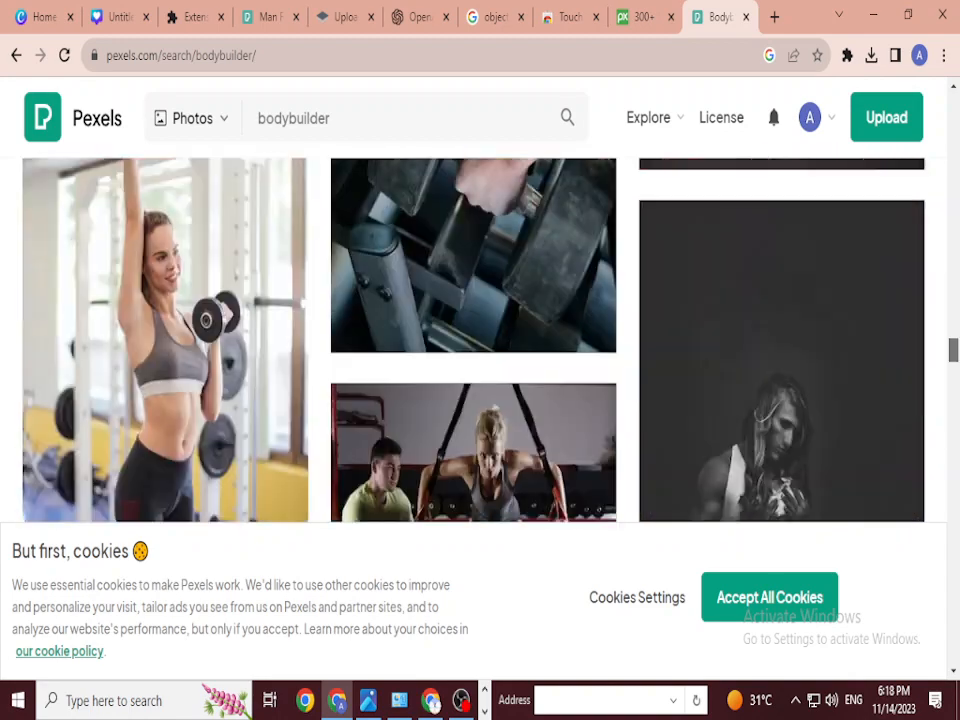
pyautogui.scroll(-2, 480, 340)
pyautogui.scroll(15, 480, 340)
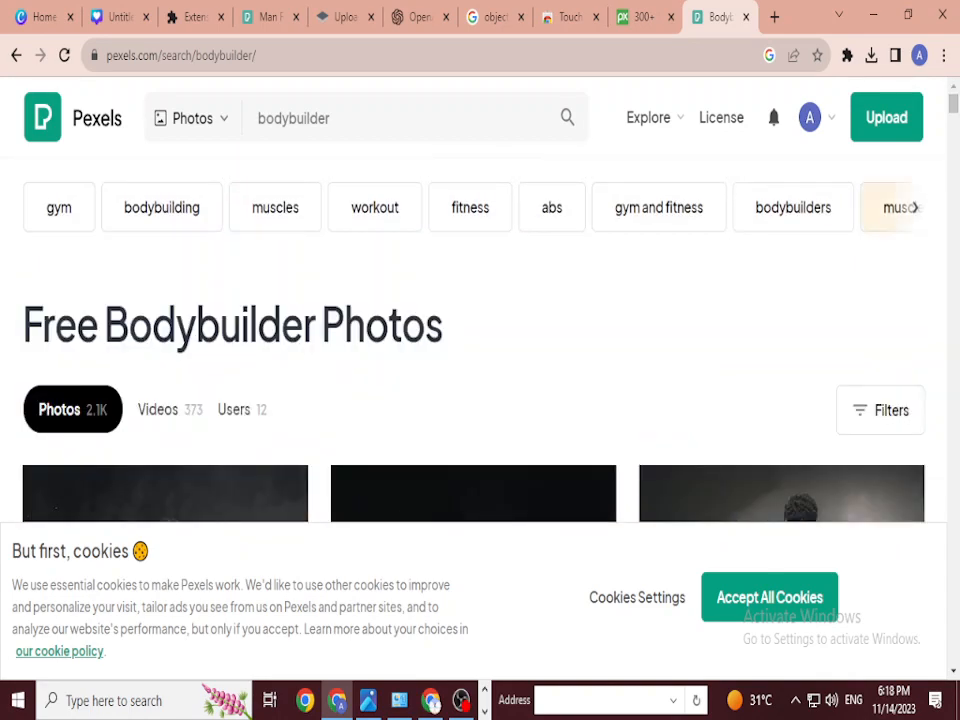
pyautogui.click(161, 207)
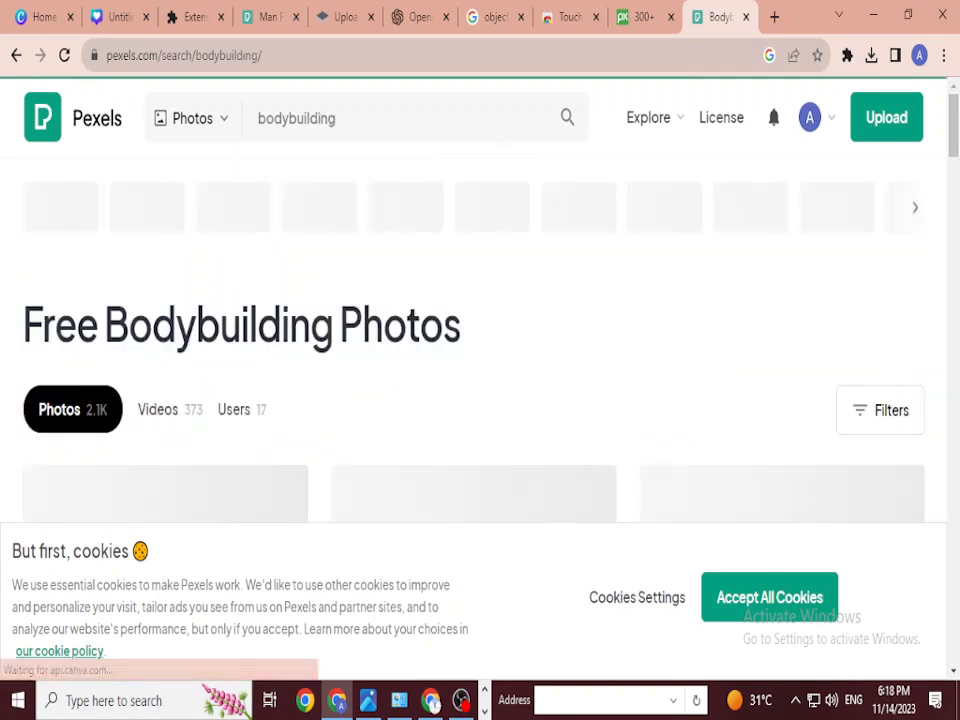
# Step: Browse the bodybuilding photos and open the one of a man's flexed back
pyautogui.scroll(-7, 480, 340)
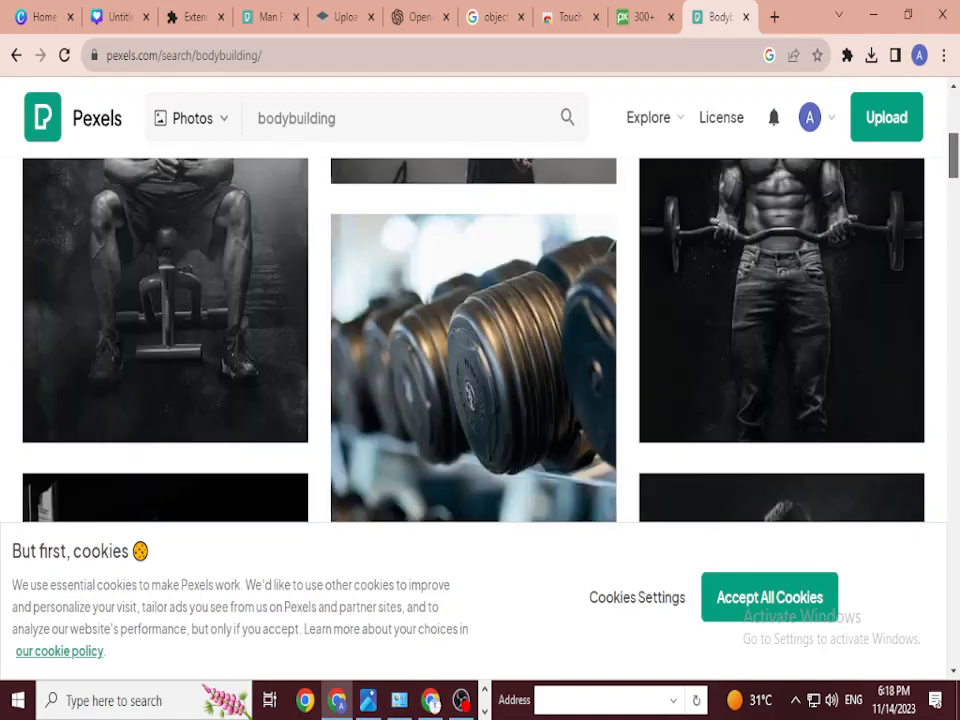
pyautogui.scroll(-5, 480, 340)
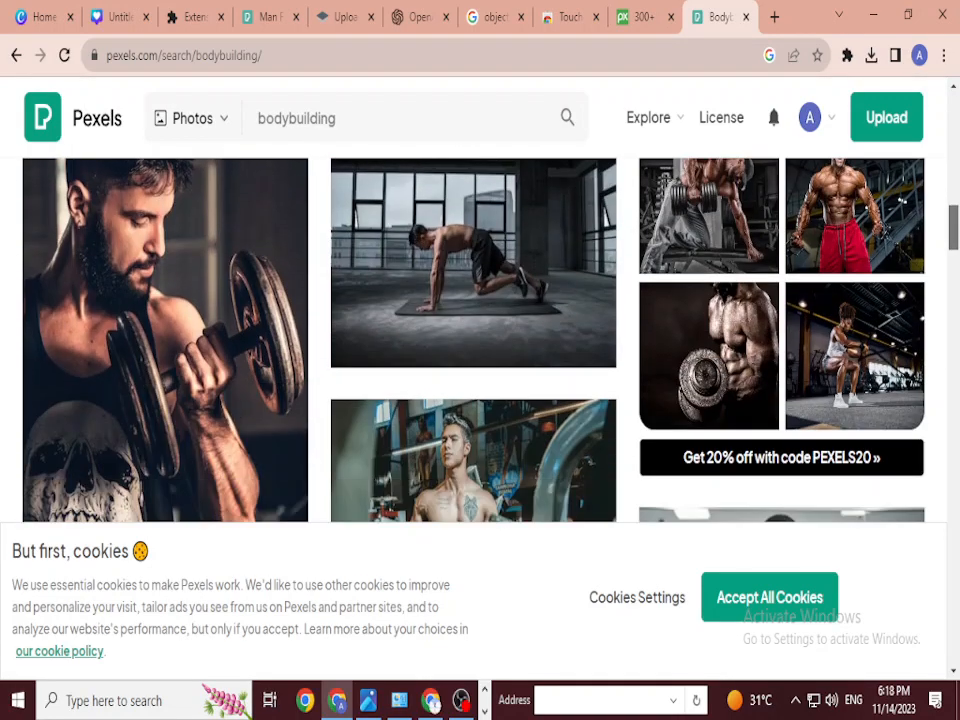
pyautogui.scroll(-8, 480, 340)
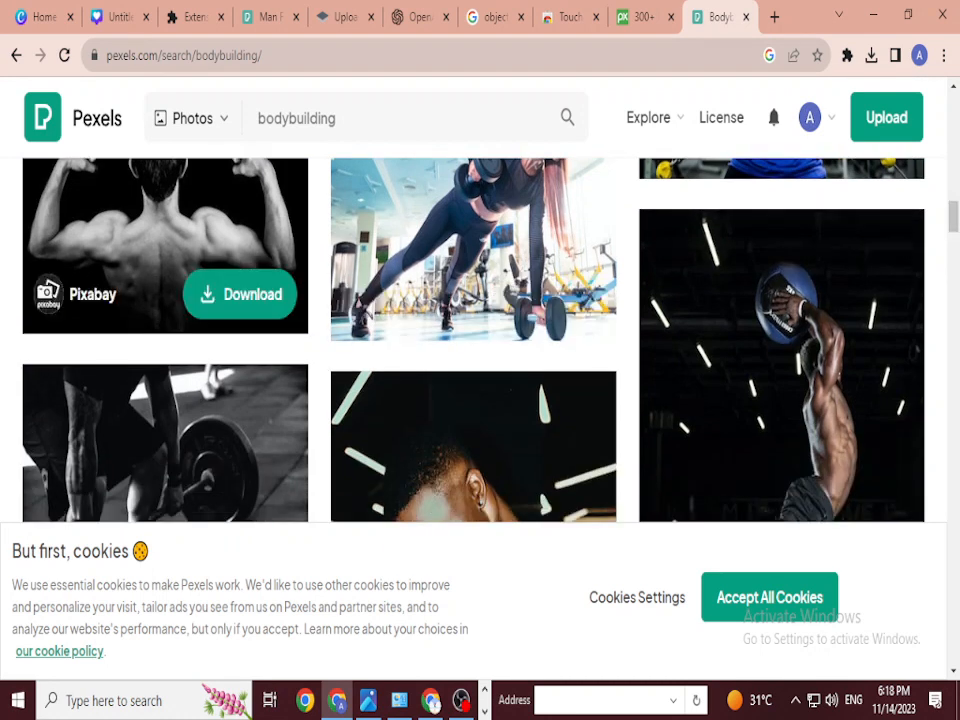
pyautogui.click(150, 220)
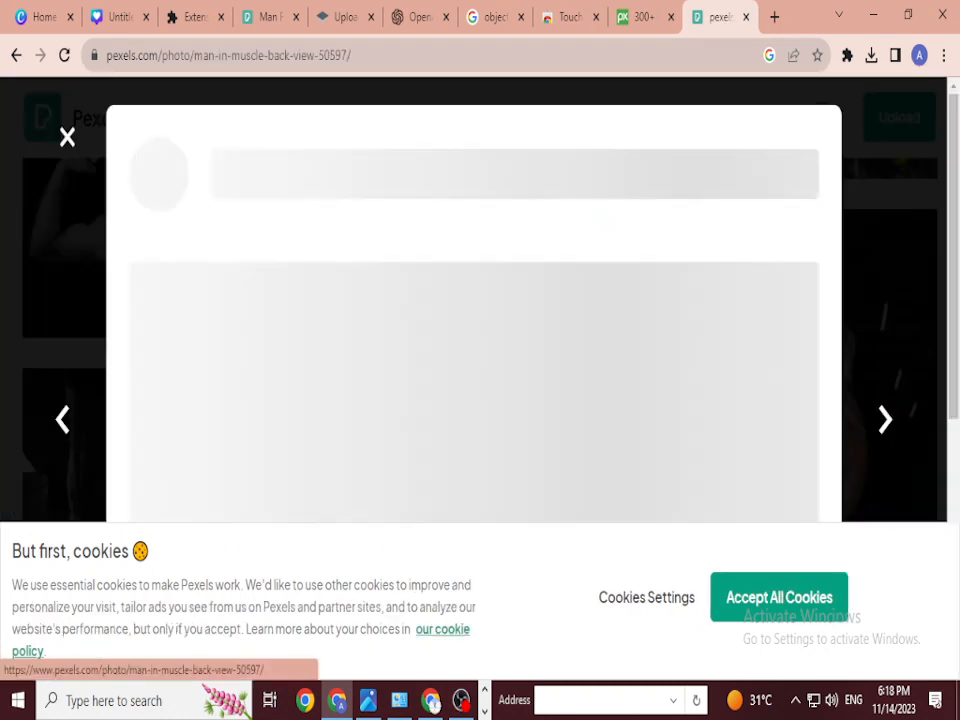
# Step: Scroll through the related photos, then close the photo view back to the results grid
pyautogui.scroll(-15, 480, 300)
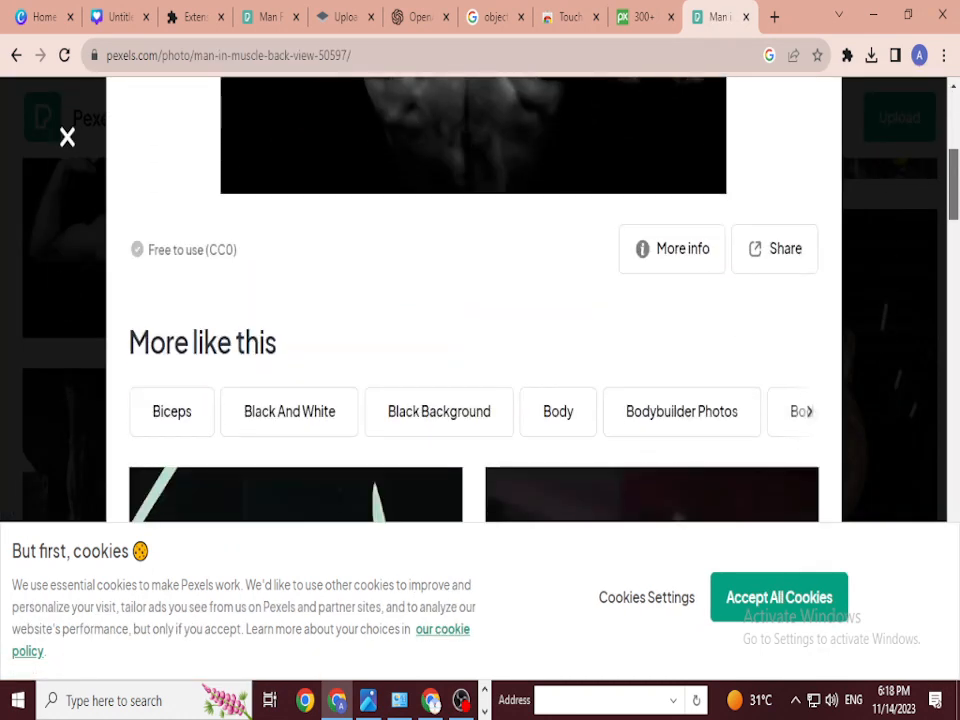
pyautogui.scroll(-10, 475, 300)
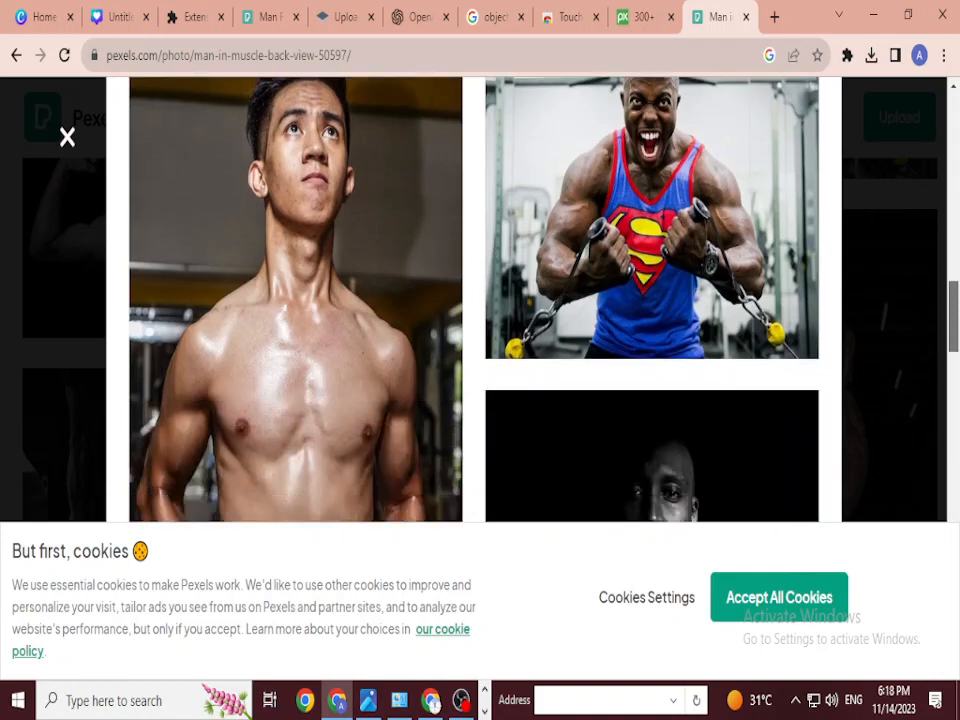
pyautogui.scroll(-10, 475, 300)
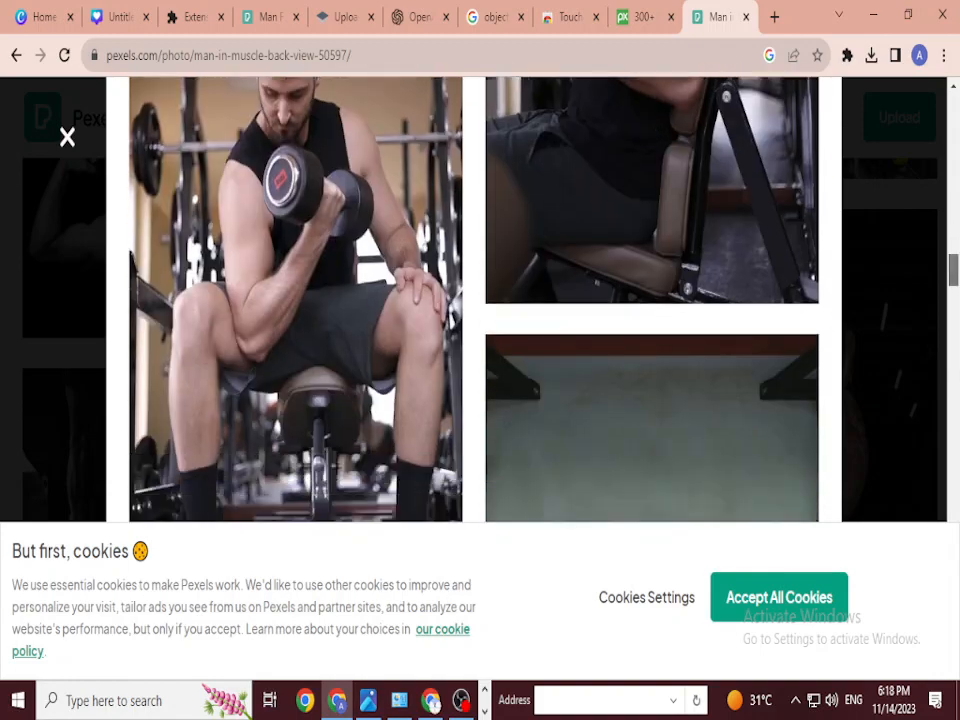
pyautogui.scroll(-10, 475, 300)
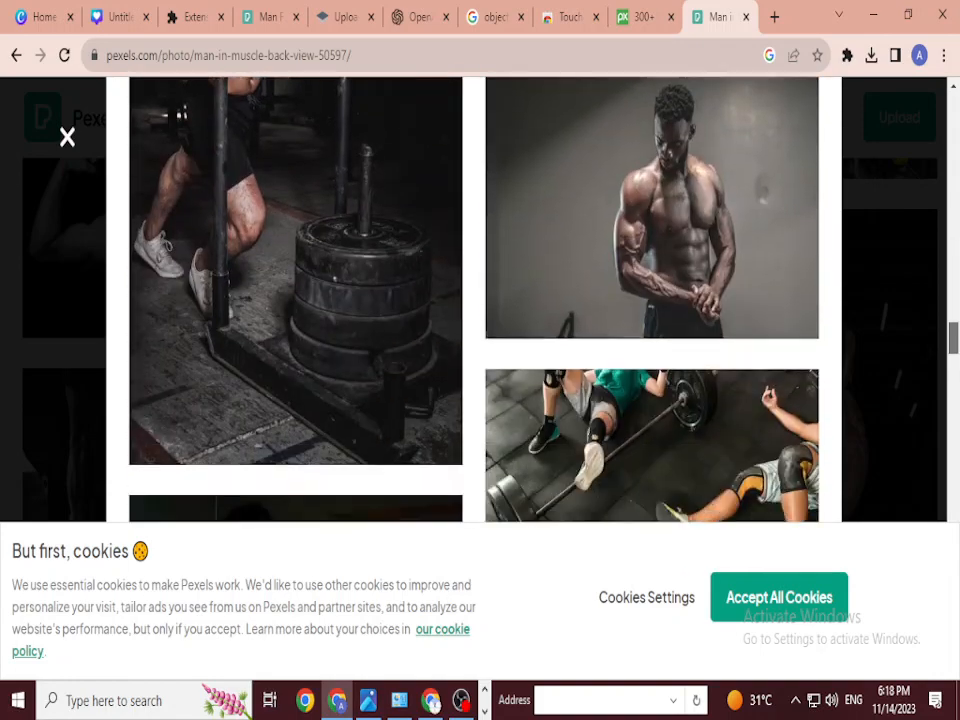
pyautogui.scroll(-10, 475, 300)
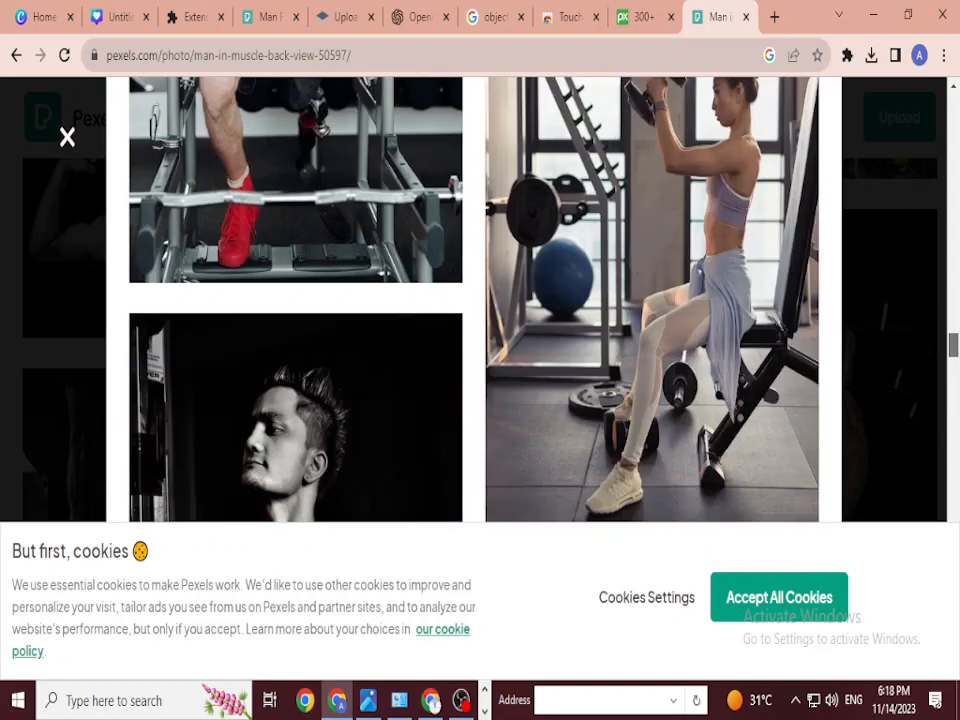
pyautogui.scroll(-10, 475, 300)
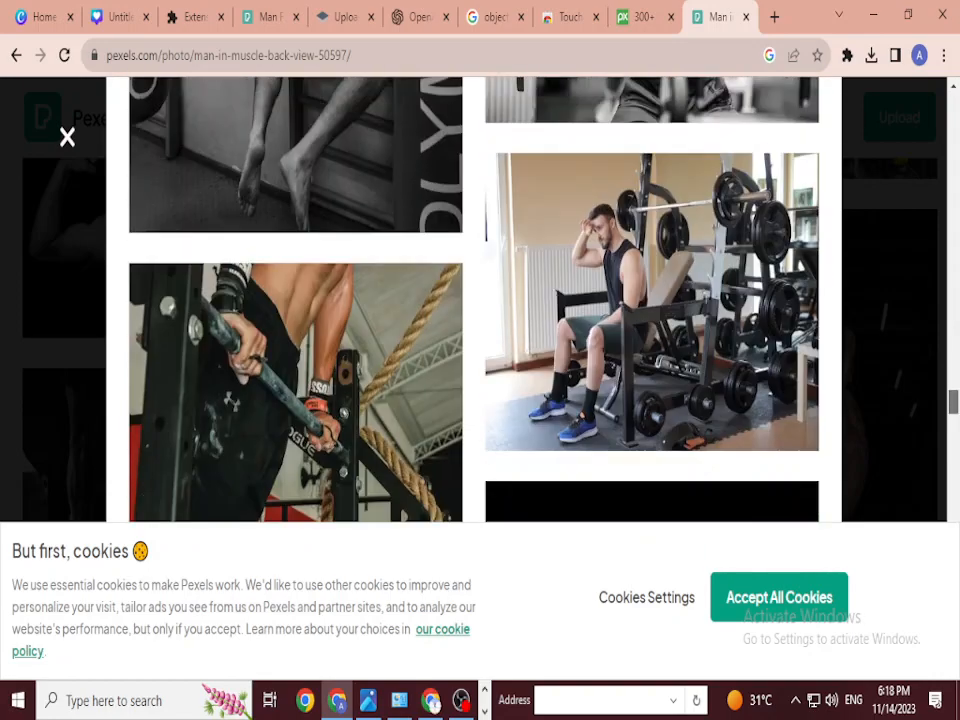
pyautogui.scroll(-10, 475, 300)
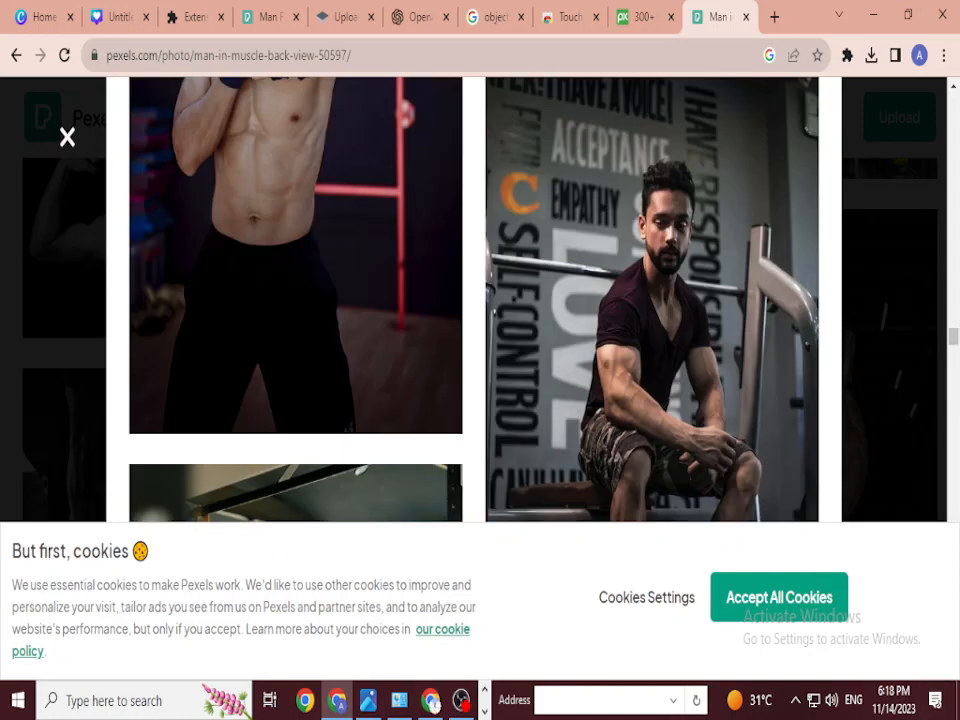
pyautogui.press('Escape')
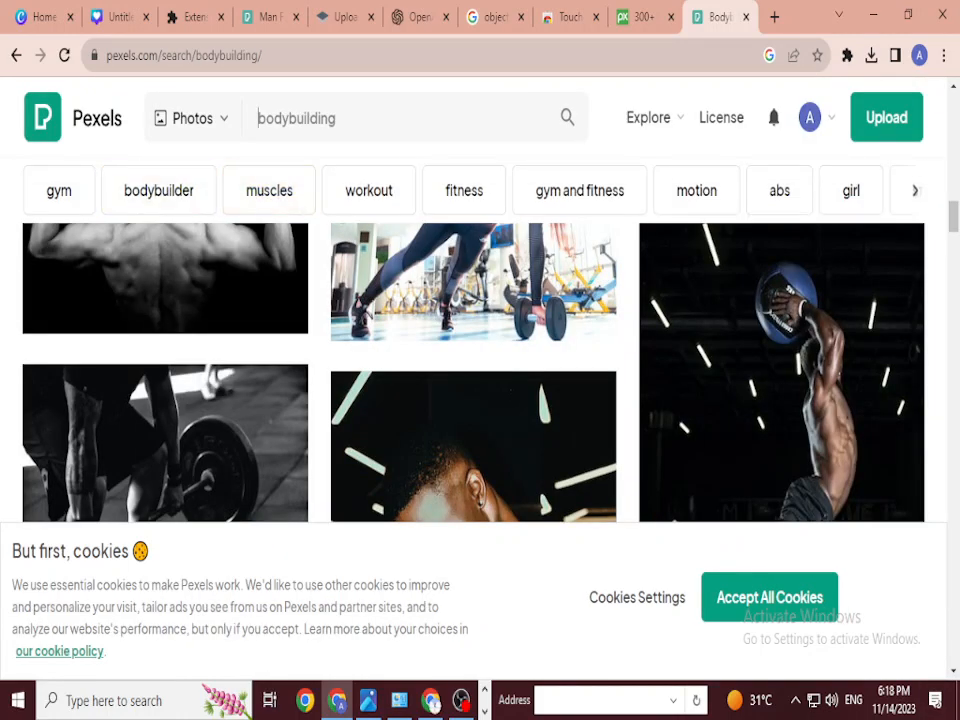
# Step: Search Pexels for 'man bodybuilding' and scroll through the photo results
pyautogui.click(258, 118)
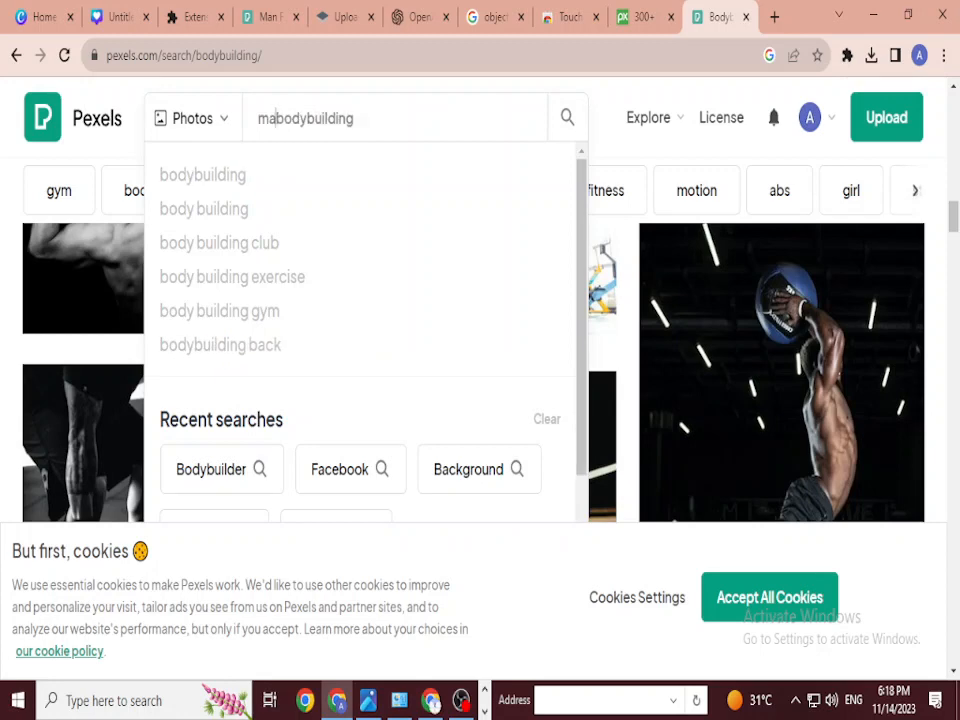
pyautogui.write('man')
pyautogui.press('Return')
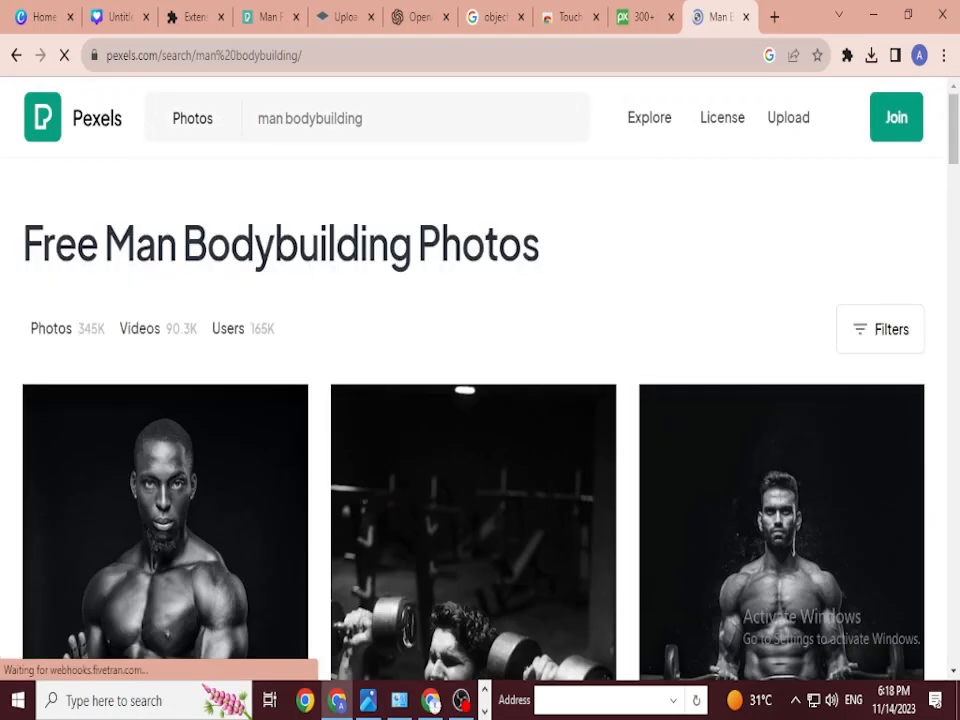
pyautogui.scroll(-10, 480, 340)
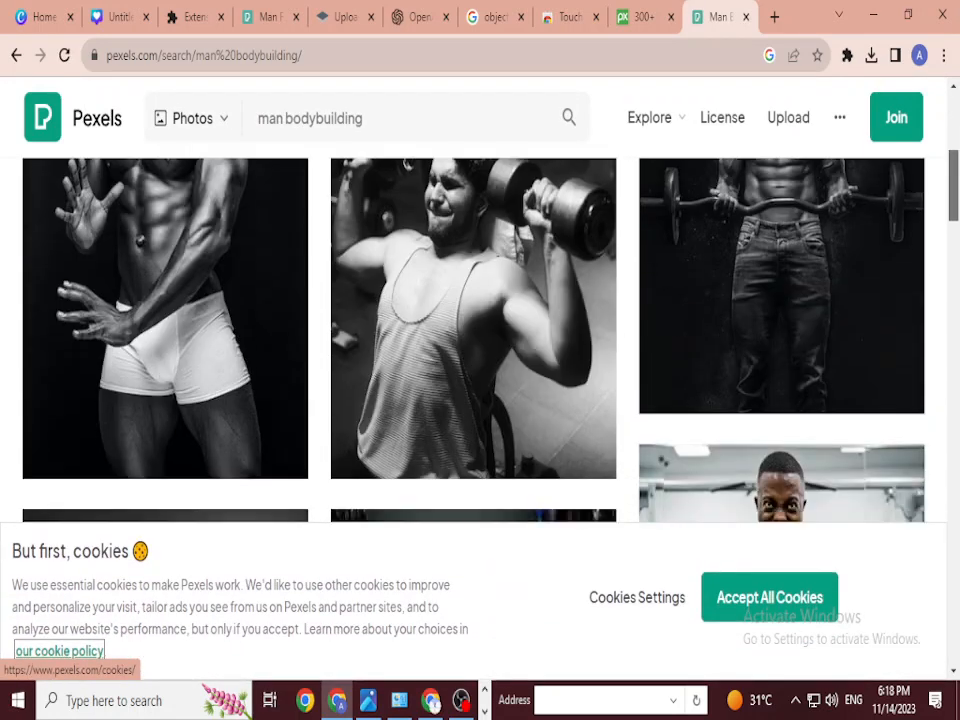
pyautogui.scroll(-10, 480, 340)
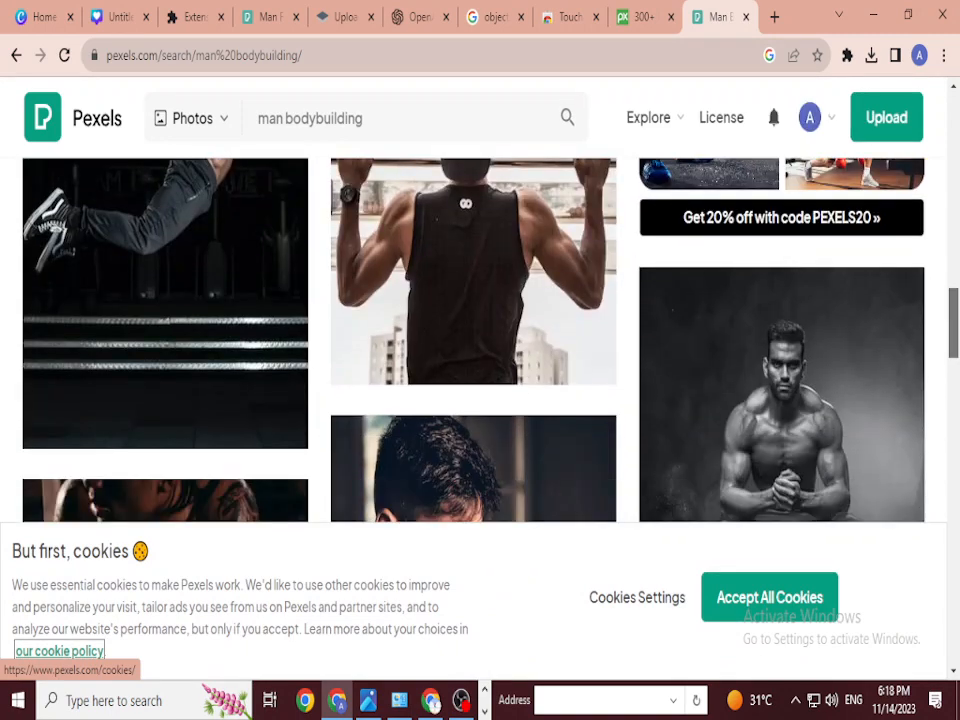
pyautogui.scroll(-10, 480, 340)
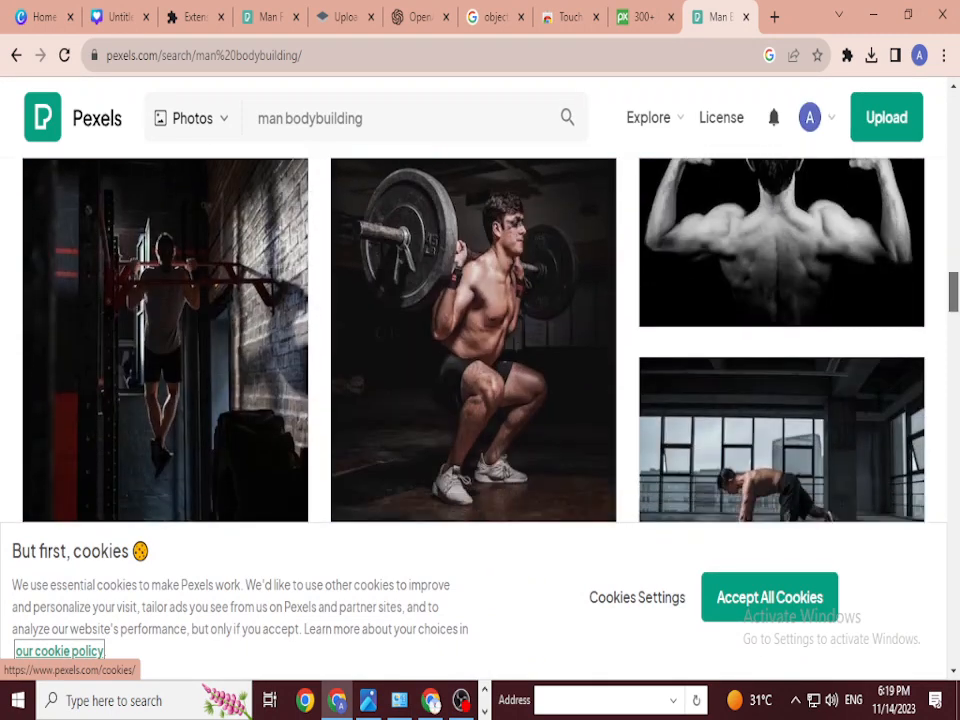
pyautogui.scroll(-10, 480, 340)
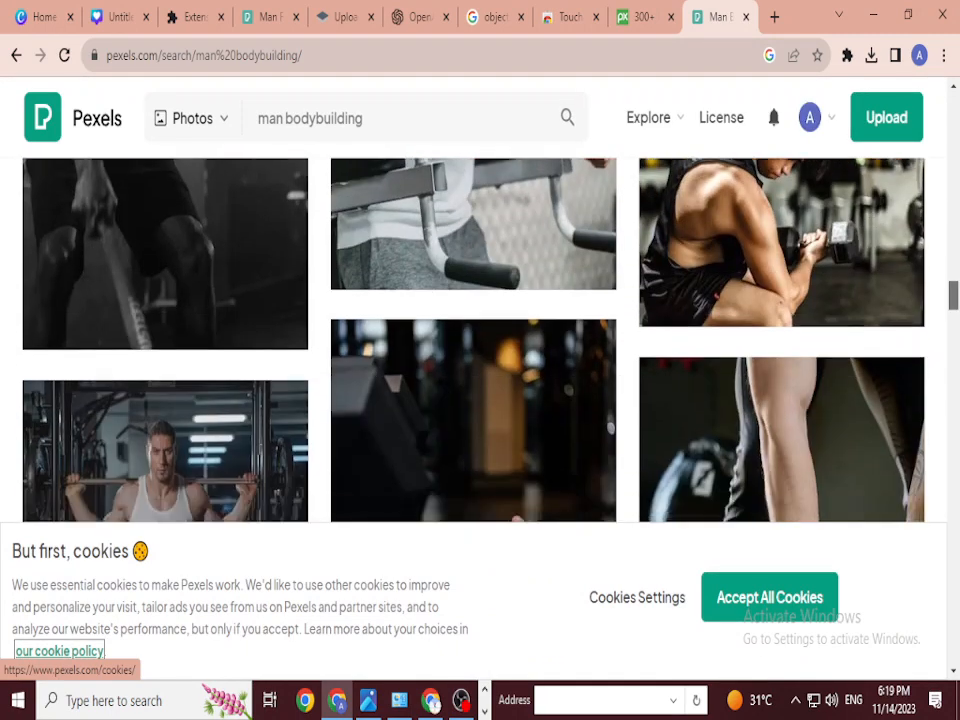
pyautogui.scroll(-10, 480, 340)
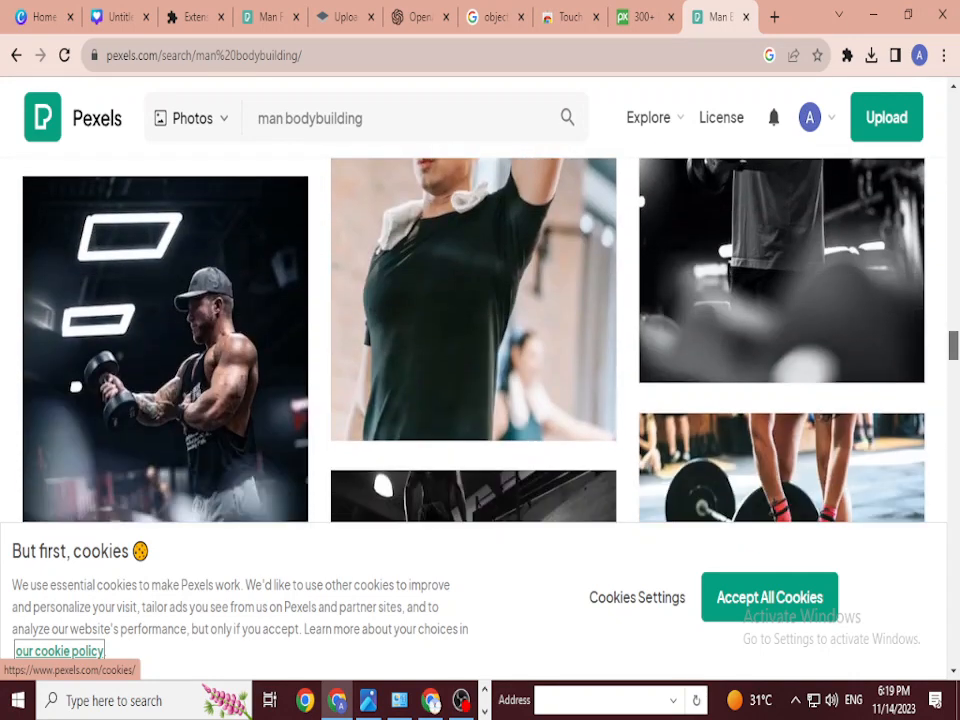
pyautogui.scroll(-10, 480, 340)
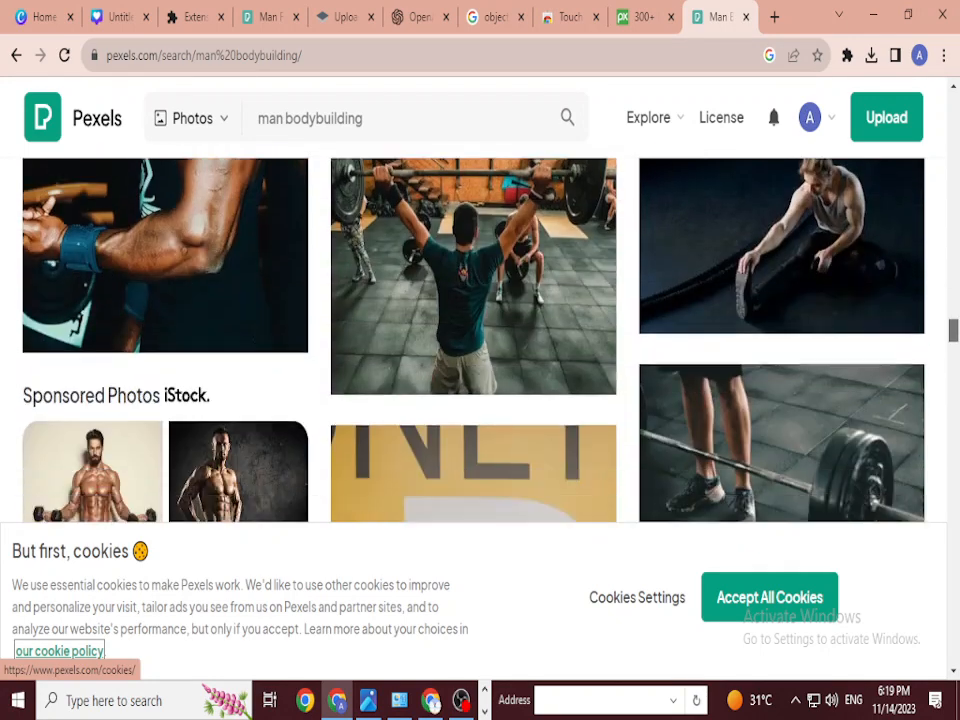
pyautogui.scroll(-2, 480, 340)
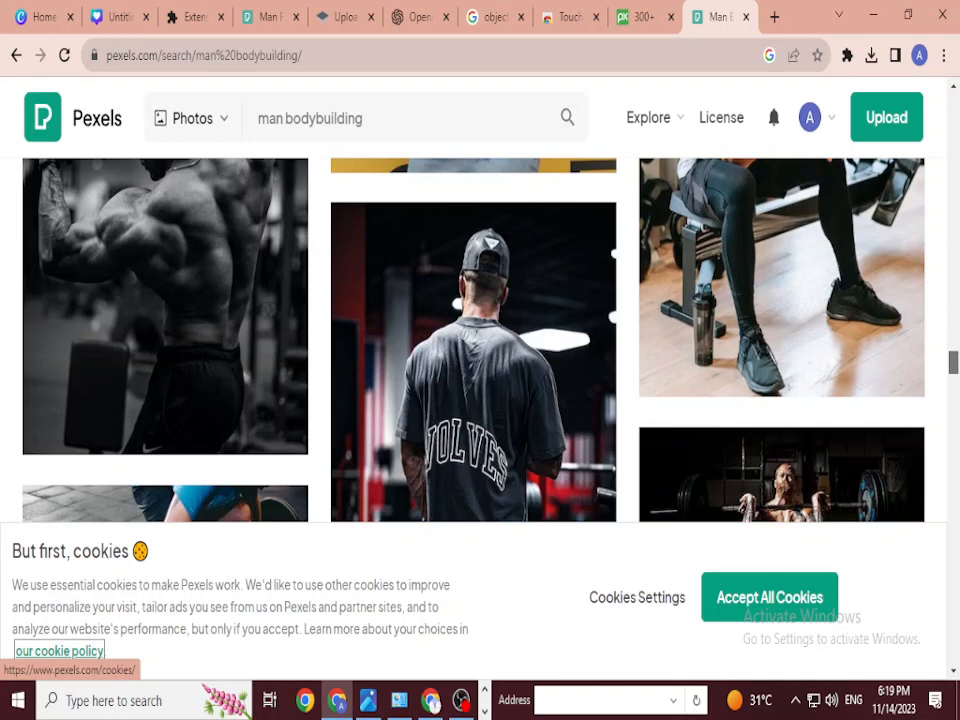
pyautogui.scroll(5, 480, 340)
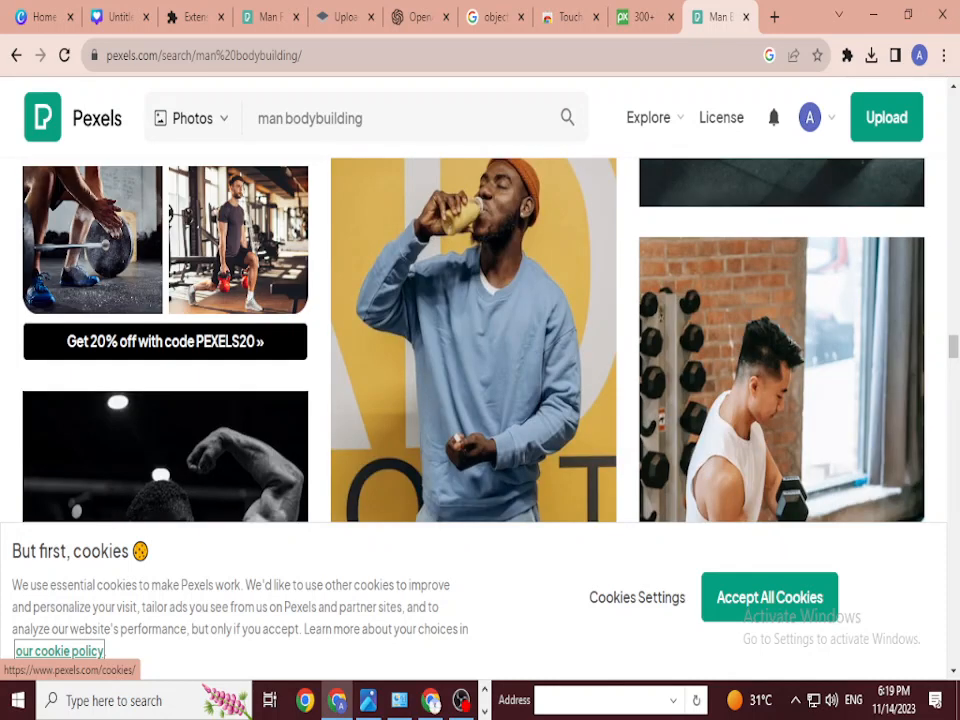
# Step: Download the black-and-white photo of the man flexing his back, then open a new tab
pyautogui.click(170, 455)
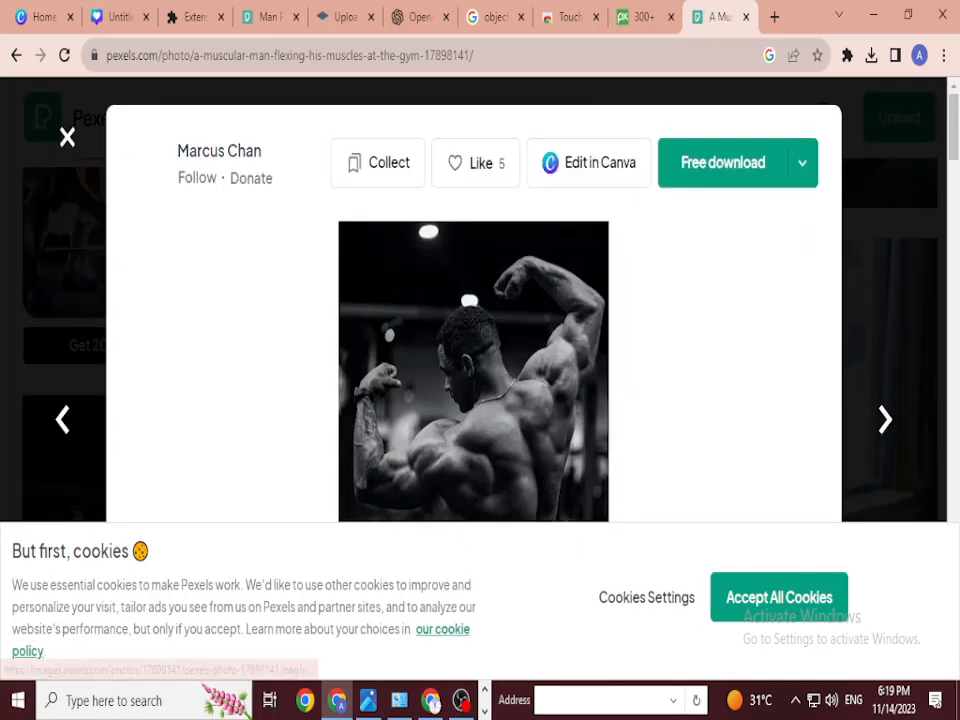
pyautogui.scroll(-2, 473, 370)
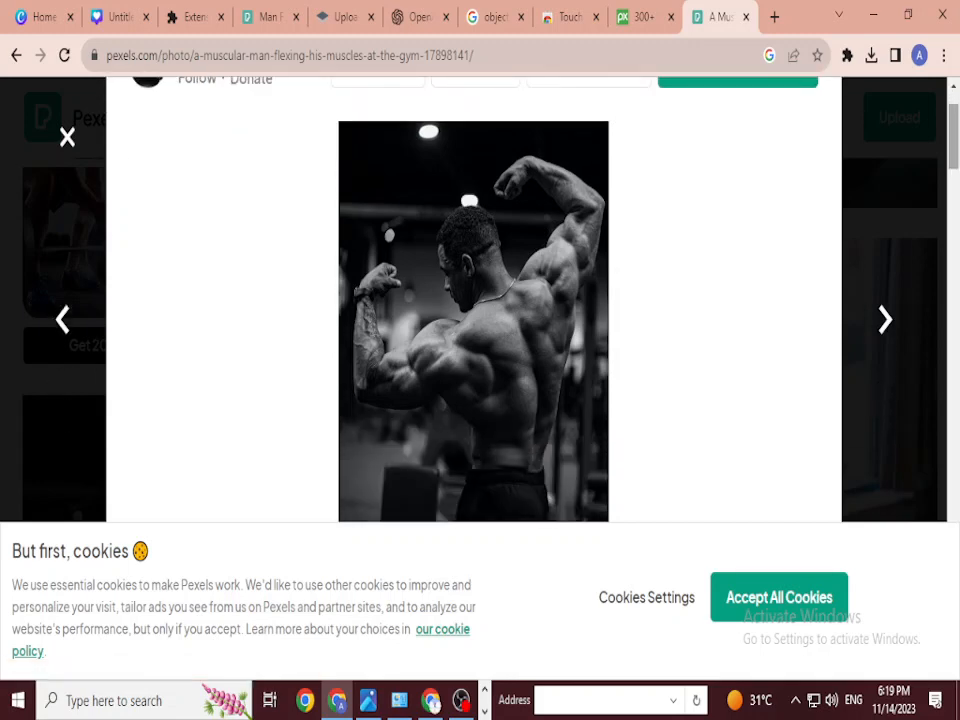
pyautogui.scroll(-15, 473, 300)
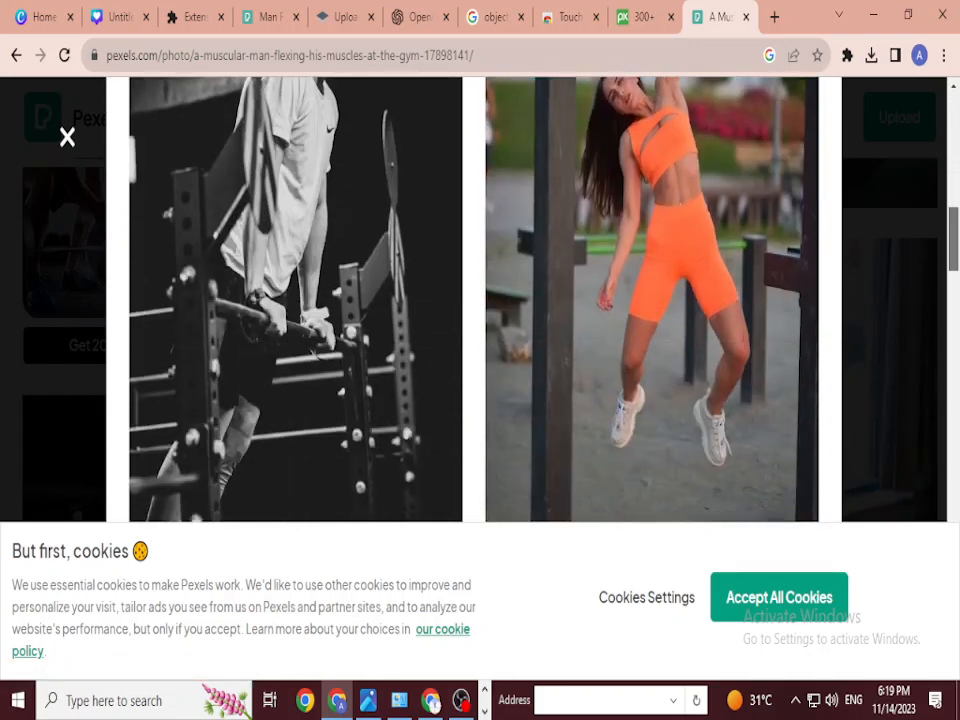
pyautogui.scroll(10, 473, 300)
pyautogui.scroll(3, 473, 300)
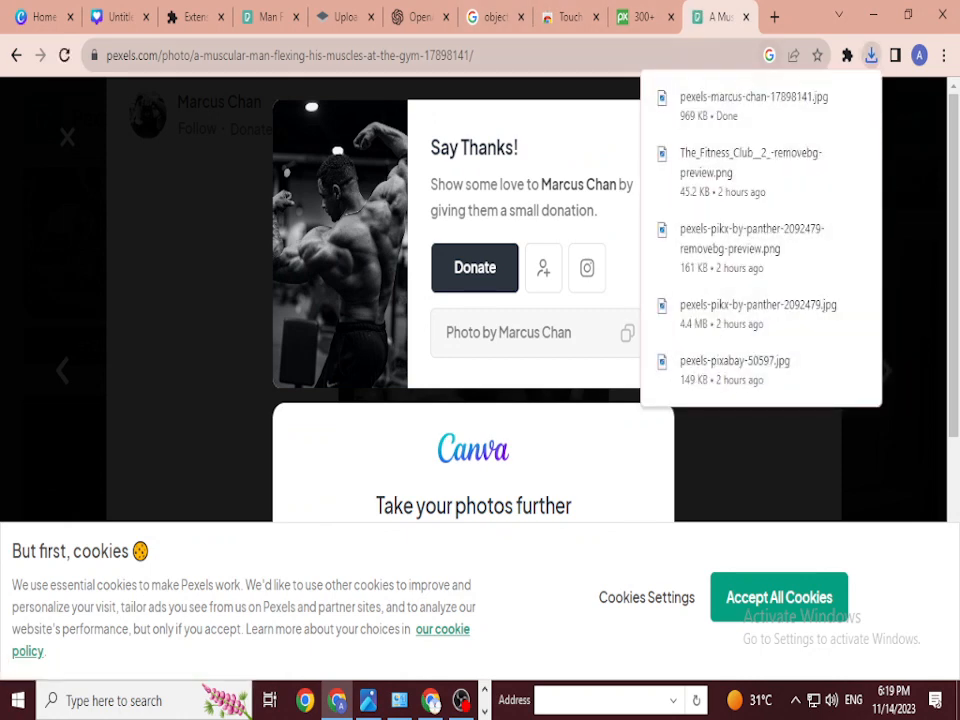
pyautogui.hotkey('ctrl', 't')
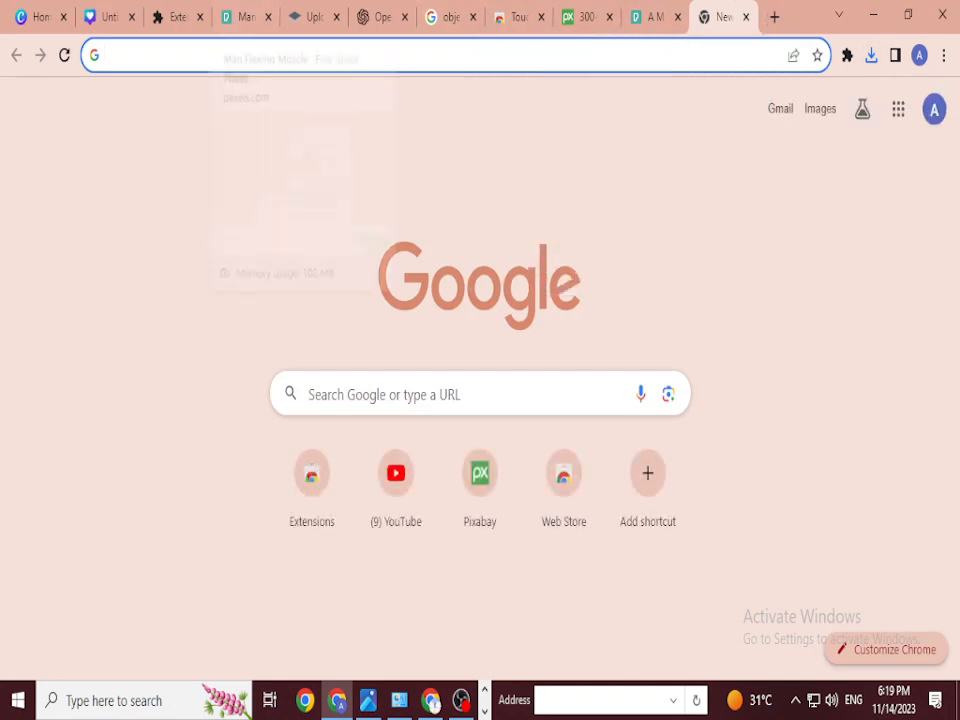
# Step: Upload the downloaded flexing-bodybuilder photo into Canva's Uploads
pyautogui.click(110, 17)
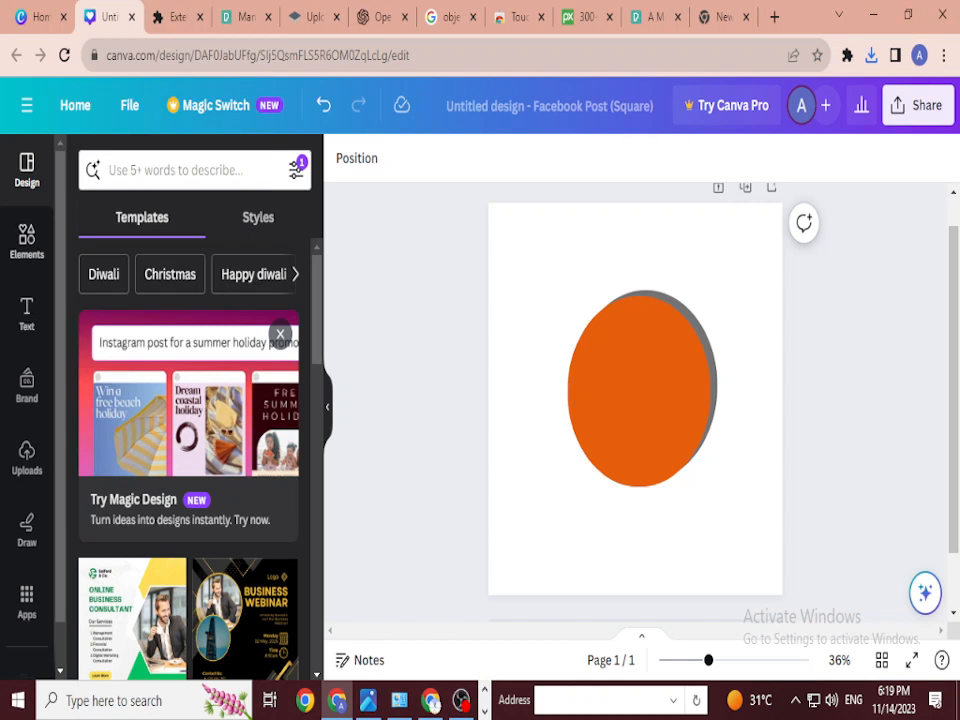
pyautogui.click(27, 457)
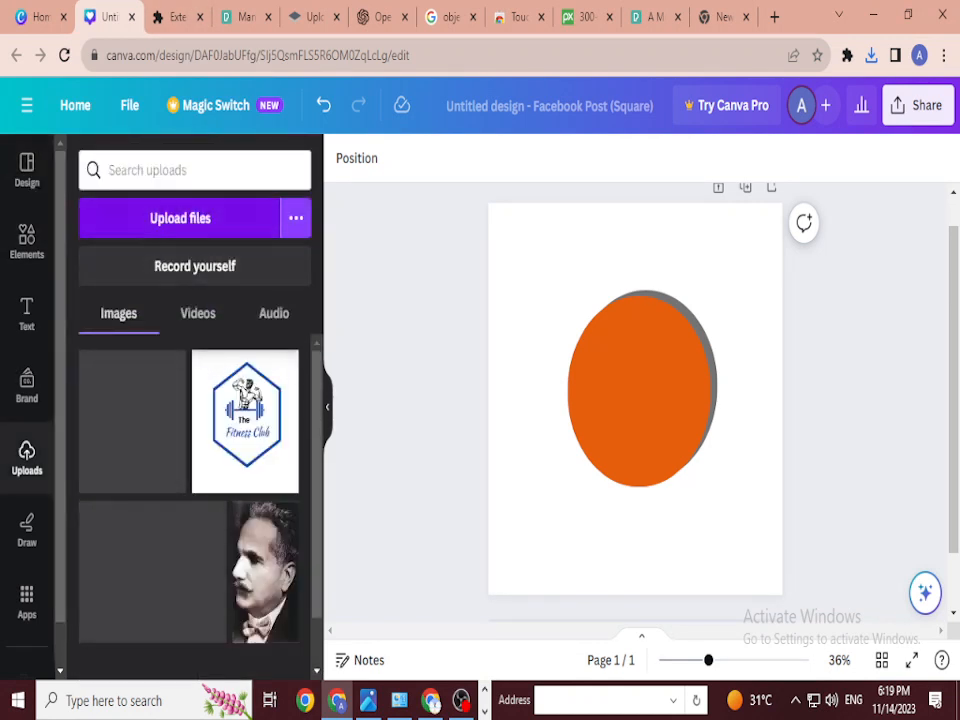
pyautogui.click(180, 218)
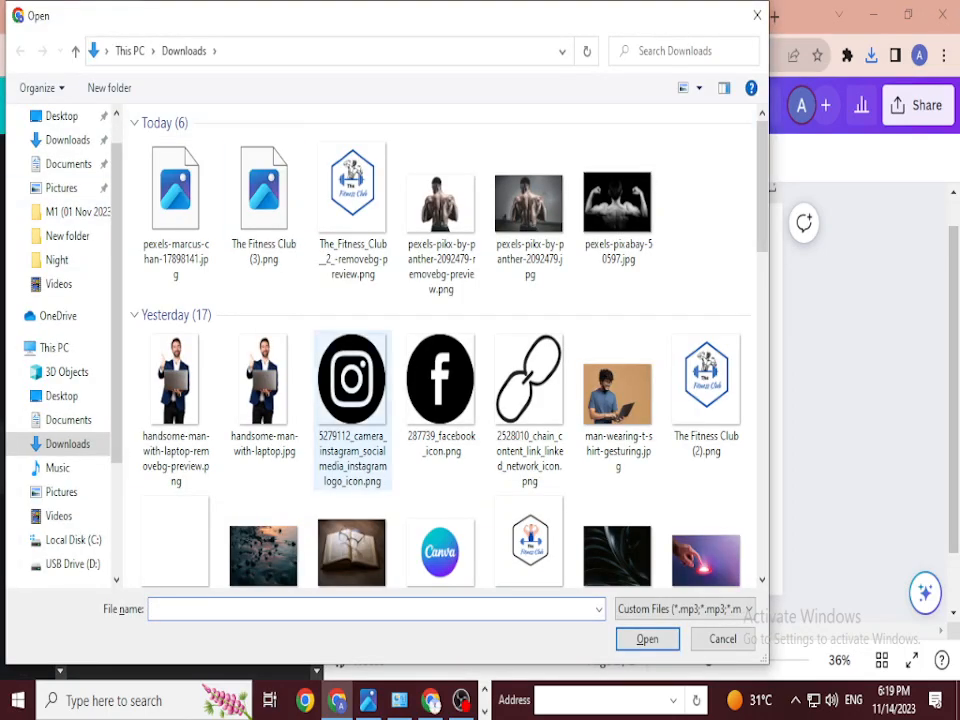
pyautogui.click(175, 200)
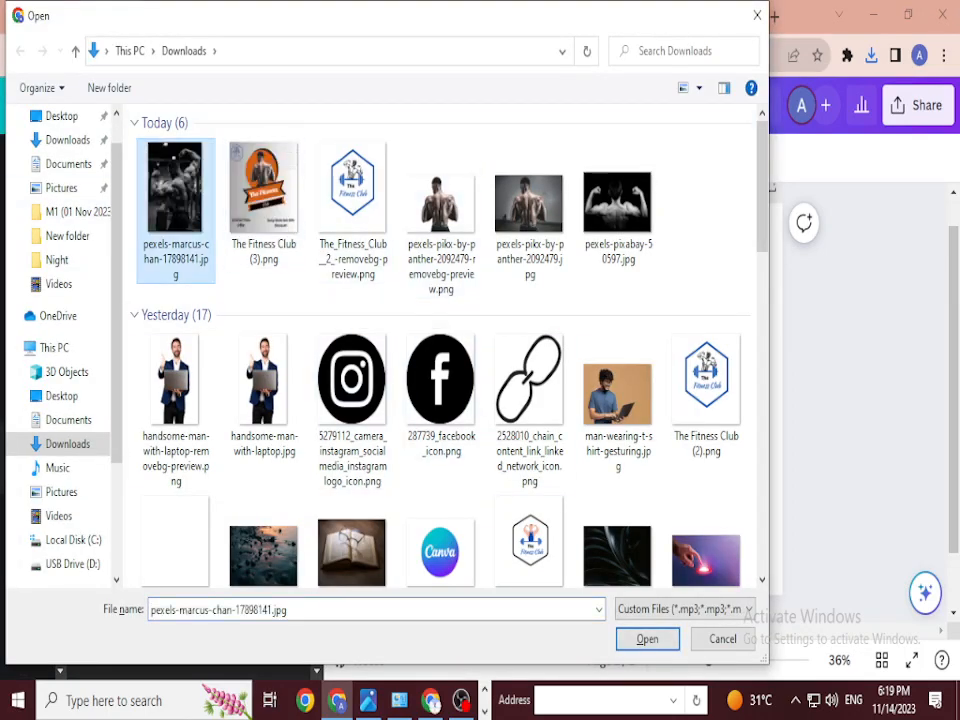
pyautogui.click(646, 638)
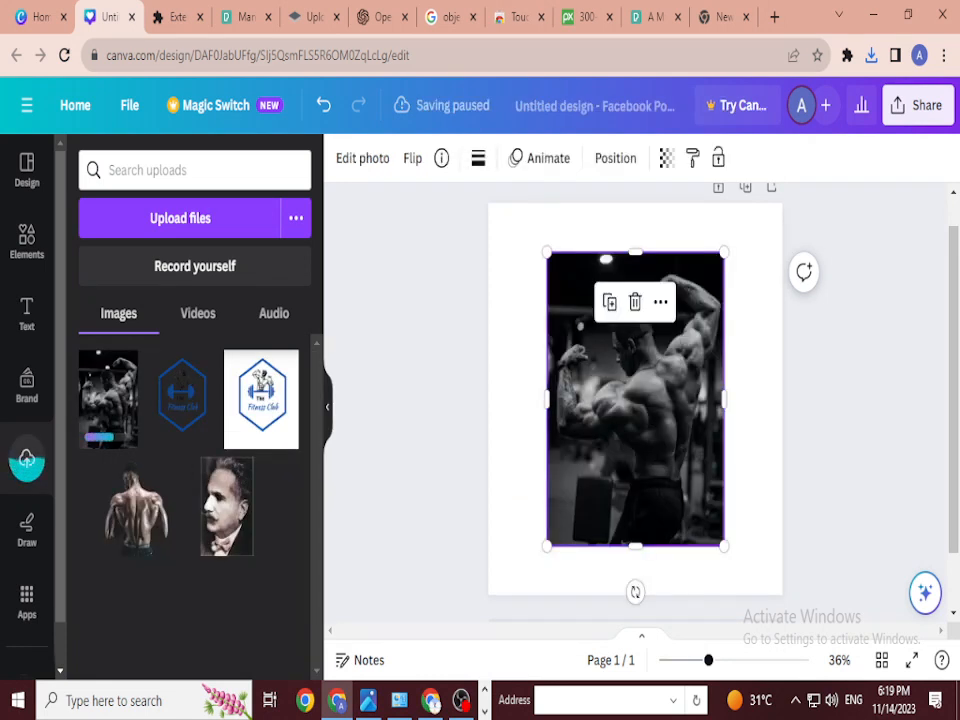
# Step: Resize the bodybuilder photo and centre it over the orange circle
pyautogui.moveTo(590, 400); pyautogui.dragTo(542, 415)
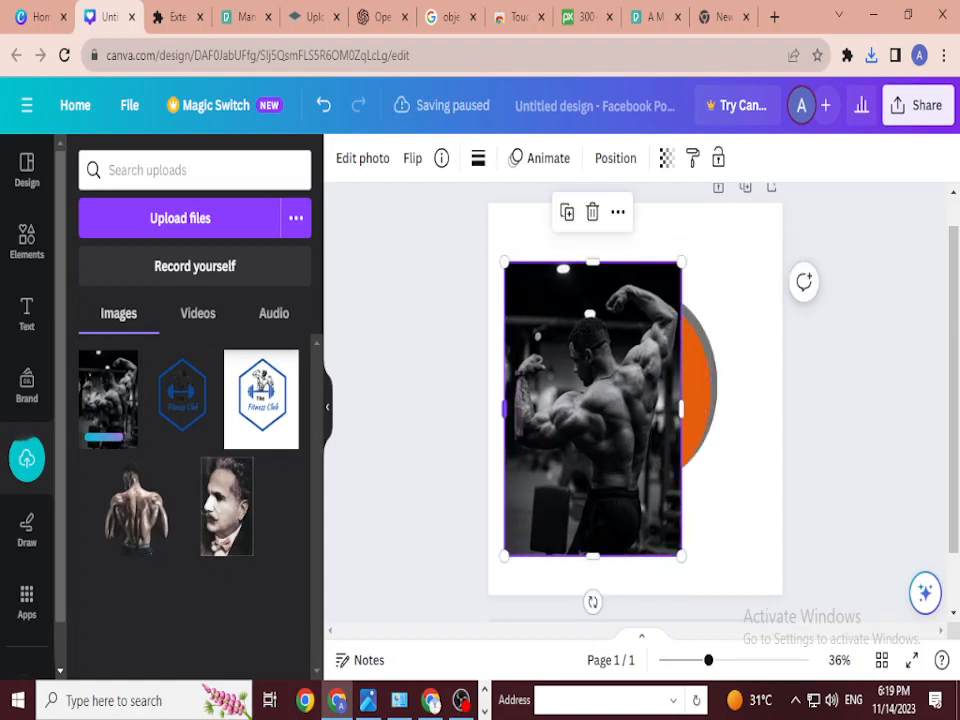
pyautogui.moveTo(504, 556); pyautogui.dragTo(606, 392)
pyautogui.moveTo(643, 320); pyautogui.dragTo(638, 373)
pyautogui.moveTo(601, 438); pyautogui.dragTo(581, 471)
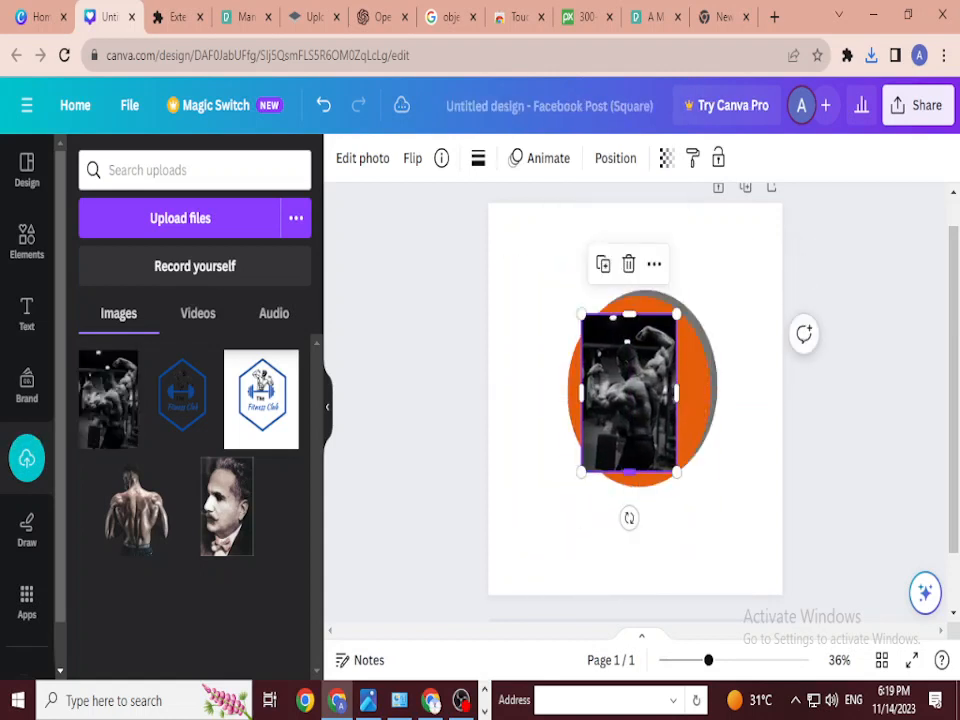
pyautogui.moveTo(676, 472); pyautogui.dragTo(686, 486)
pyautogui.moveTo(634, 400); pyautogui.dragTo(639, 391)
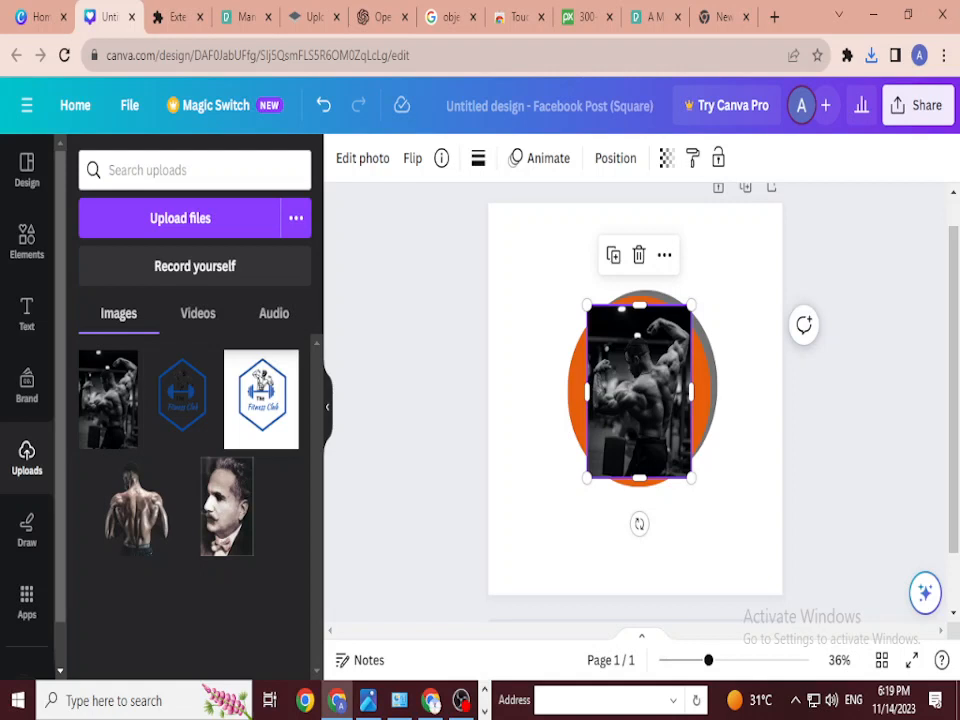
# Step: Re-add the bodybuilder photo from Uploads, view its Edit photo options, then go to the new tab
pyautogui.click(638, 255)
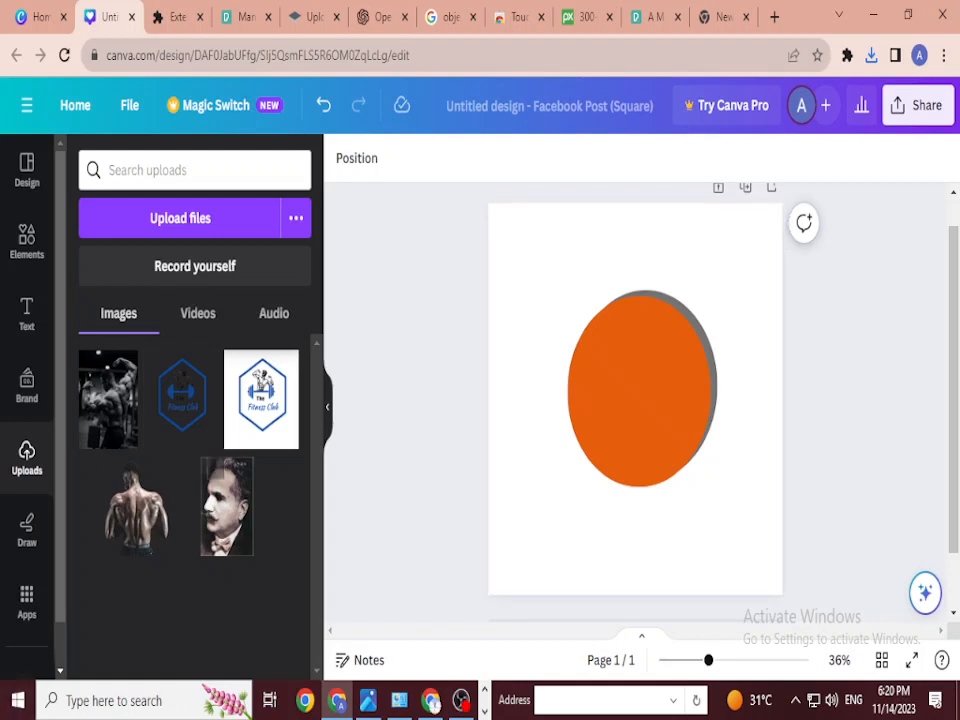
pyautogui.click(108, 399)
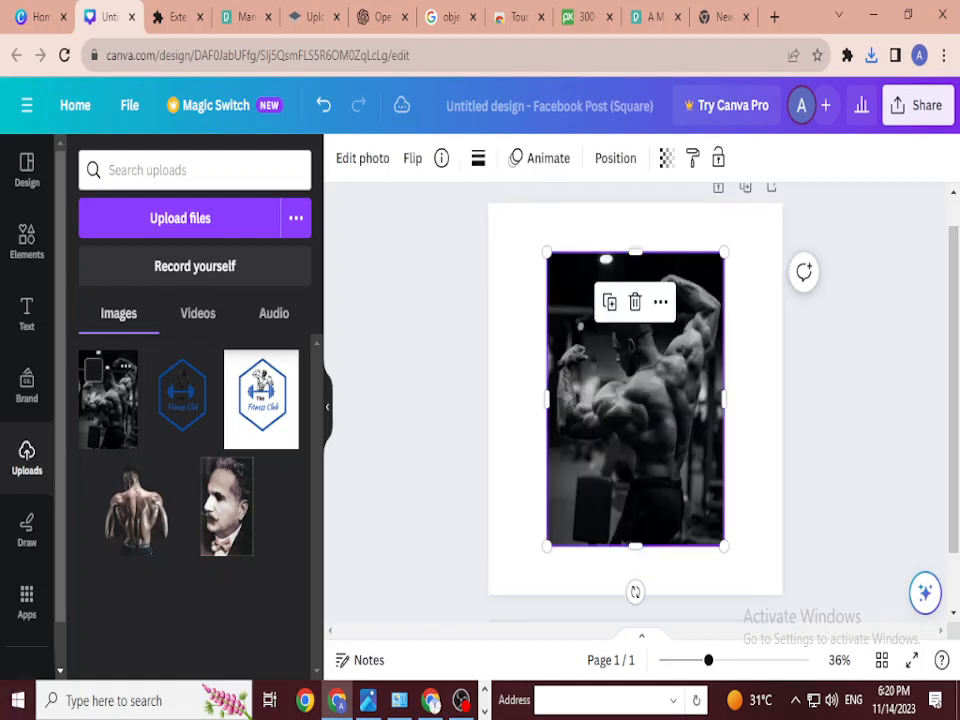
pyautogui.click(362, 158)
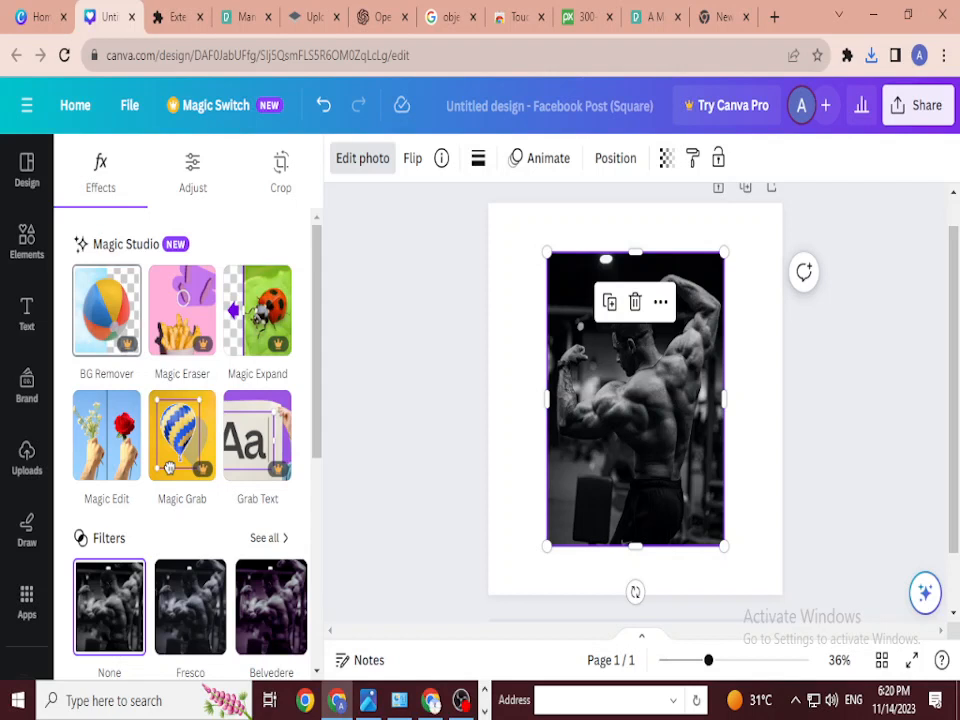
pyautogui.click(721, 17)
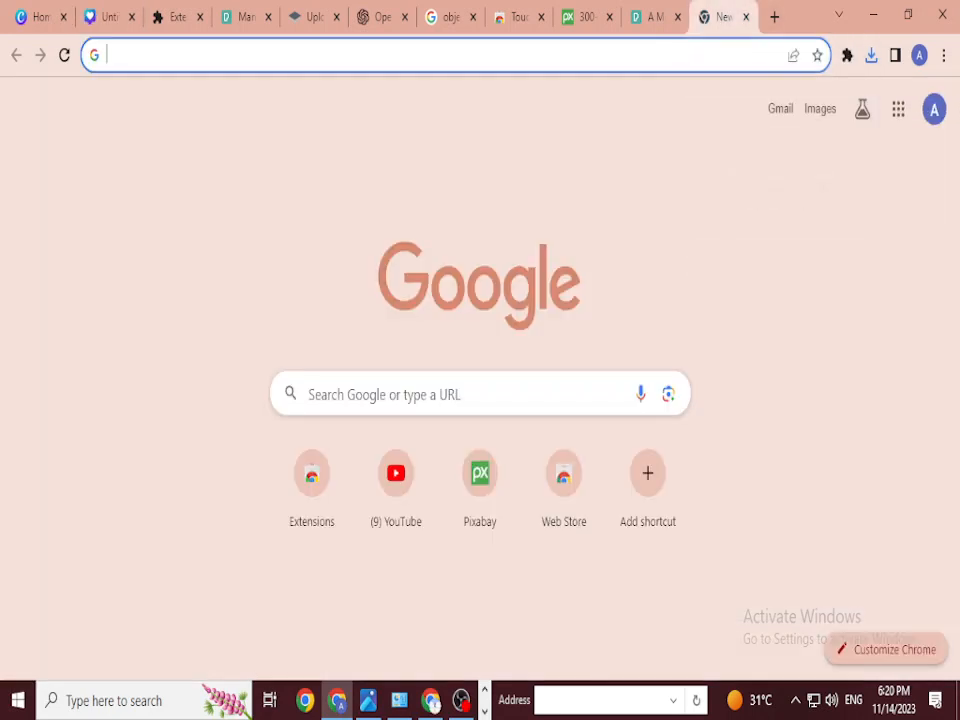
# Step: Remove the bodybuilder photo's background on remove.bg and download the PNG cutout
pyautogui.write('re')
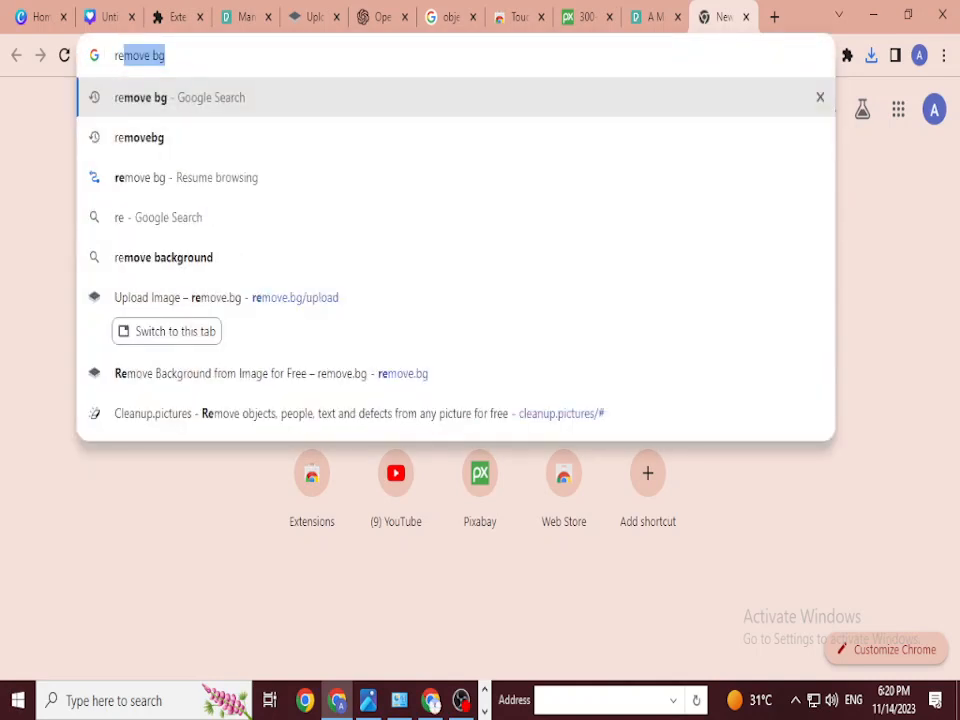
pyautogui.write('moveb')
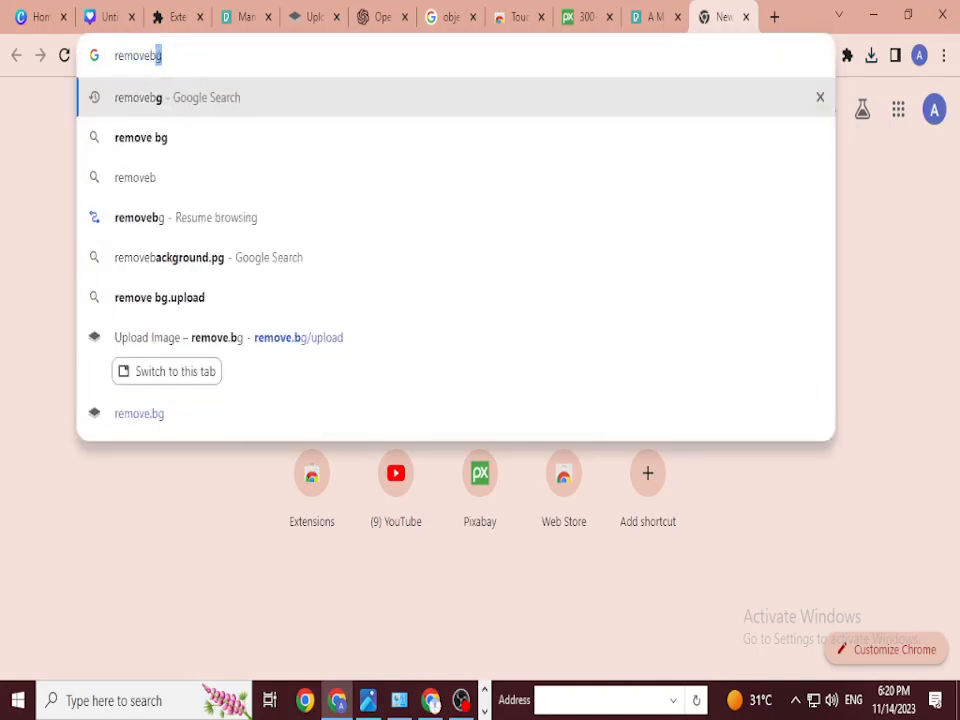
pyautogui.press('Return')
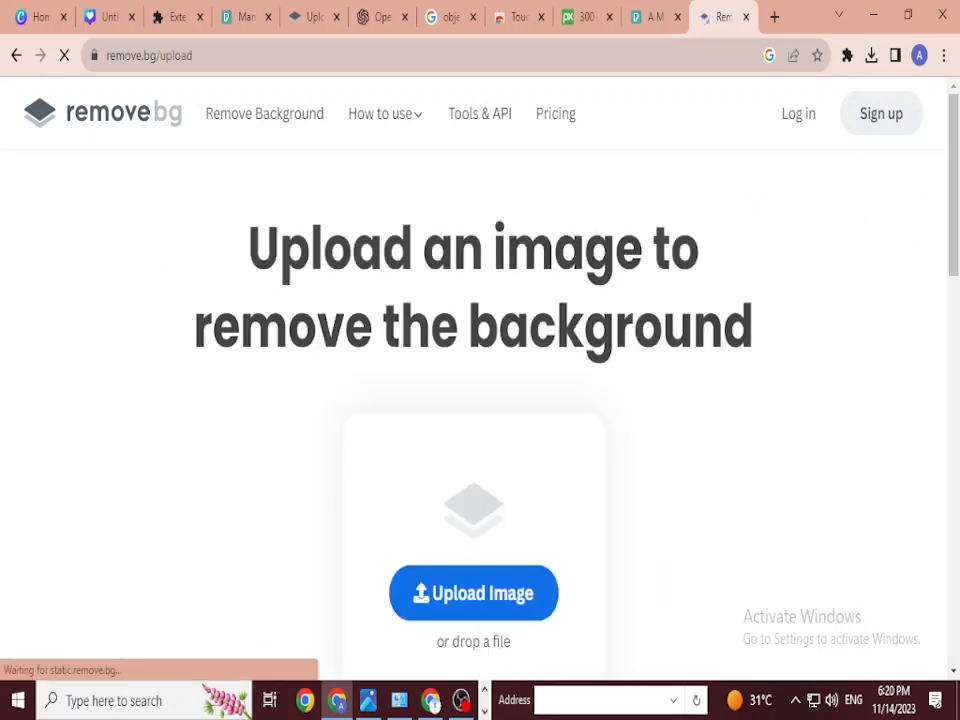
pyautogui.click(175, 208)
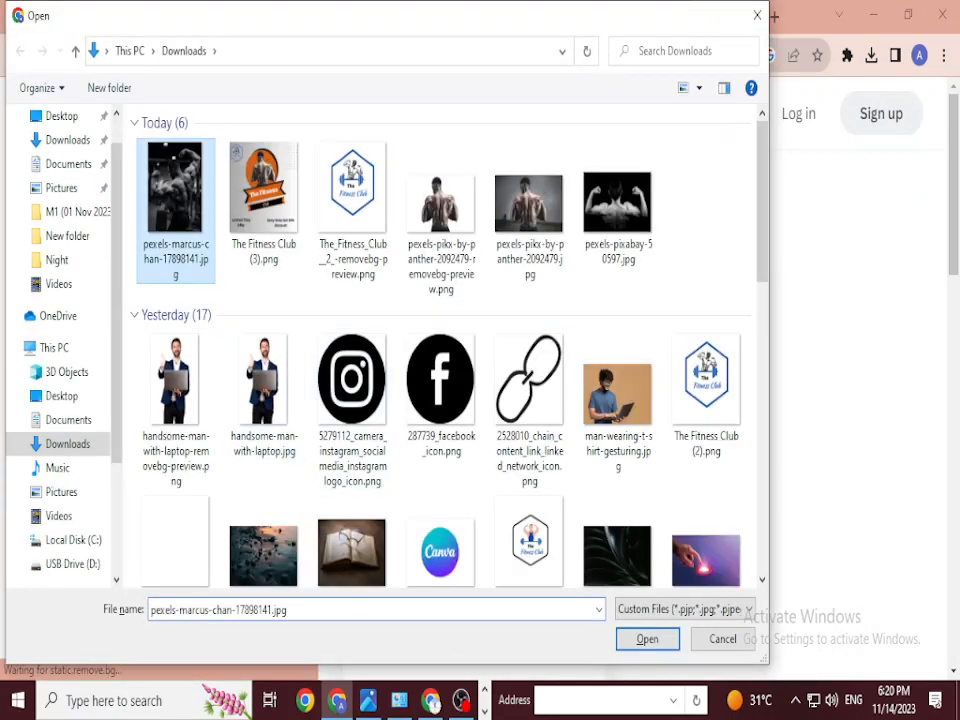
pyautogui.press('Return')
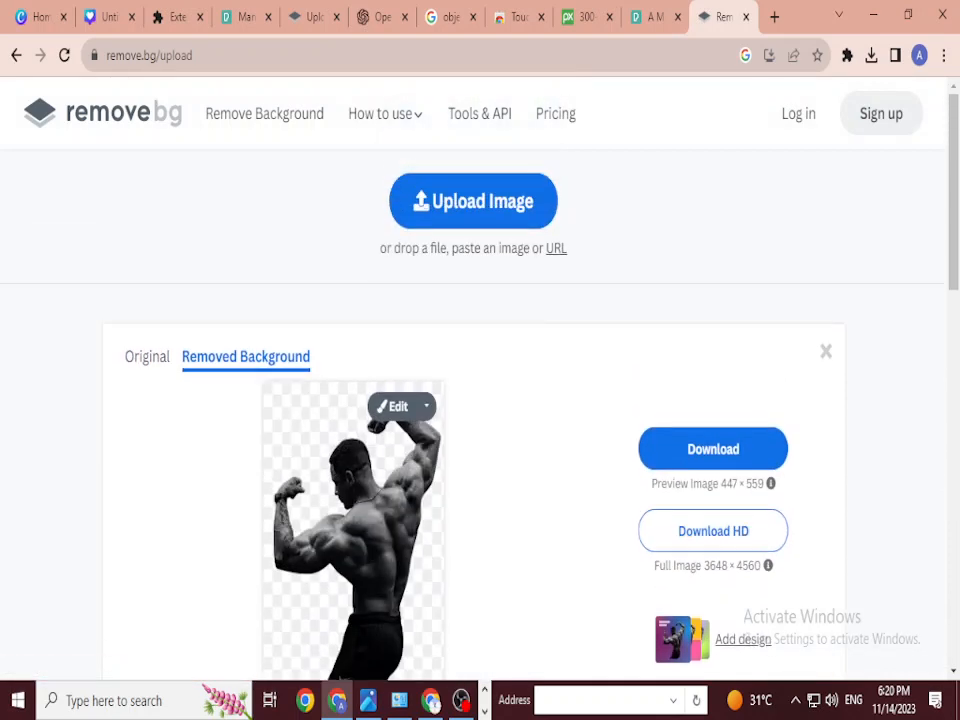
pyautogui.click(713, 449)
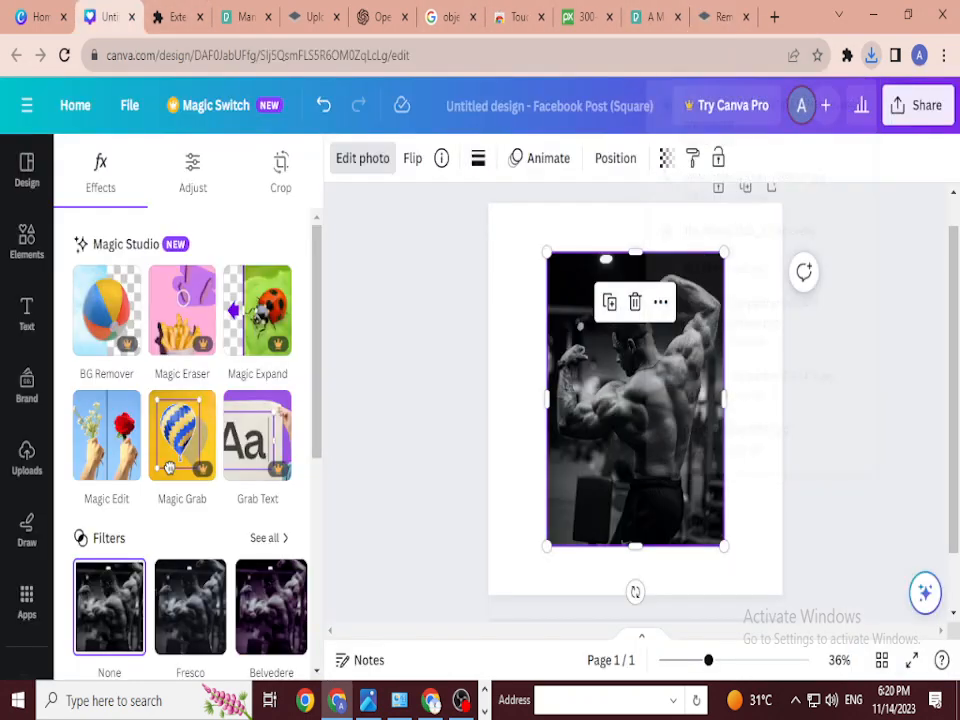
pyautogui.click(105, 17)
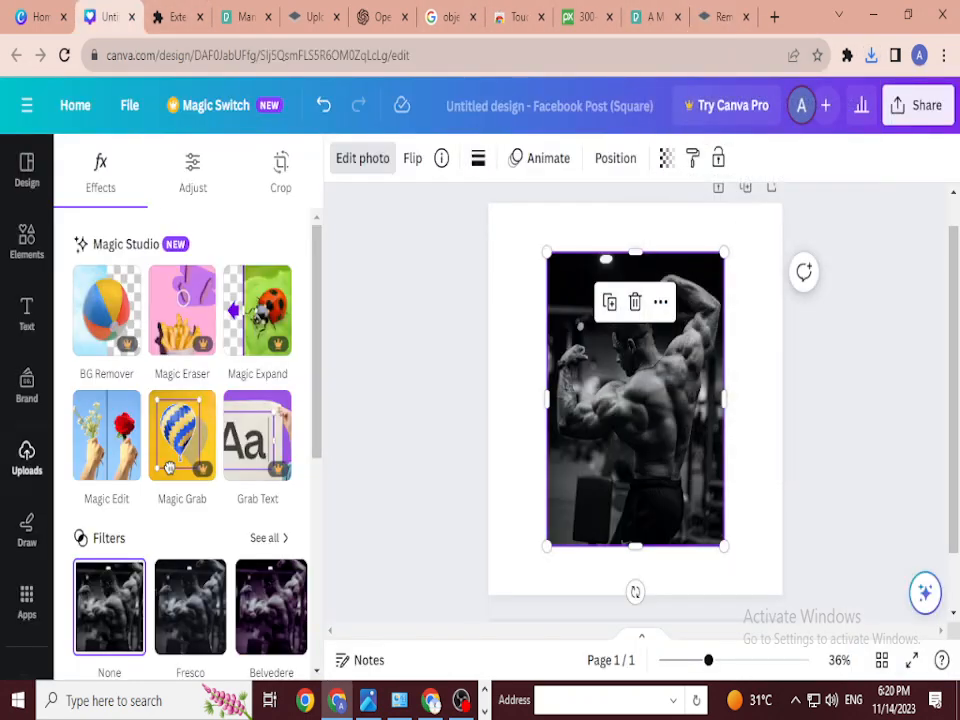
# Step: Upload the removebg PNG cutout and swap it in for the original gym photo
pyautogui.click(27, 458)
pyautogui.click(178, 216)
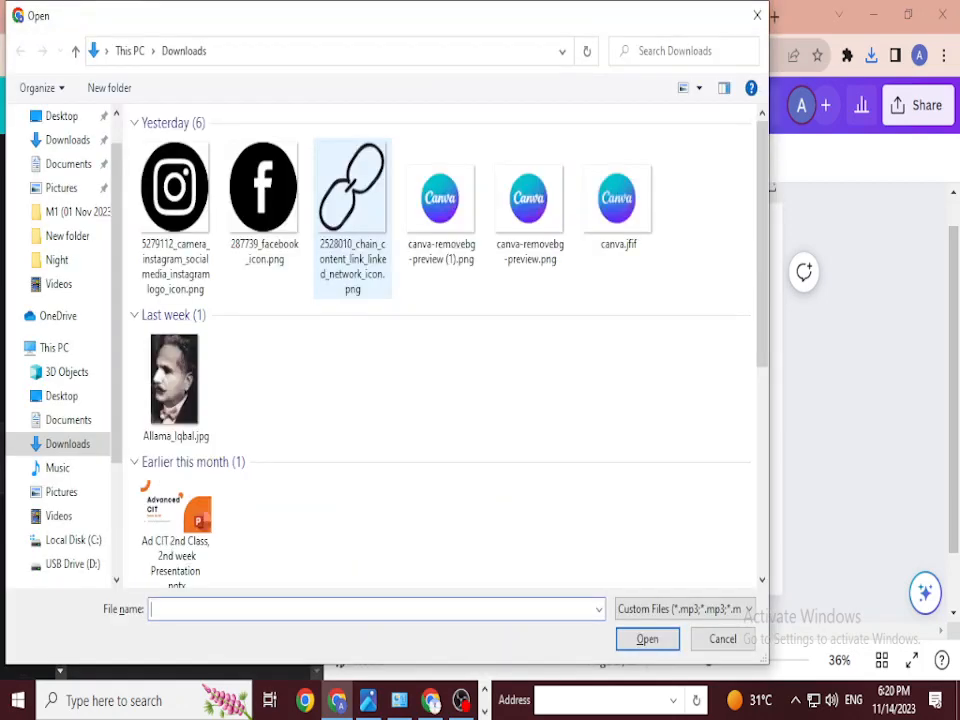
pyautogui.click(175, 216)
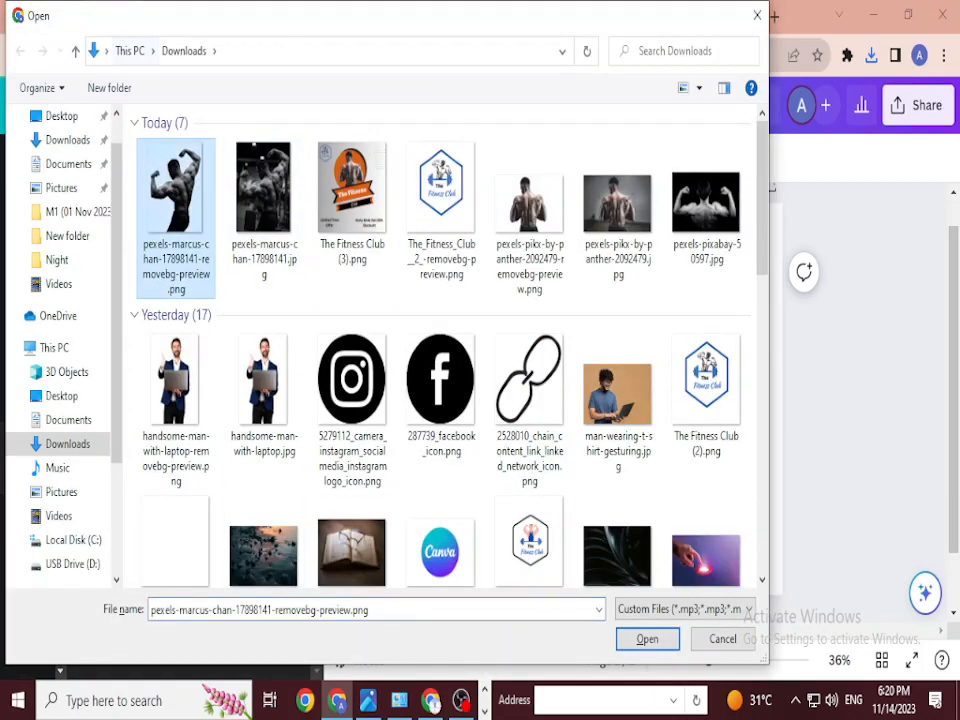
pyautogui.press('Return')
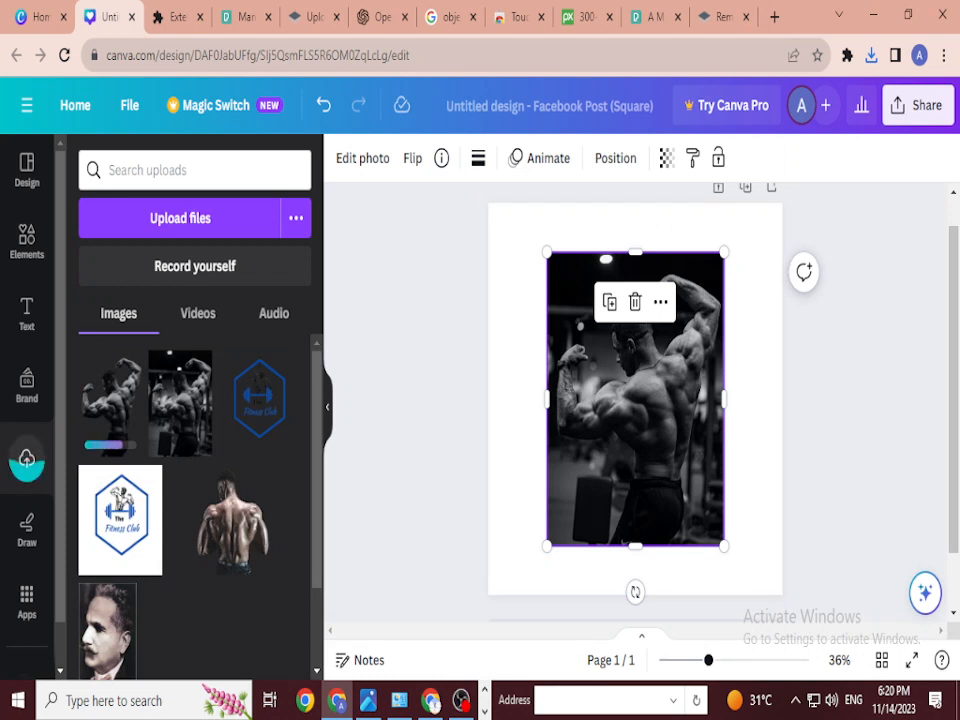
pyautogui.press('Delete')
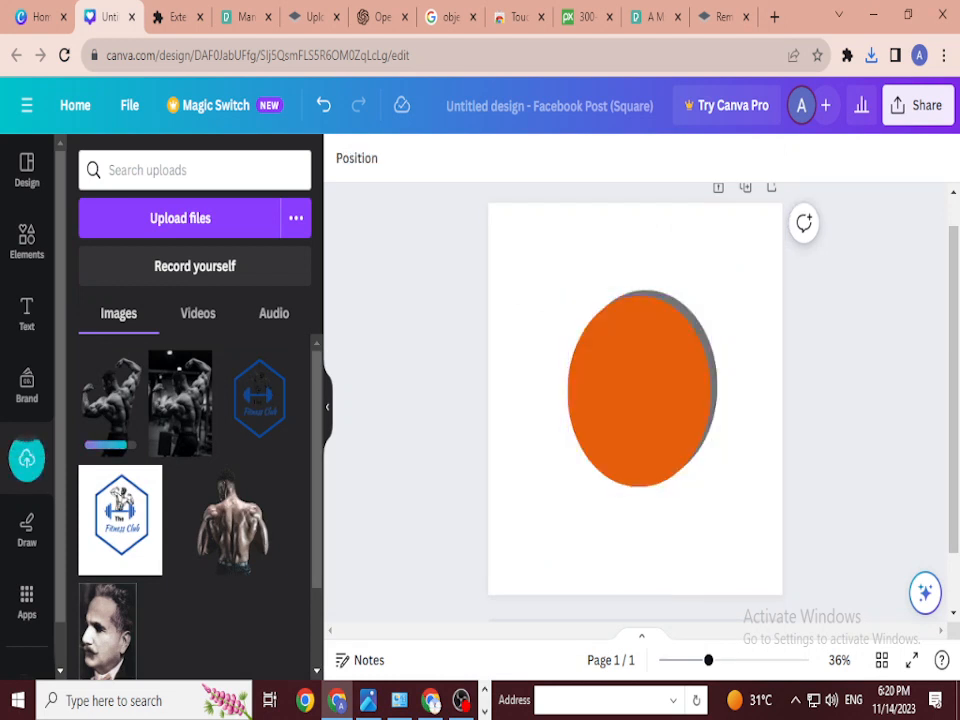
pyautogui.click(112, 400)
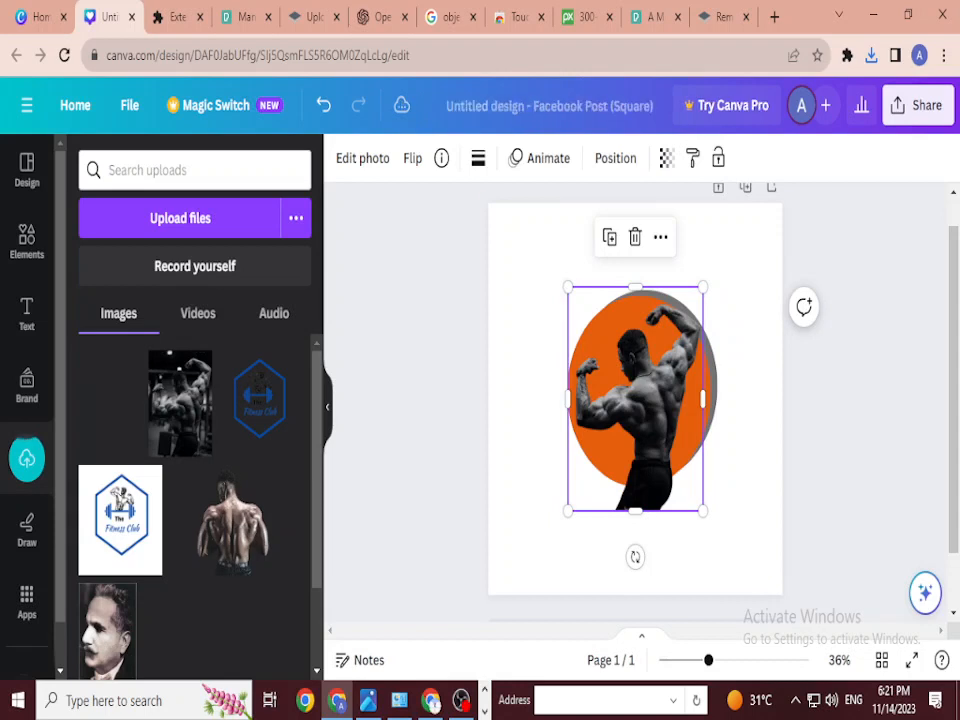
# Step: Resize the cutout to about 351 × 440 and align it inside the orange circle
pyautogui.moveTo(635, 399); pyautogui.dragTo(630, 363)
pyautogui.moveTo(697, 251); pyautogui.dragTo(664, 311)
pyautogui.moveTo(615, 400); pyautogui.dragTo(632, 385)
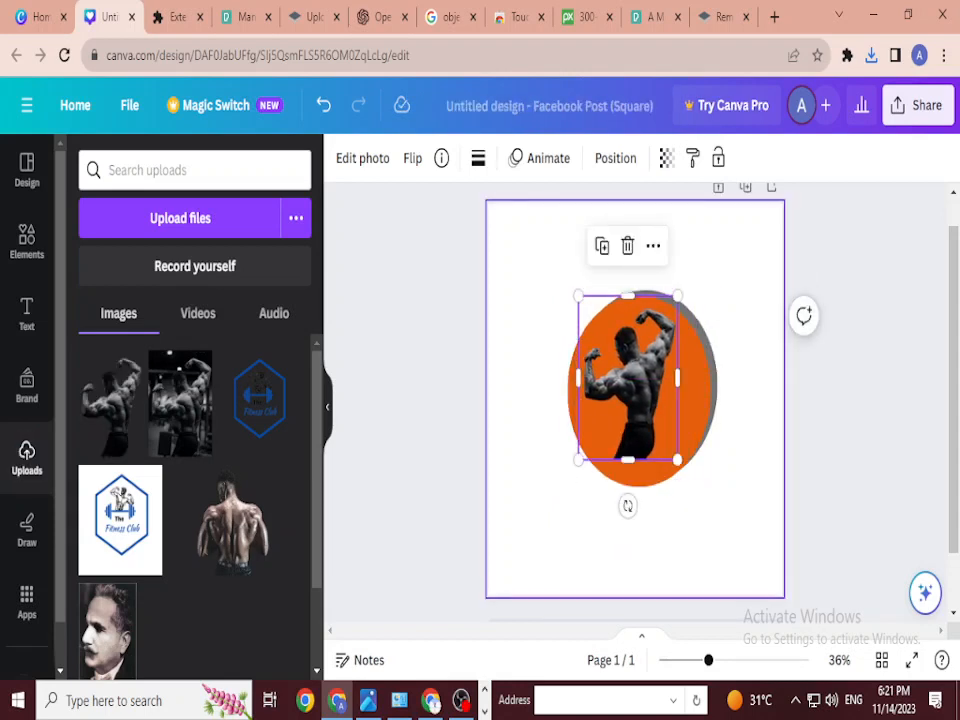
pyautogui.moveTo(578, 296)
pyautogui.mouseDown()
pyautogui.moveTo(598, 329)
pyautogui.moveTo(587, 309)
pyautogui.mouseUp()
pyautogui.moveTo(632, 384)
pyautogui.mouseDown()
pyautogui.moveTo(636, 371)
pyautogui.moveTo(629, 378)
pyautogui.mouseUp()
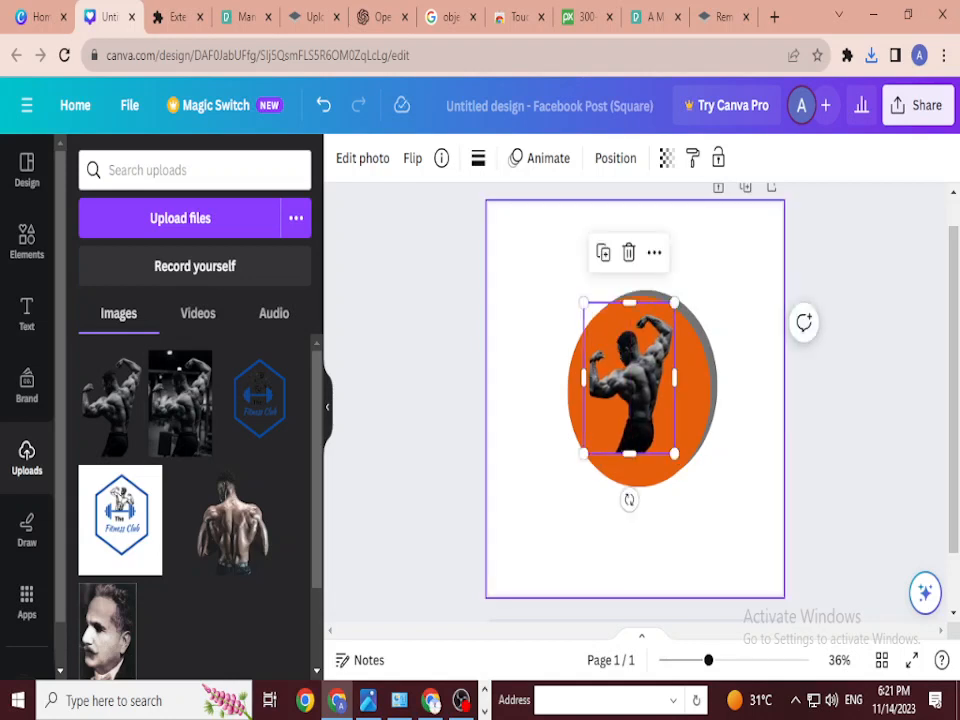
pyautogui.click(530, 270)
pyautogui.click(629, 378)
pyautogui.moveTo(675, 454); pyautogui.dragTo(681, 465)
pyautogui.moveTo(632, 384); pyautogui.dragTo(634, 378)
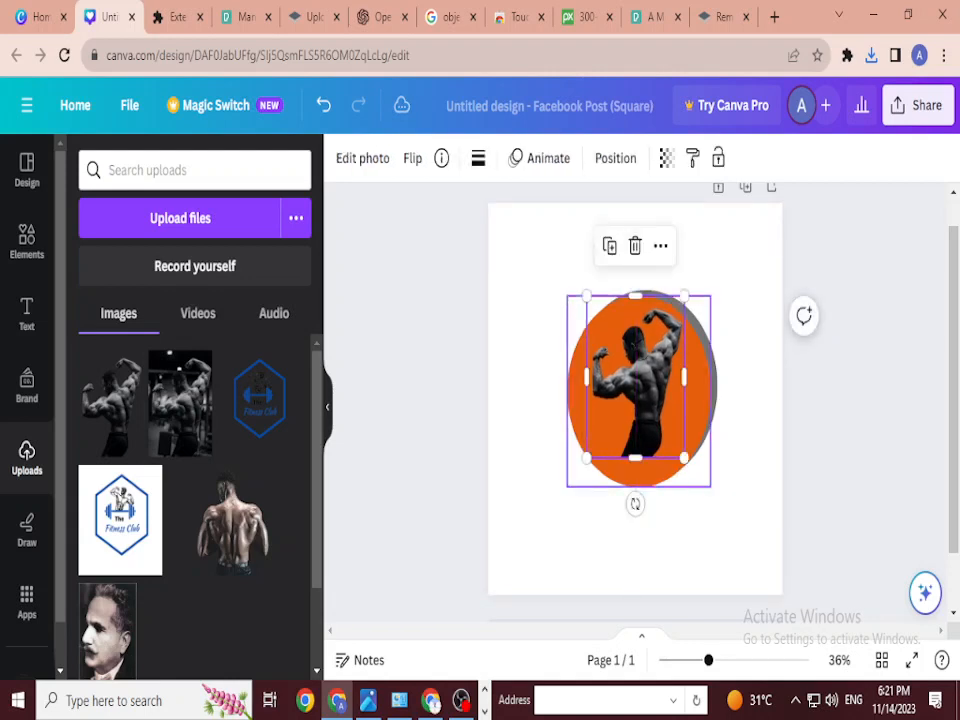
pyautogui.click(535, 340)
pyautogui.click(195, 170)
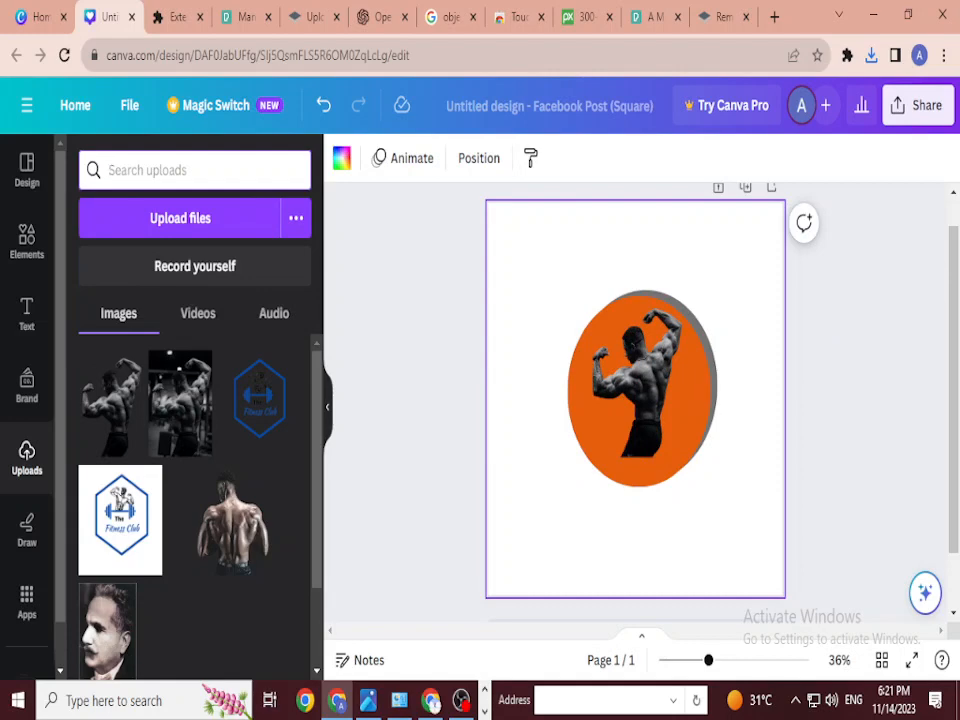
# Step: Search Elements for 'ribbon' and add the plain white ribbon from Graphics
pyautogui.click(27, 241)
pyautogui.click(195, 170)
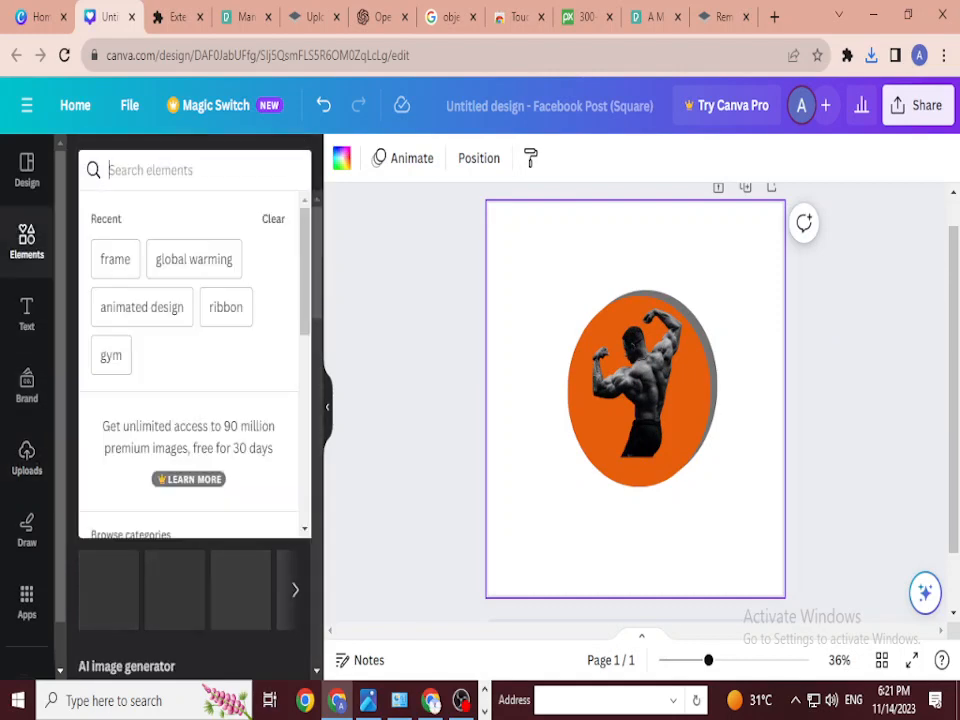
pyautogui.write('ribbon')
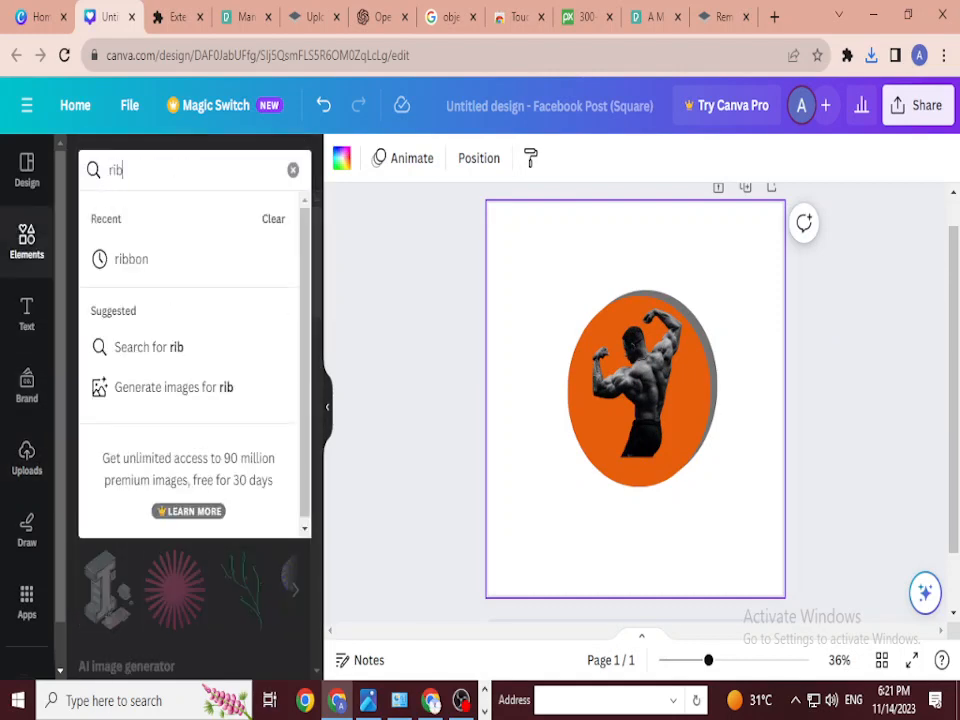
pyautogui.press('Return')
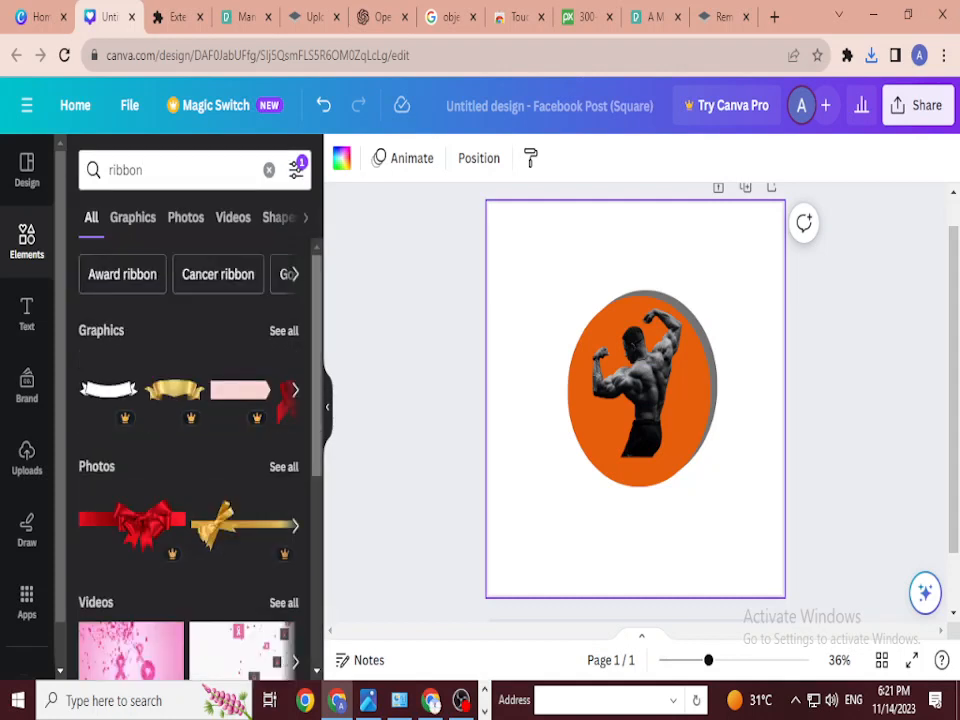
pyautogui.scroll(-4, 190, 450)
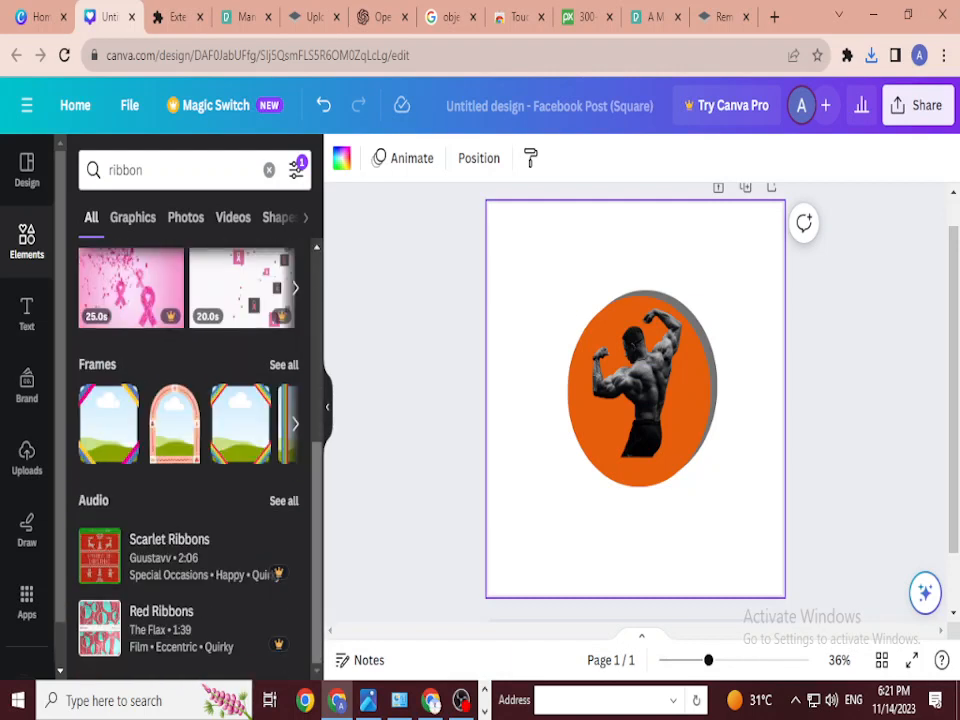
pyautogui.click(132, 217)
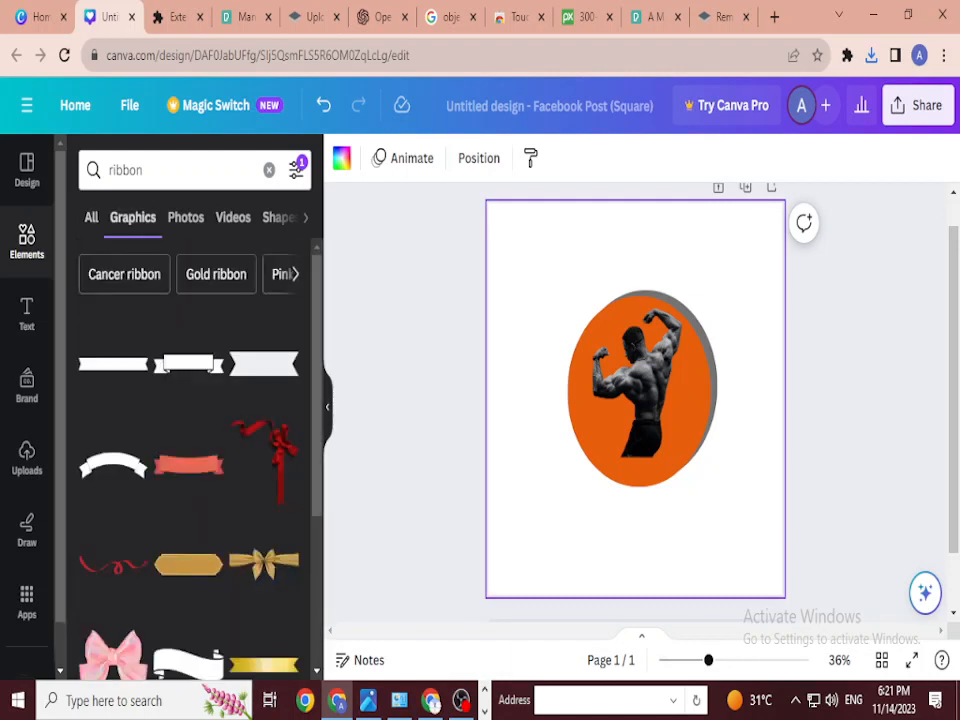
pyautogui.click(263, 363)
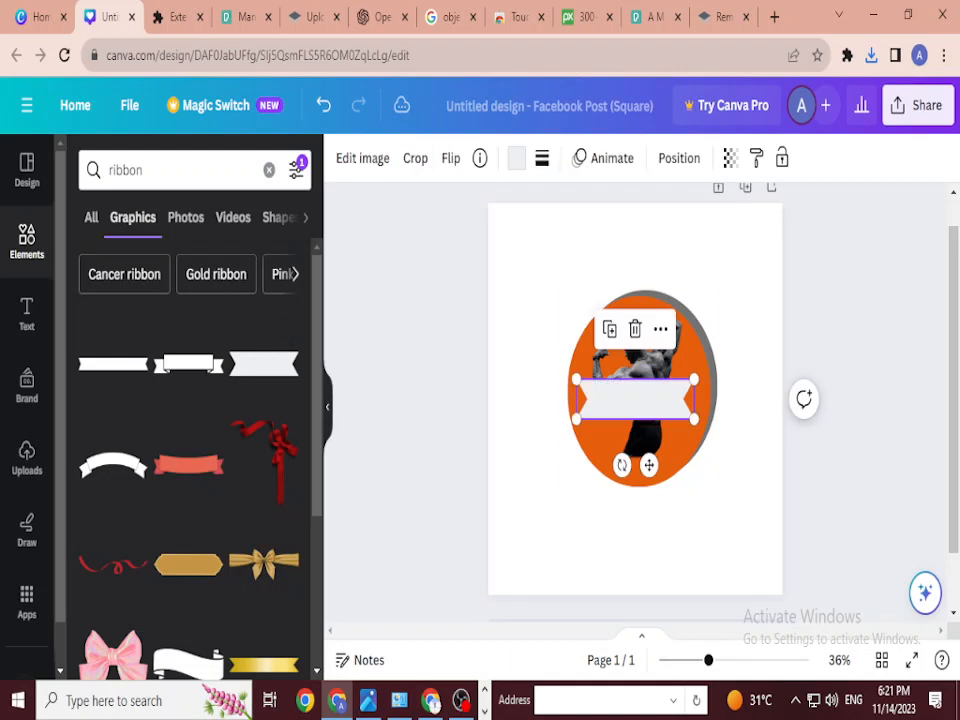
# Step: Move the ribbon to the circle's bottom, tilt it to -12°, and resize it to 641 × 163
pyautogui.moveTo(634, 399); pyautogui.dragTo(667, 487)
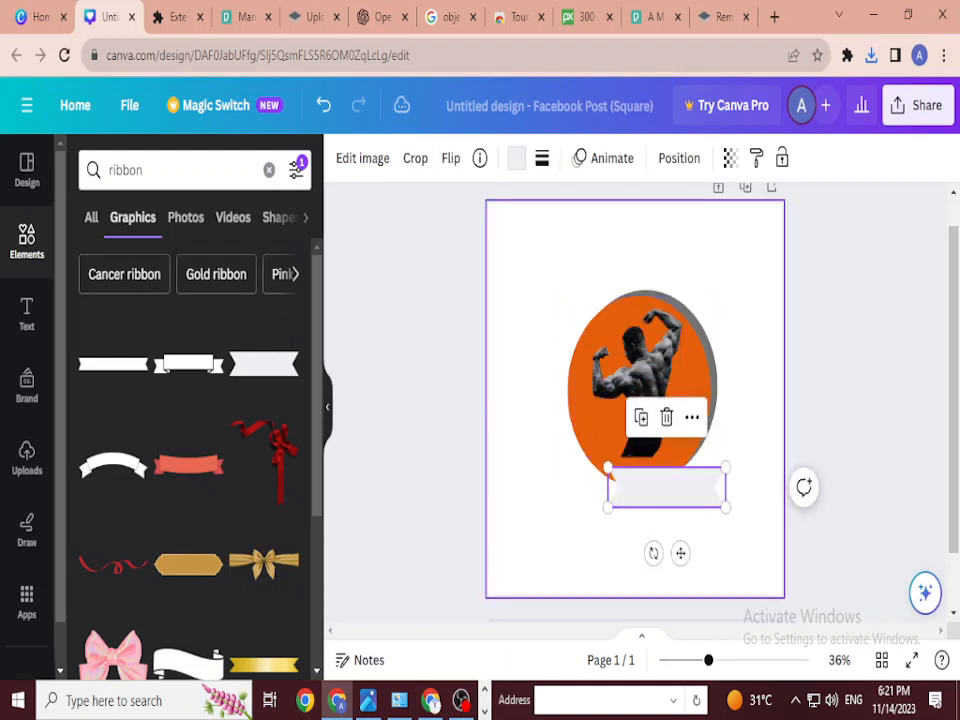
pyautogui.moveTo(653, 553); pyautogui.dragTo(688, 566)
pyautogui.moveTo(690, 548); pyautogui.dragTo(680, 548)
pyautogui.moveTo(710, 451); pyautogui.dragTo(737, 437)
pyautogui.moveTo(602, 521); pyautogui.dragTo(568, 548)
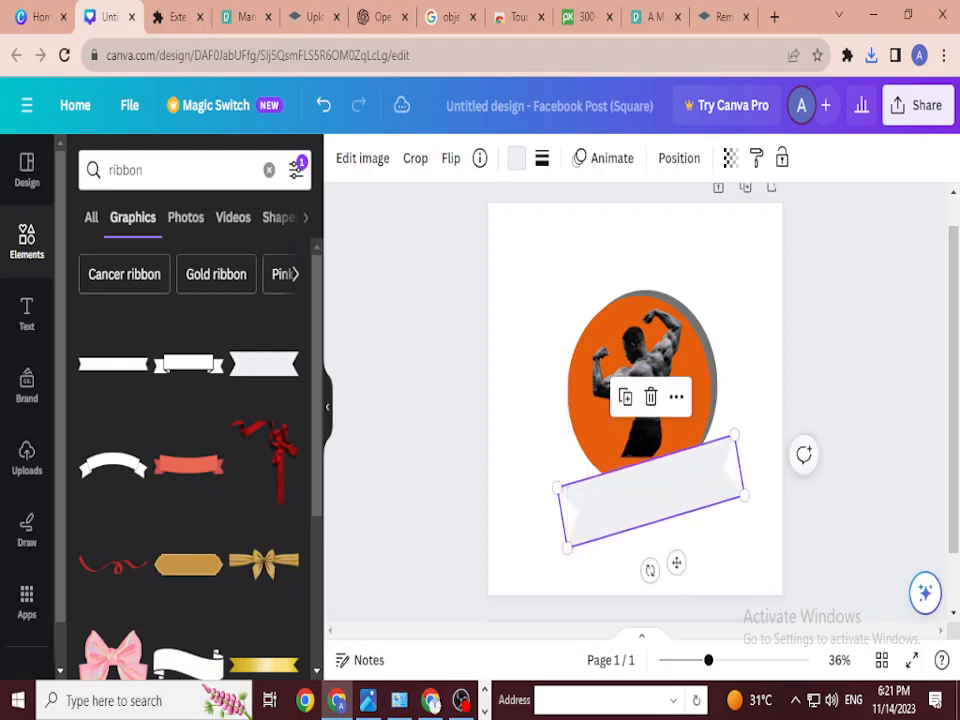
# Step: Fine-tune the ribbon to about 584 × 148 and align it along the guides
pyautogui.moveTo(650, 492); pyautogui.dragTo(651, 500)
pyautogui.moveTo(735, 443)
pyautogui.mouseDown()
pyautogui.moveTo(752, 431)
pyautogui.moveTo(733, 455)
pyautogui.mouseUp()
pyautogui.moveTo(650, 500); pyautogui.dragTo(658, 488)
pyautogui.moveTo(583, 540); pyautogui.dragTo(596, 525)
pyautogui.moveTo(665, 485)
pyautogui.mouseDown()
pyautogui.moveTo(660, 494)
pyautogui.moveTo(653, 483)
pyautogui.mouseUp()
pyautogui.rightClick(668, 489)
pyautogui.click(660, 489)
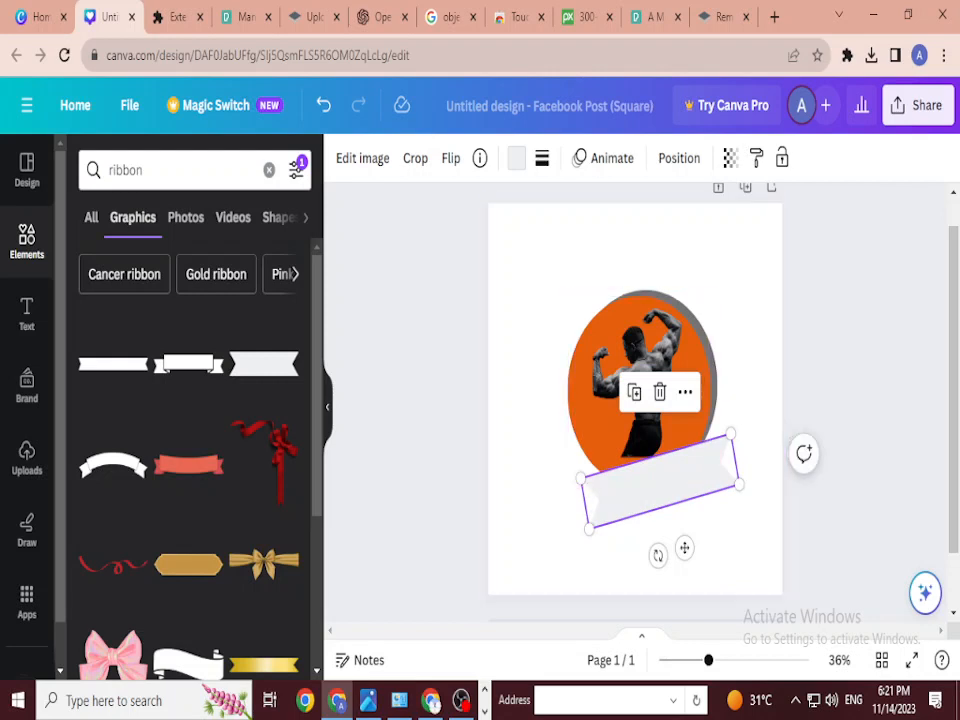
# Step: Recolour the ribbon grey
pyautogui.click(516, 158)
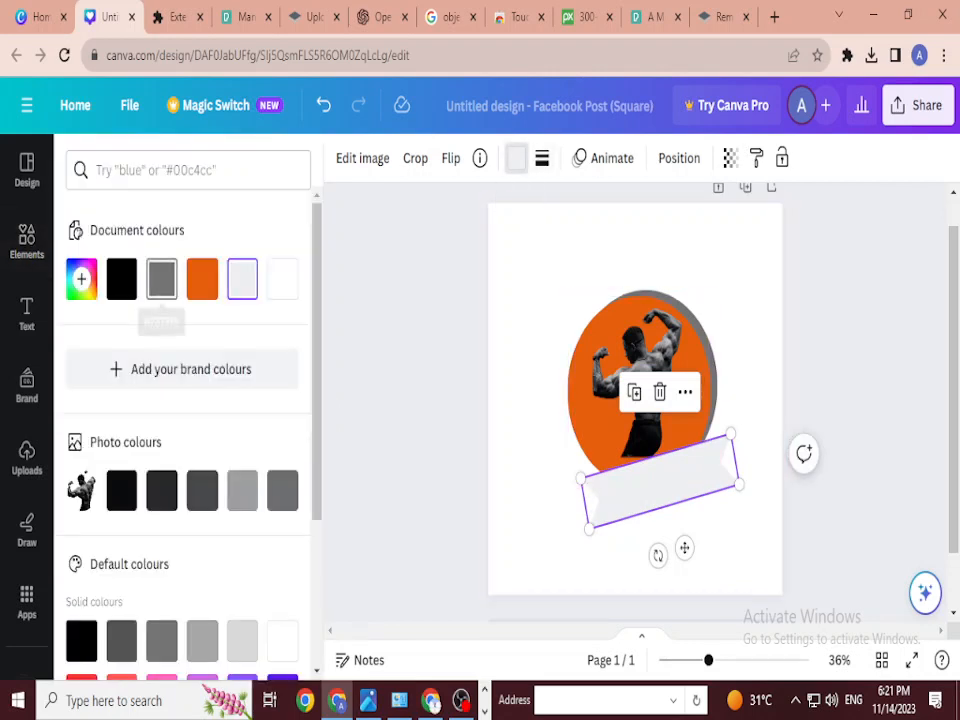
pyautogui.click(161, 279)
pyautogui.moveTo(660, 481); pyautogui.dragTo(698, 482)
# Step: Enlarge the bodybuilder cutout slightly and move the grey ribbon a little lower
pyautogui.click(642, 428)
pyautogui.moveTo(642, 390); pyautogui.dragTo(634, 395)
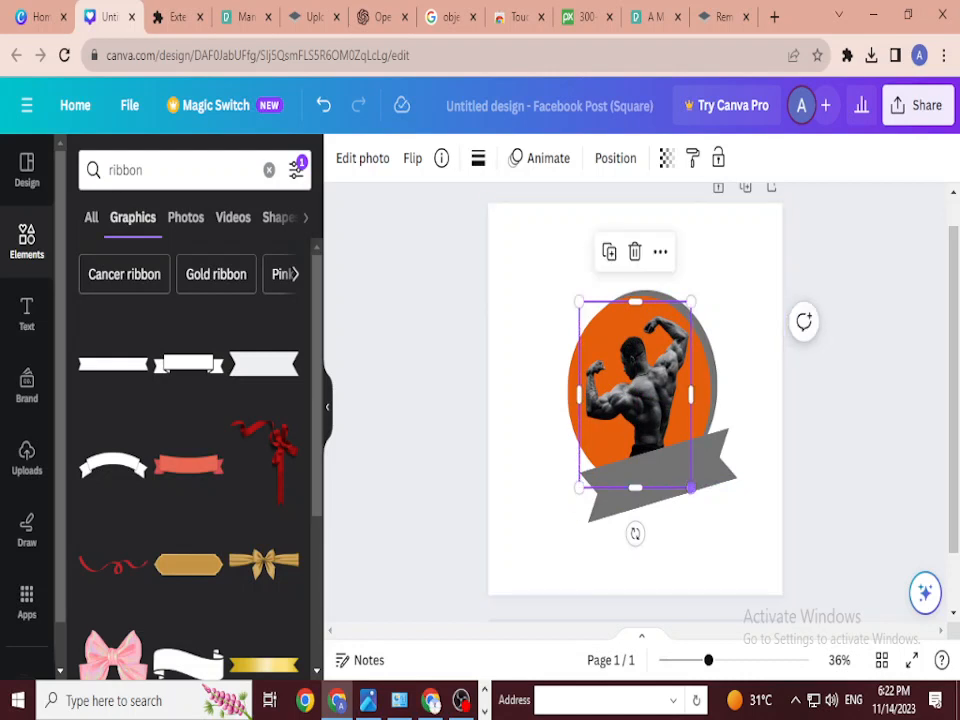
pyautogui.moveTo(690, 487); pyautogui.dragTo(696, 495)
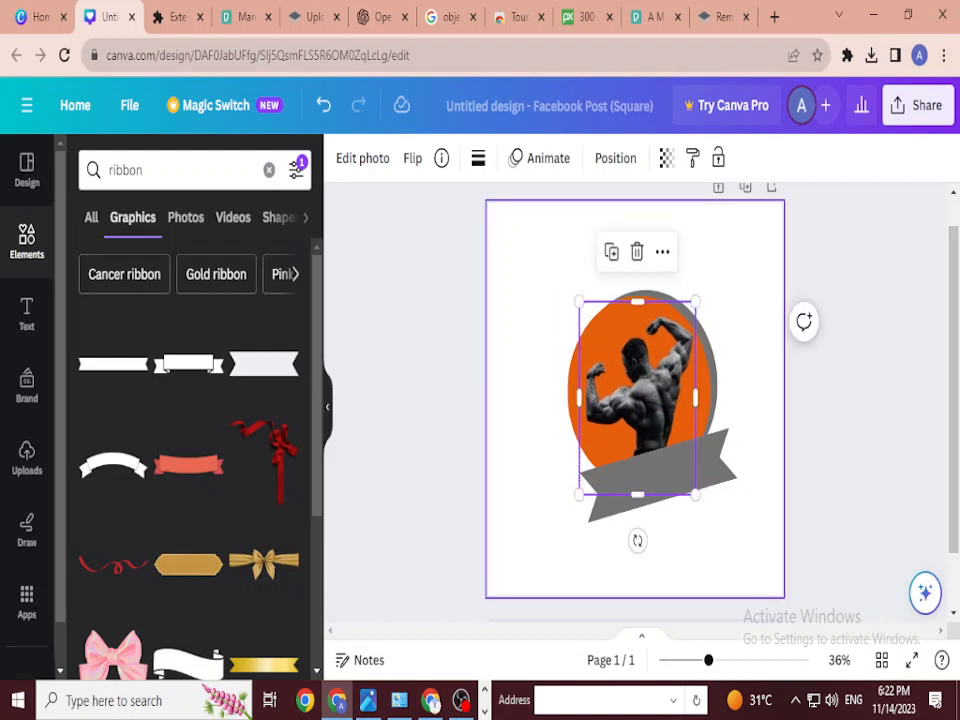
pyautogui.click(727, 532)
pyautogui.click(660, 476)
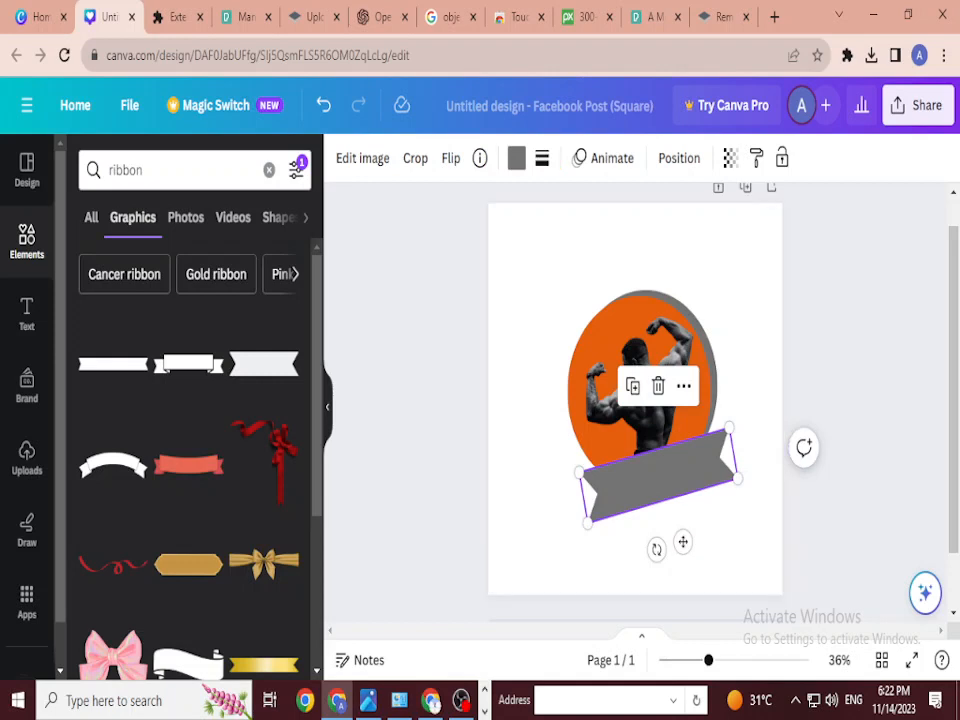
pyautogui.moveTo(660, 476)
pyautogui.mouseDown()
pyautogui.moveTo(687, 575)
pyautogui.moveTo(666, 495)
pyautogui.mouseUp()
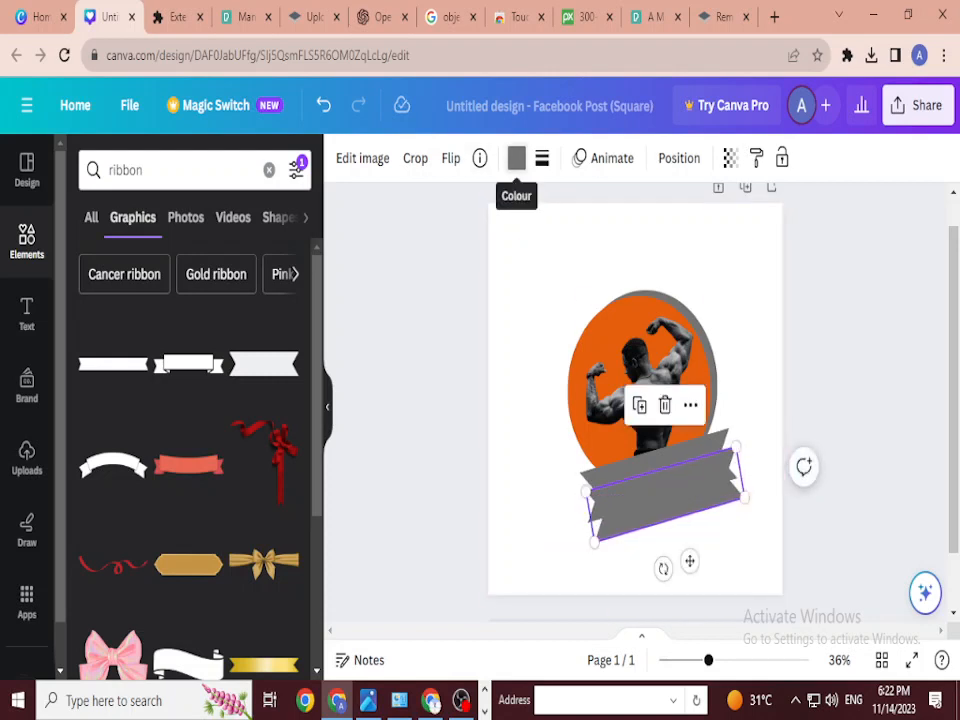
# Step: Colour the front ribbon orange, shrink it, and nudge it down onto the grey ribbon
pyautogui.click(516, 158)
pyautogui.click(202, 278)
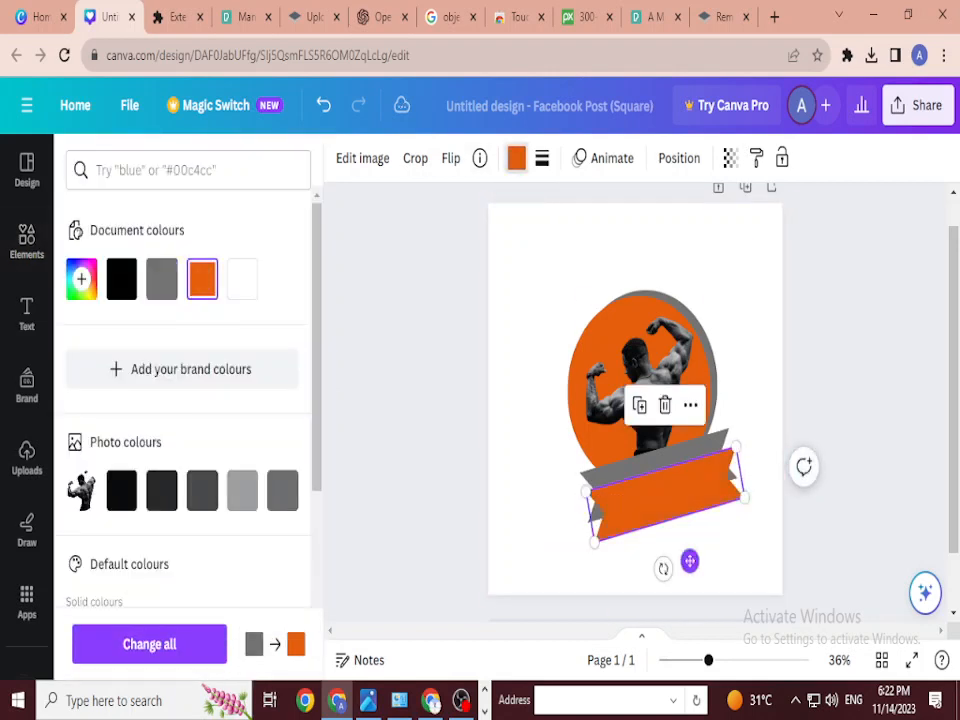
pyautogui.moveTo(658, 481); pyautogui.dragTo(658, 475)
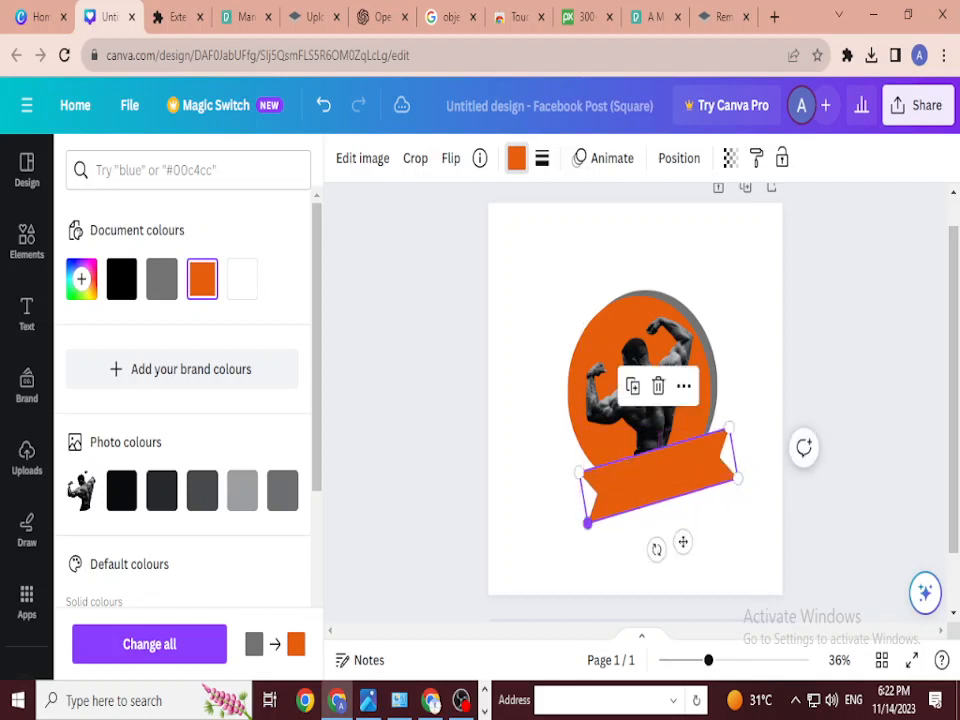
pyautogui.moveTo(588, 523); pyautogui.dragTo(603, 512)
pyautogui.moveTo(666, 470); pyautogui.dragTo(659, 477)
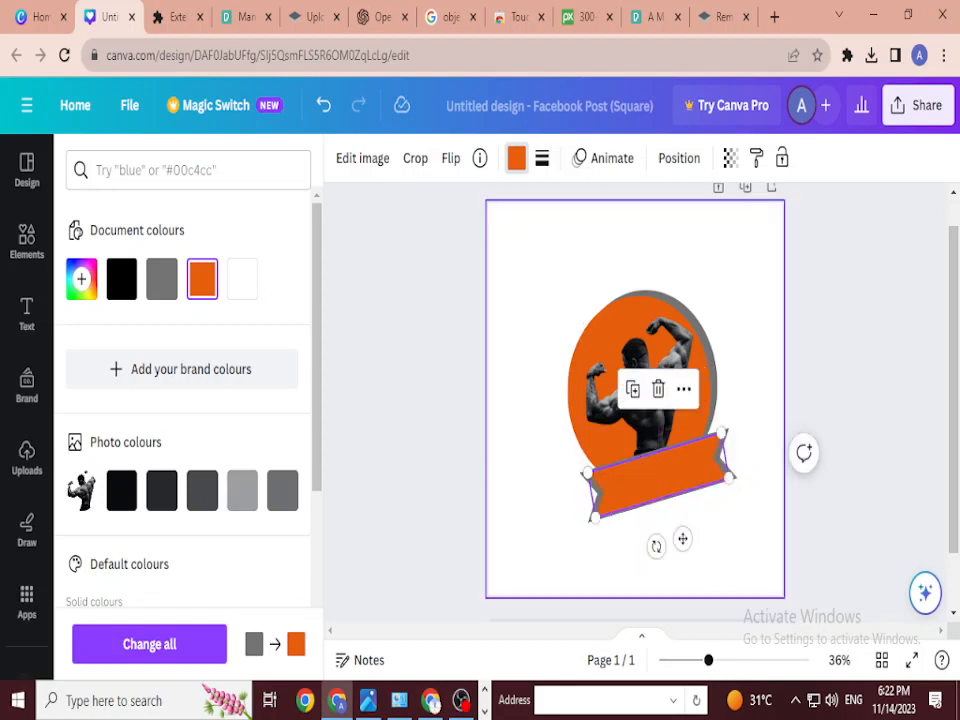
pyautogui.click(681, 538)
pyautogui.click(650, 478)
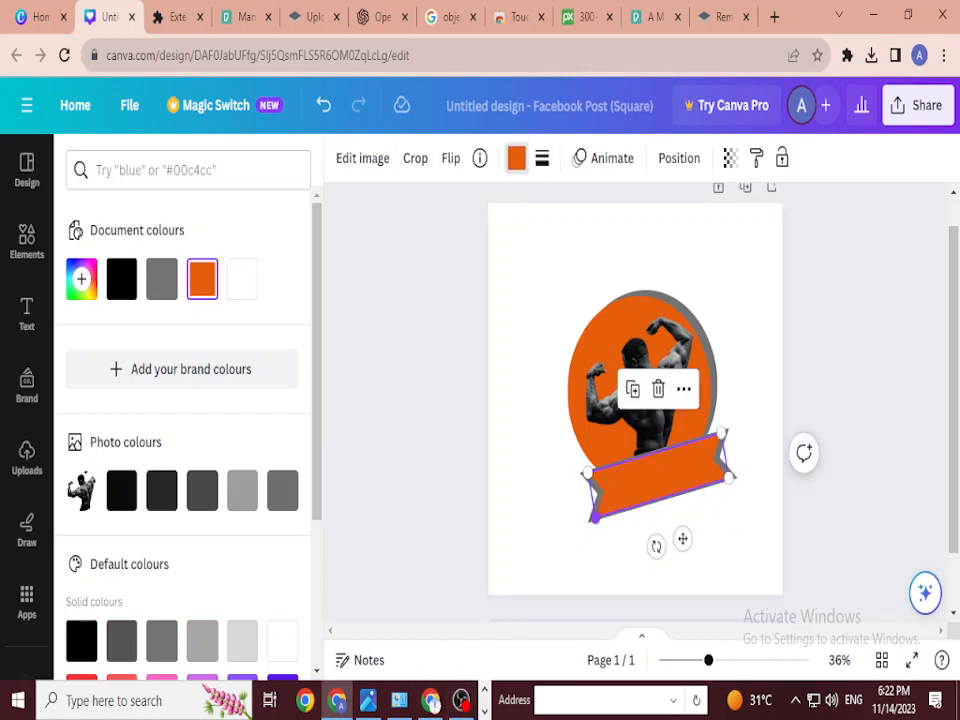
pyautogui.press('Down')
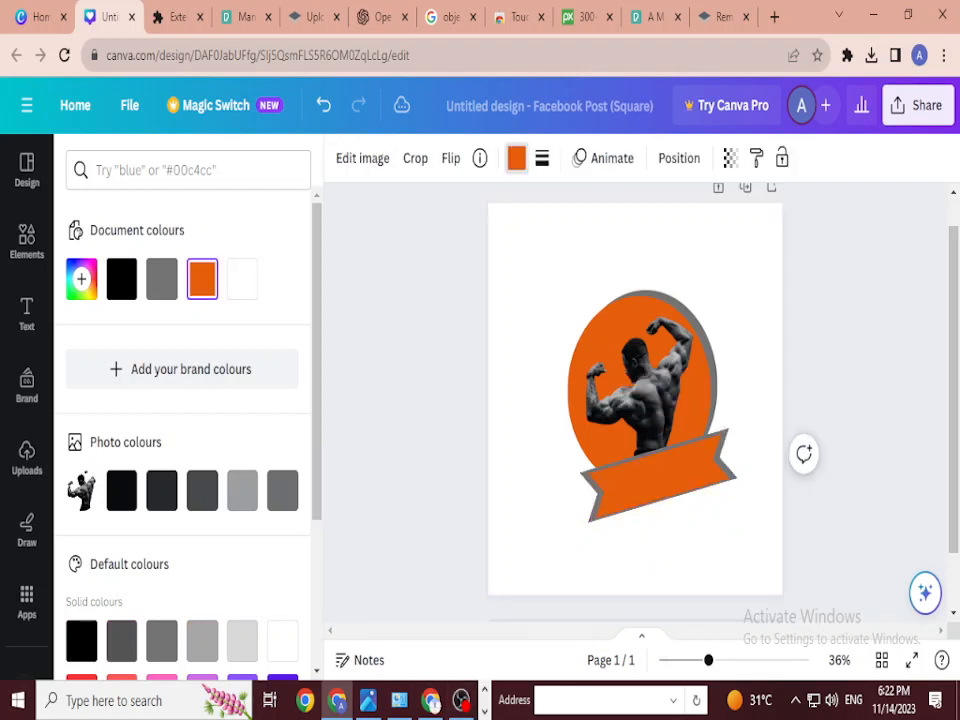
pyautogui.press('Down')
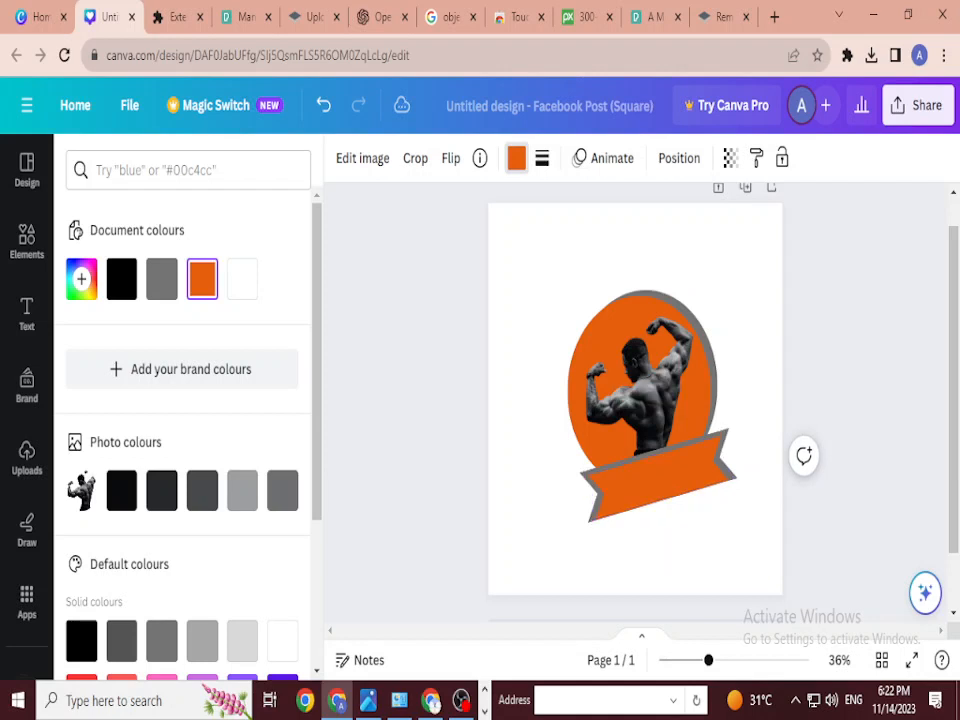
pyautogui.click(684, 550)
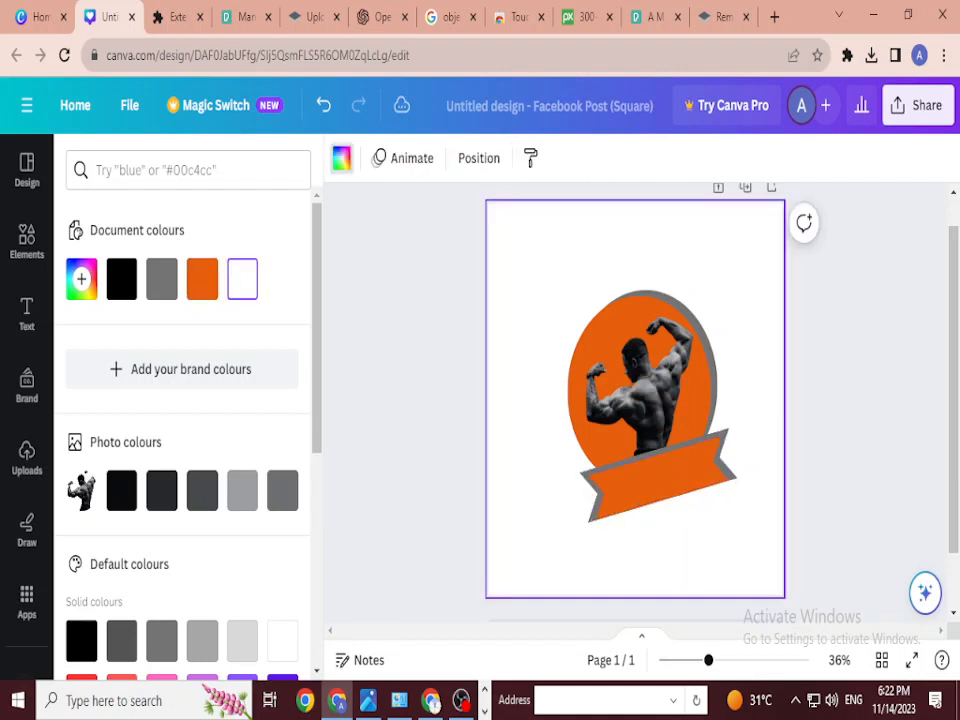
pyautogui.click(657, 478)
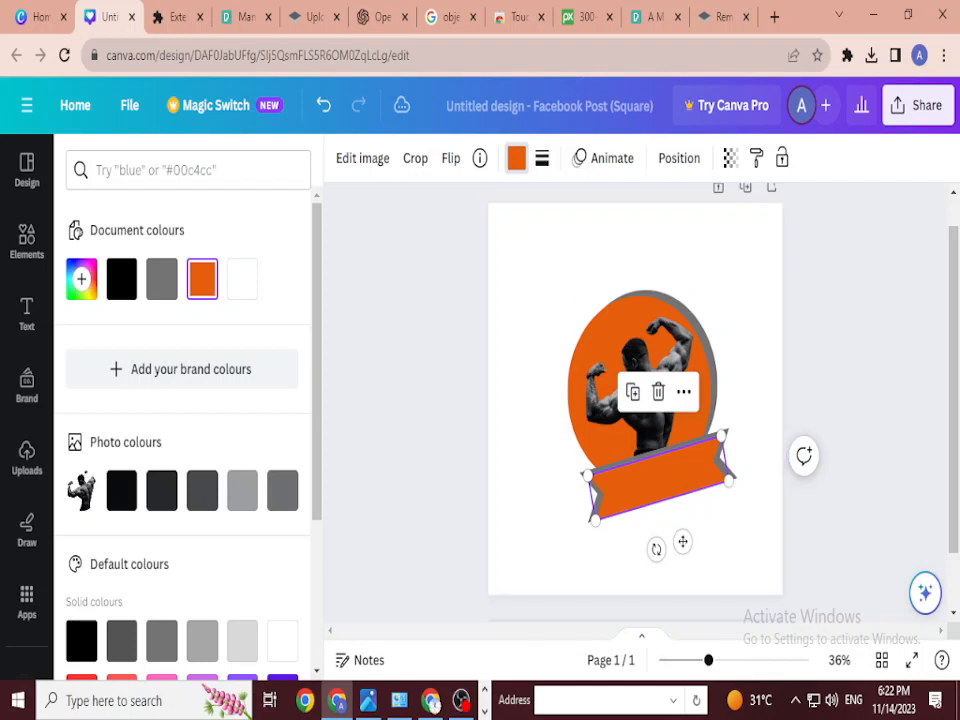
# Step: Duplicate the orange ribbon and place the copy just below the original
pyautogui.moveTo(749, 484); pyautogui.dragTo(706, 435)
pyautogui.click(728, 516)
pyautogui.moveTo(728, 516); pyautogui.dragTo(716, 465)
pyautogui.keyDown('shift'); pyautogui.click(700, 468); pyautogui.keyUp('shift')
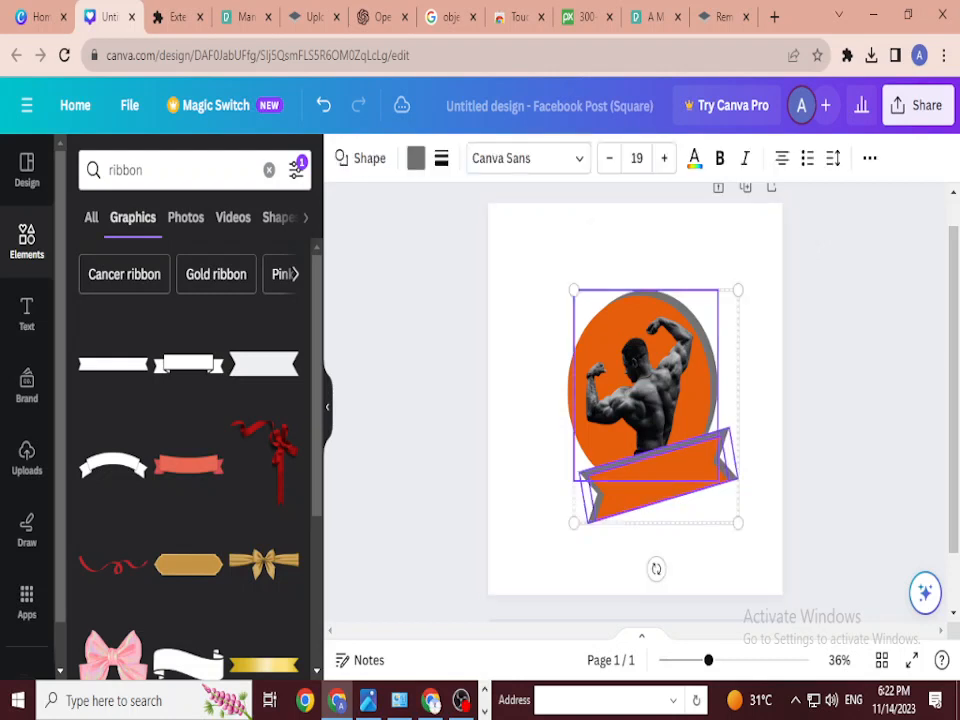
pyautogui.click(745, 530)
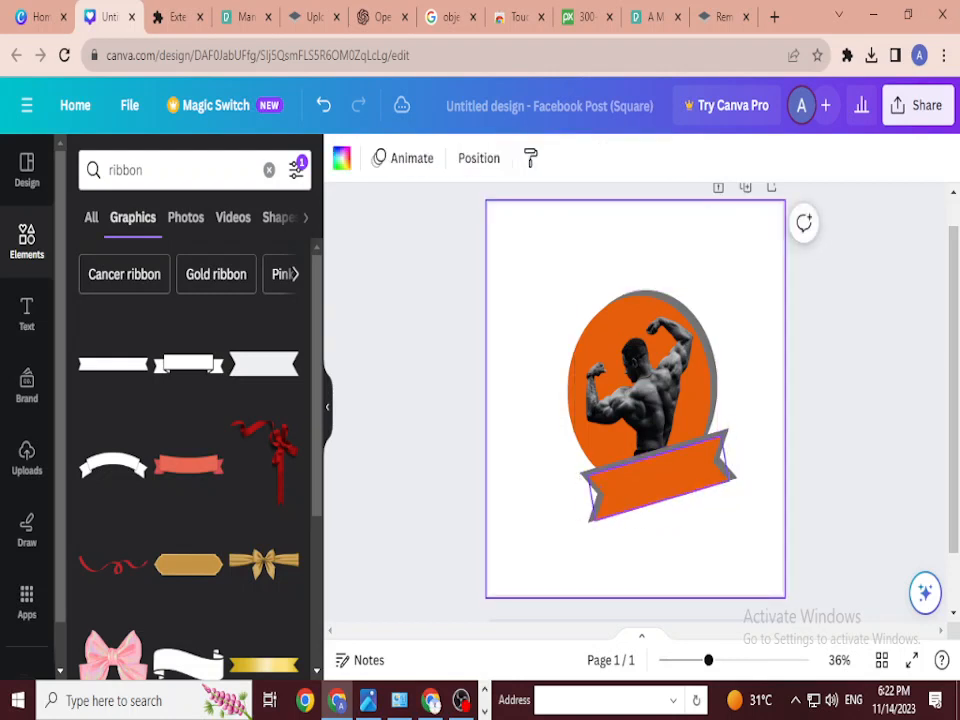
pyautogui.click(679, 482)
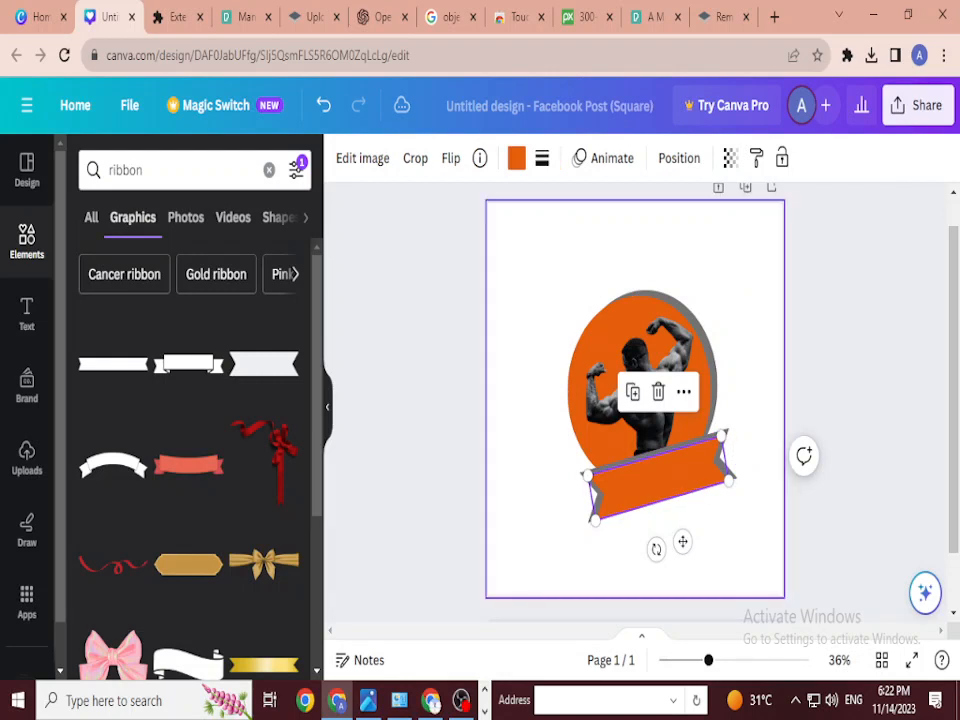
pyautogui.moveTo(679, 482); pyautogui.dragTo(688, 529)
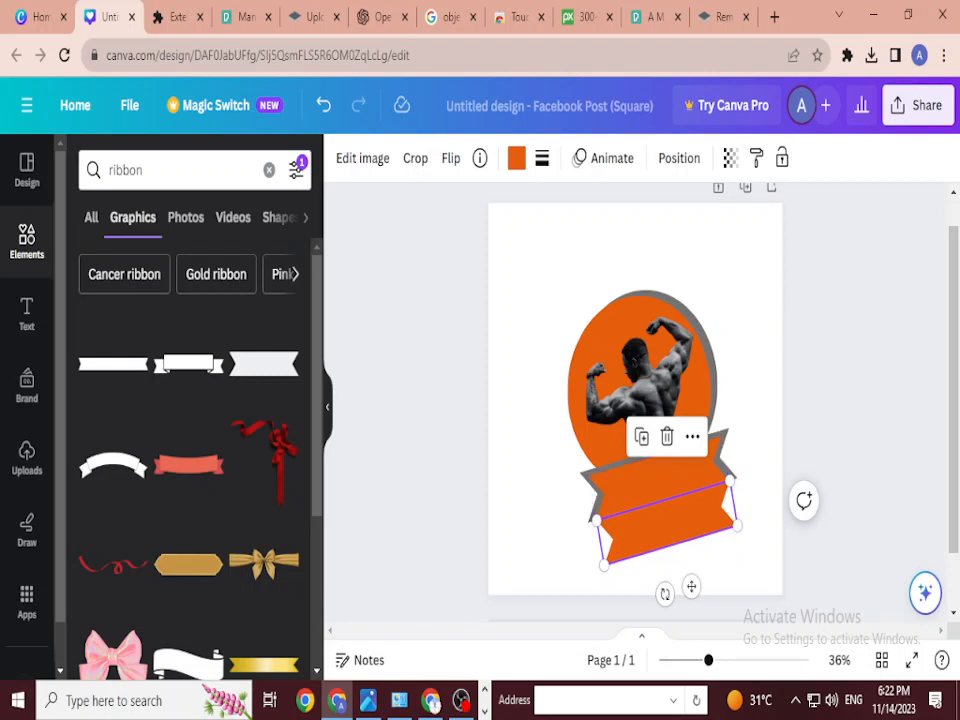
pyautogui.hotkey('ctrl', 'v')
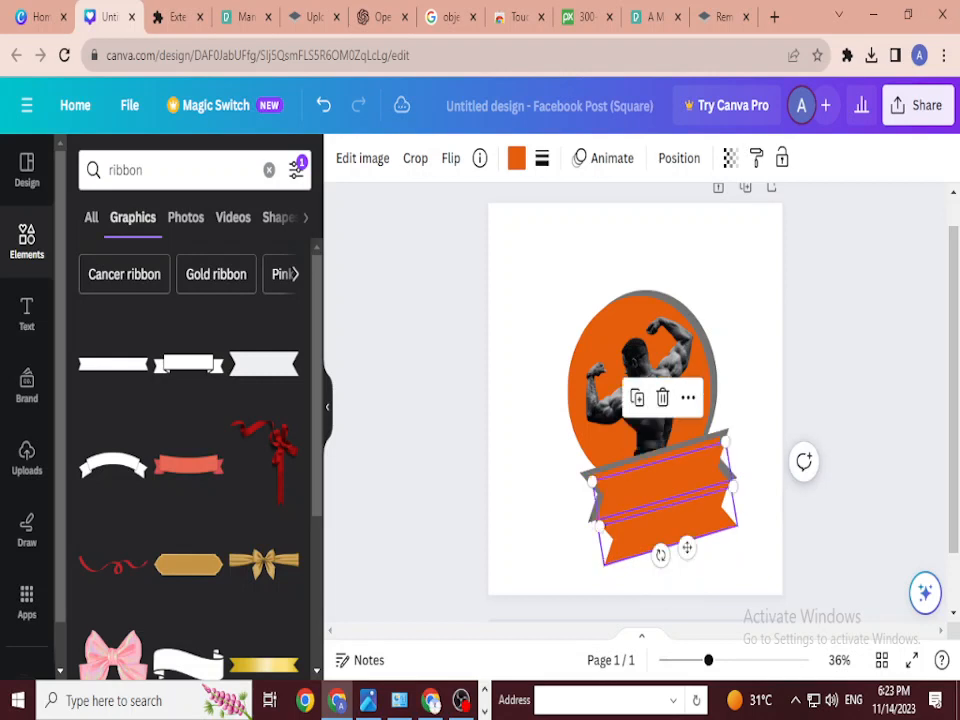
pyautogui.moveTo(678, 485); pyautogui.dragTo(682, 532)
# Step: Colour the lower ribbon grey #737373 and resize it so an orange edge shows around it
pyautogui.click(516, 158)
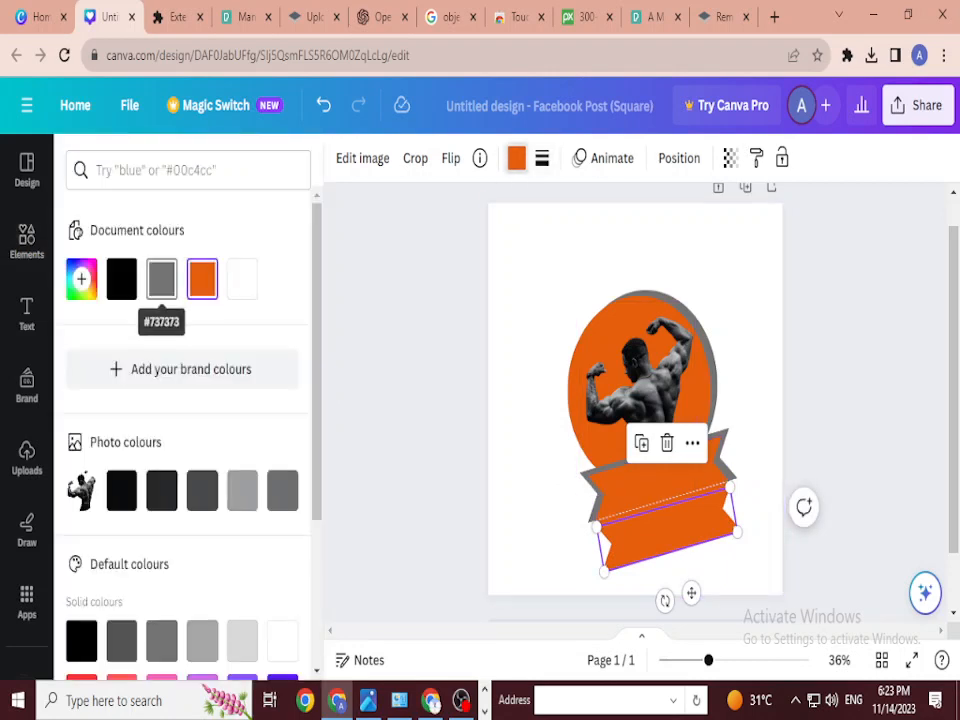
pyautogui.click(161, 278)
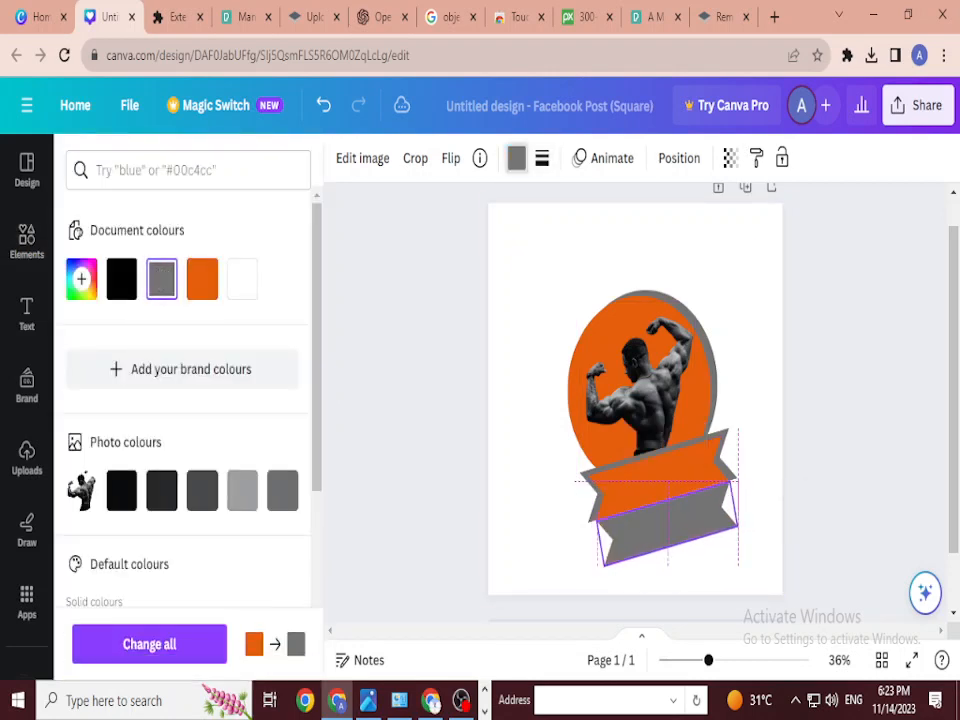
pyautogui.moveTo(650, 532); pyautogui.dragTo(669, 521)
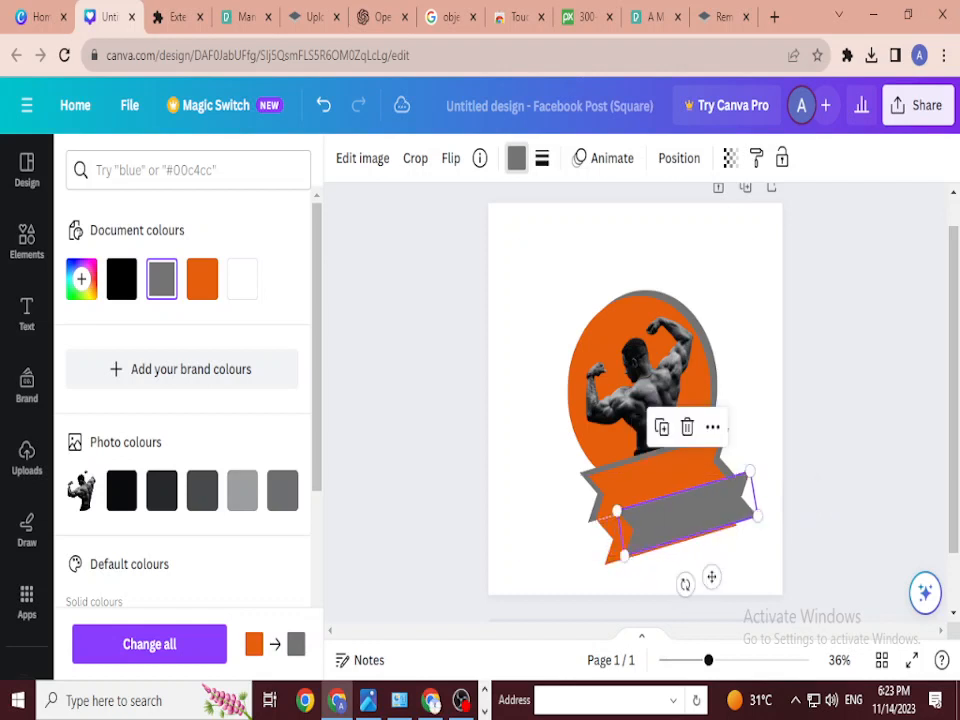
pyautogui.click(616, 545)
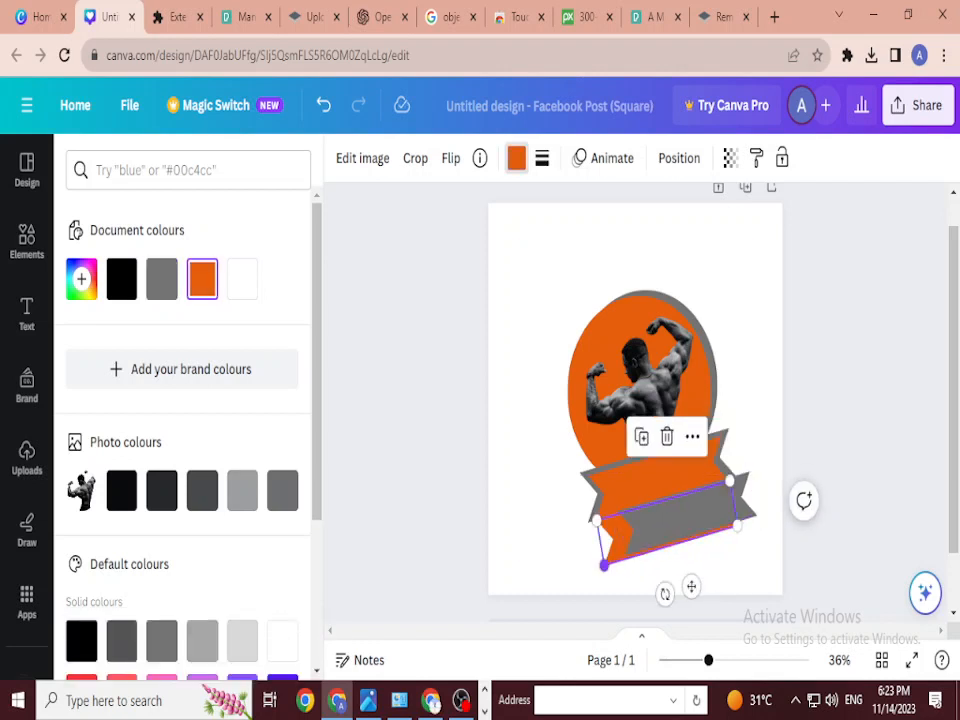
pyautogui.moveTo(603, 566); pyautogui.dragTo(689, 514)
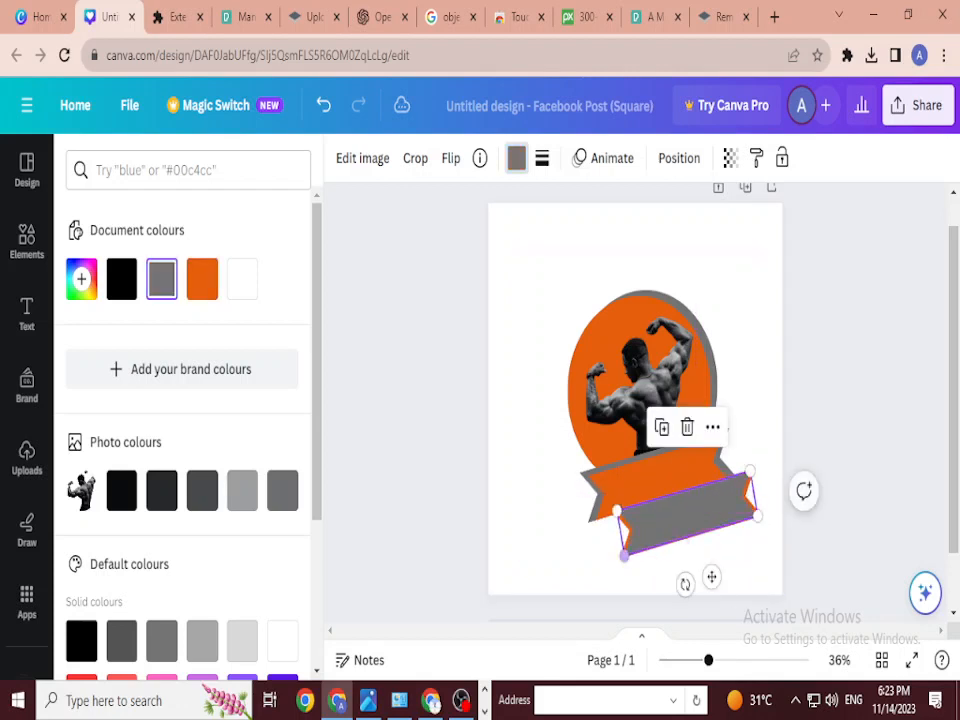
pyautogui.moveTo(625, 555); pyautogui.dragTo(628, 553)
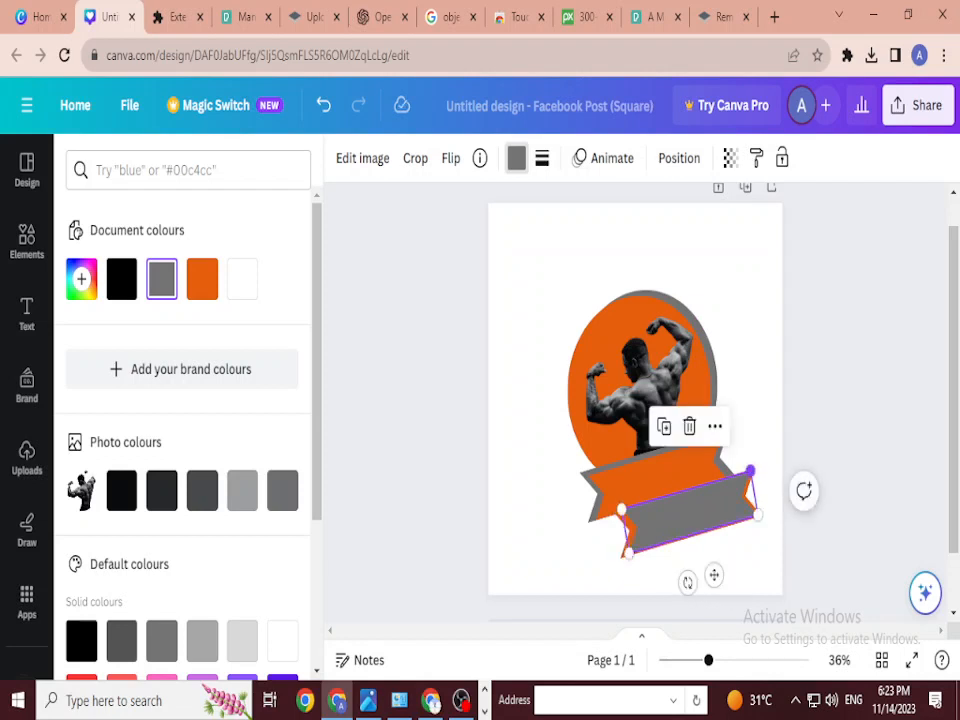
pyautogui.moveTo(750, 470); pyautogui.dragTo(748, 472)
pyautogui.click(752, 400)
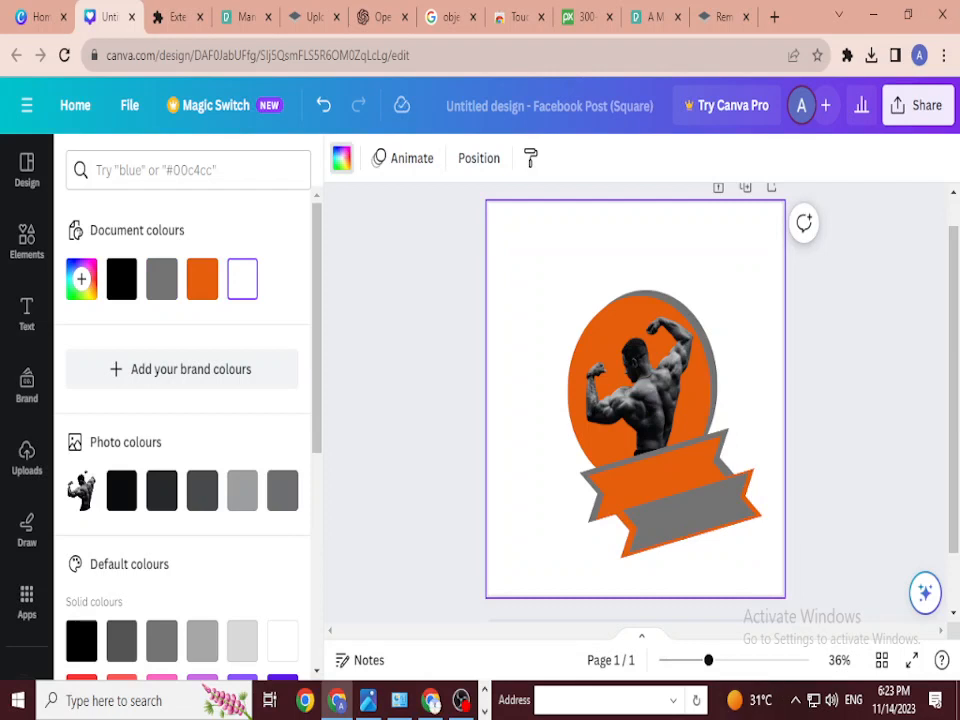
# Step: Make the lower ribbon grey and enlarge it slightly with its corner handles
pyautogui.click(688, 512)
pyautogui.click(657, 474)
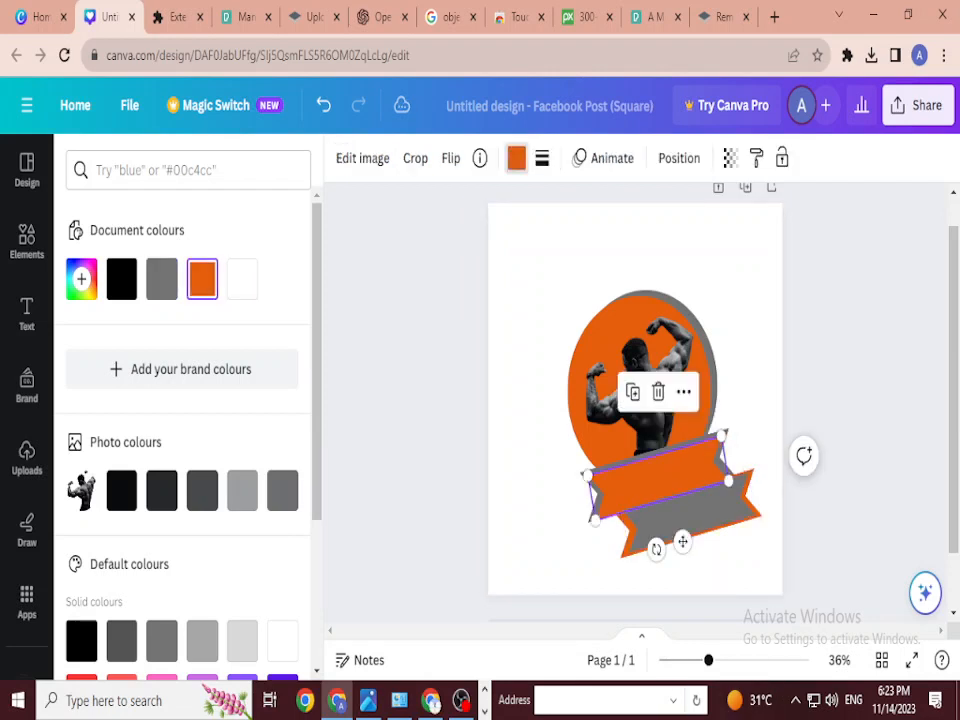
pyautogui.click(161, 279)
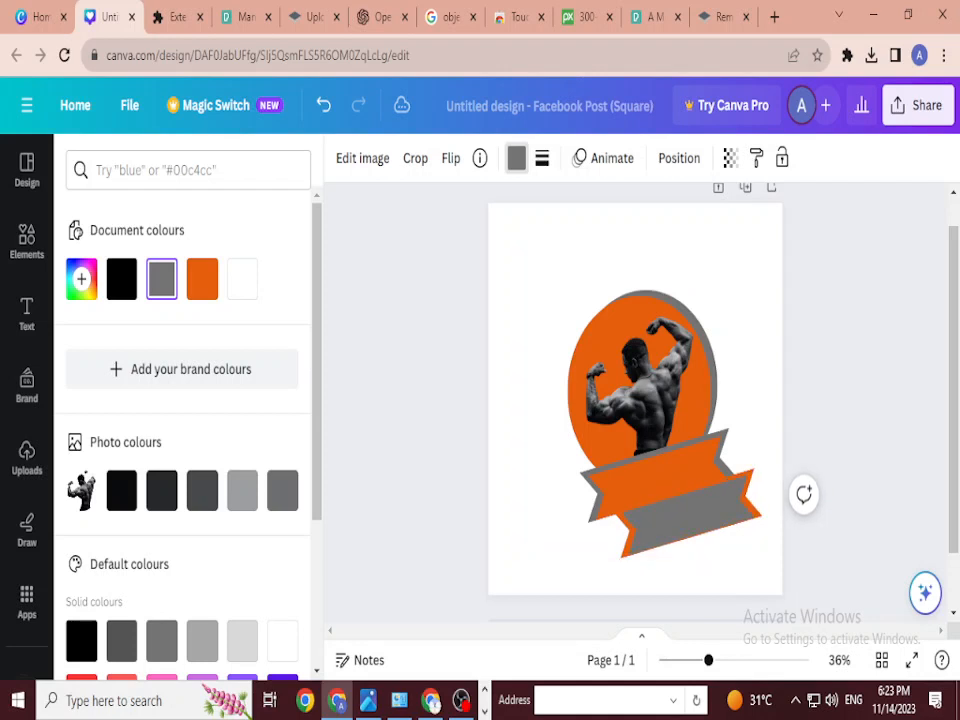
pyautogui.click(588, 543)
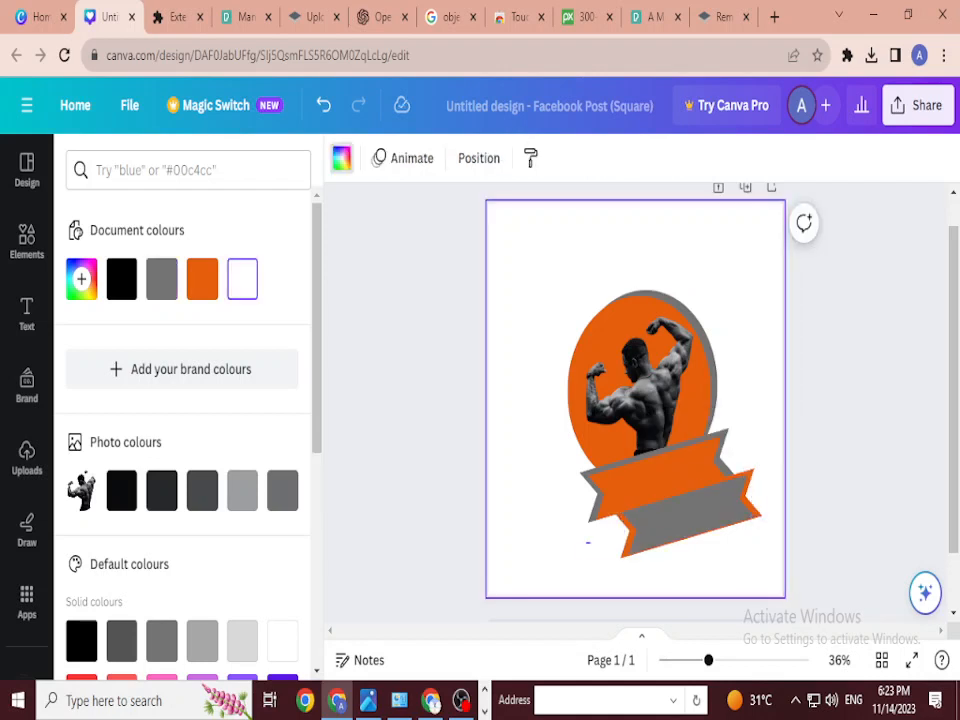
pyautogui.click(608, 535)
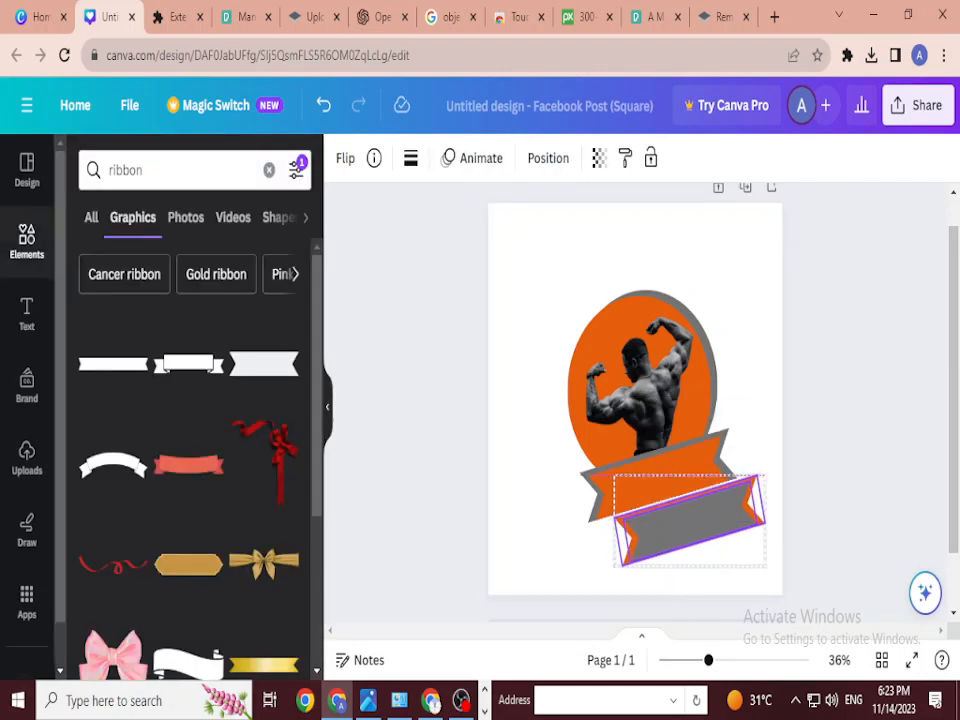
pyautogui.click(588, 543)
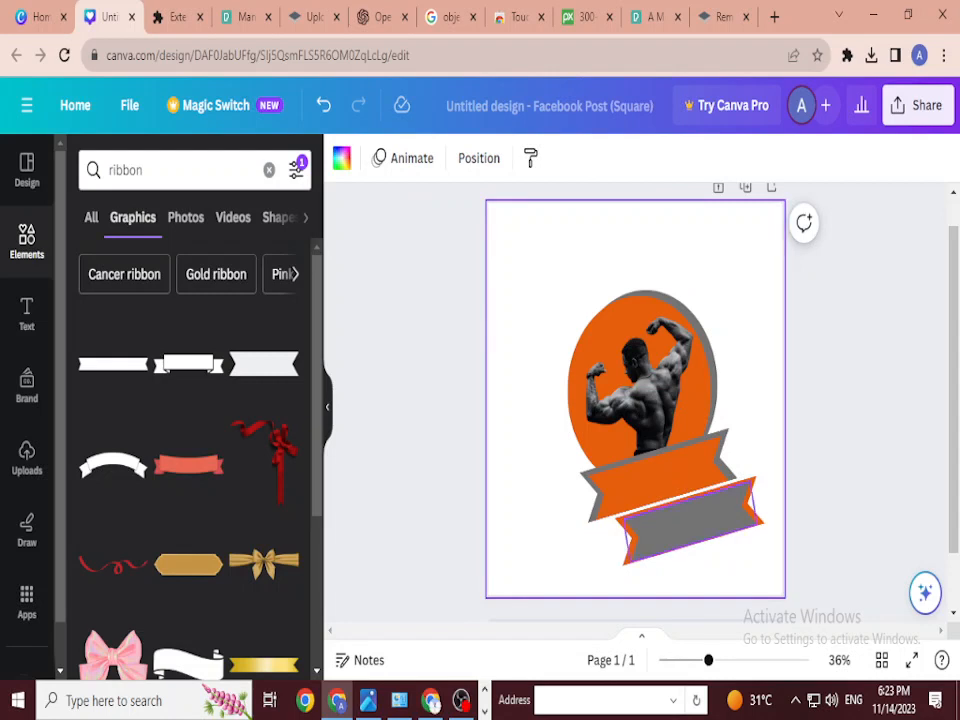
pyautogui.click(645, 543)
pyautogui.moveTo(757, 522); pyautogui.dragTo(753, 523)
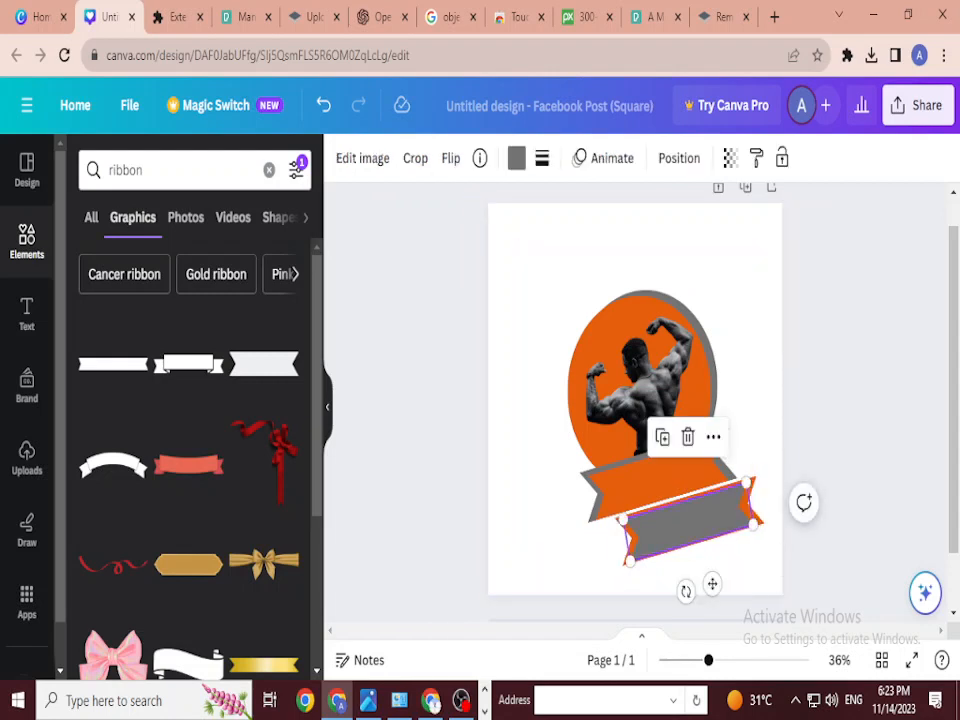
pyautogui.moveTo(623, 519)
pyautogui.mouseDown()
pyautogui.moveTo(637, 520)
pyautogui.moveTo(623, 519)
pyautogui.mouseUp()
pyautogui.press('Escape')
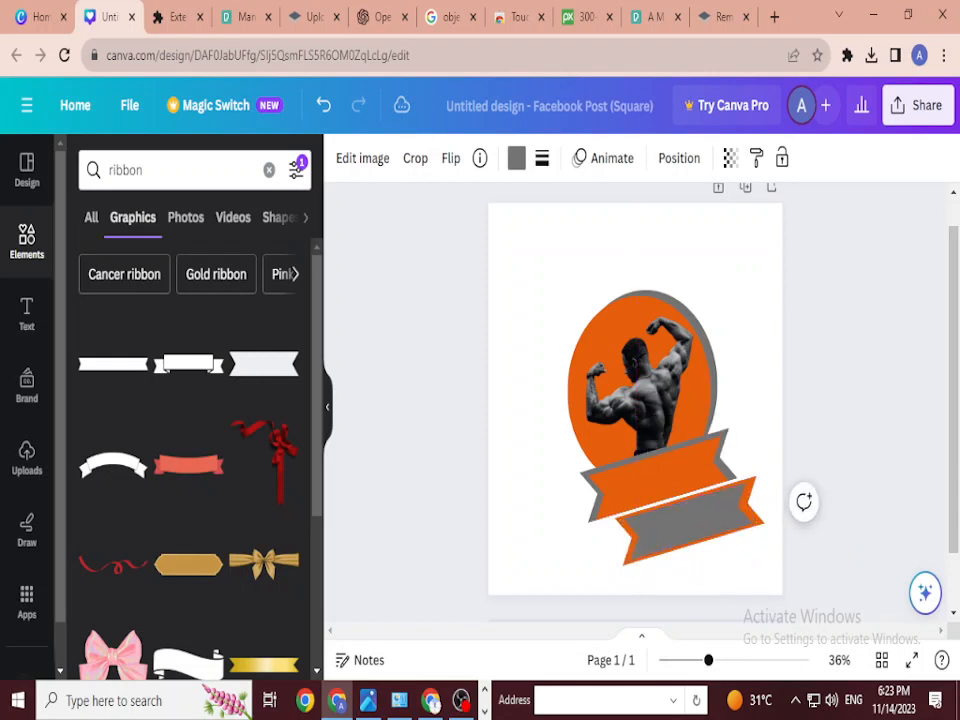
pyautogui.press('Up')
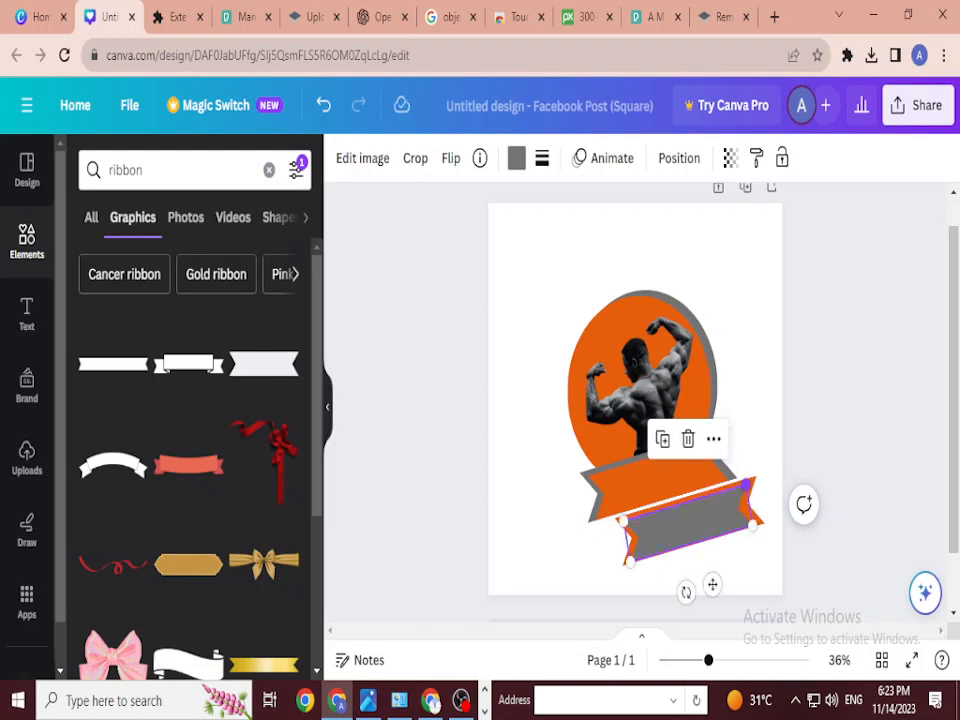
pyautogui.moveTo(746, 483); pyautogui.dragTo(750, 481)
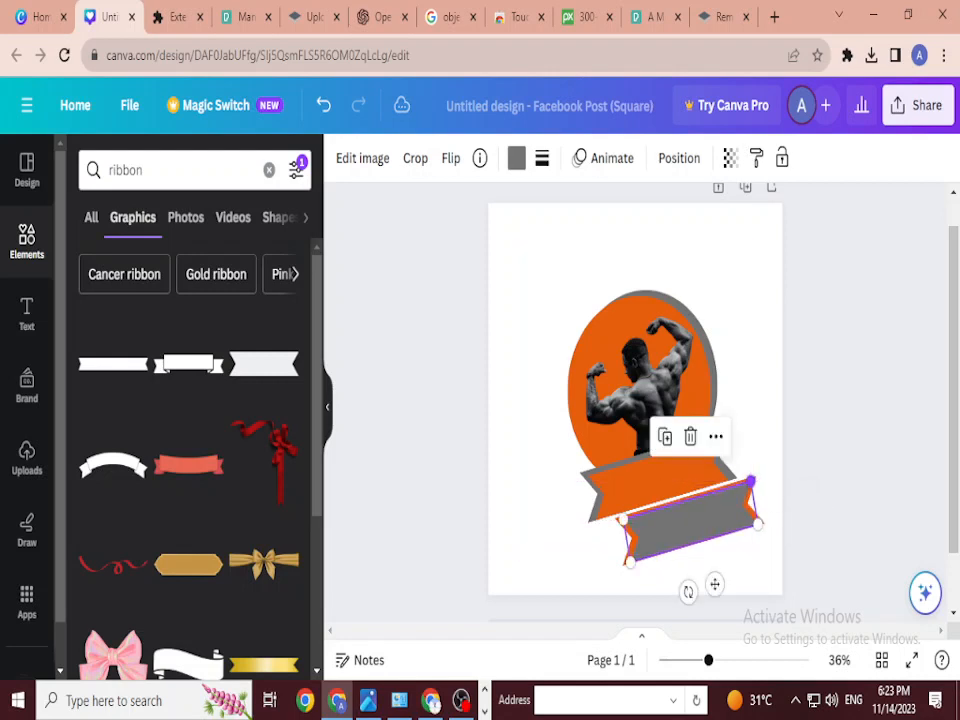
pyautogui.click(765, 440)
# Step: Move the whole badge (circles, bodybuilder and ribbons) slightly up and left
pyautogui.click(660, 475)
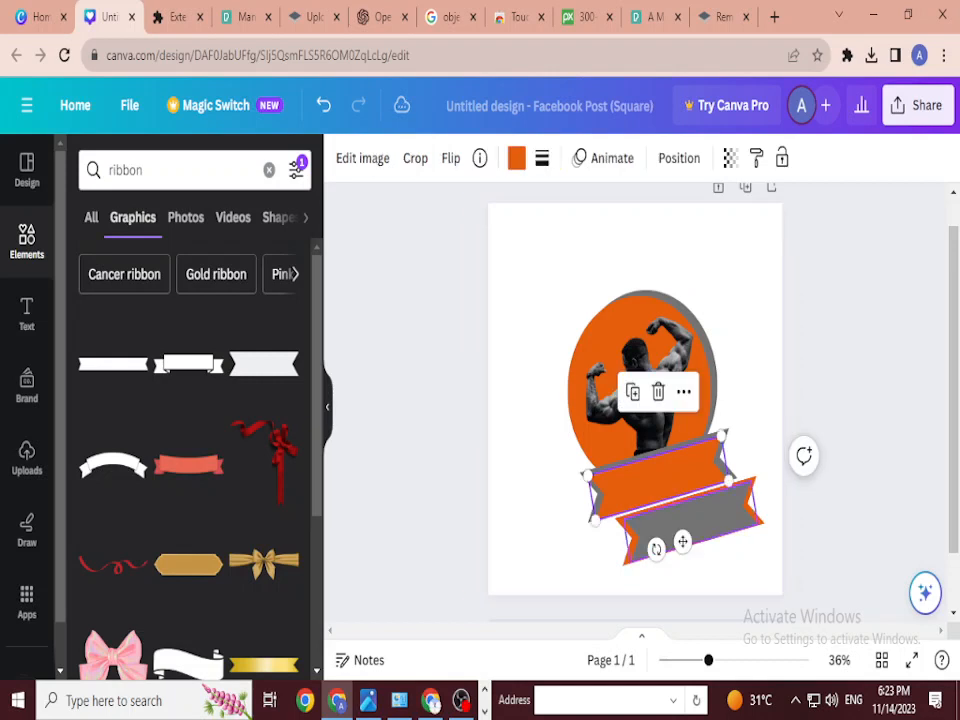
pyautogui.click(765, 540)
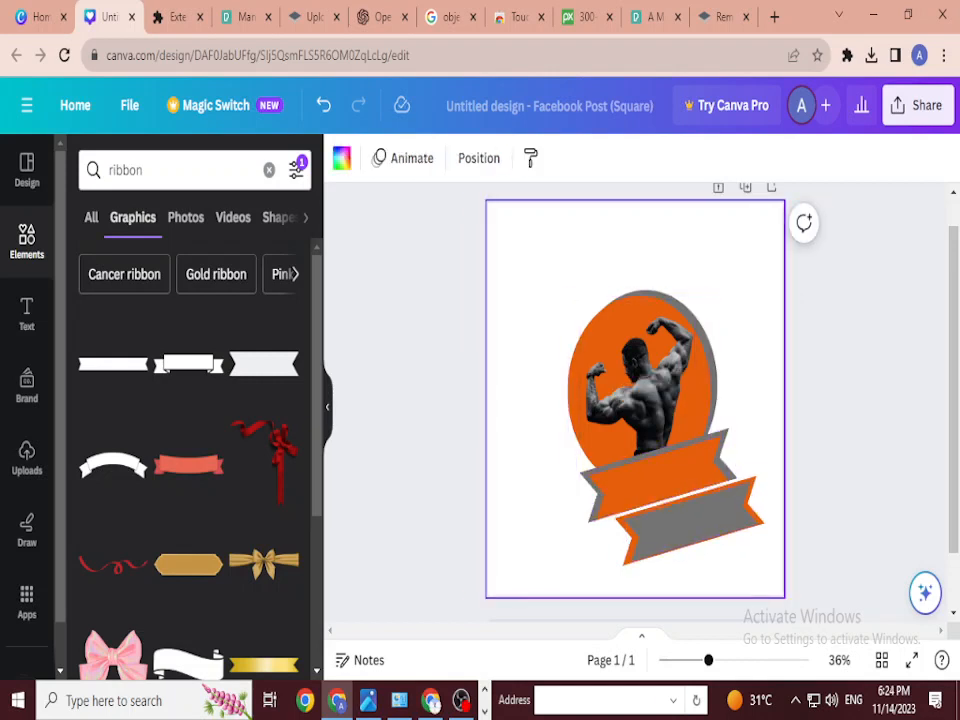
pyautogui.moveTo(537, 242); pyautogui.dragTo(747, 554)
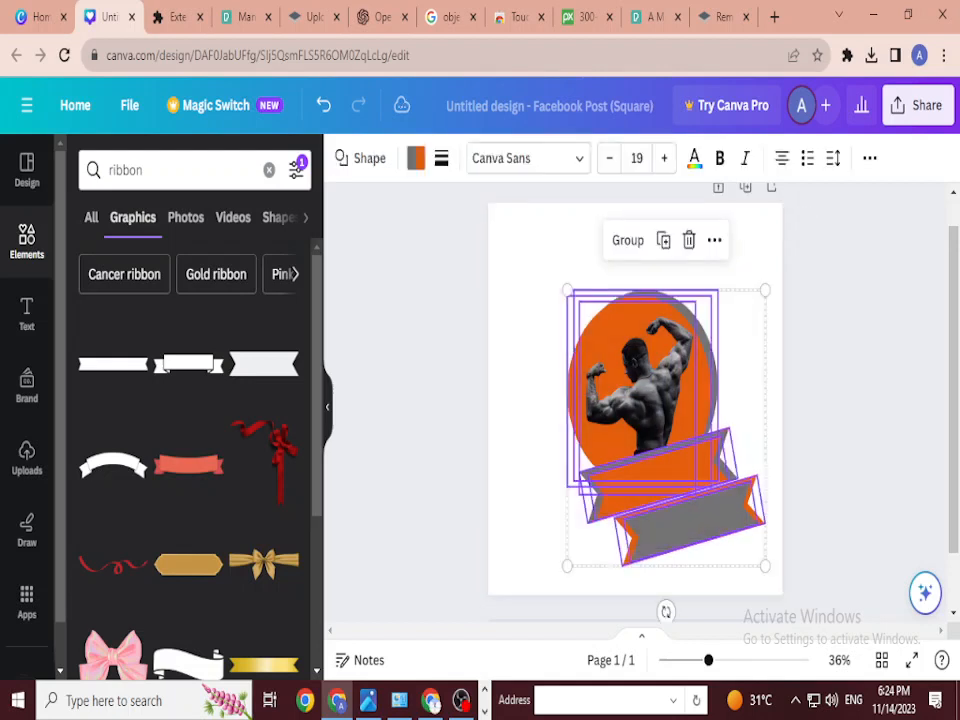
pyautogui.moveTo(660, 400); pyautogui.dragTo(647, 360)
pyautogui.press('Escape')
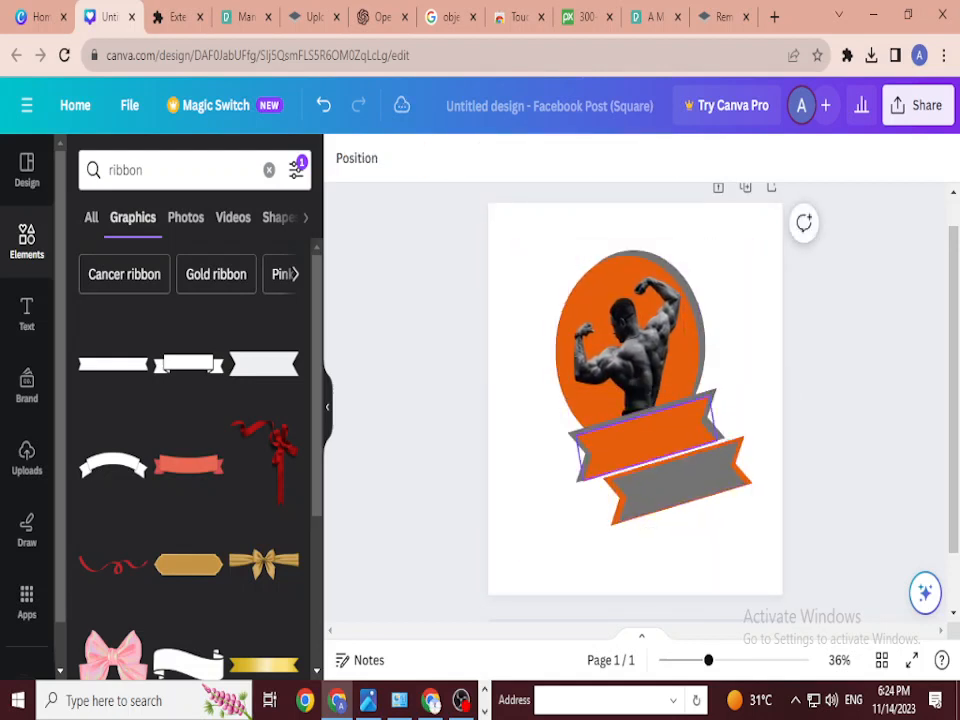
pyautogui.click(645, 437)
pyautogui.press('Escape')
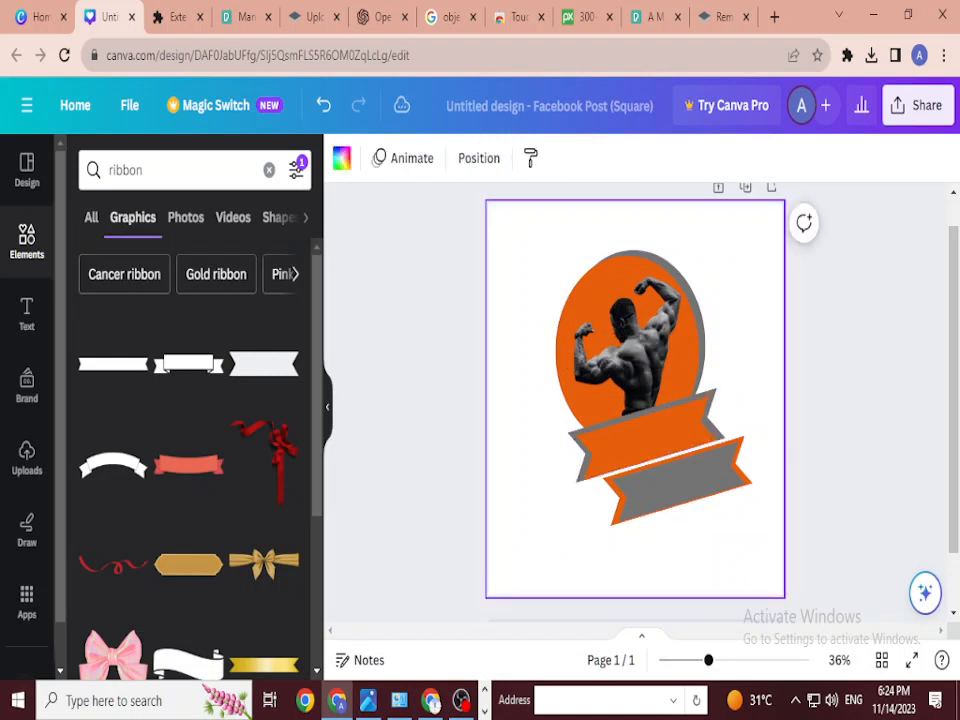
# Step: Add a body text box below the ribbons reading 'Join the Gym and Get 35% Off'
pyautogui.press('t')
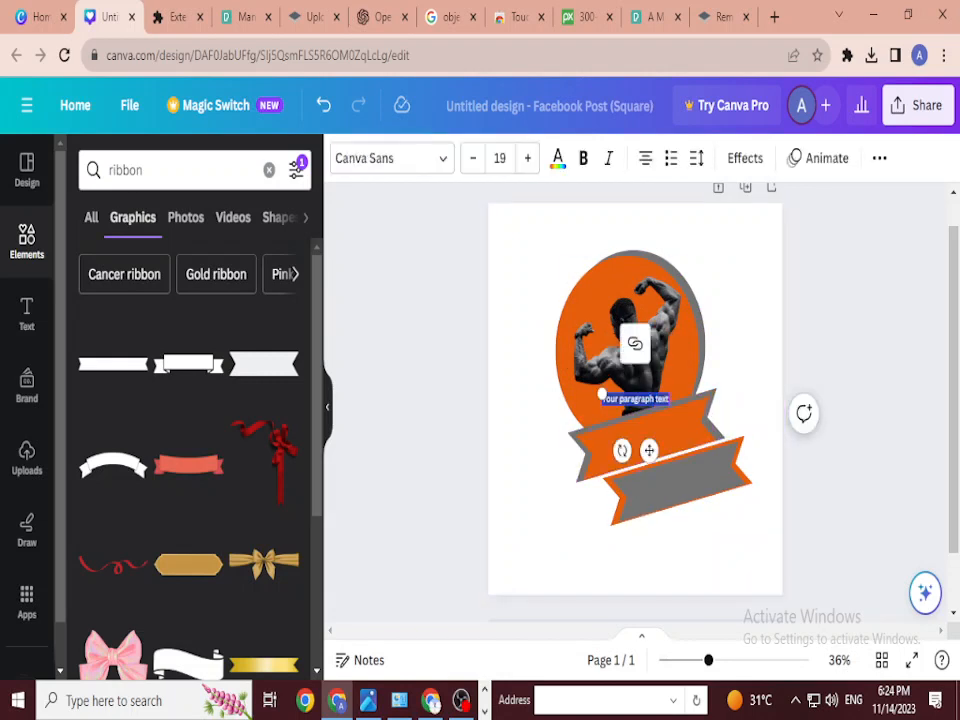
pyautogui.press('BackSpace')
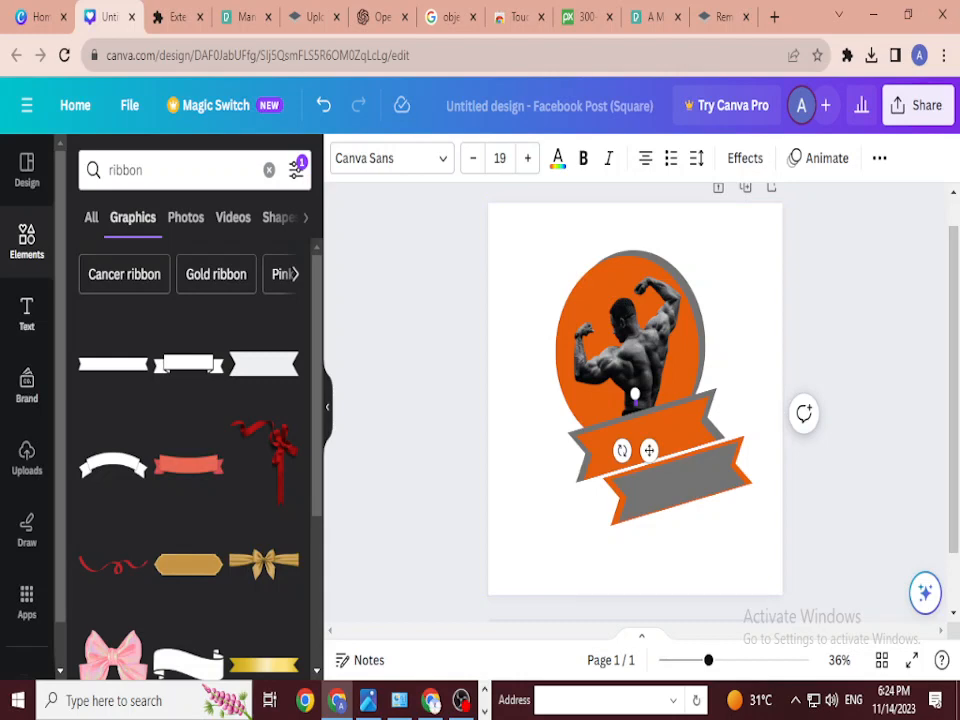
pyautogui.click(27, 314)
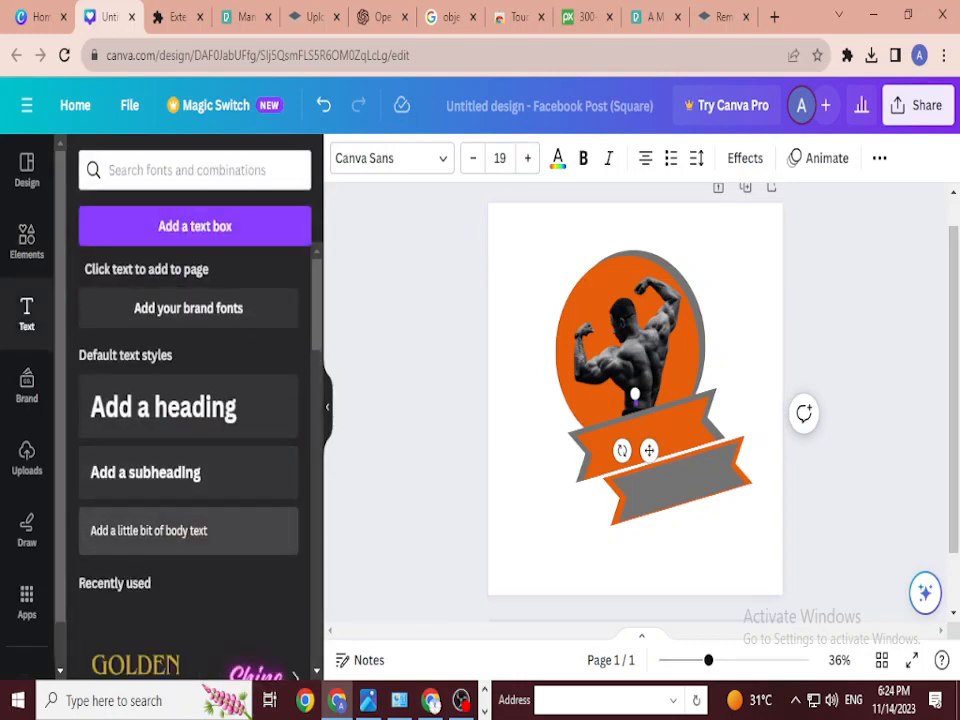
pyautogui.click(148, 530)
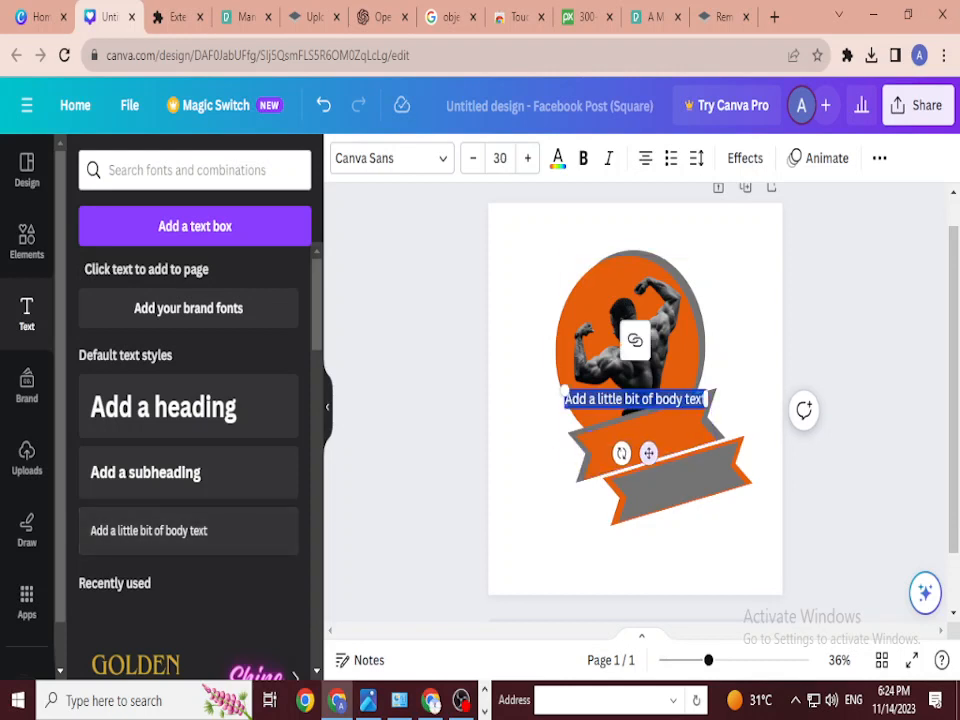
pyautogui.moveTo(634, 398); pyautogui.dragTo(695, 540)
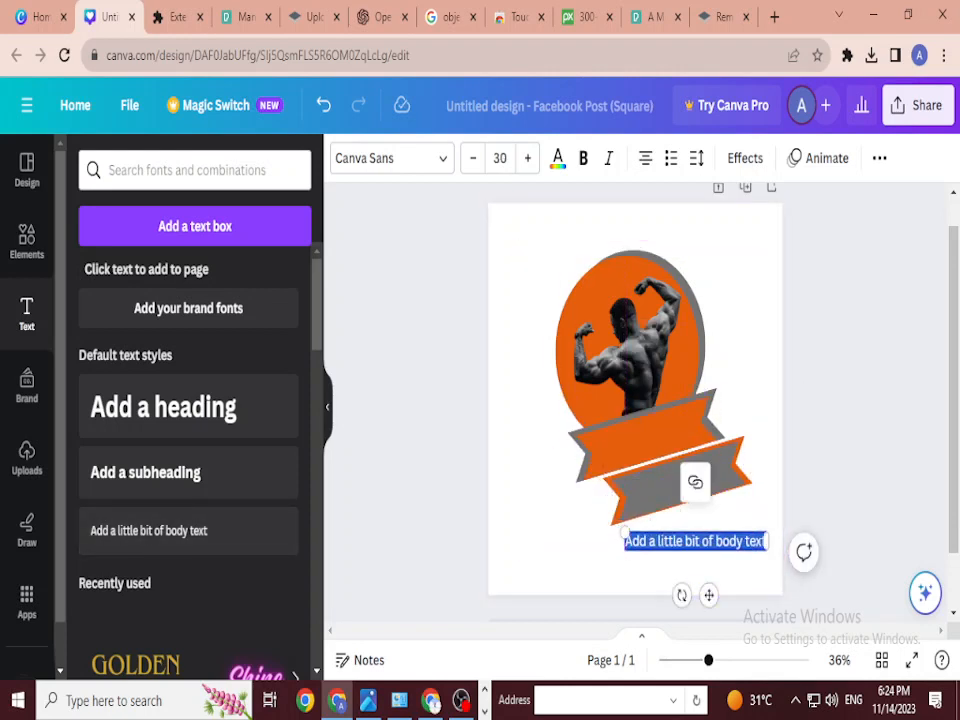
pyautogui.press('BackSpace')
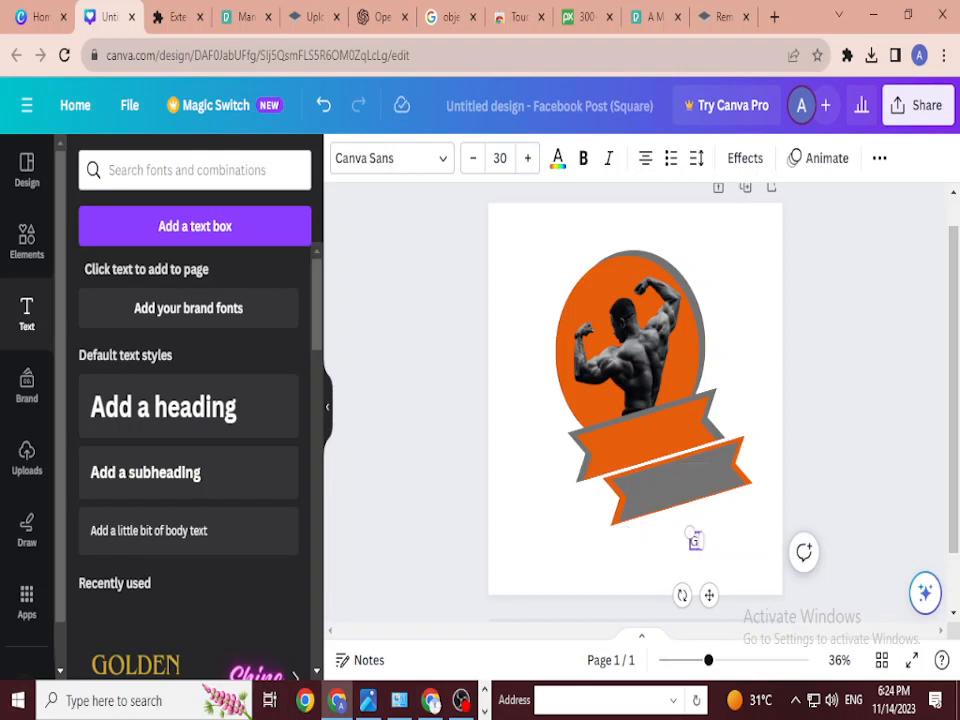
pyautogui.write('Goin')
pyautogui.write(' the')
pyautogui.write(' G')
pyautogui.write('ym')
pyautogui.write(' and')
pyautogui.write(' Get')
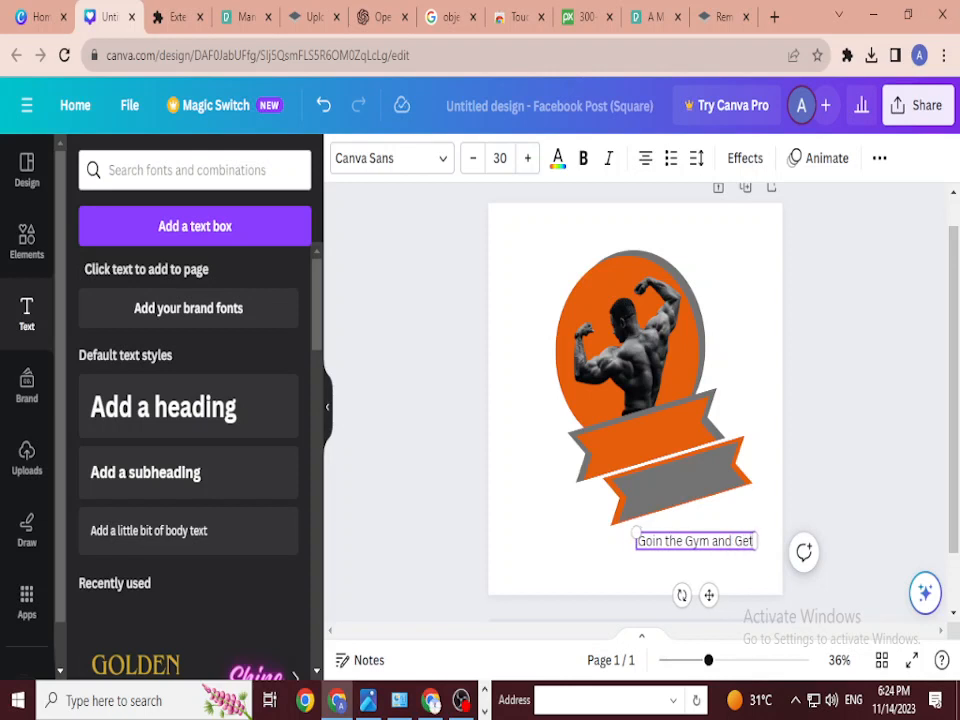
pyautogui.write(' 35%')
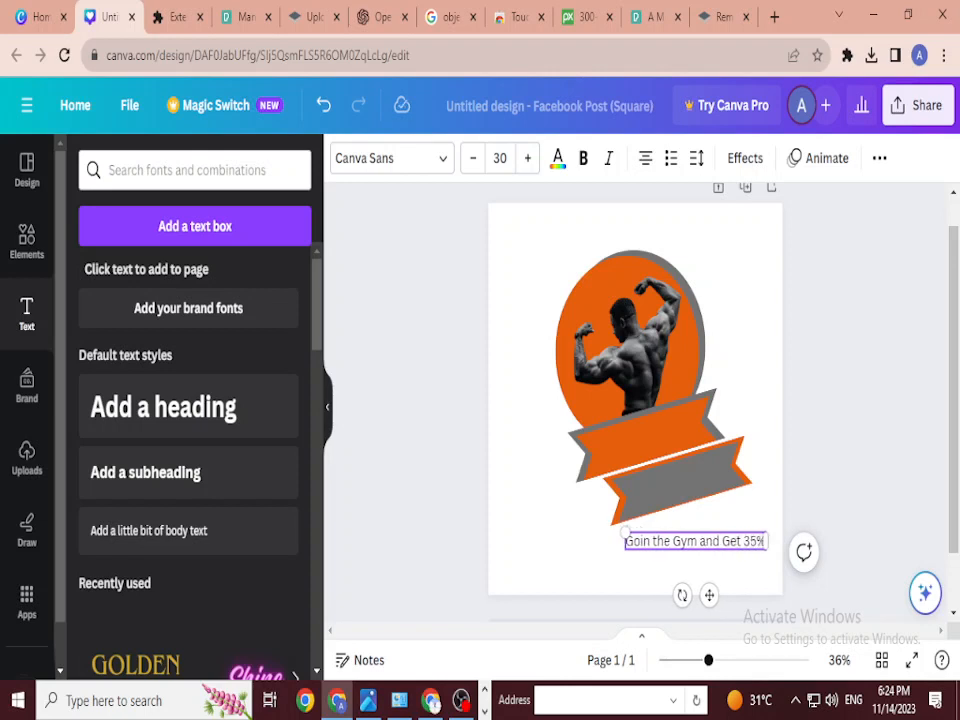
pyautogui.write(' D')
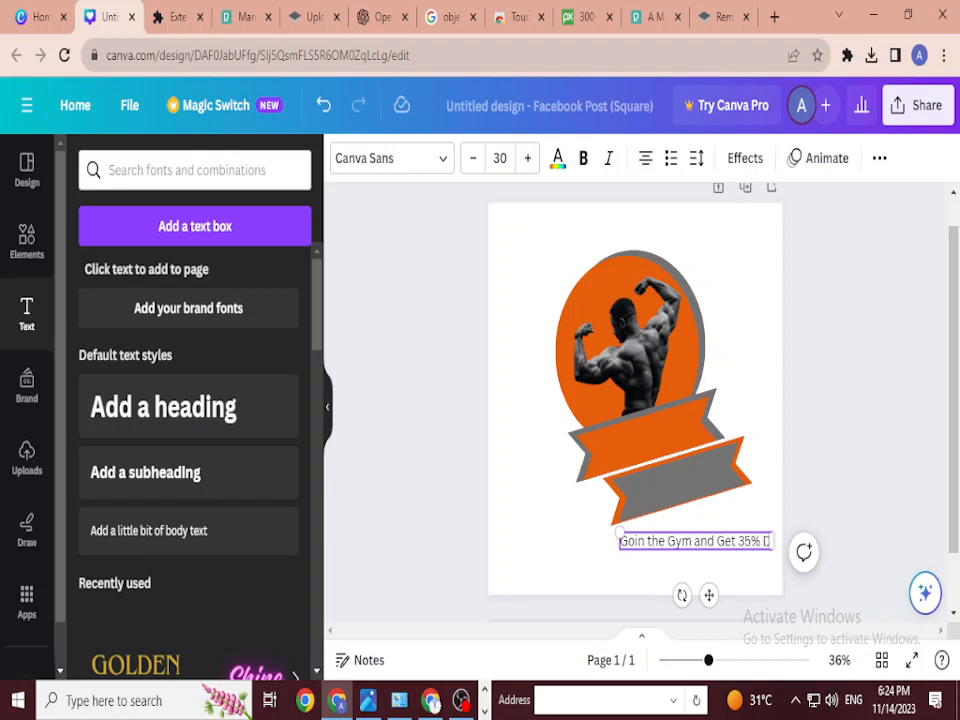
pyautogui.write('ff')
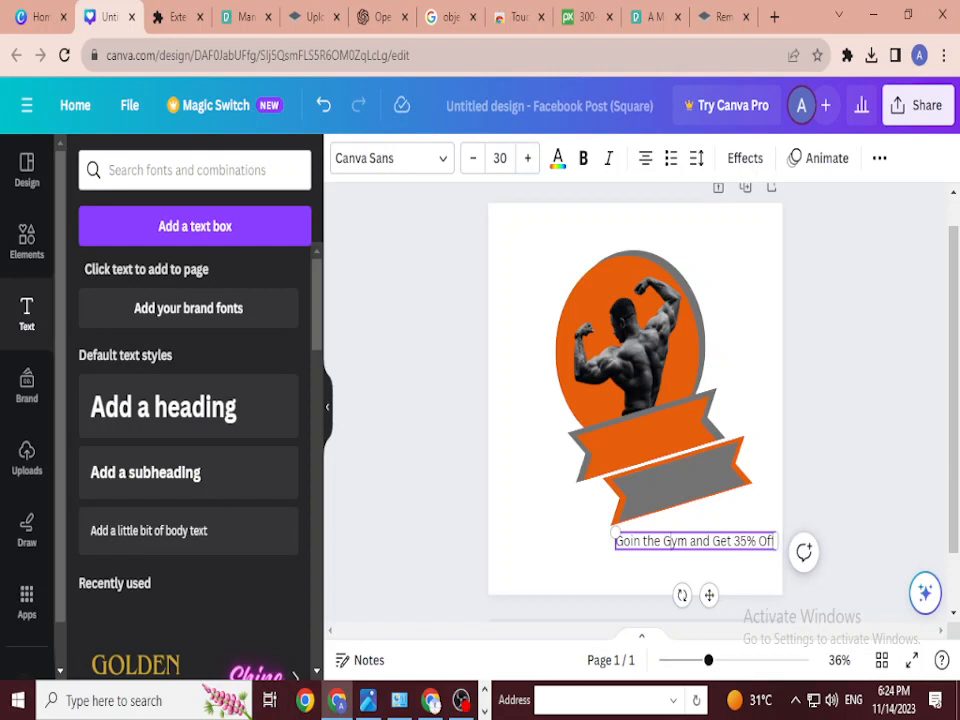
pyautogui.press('BackSpace')
pyautogui.write('J')
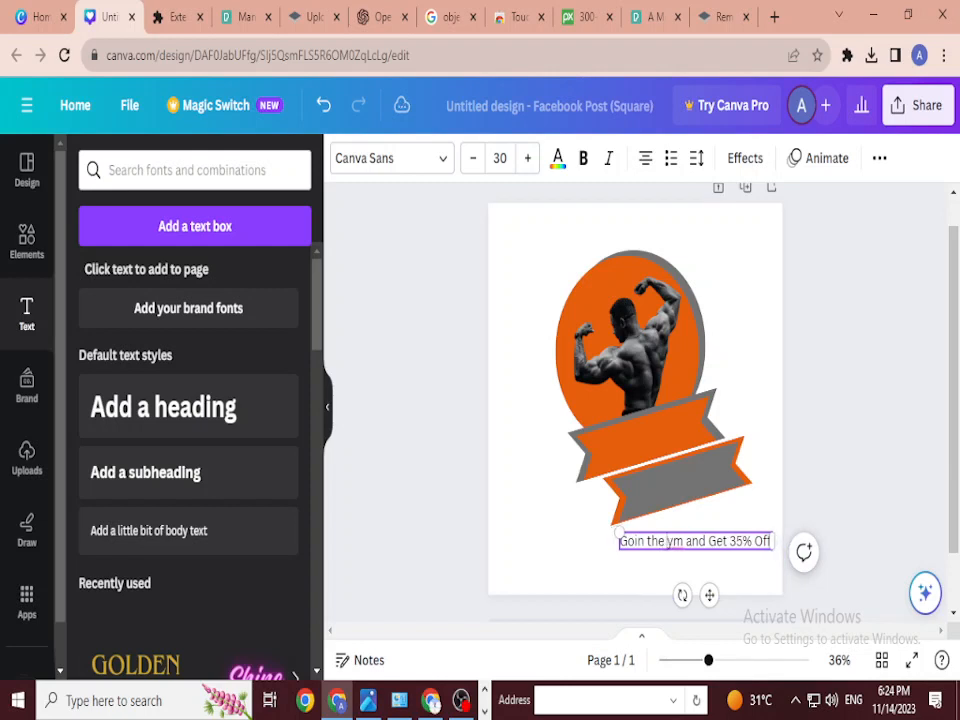
pyautogui.press('BackSpace')
pyautogui.write('G')
pyautogui.press('Escape')
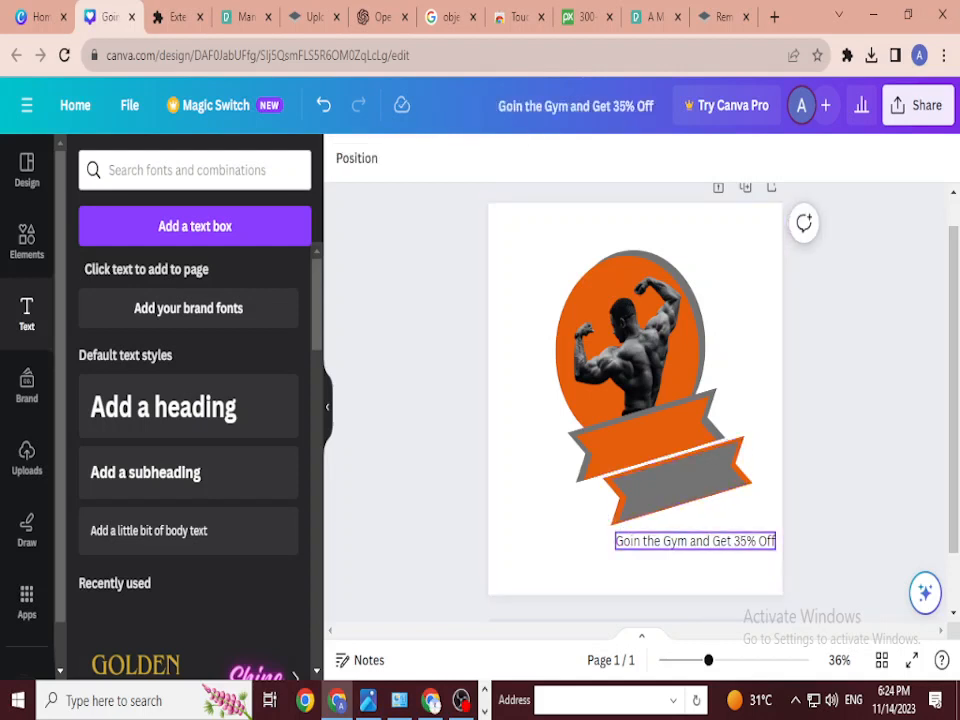
# Step: Correct the typo to 'Join' and narrow the offer text so it wraps onto two lines
pyautogui.click(695, 541)
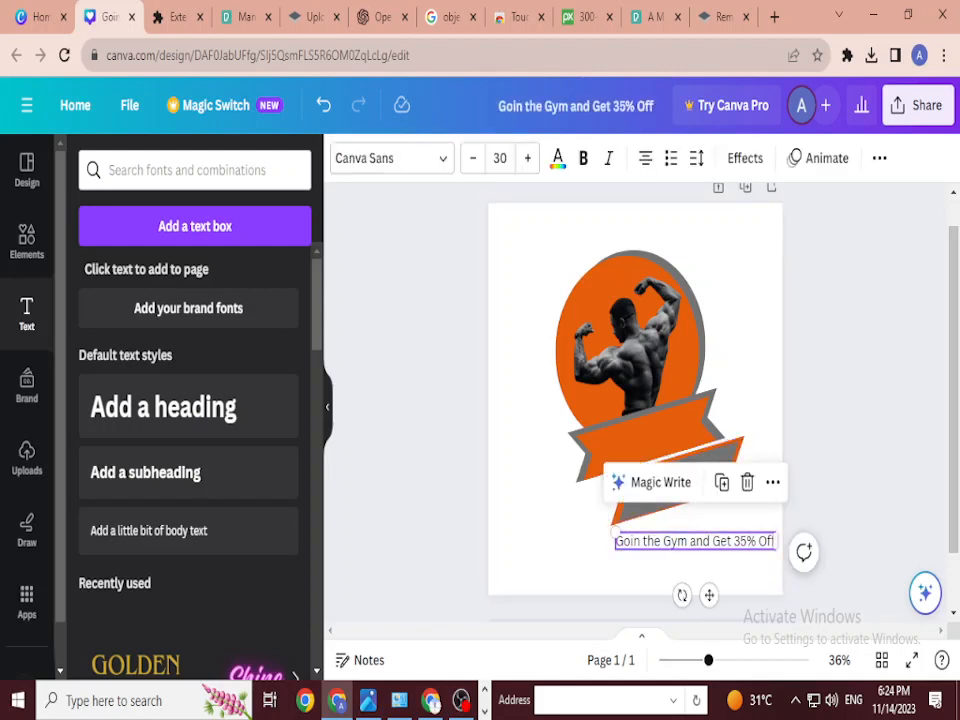
pyautogui.press('Escape')
pyautogui.click(695, 541)
pyautogui.doubleClick(628, 541)
pyautogui.click(631, 541)
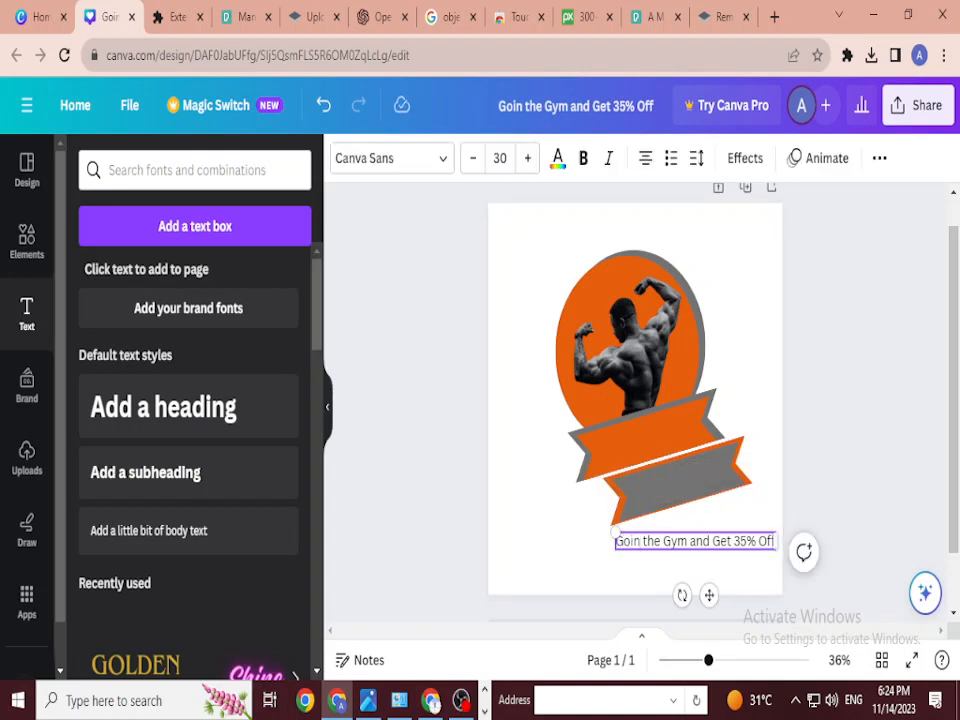
pyautogui.press('BackSpace')
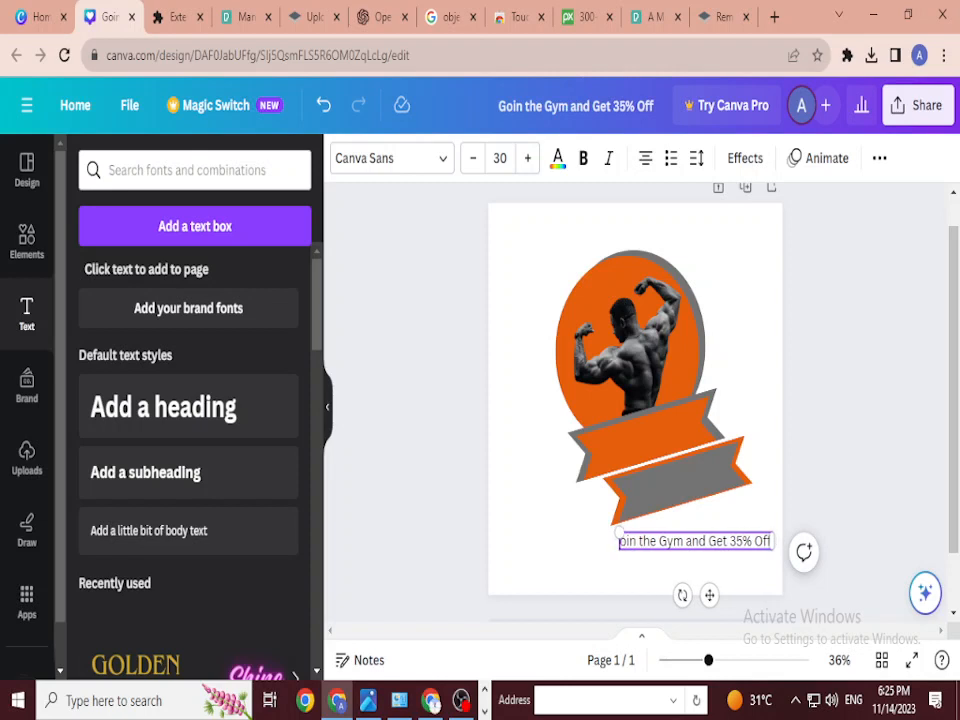
pyautogui.write('J')
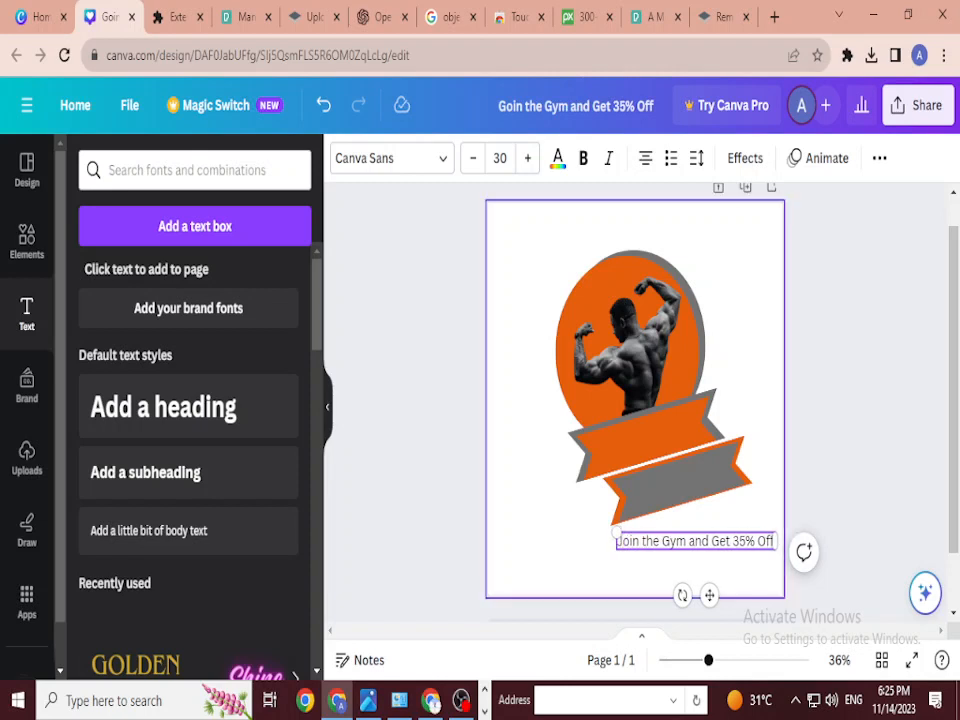
pyautogui.click(700, 570)
pyautogui.moveTo(700, 541); pyautogui.dragTo(710, 535)
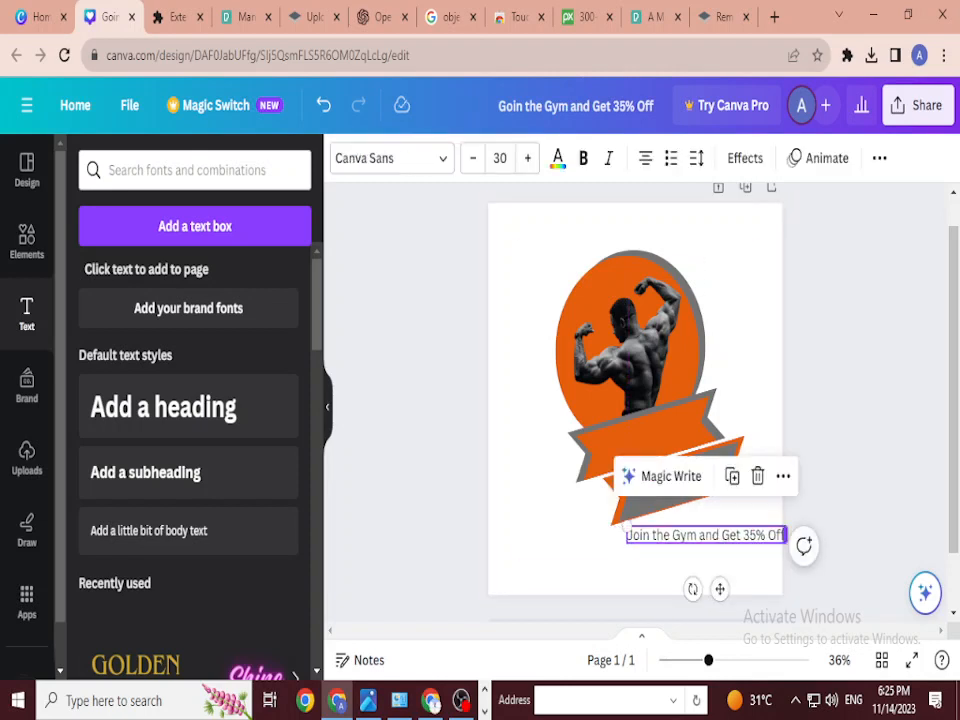
pyautogui.moveTo(787, 535); pyautogui.dragTo(732, 564)
pyautogui.click(645, 430)
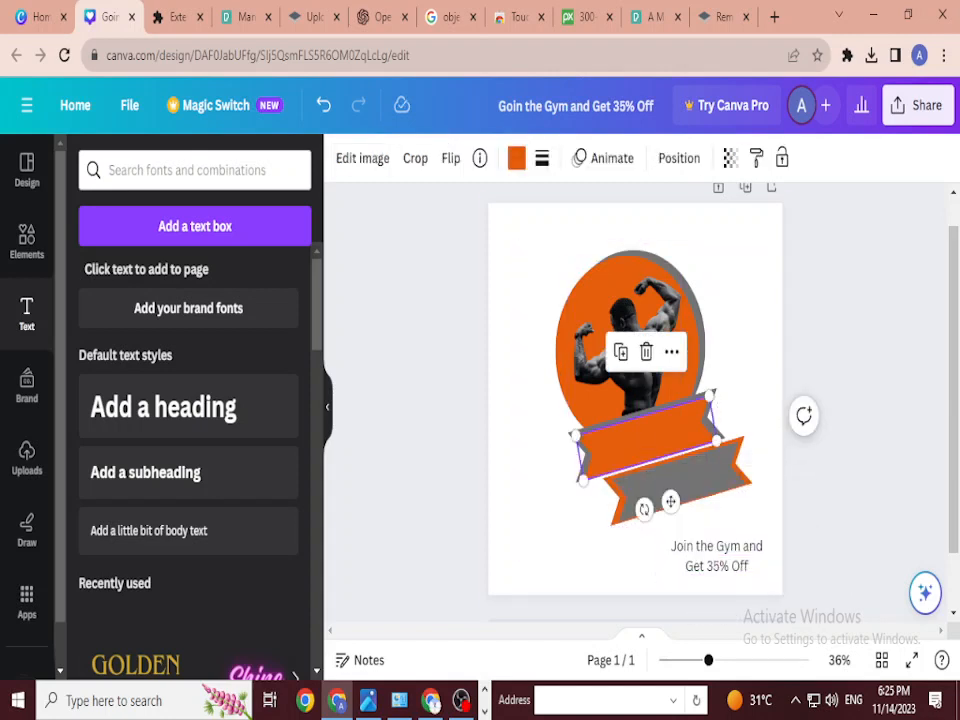
pyautogui.click(716, 556)
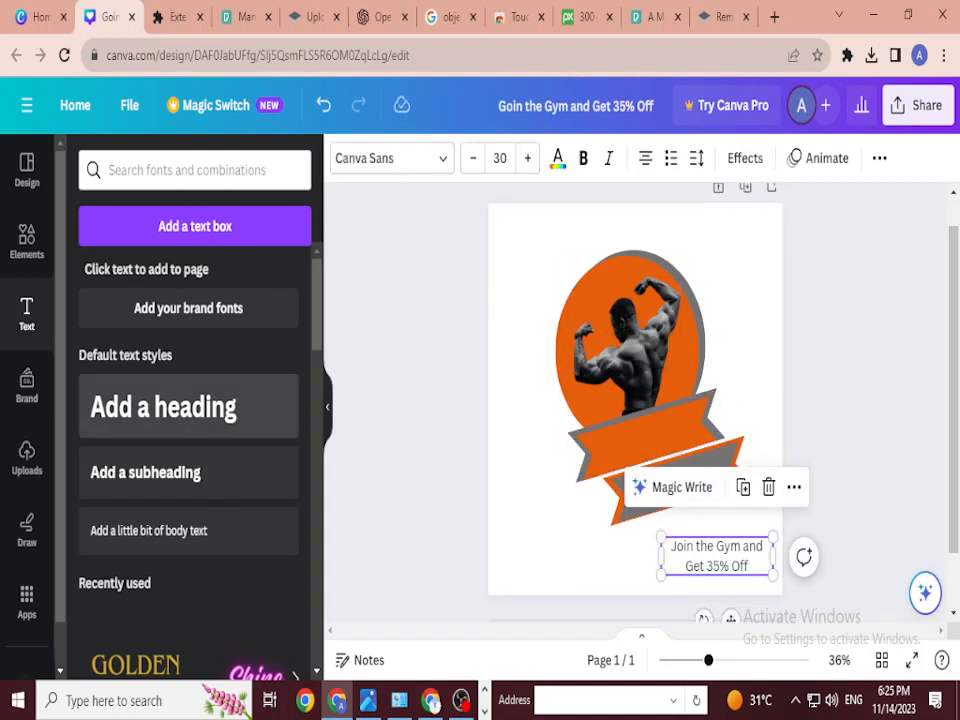
pyautogui.click(205, 408)
# Step: Type 'Fitness' as a heading, tilt it onto the orange ribbon and shrink it to size 75
pyautogui.doubleClick(693, 402)
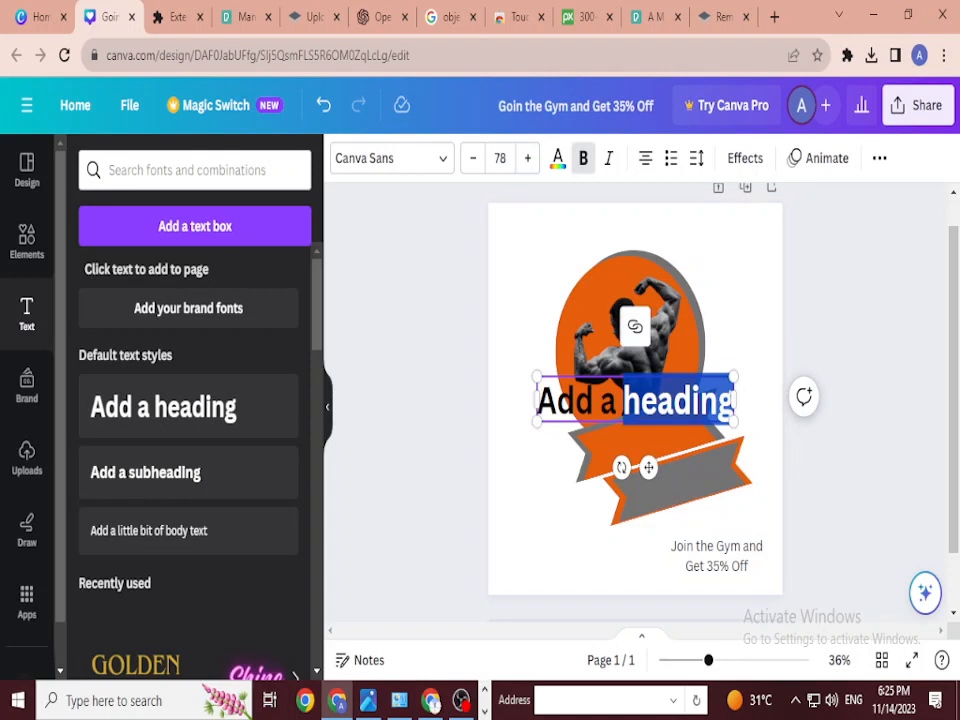
pyautogui.click(693, 402)
pyautogui.hotkey('ctrl', 'a')
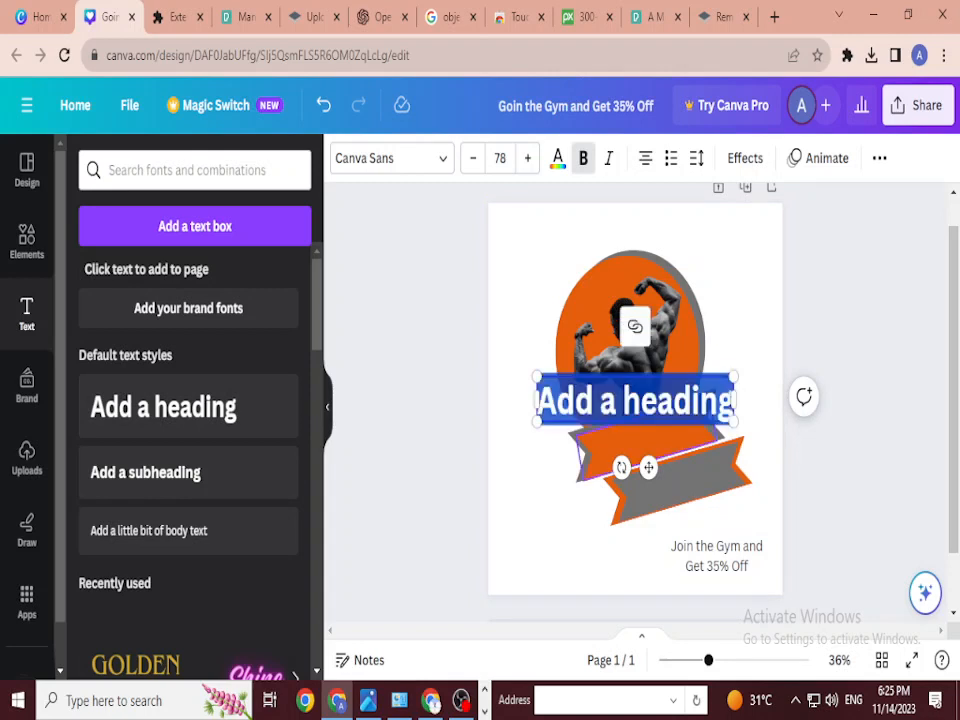
pyautogui.press('BackSpace')
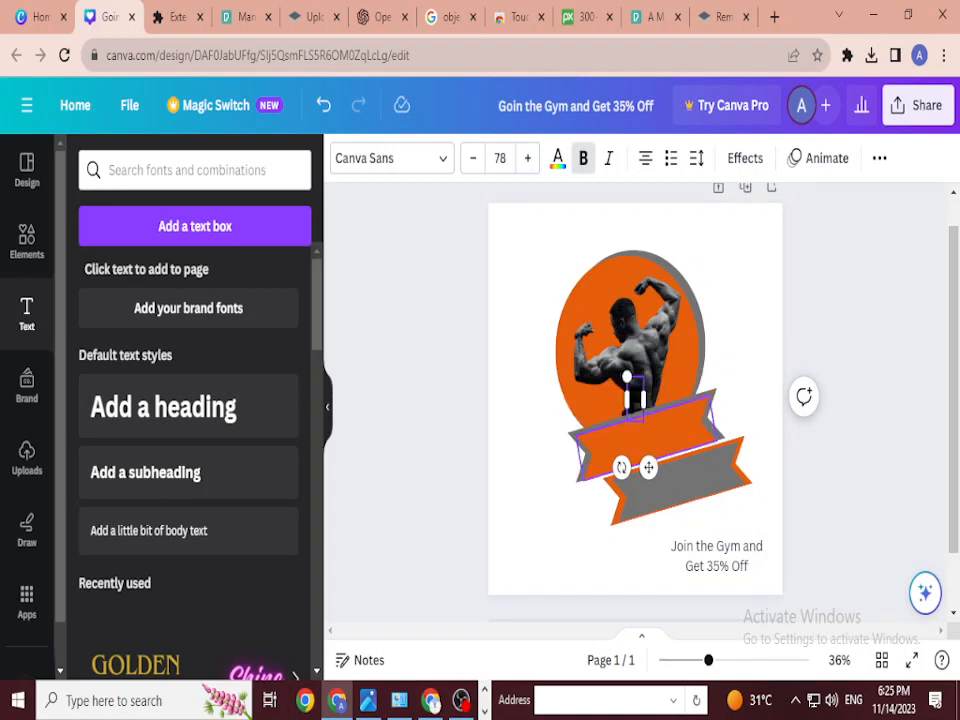
pyautogui.write('Fitness')
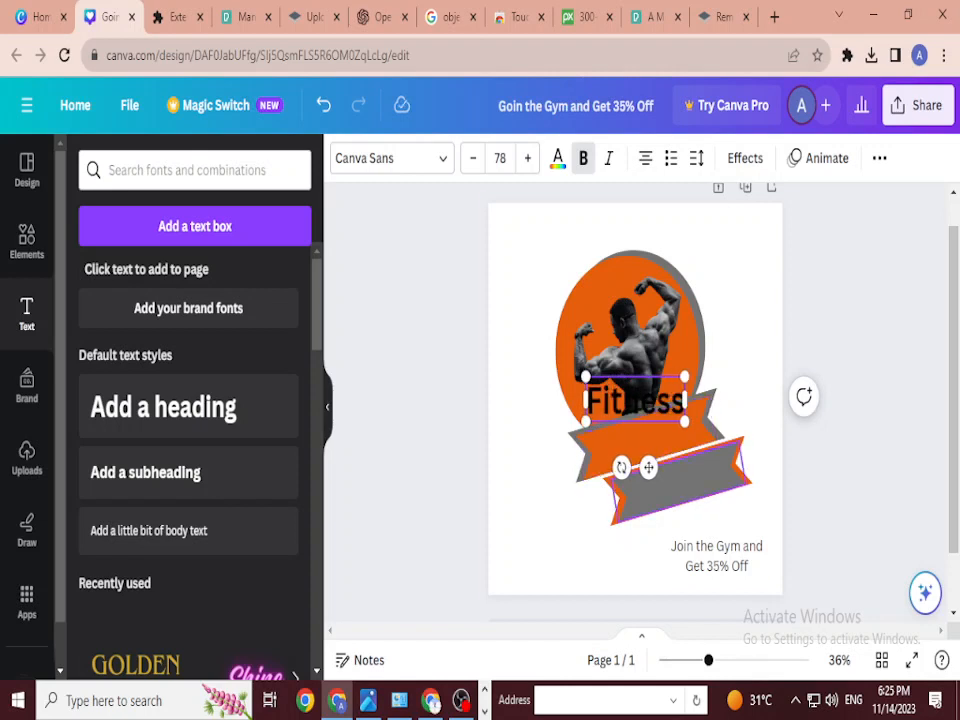
pyautogui.moveTo(649, 467); pyautogui.dragTo(686, 560)
pyautogui.moveTo(652, 516); pyautogui.dragTo(672, 494)
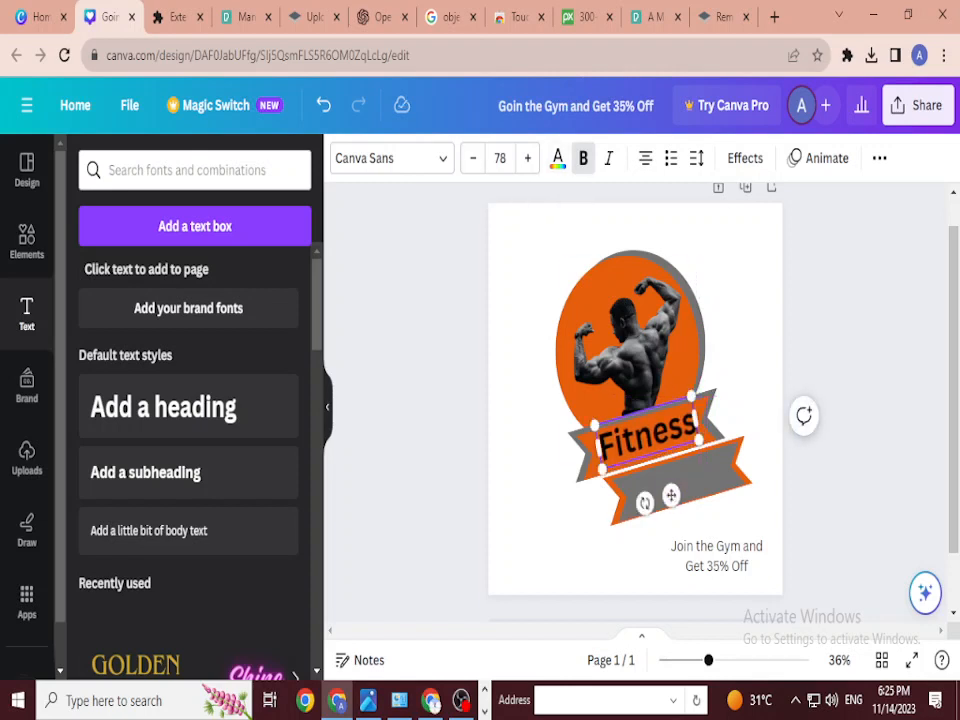
pyautogui.click(473, 158)
pyautogui.click(473, 158)
pyautogui.click(473, 158)
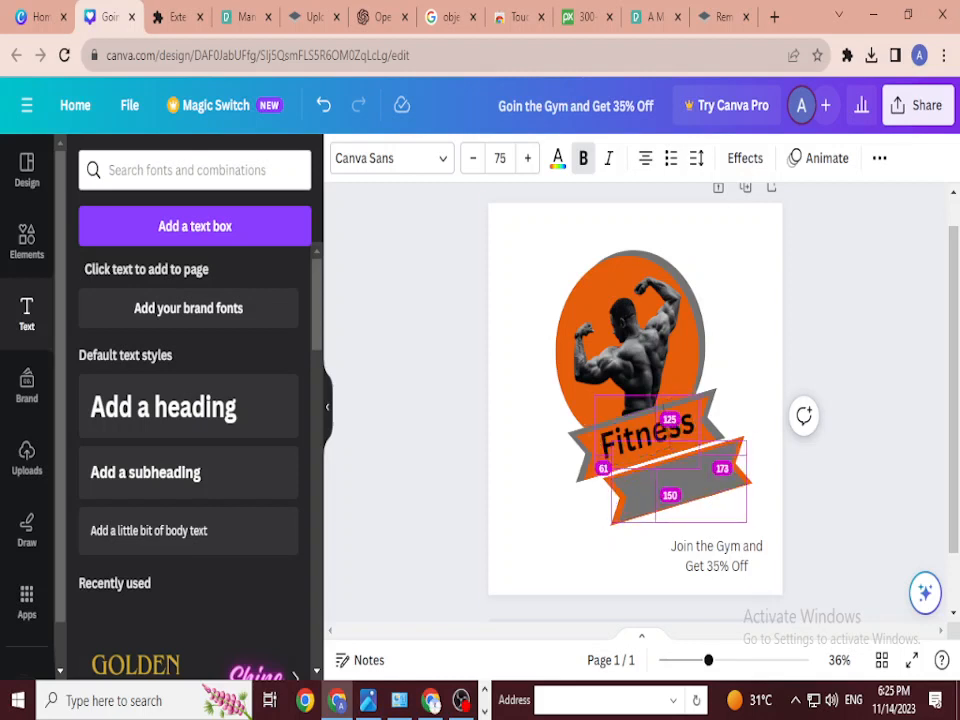
# Step: Place a copy of the Fitness text on the grey ribbon and change it to 'Club'
pyautogui.keyDown('alt'); pyautogui.click(677, 480); pyautogui.keyUp('alt')
pyautogui.click(646, 432)
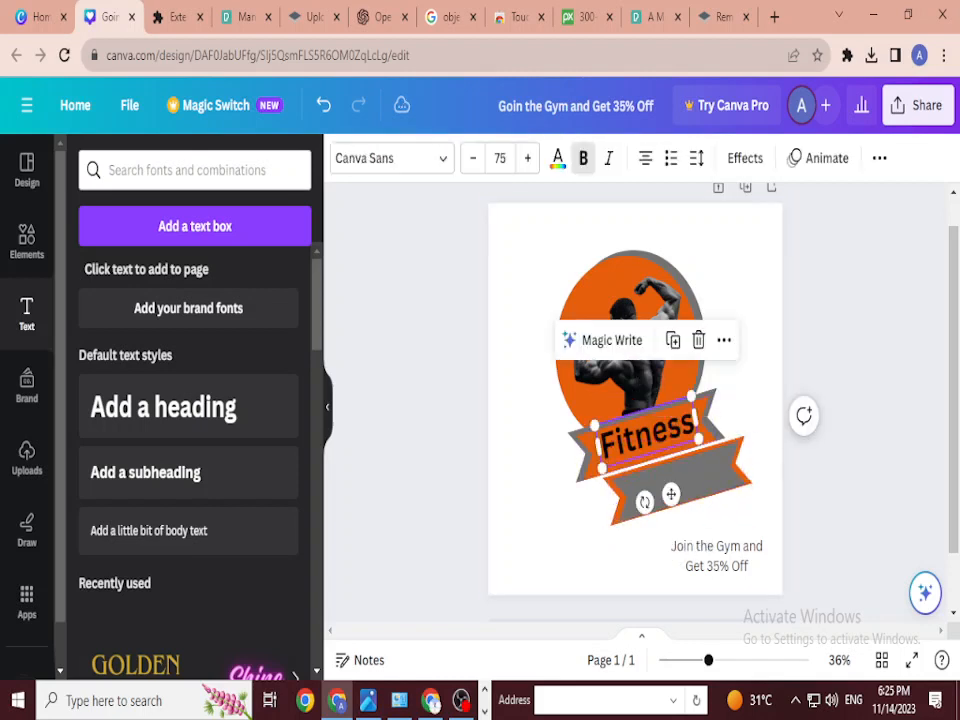
pyautogui.keyDown('alt'); pyautogui.moveTo(646, 432); pyautogui.dragTo(674, 487); pyautogui.keyUp('alt')
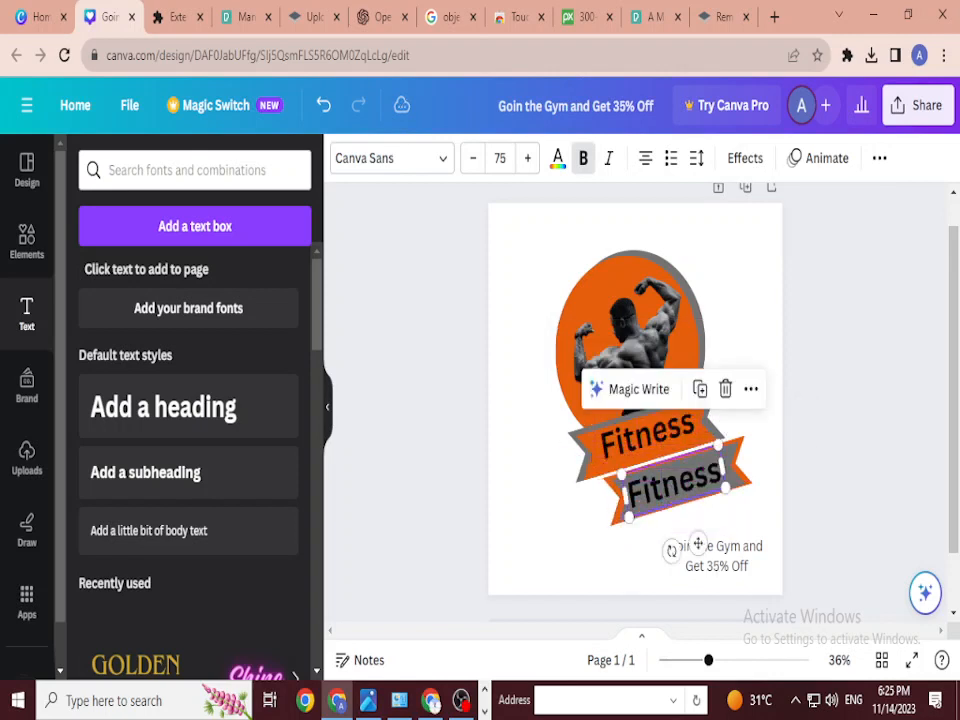
pyautogui.doubleClick(674, 484)
pyautogui.write('C')
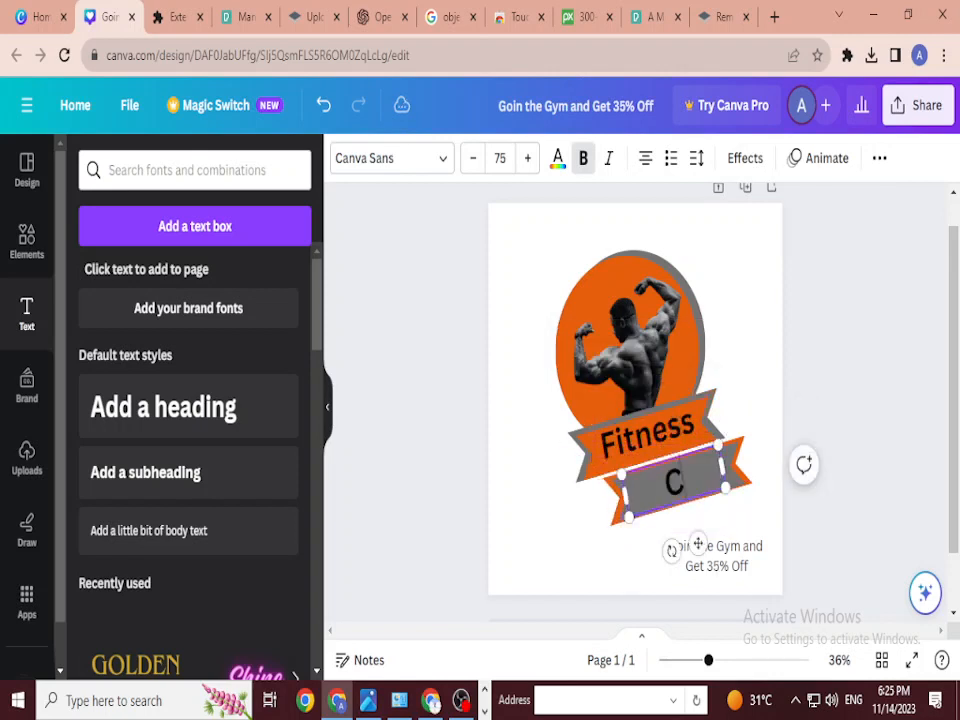
pyautogui.write('lub')
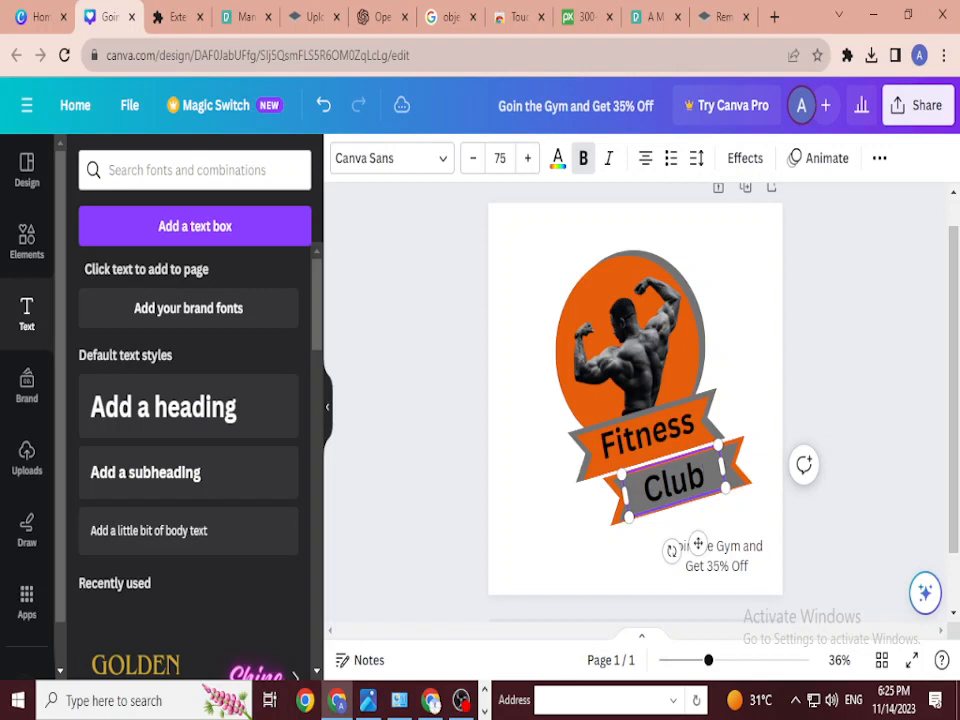
pyautogui.click(745, 370)
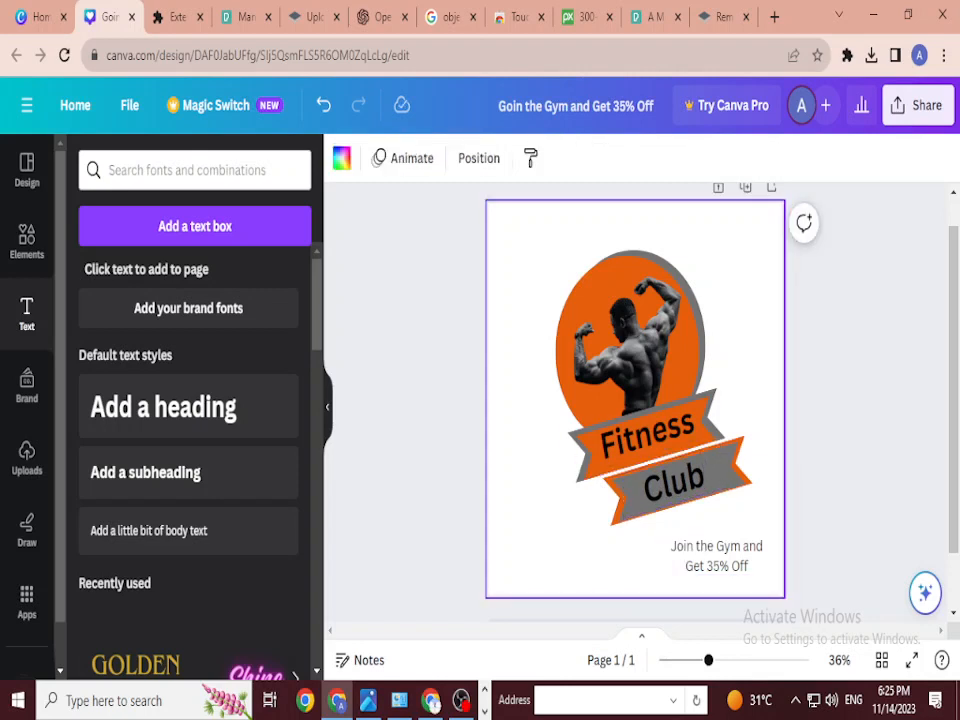
# Step: Nudge the whole Fitness Club banner slightly right and up
pyautogui.moveTo(559, 512); pyautogui.dragTo(763, 495)
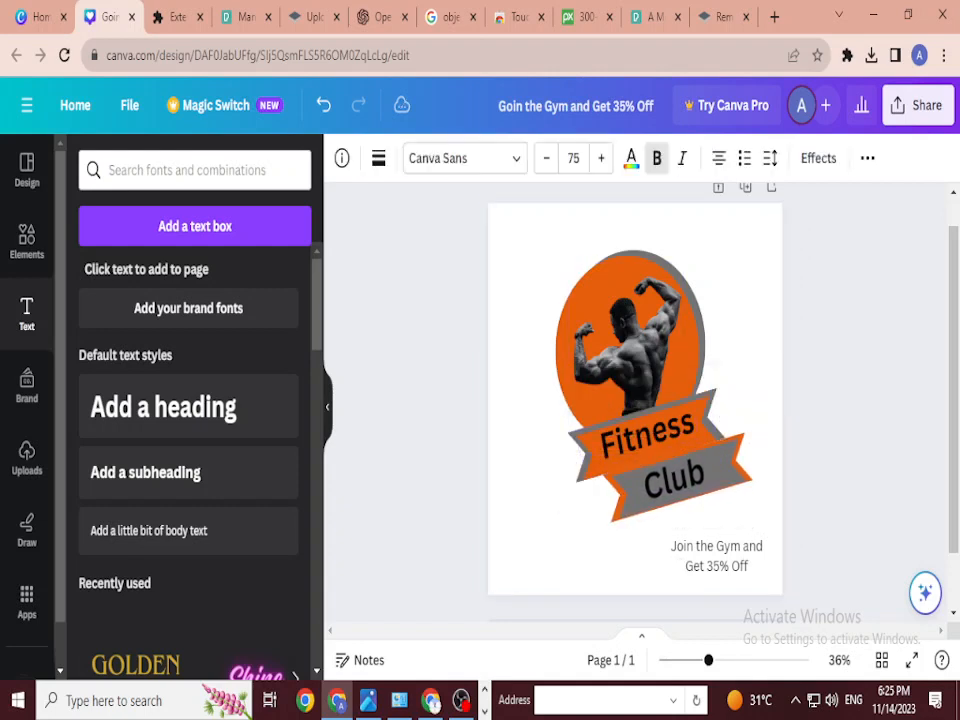
pyautogui.press('Right')
pyautogui.press('Right')
pyautogui.press('Right')
pyautogui.press('Right')
pyautogui.press('Right')
pyautogui.press('Right')
pyautogui.press('Right')
pyautogui.press('Right')
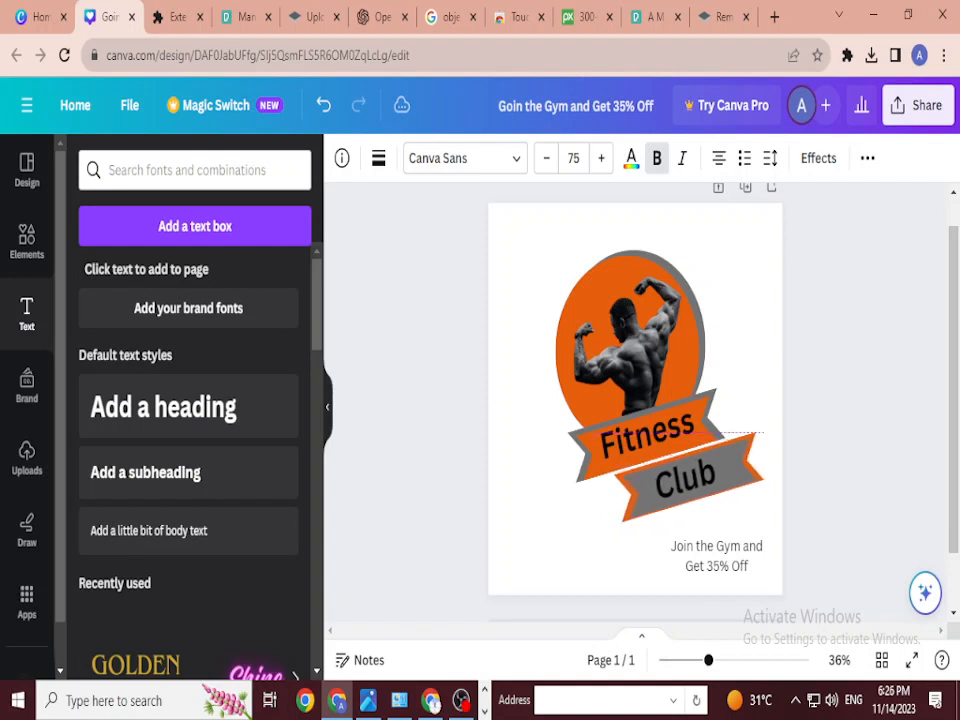
pyautogui.press('Up')
pyautogui.press('Up')
pyautogui.press('Up')
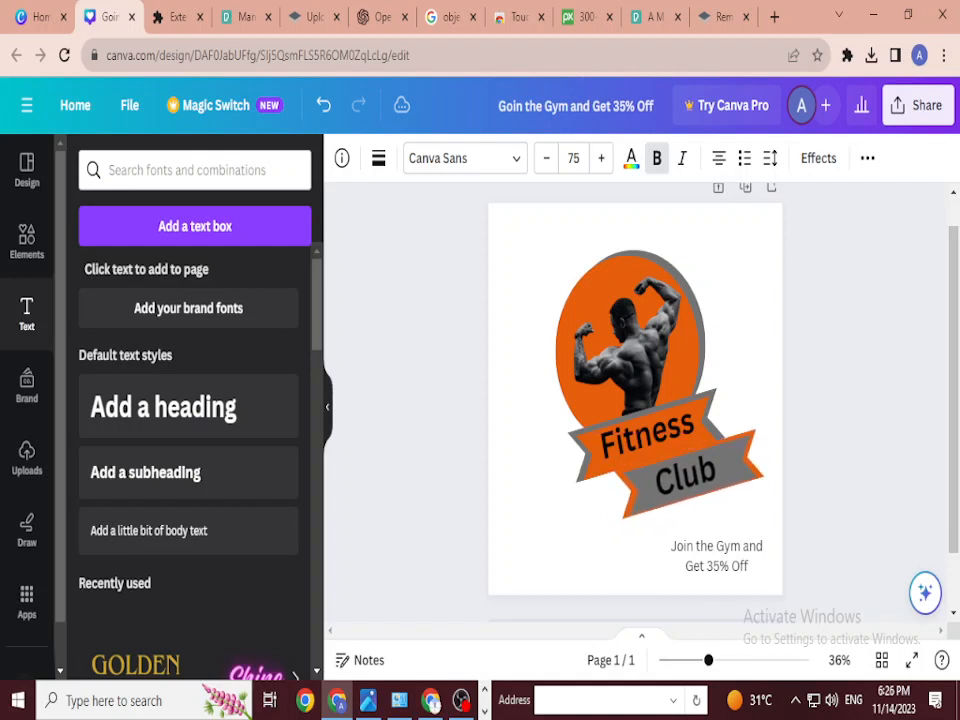
pyautogui.press('Up')
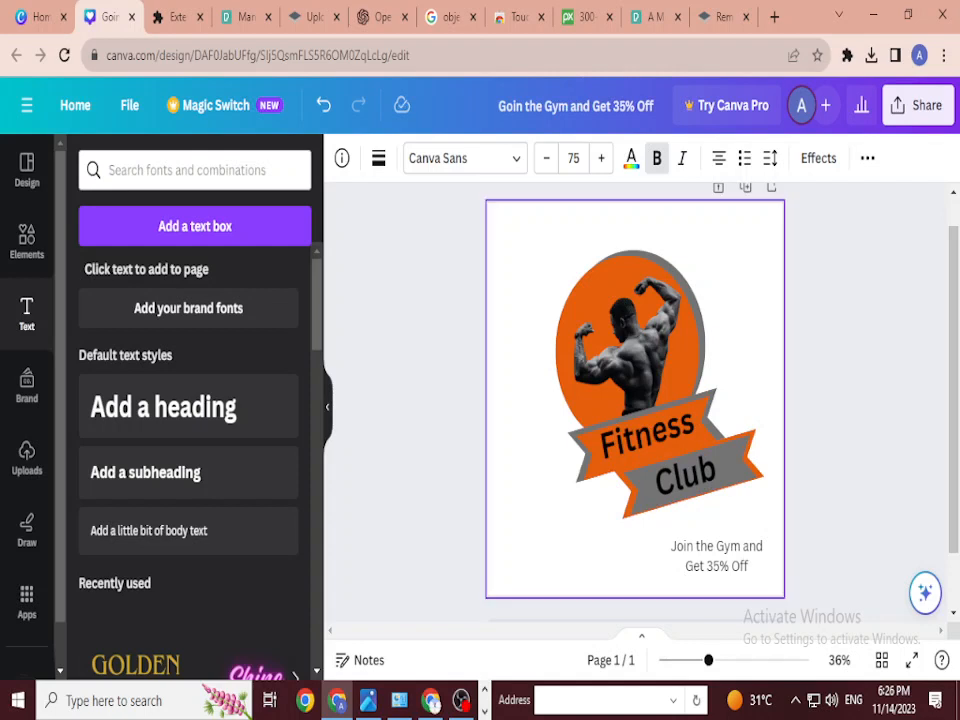
pyautogui.click(740, 390)
# Step: Set the word Club in the Kaushan Script font
pyautogui.click(685, 474)
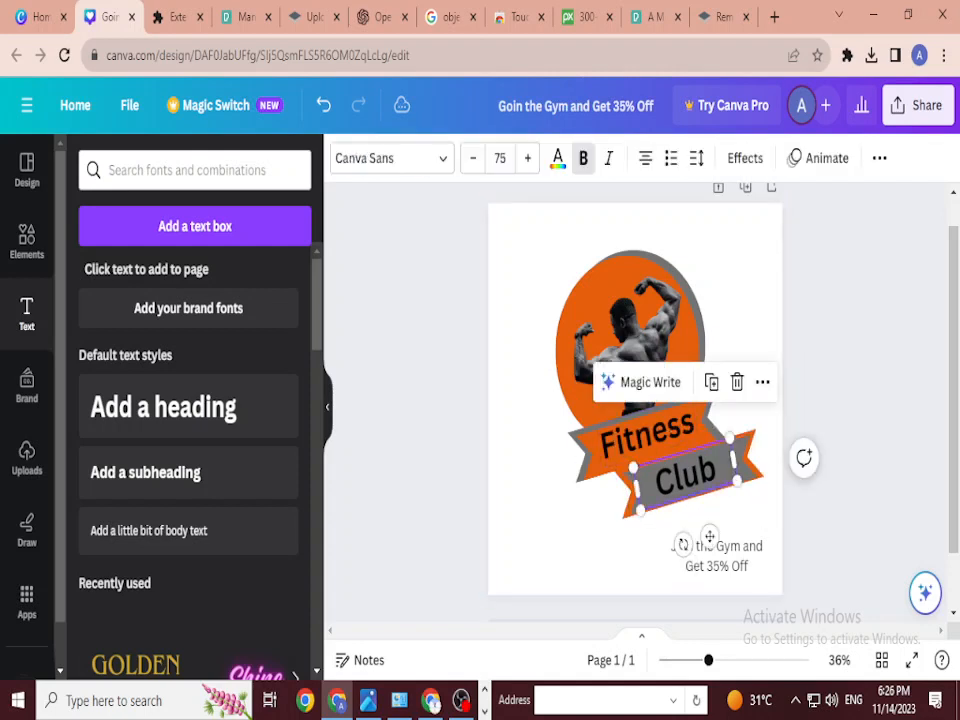
pyautogui.click(391, 158)
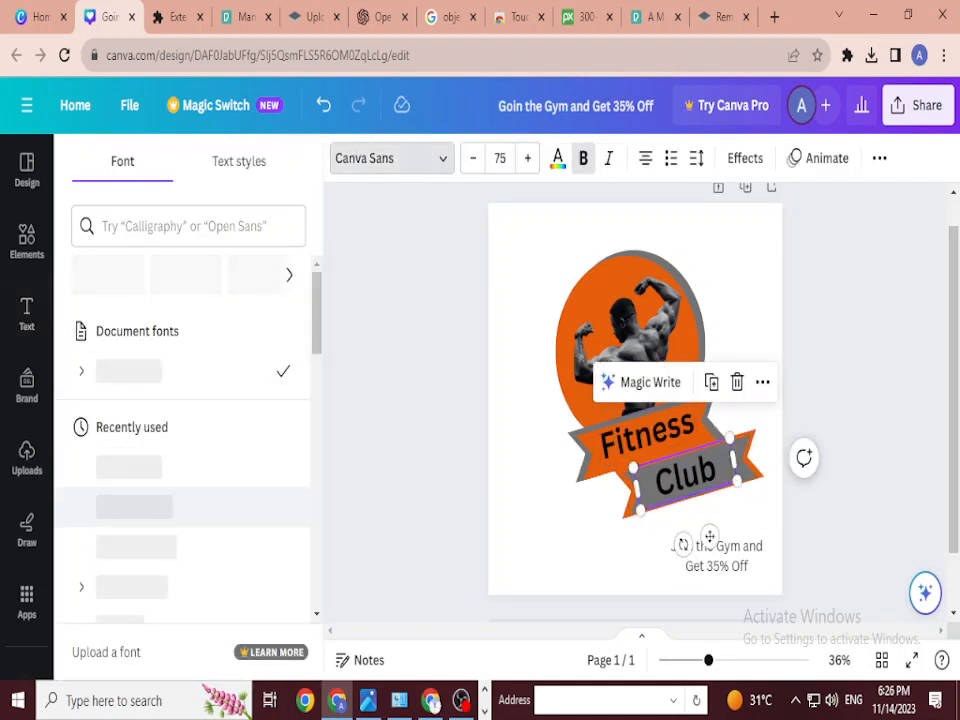
pyautogui.scroll(-3, 180, 400)
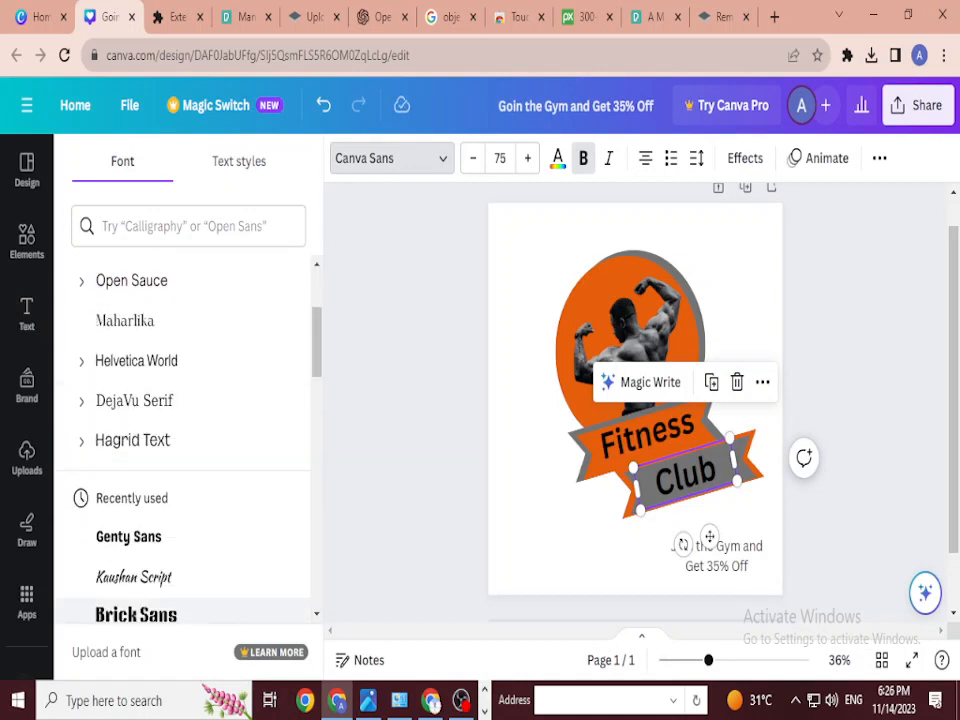
pyautogui.click(134, 577)
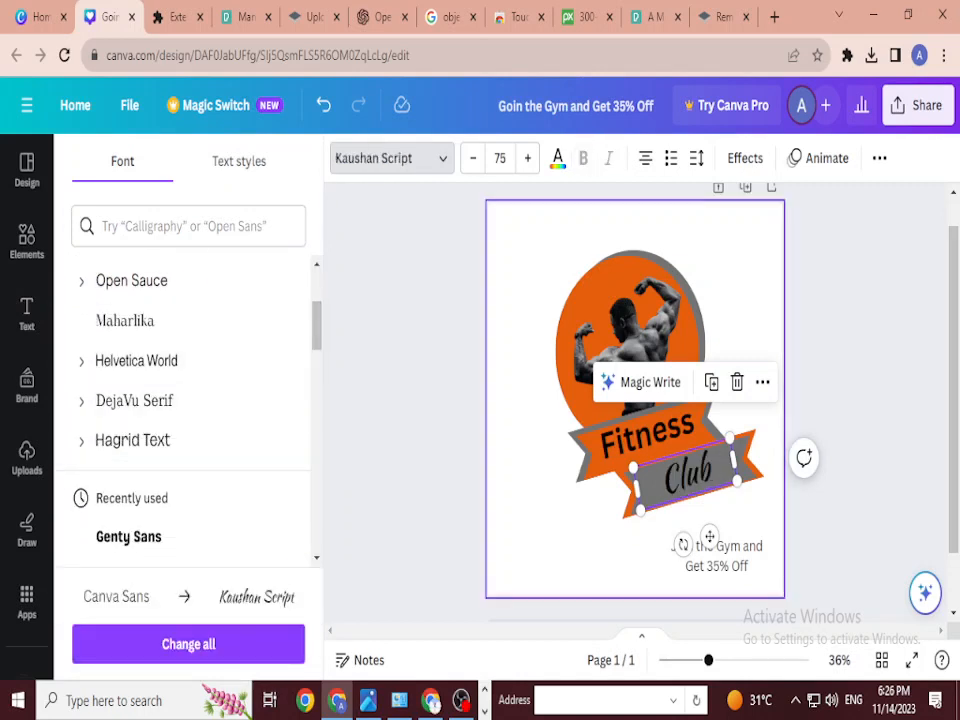
pyautogui.press('Escape')
pyautogui.click(690, 470)
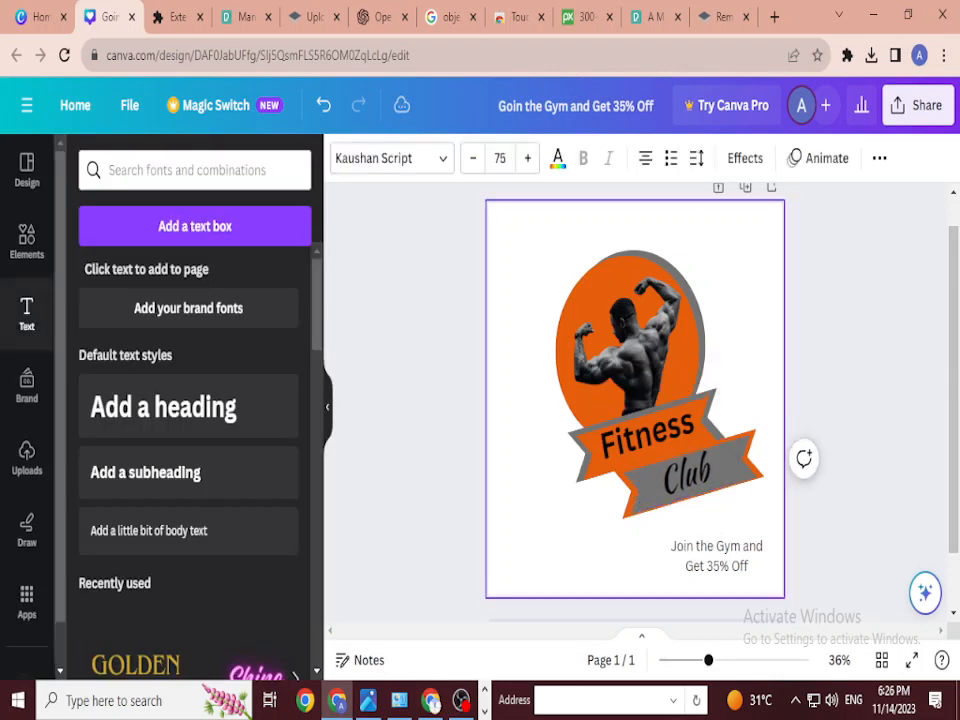
# Step: Insert 'Now' after Gym so the offer reads 'Join the Gym Now and Get 35% Off'
pyautogui.click(716, 552)
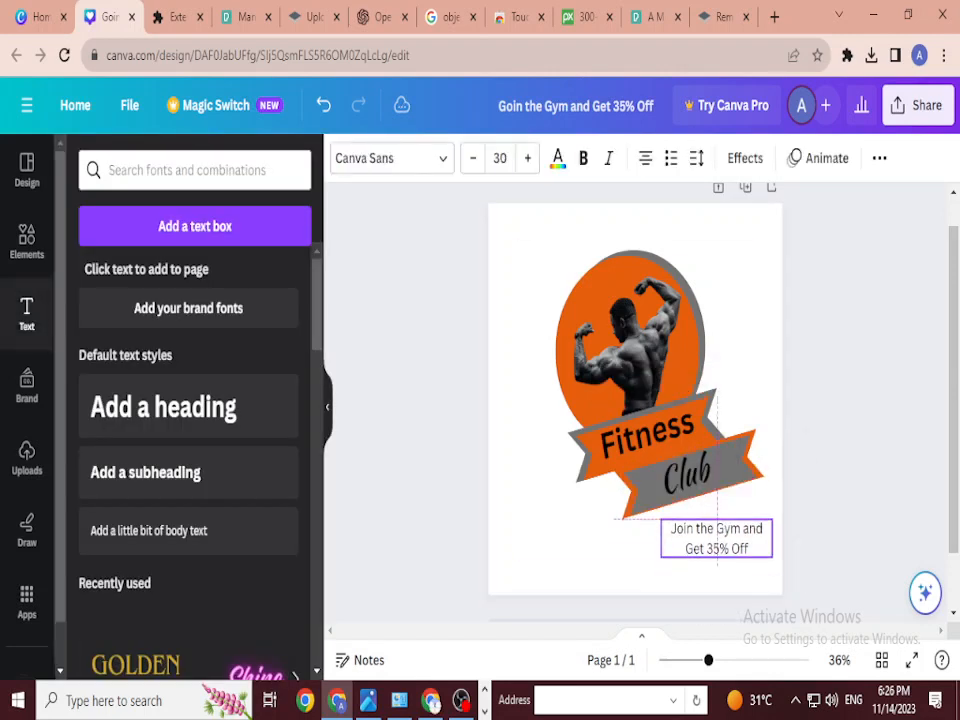
pyautogui.click(713, 555)
pyautogui.click(640, 555)
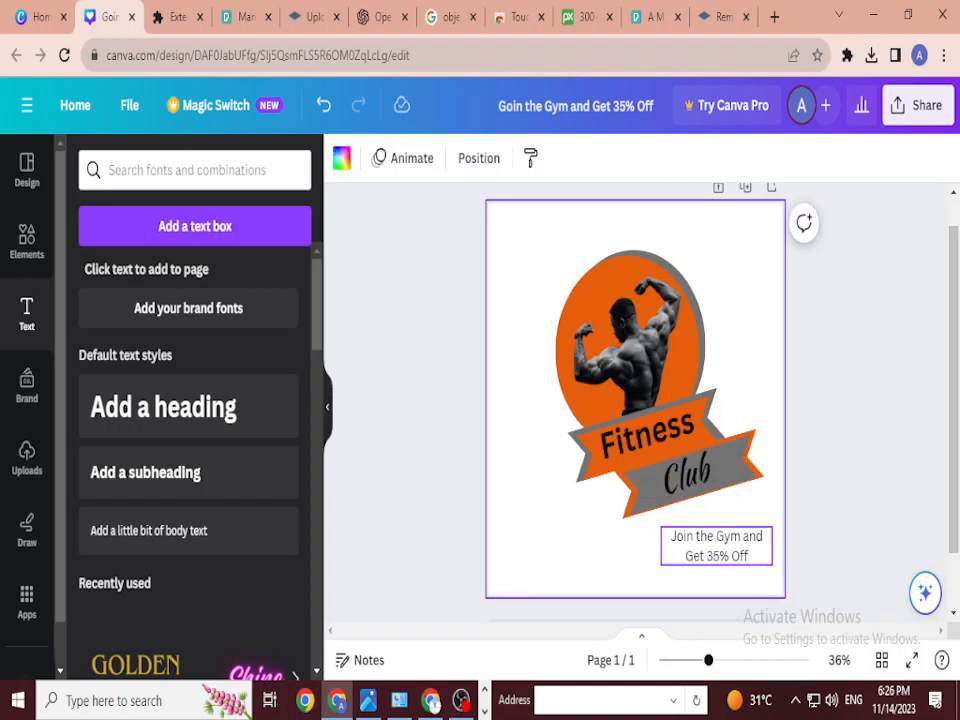
pyautogui.click(716, 546)
pyautogui.click(716, 546)
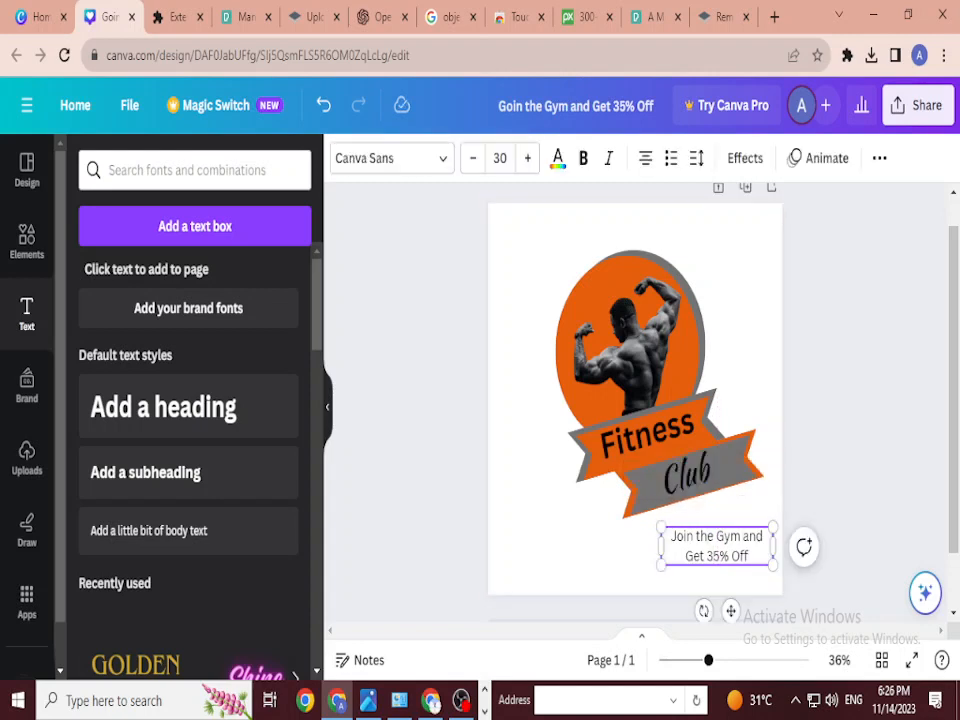
pyautogui.write('Now')
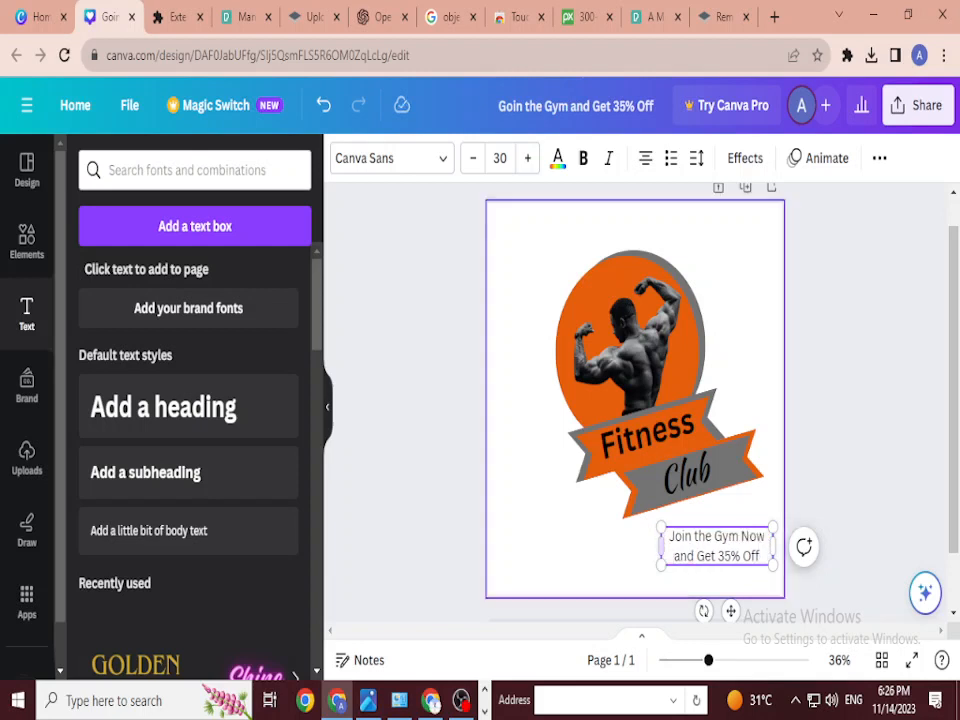
pyautogui.click(496, 412)
# Step: Move the offer text slightly lower and place a copy to the left of the ribbon
pyautogui.moveTo(750, 536); pyautogui.dragTo(750, 546)
pyautogui.click(560, 555)
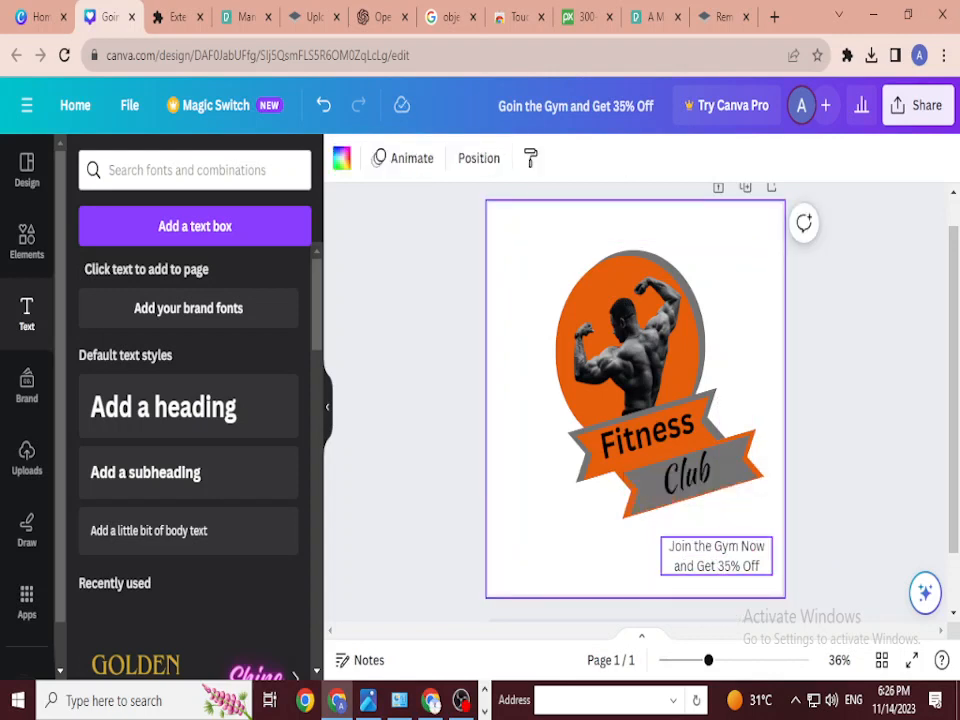
pyautogui.click(716, 556)
pyautogui.moveTo(716, 556); pyautogui.dragTo(555, 516)
# Step: Change the copied text to 'Limited Time Offer'
pyautogui.doubleClick(555, 516)
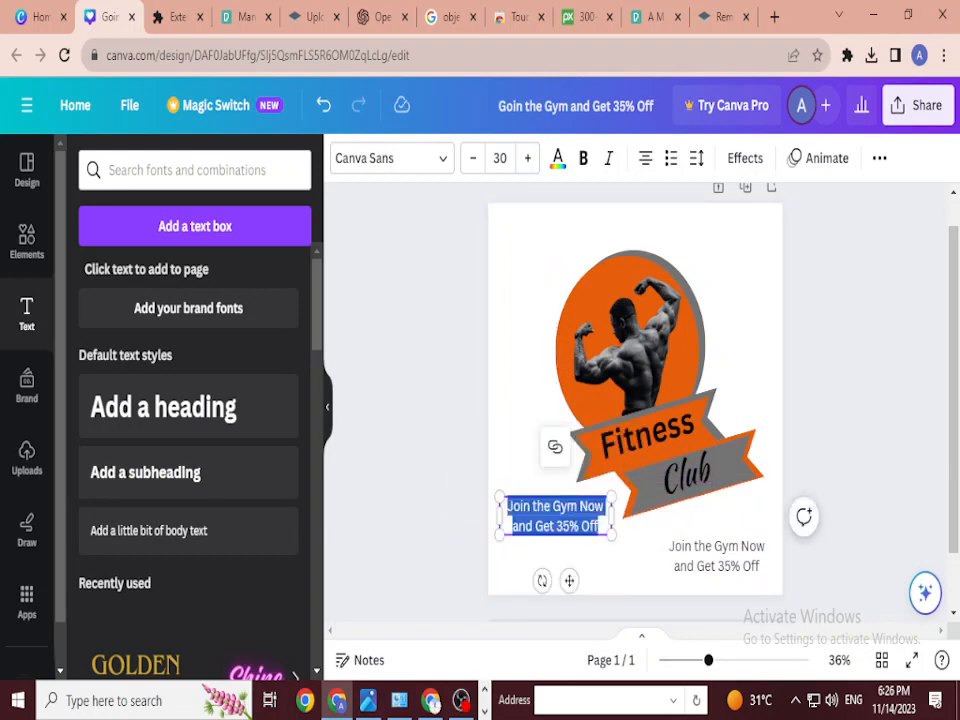
pyautogui.write('Limited')
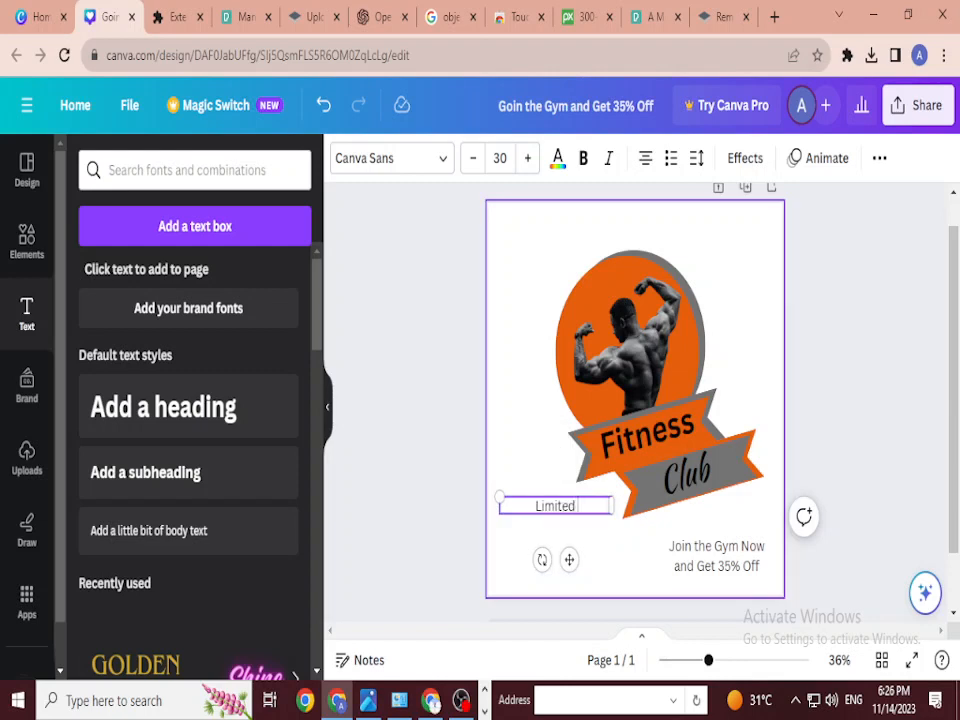
pyautogui.write(' Time Offer')
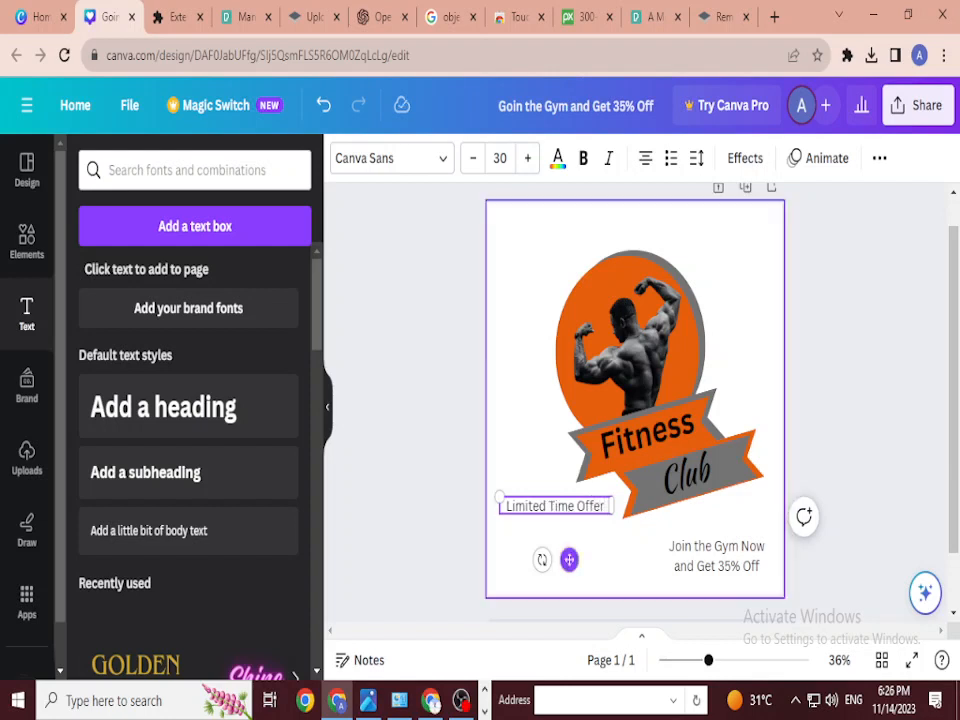
pyautogui.click(648, 540)
# Step: Make the Fitness text white, size 80, and widen its box to fit one line
pyautogui.click(686, 472)
pyautogui.click(646, 432)
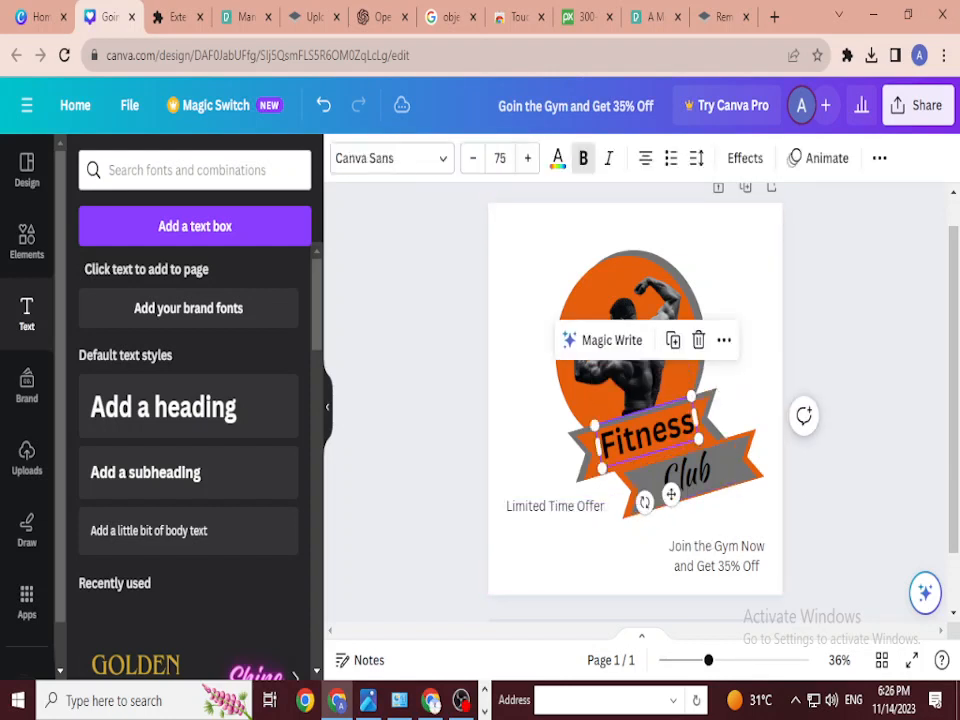
pyautogui.click(558, 158)
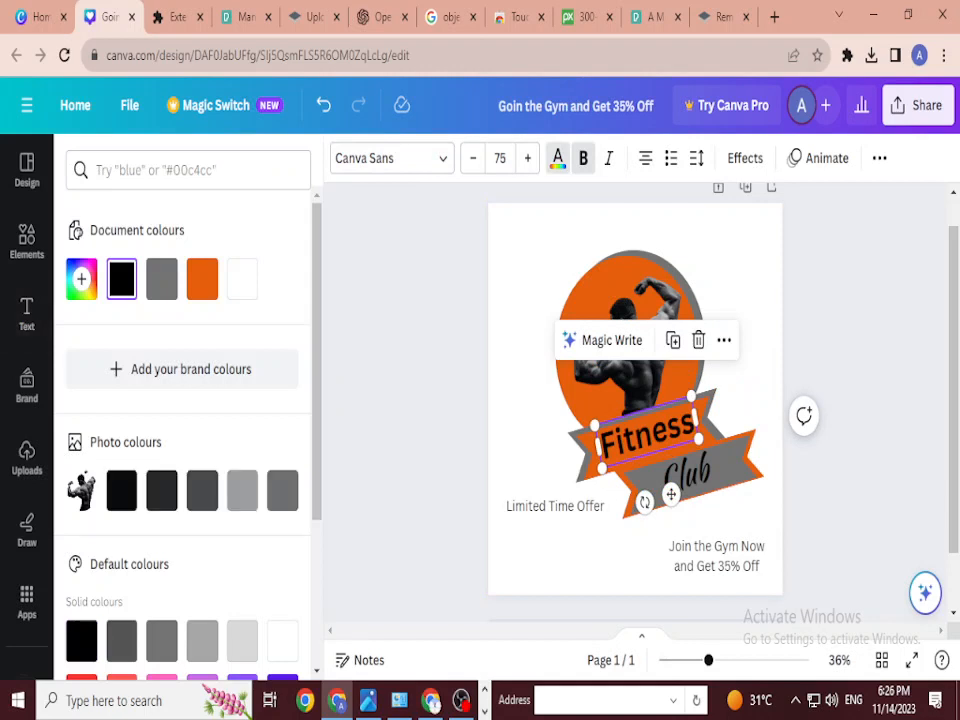
pyautogui.click(648, 540)
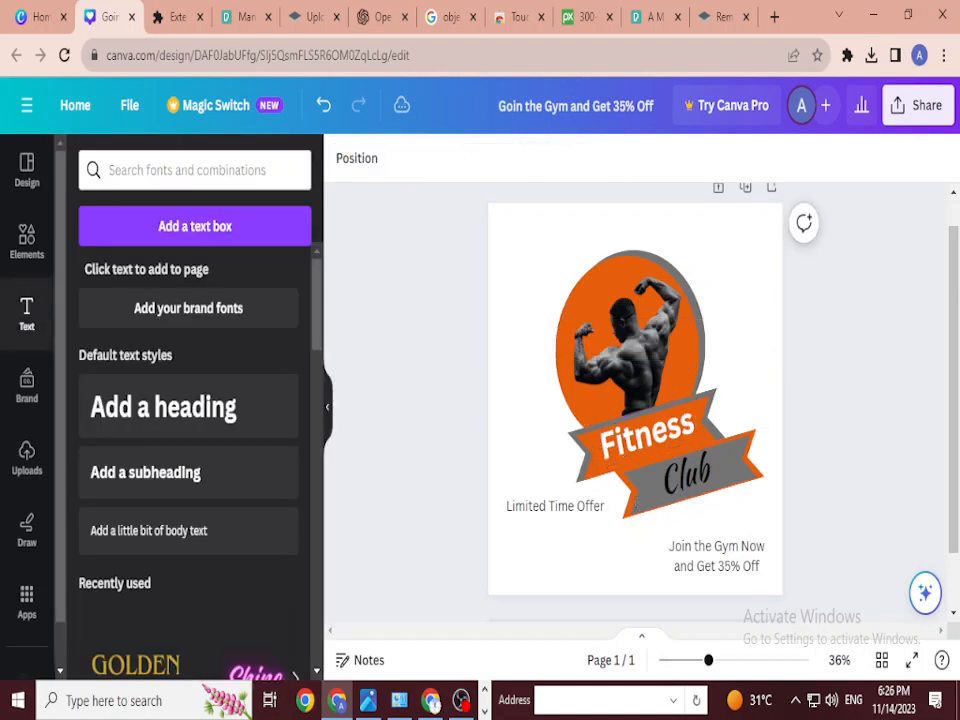
pyautogui.click(646, 432)
pyautogui.press('Down')
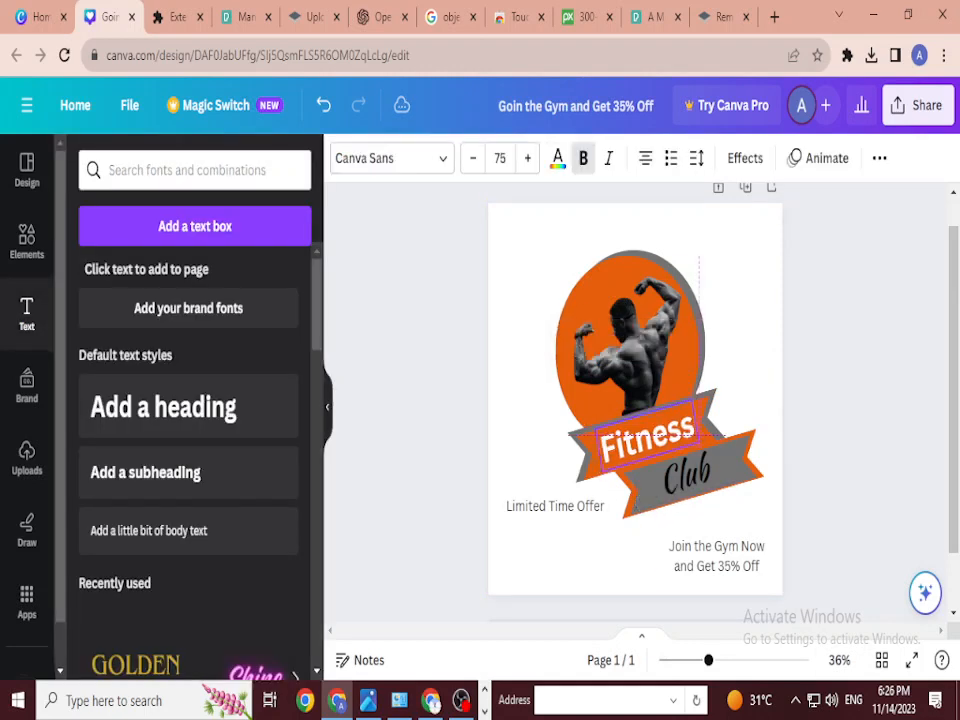
pyautogui.press('Escape')
pyautogui.click(646, 432)
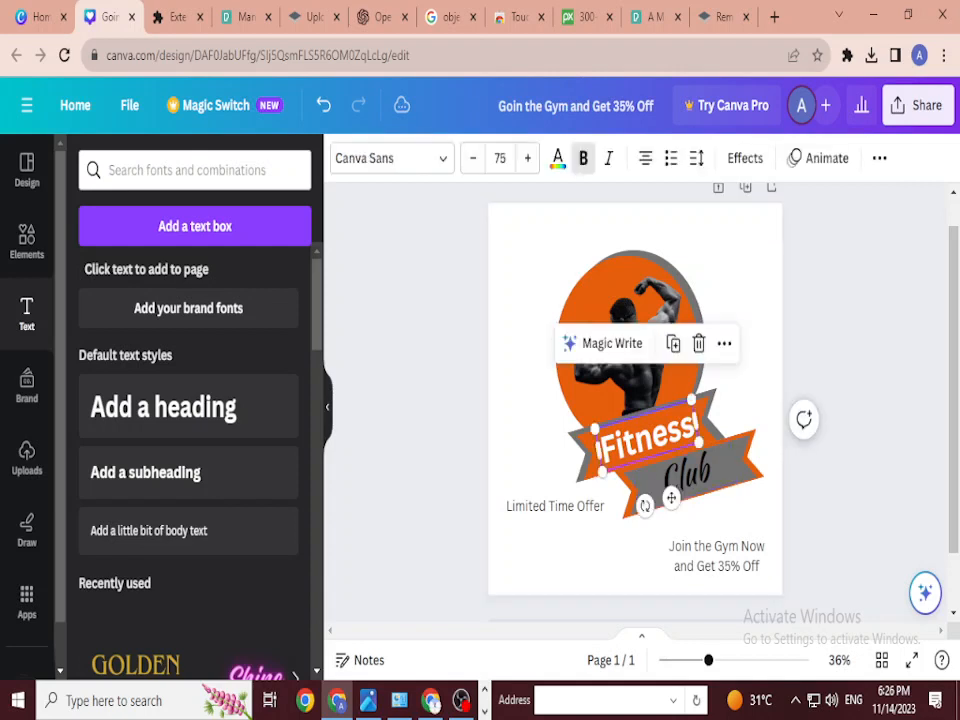
pyautogui.hotkey('ctrl', 'shift', '.')
pyautogui.hotkey('ctrl', 'shift', '.')
pyautogui.hotkey('ctrl', 'shift', '.')
pyautogui.hotkey('ctrl', 'shift', '.')
pyautogui.hotkey('ctrl', 'shift', '.')
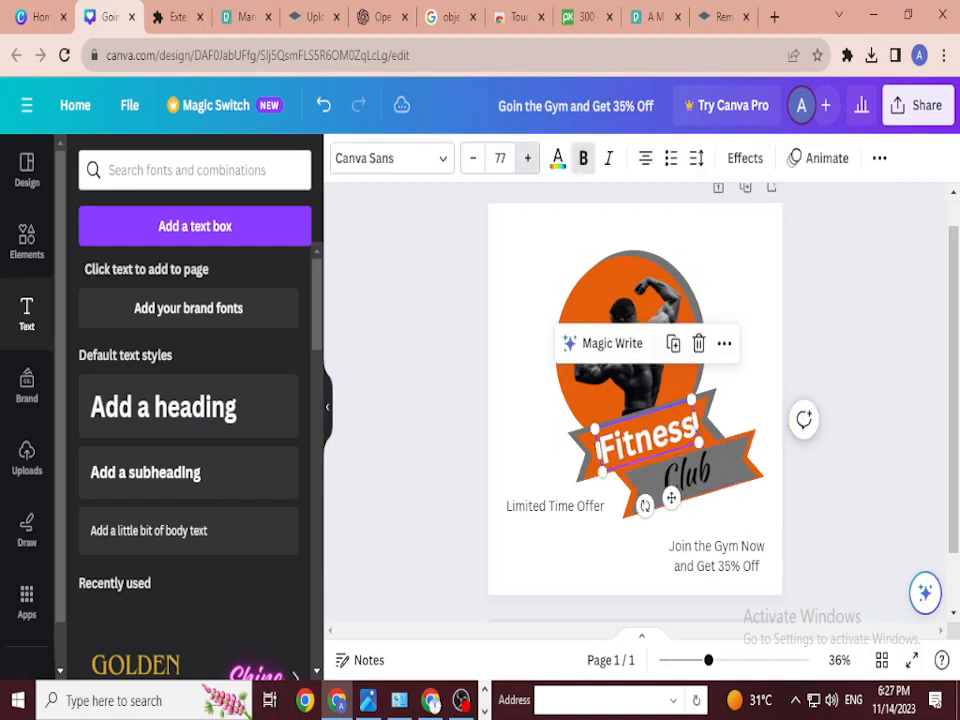
pyautogui.moveTo(699, 447); pyautogui.dragTo(706, 442)
# Step: In the bodybuilder photo's Adjust settings, warm the temperature to 20 and nudge the tint
pyautogui.rightClick(820, 210)
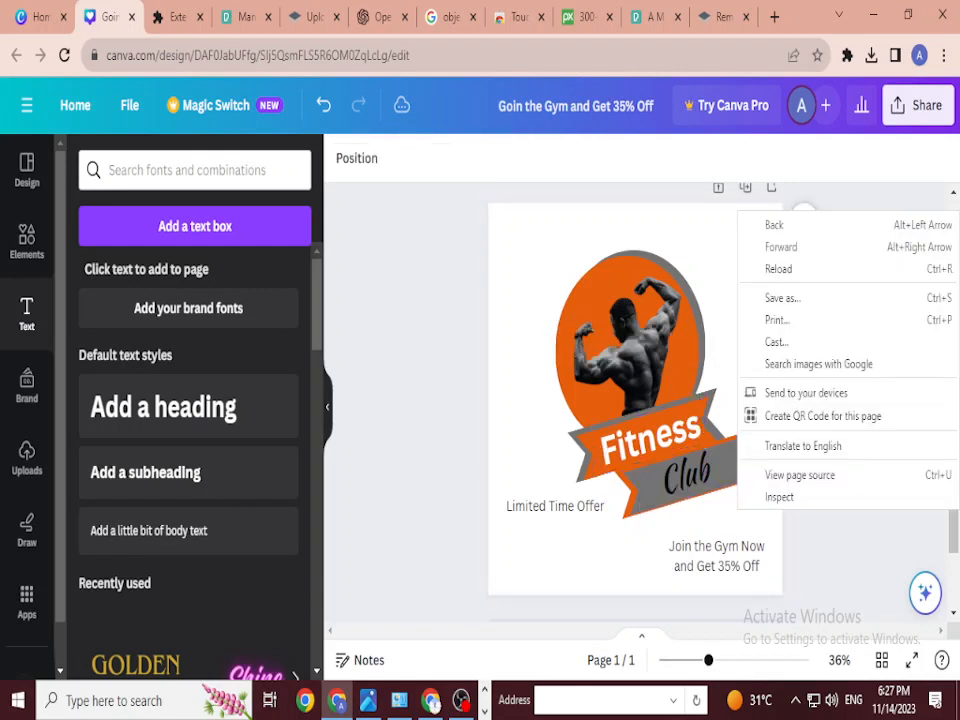
pyautogui.press('Escape')
pyautogui.click(625, 340)
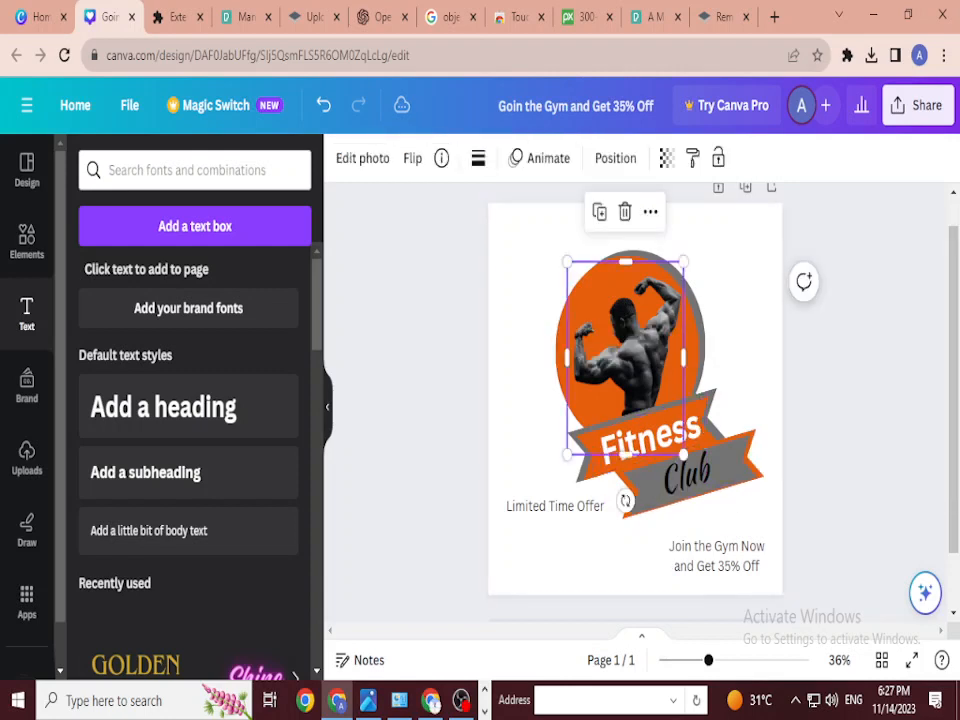
pyautogui.click(362, 158)
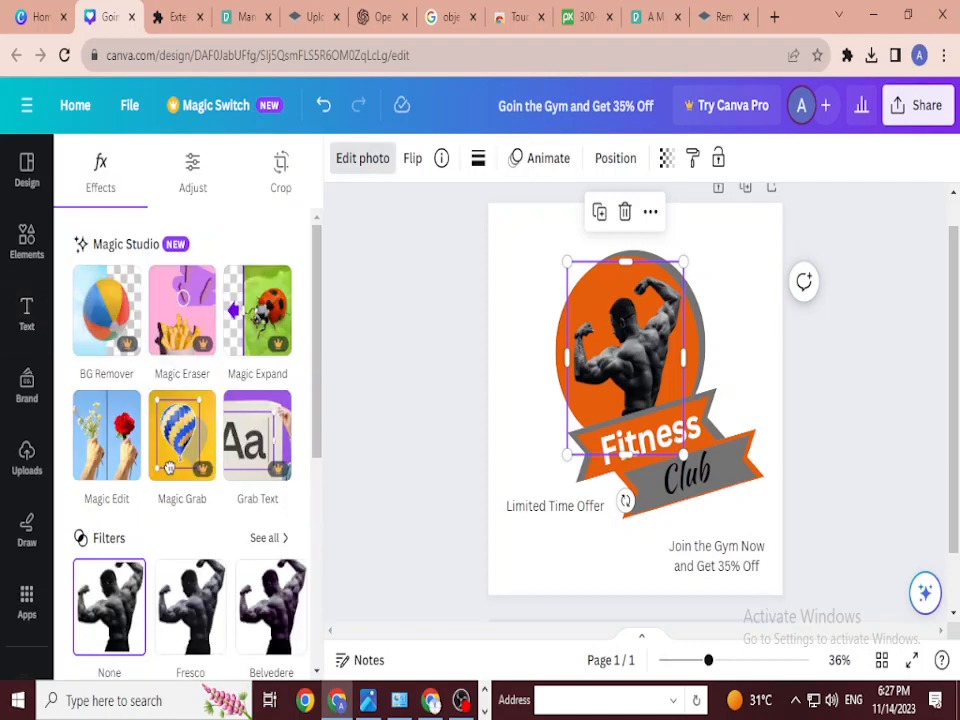
pyautogui.click(192, 172)
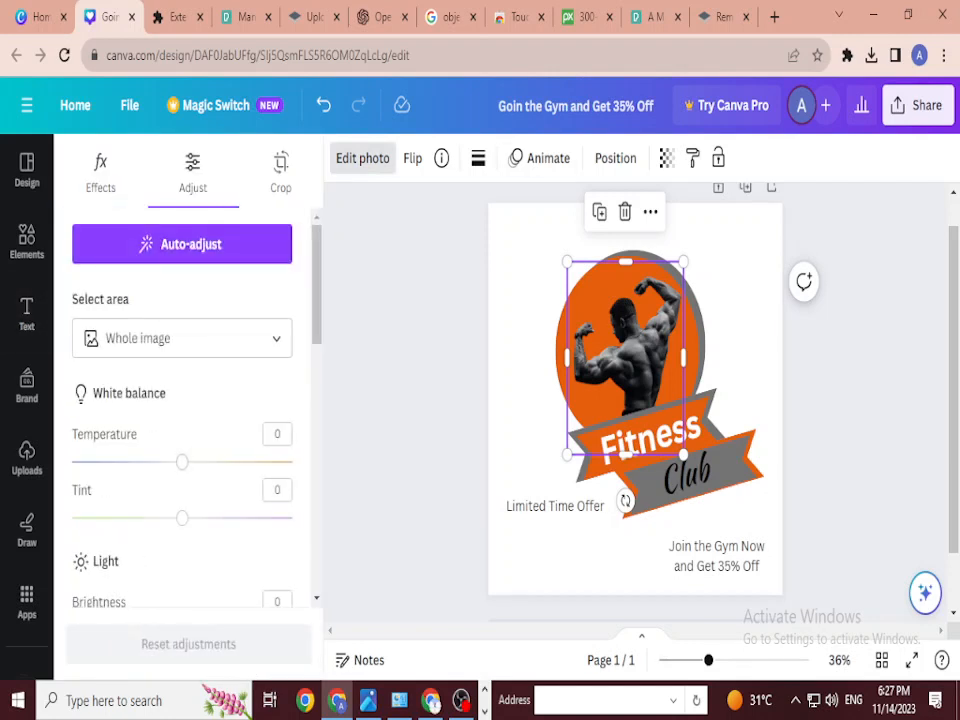
pyautogui.moveTo(182, 461); pyautogui.dragTo(203, 461)
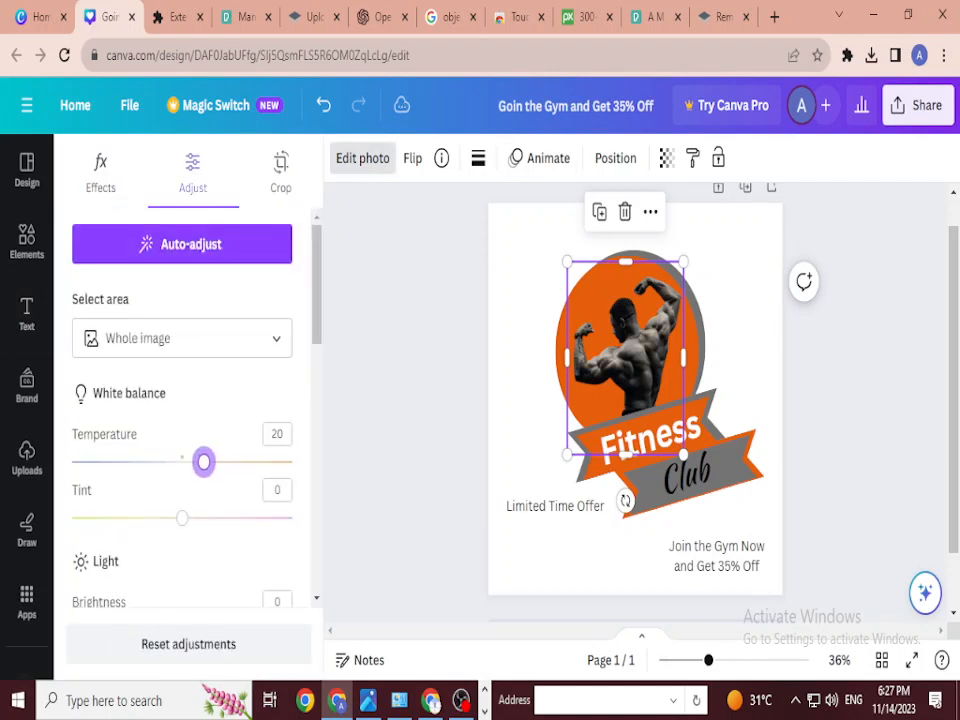
pyautogui.moveTo(182, 517); pyautogui.dragTo(240, 529)
# Step: Set brightness to 53 and contrast to -14, and slightly raise shadows and vibrance
pyautogui.scroll(-2, 186, 517)
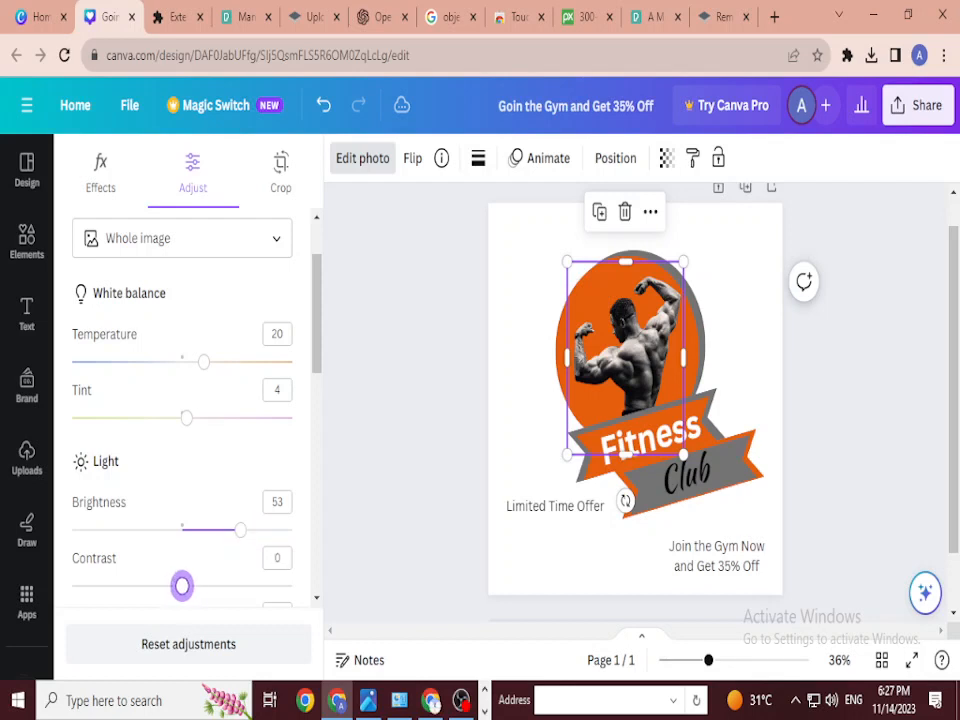
pyautogui.moveTo(182, 585)
pyautogui.mouseDown()
pyautogui.moveTo(208, 585)
pyautogui.moveTo(166, 585)
pyautogui.mouseUp()
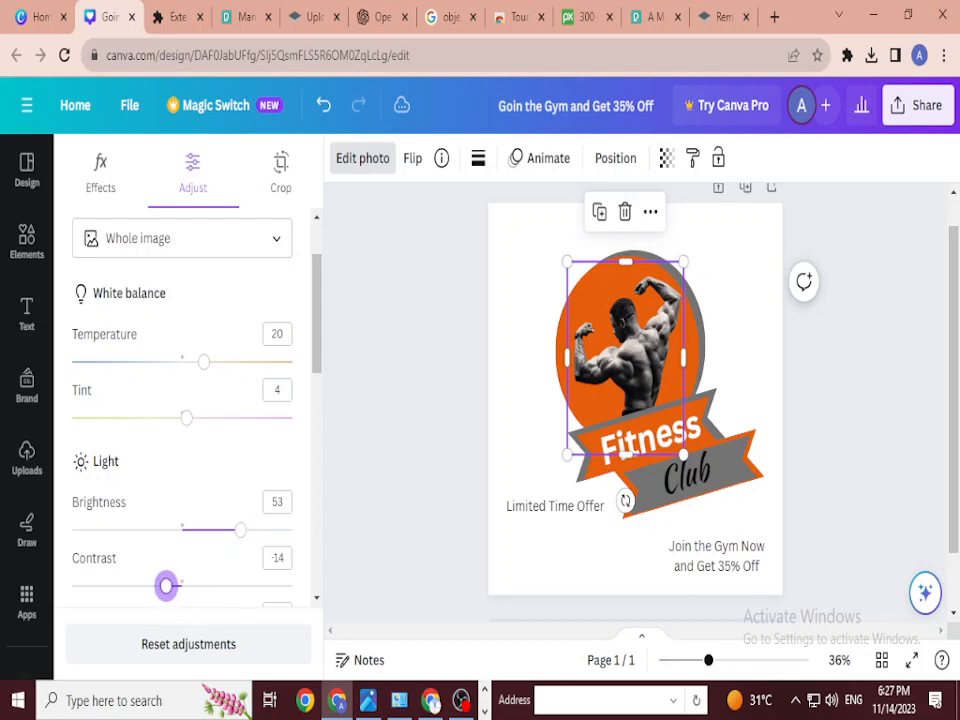
pyautogui.scroll(-3, 166, 585)
pyautogui.moveTo(182, 441)
pyautogui.mouseDown()
pyautogui.moveTo(219, 441)
pyautogui.moveTo(182, 441)
pyautogui.mouseUp()
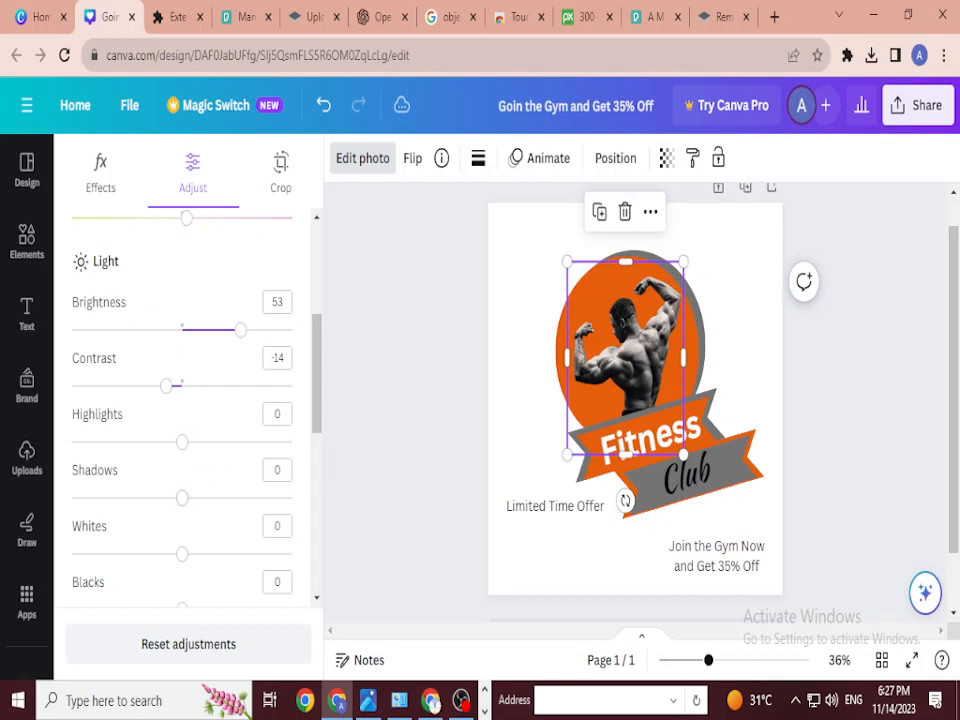
pyautogui.moveTo(182, 497)
pyautogui.mouseDown()
pyautogui.moveTo(209, 497)
pyautogui.moveTo(170, 497)
pyautogui.moveTo(189, 497)
pyautogui.mouseUp()
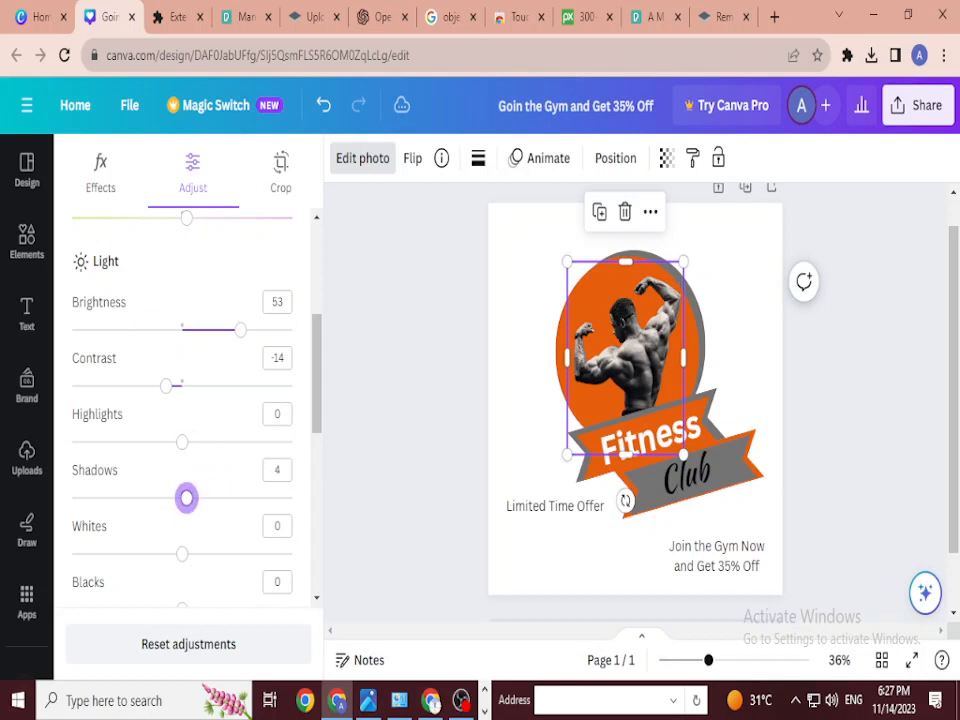
pyautogui.scroll(-3, 183, 420)
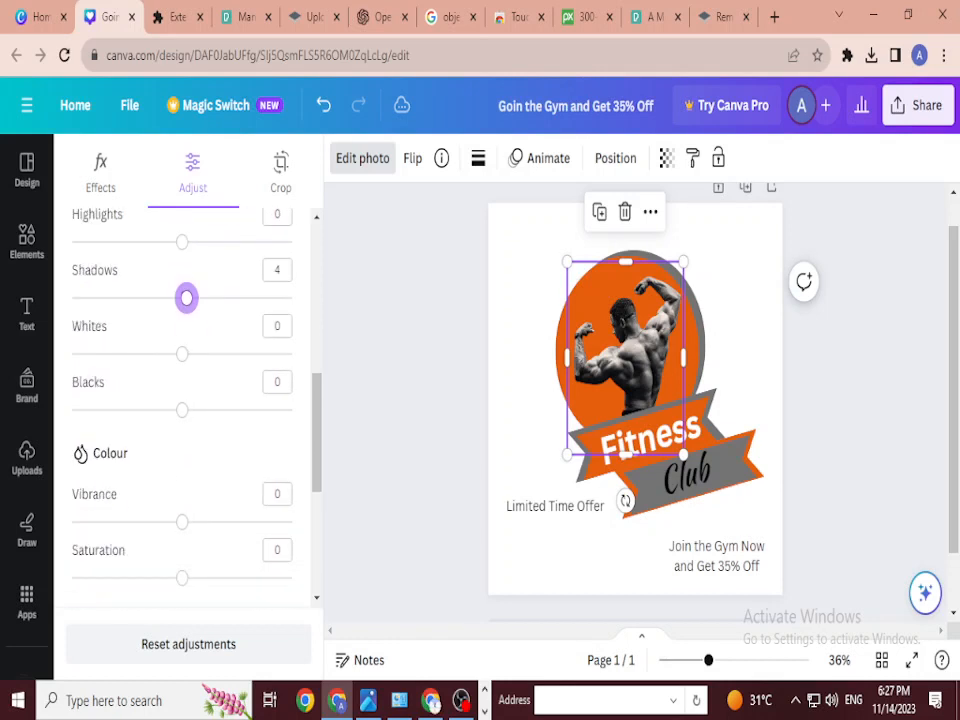
pyautogui.moveTo(182, 521); pyautogui.dragTo(197, 521)
pyautogui.click(27, 313)
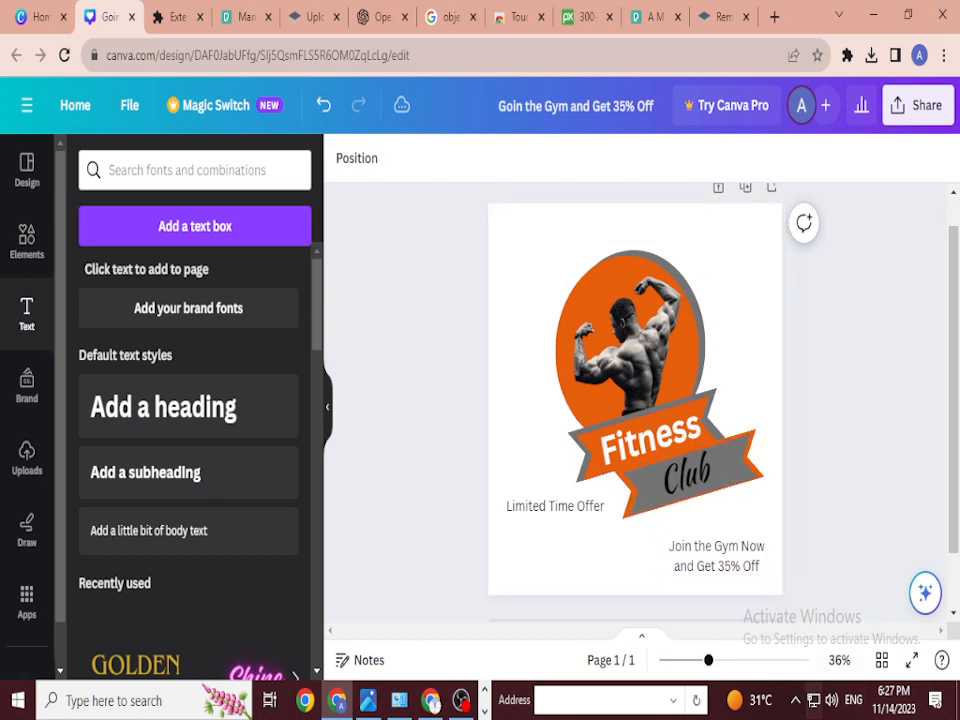
# Step: Narrow the 'Limited Time Offer' box to wrap onto two lines and shift it slightly right
pyautogui.click(716, 556)
pyautogui.click(555, 506)
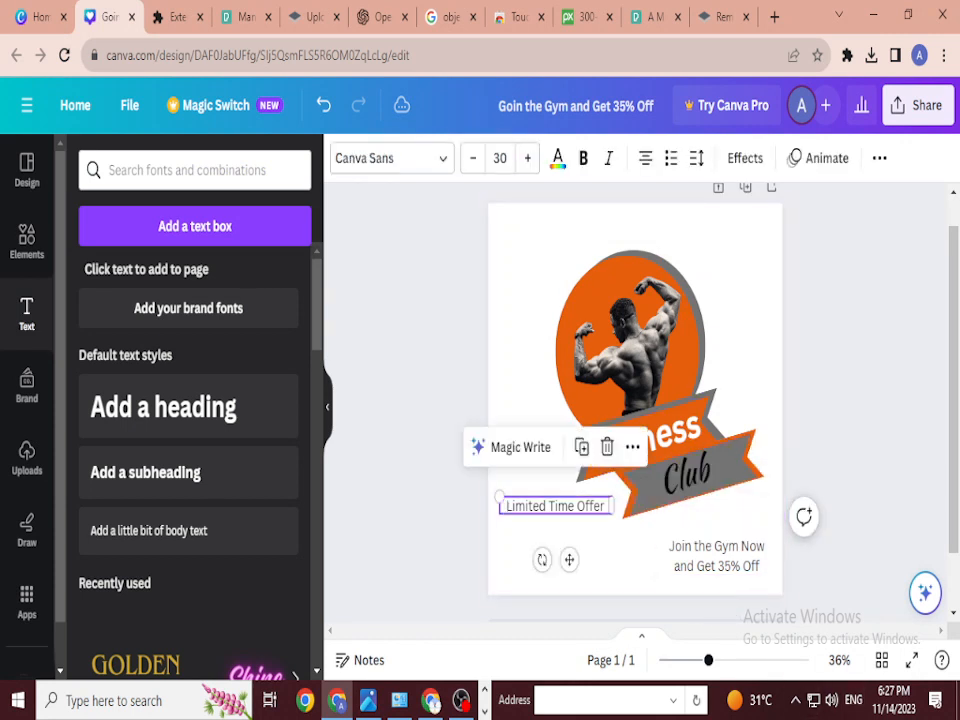
pyautogui.moveTo(612, 506); pyautogui.dragTo(555, 515)
pyautogui.click(620, 545)
pyautogui.press('Escape')
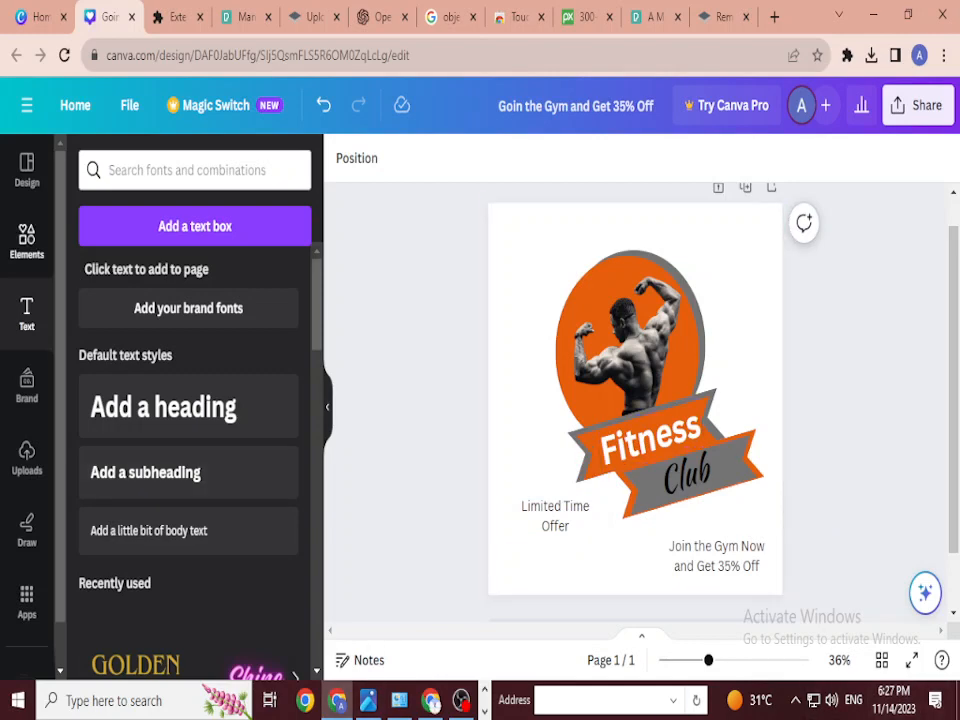
# Step: Drag the hexagon Fitness Club logo from Uploads onto the page
pyautogui.click(27, 388)
pyautogui.click(27, 458)
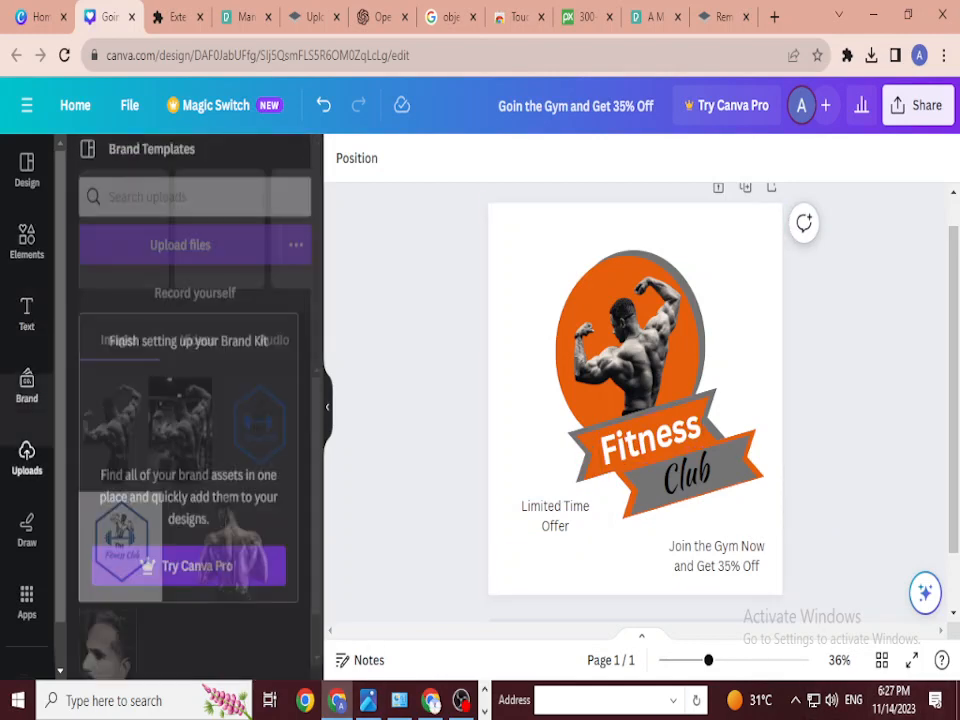
pyautogui.moveTo(259, 398); pyautogui.dragTo(474, 234)
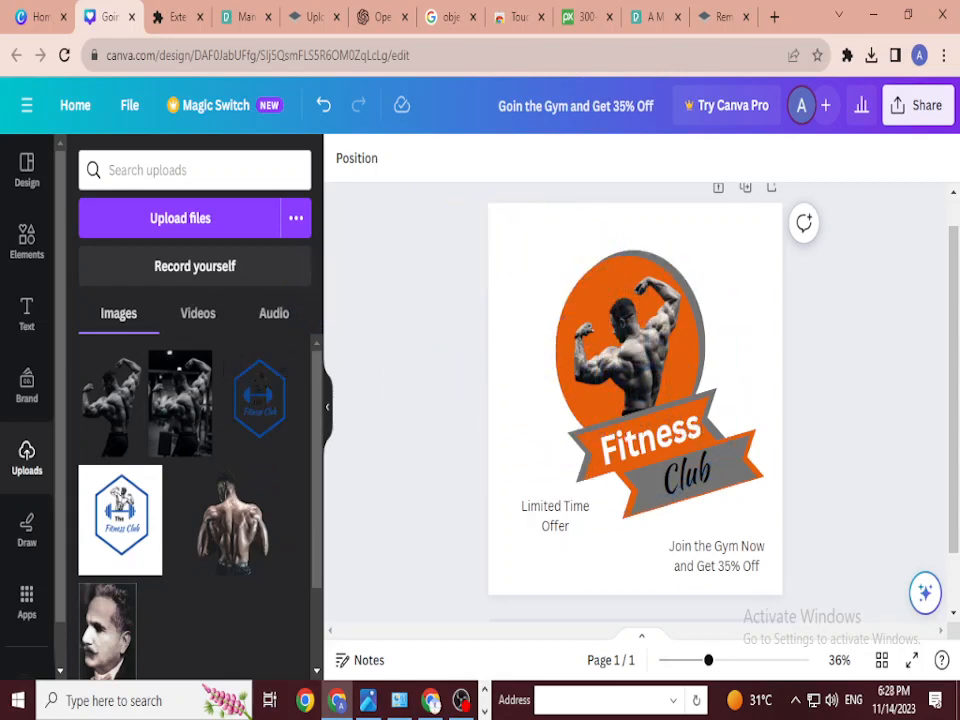
pyautogui.click(327, 406)
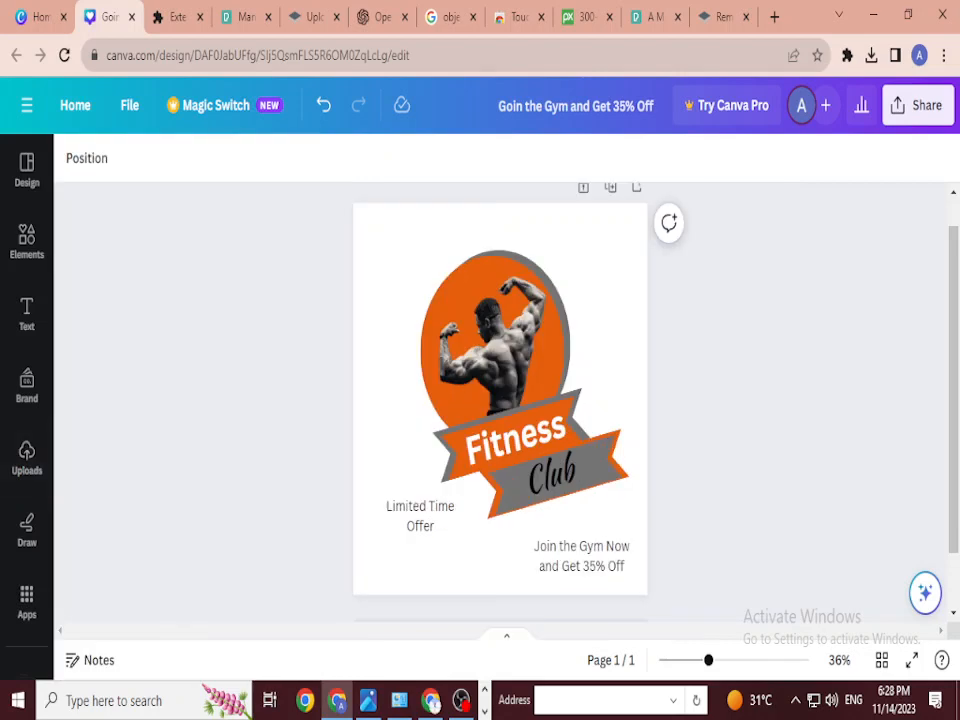
# Step: Add the hexagon logo again, shrink it small, and move it to the top-left corner
pyautogui.click(27, 314)
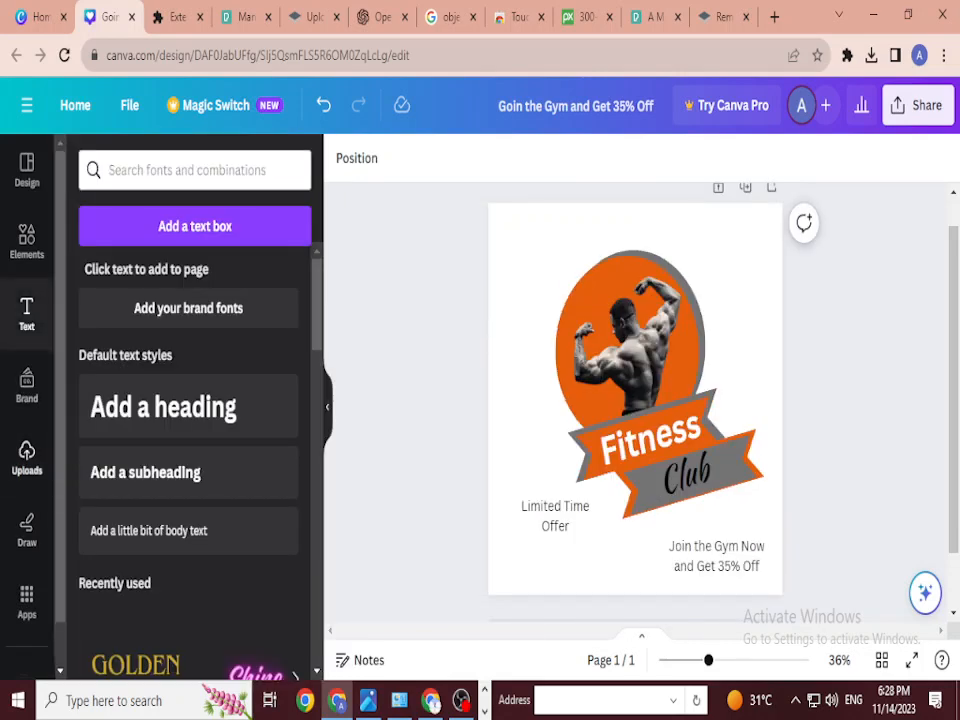
pyautogui.click(27, 458)
pyautogui.click(260, 398)
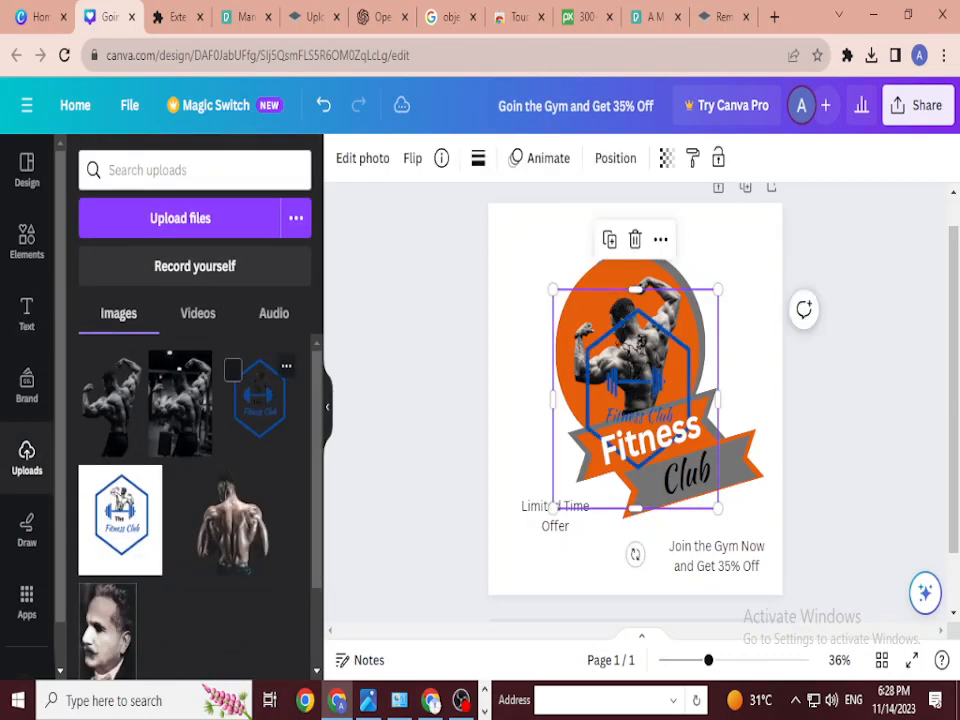
pyautogui.moveTo(717, 289); pyautogui.dragTo(626, 415)
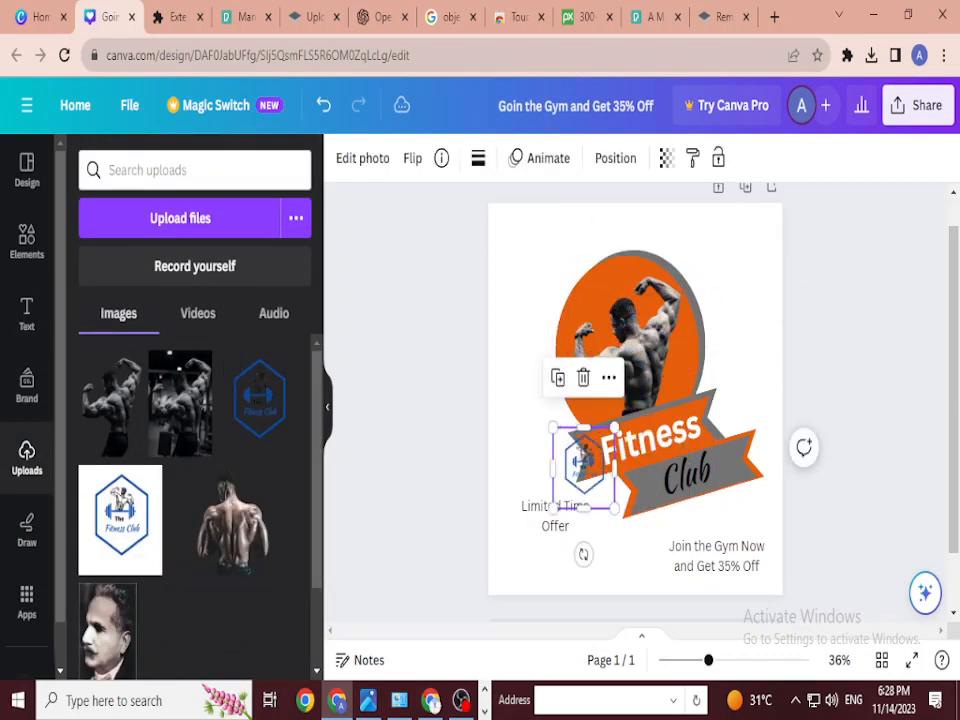
pyautogui.moveTo(590, 460); pyautogui.dragTo(517, 243)
pyautogui.press('Escape')
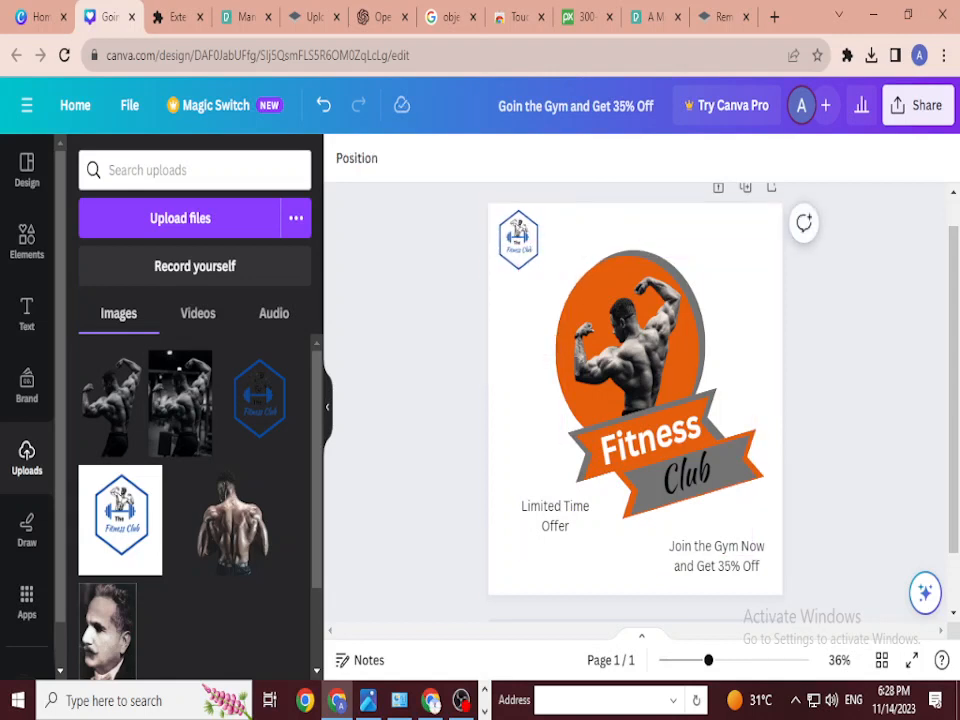
# Step: Enlarge the corner logo slightly and nudge it into position
pyautogui.click(518, 242)
pyautogui.moveTo(548, 284); pyautogui.dragTo(555, 293)
pyautogui.moveTo(522, 248); pyautogui.dragTo(518, 248)
pyautogui.press('Escape')
pyautogui.moveTo(518, 242)
pyautogui.mouseDown()
pyautogui.moveTo(589, 301)
pyautogui.moveTo(522, 242)
pyautogui.mouseUp()
# Step: Undo the logo becoming the background, then reposition and slightly shrink the top-left logo
pyautogui.rightClick(522, 242)
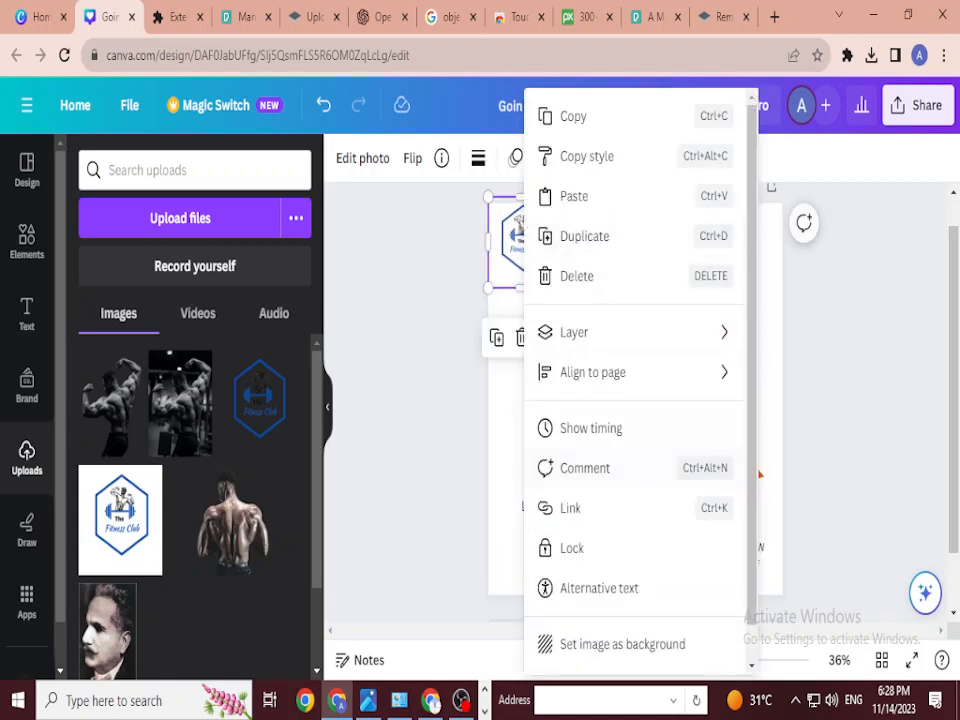
pyautogui.press('Delete')
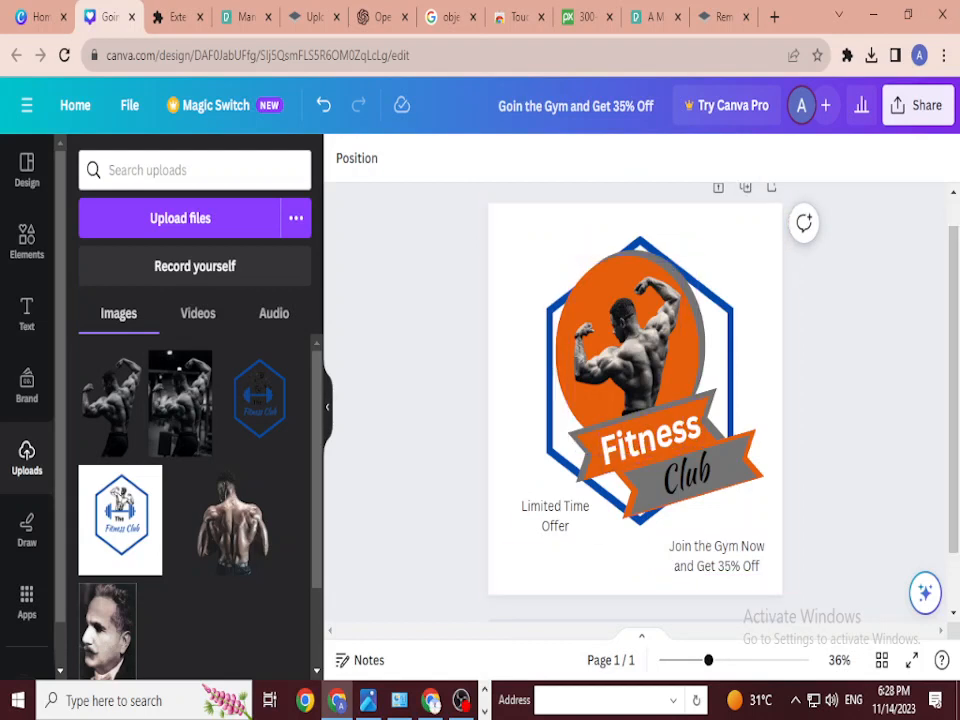
pyautogui.hotkey('ctrl', 'z')
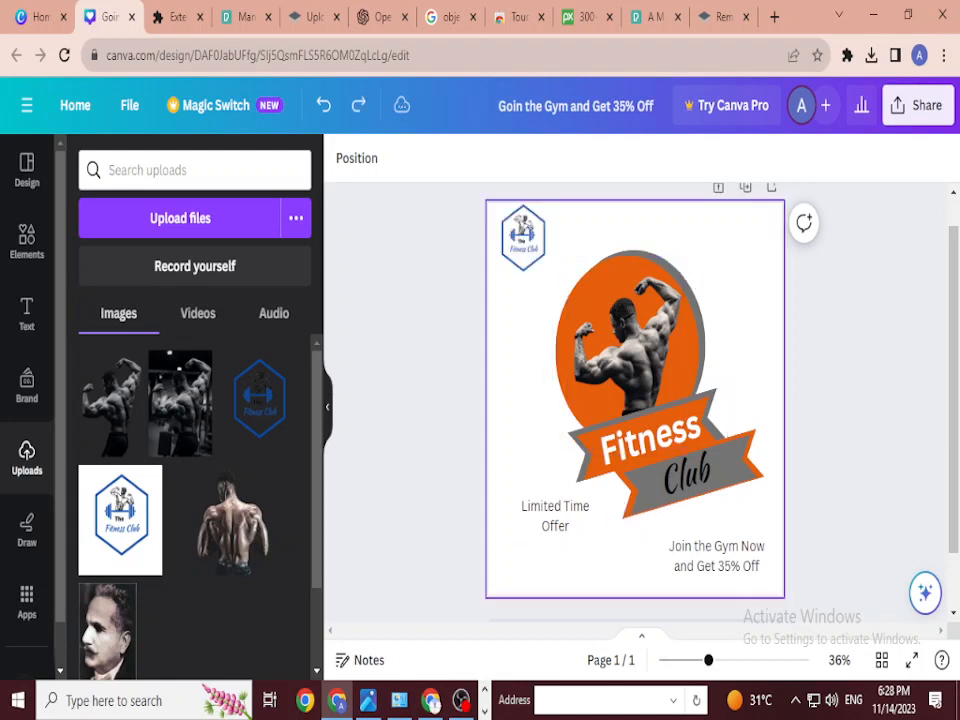
pyautogui.moveTo(522, 242); pyautogui.dragTo(523, 261)
pyautogui.moveTo(556, 216); pyautogui.dragTo(546, 229)
pyautogui.press('Escape')
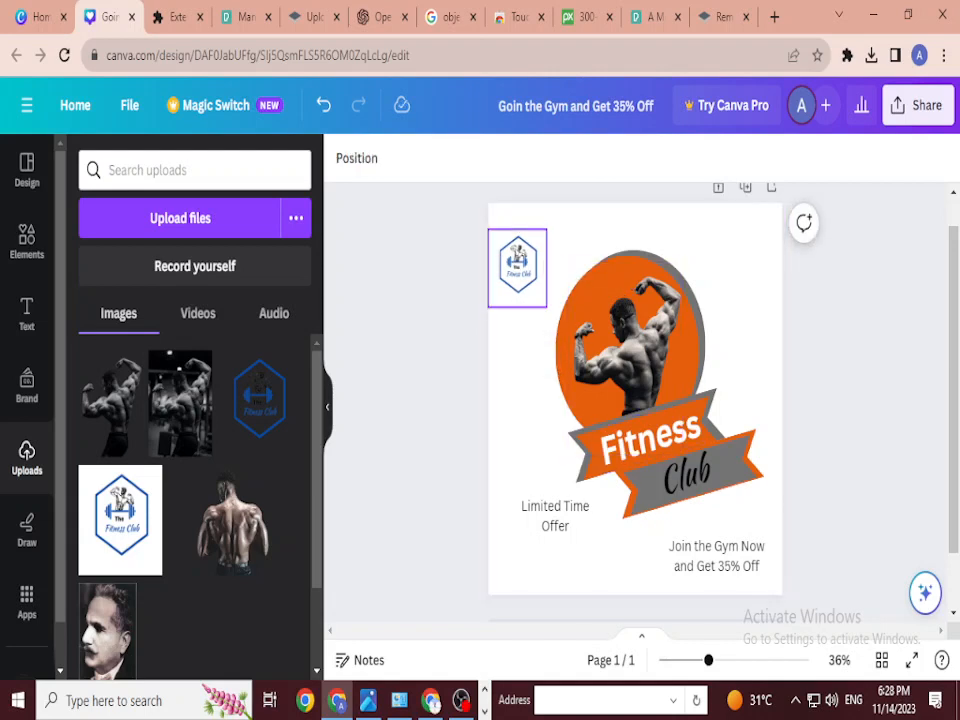
pyautogui.click(517, 267)
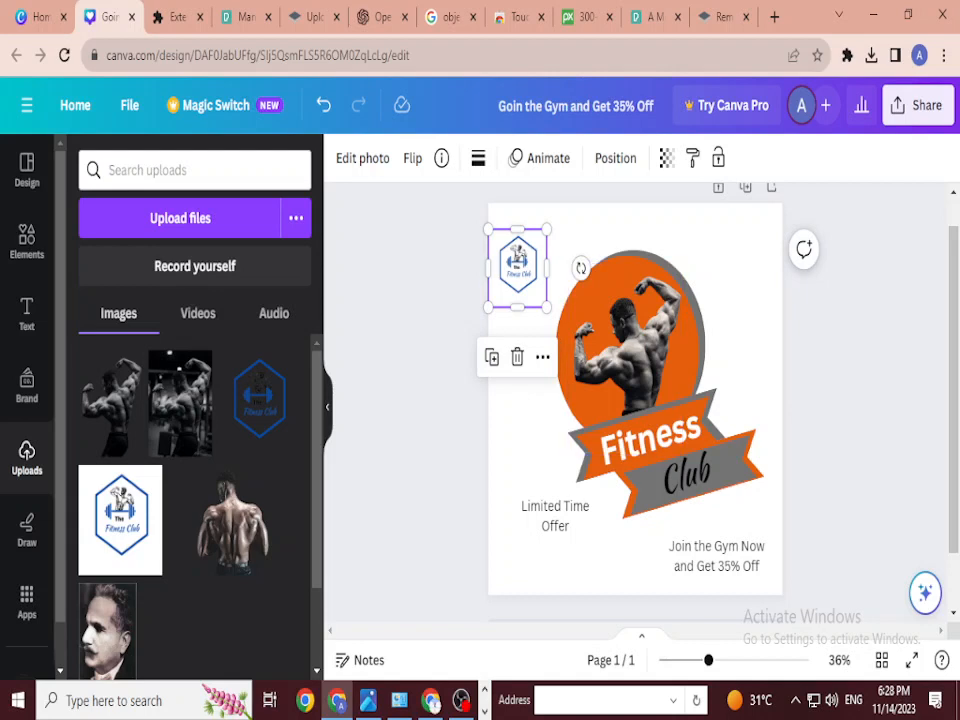
# Step: Deselect the logo and preview the poster full screen, then exit the preview
pyautogui.press('Escape')
pyautogui.click(911, 660)
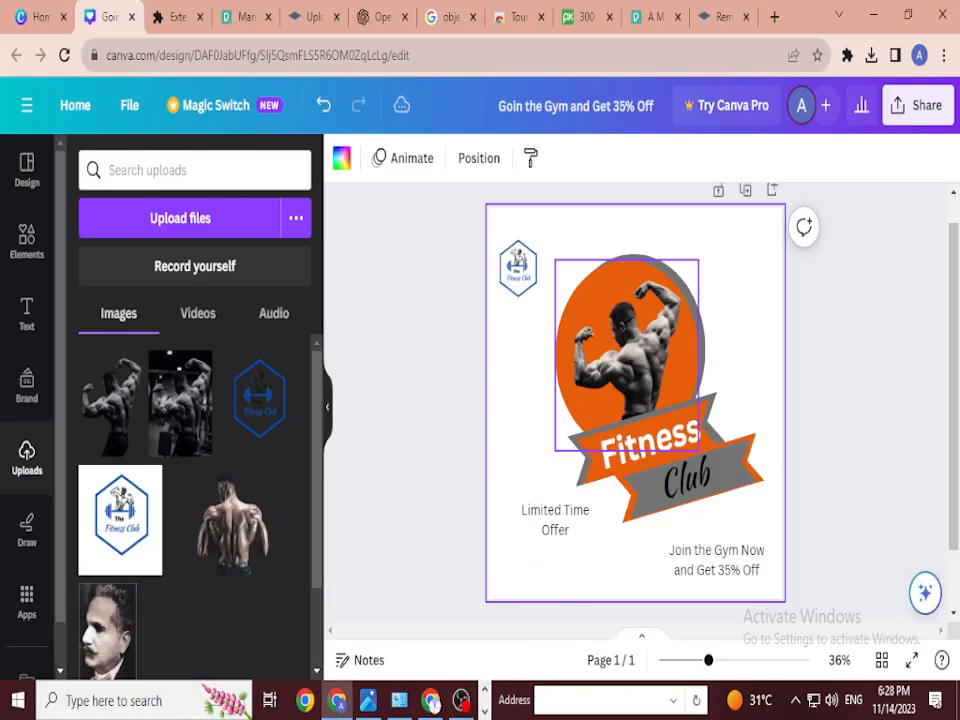
pyautogui.press('Escape')
pyautogui.press('Escape')
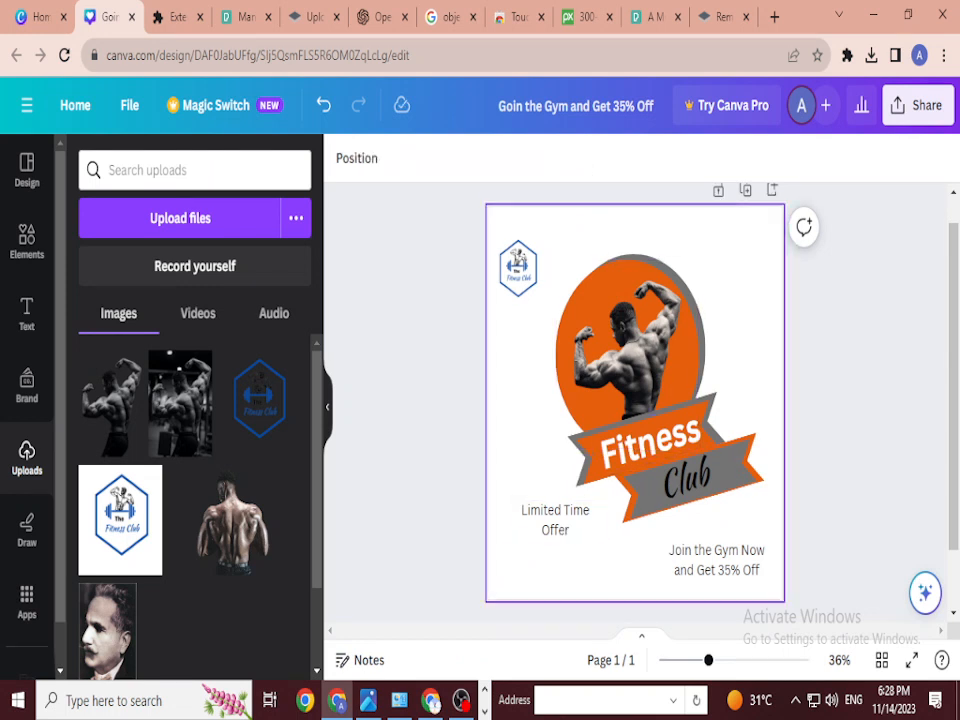
# Step: Change the Limited Time Offer text's font to Sanchez
pyautogui.click(555, 520)
pyautogui.click(391, 158)
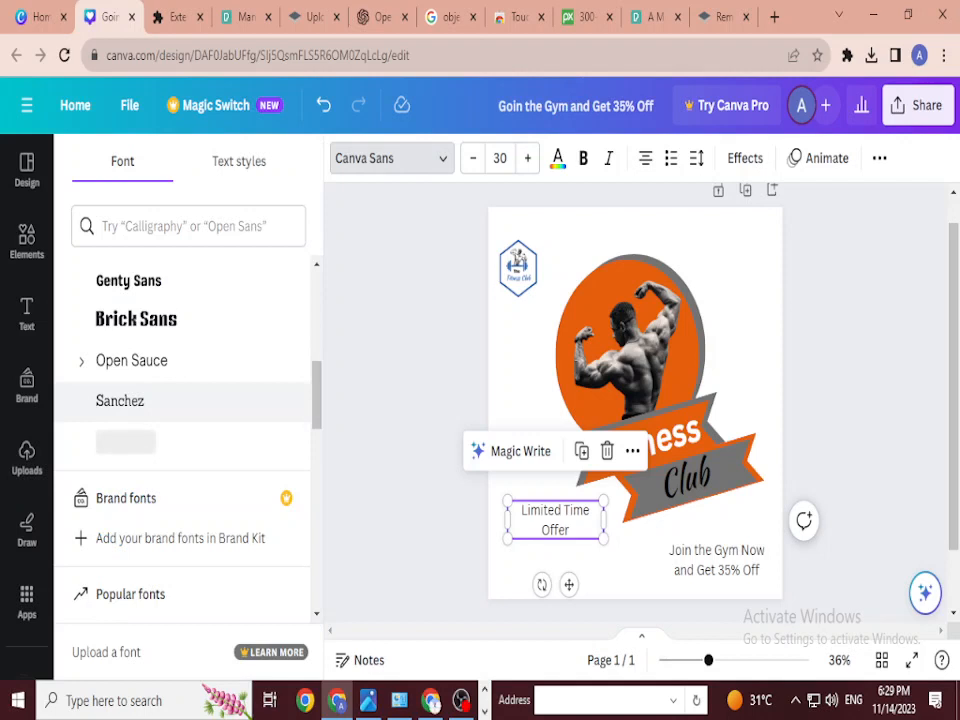
pyautogui.click(150, 400)
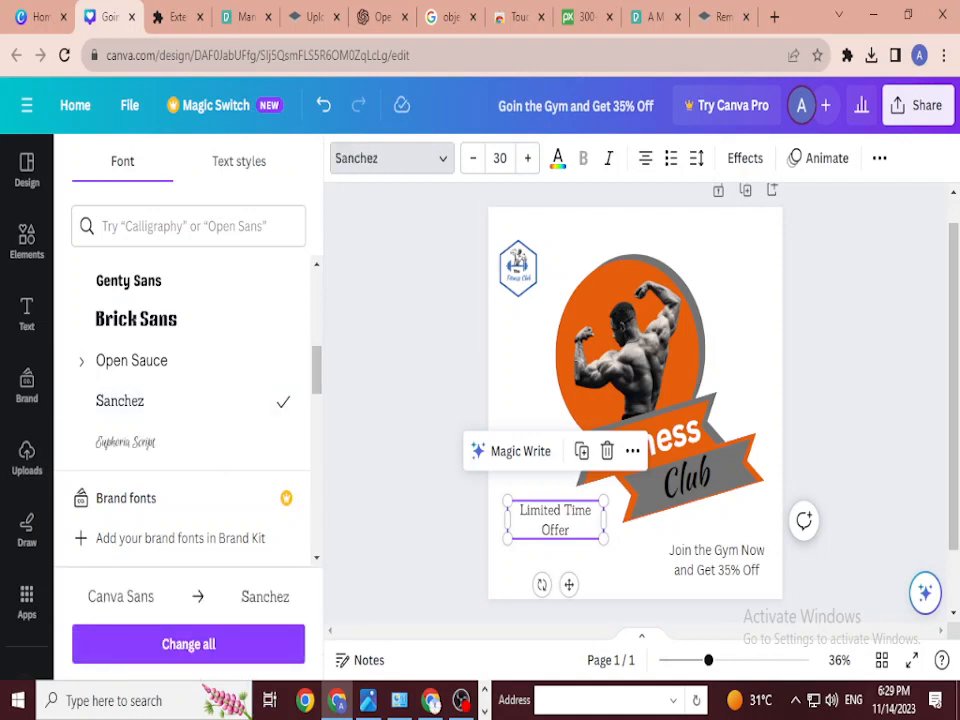
# Step: Make the Join the Gym Now text bold with Ctrl+B
pyautogui.click(716, 560)
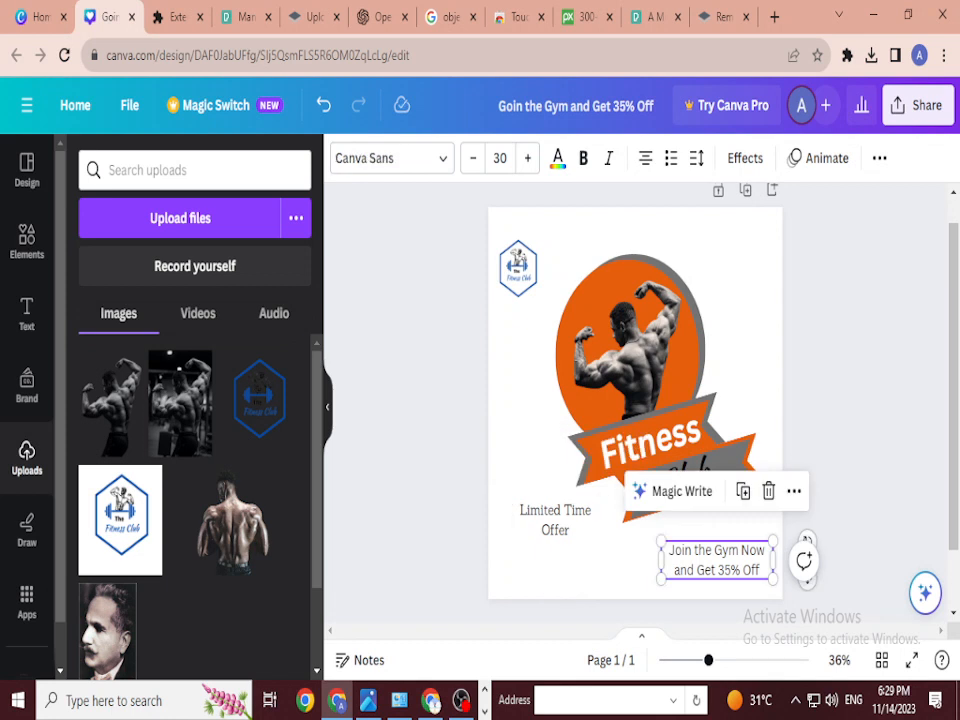
pyautogui.hotkey('ctrl', 'b')
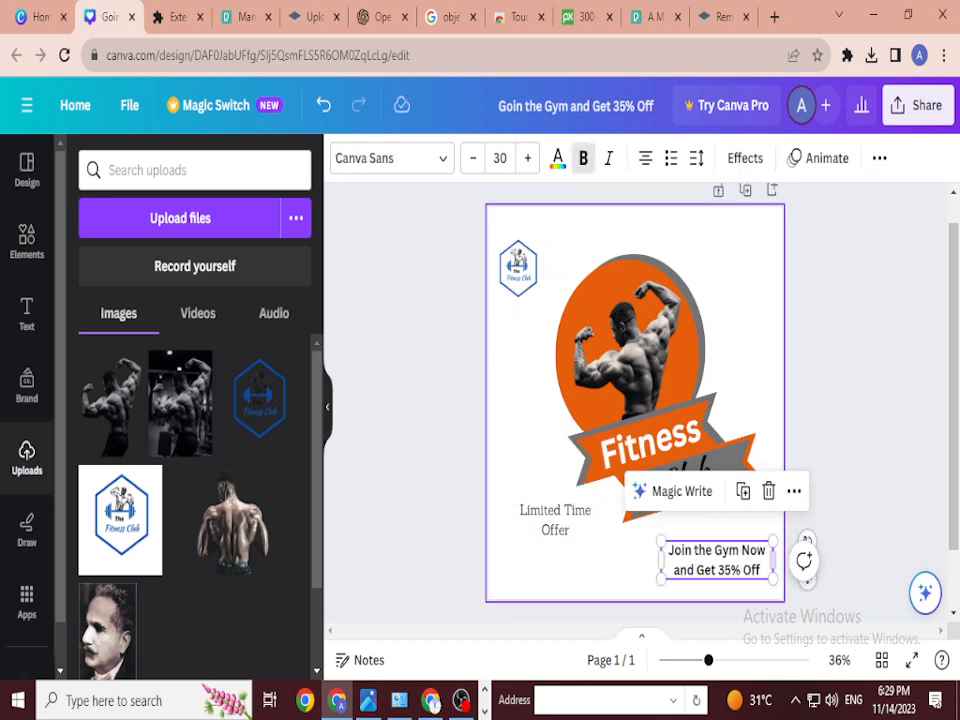
pyautogui.click(555, 520)
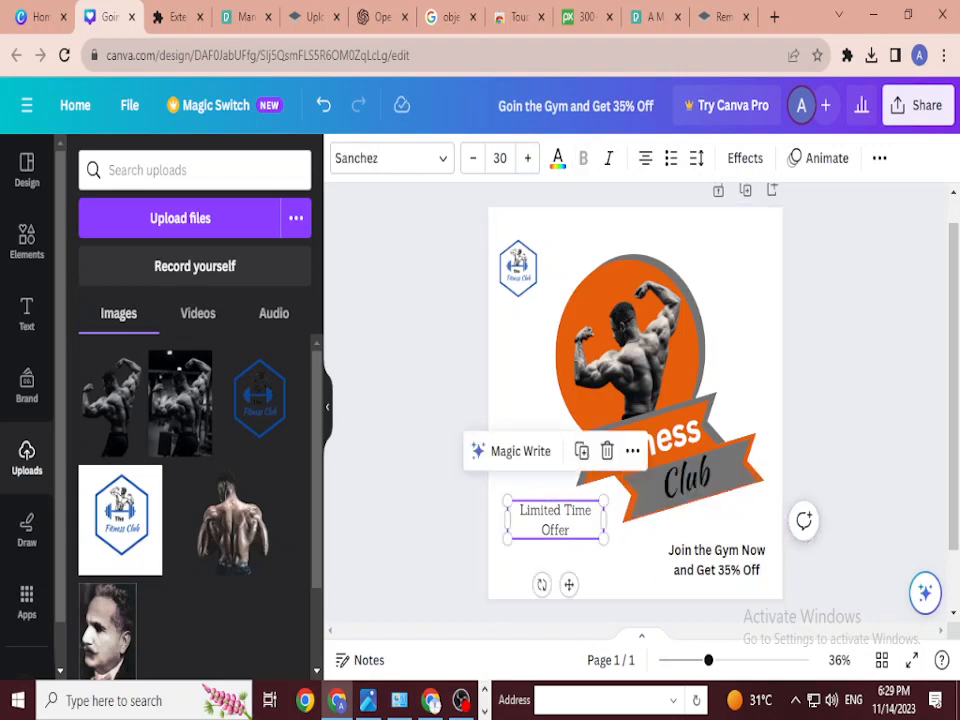
pyautogui.click(630, 560)
pyautogui.click(555, 520)
pyautogui.click(630, 560)
pyautogui.click(555, 520)
pyautogui.click(716, 560)
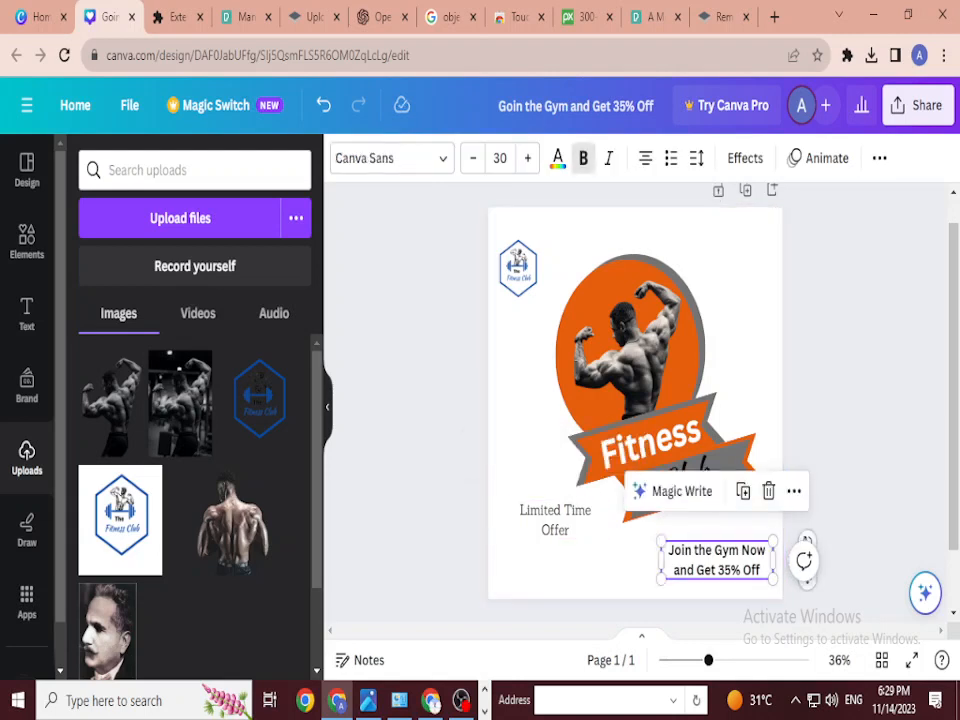
# Step: Copy the bold Canva Sans style onto Limited Time Offer and nudge it slightly lower
pyautogui.click(879, 158)
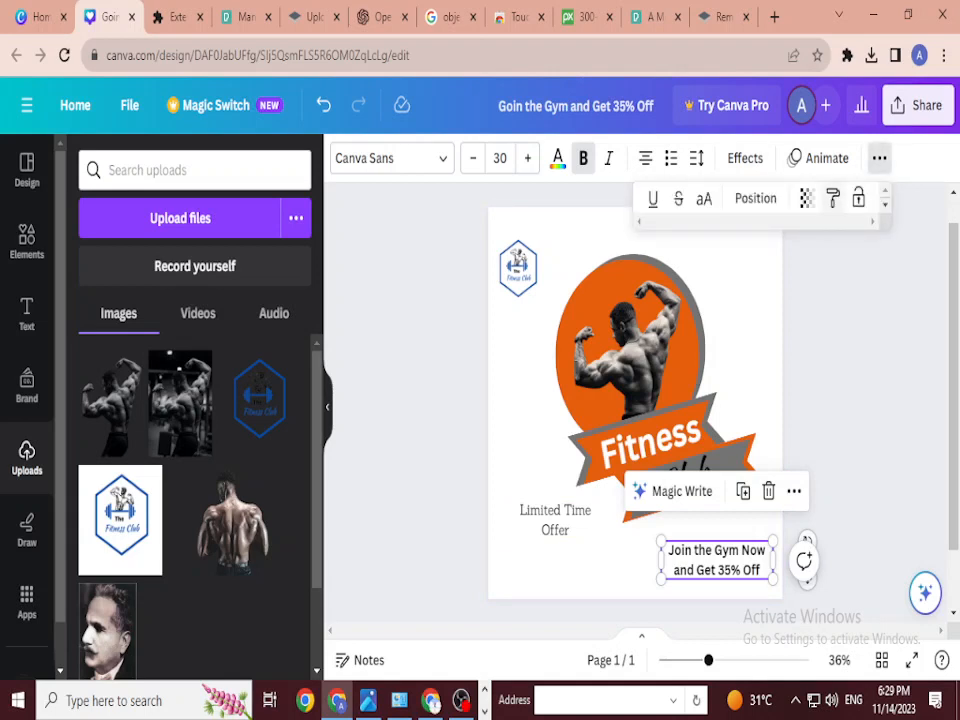
pyautogui.click(832, 198)
pyautogui.click(555, 520)
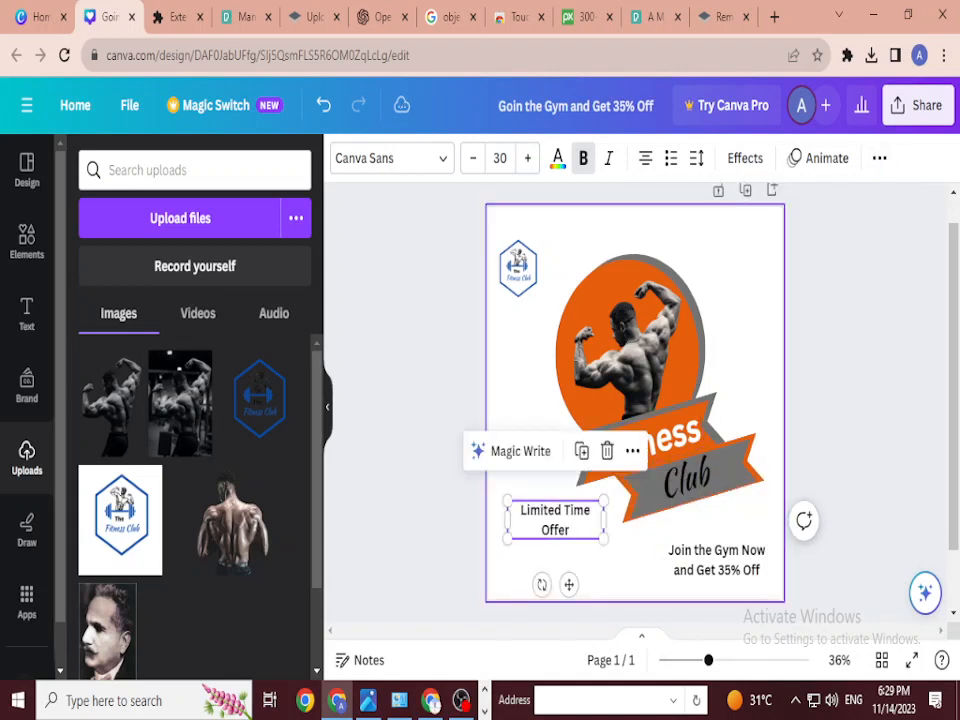
pyautogui.moveTo(555, 520); pyautogui.dragTo(547, 522)
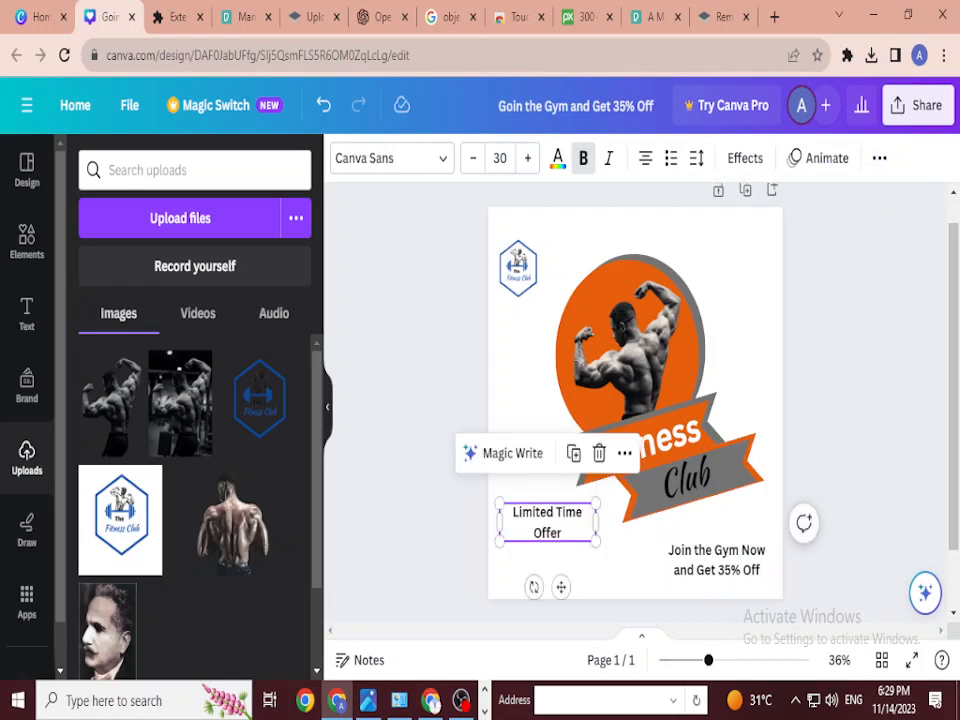
pyautogui.press('Escape')
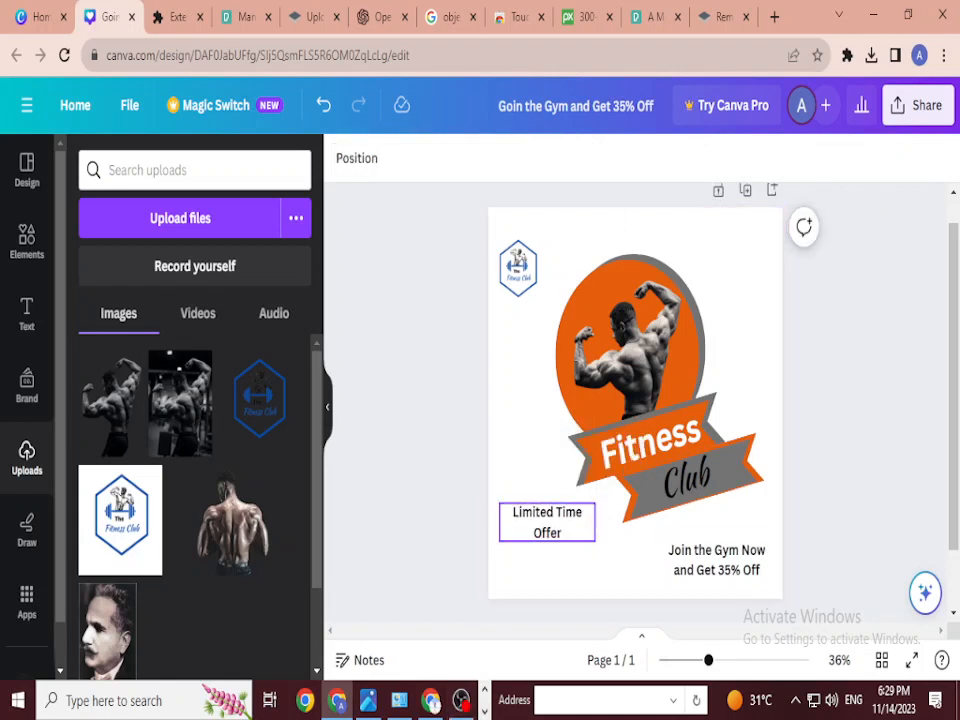
pyautogui.moveTo(547, 522)
pyautogui.mouseDown()
pyautogui.moveTo(555, 523)
pyautogui.moveTo(547, 533)
pyautogui.moveTo(547, 524)
pyautogui.mouseUp()
pyautogui.click(716, 560)
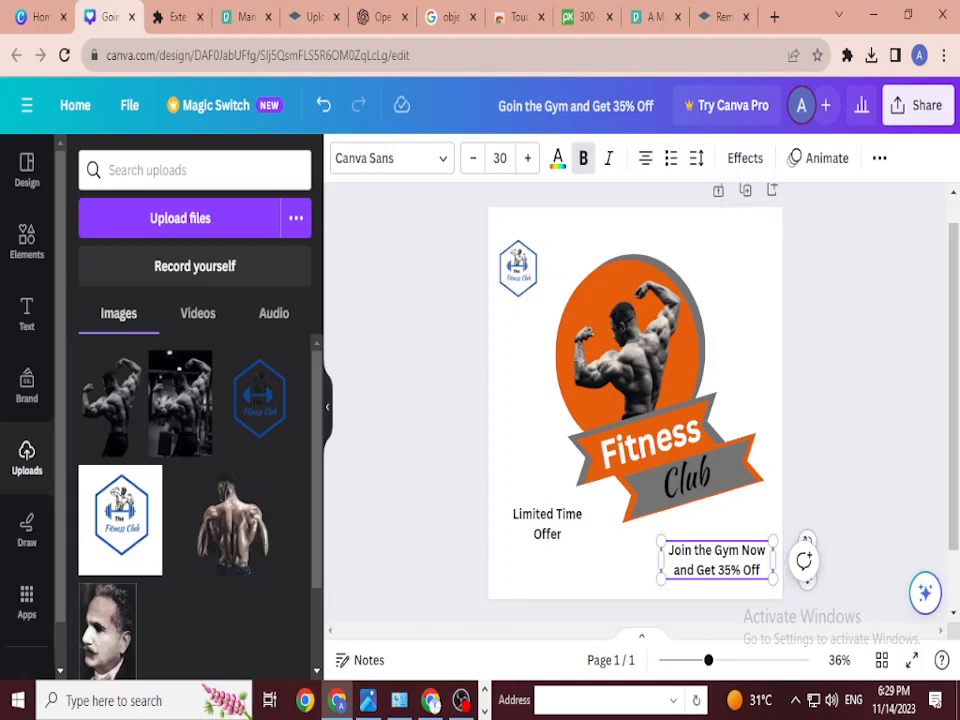
# Step: Duplicate the offer text below the original and trim the copy to 'Get 35% Off'
pyautogui.moveTo(716, 560); pyautogui.dragTo(716, 543)
pyautogui.hotkey('ctrl', 'd')
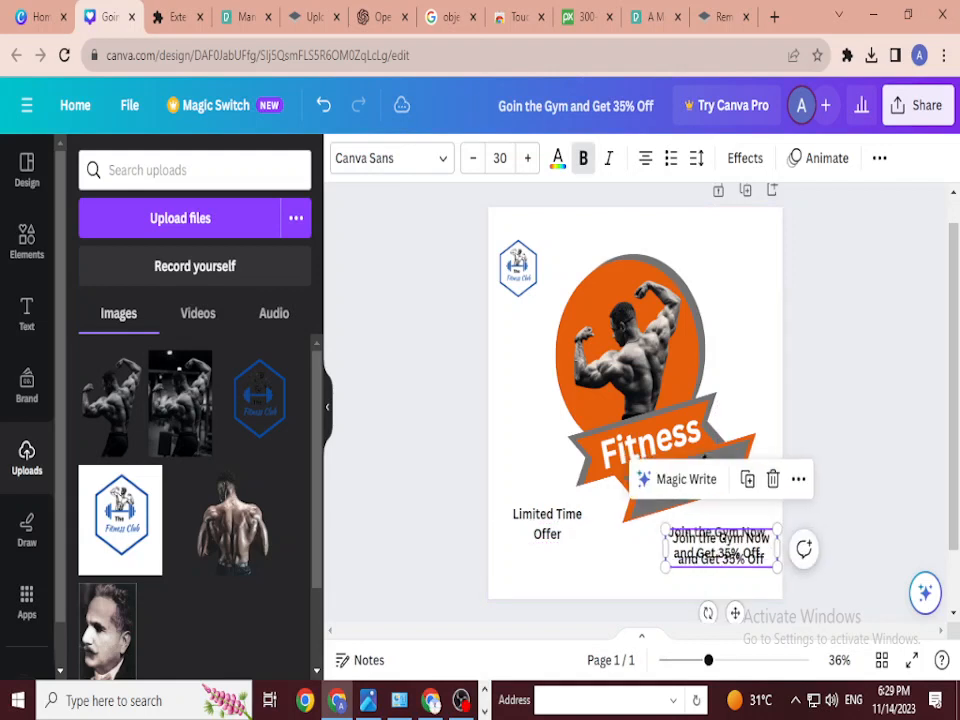
pyautogui.click(690, 530)
pyautogui.press('Escape')
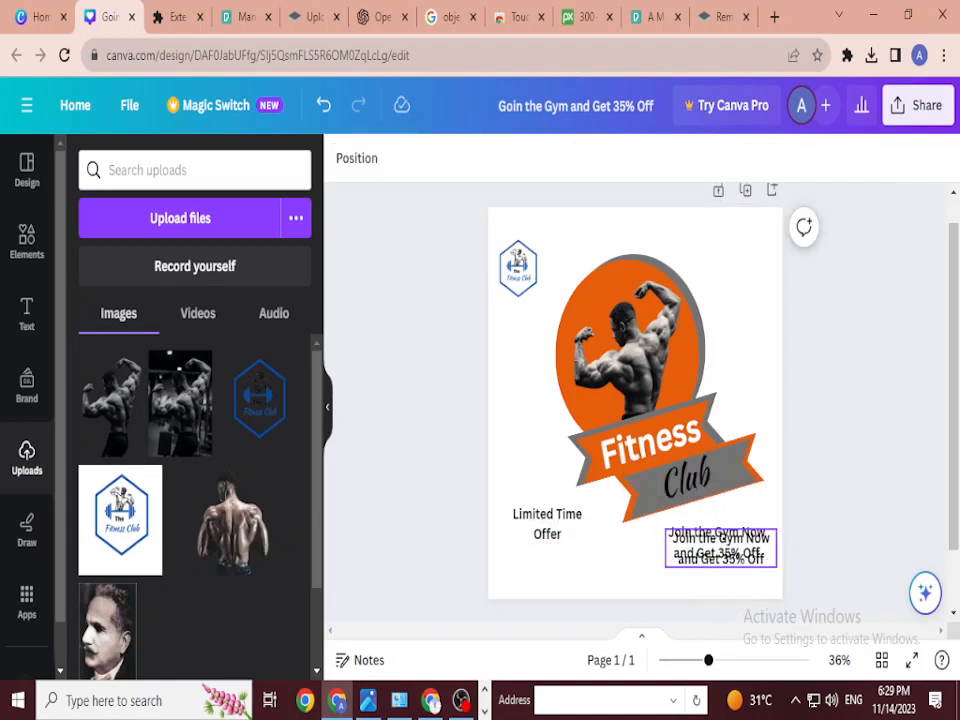
pyautogui.moveTo(720, 548); pyautogui.dragTo(725, 580)
pyautogui.doubleClick(725, 580)
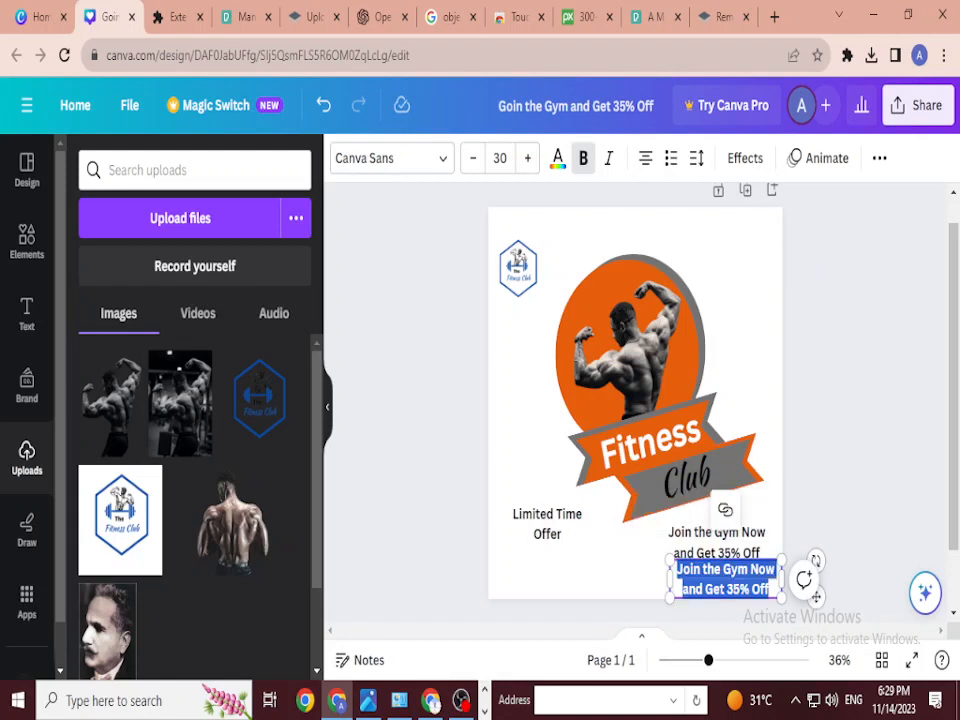
pyautogui.moveTo(690, 569); pyautogui.dragTo(704, 589)
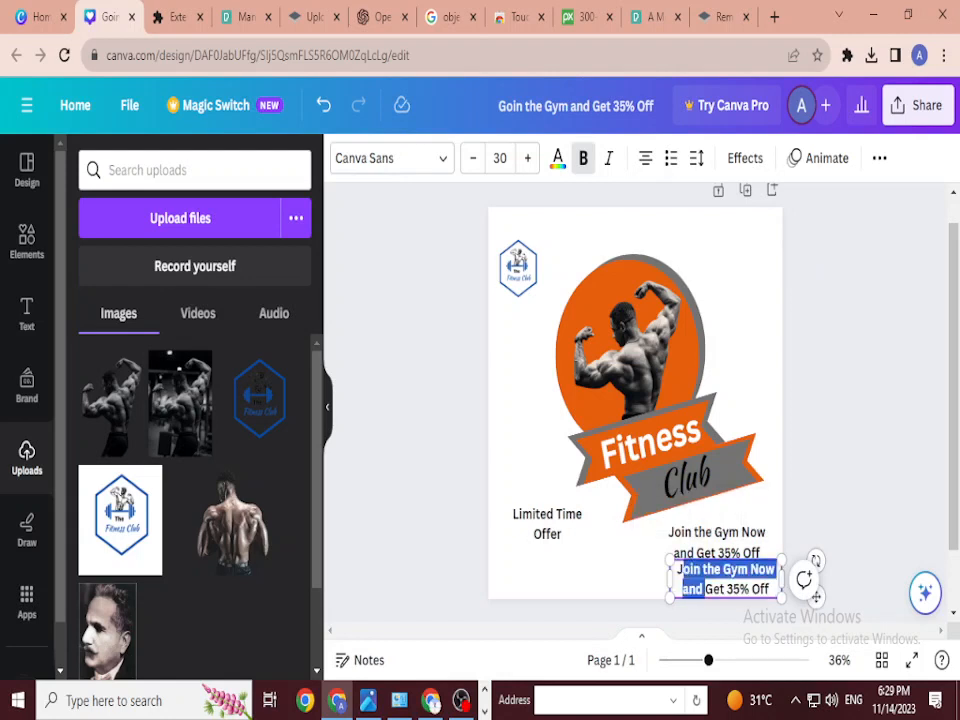
pyautogui.press('BackSpace')
# Step: Trim the upper text to 'Join the Gym Now' and place Get 35% Off beneath it
pyautogui.click(716, 542)
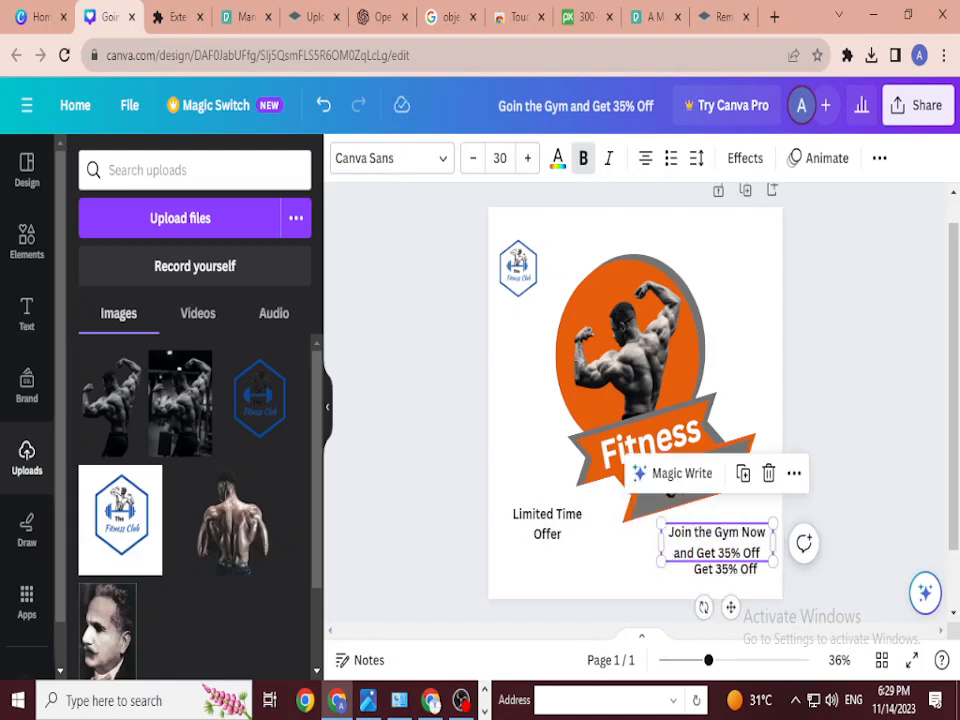
pyautogui.moveTo(696, 553); pyautogui.dragTo(762, 553)
pyautogui.press('BackSpace')
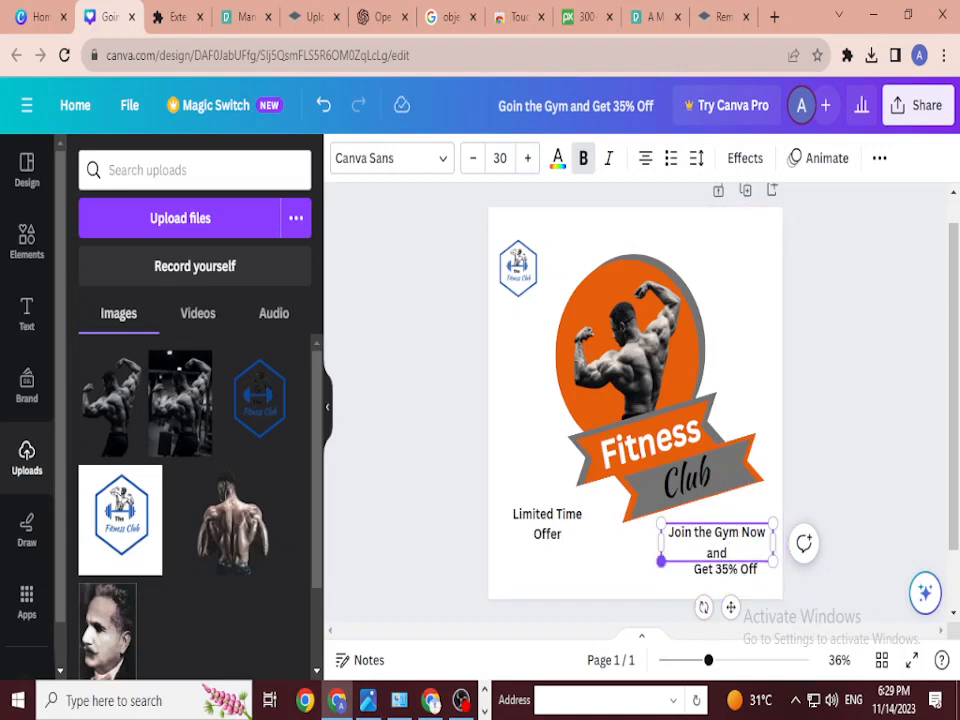
pyautogui.moveTo(661, 542); pyautogui.dragTo(659, 542)
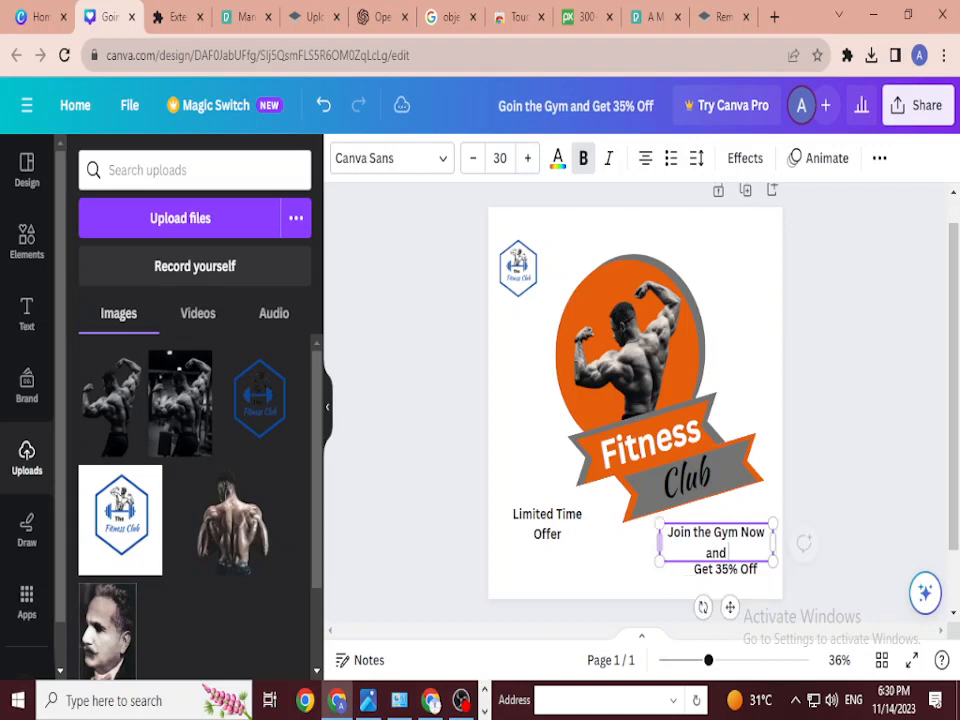
pyautogui.press('BackSpace')
pyautogui.press('BackSpace')
pyautogui.press('BackSpace')
pyautogui.press('BackSpace')
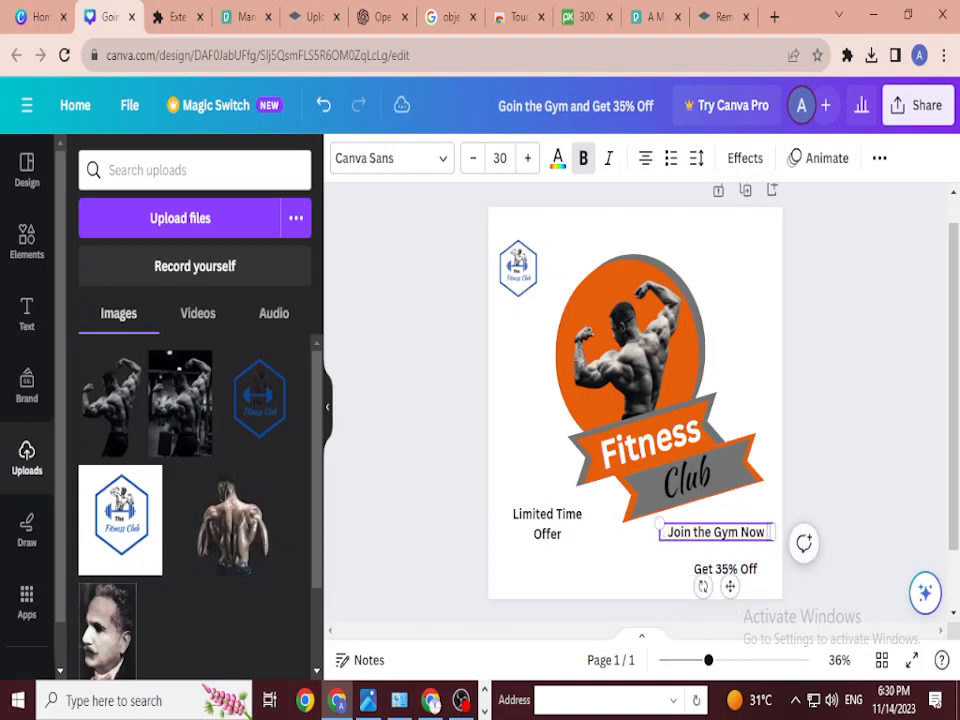
pyautogui.click(850, 530)
pyautogui.moveTo(725, 568); pyautogui.dragTo(717, 560)
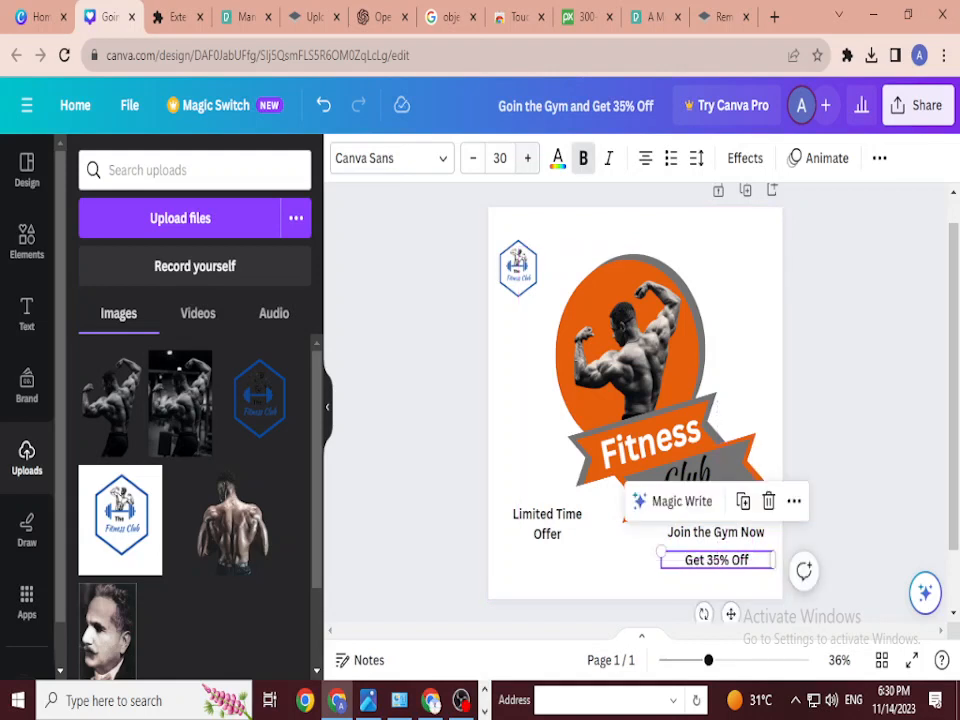
# Step: Enlarge the Get 35% Off text to size 47 and fine-tune its position
pyautogui.tripleClick(527, 158)
pyautogui.doubleClick(527, 158)
pyautogui.tripleClick(527, 158)
pyautogui.doubleClick(527, 158)
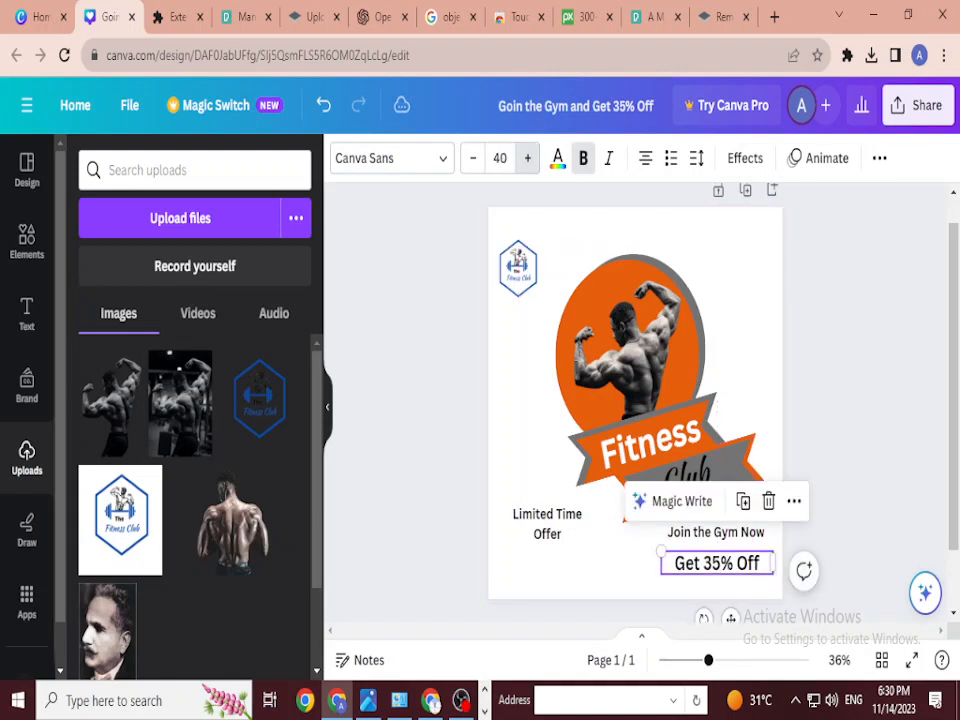
pyautogui.tripleClick(527, 158)
pyautogui.tripleClick(527, 158)
pyautogui.click(527, 158)
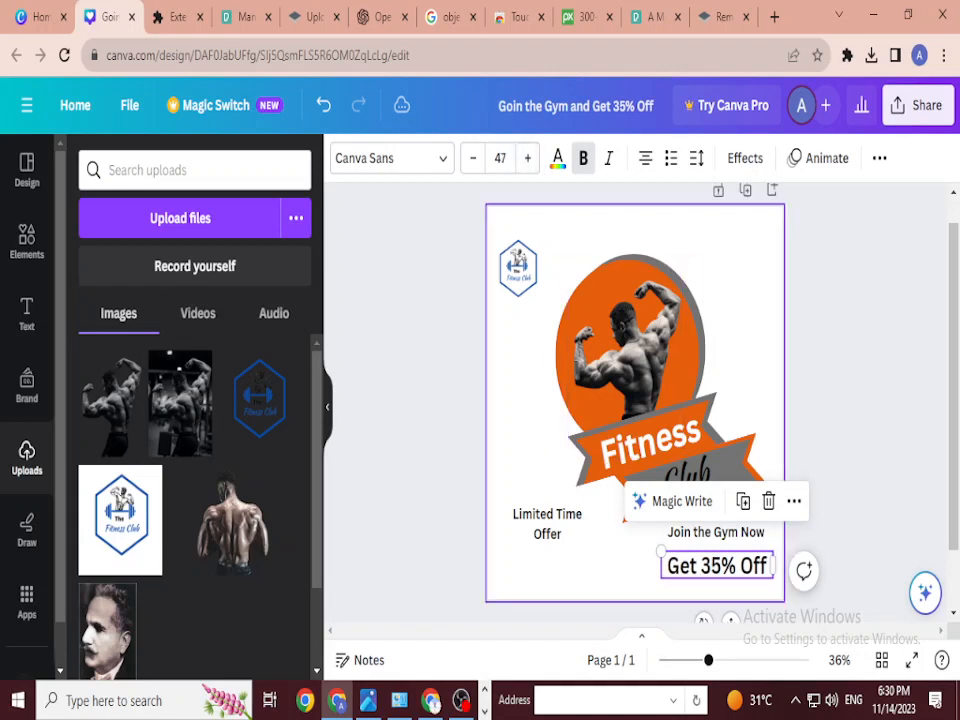
pyautogui.press('Escape')
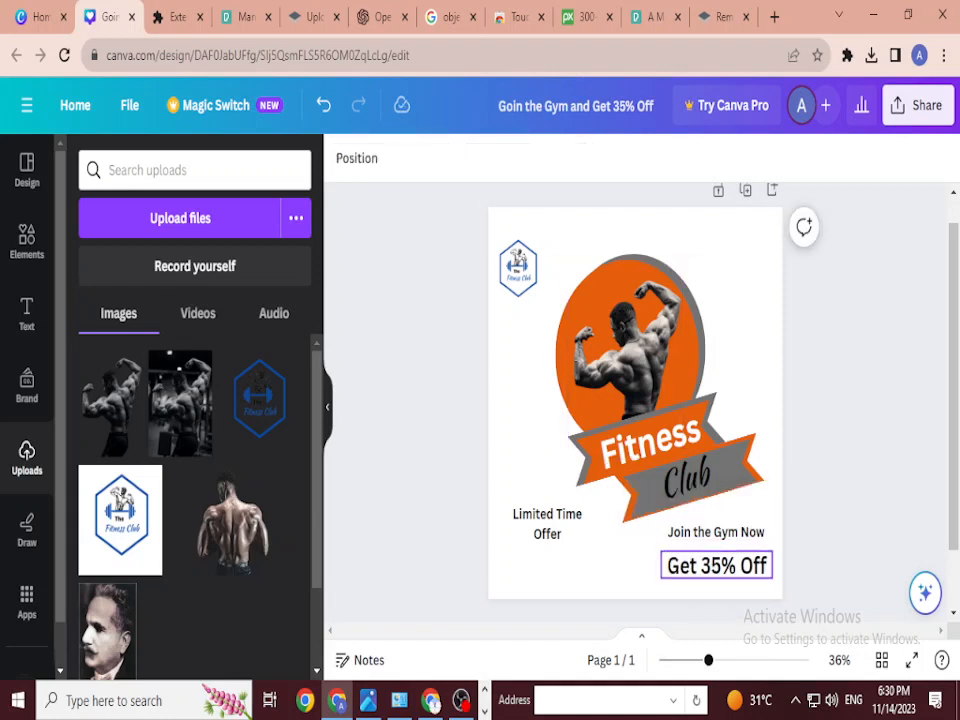
pyautogui.moveTo(716, 565)
pyautogui.mouseDown()
pyautogui.moveTo(716, 573)
pyautogui.moveTo(716, 563)
pyautogui.mouseUp()
# Step: Set Join the Gym Now to size 33 and raise the logo slightly
pyautogui.click(716, 532)
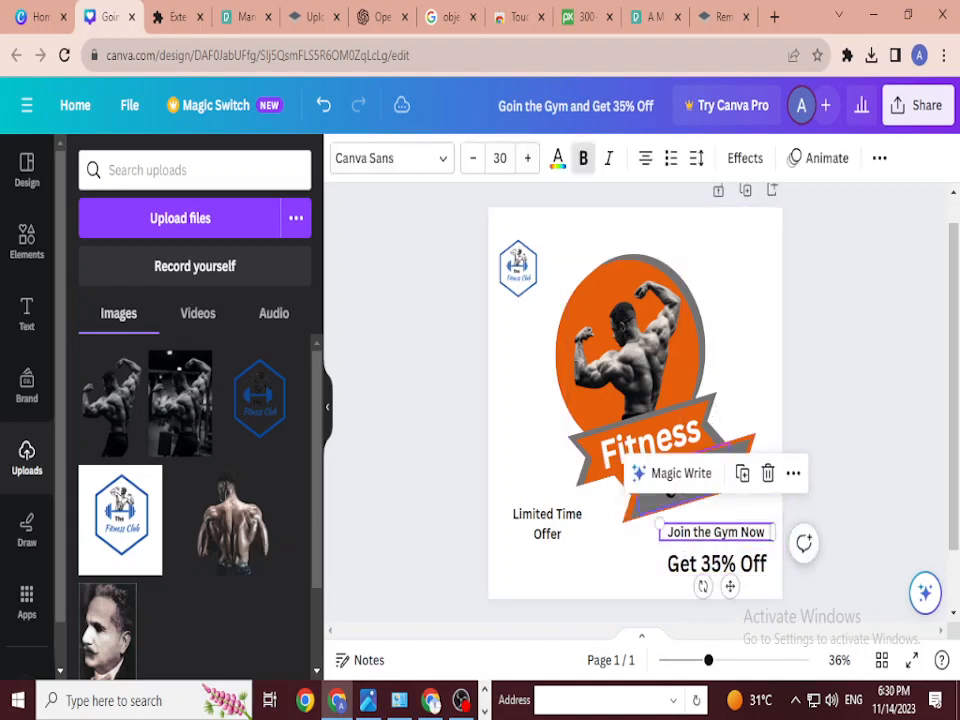
pyautogui.doubleClick(527, 158)
pyautogui.click(527, 158)
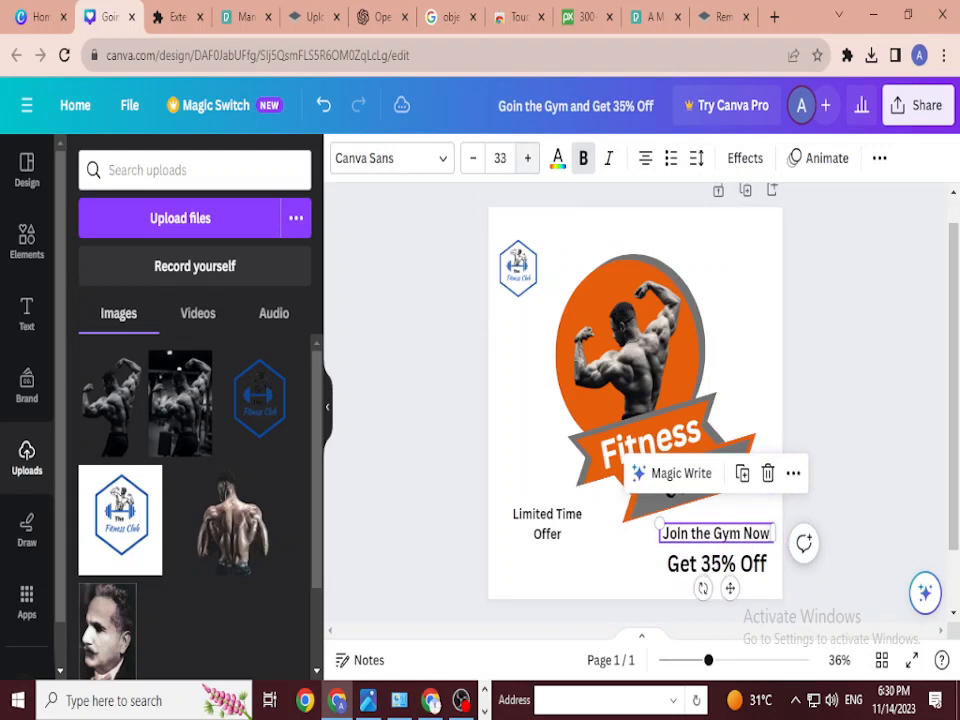
pyautogui.press('Escape')
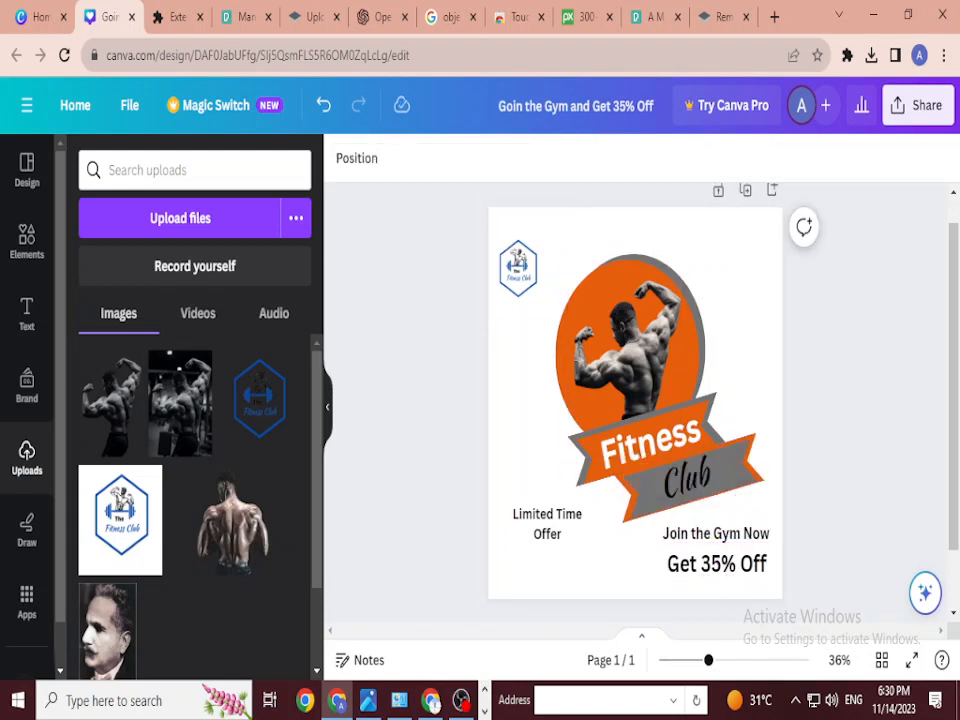
pyautogui.moveTo(518, 268); pyautogui.dragTo(518, 266)
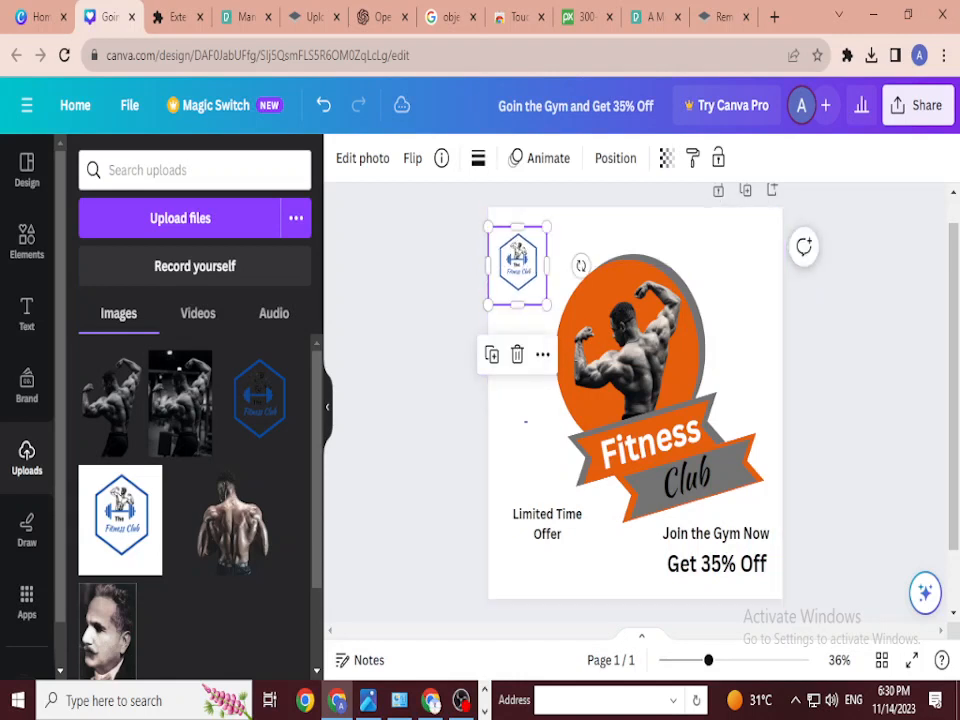
# Step: Search the design templates for 'doted square'
pyautogui.click(525, 421)
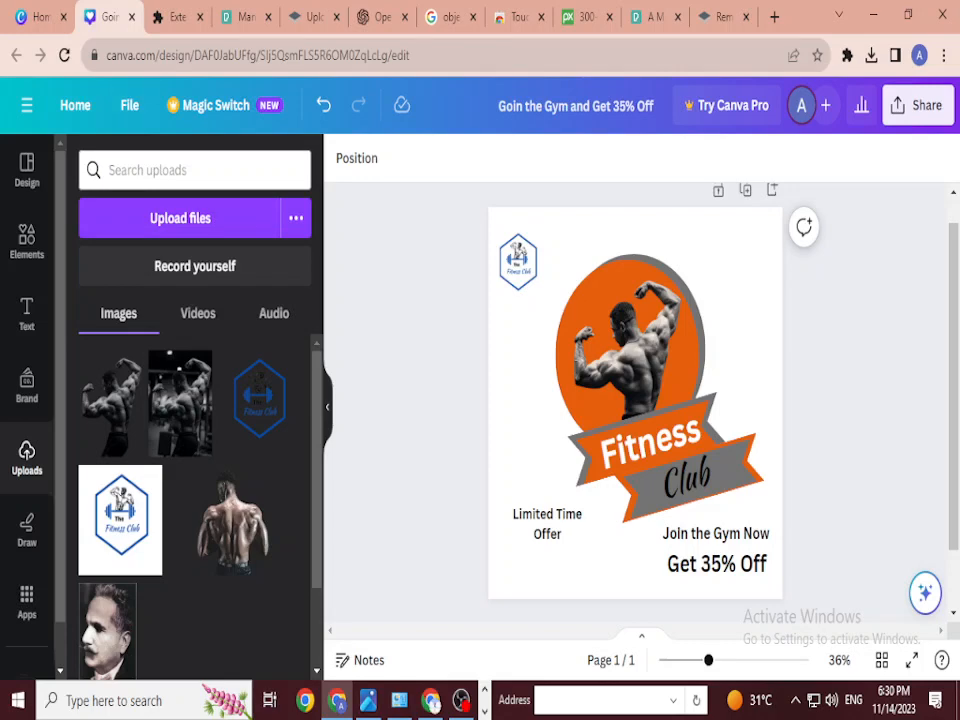
pyautogui.click(27, 170)
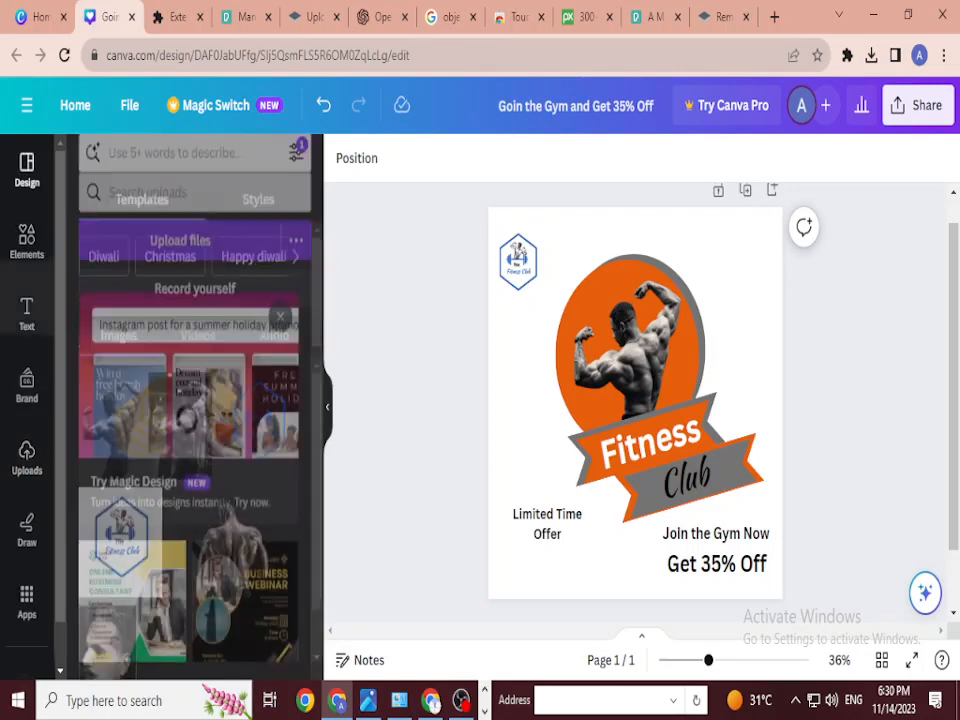
pyautogui.click(186, 170)
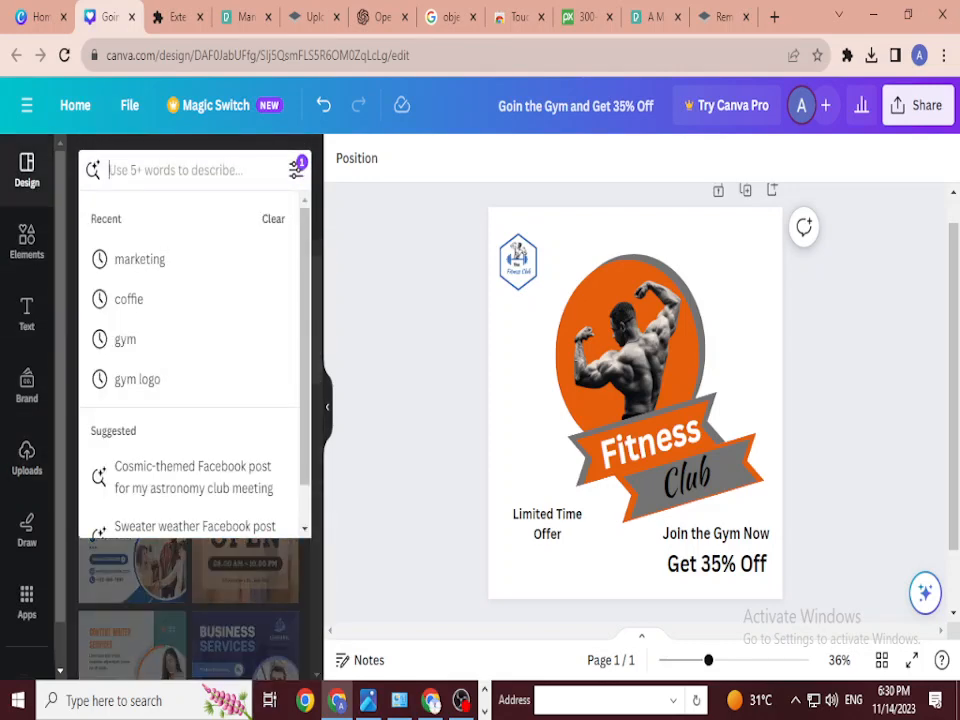
pyautogui.write('dot')
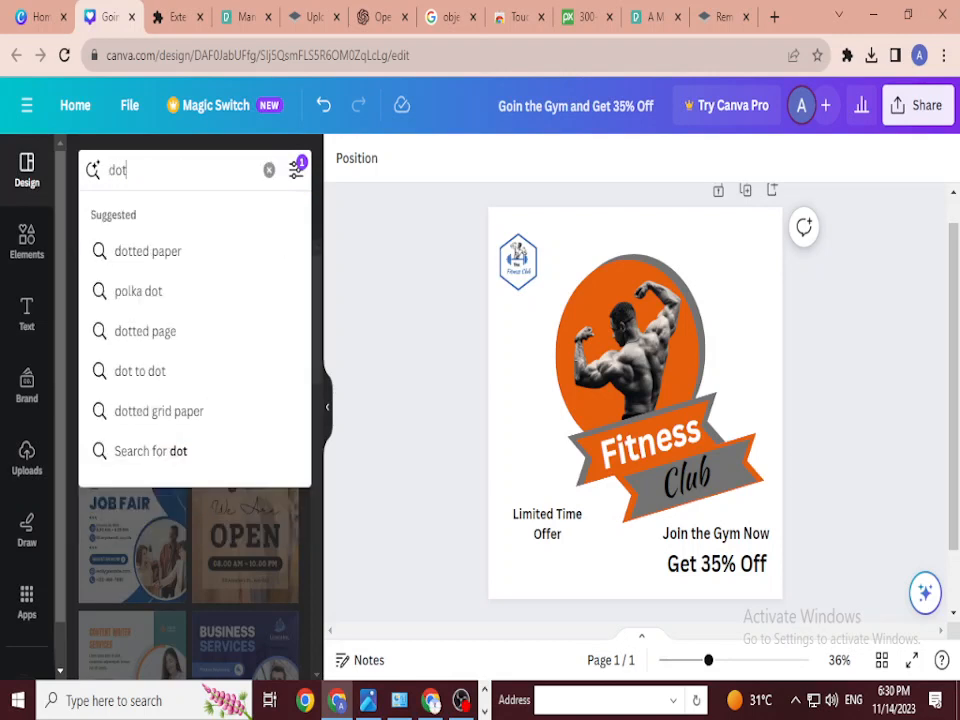
pyautogui.write('ed s')
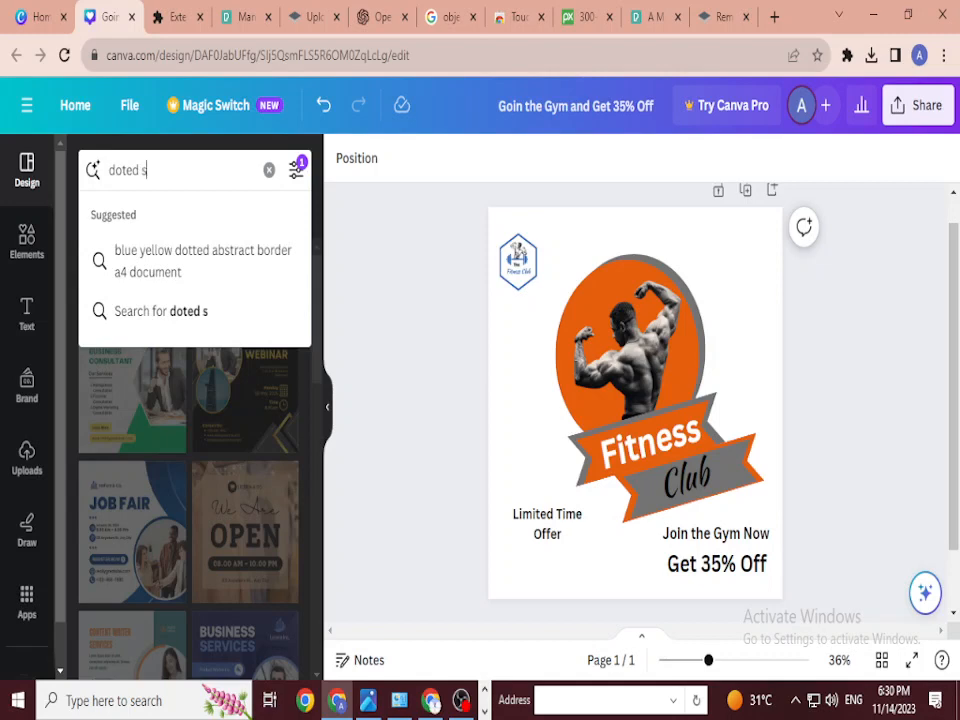
pyautogui.write('quare')
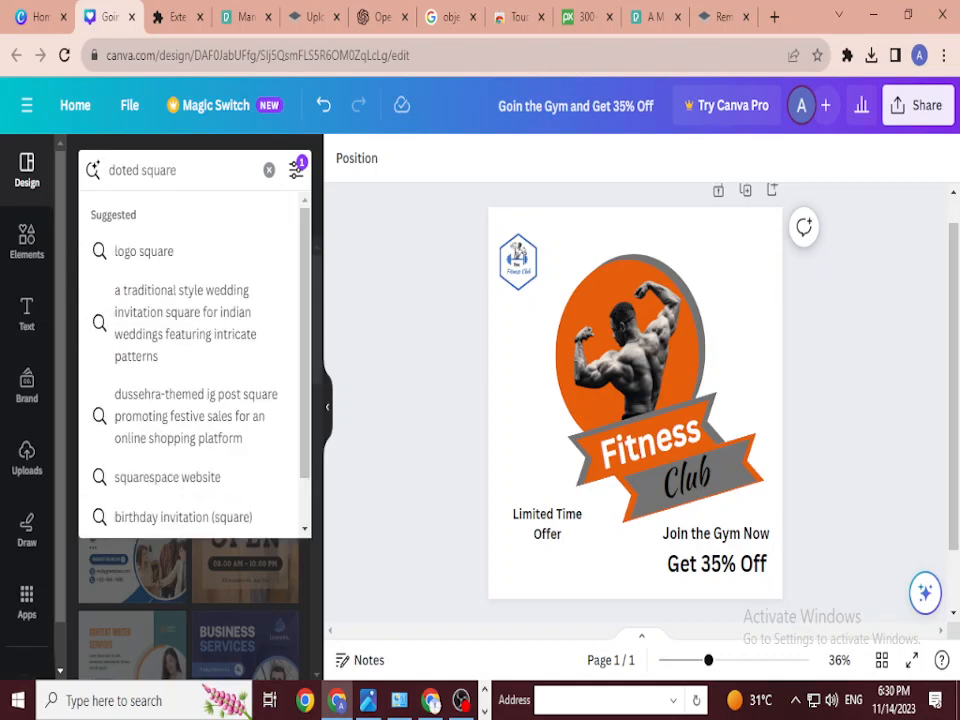
pyautogui.press('Return')
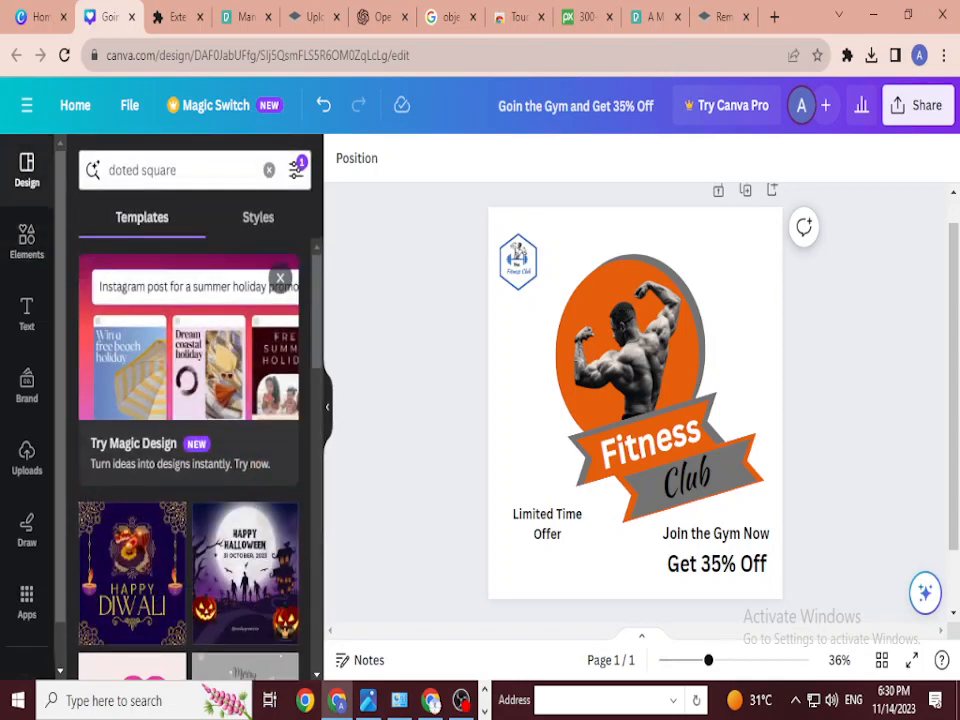
# Step: Search graphics for the dotted square term and browse the results
pyautogui.moveTo(177, 170); pyautogui.dragTo(126, 170)
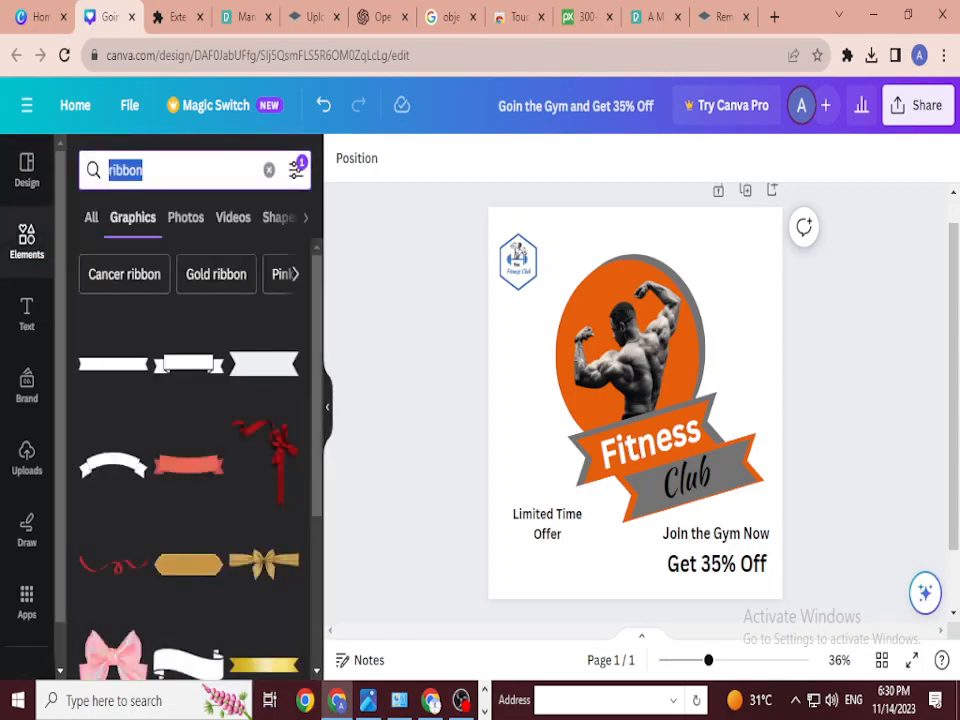
pyautogui.write('doted square')
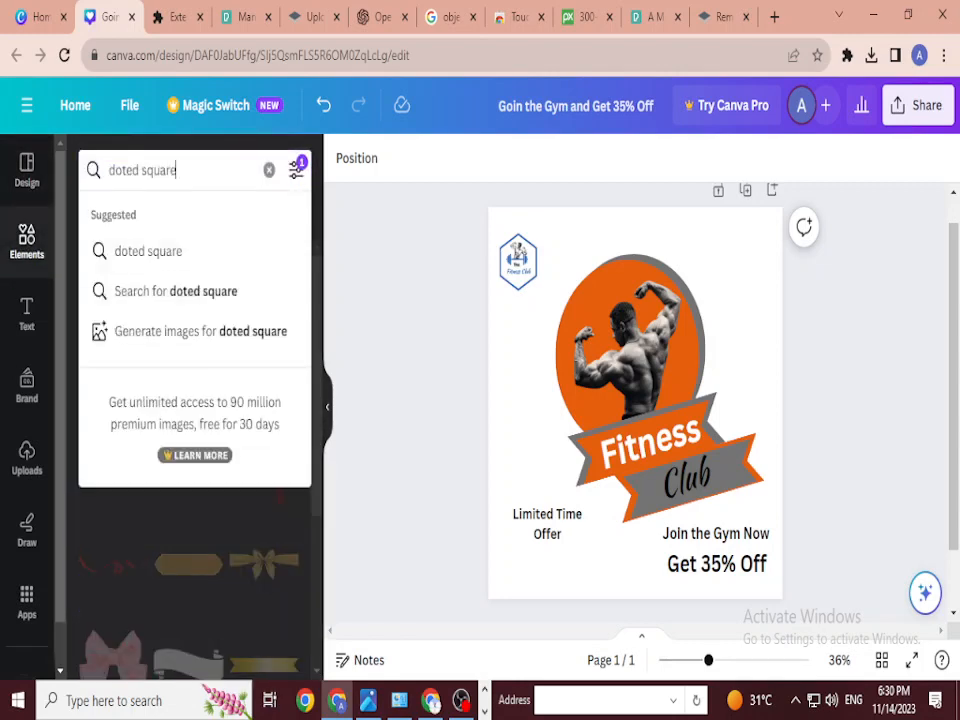
pyautogui.press('Return')
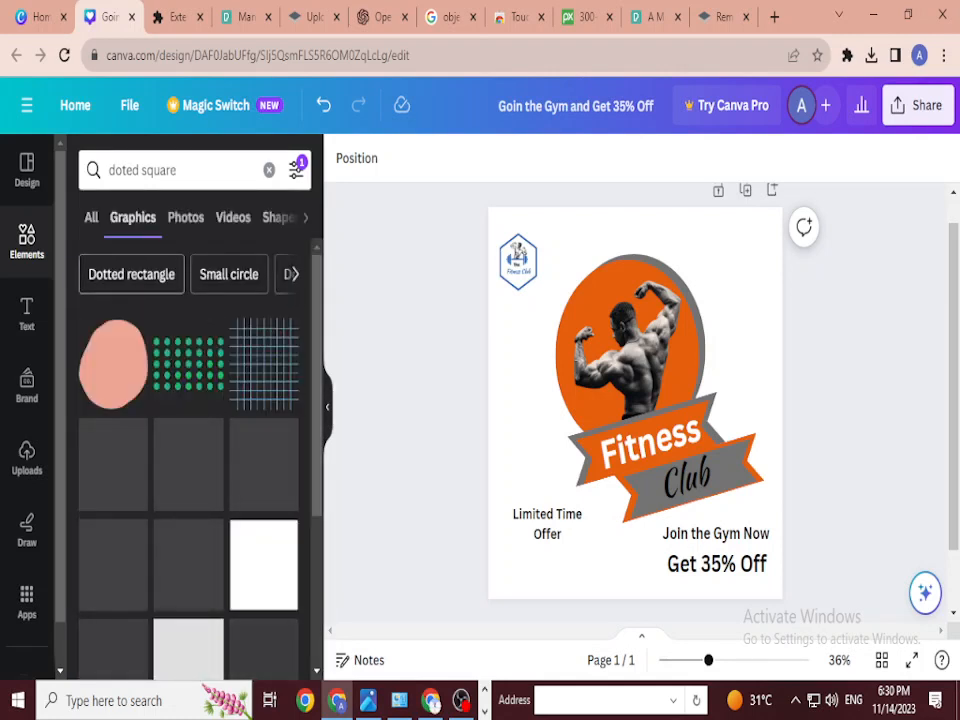
pyautogui.scroll(-4, 263, 390)
pyautogui.scroll(3, 263, 390)
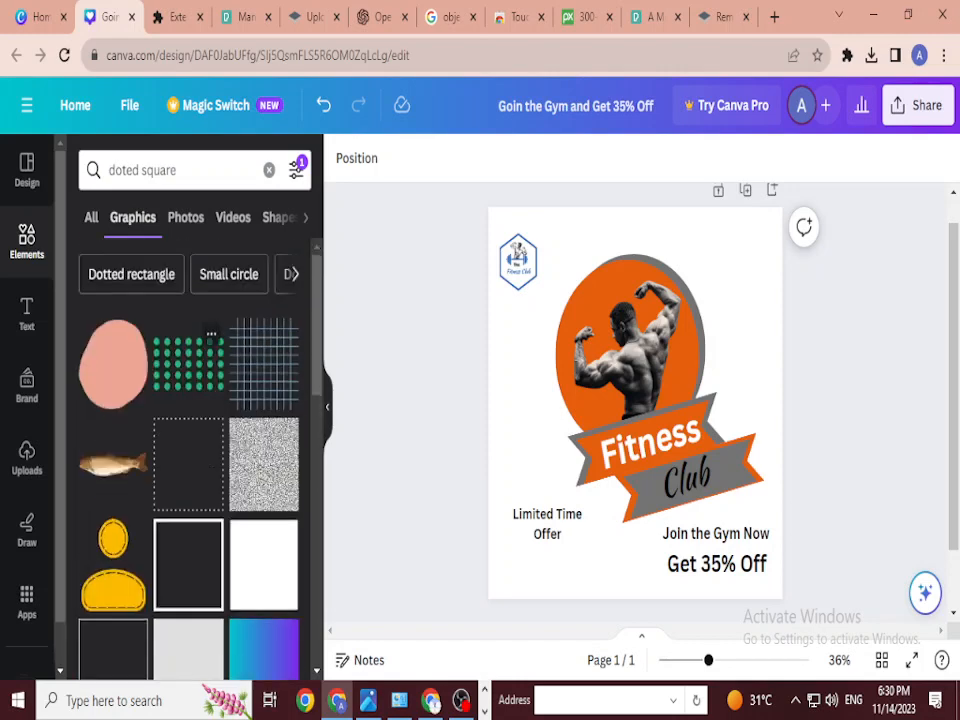
pyautogui.scroll(-10, 188, 450)
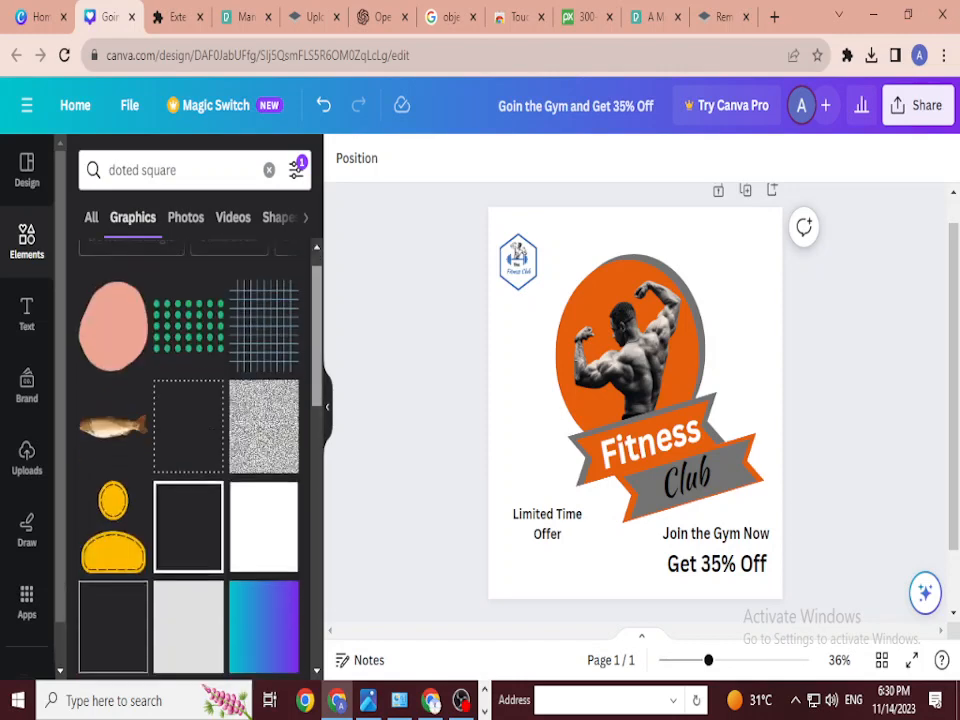
pyautogui.scroll(-8, 188, 450)
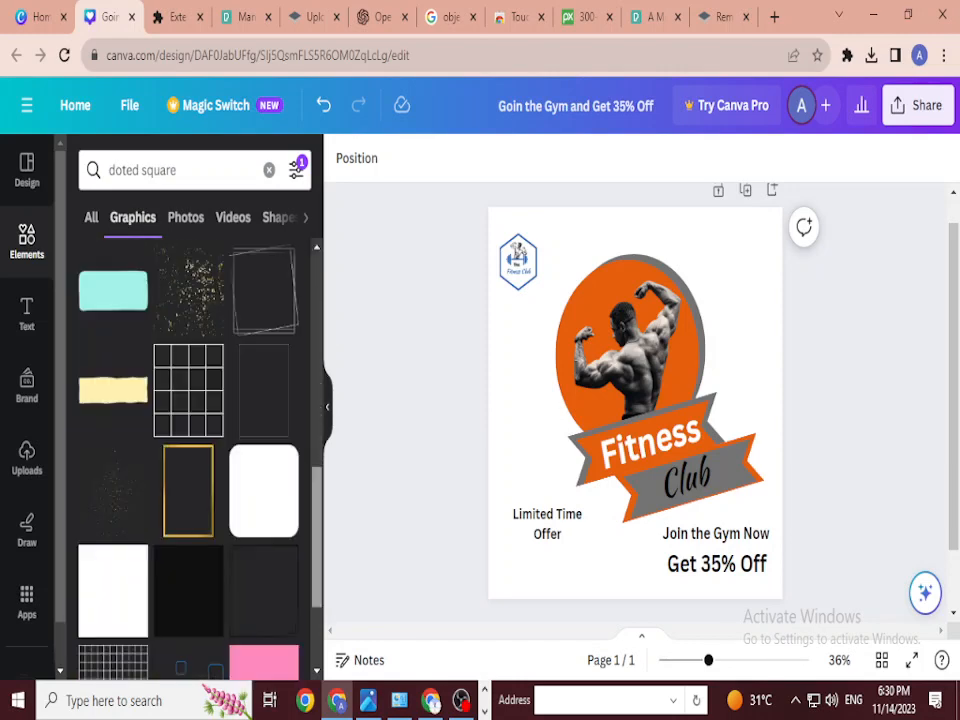
pyautogui.scroll(-5, 188, 450)
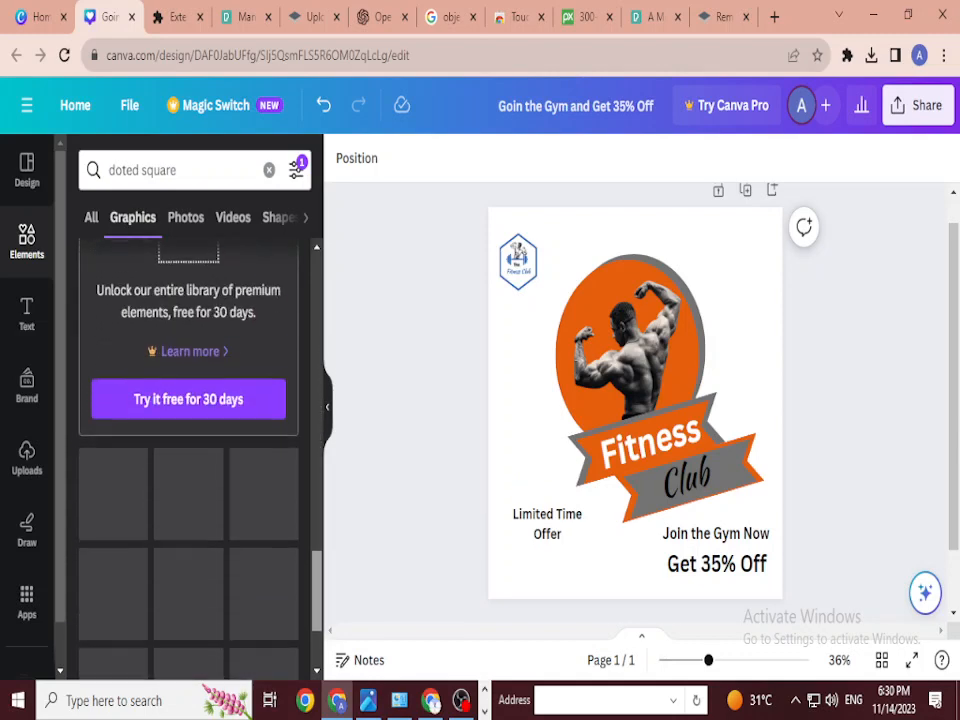
pyautogui.scroll(-10, 188, 450)
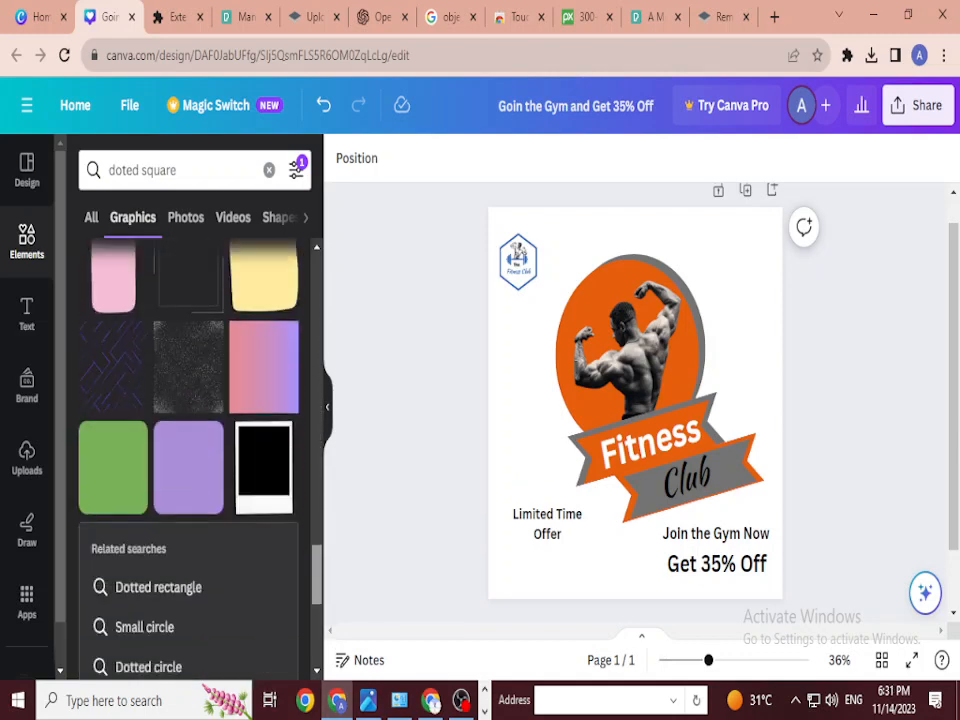
# Step: Change the graphics search to 'dot design'
pyautogui.click(177, 170)
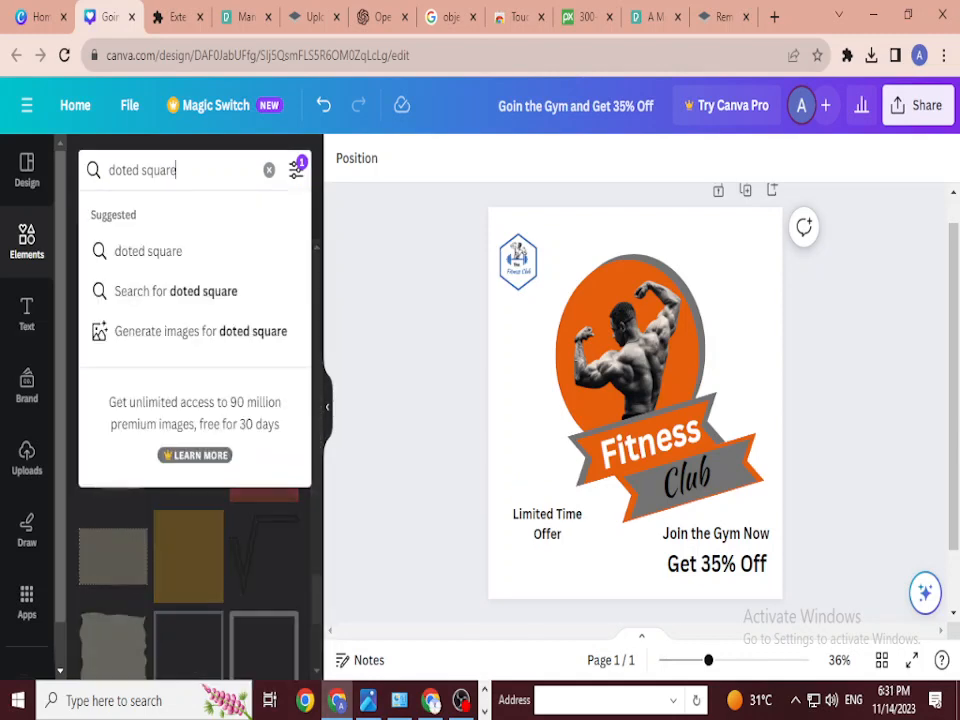
pyautogui.moveTo(177, 170); pyautogui.dragTo(139, 170)
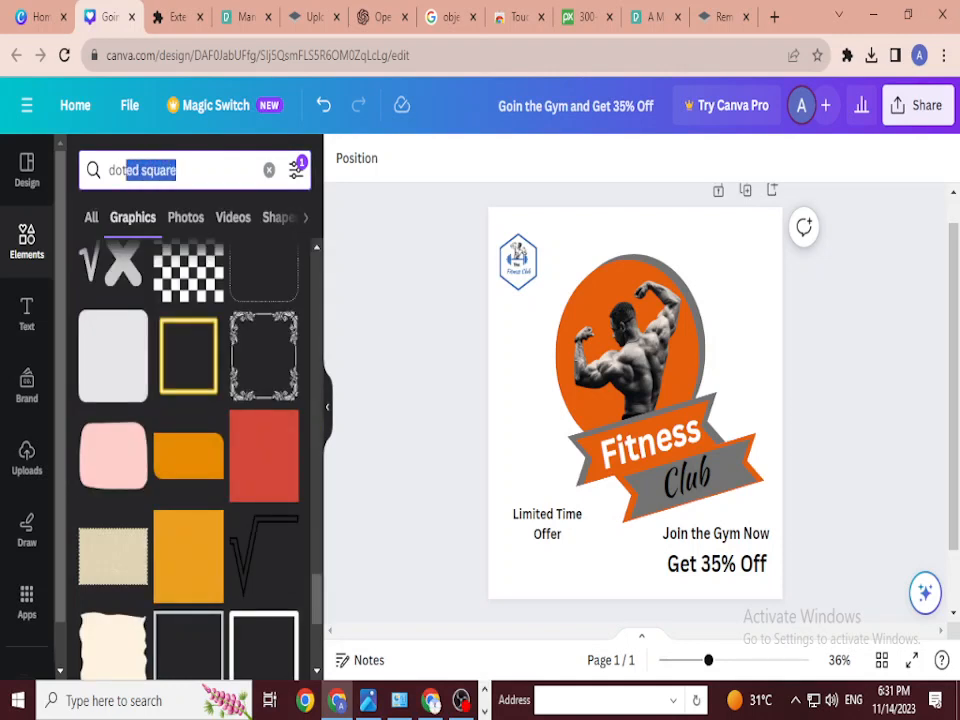
pyautogui.press('BackSpace')
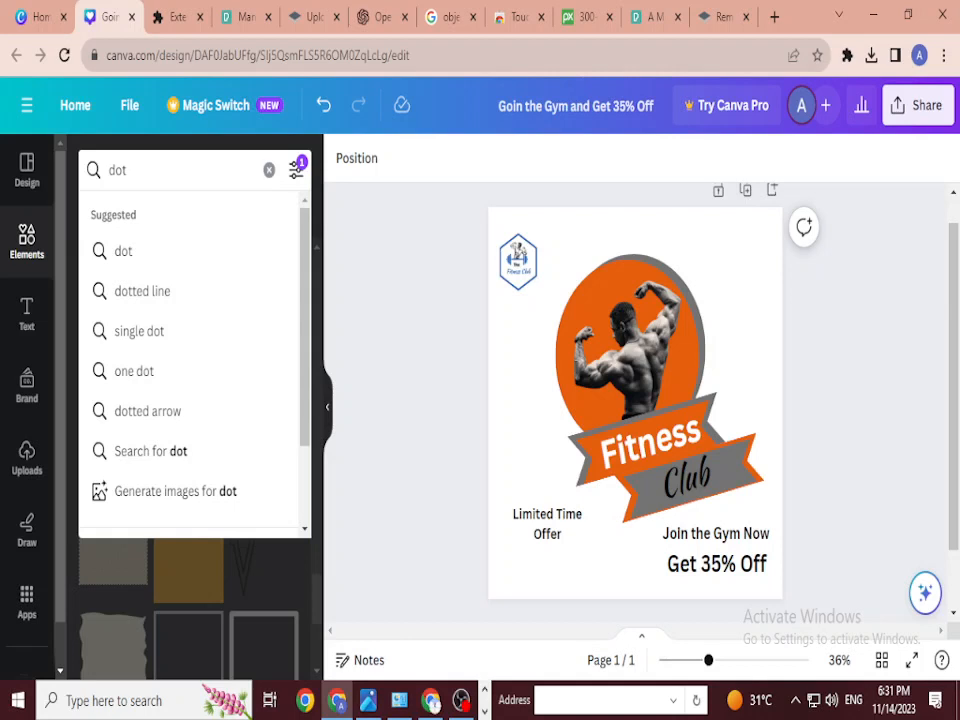
pyautogui.write('design')
pyautogui.press('Return')
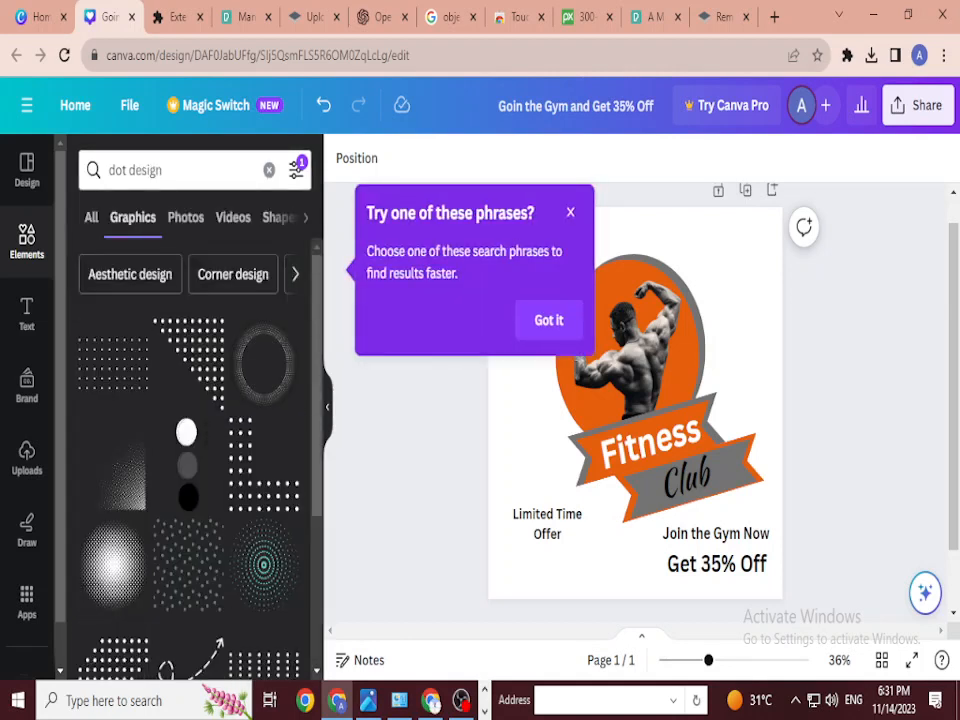
# Step: Place a dot pattern at the top-right corner and a copy at the bottom-left behind Limited Time Offer
pyautogui.click(570, 212)
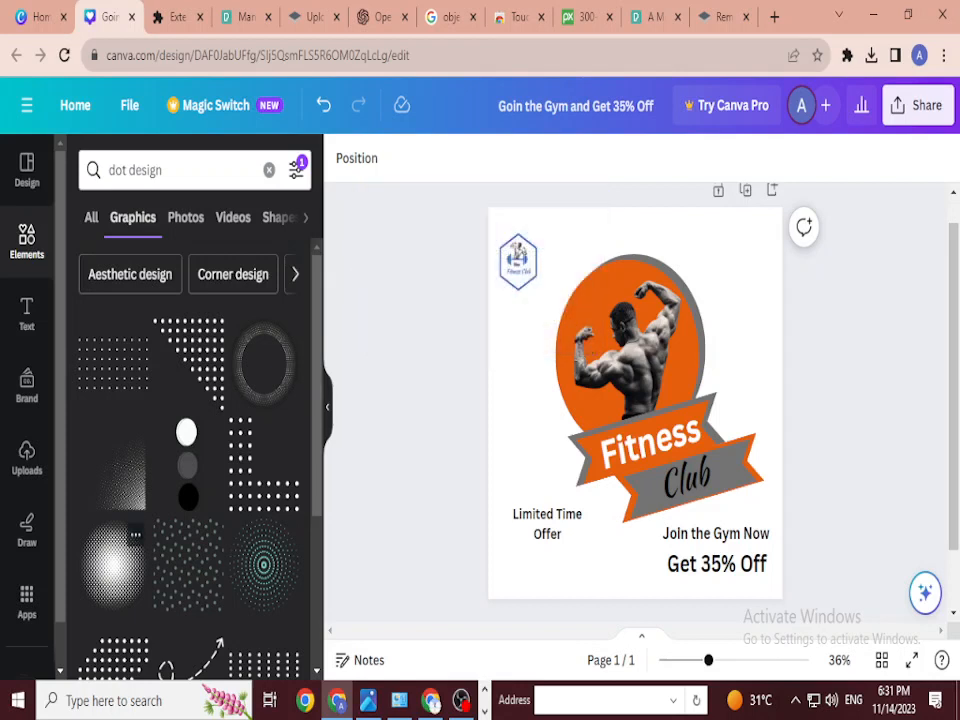
pyautogui.moveTo(419, 288); pyautogui.dragTo(730, 248)
pyautogui.press('Escape')
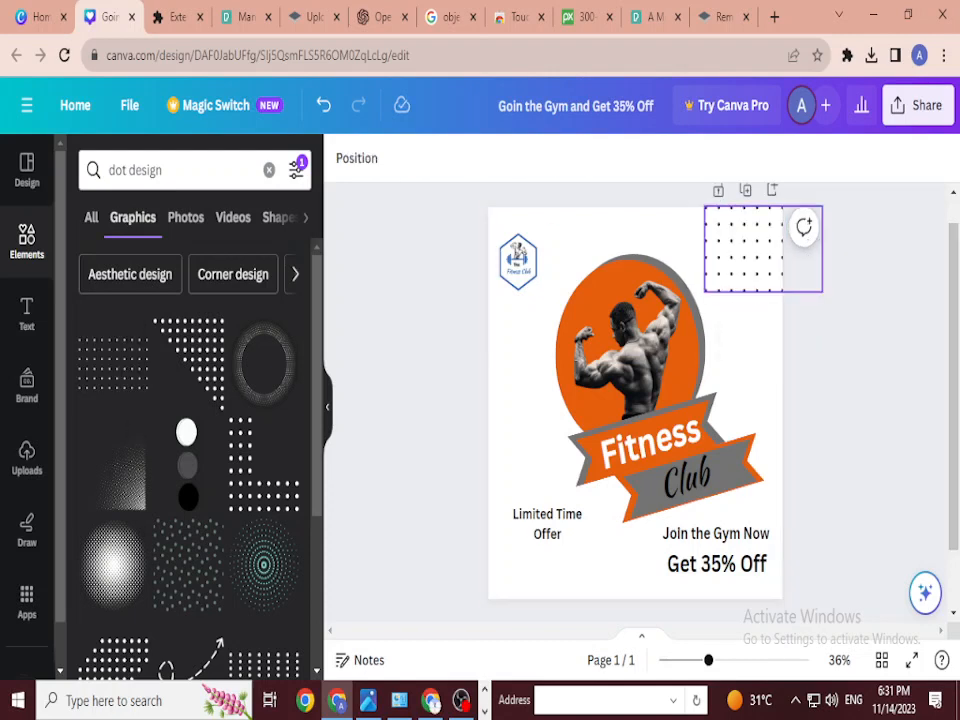
pyautogui.moveTo(732, 250); pyautogui.dragTo(510, 598)
pyautogui.moveTo(526, 556)
pyautogui.mouseDown()
pyautogui.moveTo(508, 524)
pyautogui.moveTo(505, 565)
pyautogui.moveTo(536, 537)
pyautogui.moveTo(511, 542)
pyautogui.mouseUp()
pyautogui.press('Escape')
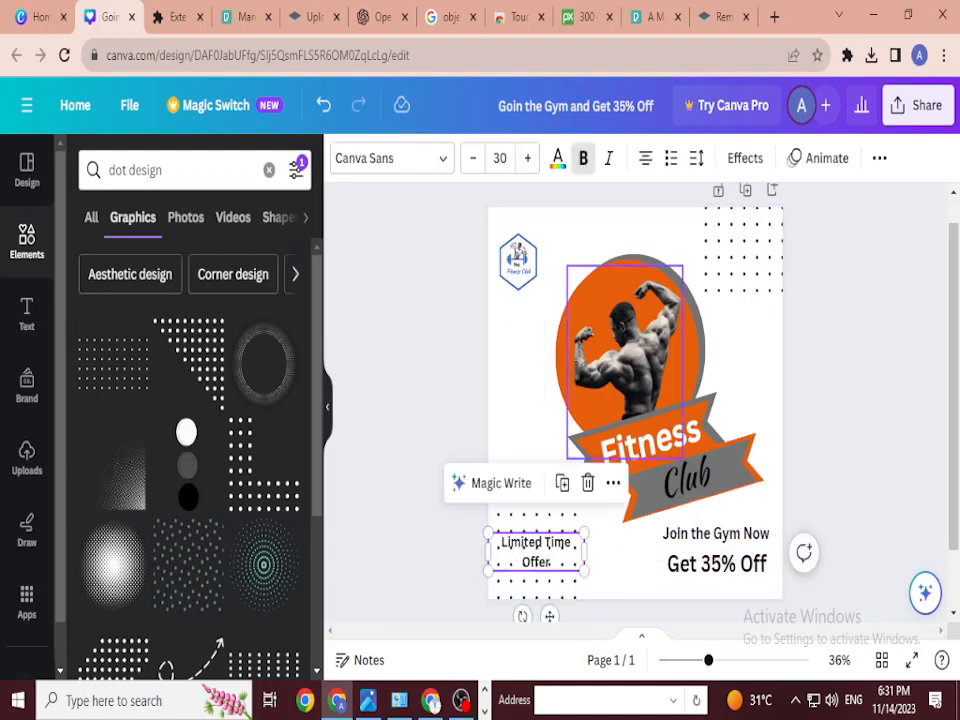
# Step: Group all parts of the Fitness Club emblem into one element
pyautogui.click(590, 556)
pyautogui.moveTo(518, 313); pyautogui.dragTo(754, 492)
pyautogui.rightClick(634, 402)
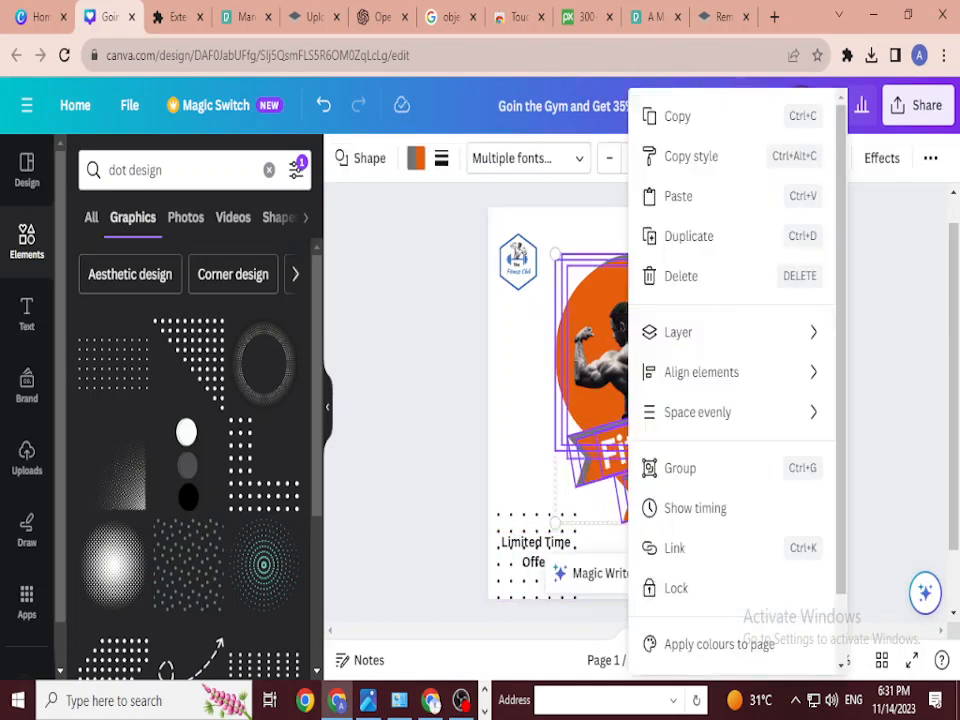
pyautogui.click(679, 465)
# Step: Enlarge the emblem group and shift it up and to the right
pyautogui.moveTo(679, 465)
pyautogui.mouseDown()
pyautogui.moveTo(660, 473)
pyautogui.moveTo(670, 460)
pyautogui.mouseUp()
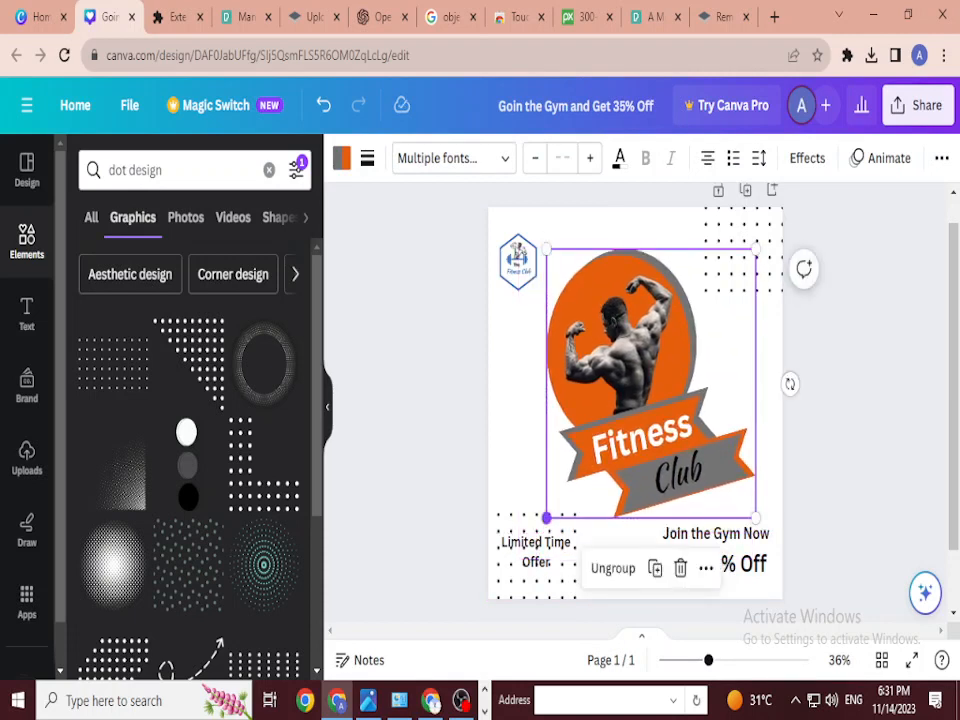
pyautogui.moveTo(546, 517); pyautogui.dragTo(528, 541)
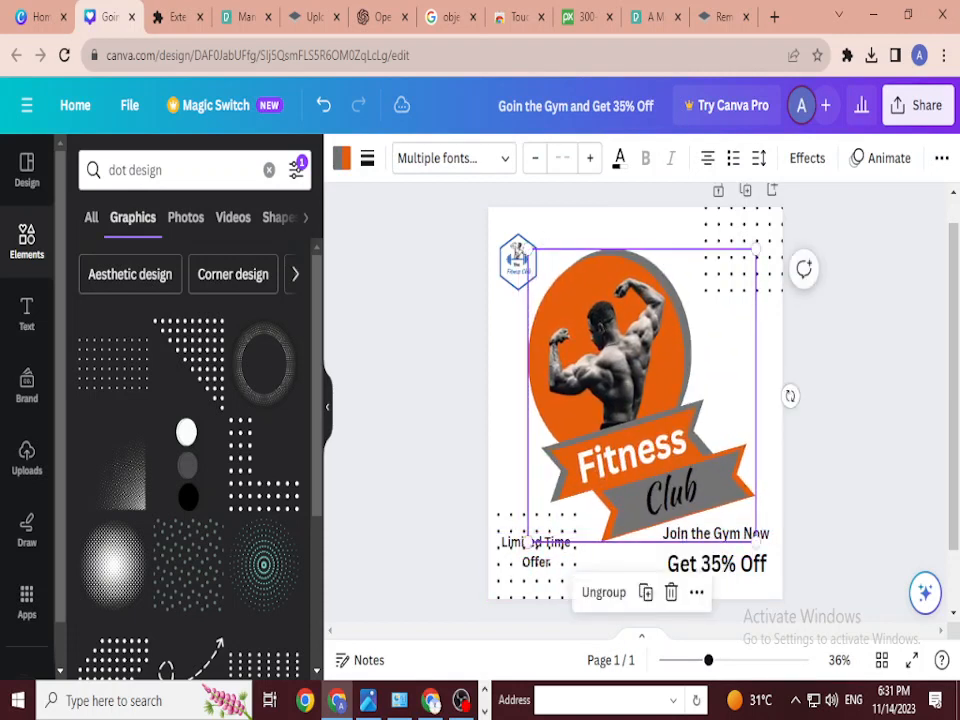
pyautogui.moveTo(756, 249); pyautogui.dragTo(767, 234)
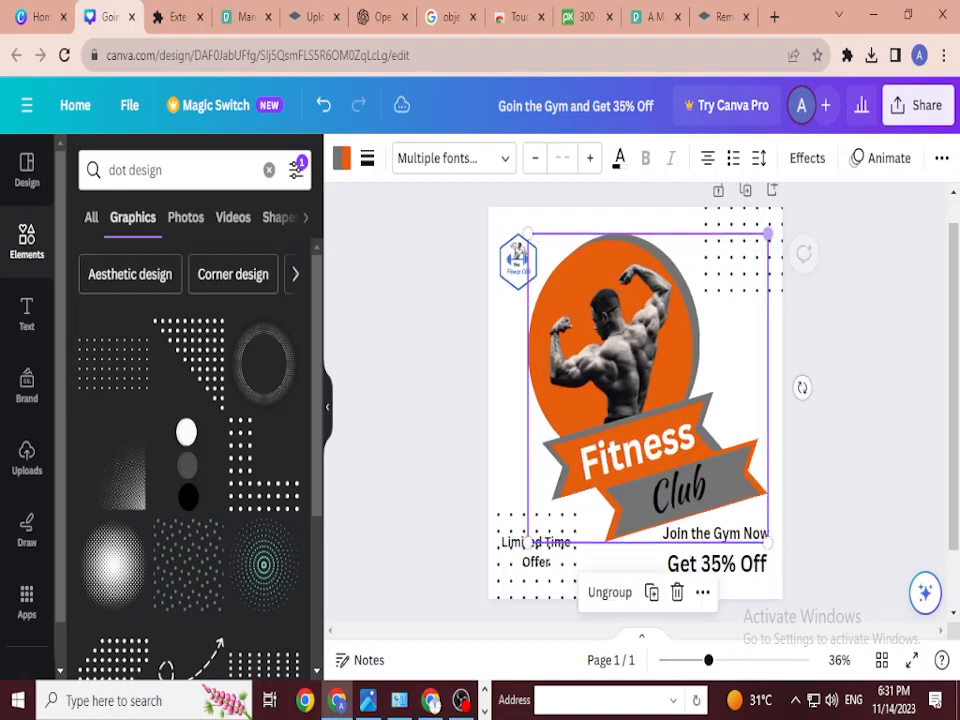
pyautogui.moveTo(660, 400)
pyautogui.mouseDown()
pyautogui.moveTo(668, 382)
pyautogui.moveTo(664, 392)
pyautogui.mouseUp()
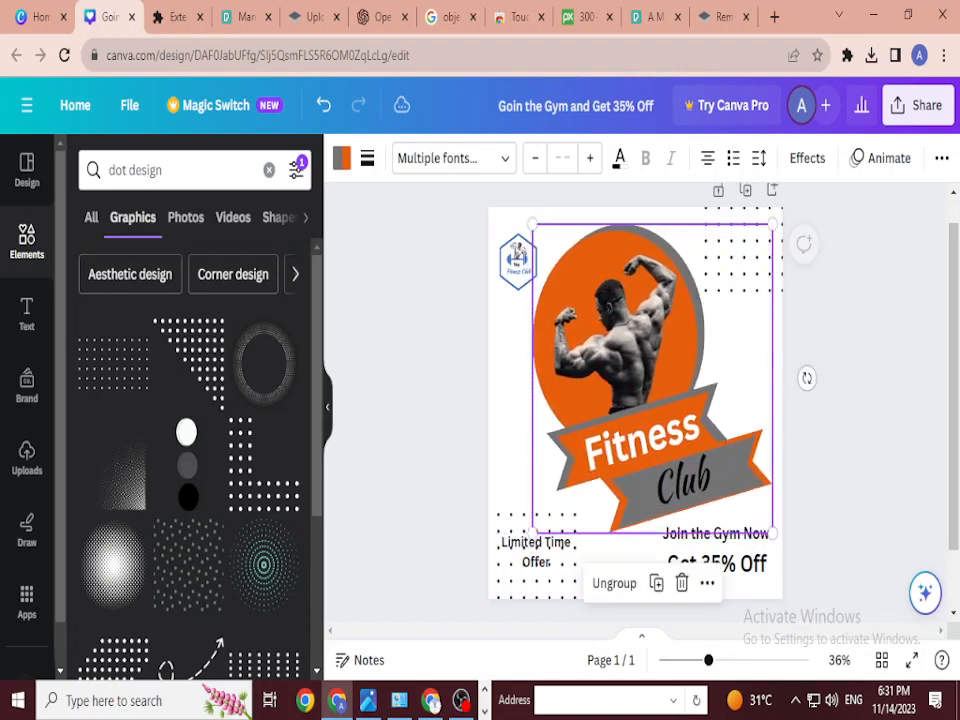
pyautogui.press('Escape')
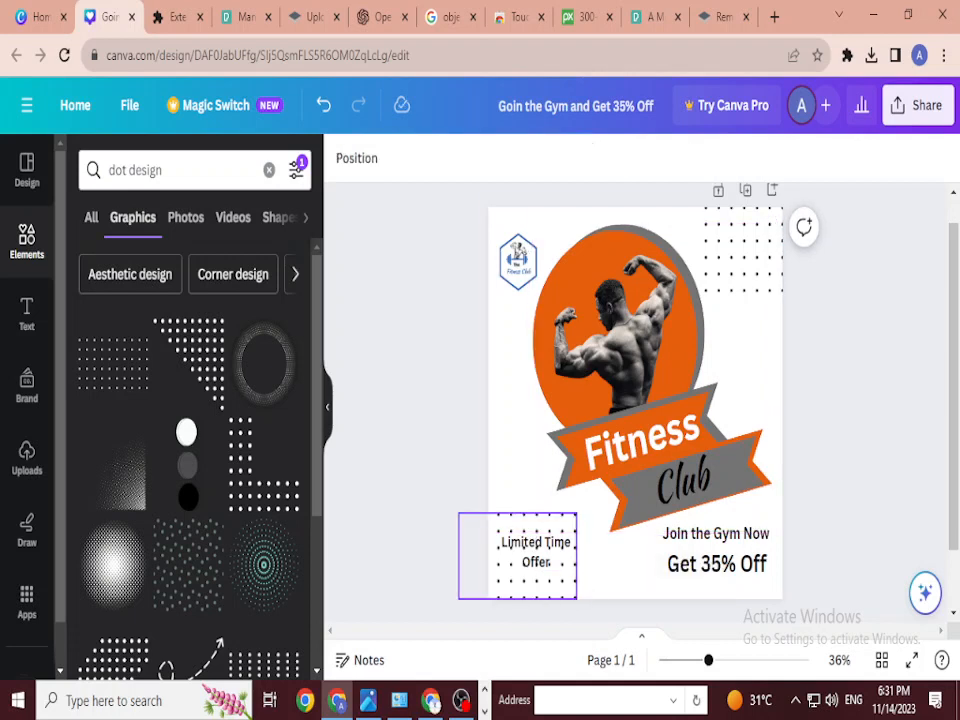
# Step: Recolour the bottom-left dot pattern light grey
pyautogui.click(517, 585)
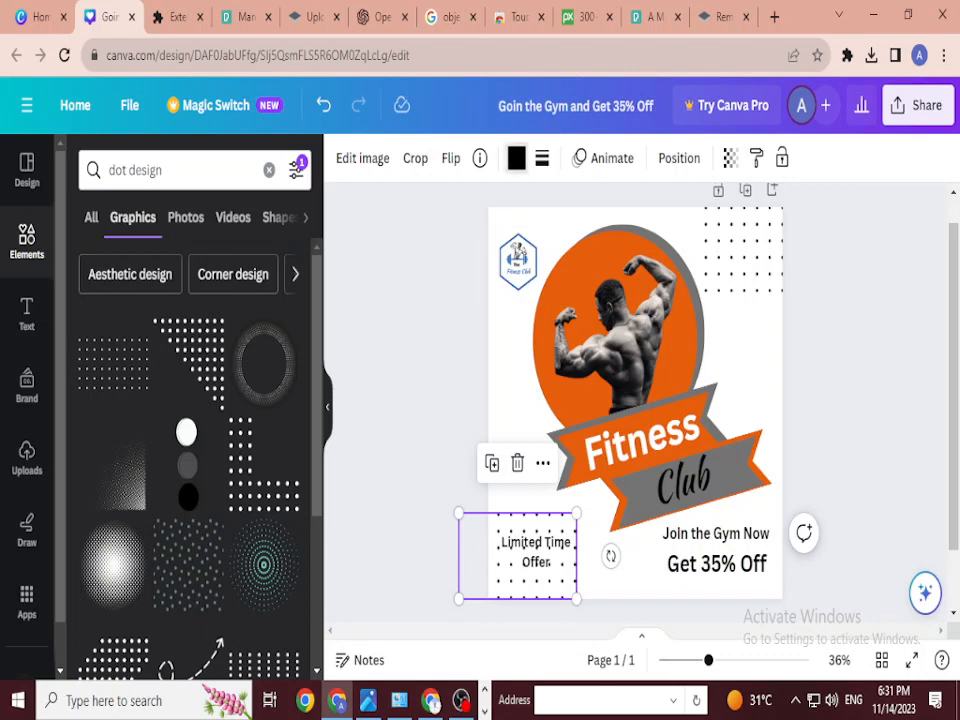
pyautogui.click(516, 158)
pyautogui.click(161, 278)
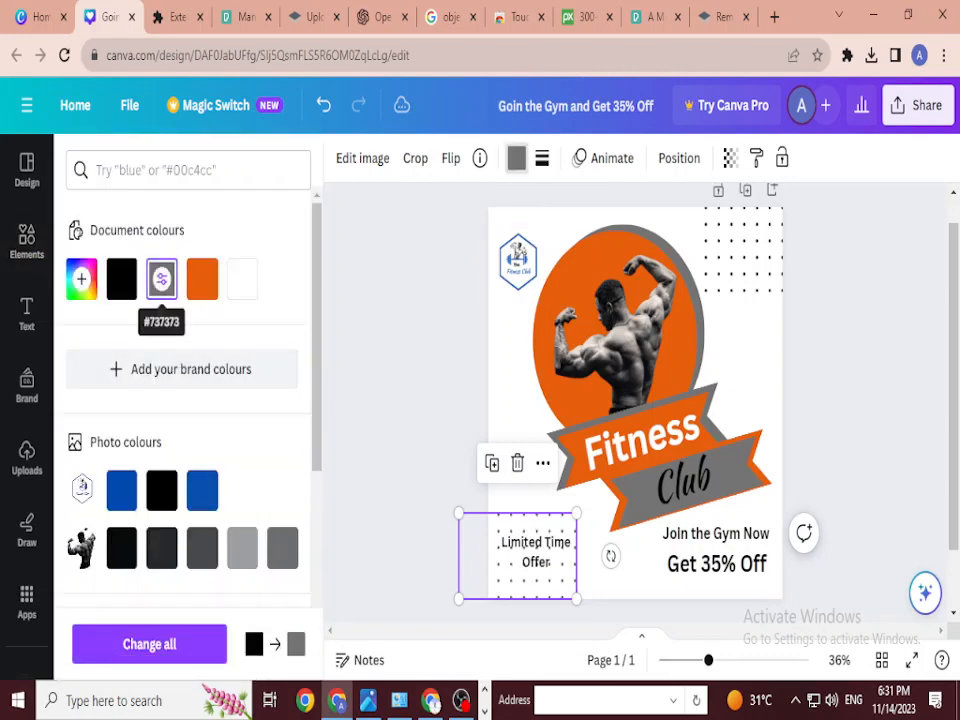
pyautogui.click(242, 548)
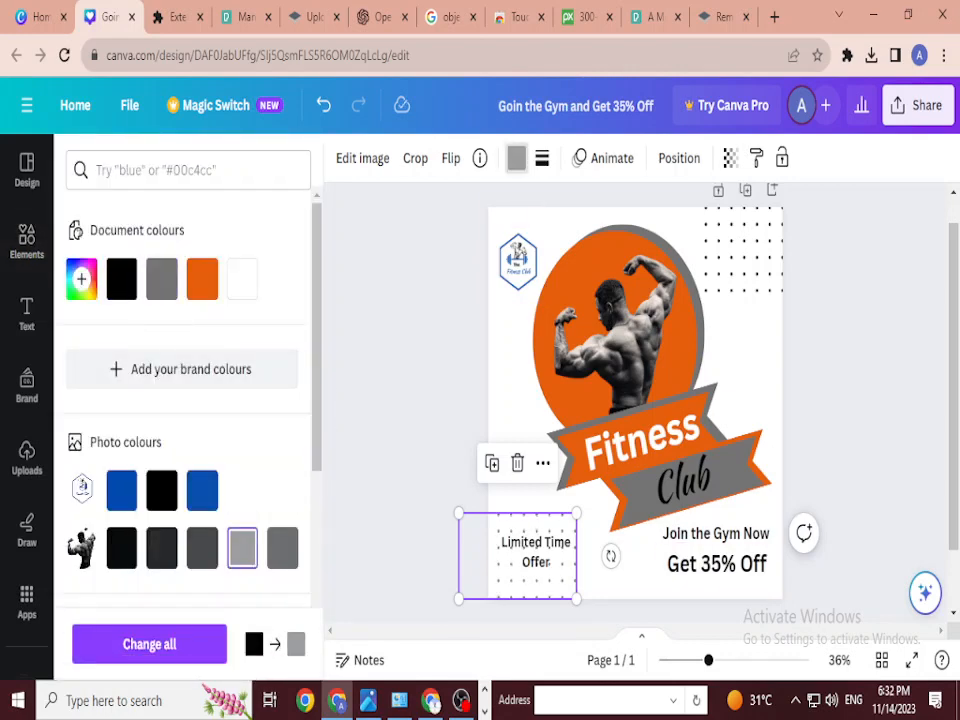
pyautogui.click(535, 552)
# Step: Nudge the dot pattern and Limited Time Offer text so the text sits centred over it
pyautogui.moveTo(535, 552)
pyautogui.mouseDown()
pyautogui.moveTo(524, 559)
pyautogui.moveTo(542, 552)
pyautogui.mouseUp()
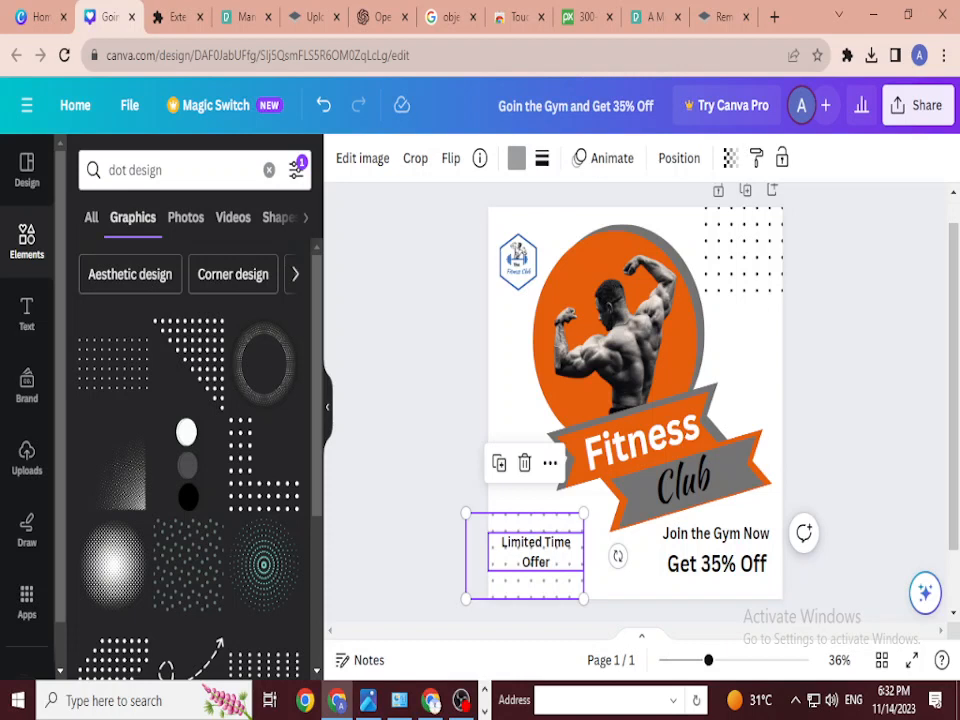
pyautogui.press('Escape')
pyautogui.moveTo(535, 551)
pyautogui.mouseDown()
pyautogui.moveTo(525, 557)
pyautogui.moveTo(532, 552)
pyautogui.mouseUp()
pyautogui.press('Escape')
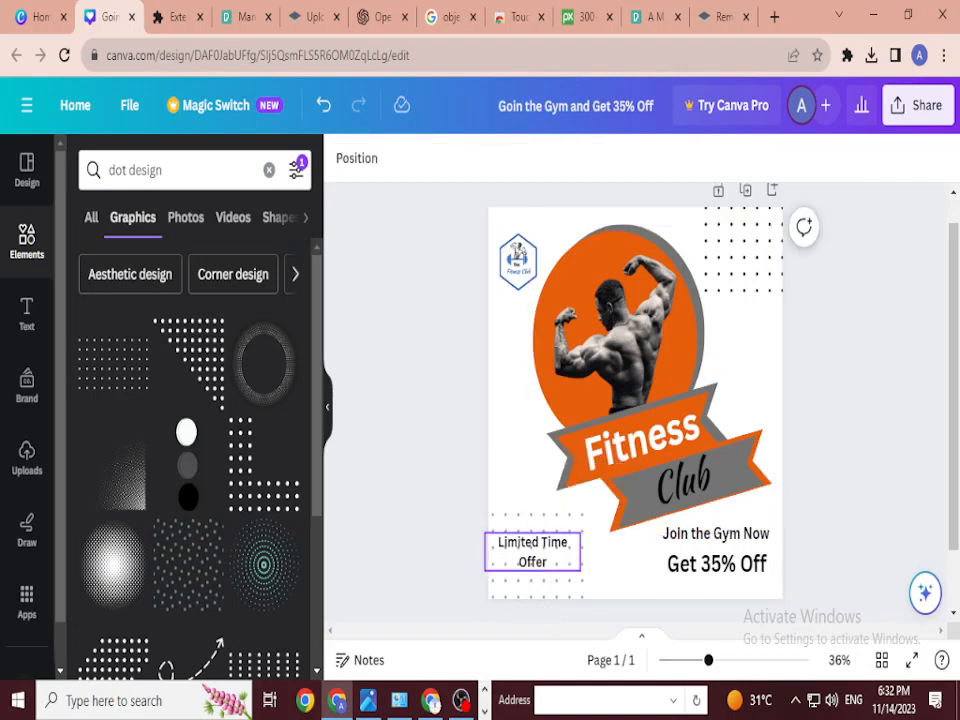
pyautogui.click(532, 552)
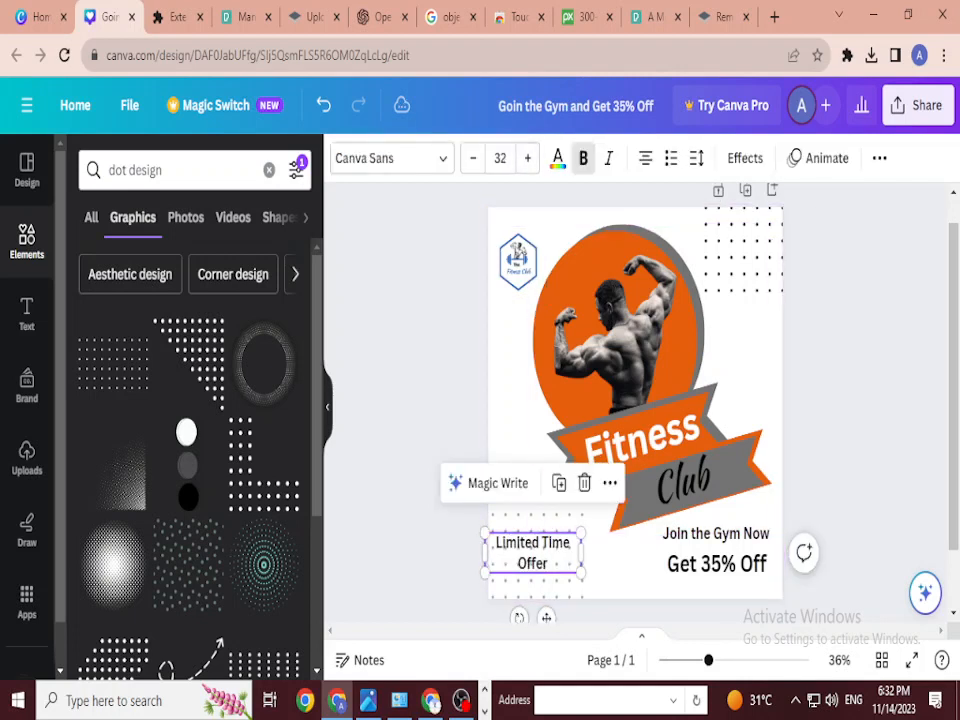
pyautogui.press('Escape')
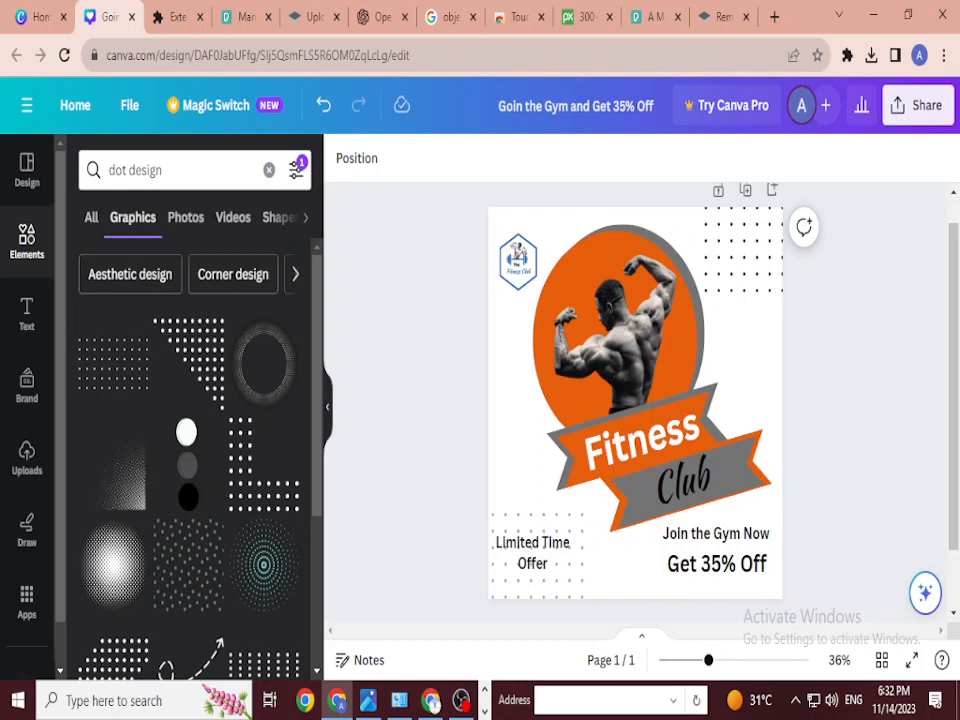
# Step: Select and deselect the logo, then select the whole poster page
pyautogui.click(517, 262)
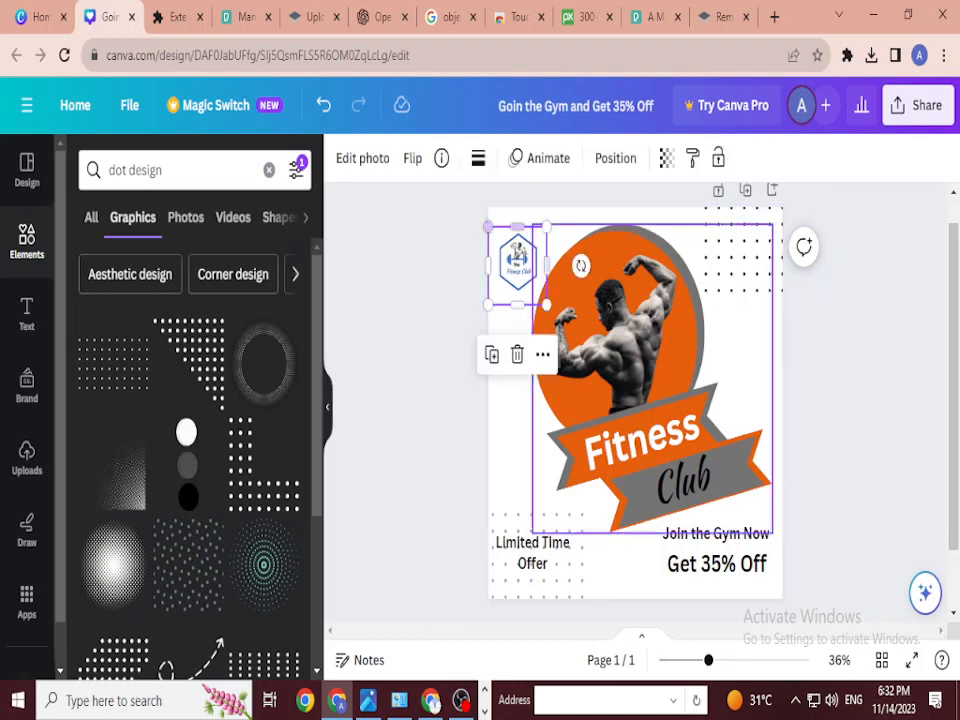
pyautogui.press('Escape')
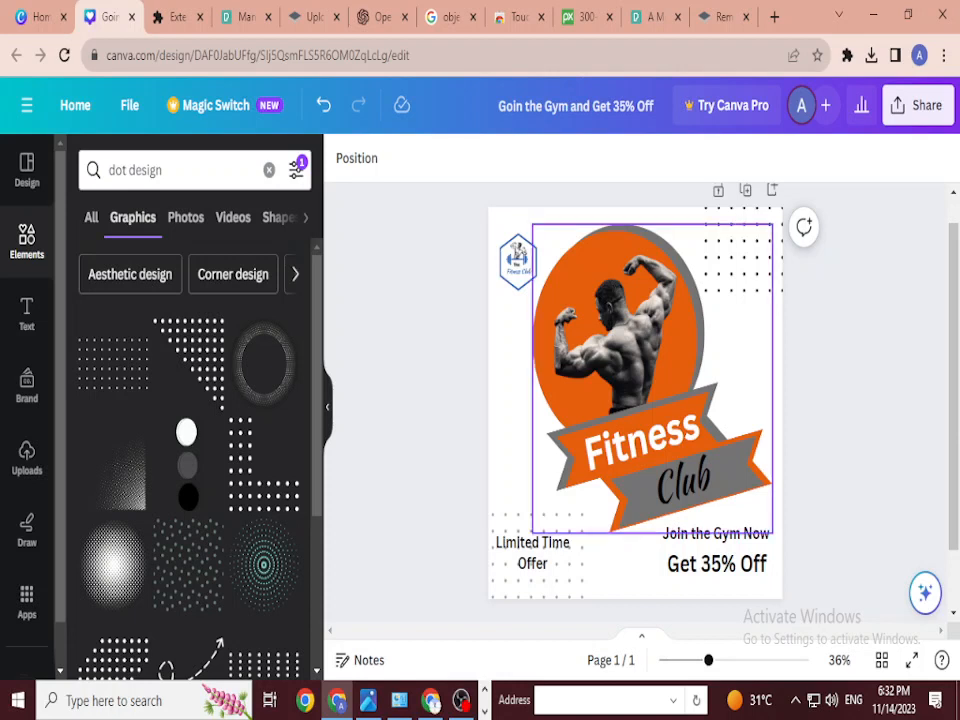
pyautogui.click(750, 350)
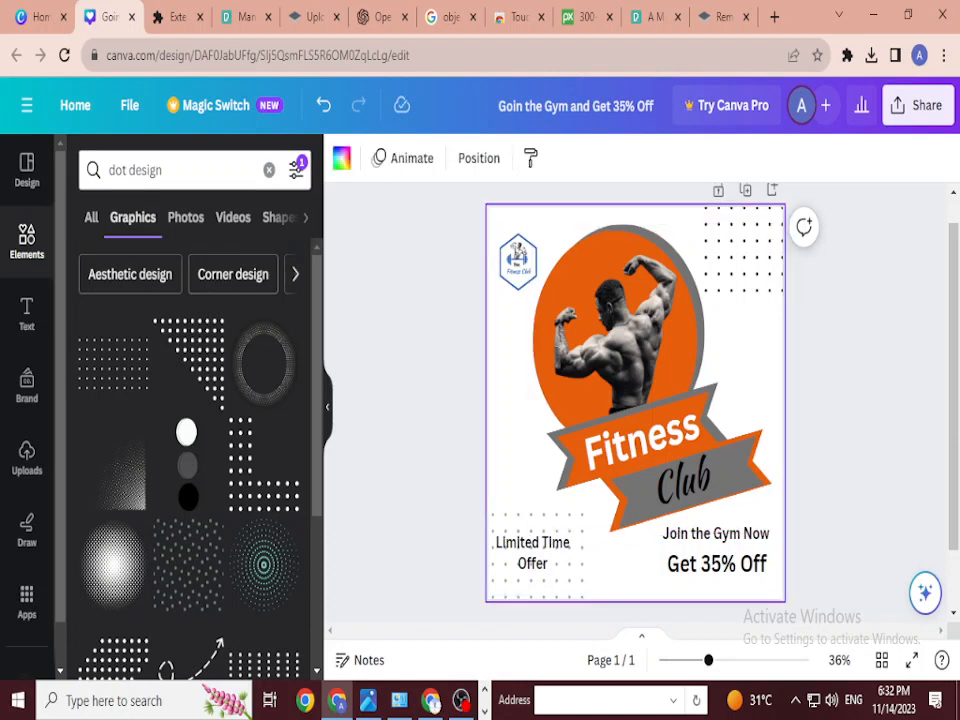
# Step: Show All result types for 'dot design', then clear the search query
pyautogui.click(175, 170)
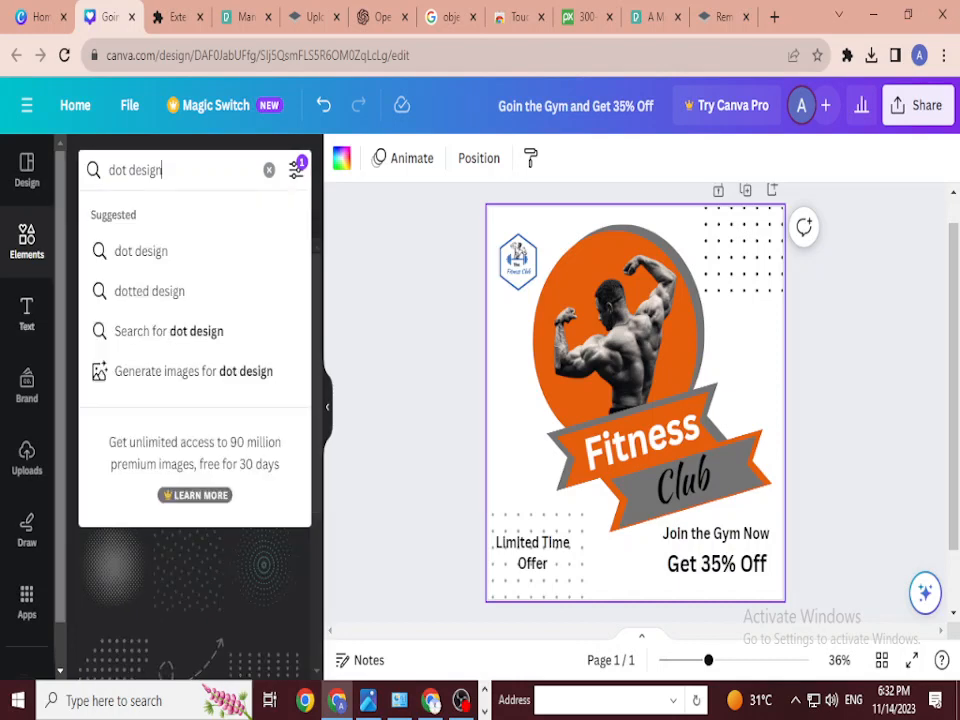
pyautogui.moveTo(60, 420); pyautogui.dragTo(60, 462)
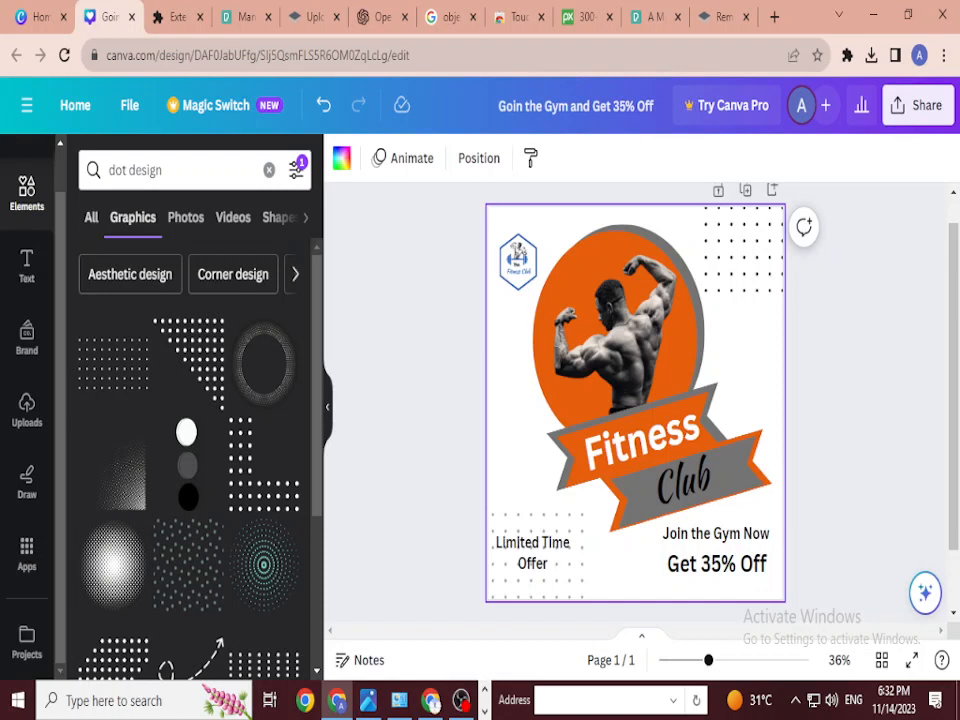
pyautogui.click(91, 217)
pyautogui.scroll(1, 27, 180)
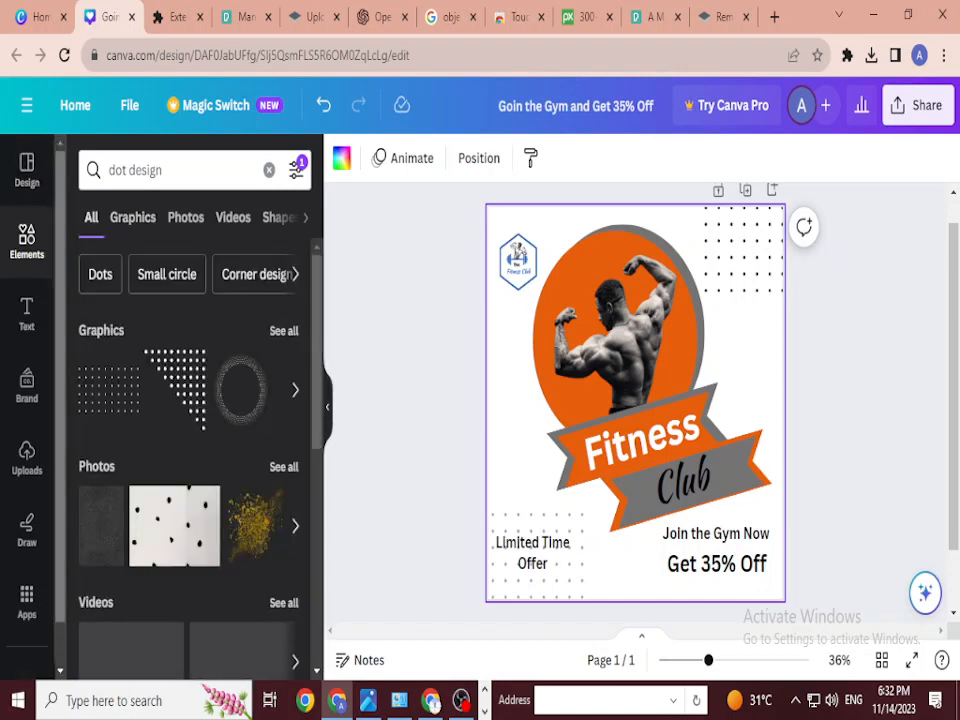
pyautogui.scroll(-1, 27, 300)
pyautogui.scroll(1, 27, 300)
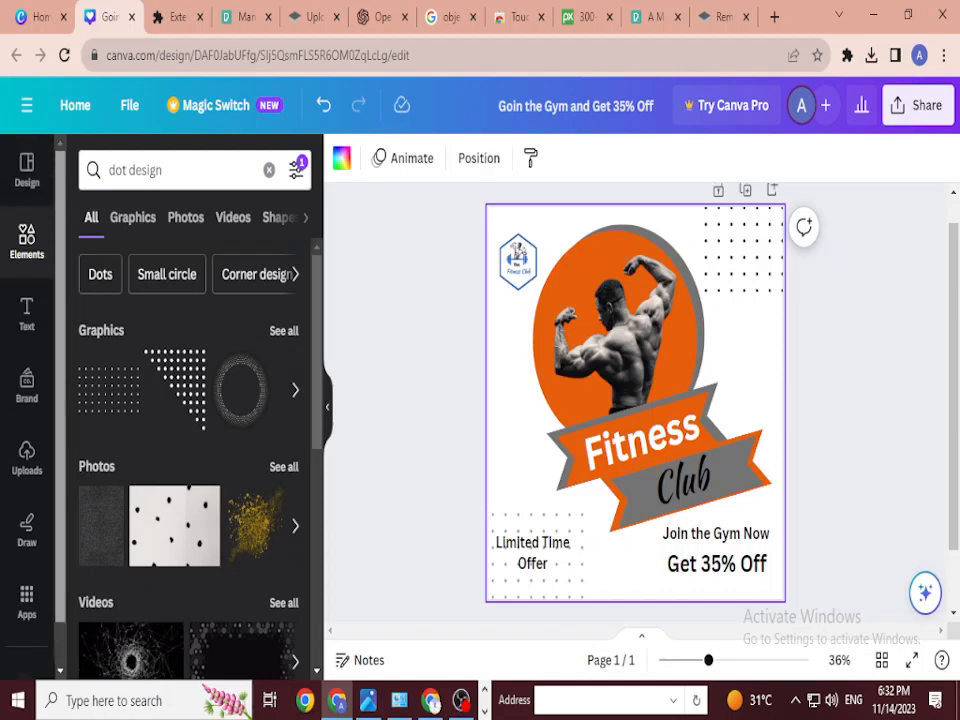
pyautogui.scroll(-1, 27, 300)
pyautogui.scroll(1, 27, 300)
pyautogui.click(128, 170)
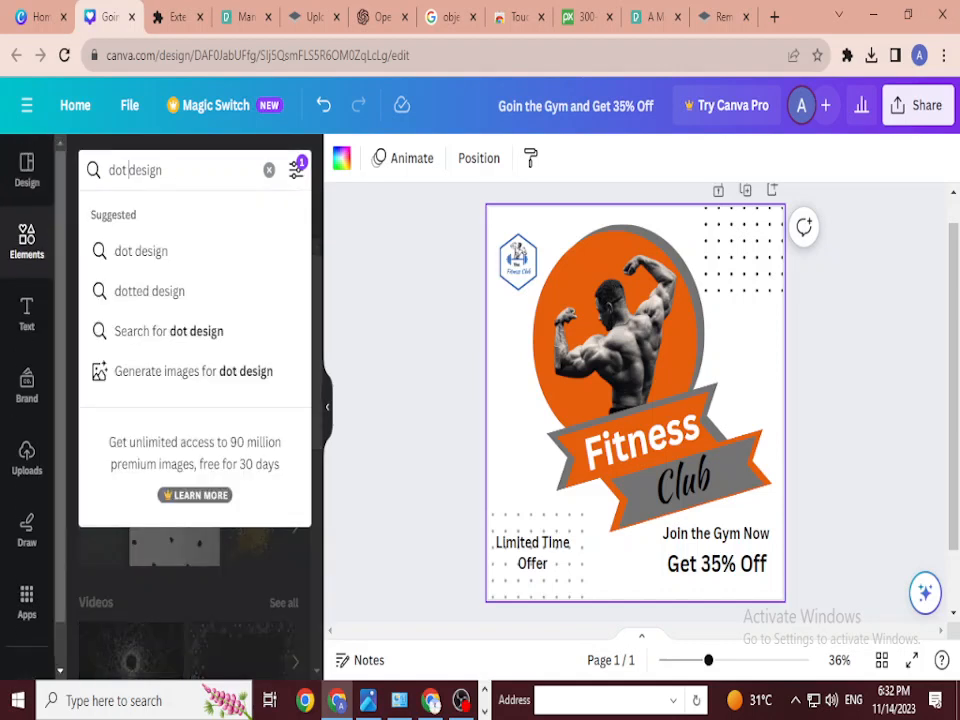
pyautogui.click(269, 170)
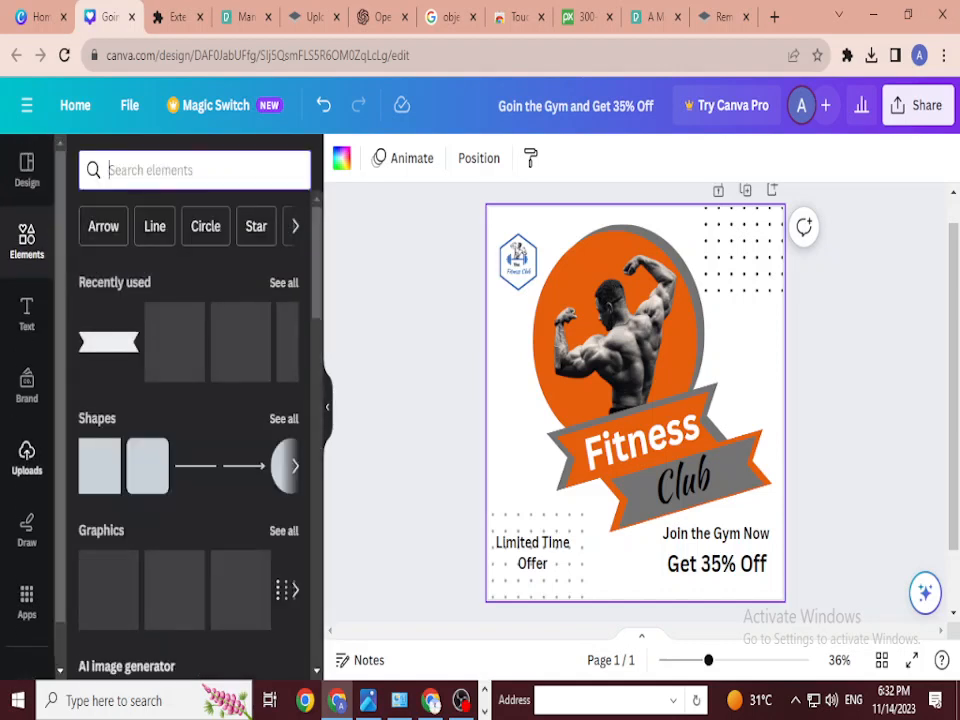
# Step: Search elements for 'background' and browse the results
pyautogui.scroll(-1, 27, 458)
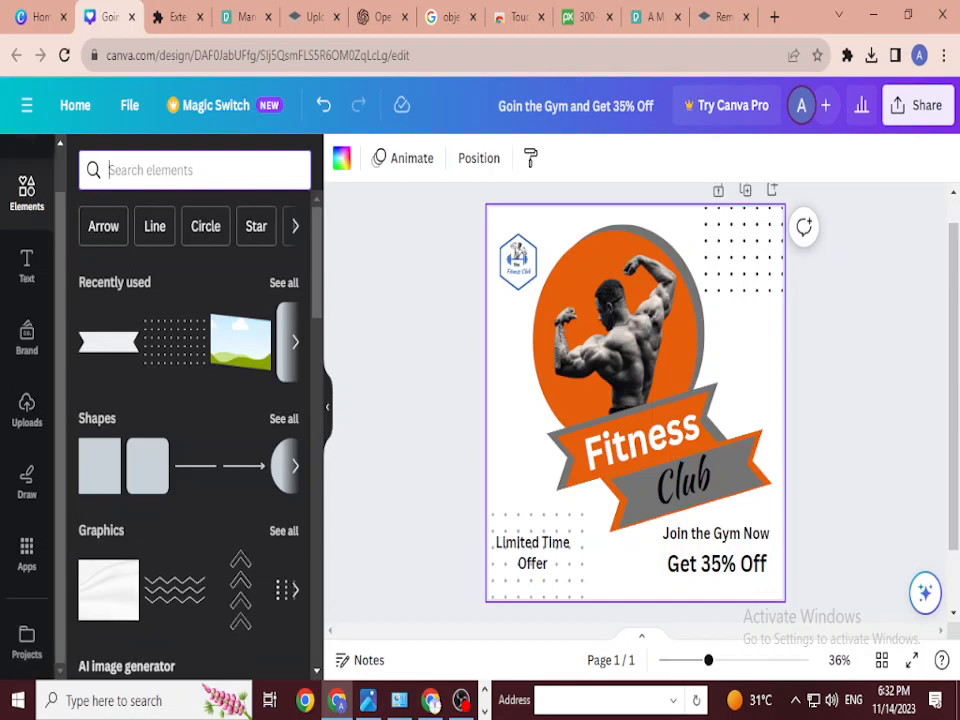
pyautogui.write('backgro')
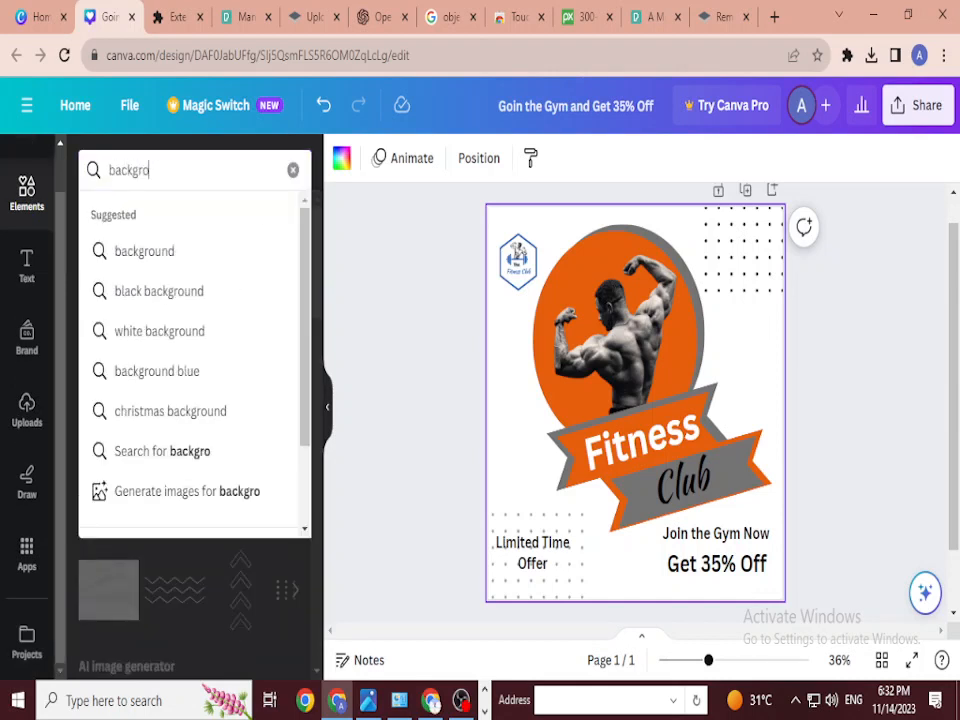
pyautogui.write('und')
pyautogui.press('Return')
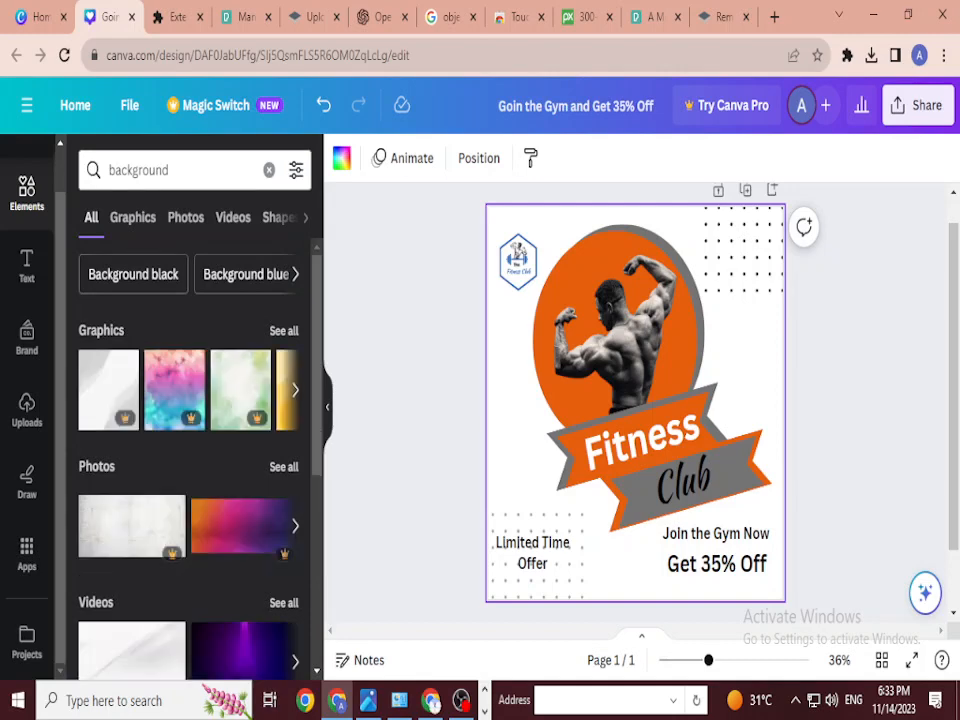
pyautogui.scroll(-4, 190, 555)
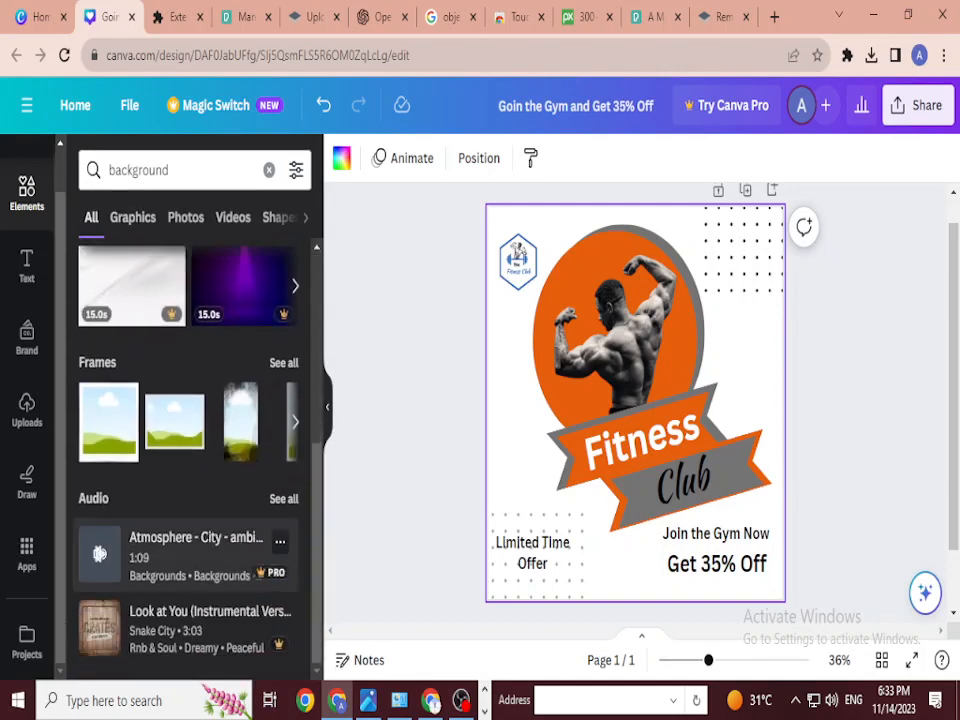
pyautogui.scroll(5, 99, 553)
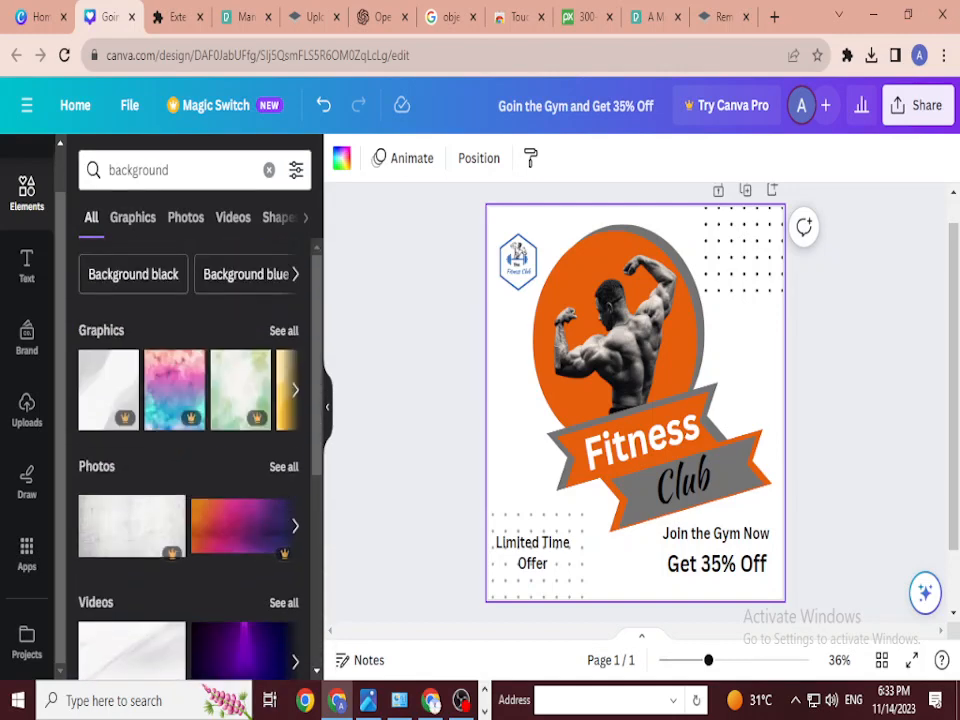
# Step: Set the page background to the grey-to-white gradient after trying light grey and black-to-grey
pyautogui.click(341, 157)
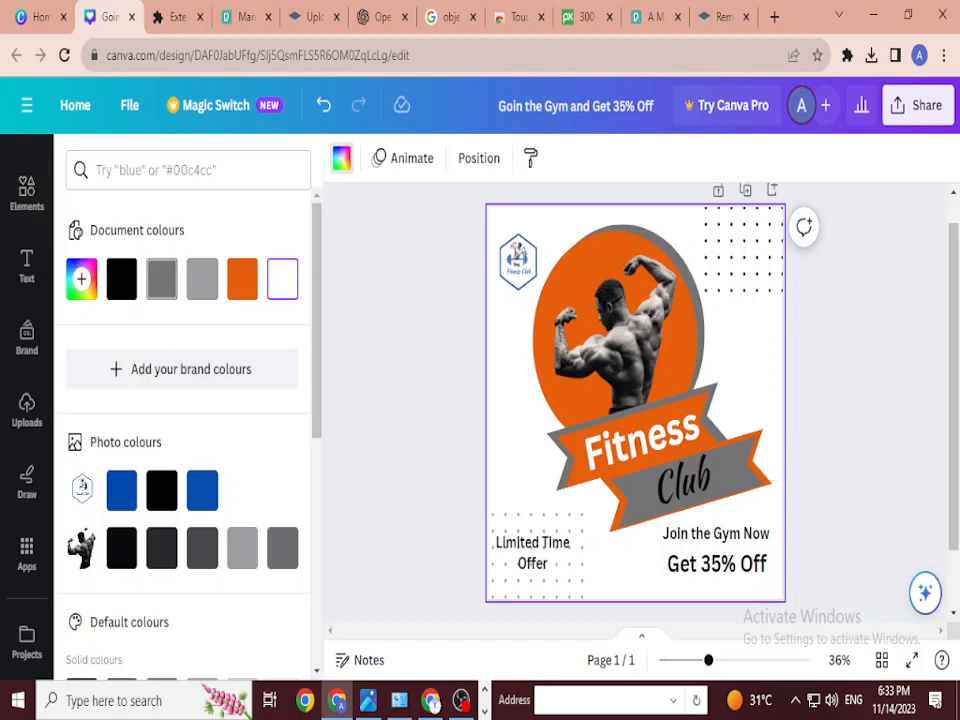
pyautogui.scroll(-5, 182, 420)
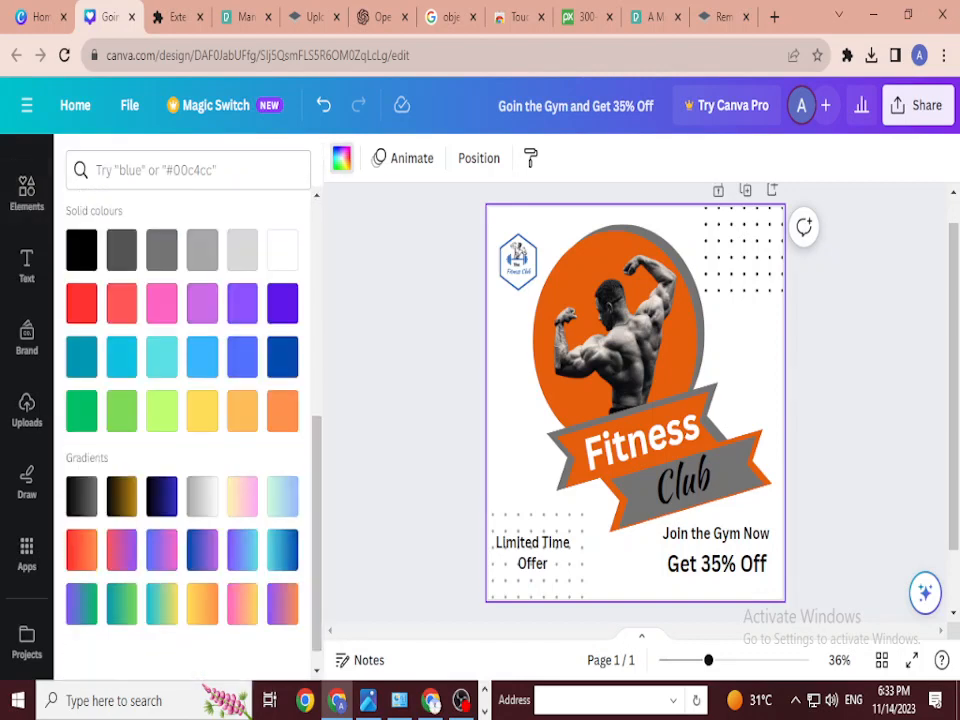
pyautogui.click(242, 250)
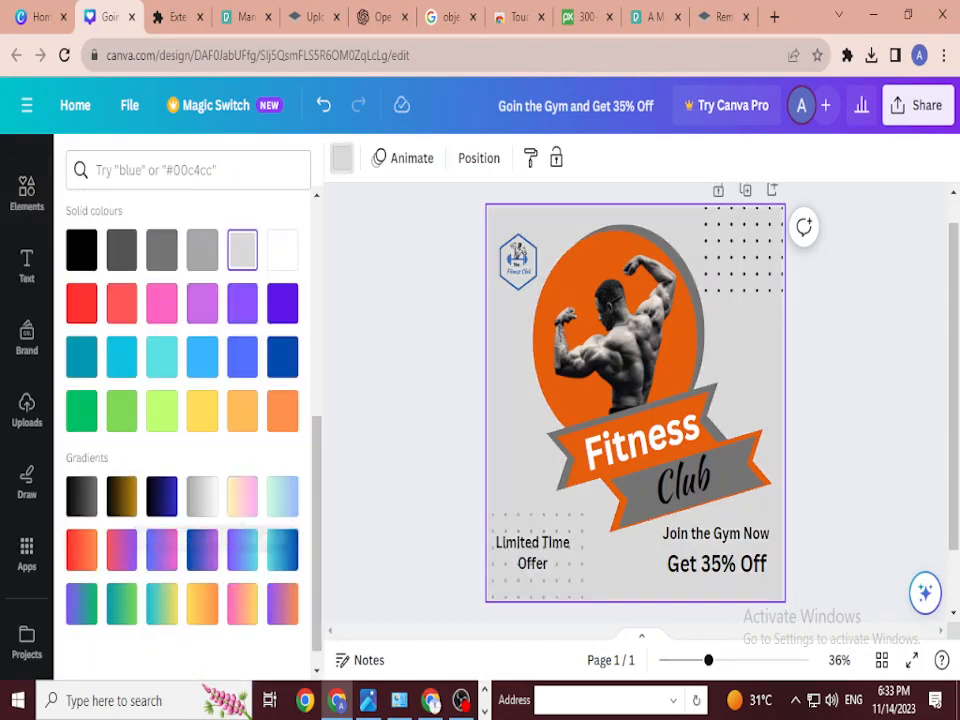
pyautogui.click(202, 496)
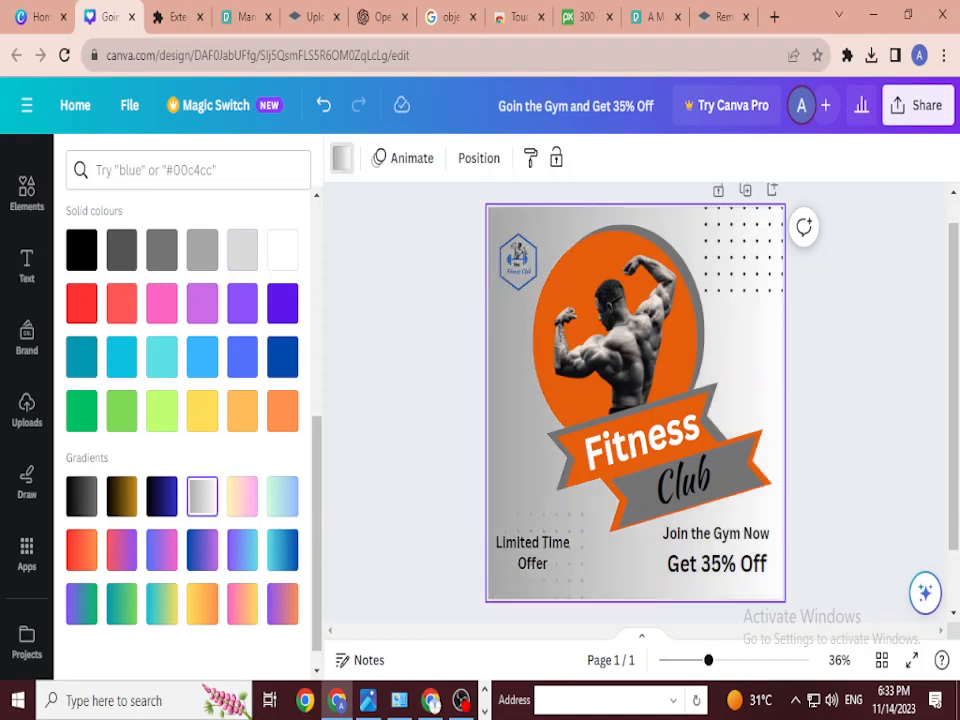
pyautogui.scroll(-1, 182, 400)
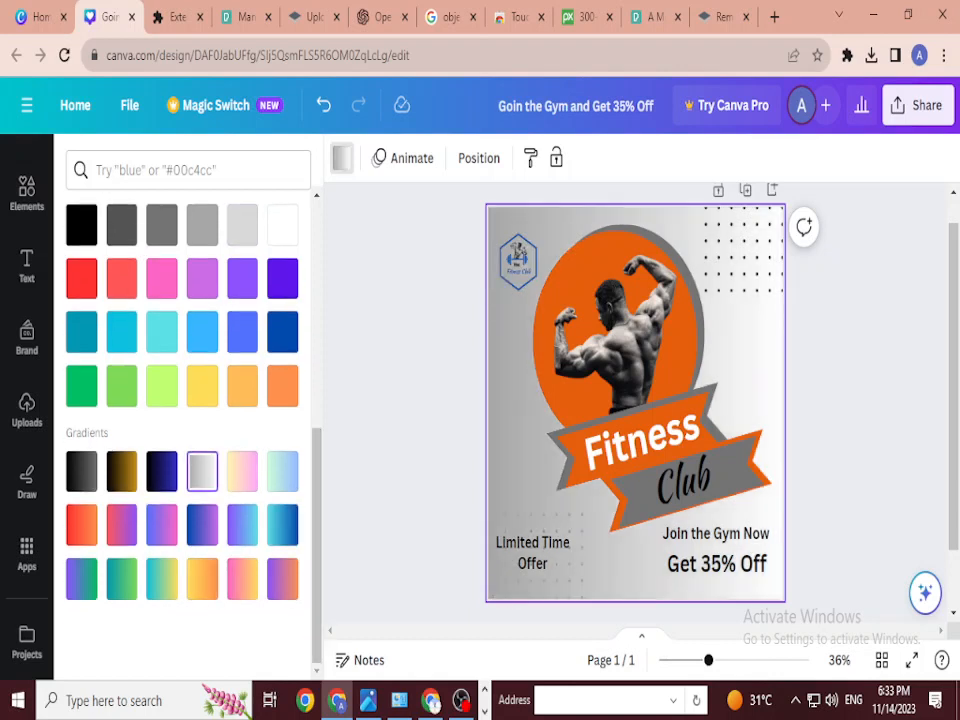
pyautogui.click(82, 471)
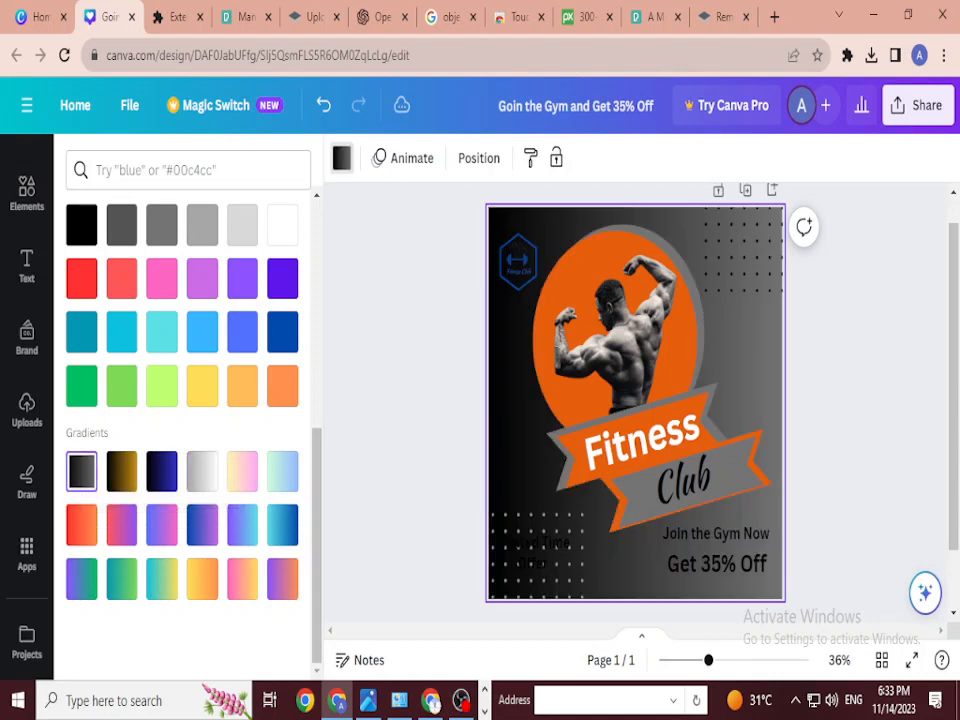
pyautogui.click(202, 471)
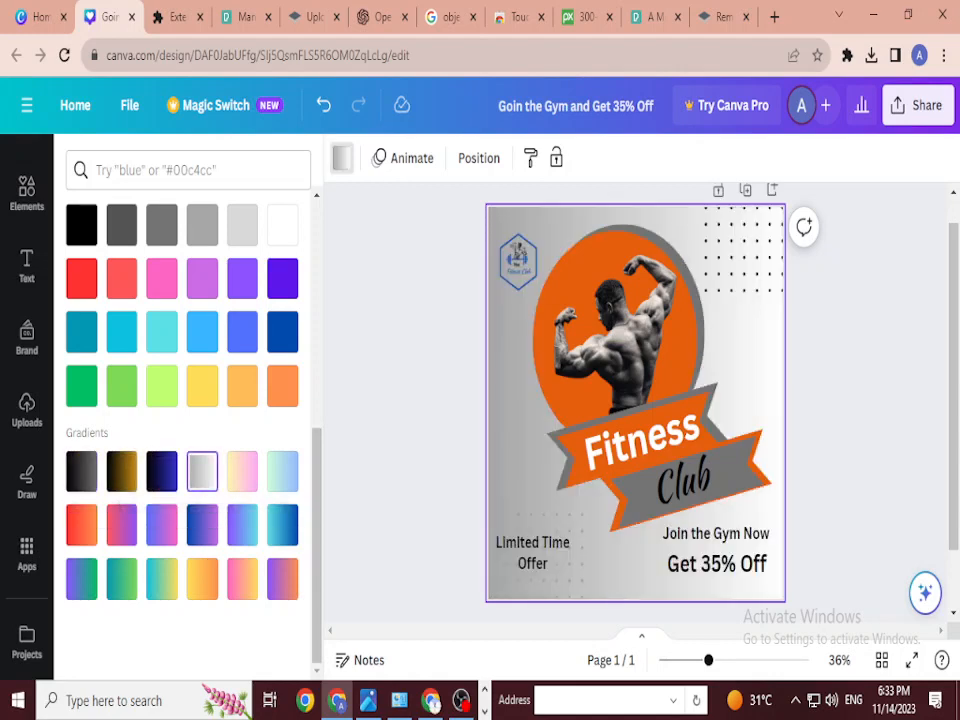
pyautogui.click(27, 193)
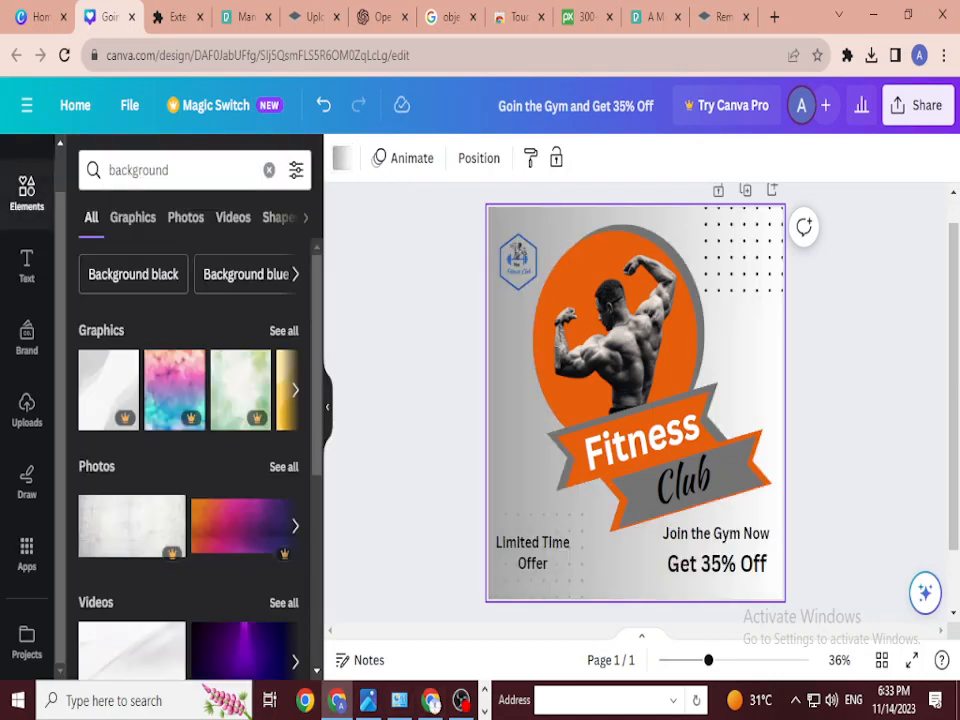
pyautogui.scroll(1, 635, 400)
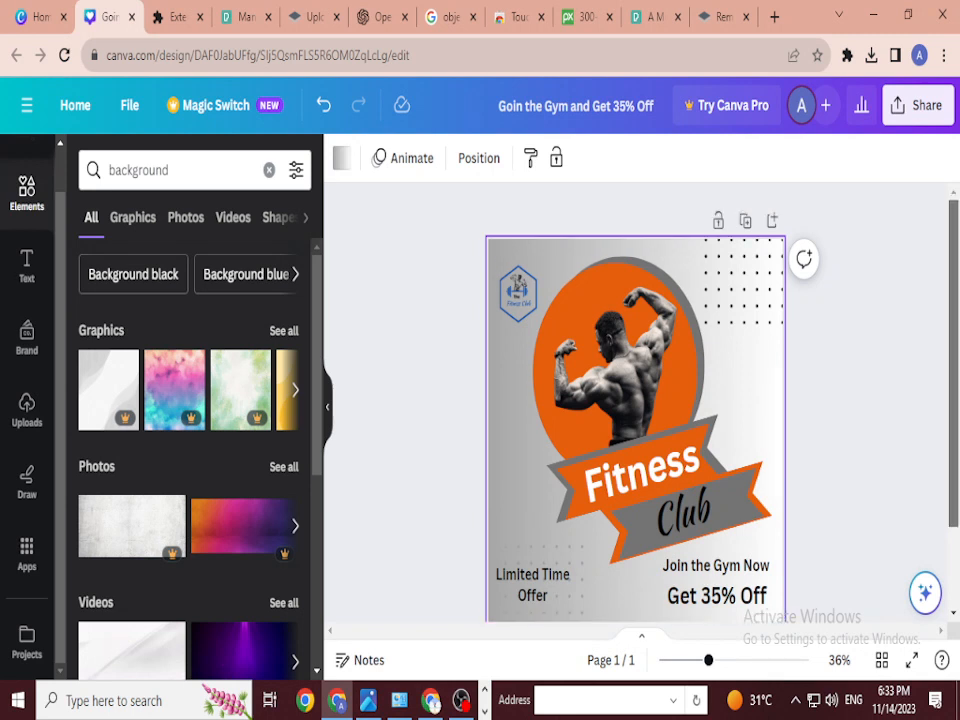
pyautogui.press('Escape')
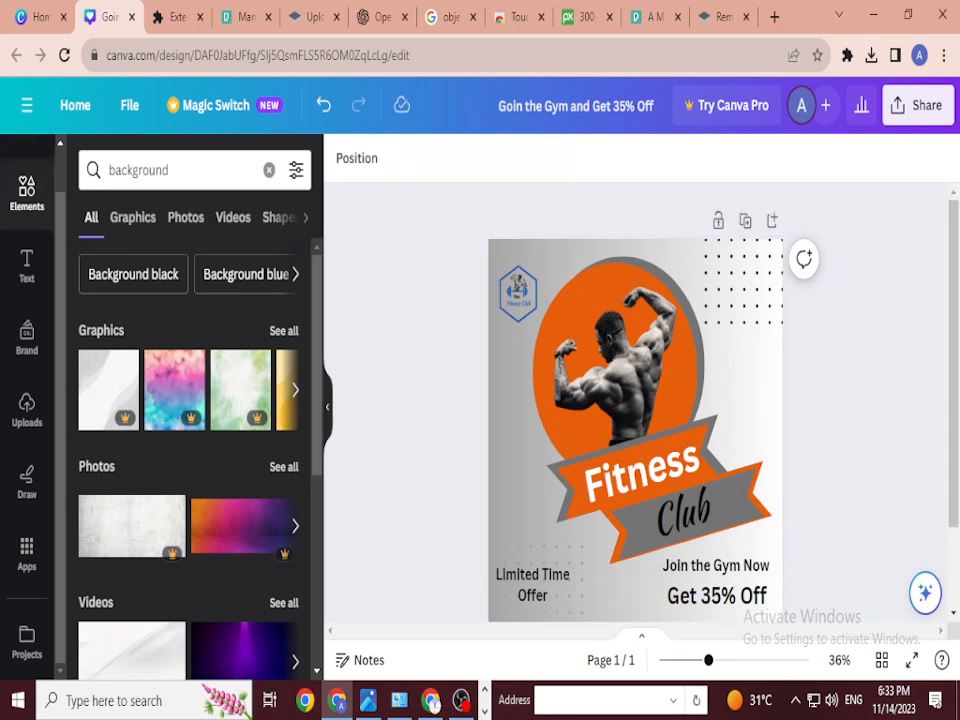
# Step: Open the Share menu and review the poster's PNG download settings
pyautogui.click(918, 105)
pyautogui.scroll(-4, 790, 400)
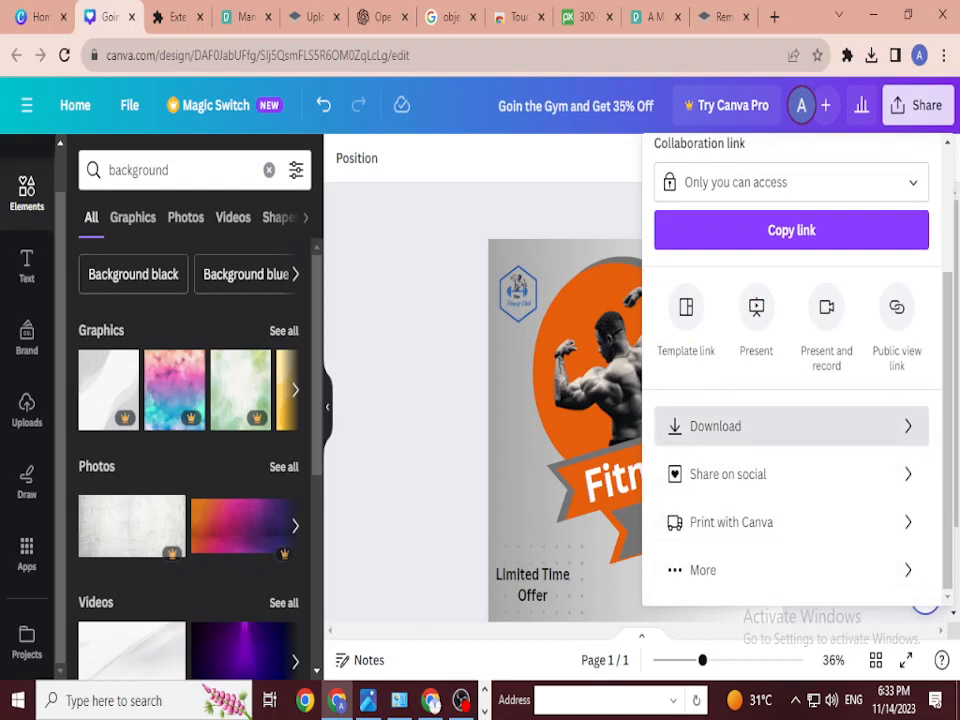
pyautogui.click(715, 426)
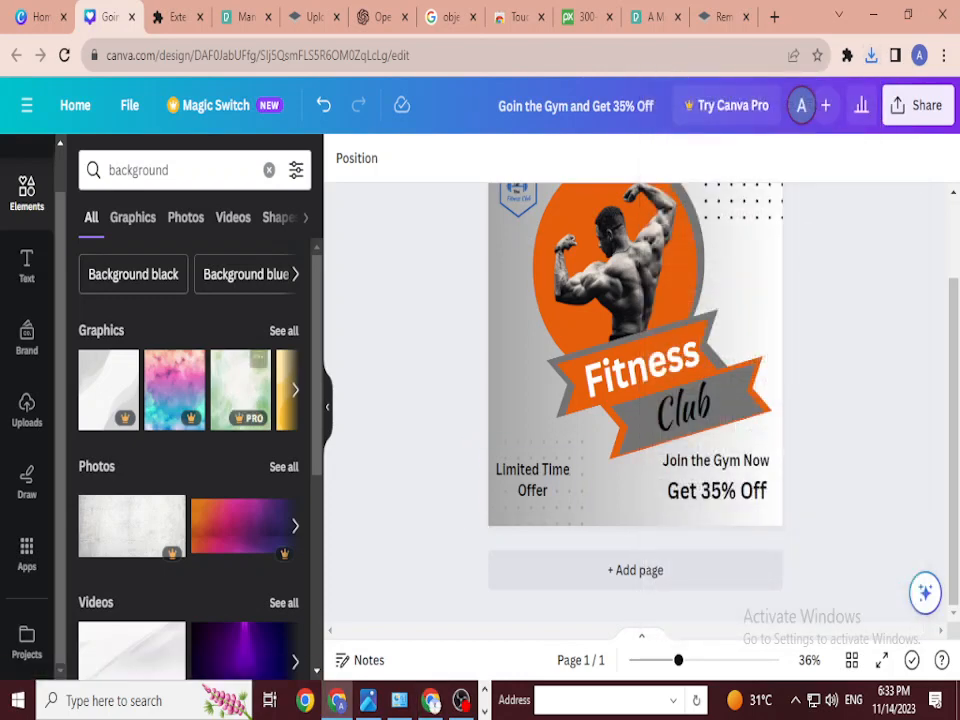
pyautogui.scroll(-1, 175, 390)
pyautogui.scroll(1, 635, 400)
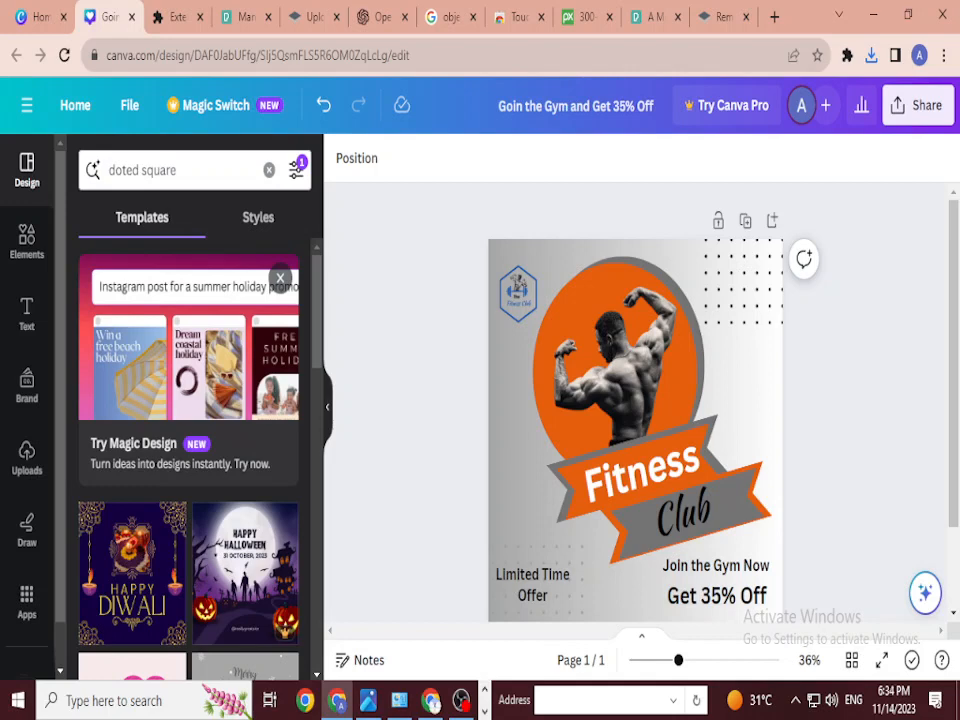
pyautogui.tripleClick(177, 170)
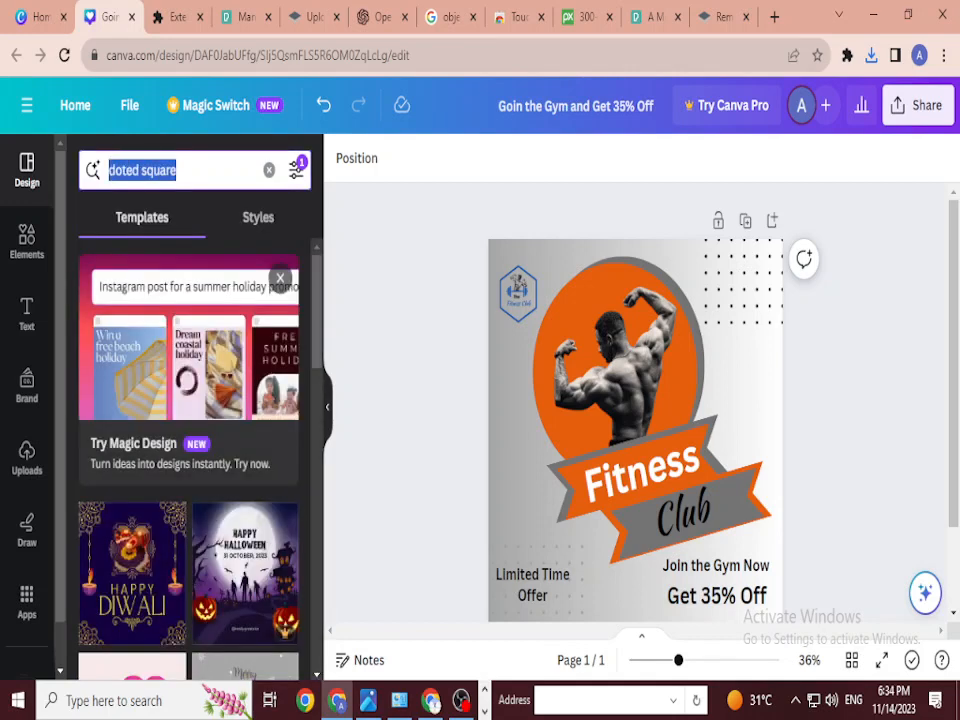
pyautogui.write('gym')
pyautogui.press('Return')
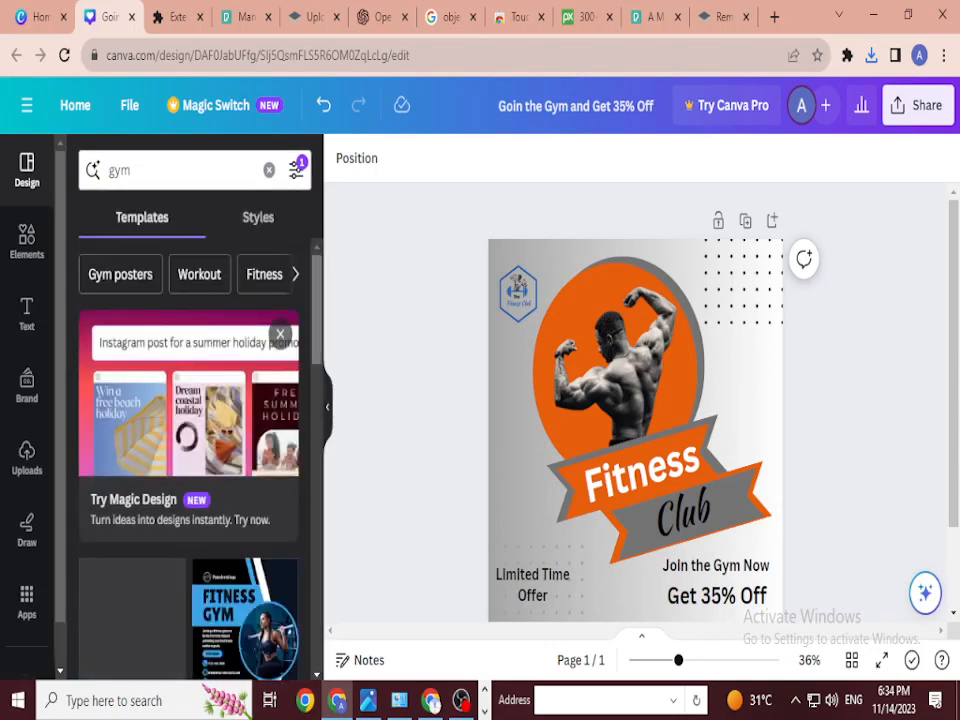
pyautogui.scroll(-5, 193, 470)
pyautogui.scroll(-10, 190, 455)
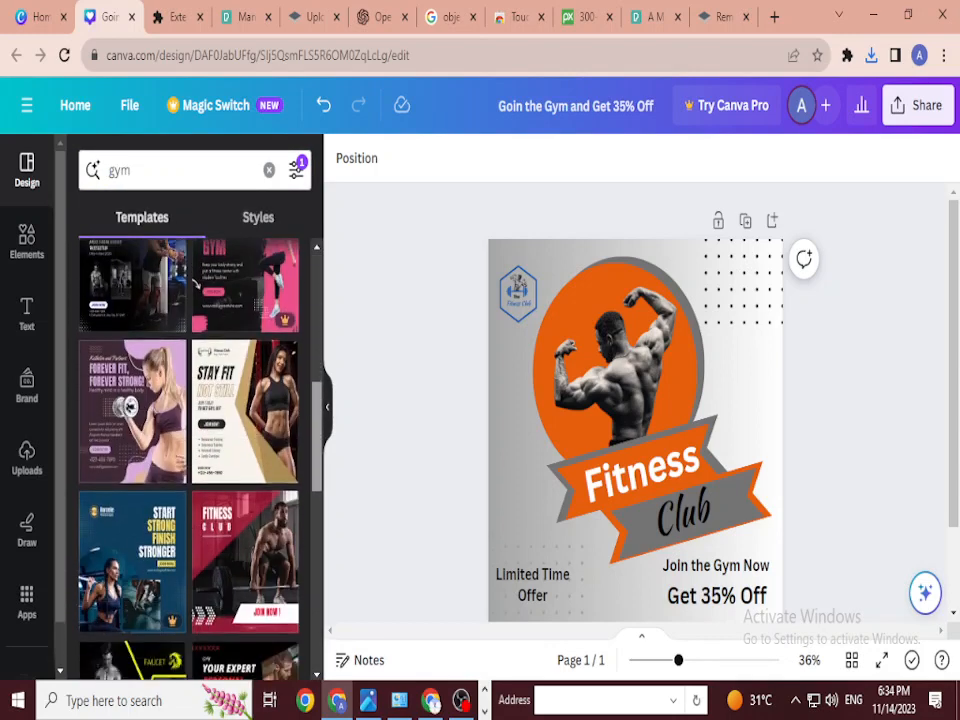
pyautogui.scroll(-3, 190, 455)
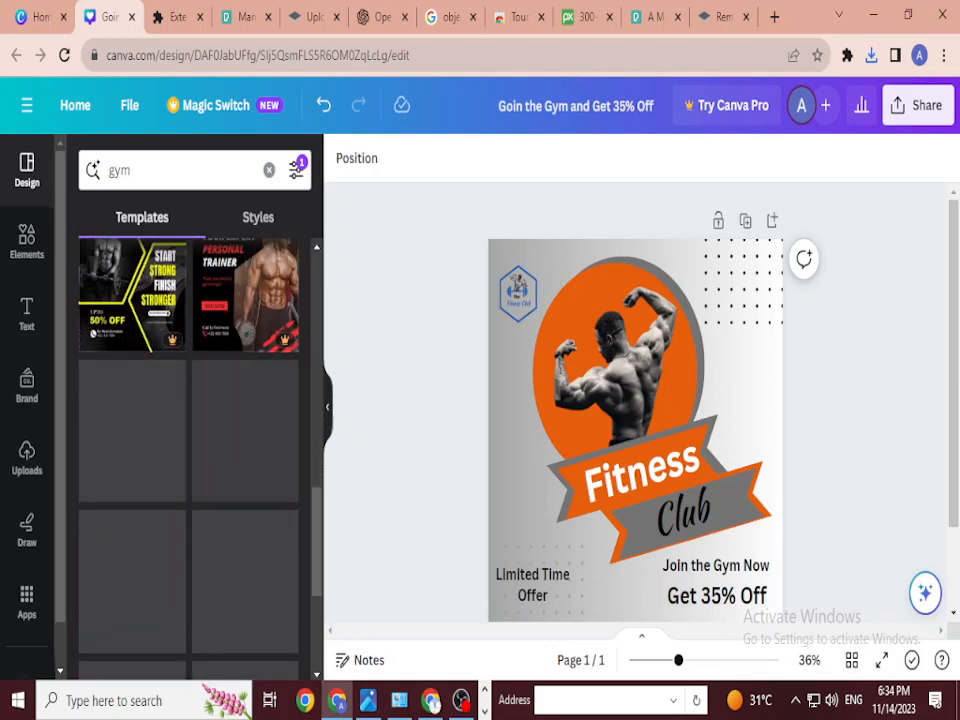
pyautogui.scroll(-3, 190, 455)
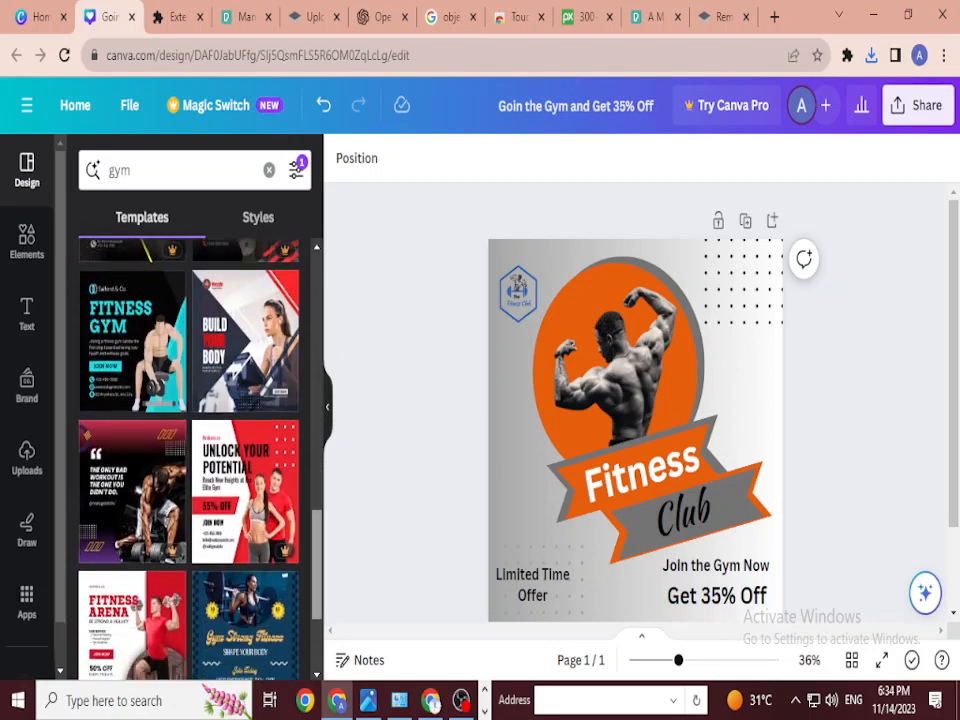
pyautogui.scroll(-4, 190, 455)
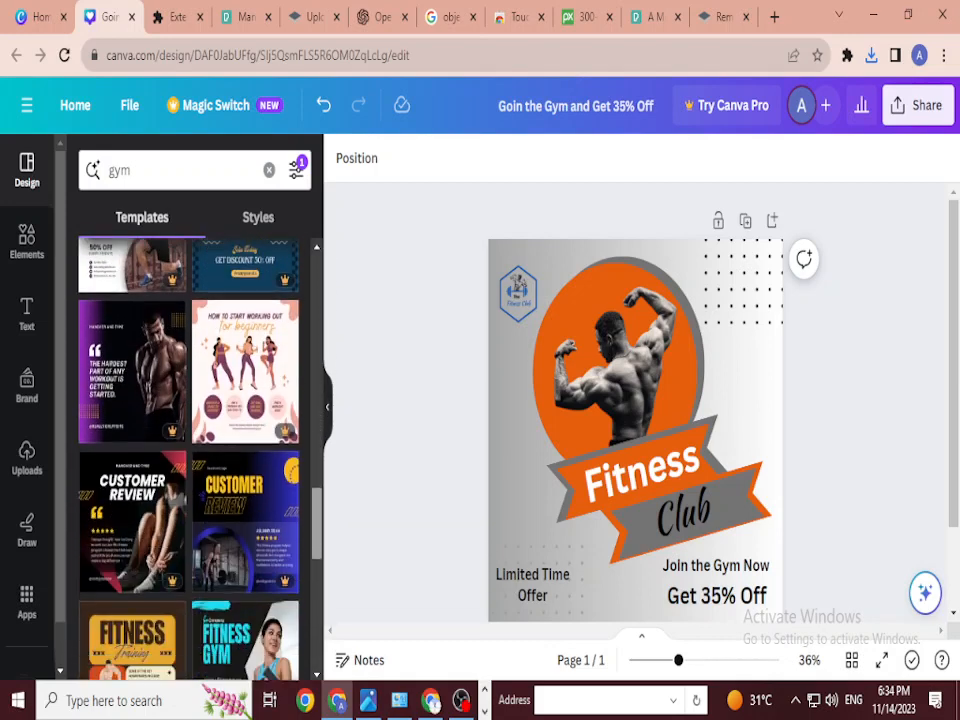
pyautogui.scroll(-4, 190, 455)
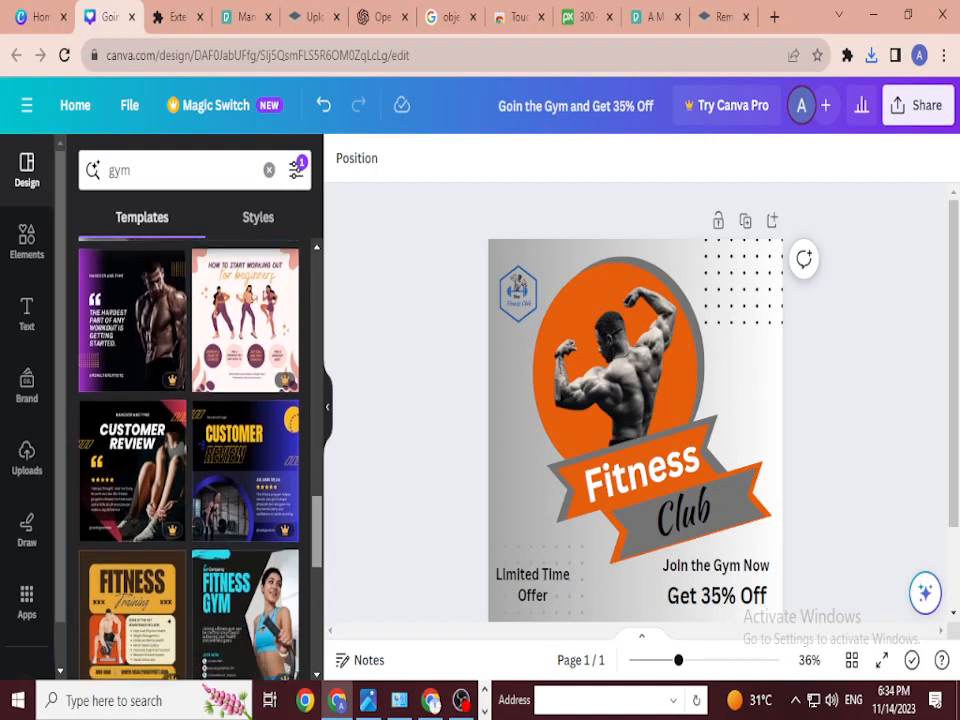
pyautogui.scroll(-5, 190, 455)
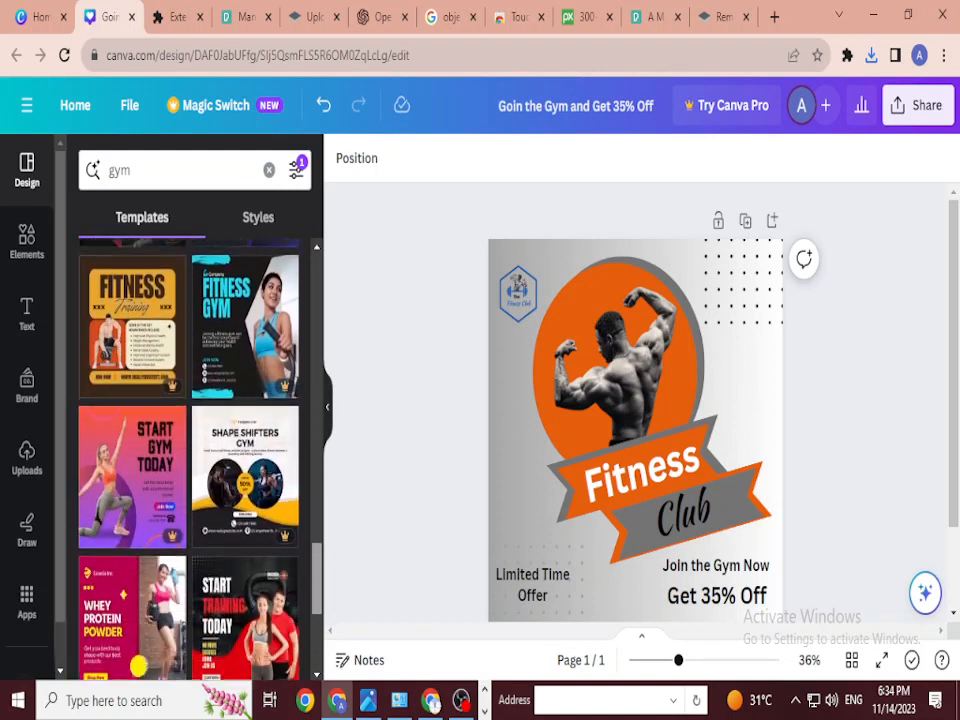
pyautogui.scroll(-5, 190, 455)
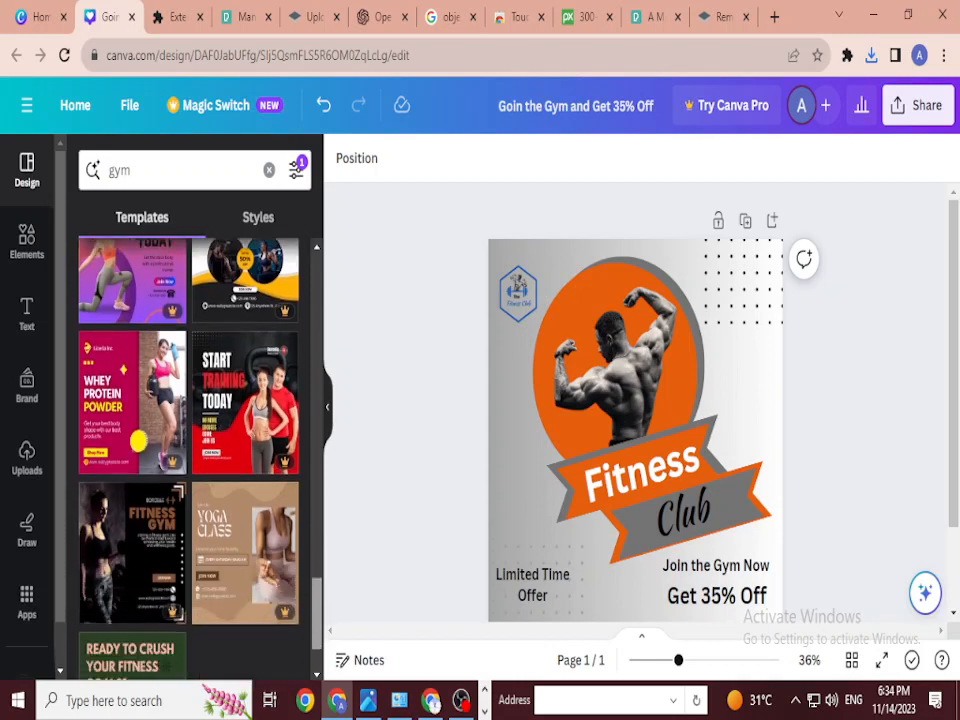
pyautogui.scroll(9, 245, 428)
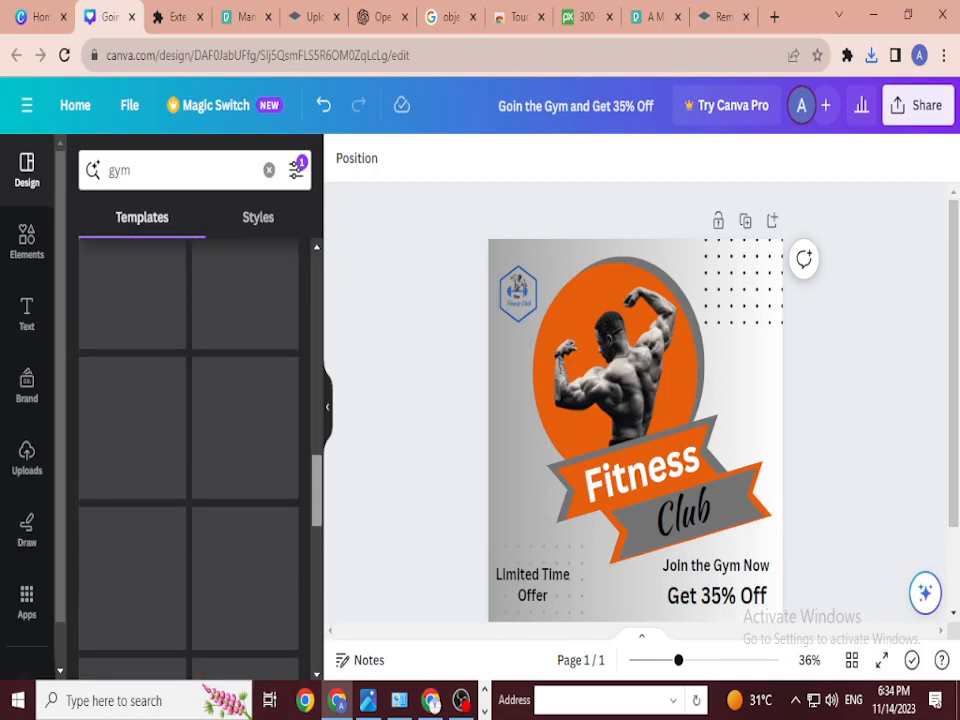
pyautogui.scroll(5, 245, 428)
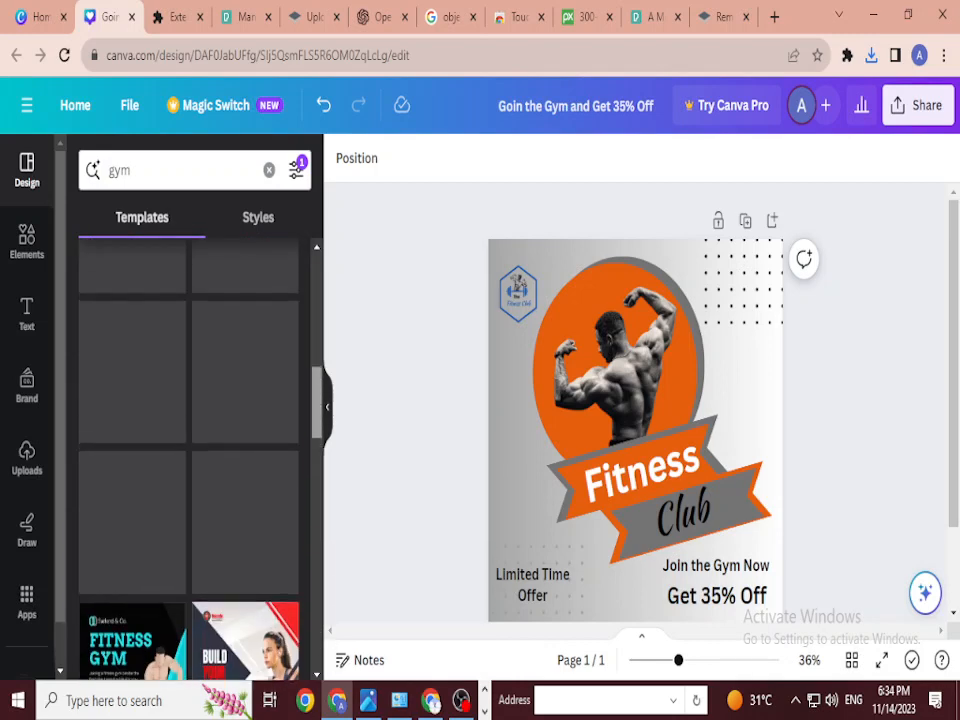
pyautogui.scroll(4, 190, 428)
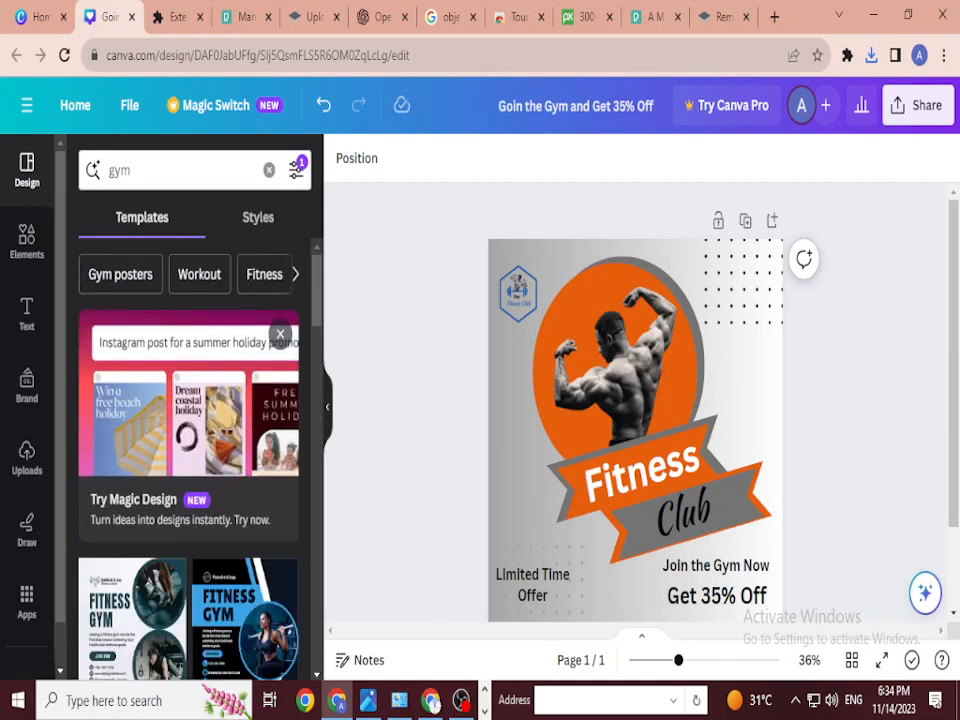
pyautogui.scroll(-2, 190, 430)
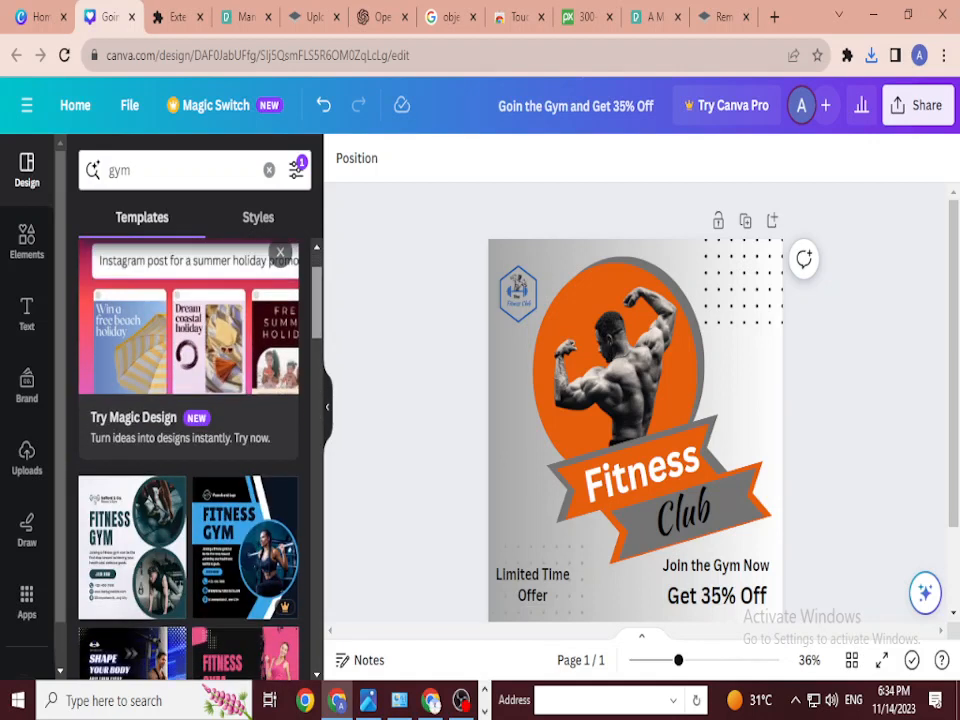
pyautogui.scroll(-3, 195, 500)
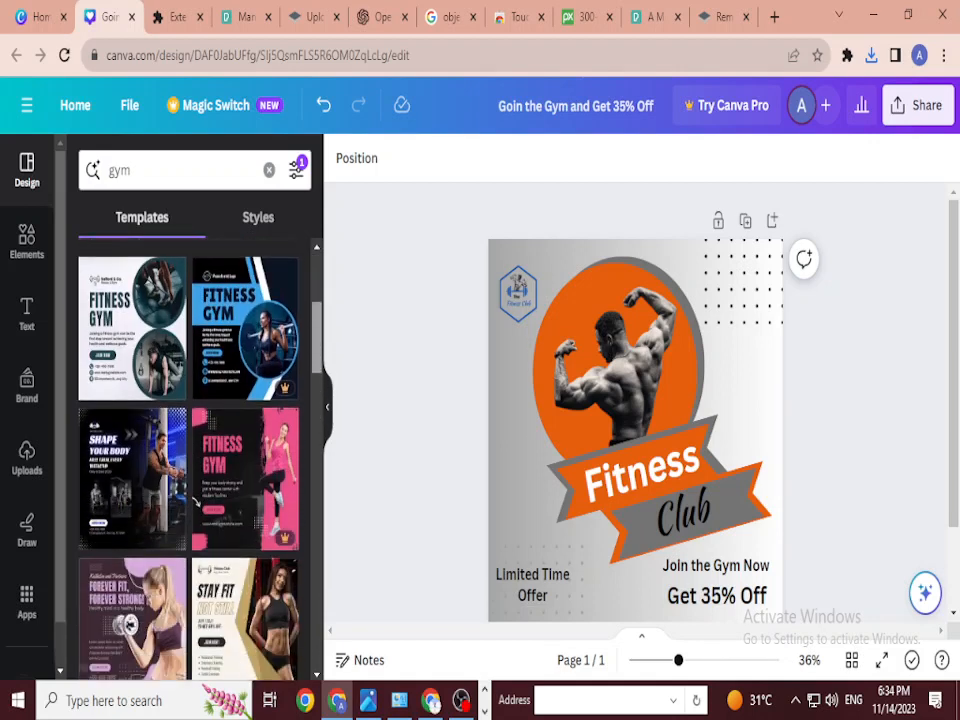
# Step: Add the Fitness Gym template as page 2 and select its JOIN NOW button
pyautogui.click(130, 210)
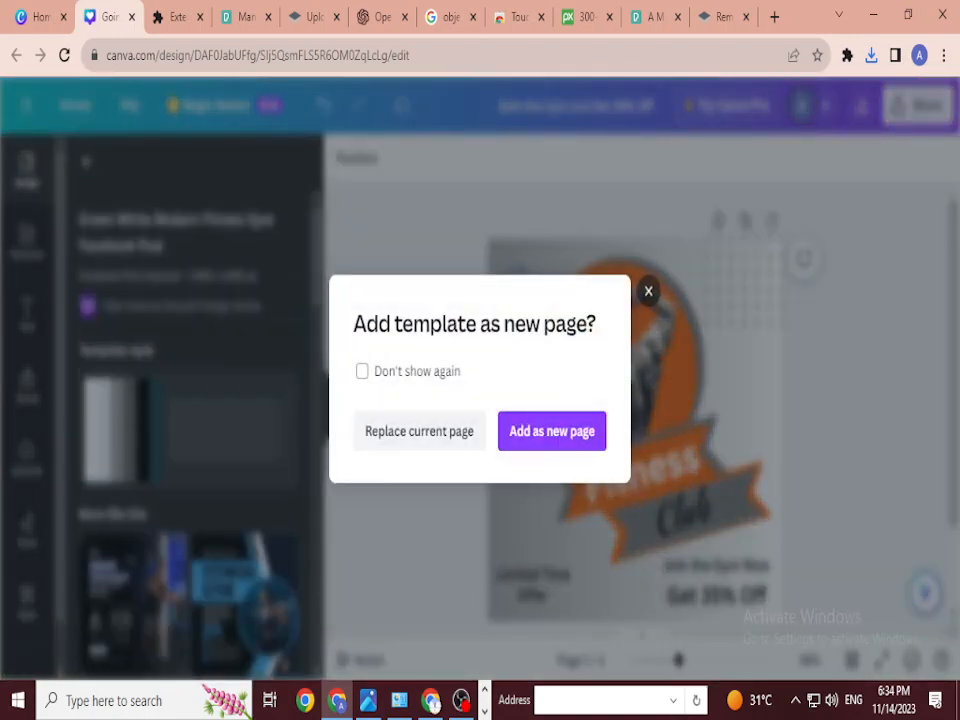
pyautogui.click(551, 431)
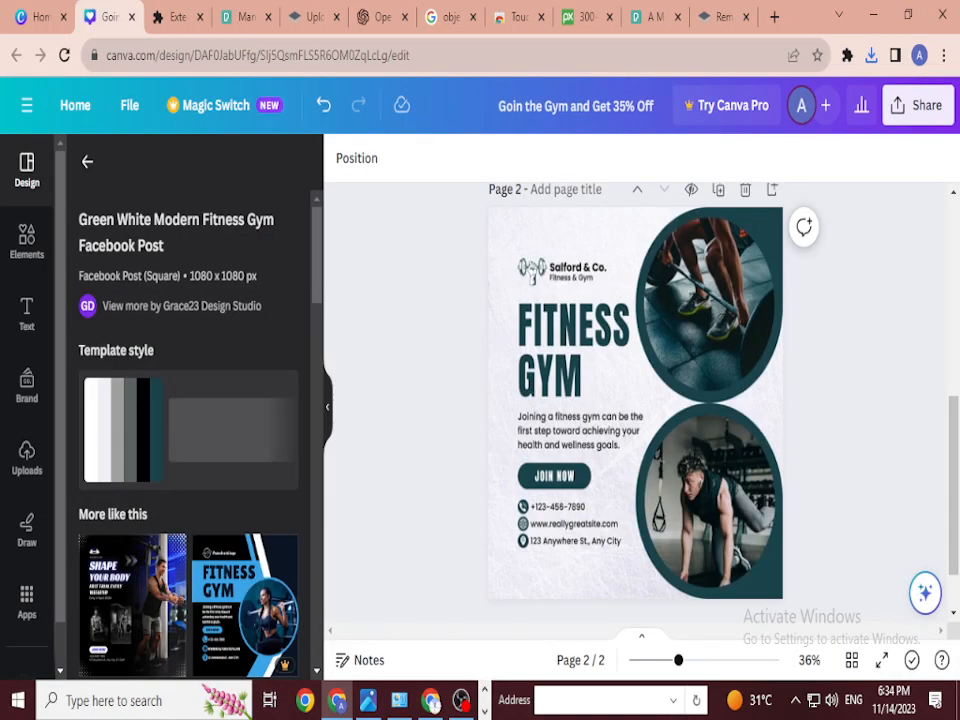
pyautogui.click(608, 380)
pyautogui.click(550, 376)
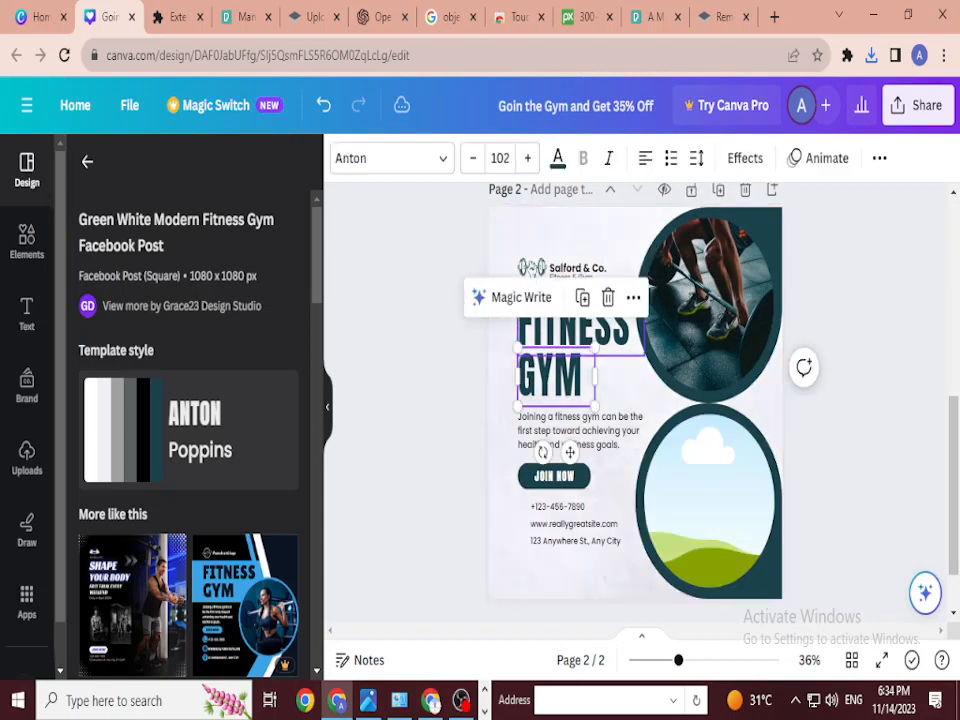
pyautogui.click(573, 325)
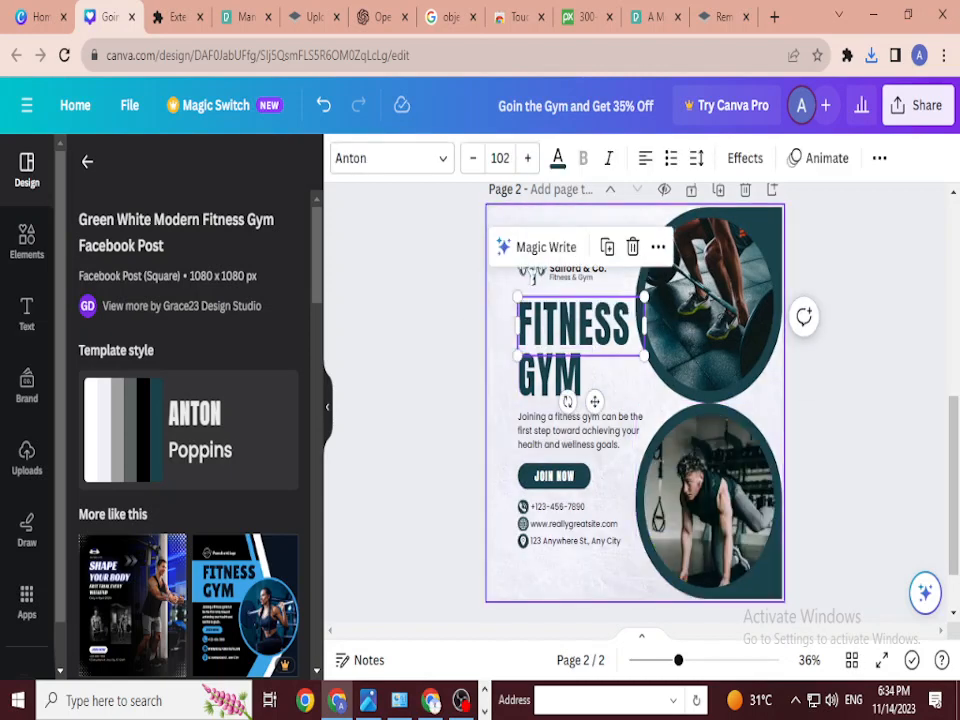
pyautogui.click(554, 476)
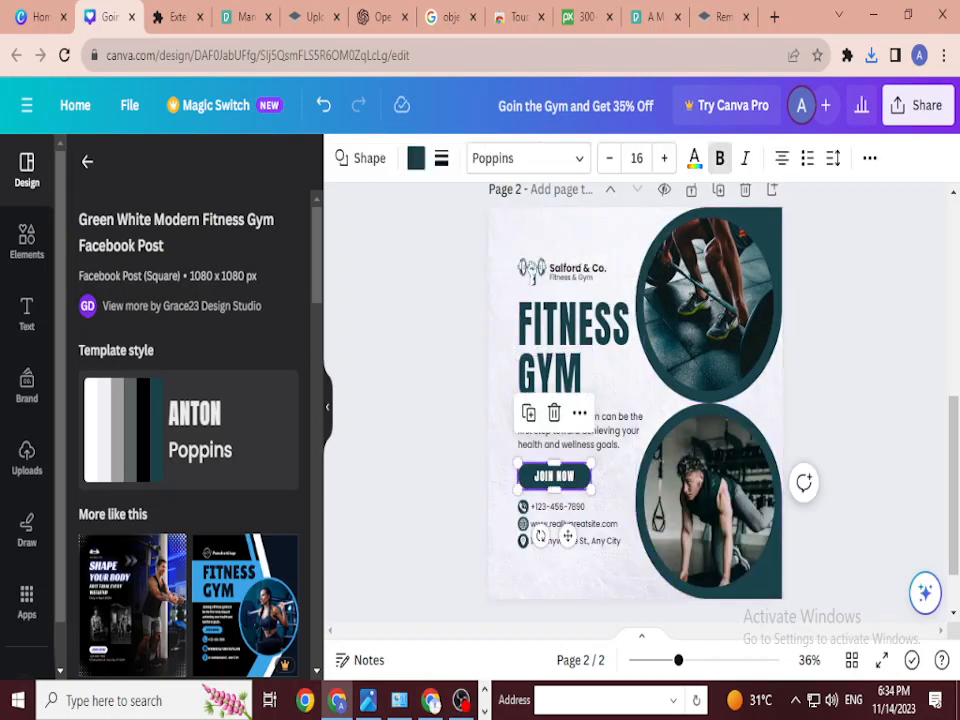
# Step: Move the dark rounded button shape onto Limited Time Offer on page 1
pyautogui.scroll(5, 705, 500)
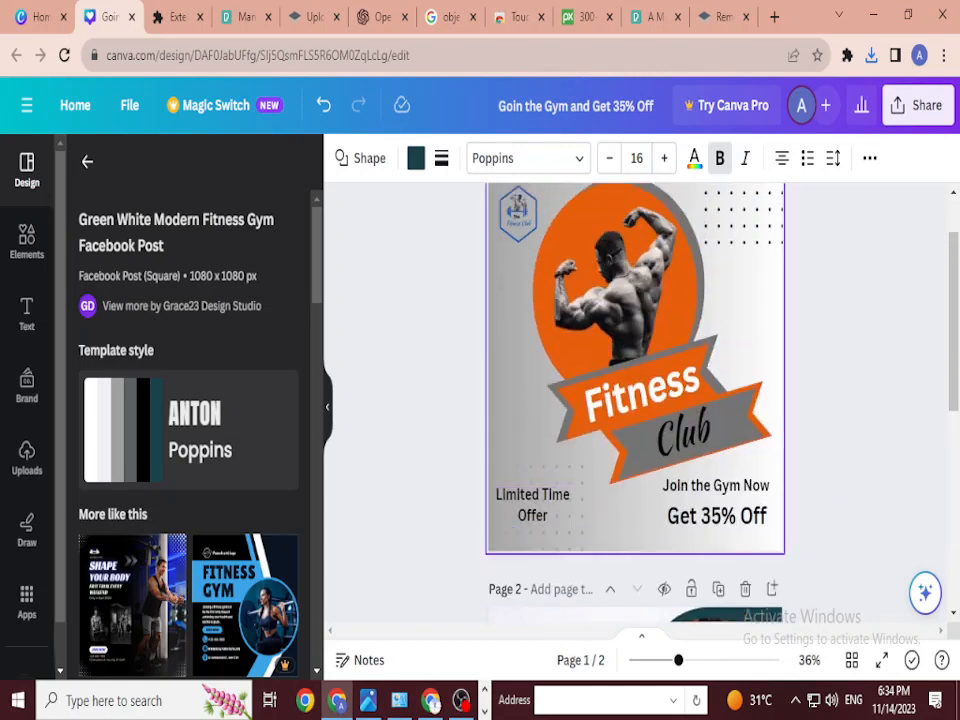
pyautogui.click(740, 300)
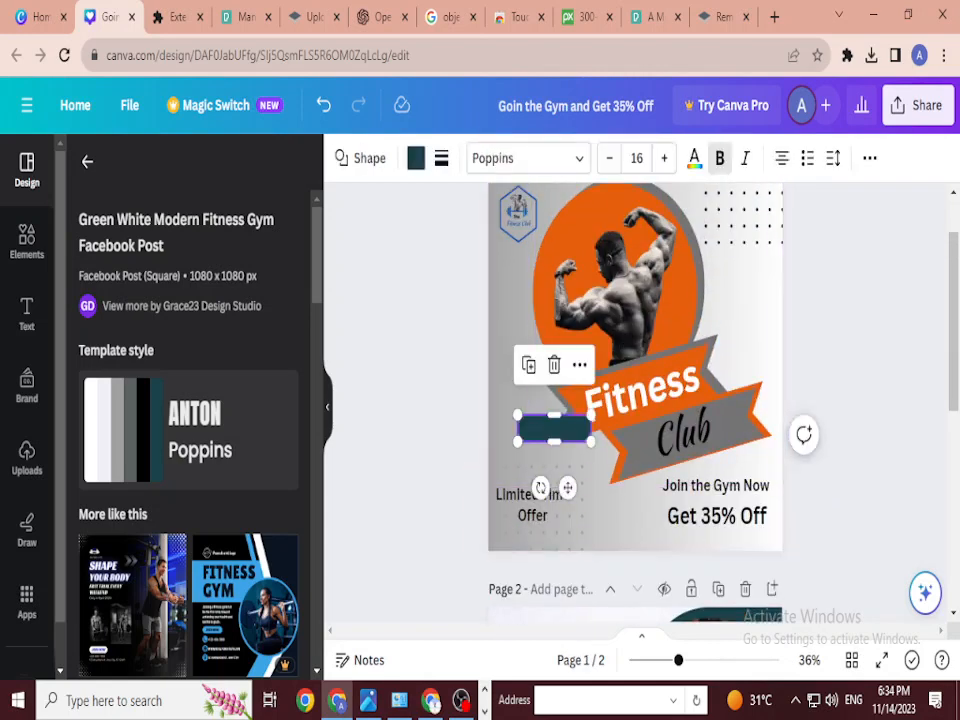
pyautogui.moveTo(555, 428); pyautogui.dragTo(533, 498)
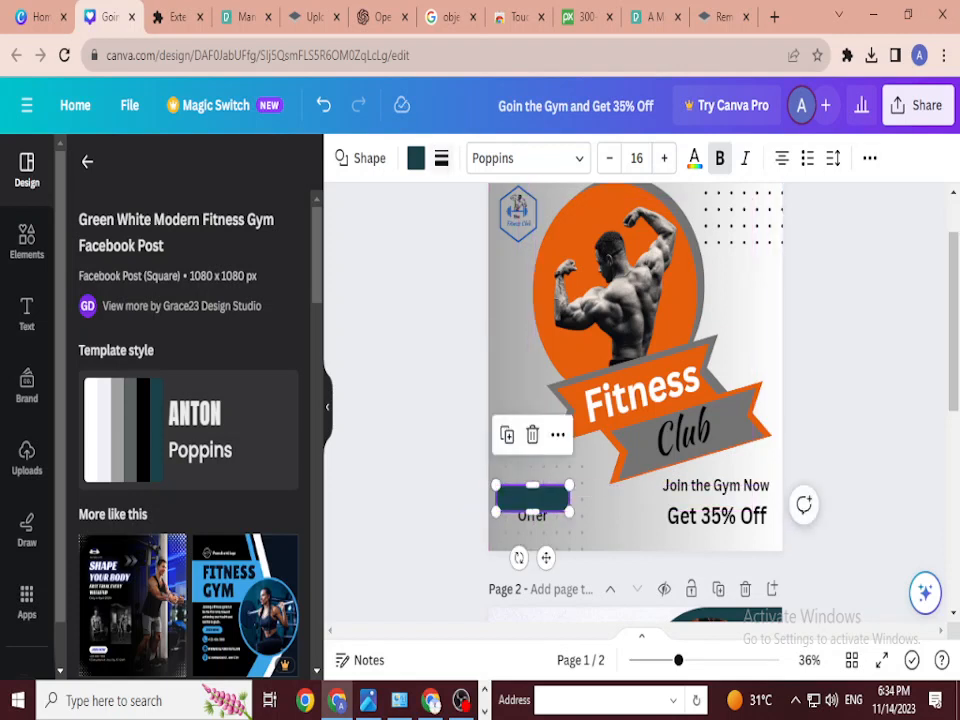
pyautogui.click(416, 158)
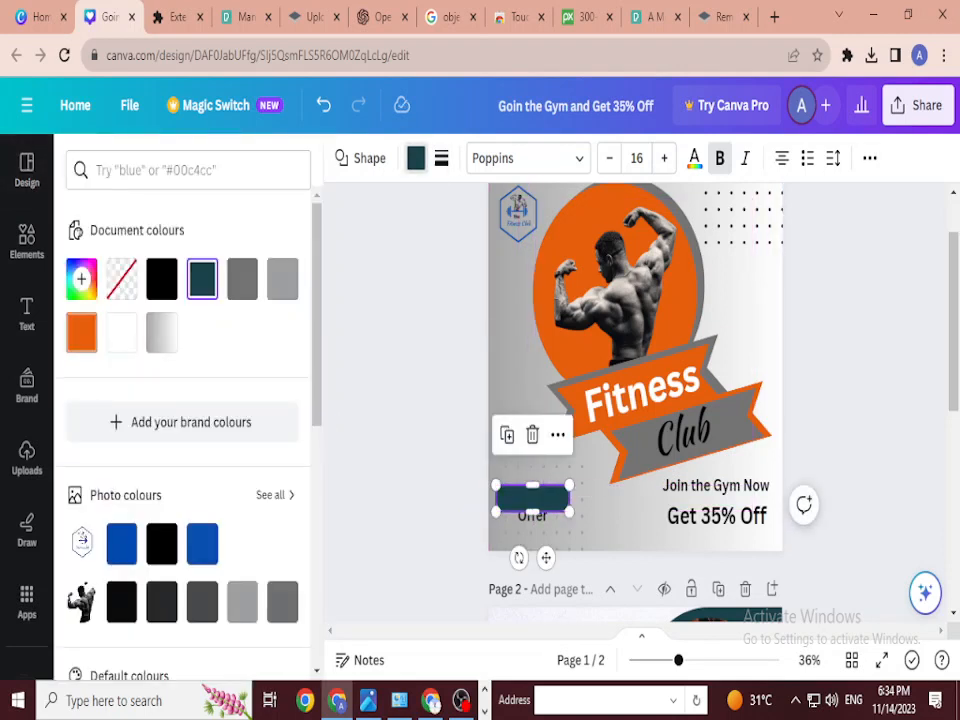
# Step: Fill the rounded shape orange, widen it, and move the Limited Time Offer text onto it
pyautogui.click(81, 332)
pyautogui.moveTo(569, 512); pyautogui.dragTo(529, 458)
pyautogui.click(532, 505)
pyautogui.moveTo(532, 505); pyautogui.dragTo(532, 459)
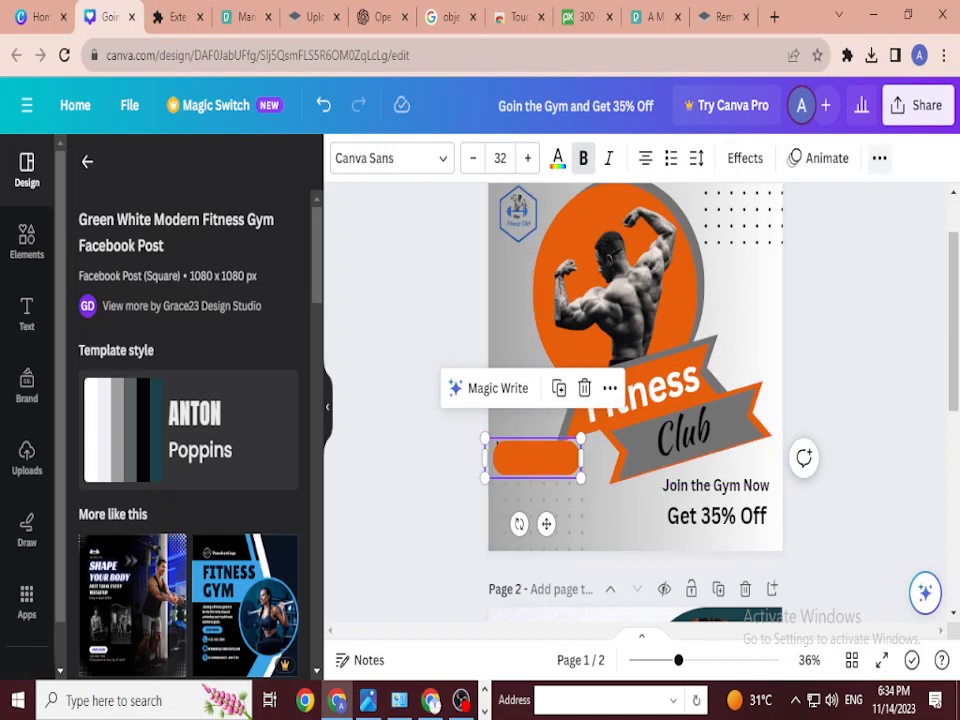
# Step: Bring the Limited Time Offer text to the front, in front of the orange pill
pyautogui.click(879, 158)
pyautogui.click(755, 198)
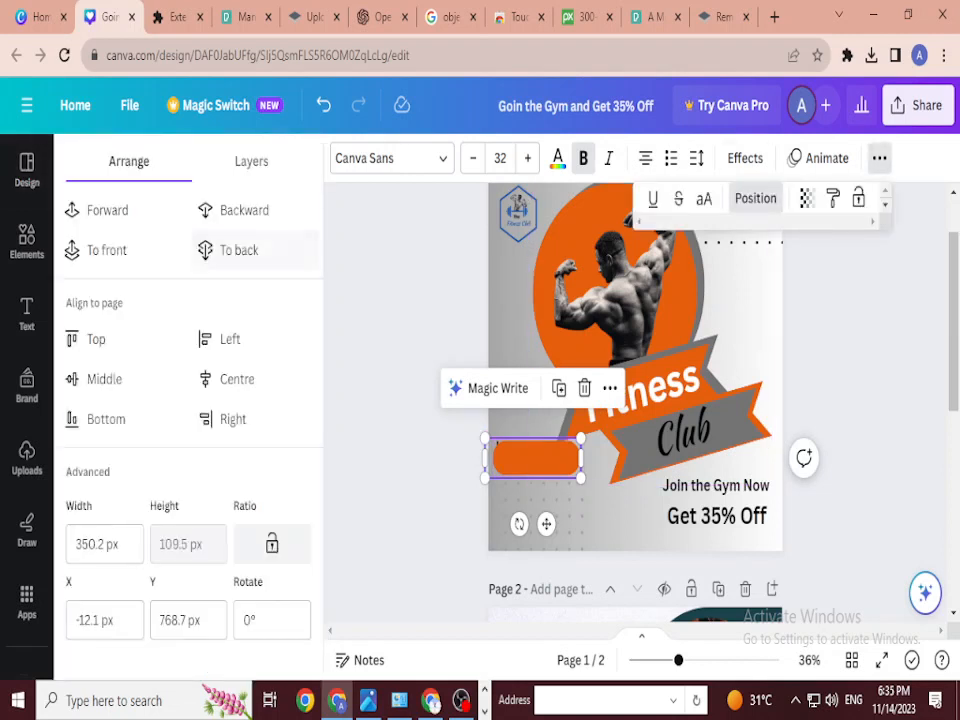
pyautogui.click(105, 250)
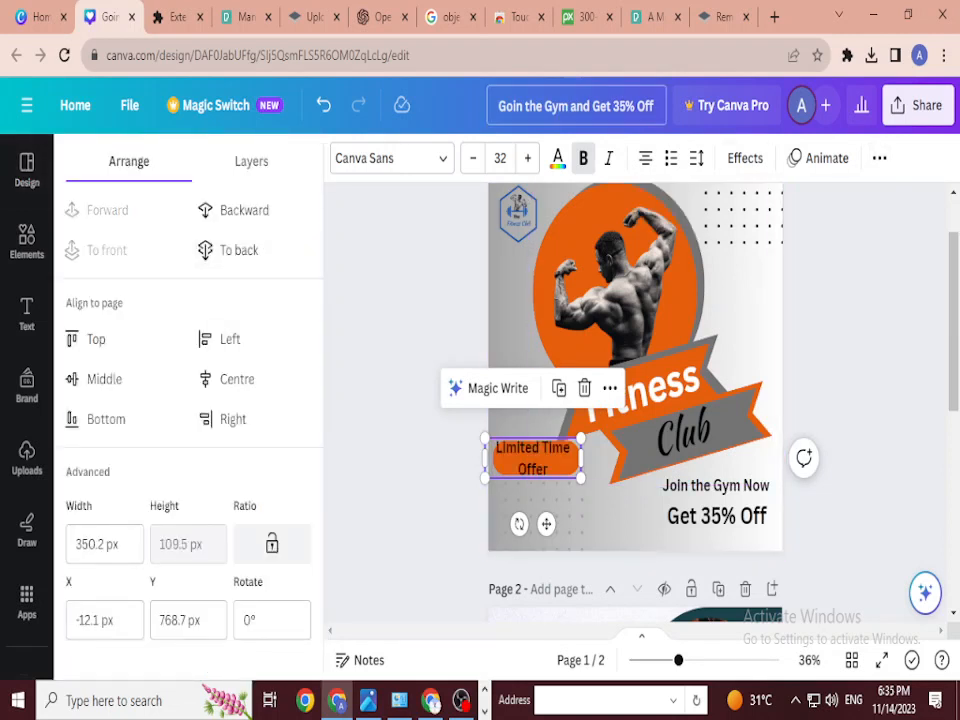
pyautogui.click(558, 158)
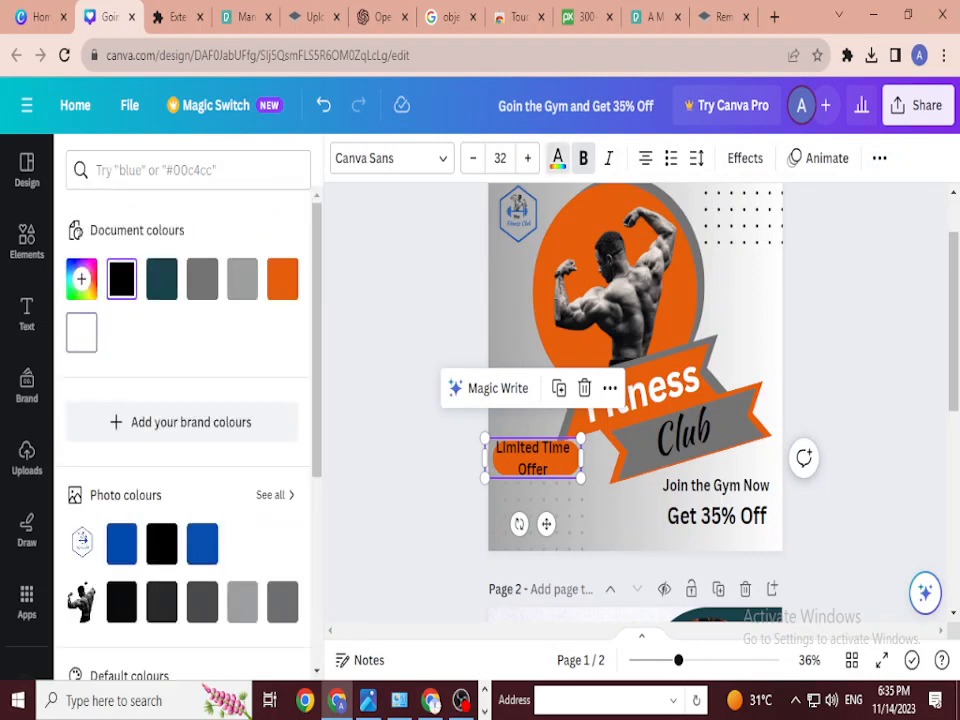
# Step: Make the Limited Time Offer text white, shrink it, and drag it onto the pill
pyautogui.click(81, 332)
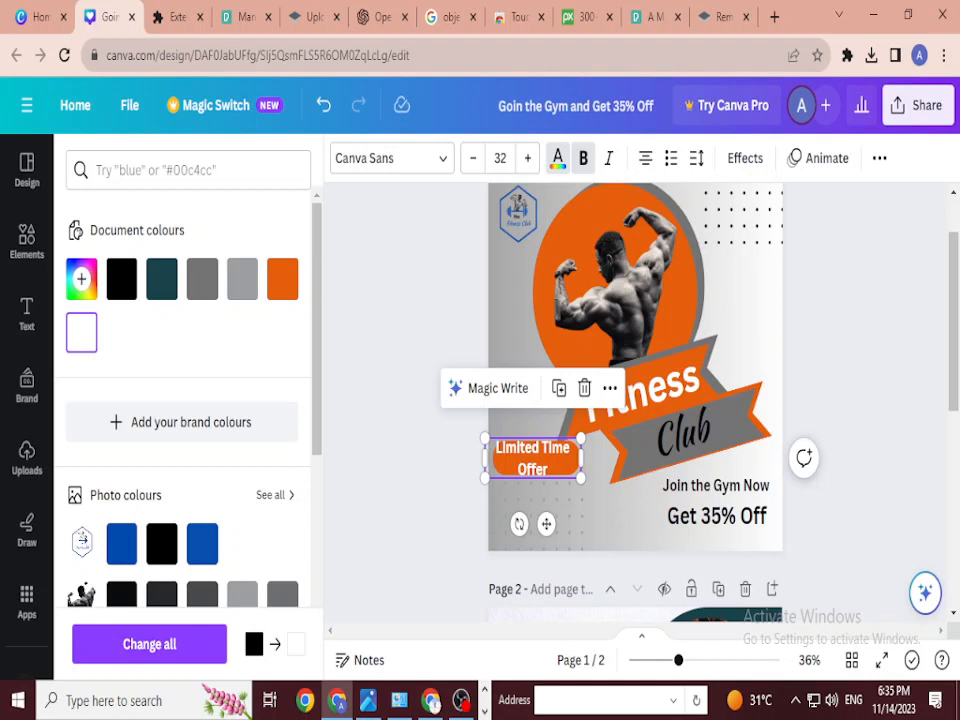
pyautogui.click(473, 158)
pyautogui.click(473, 158)
pyautogui.click(473, 158)
pyautogui.click(473, 158)
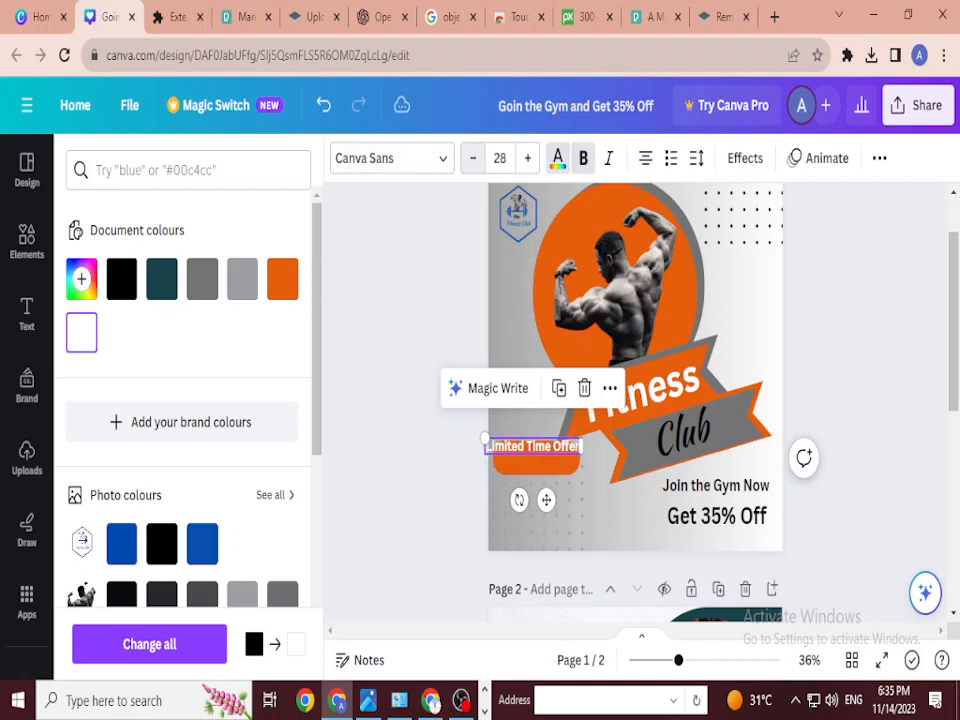
pyautogui.click(473, 158)
pyautogui.click(473, 158)
pyautogui.click(473, 158)
pyautogui.click(473, 158)
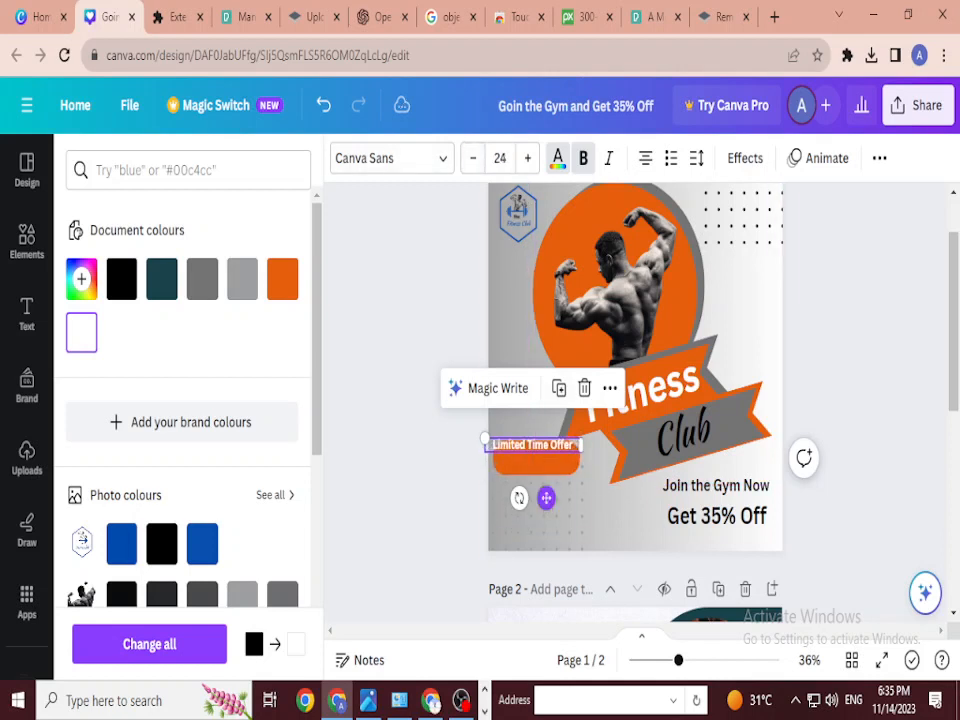
pyautogui.moveTo(546, 497); pyautogui.dragTo(549, 511)
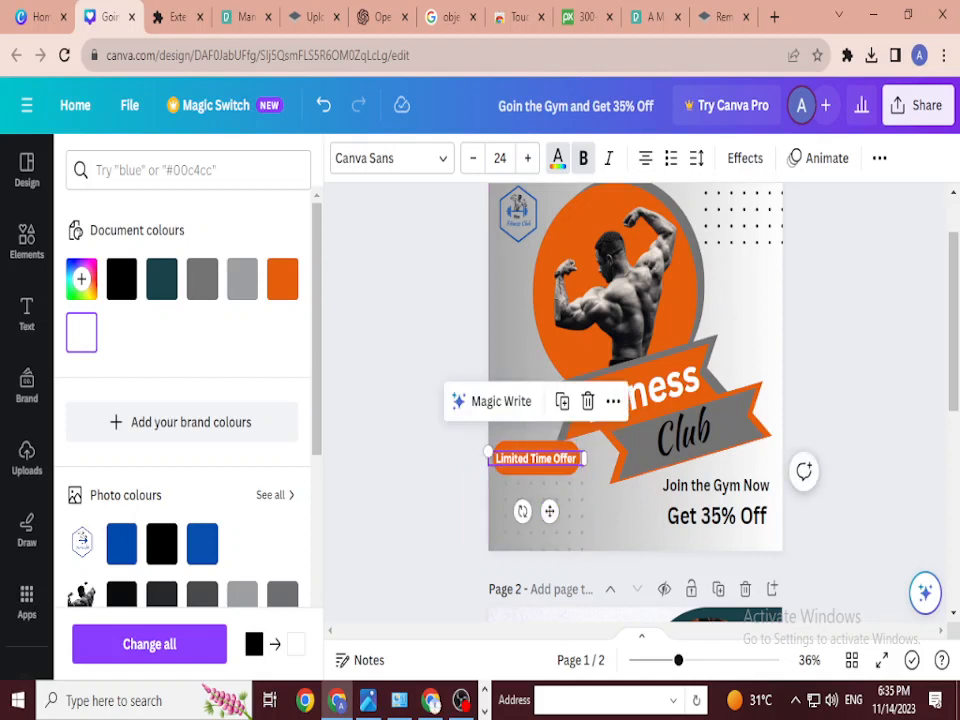
# Step: Fine-tune the text to size 23 so it fits one line on the pill
pyautogui.click(473, 158)
pyautogui.click(473, 158)
pyautogui.click(473, 158)
pyautogui.click(473, 158)
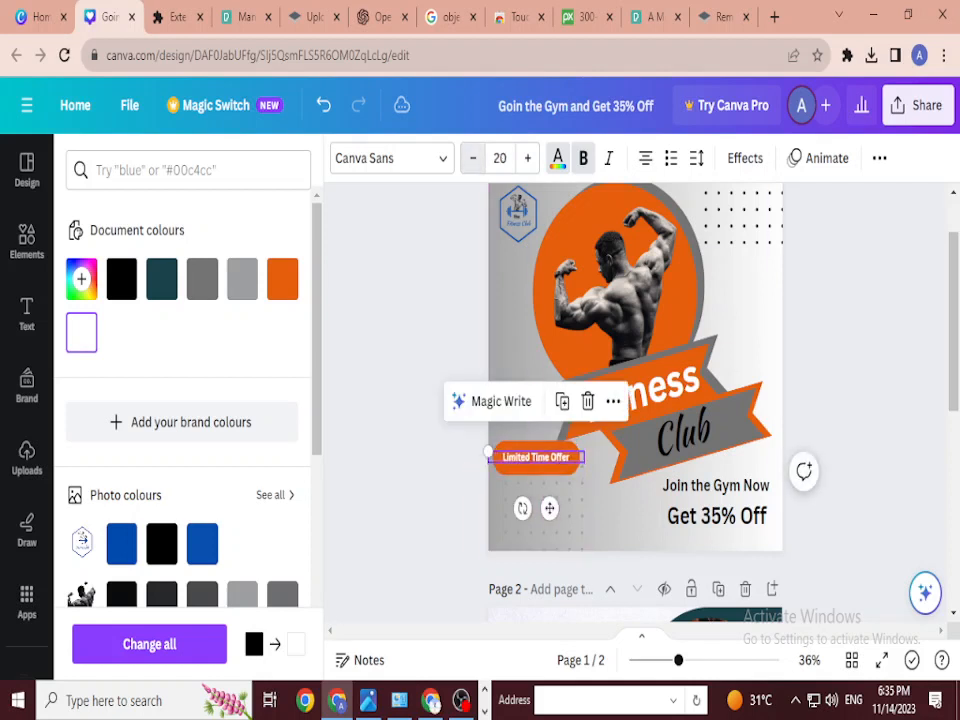
pyautogui.click(473, 158)
pyautogui.click(527, 158)
pyautogui.click(527, 158)
pyautogui.click(527, 158)
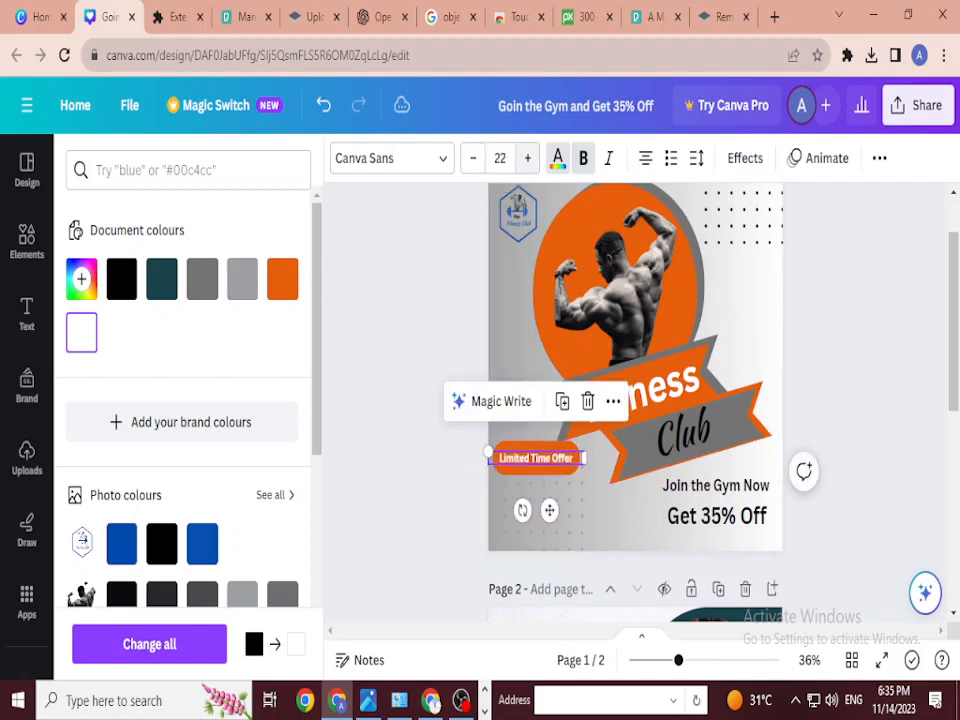
pyautogui.click(527, 158)
pyautogui.click(630, 520)
pyautogui.click(536, 458)
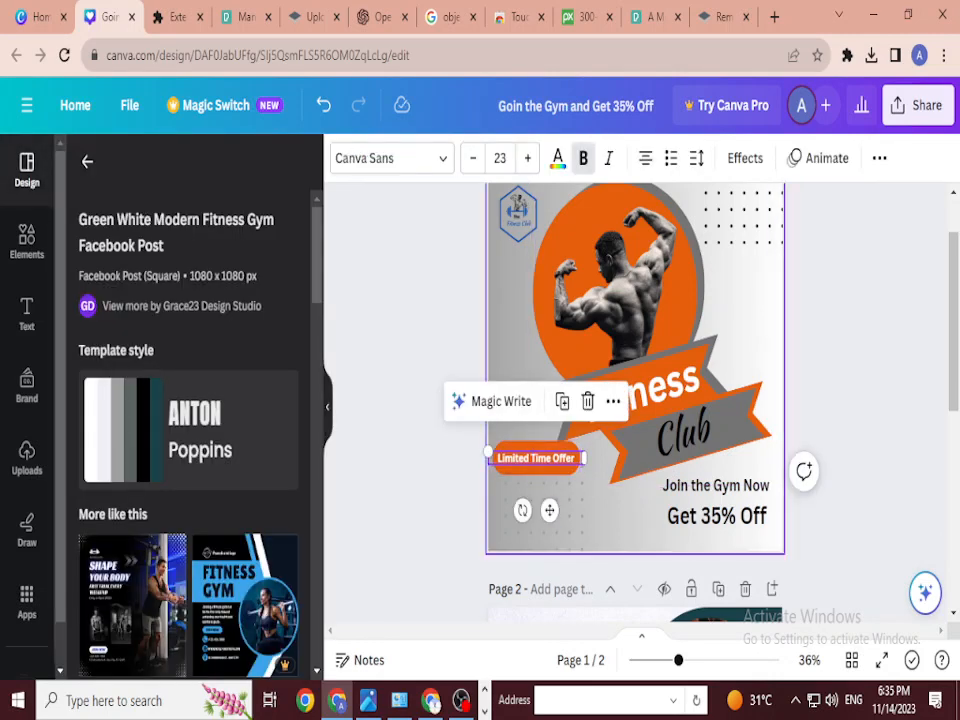
pyautogui.click(600, 515)
# Step: Group the Limited Time Offer text with the orange pill and move the group lower
pyautogui.click(536, 458)
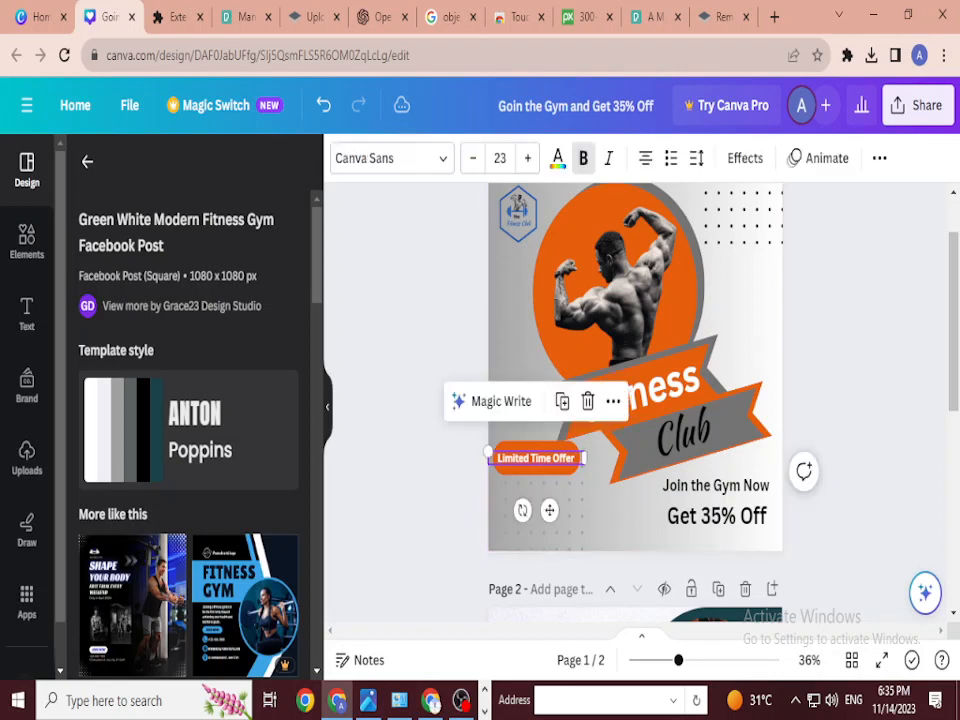
pyautogui.keyDown('shift'); pyautogui.click(536, 470); pyautogui.keyUp('shift')
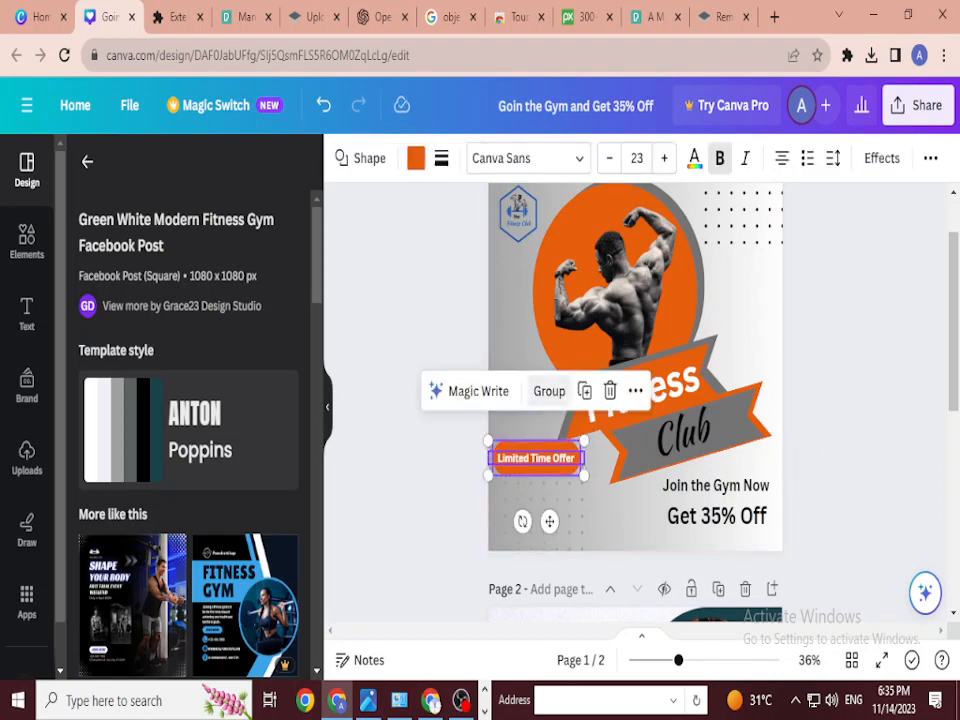
pyautogui.click(549, 391)
pyautogui.moveTo(536, 458); pyautogui.dragTo(602, 527)
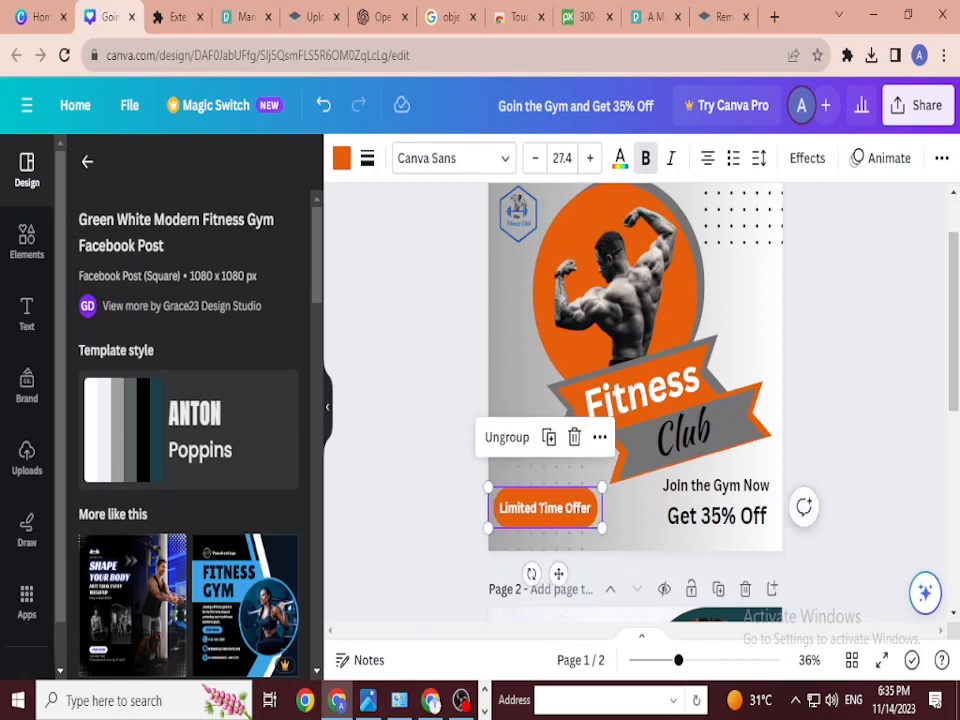
# Step: Resize the dotted pattern behind the offer pill to 380 by 209
pyautogui.click(590, 500)
pyautogui.click(590, 460)
pyautogui.click(570, 478)
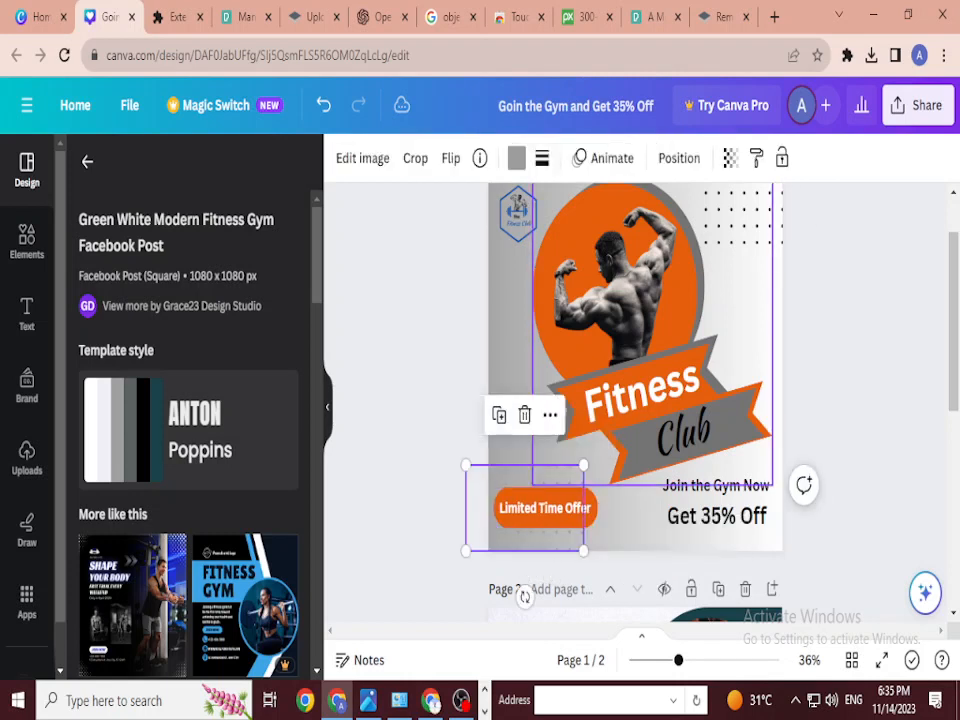
pyautogui.moveTo(584, 465); pyautogui.dragTo(603, 452)
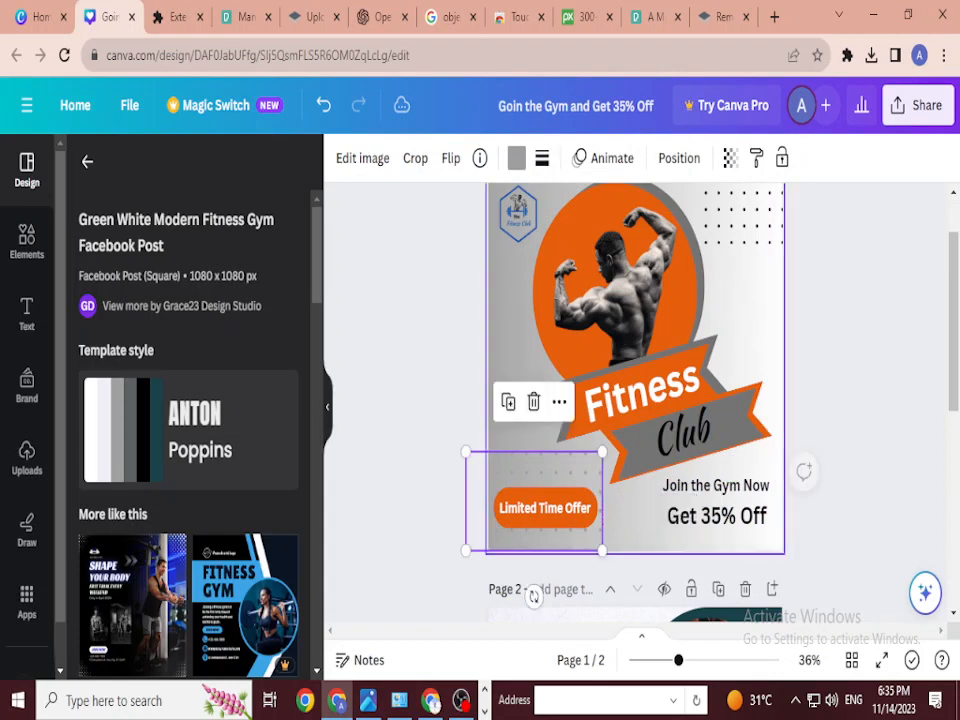
pyautogui.click(630, 520)
pyautogui.press('Escape')
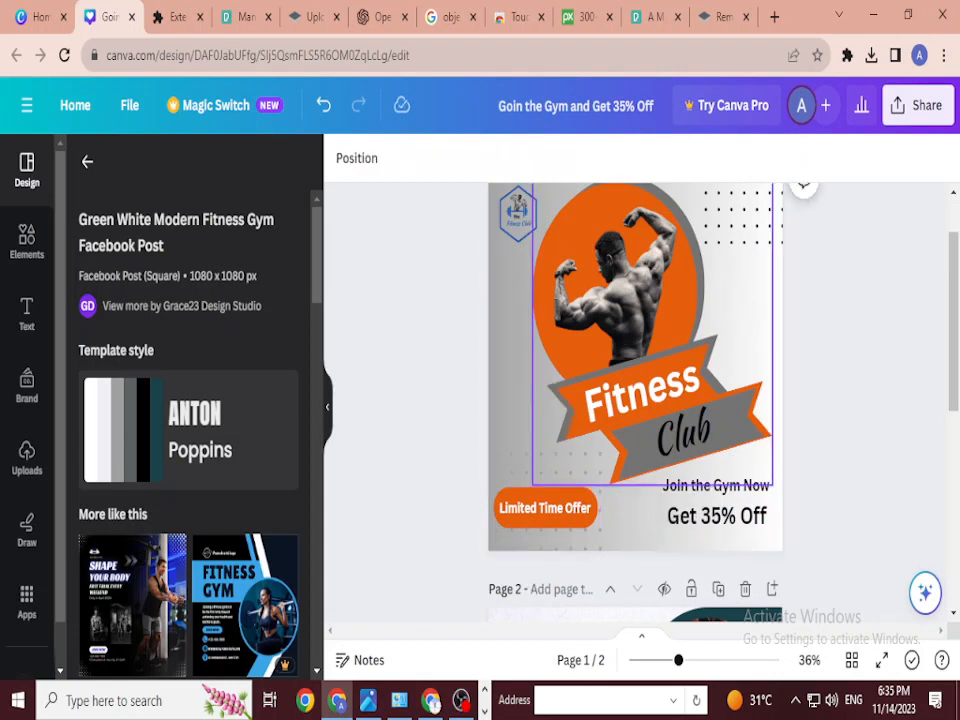
pyautogui.click(575, 472)
pyautogui.moveTo(600, 450)
pyautogui.mouseDown()
pyautogui.moveTo(569, 476)
pyautogui.moveTo(589, 461)
pyautogui.mouseUp()
pyautogui.press('Escape')
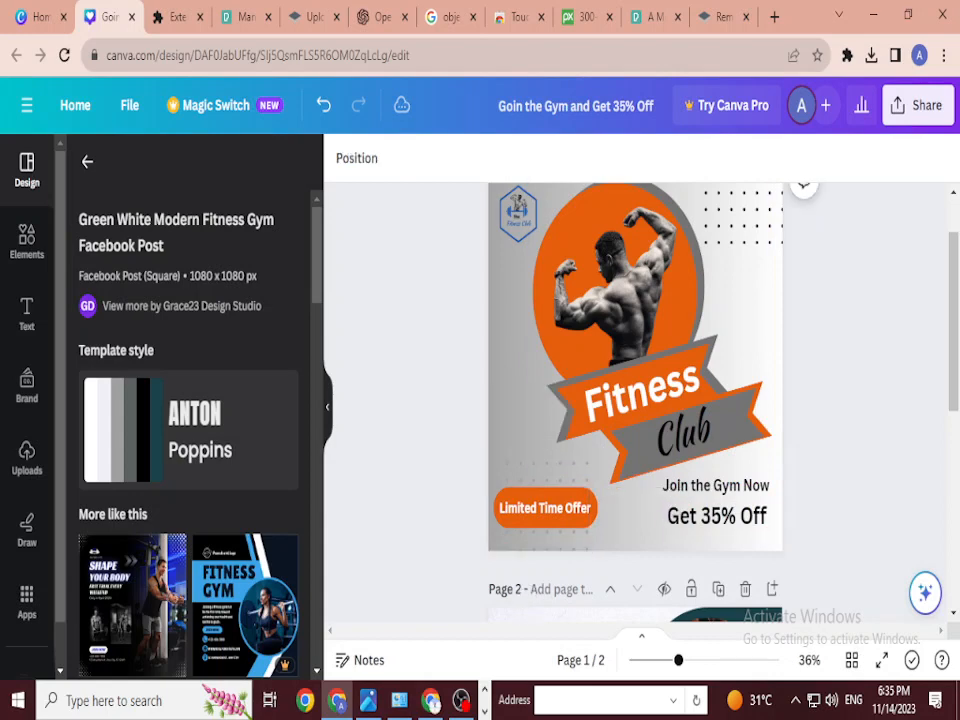
# Step: Scroll to page 2 and delete the Fitness Gym template page
pyautogui.scroll(1, 640, 400)
pyautogui.scroll(-1, 635, 400)
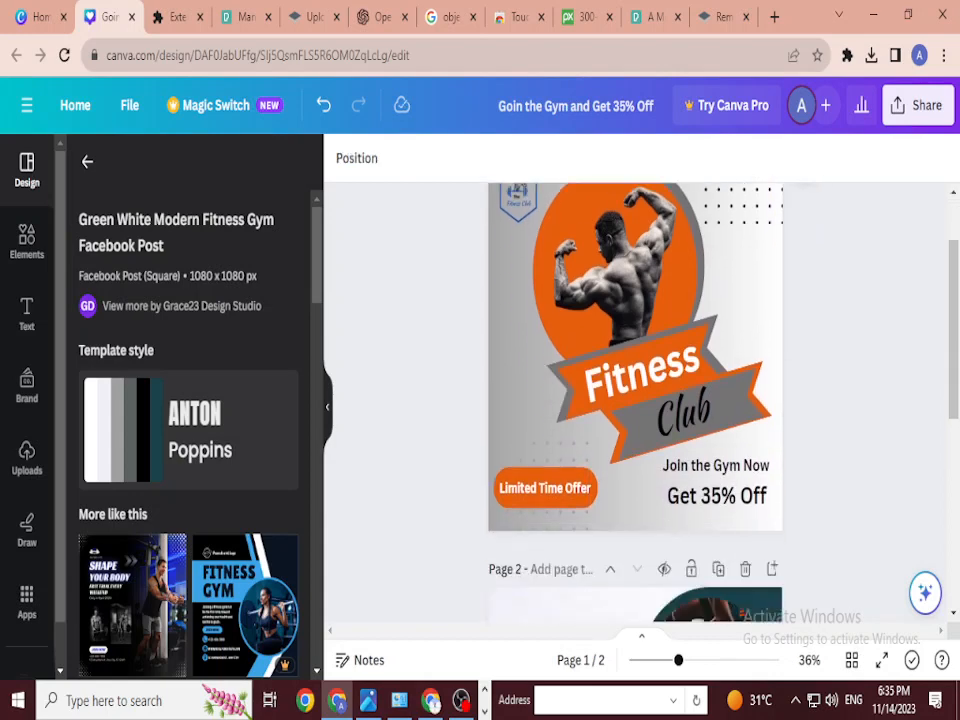
pyautogui.scroll(1, 635, 400)
pyautogui.scroll(-4, 635, 400)
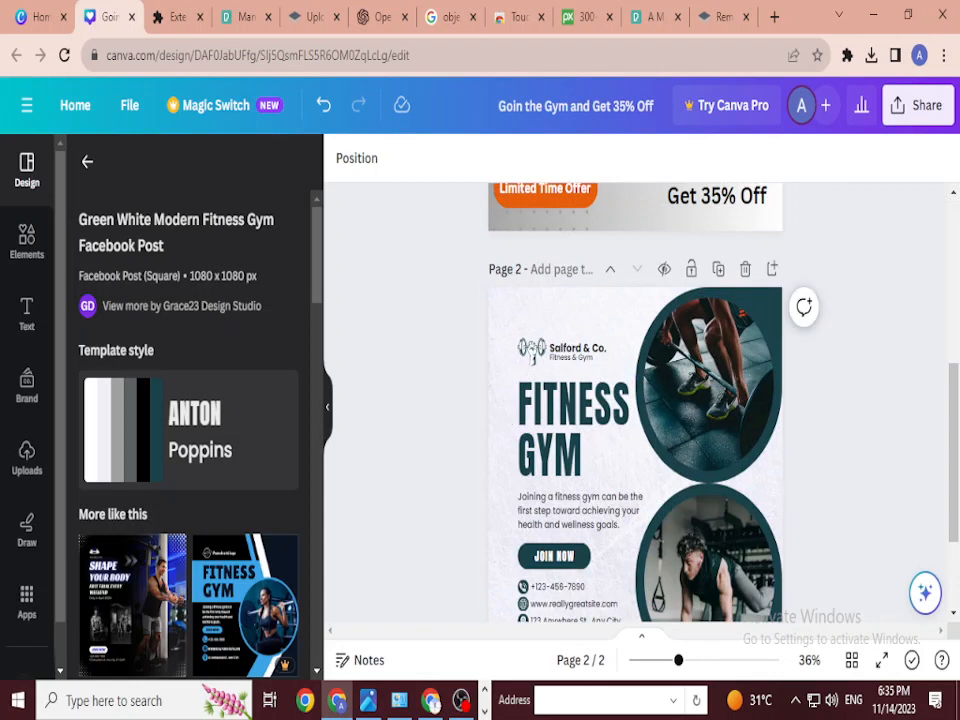
pyautogui.scroll(-1, 531, 212)
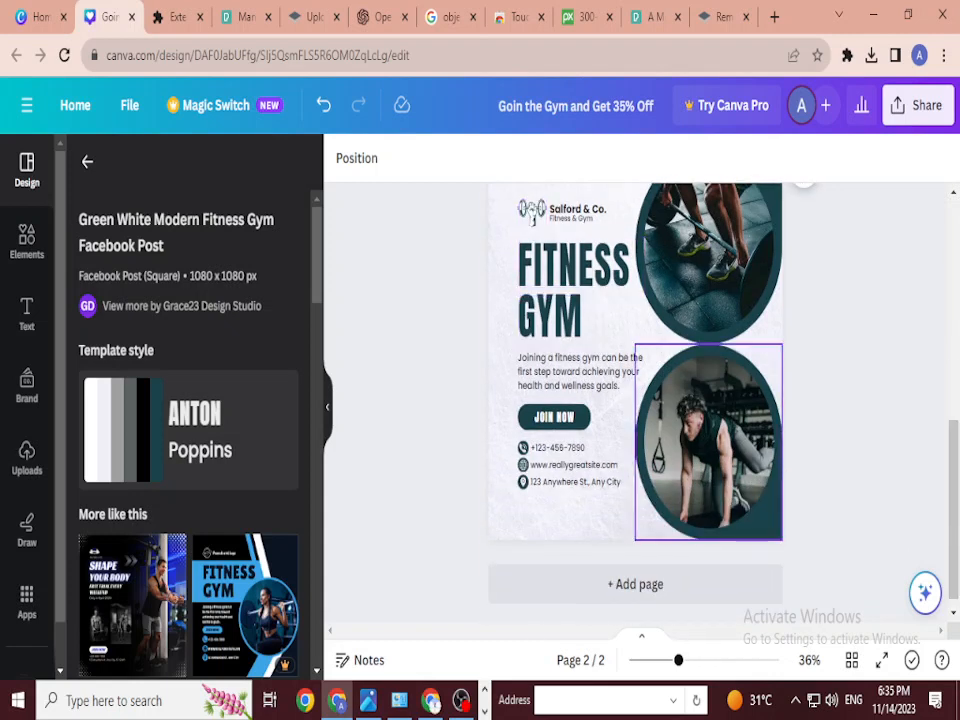
pyautogui.scroll(1, 635, 400)
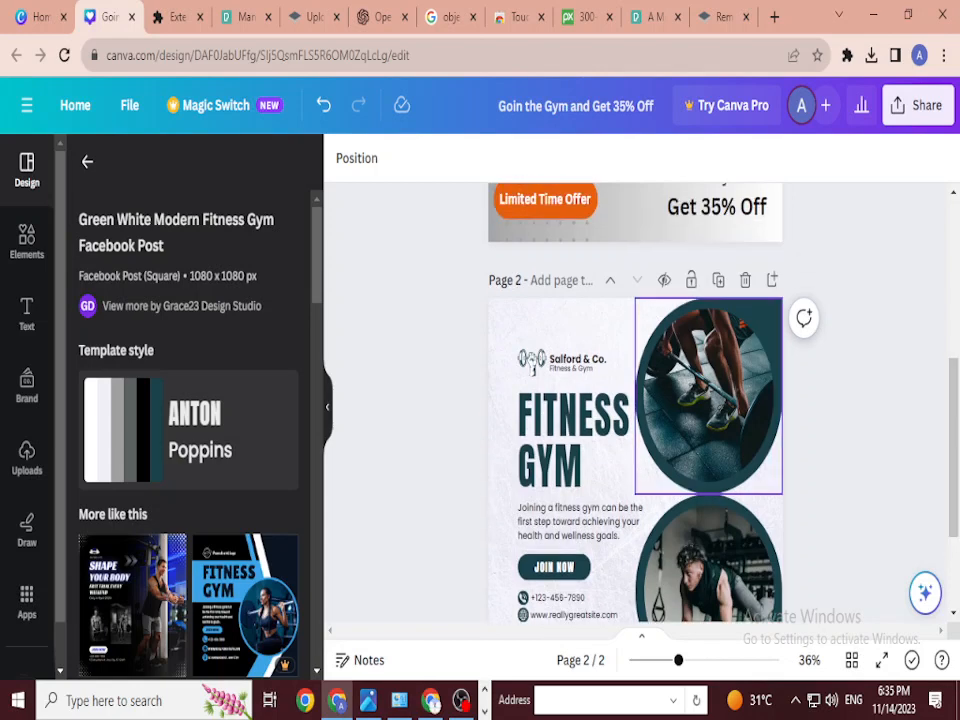
pyautogui.click(745, 281)
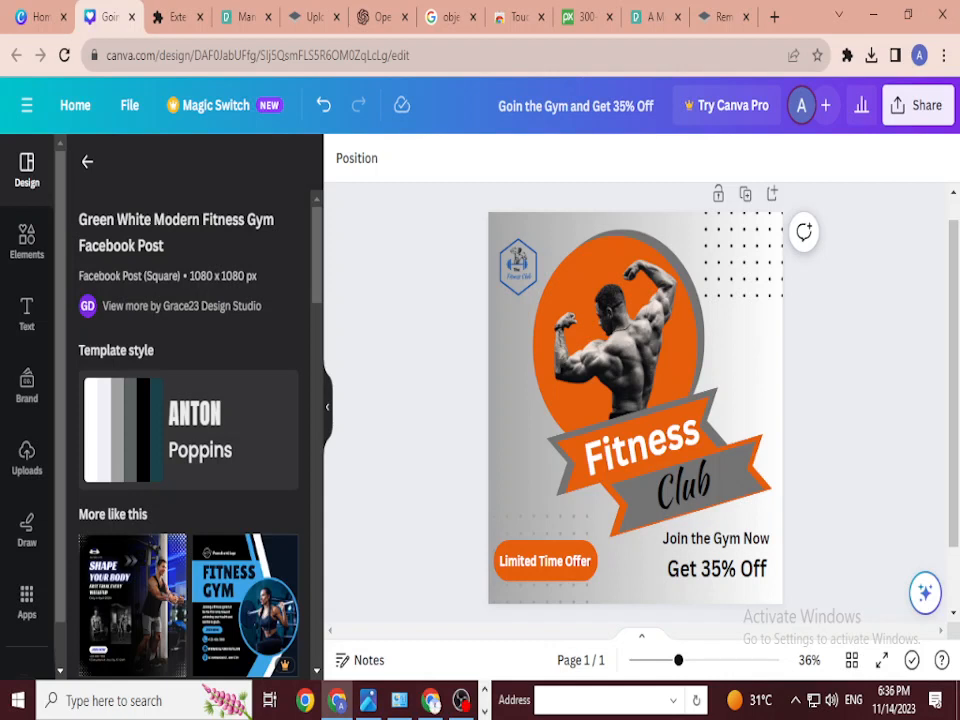
# Step: Select the page background and preview the Sleek, Fun and Corporate page animations
pyautogui.click(612, 352)
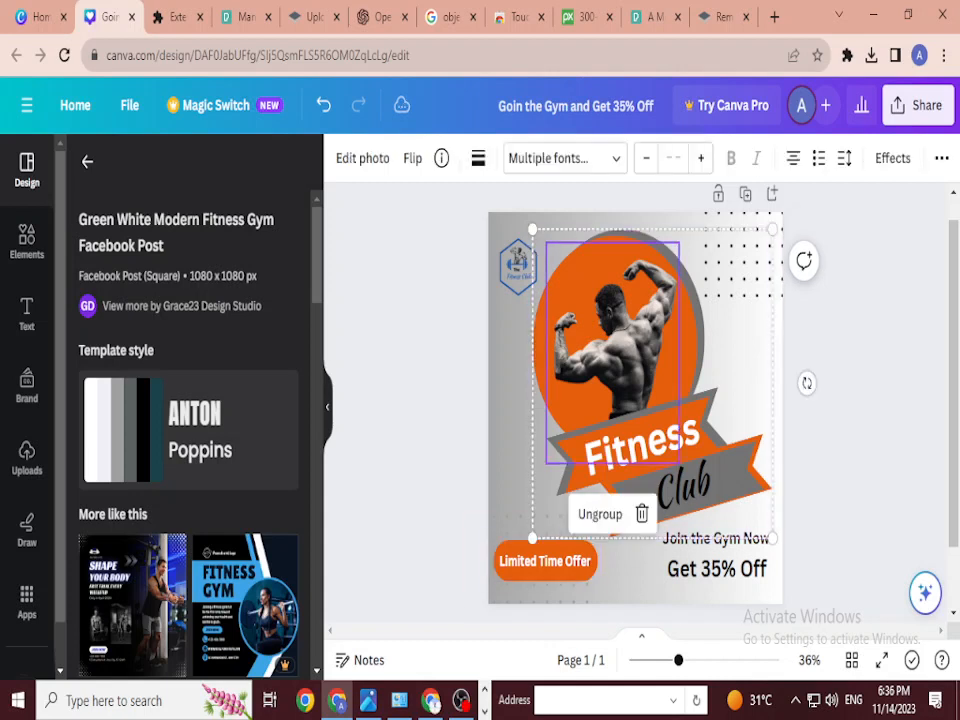
pyautogui.click(612, 352)
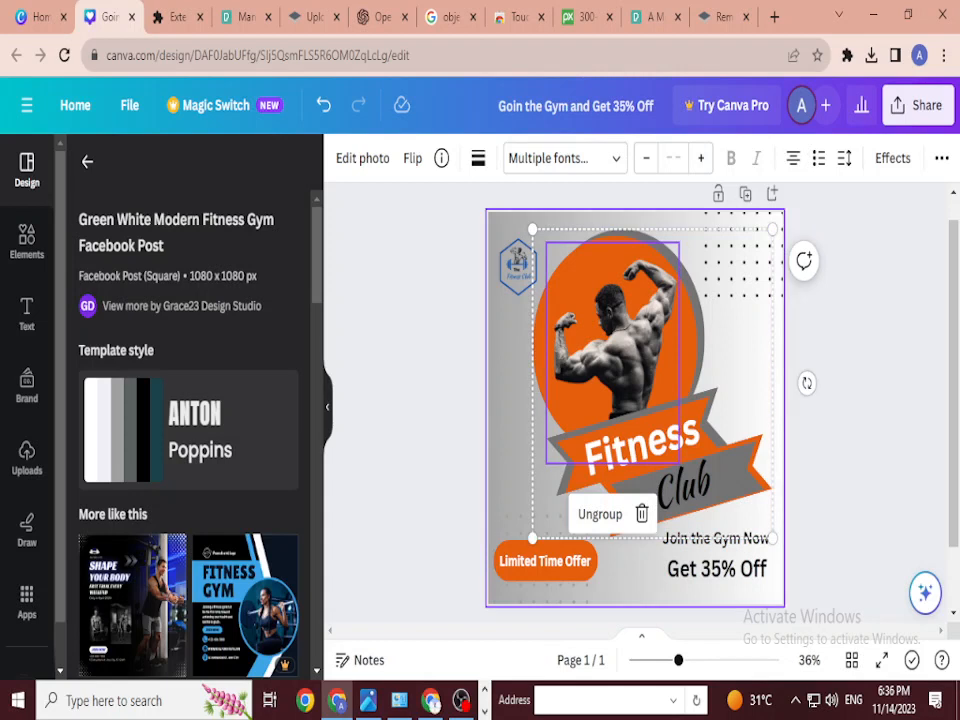
pyautogui.click(510, 380)
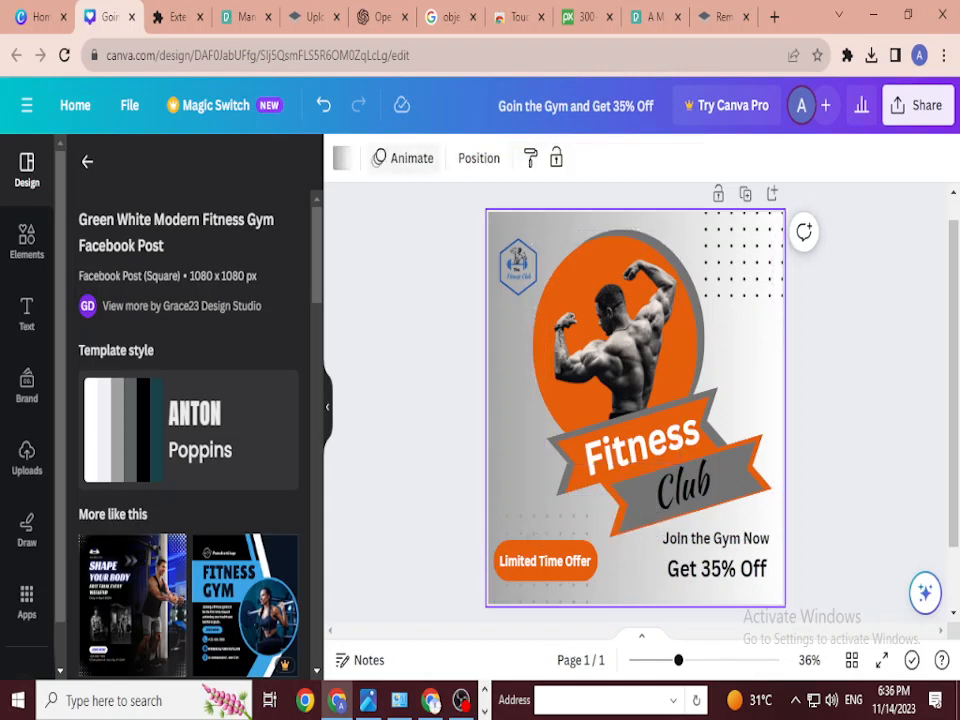
pyautogui.click(404, 158)
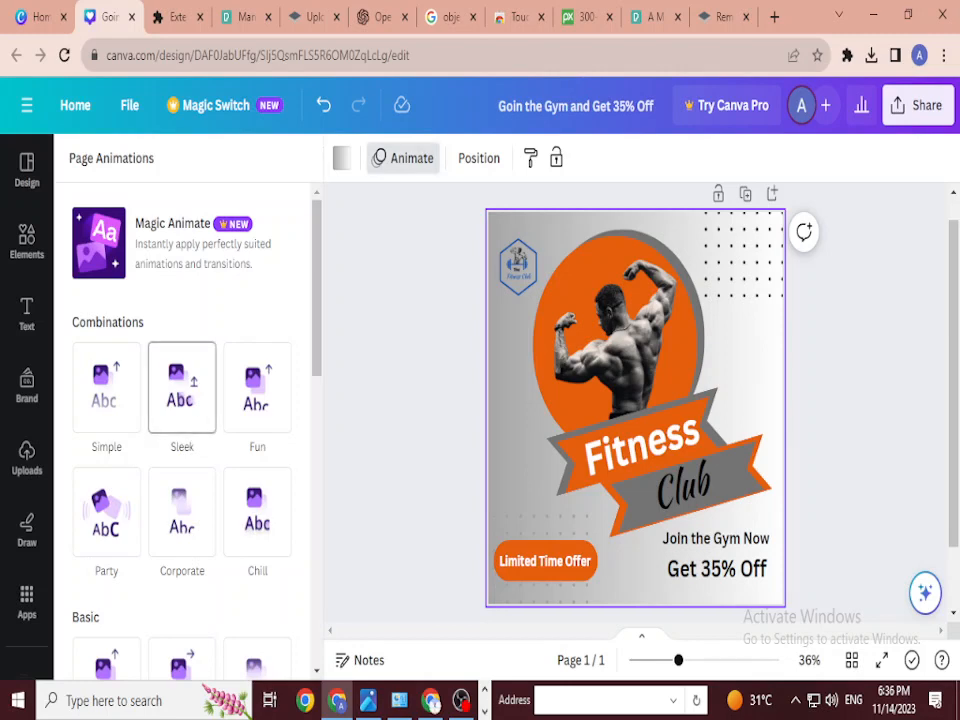
pyautogui.click(182, 390)
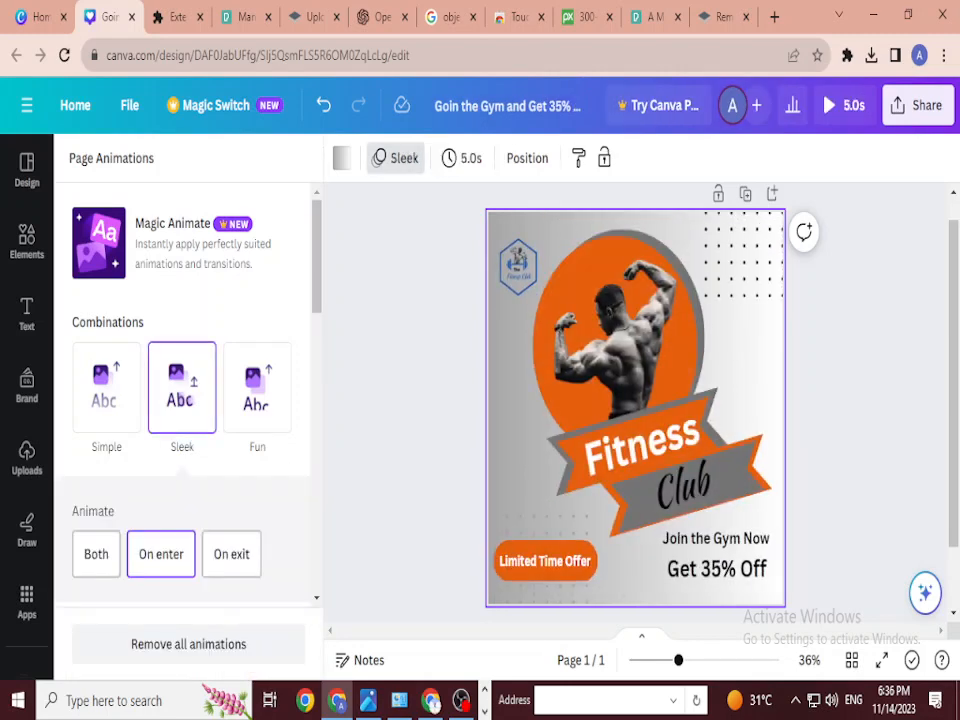
pyautogui.click(257, 388)
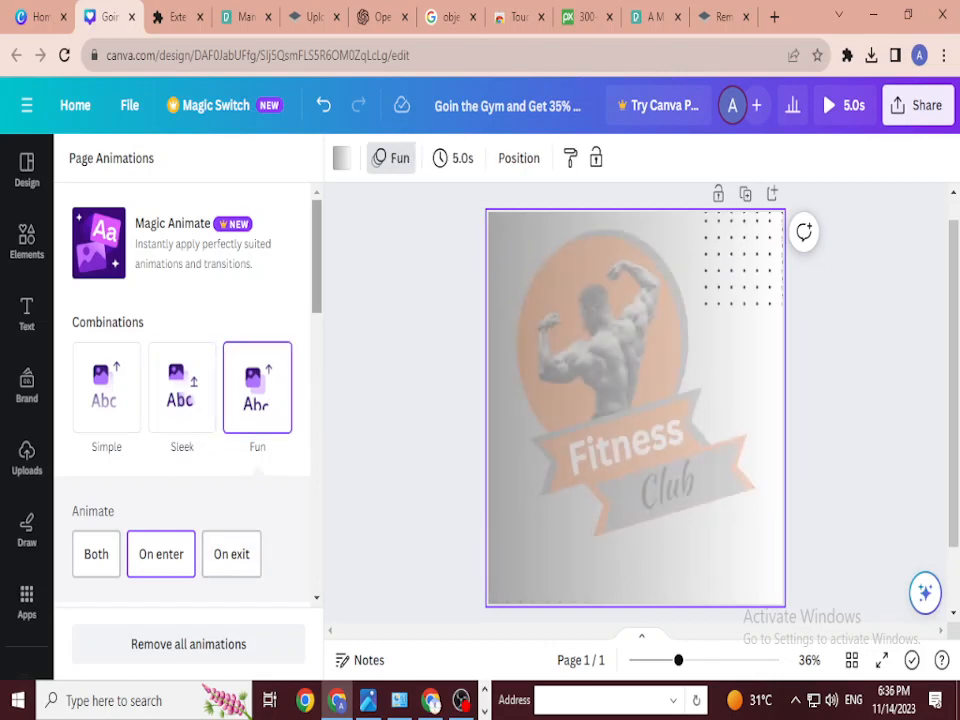
pyautogui.scroll(-3, 185, 400)
pyautogui.click(182, 490)
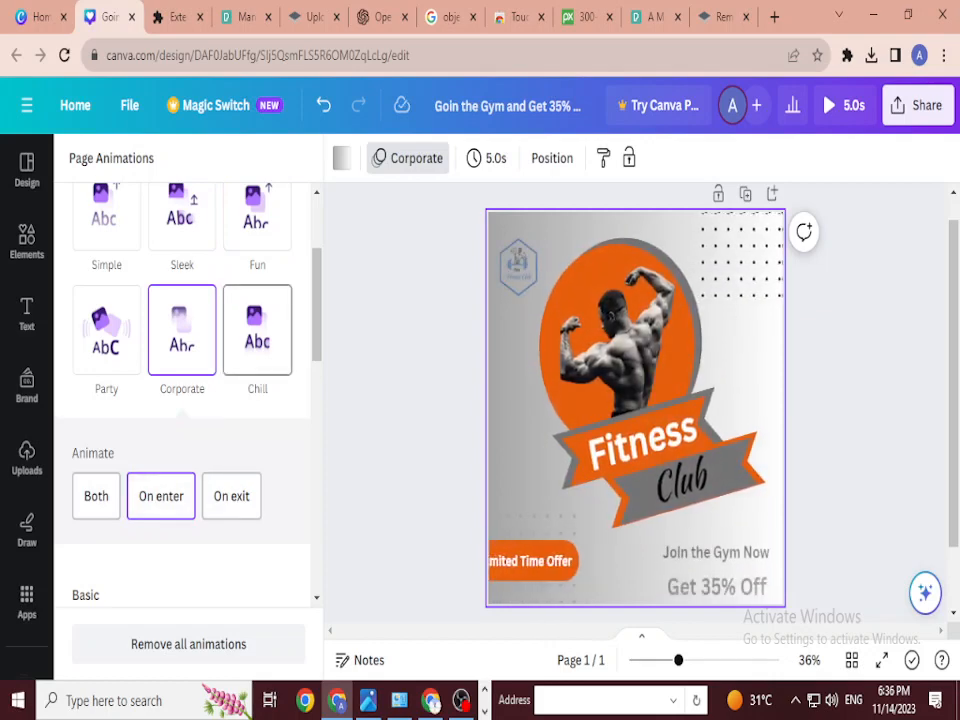
# Step: Try Chill and Party, then settle on the Sleek page animation
pyautogui.click(257, 330)
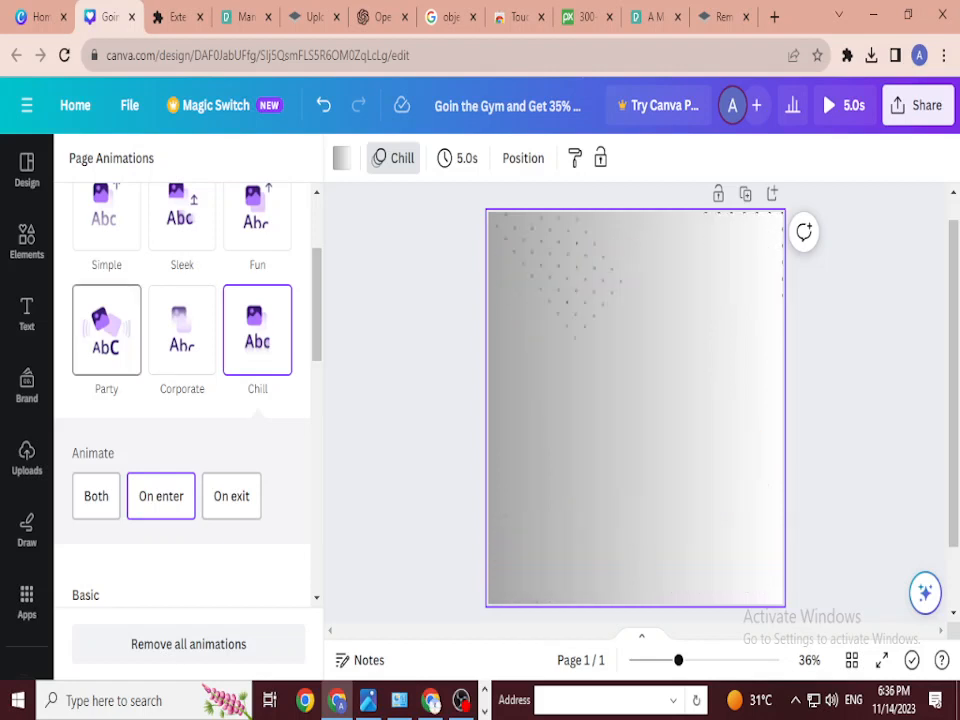
pyautogui.click(106, 330)
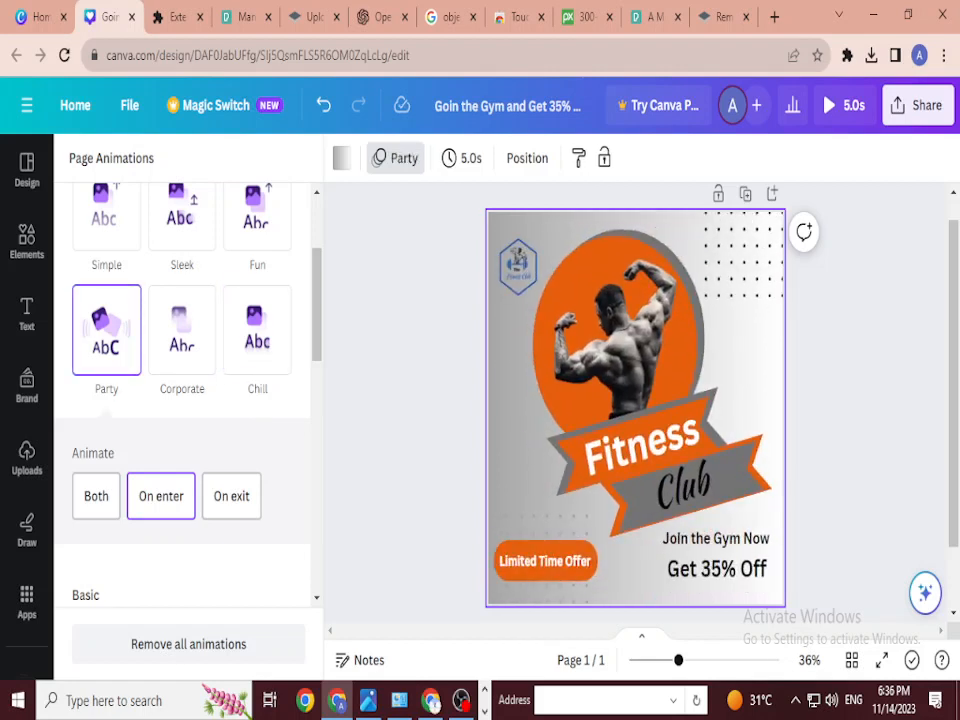
pyautogui.scroll(2, 188, 390)
pyautogui.click(257, 383)
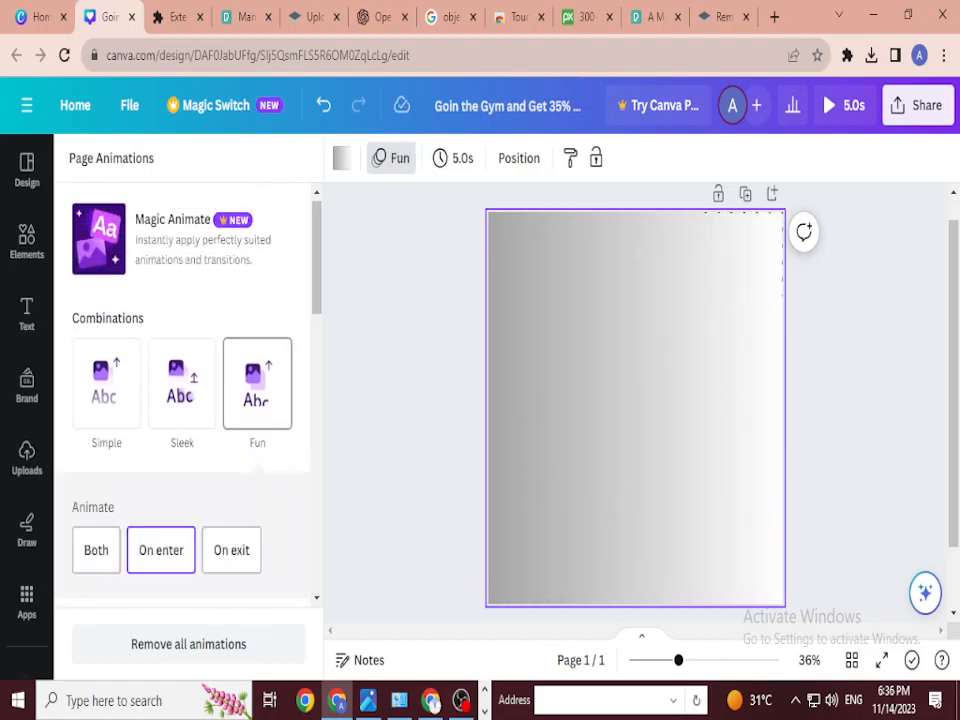
pyautogui.click(182, 383)
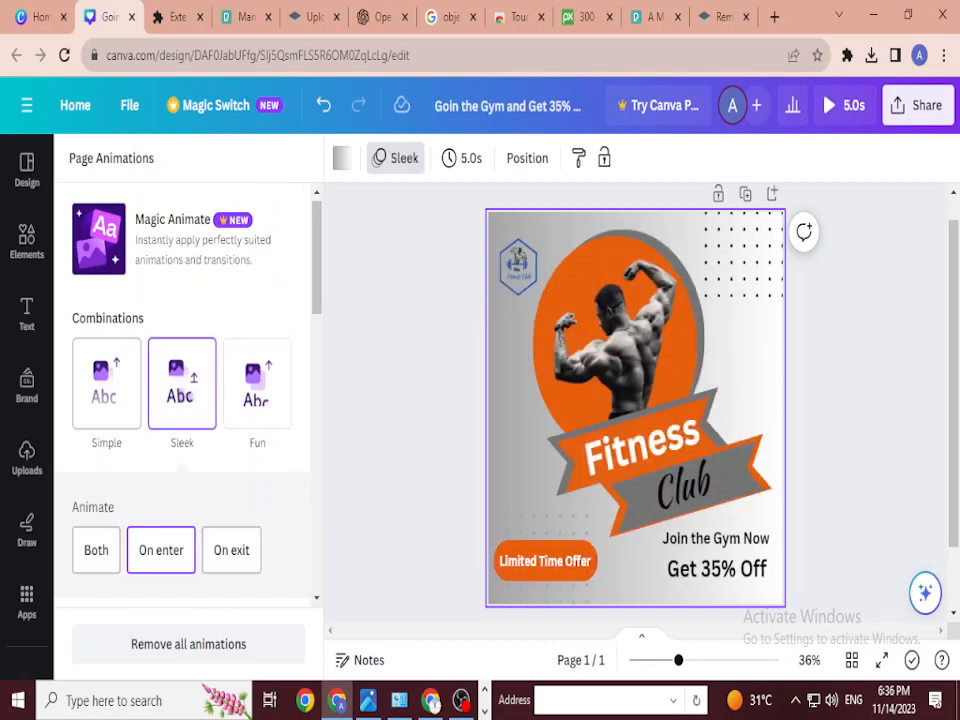
pyautogui.scroll(-3, 188, 390)
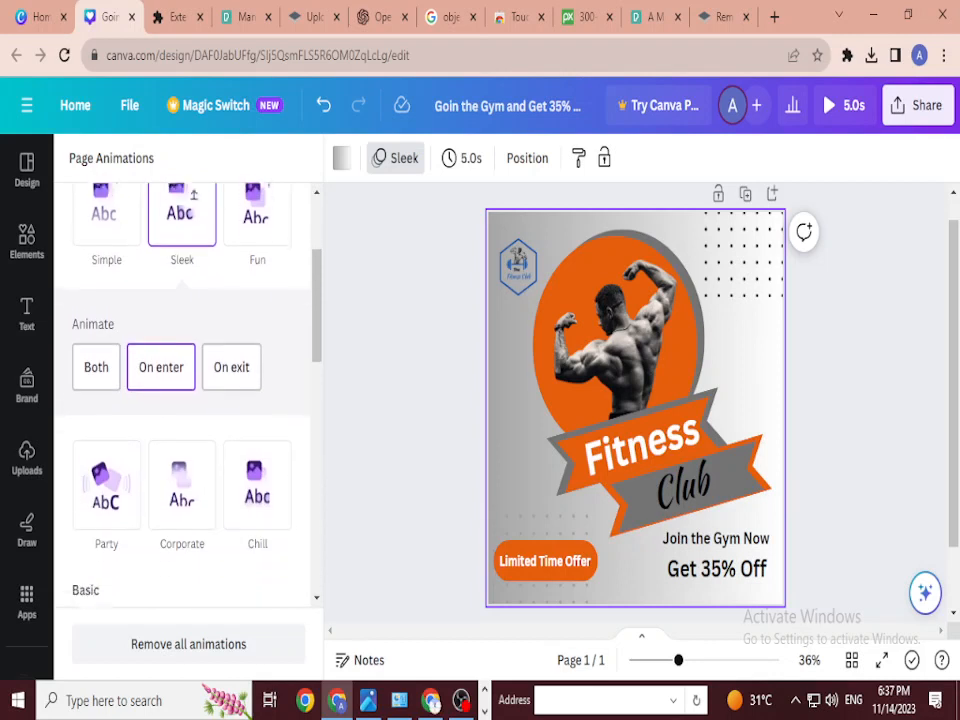
pyautogui.click(612, 352)
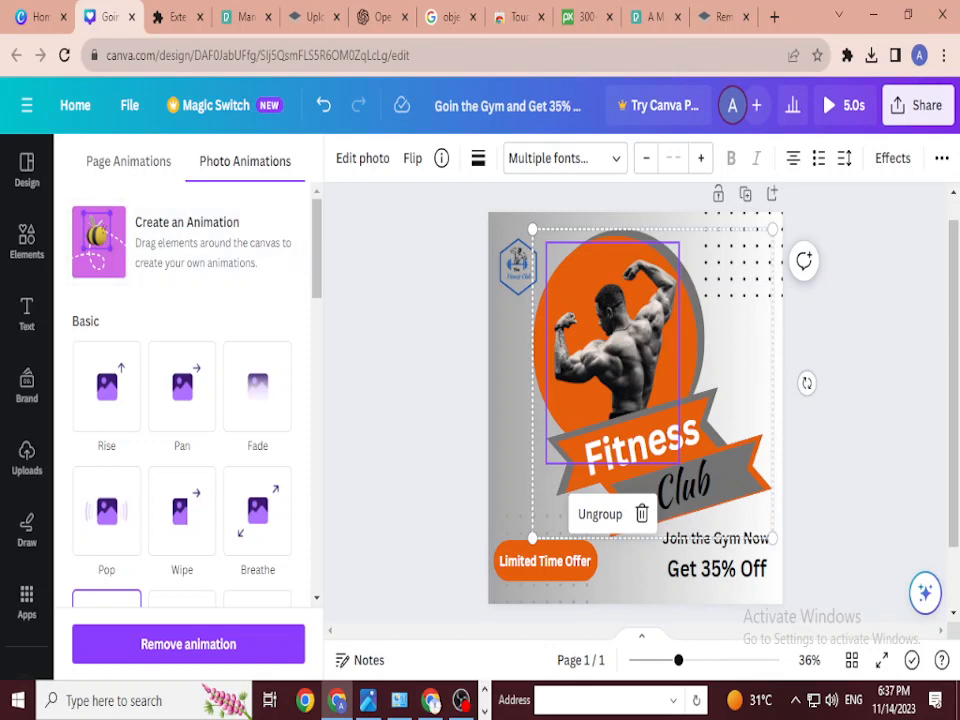
# Step: Give the photo group the Rise animation instead of Pan, then play the design full-screen
pyautogui.click(106, 386)
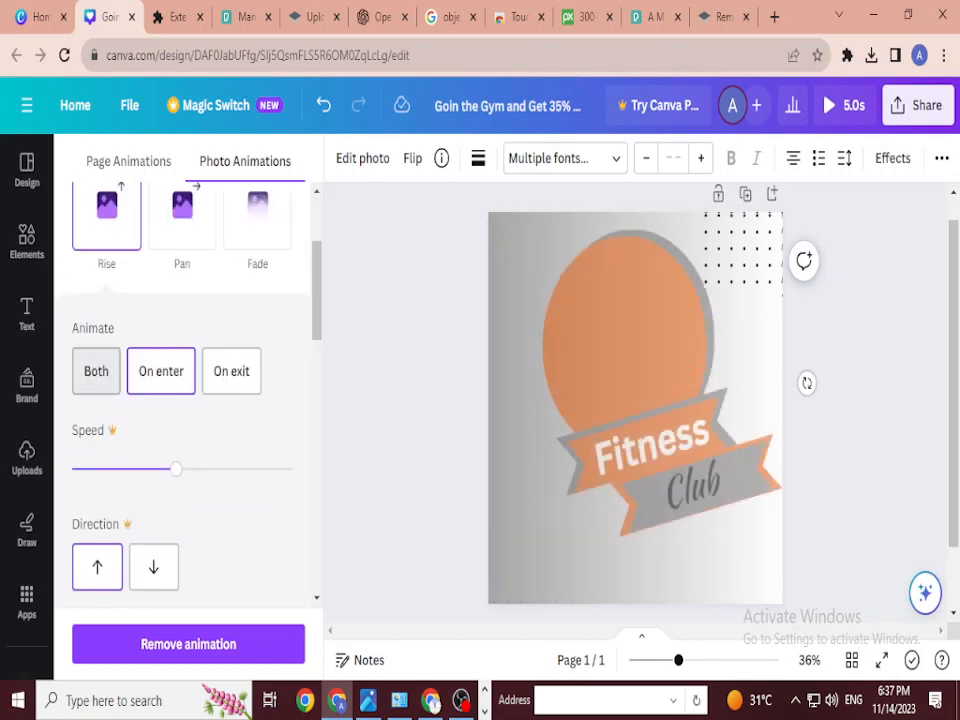
pyautogui.click(182, 212)
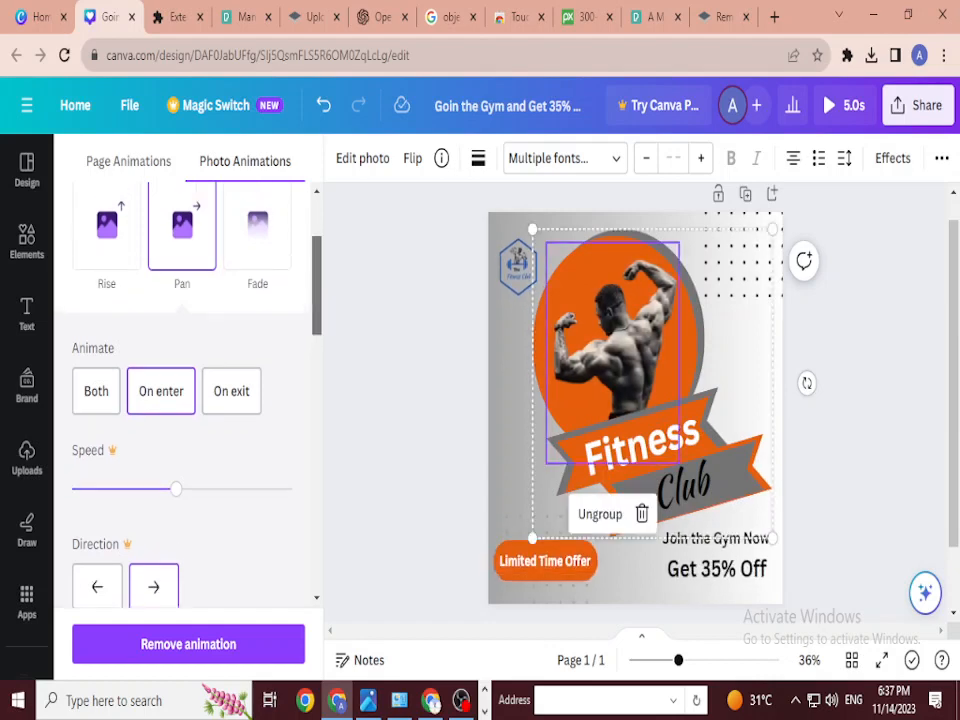
pyautogui.click(106, 386)
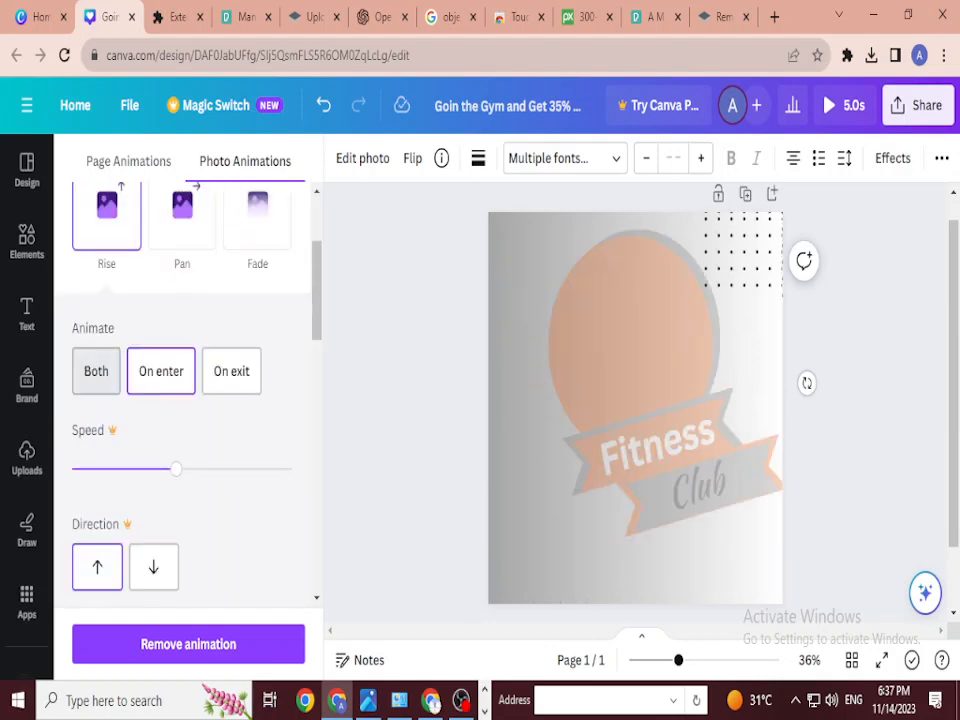
pyautogui.click(27, 170)
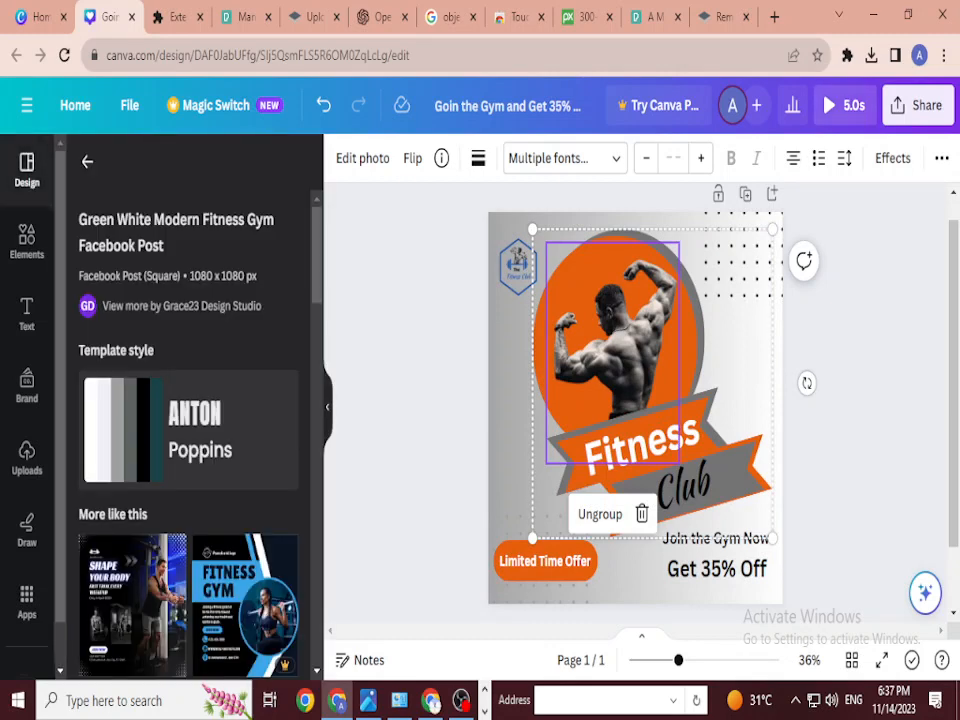
pyautogui.click(843, 105)
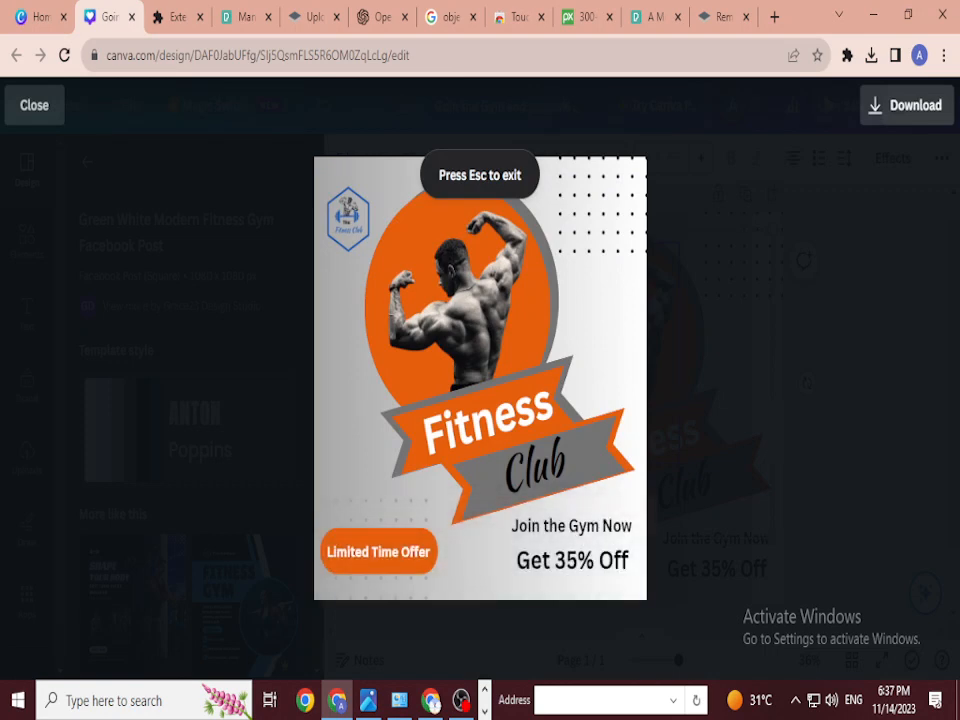
# Step: Exit the preview and download the design as an MP4 video
pyautogui.press('Escape')
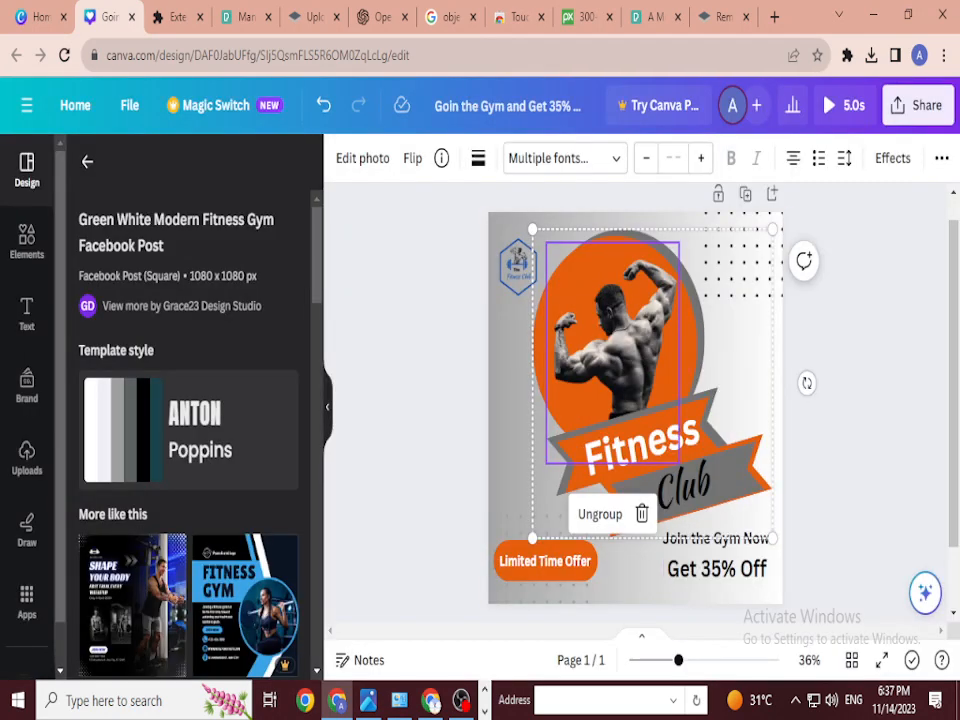
pyautogui.press('Escape')
pyautogui.click(917, 105)
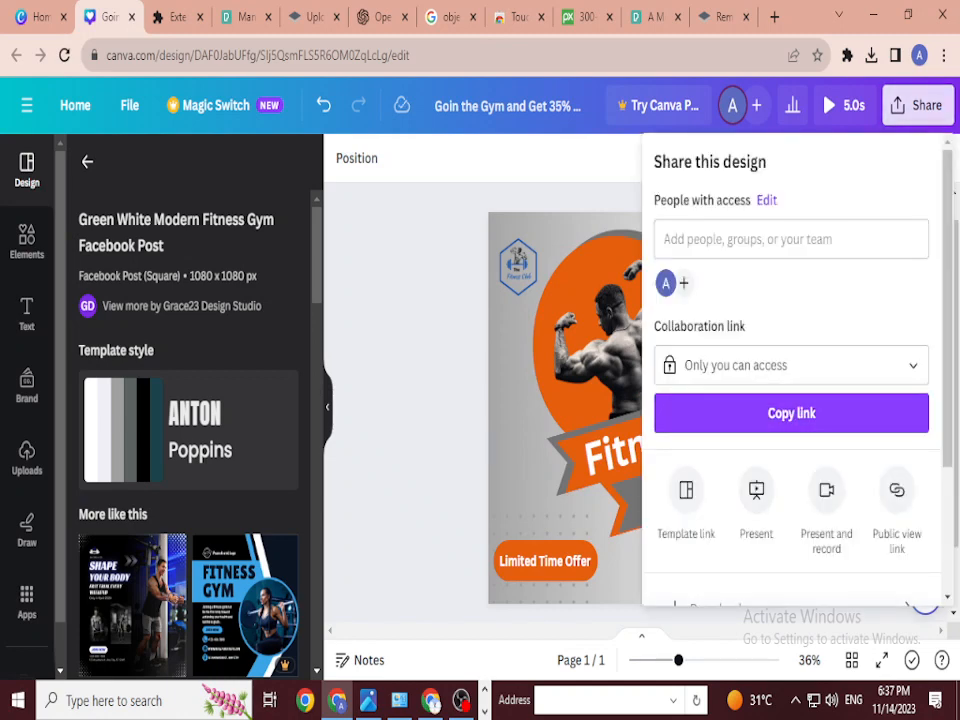
pyautogui.scroll(-1, 790, 500)
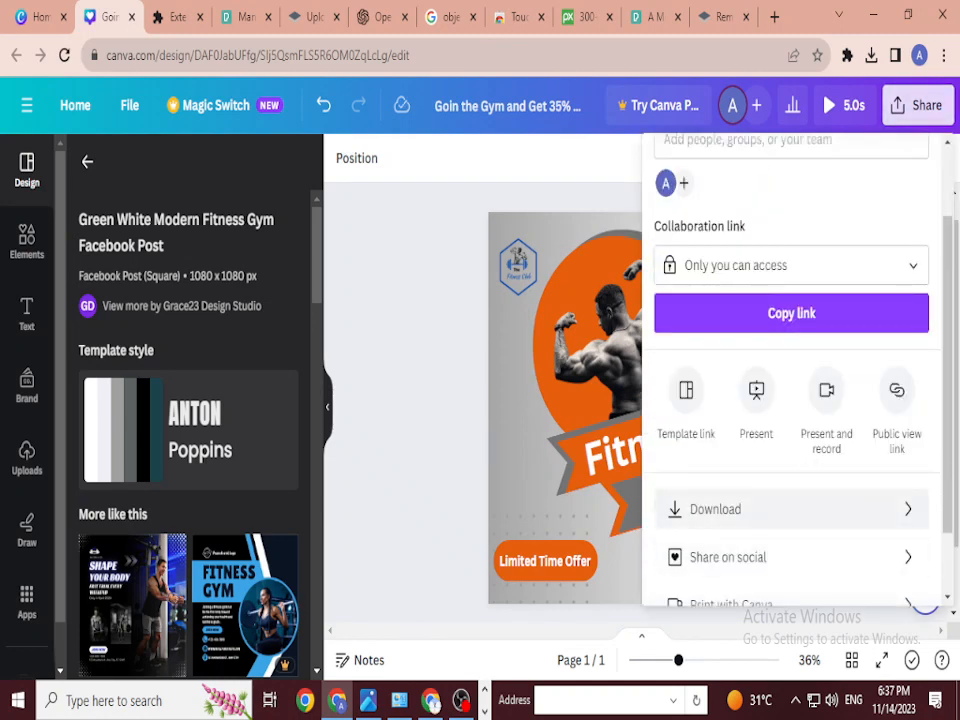
pyautogui.click(760, 509)
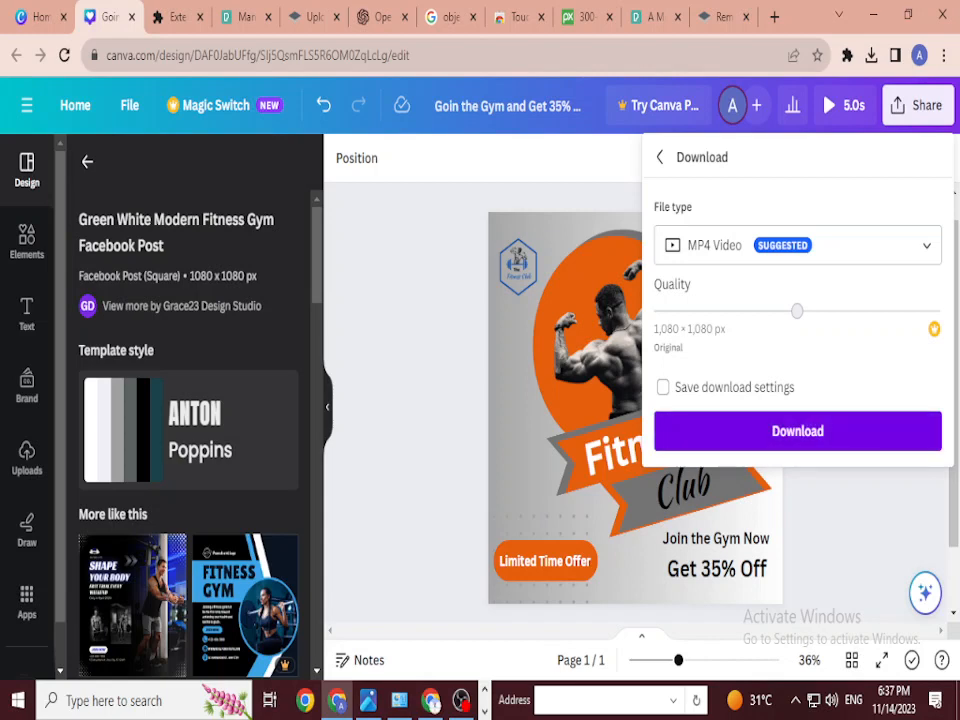
pyautogui.click(797, 430)
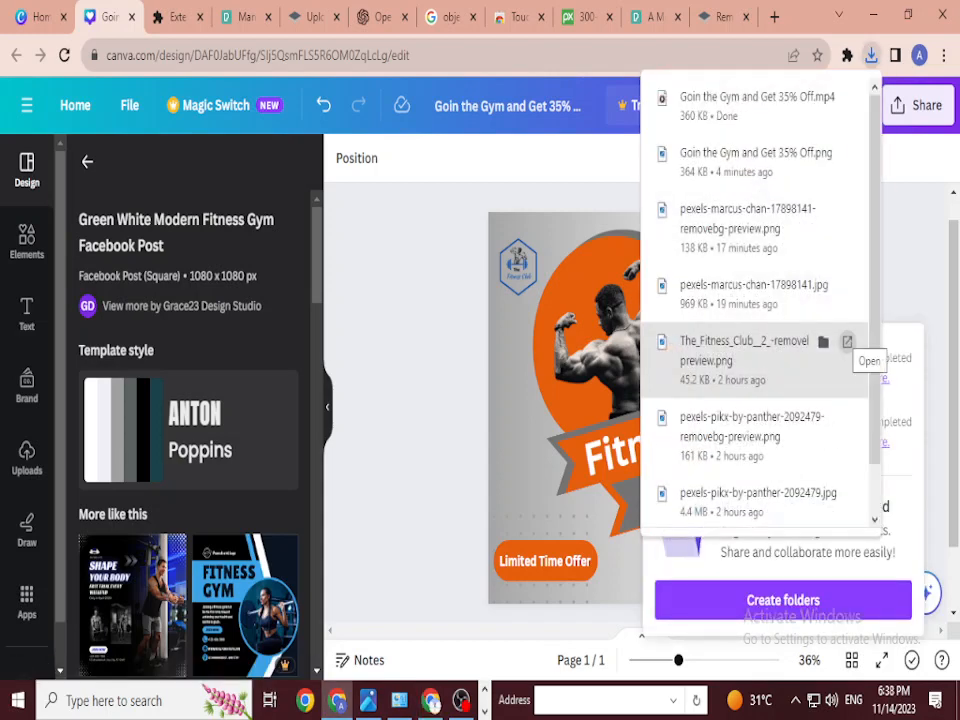
# Step: Close the recent downloads list and bring up the OBS Studio recorder window
pyautogui.click(905, 300)
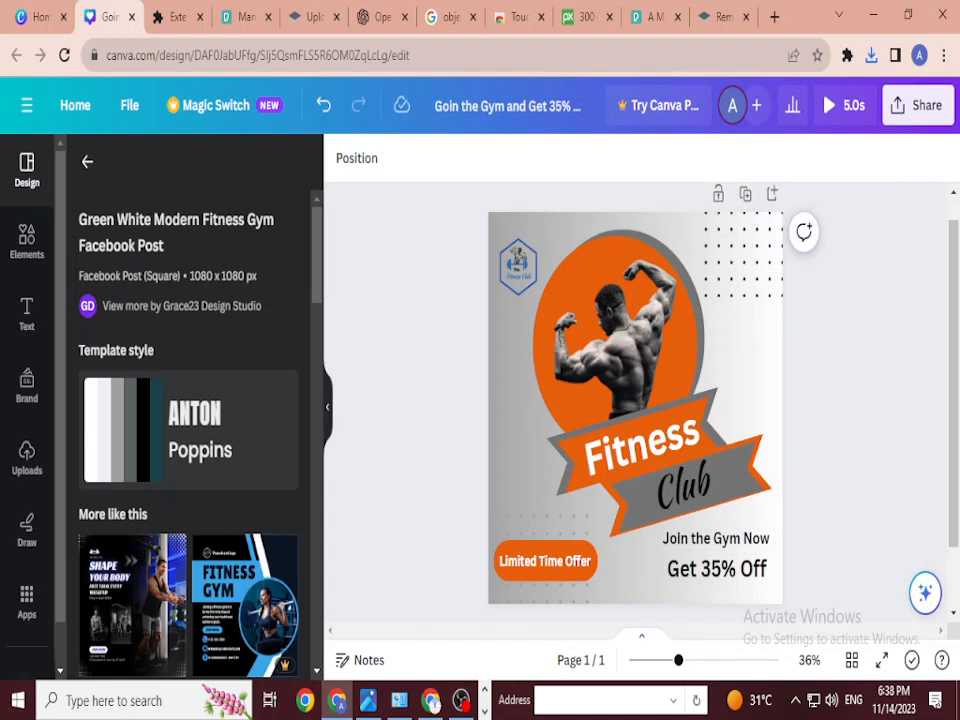
pyautogui.scroll(-2, 188, 420)
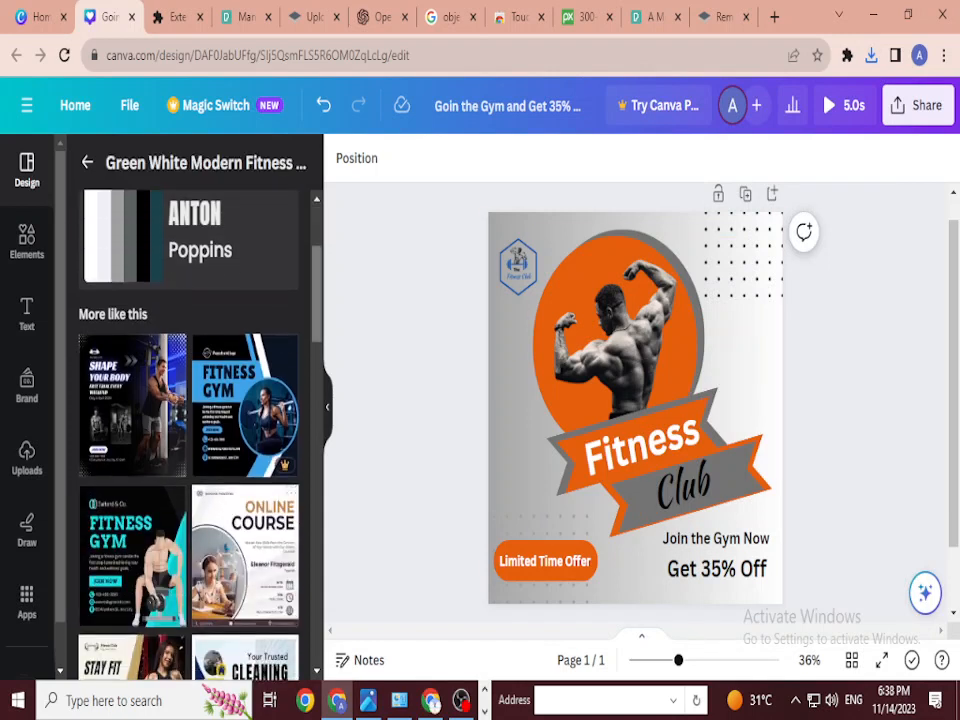
pyautogui.scroll(2, 188, 420)
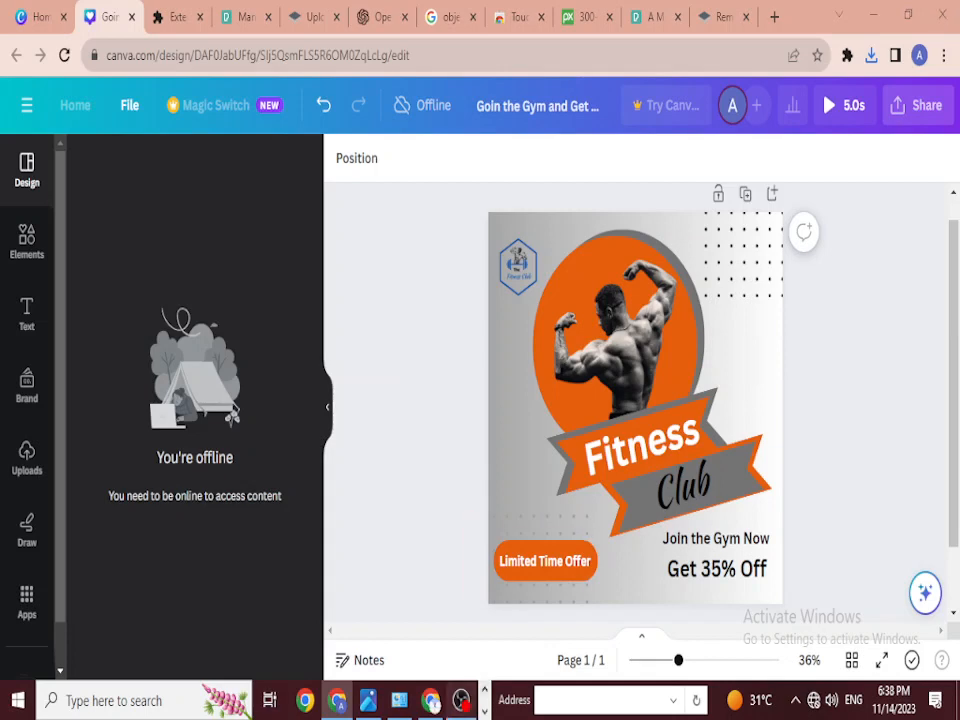
pyautogui.click(461, 700)
pyautogui.click(941, 495)
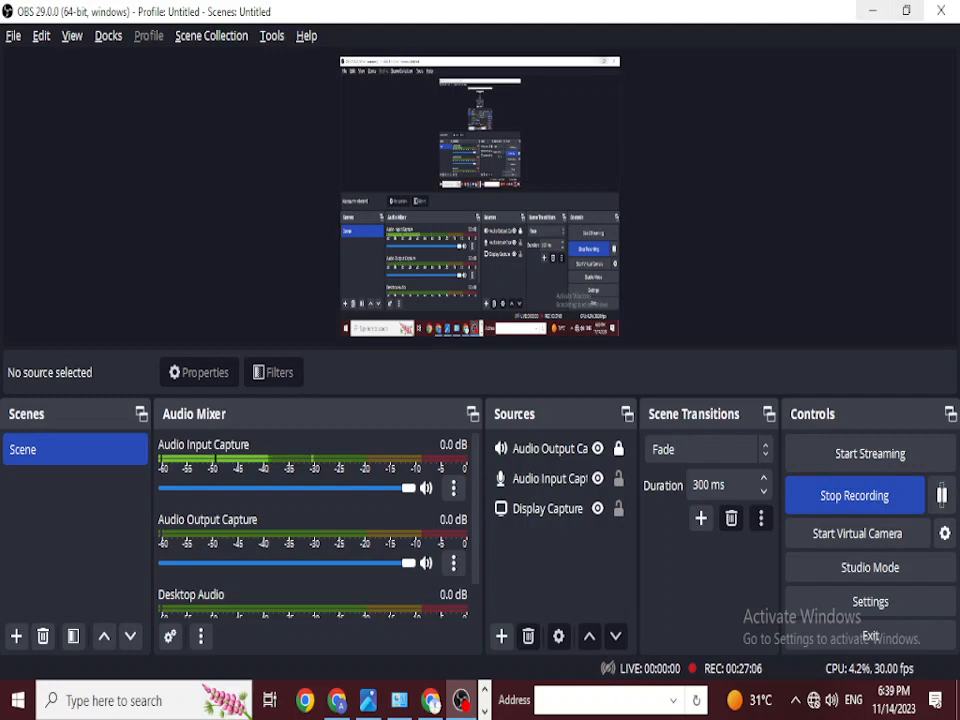
# Step: Minimise OBS Studio to reveal the Fitness Club design in Canva
pyautogui.click(873, 11)
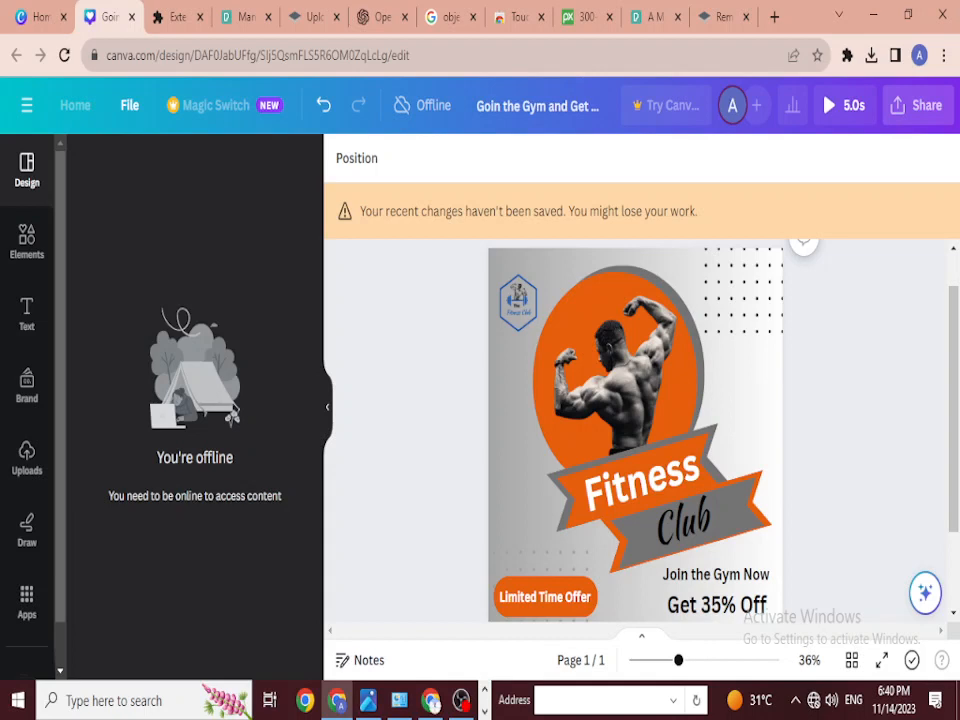
# Step: Toggle the keyboard language popup, pause the OBS recording, and reopen the OBS window
pyautogui.click(853, 700)
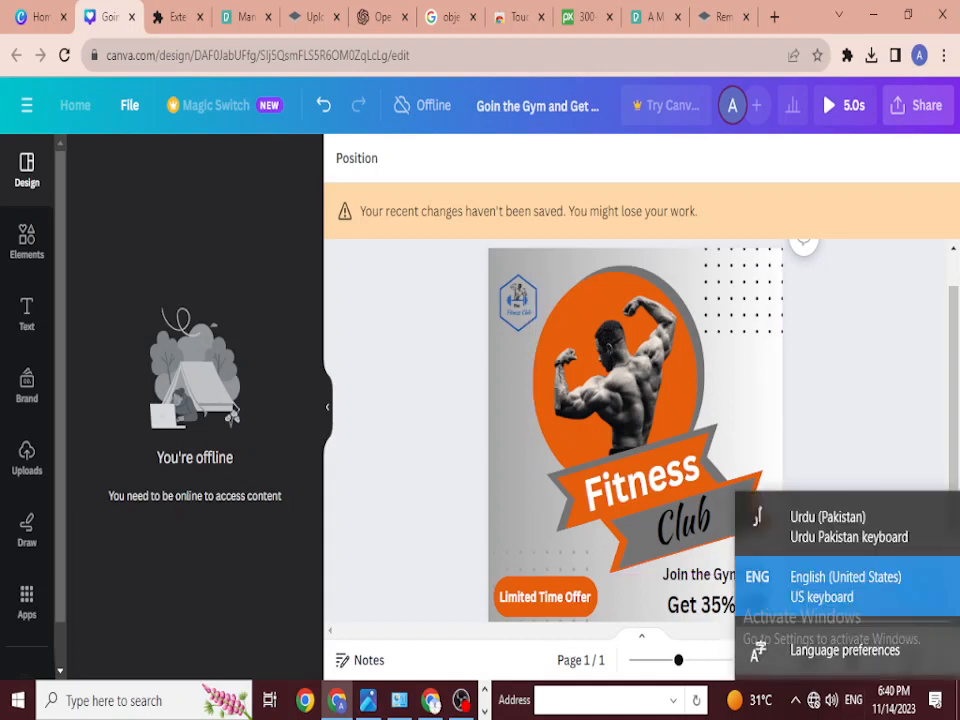
pyautogui.click(845, 586)
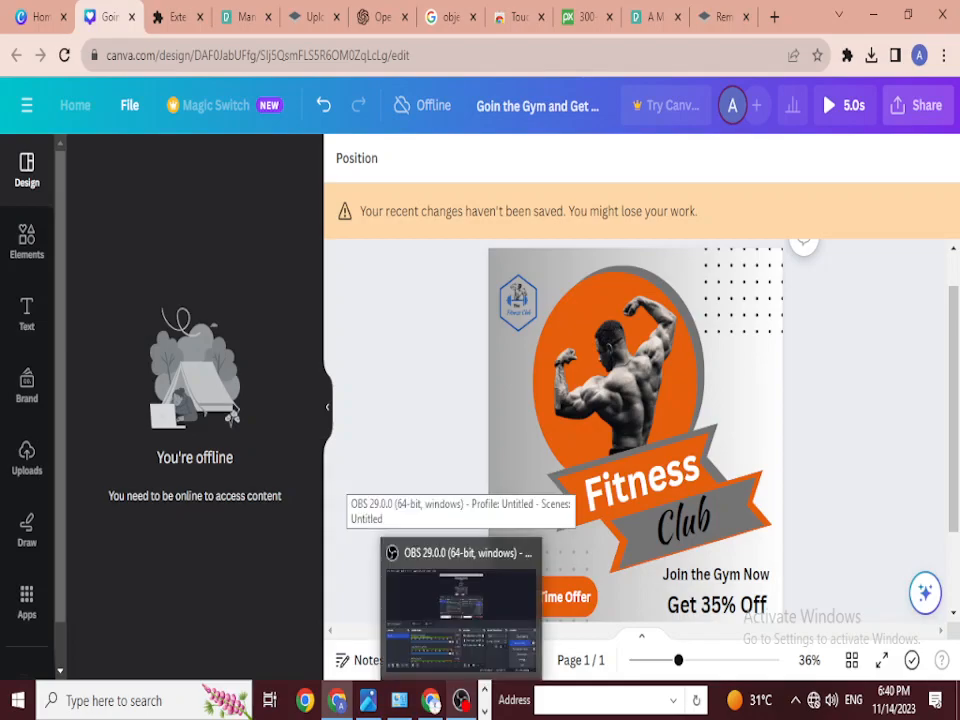
pyautogui.click(461, 700)
pyautogui.click(941, 495)
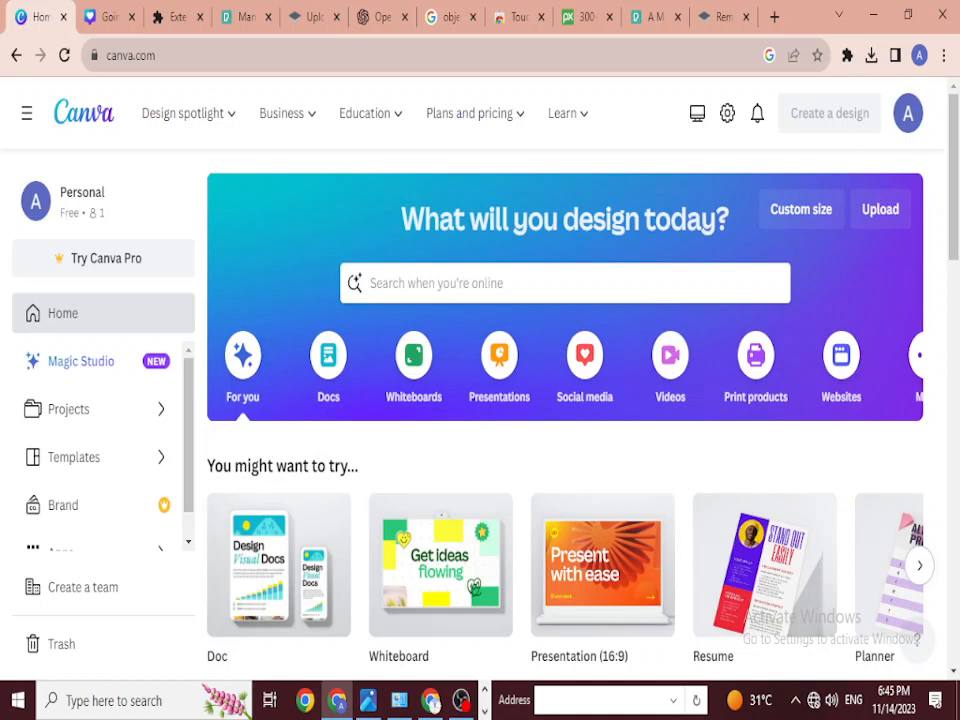
pyautogui.click(461, 700)
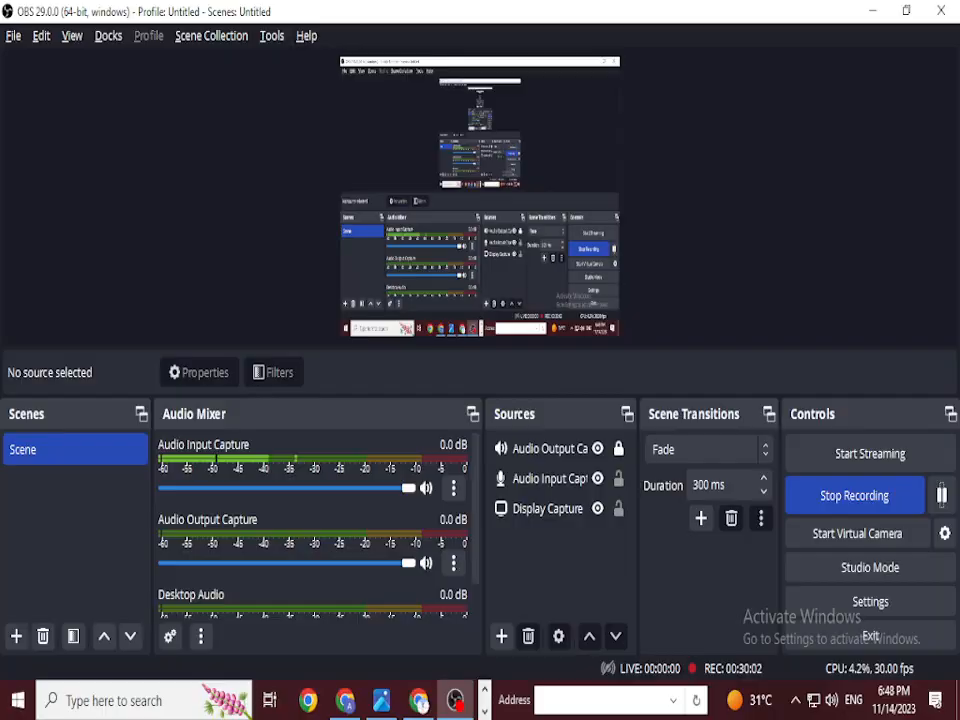
# Step: Switch back to Chrome and select the Canva Fitness Club design tab
pyautogui.hotkey('alt', 'Tab')
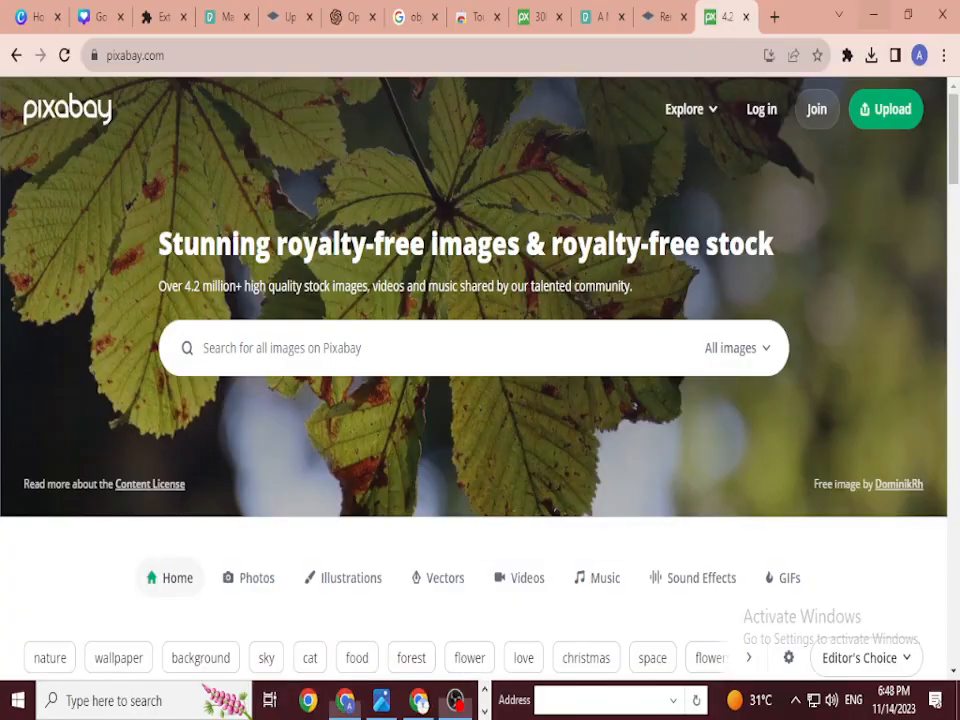
pyautogui.click(100, 17)
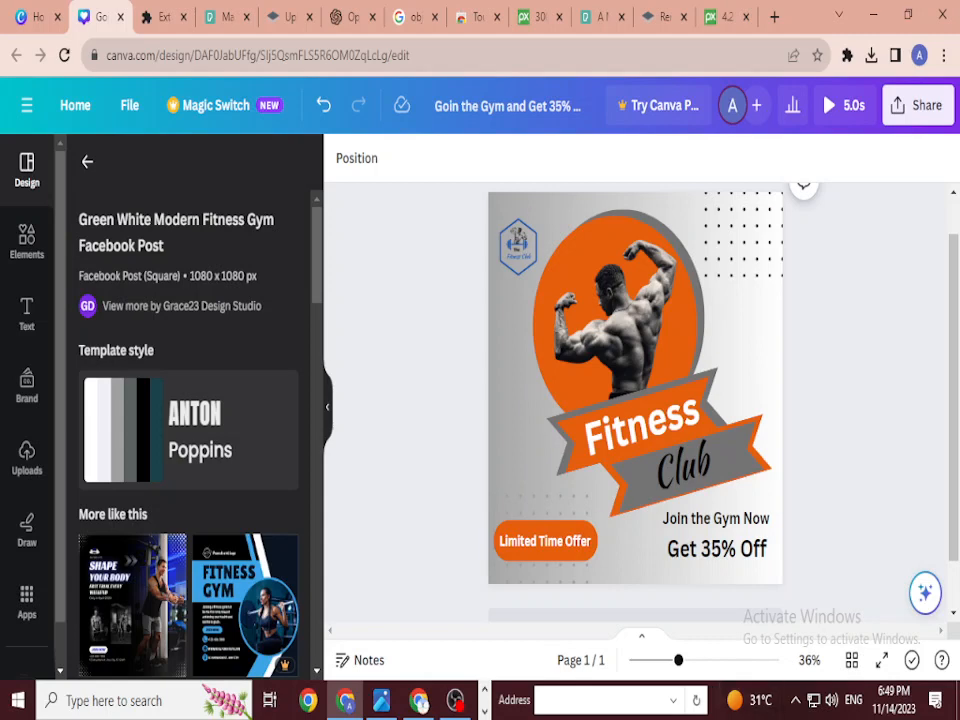
# Step: Pick the Online Course template from the 'More like this' designs grid
pyautogui.click(795, 700)
pyautogui.click(780, 618)
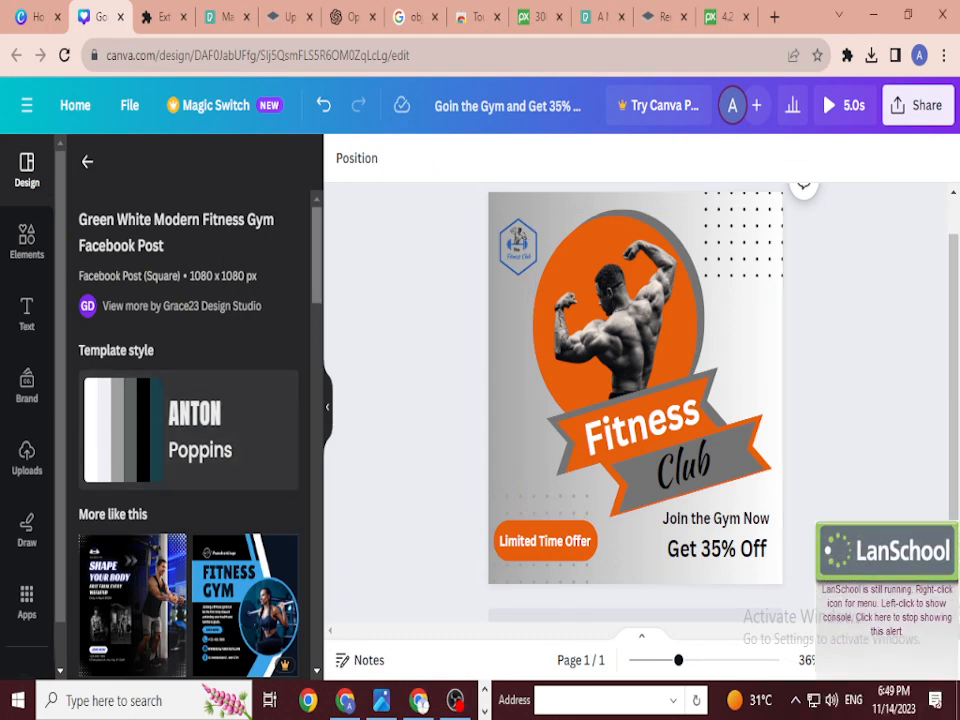
pyautogui.scroll(-4, 188, 420)
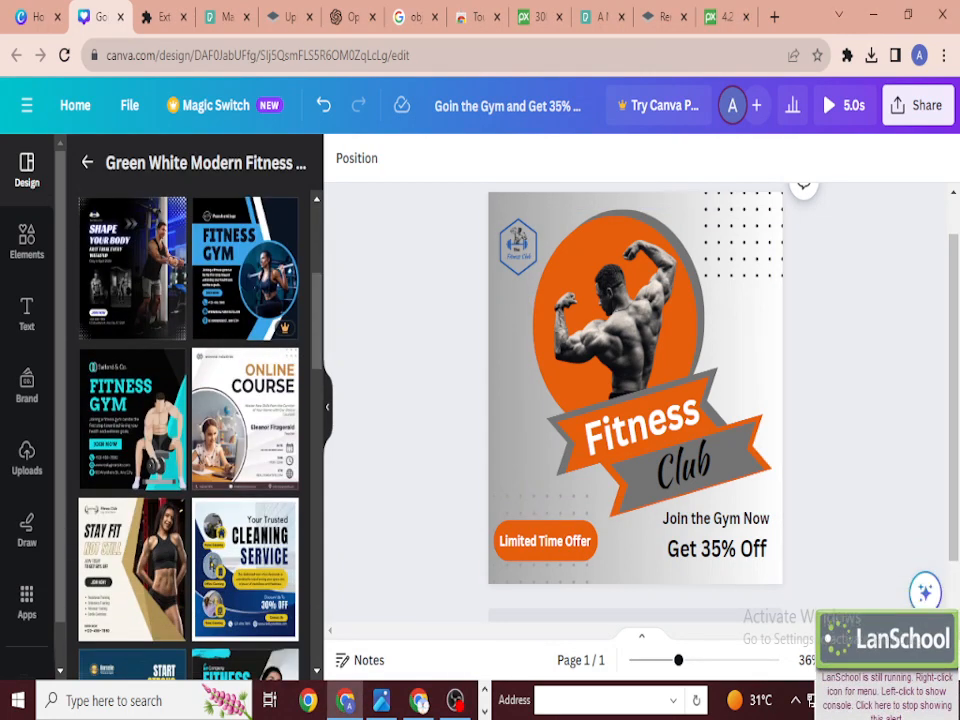
pyautogui.scroll(-1, 635, 380)
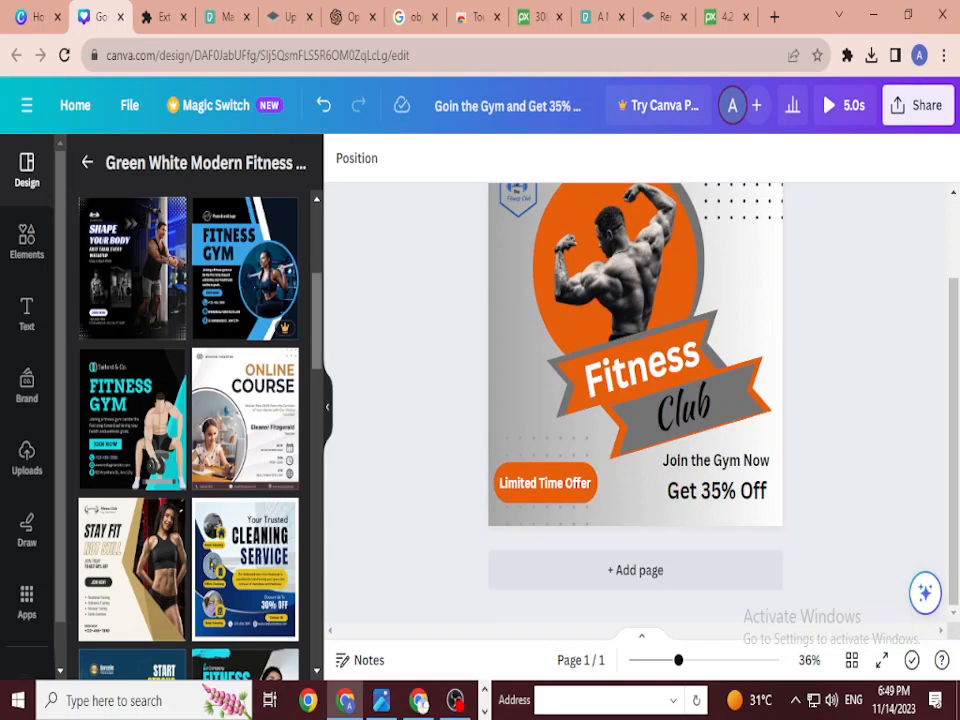
pyautogui.scroll(-2, 188, 420)
pyautogui.scroll(3, 188, 420)
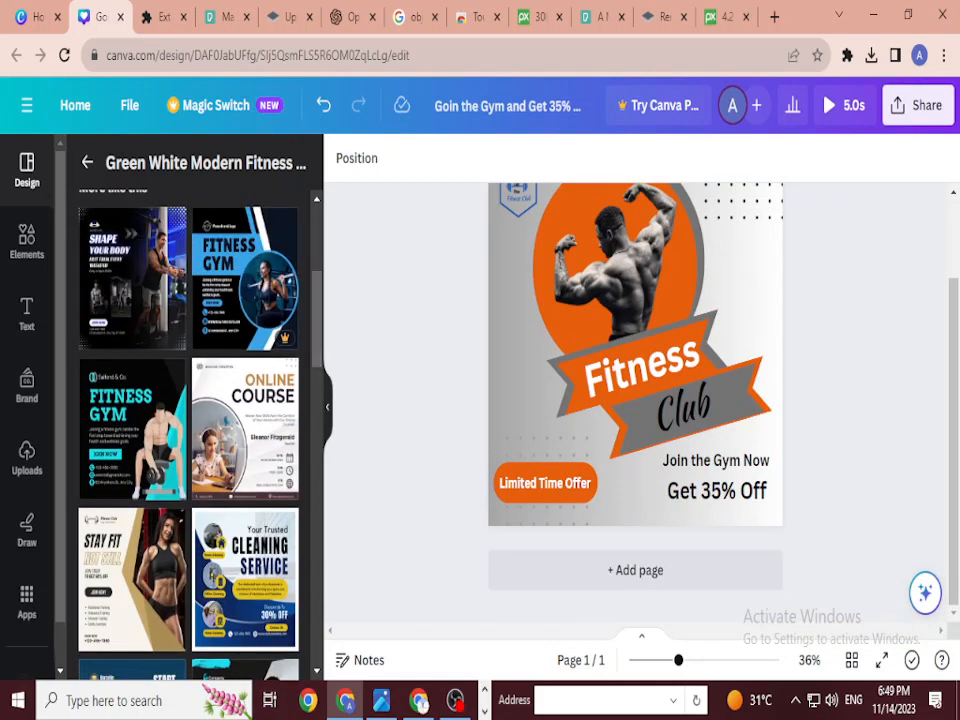
pyautogui.click(245, 430)
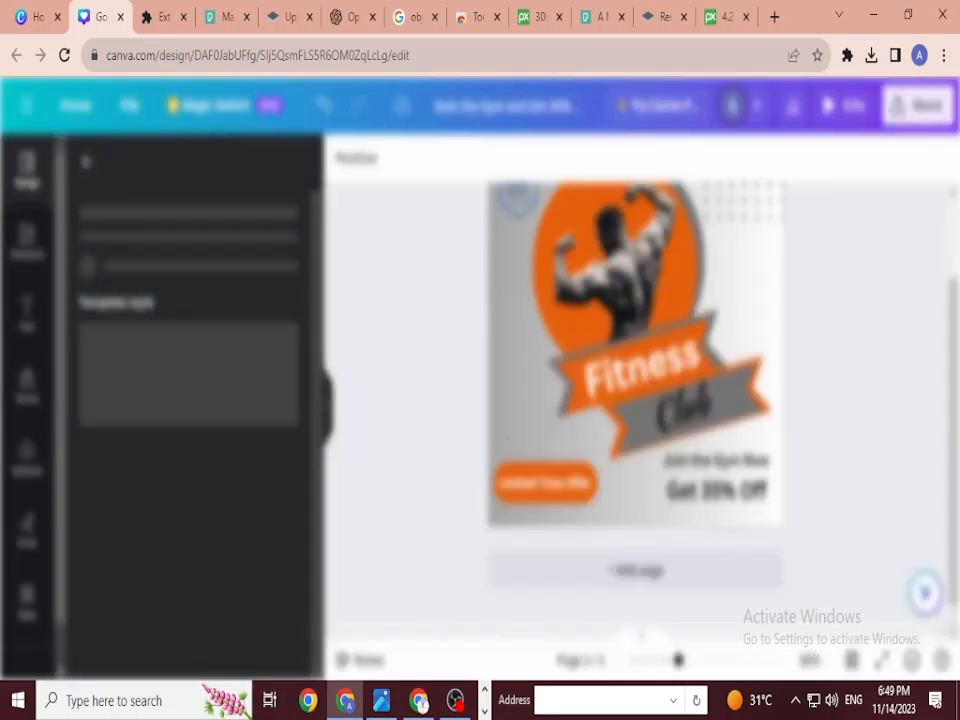
# Step: Add the Online Course template as page 2 and retitle its heading FITNESS CLUB
pyautogui.click(552, 429)
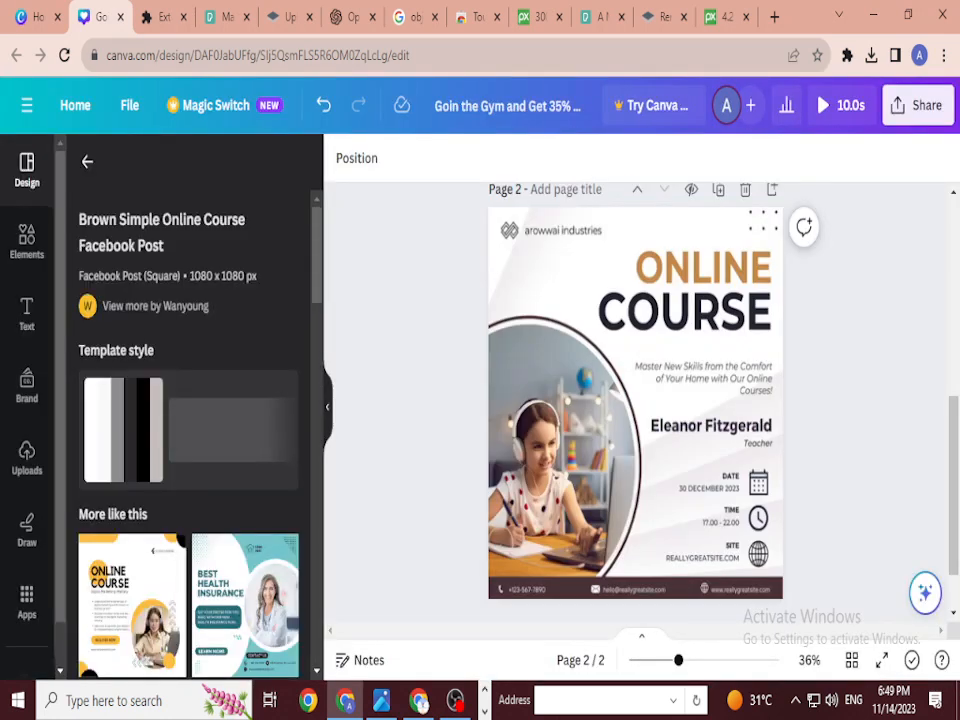
pyautogui.click(684, 311)
pyautogui.click(704, 267)
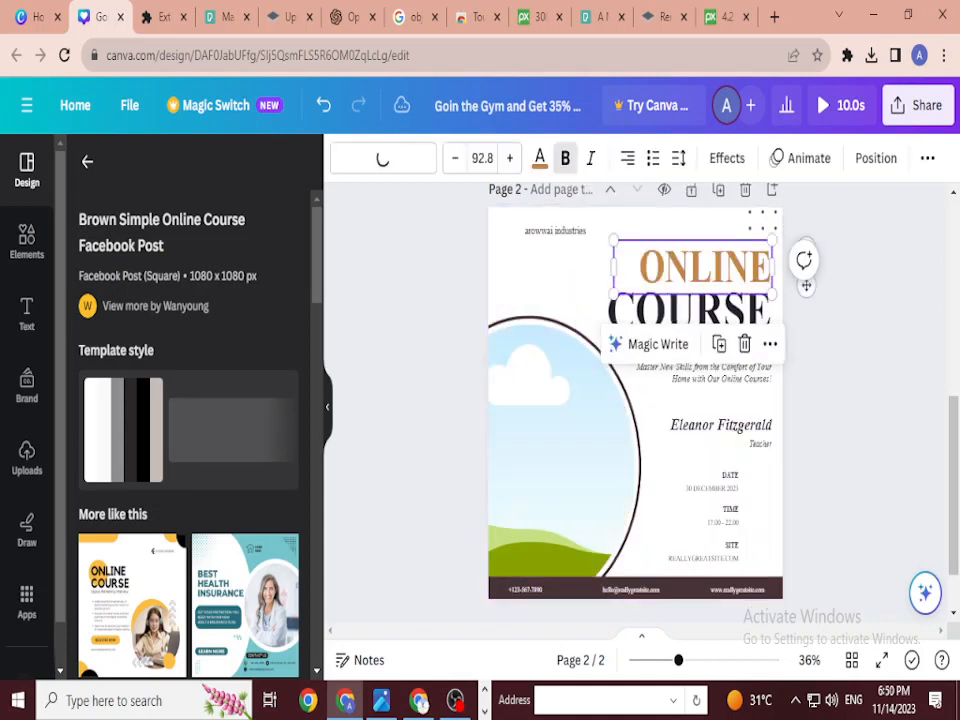
pyautogui.doubleClick(704, 267)
pyautogui.write('FI')
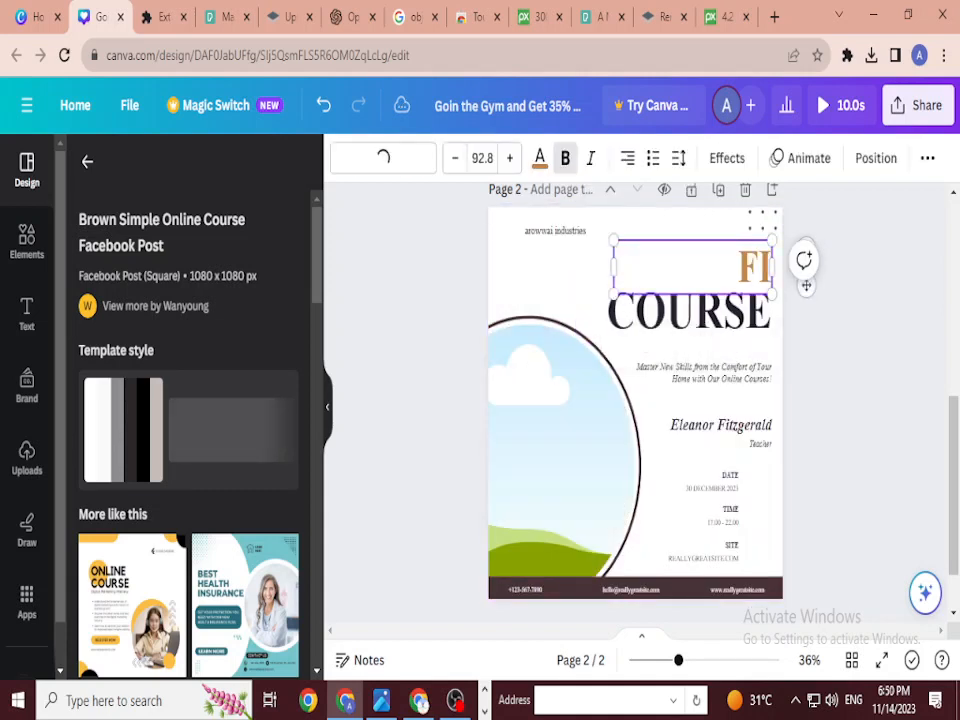
pyautogui.write('TNESS')
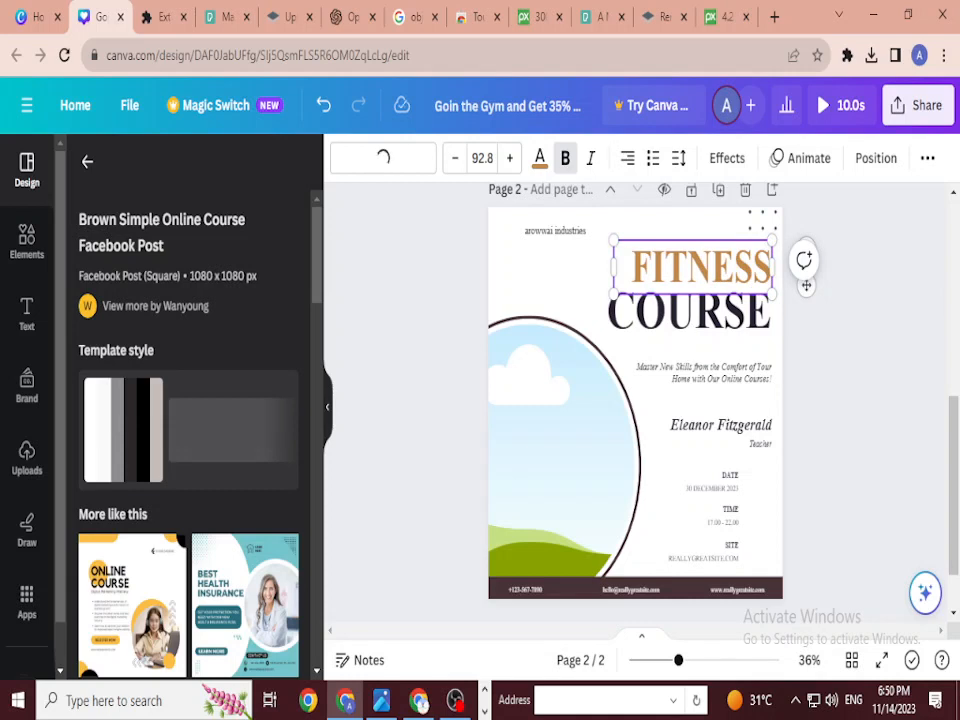
pyautogui.doubleClick(689, 312)
pyautogui.write('C')
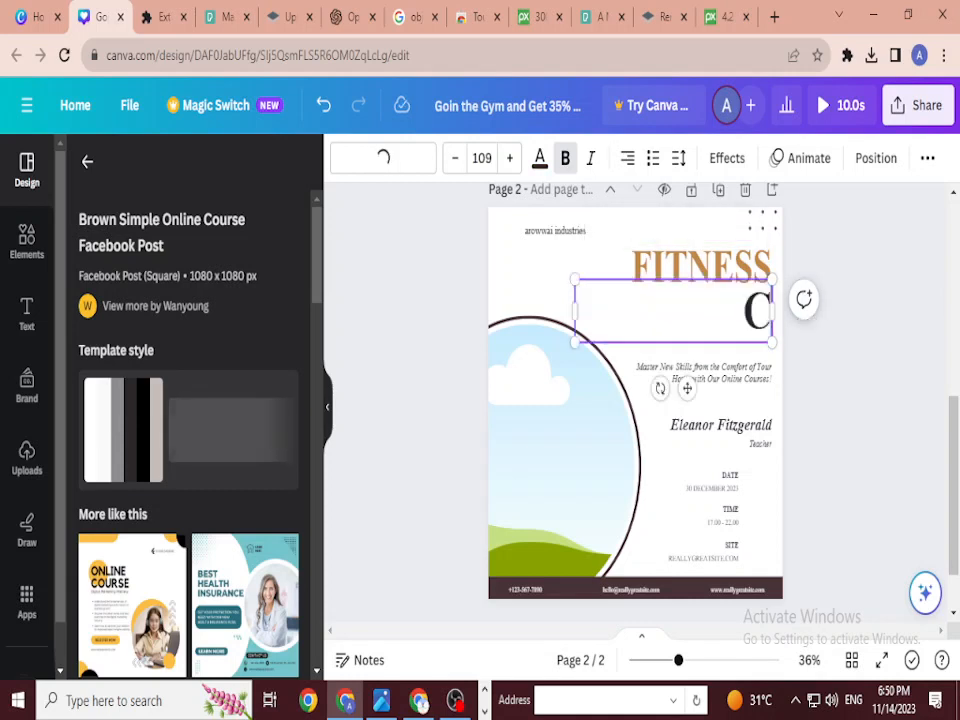
pyautogui.write('LUB')
pyautogui.press('Escape')
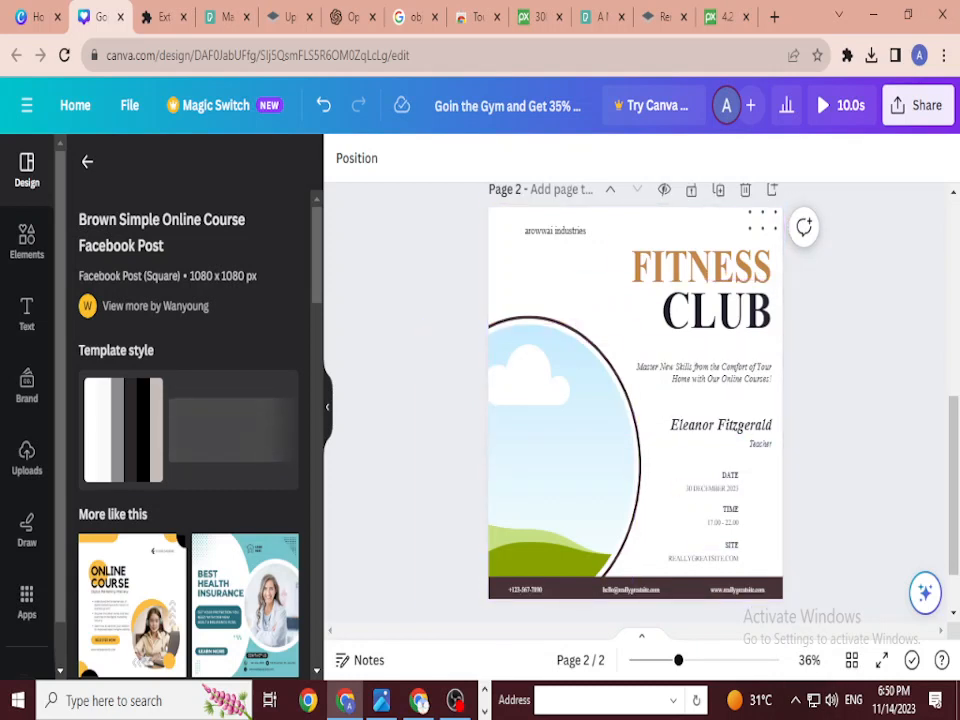
# Step: Start connecting Touch VPN from a new browser tab, then return to Canva
pyautogui.hotkey('ctrl', 't')
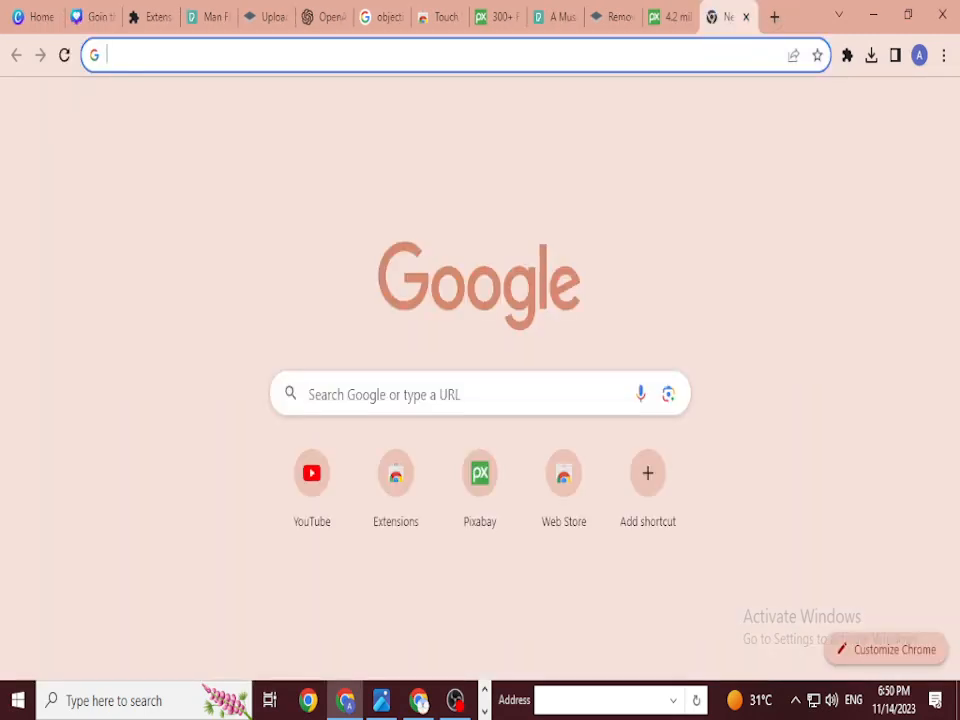
pyautogui.click(846, 55)
pyautogui.click(706, 240)
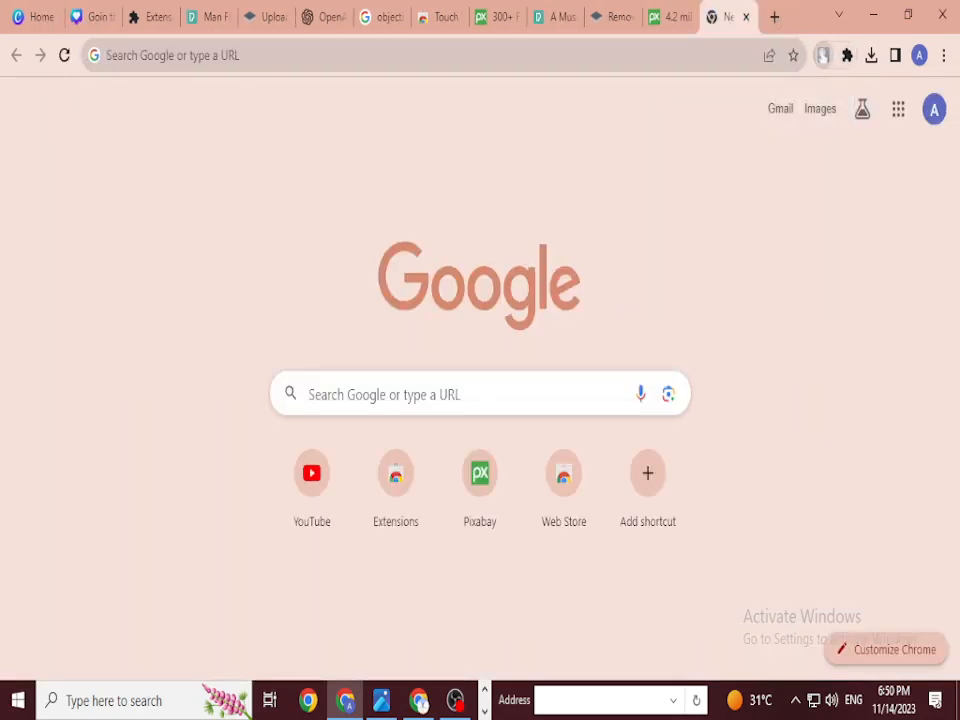
pyautogui.click(692, 370)
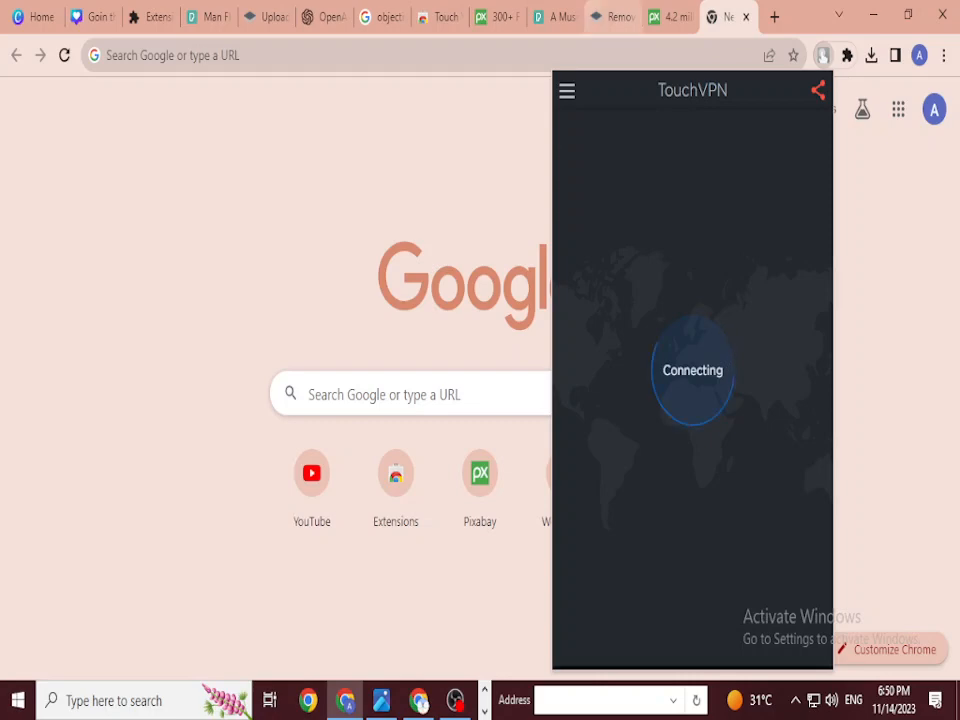
pyautogui.click(95, 17)
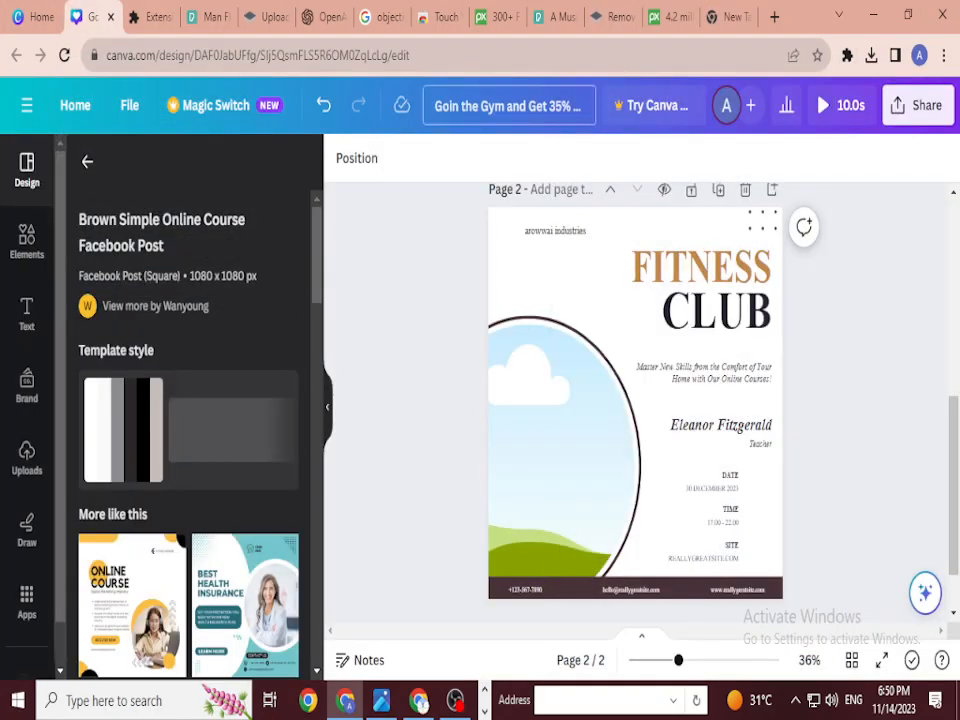
# Step: Create a blank Presentation (16:9) design from the Canva home page
pyautogui.scroll(5, 635, 400)
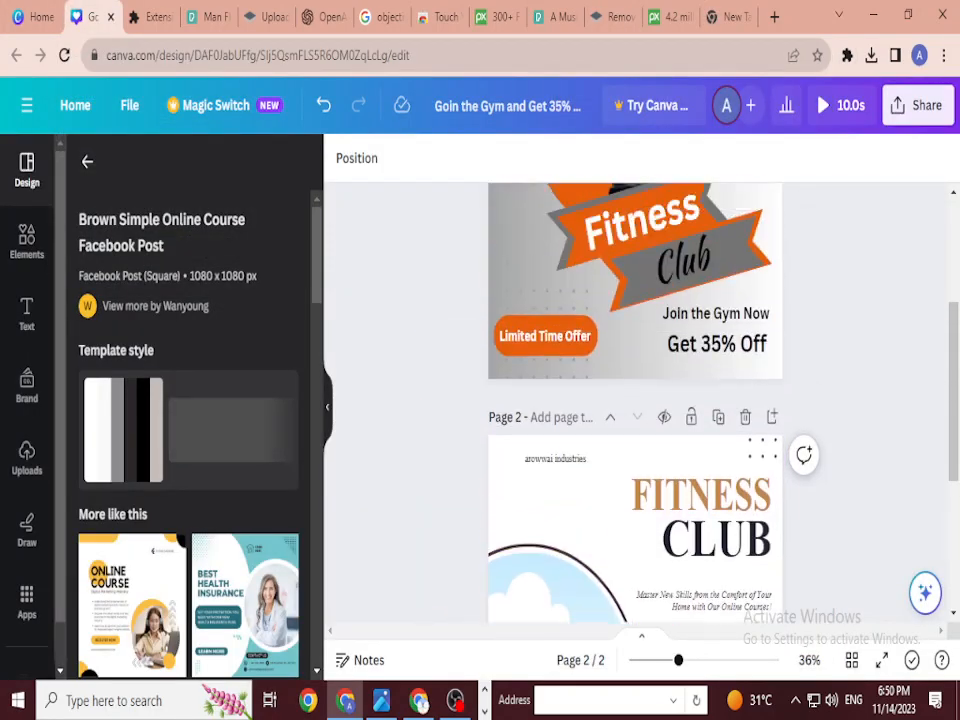
pyautogui.scroll(-5, 635, 400)
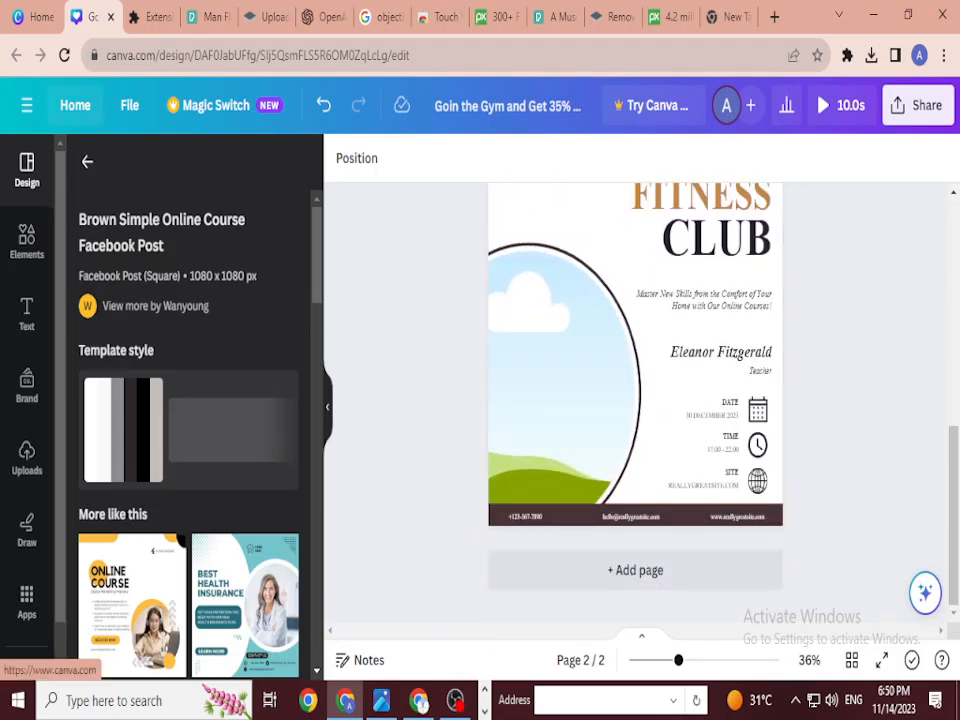
pyautogui.click(75, 105)
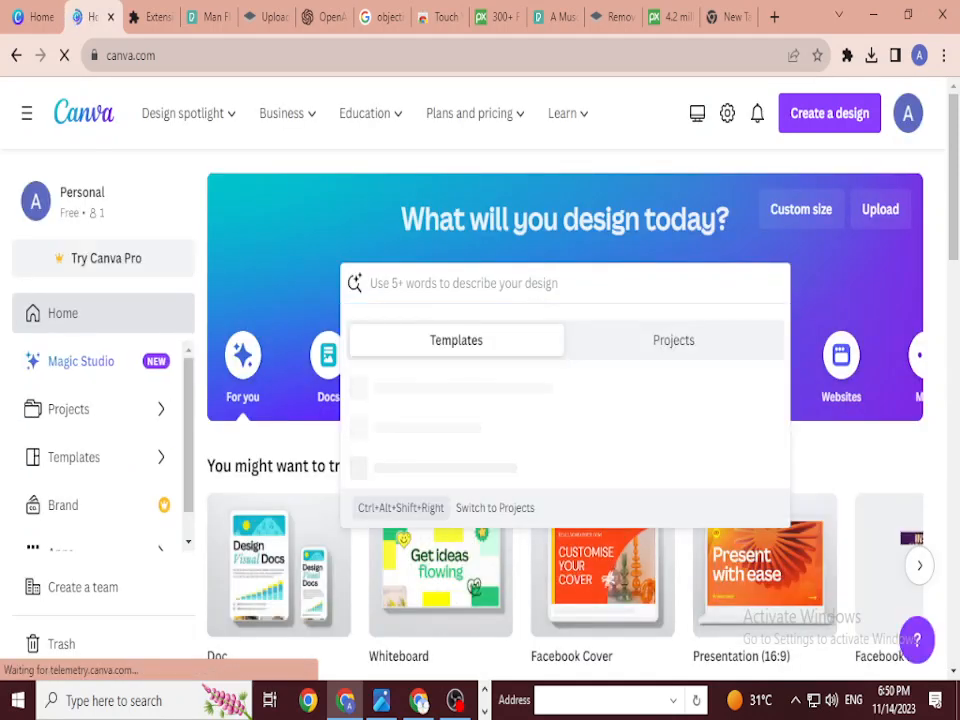
pyautogui.scroll(-5, 565, 420)
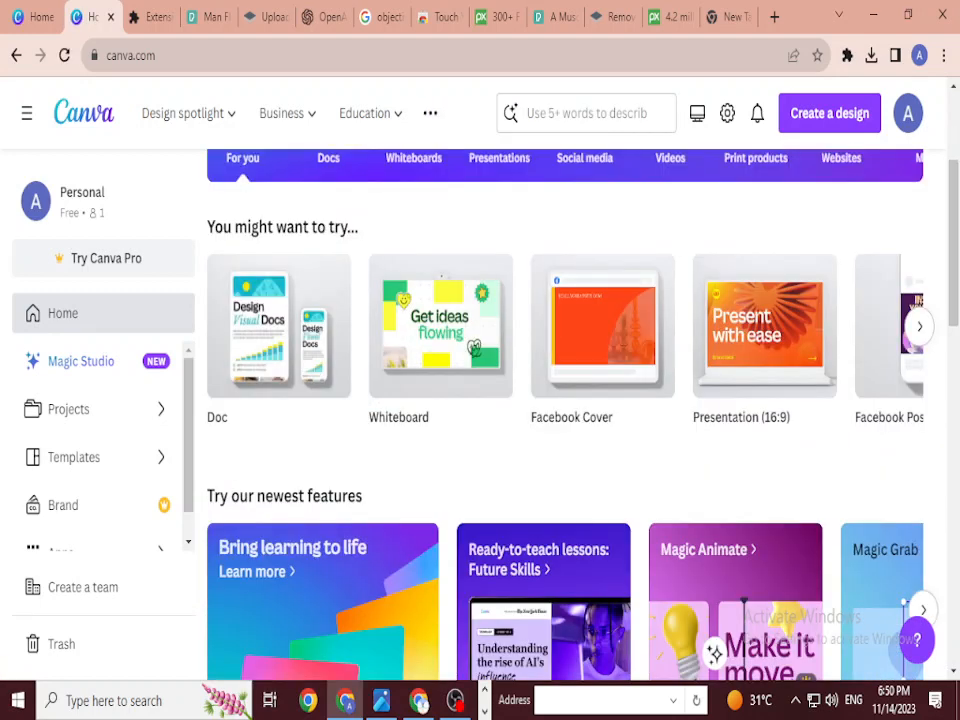
pyautogui.moveTo(764, 326)
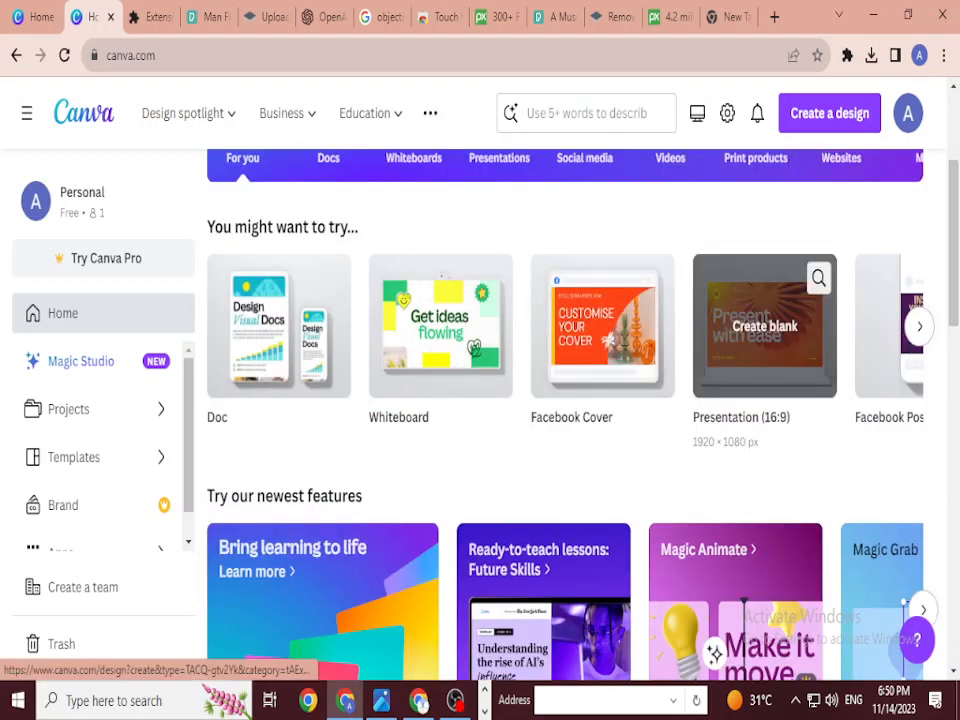
pyautogui.click(764, 326)
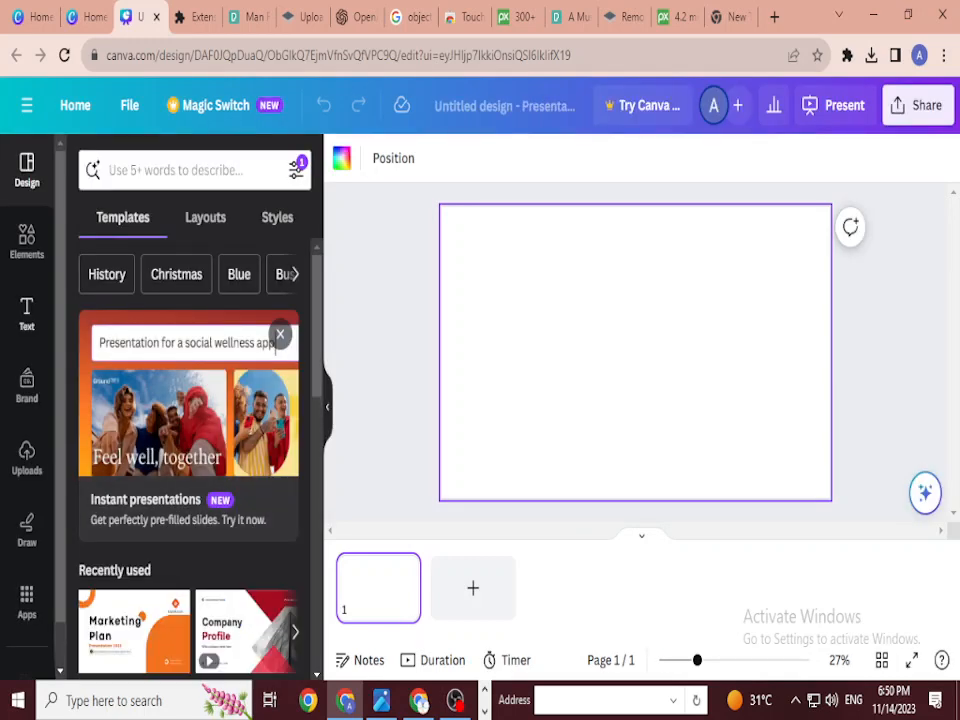
# Step: Add a grey square shape near the top left and widen it into a rectangle
pyautogui.click(27, 240)
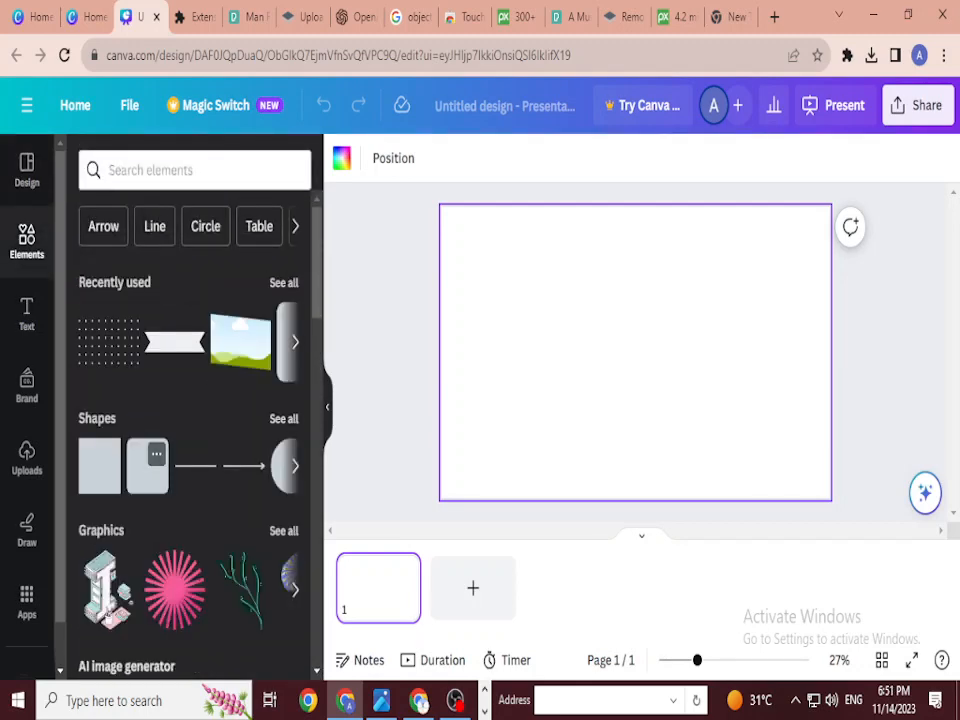
pyautogui.click(147, 465)
pyautogui.moveTo(634, 351); pyautogui.dragTo(585, 298)
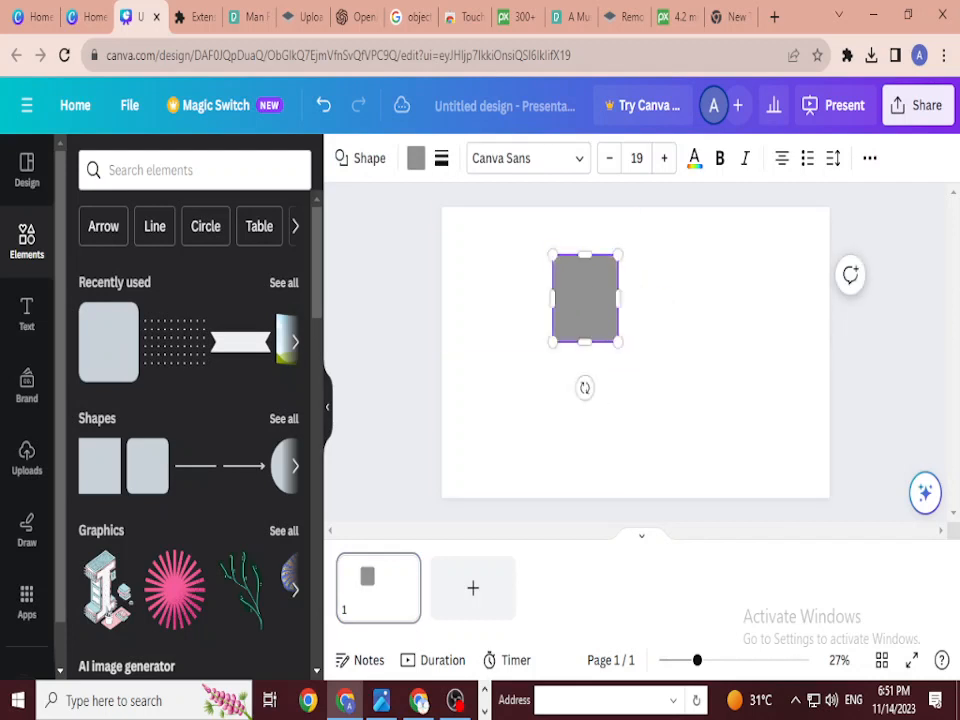
pyautogui.click(441, 158)
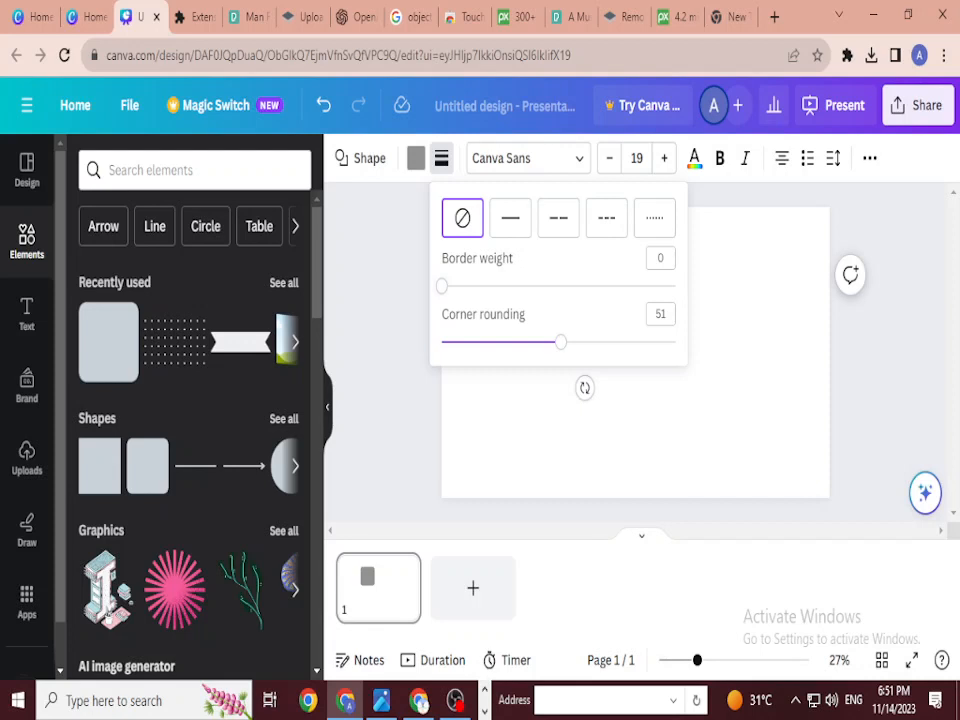
pyautogui.click(700, 330)
pyautogui.click(598, 298)
pyautogui.moveTo(619, 298); pyautogui.dragTo(712, 298)
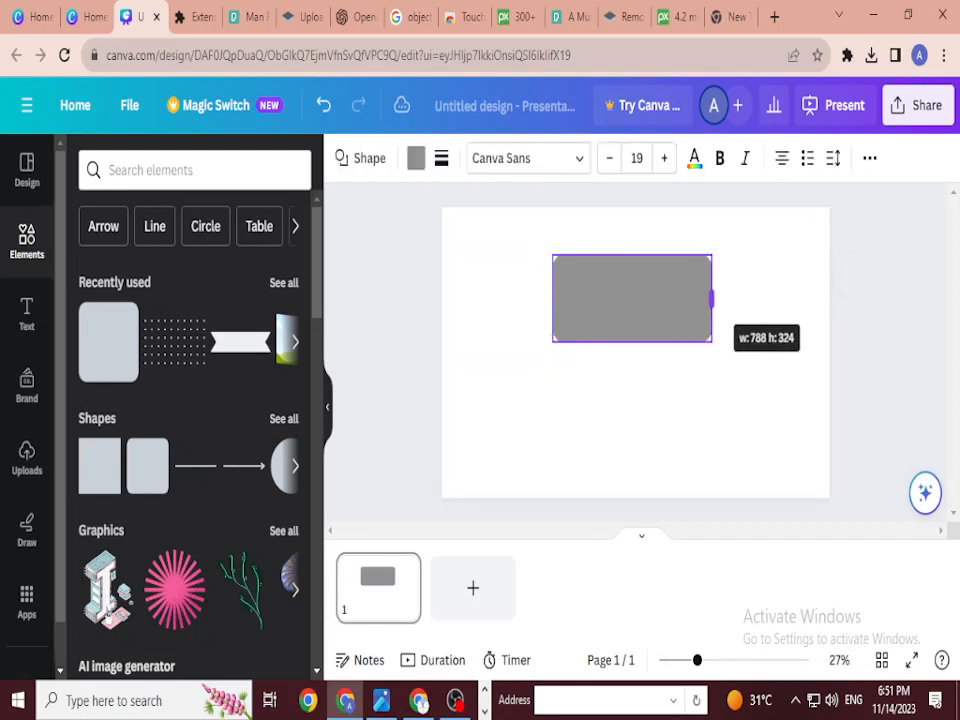
pyautogui.moveTo(553, 298); pyautogui.dragTo(511, 298)
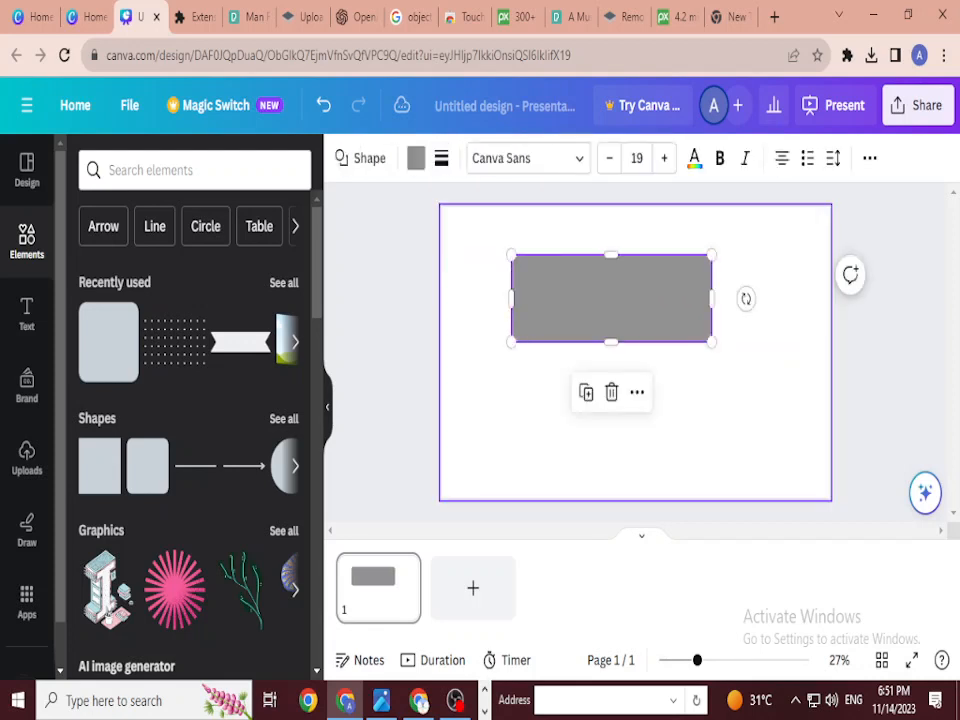
# Step: Round the rectangle's corners to about 71 and reshape it into a flat pill bar
pyautogui.click(480, 330)
pyautogui.click(611, 298)
pyautogui.click(441, 158)
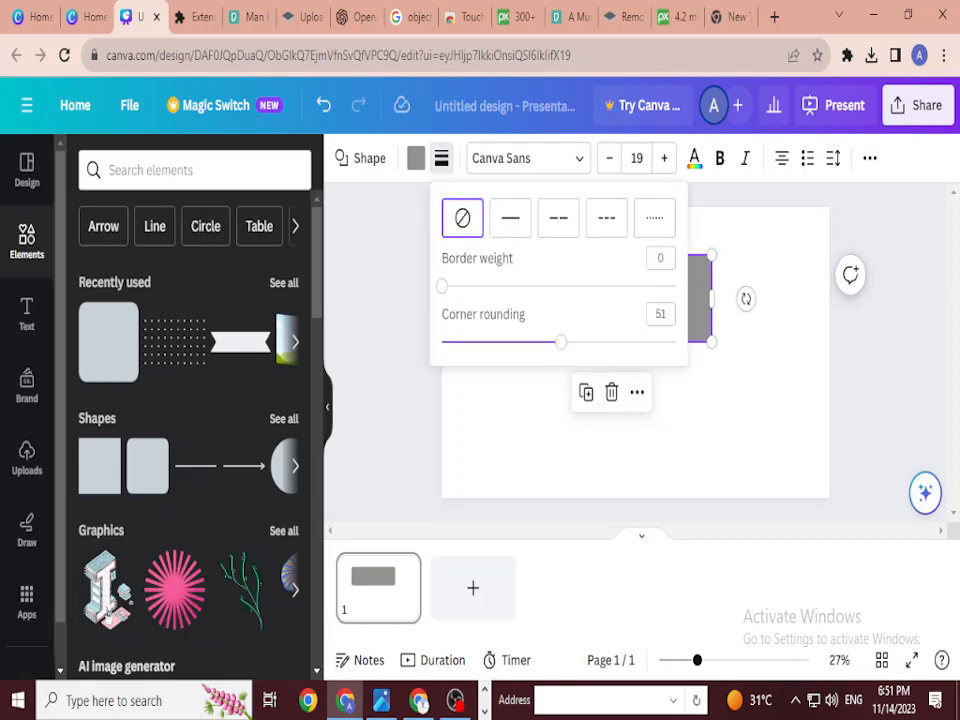
pyautogui.moveTo(561, 342); pyautogui.dragTo(627, 342)
pyautogui.click(750, 342)
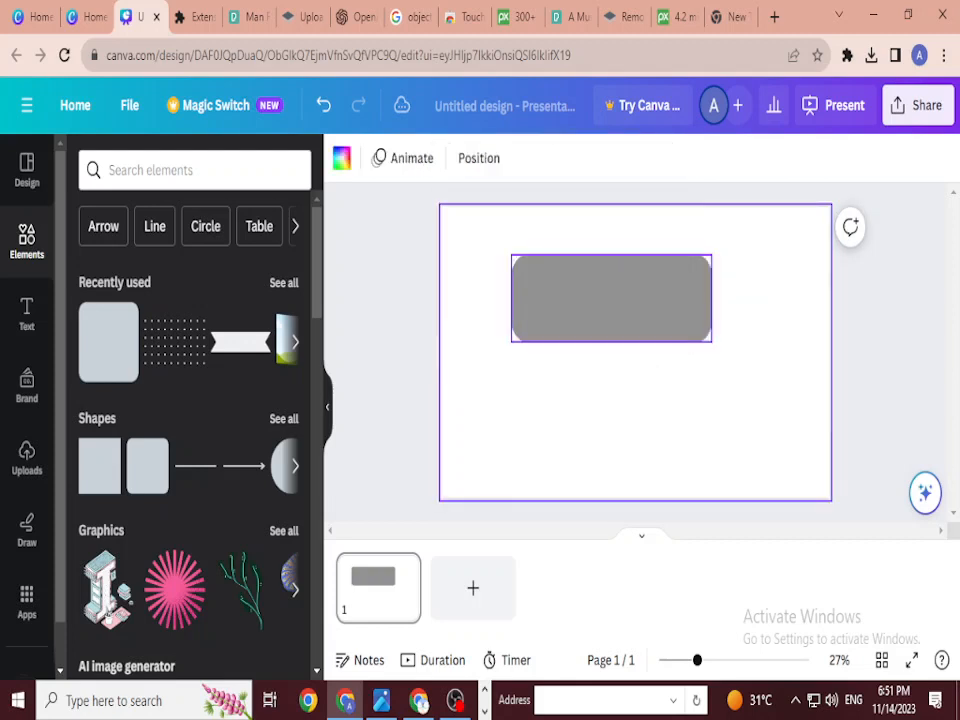
pyautogui.moveTo(610, 298); pyautogui.dragTo(555, 290)
pyautogui.moveTo(655, 312)
pyautogui.mouseDown()
pyautogui.moveTo(662, 343)
pyautogui.moveTo(663, 322)
pyautogui.mouseUp()
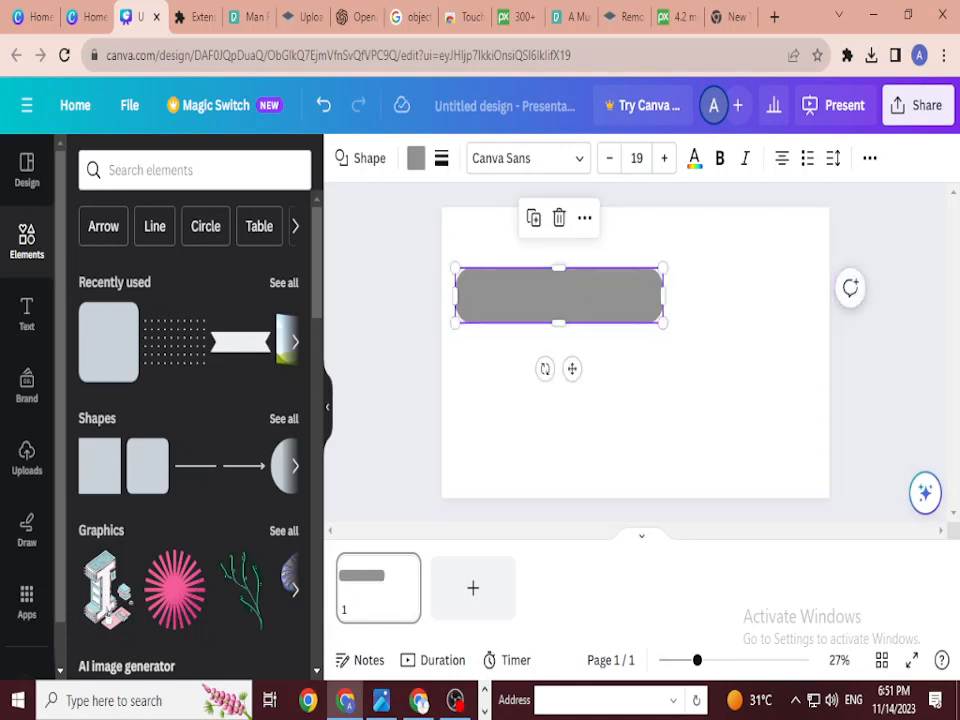
pyautogui.click(195, 170)
# Step: Search Elements for 'frame' and place a large rectangular picture frame on the slide's right half
pyautogui.write('f')
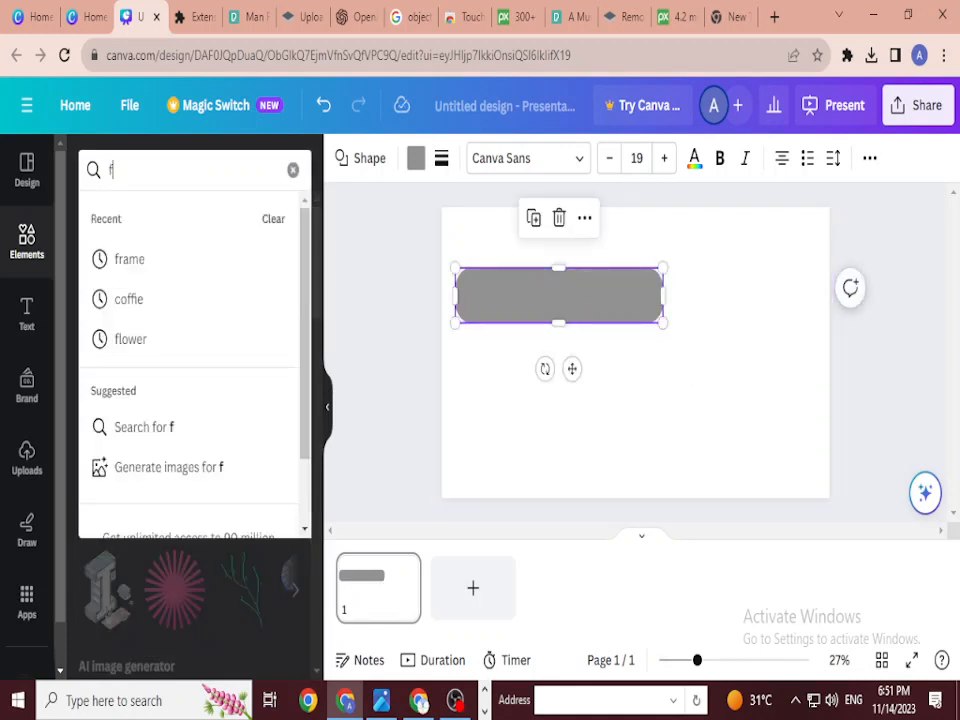
pyautogui.write('rame')
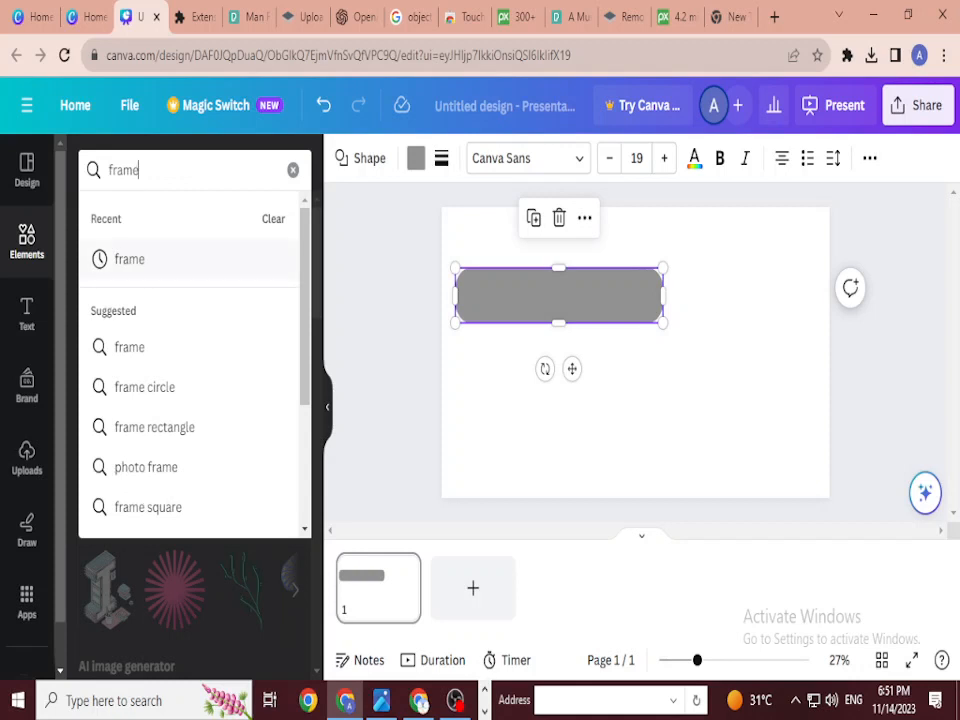
pyautogui.press('Return')
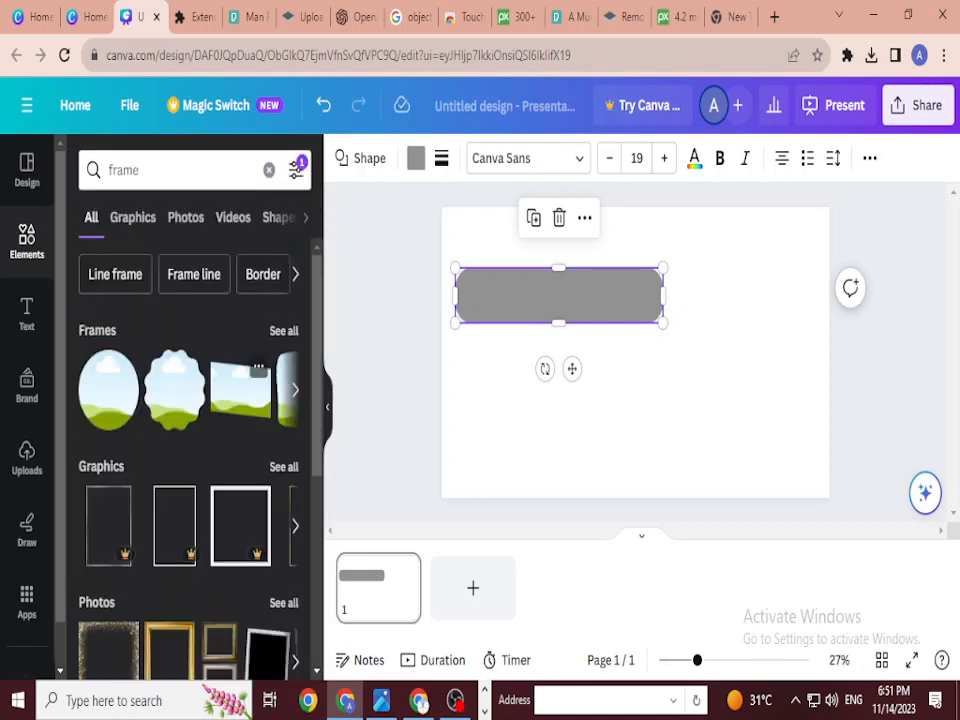
pyautogui.click(283, 330)
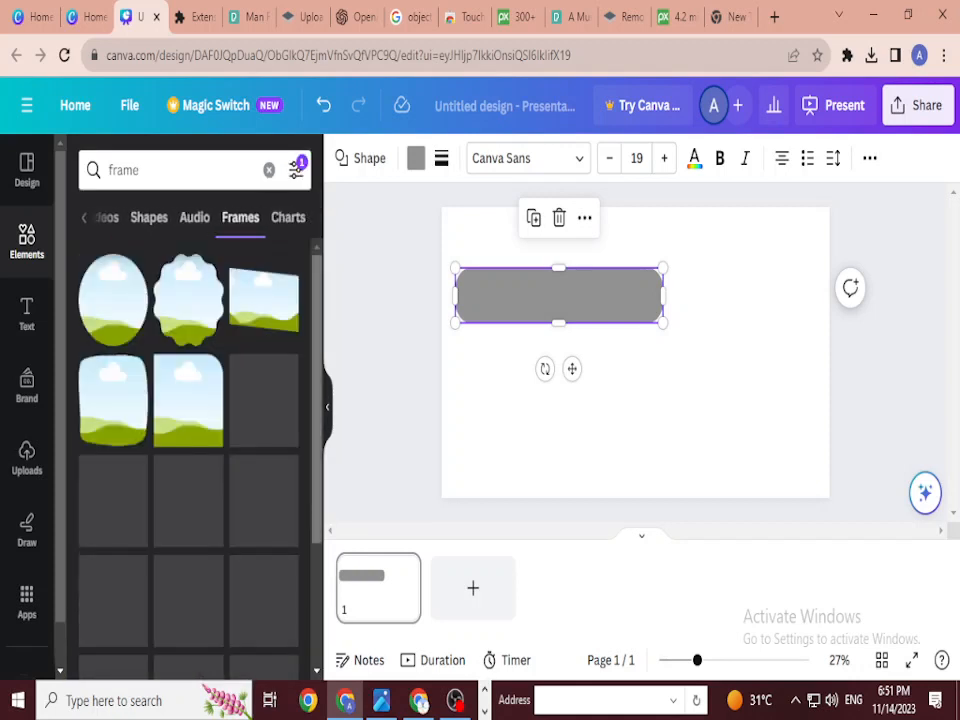
pyautogui.scroll(-3, 188, 450)
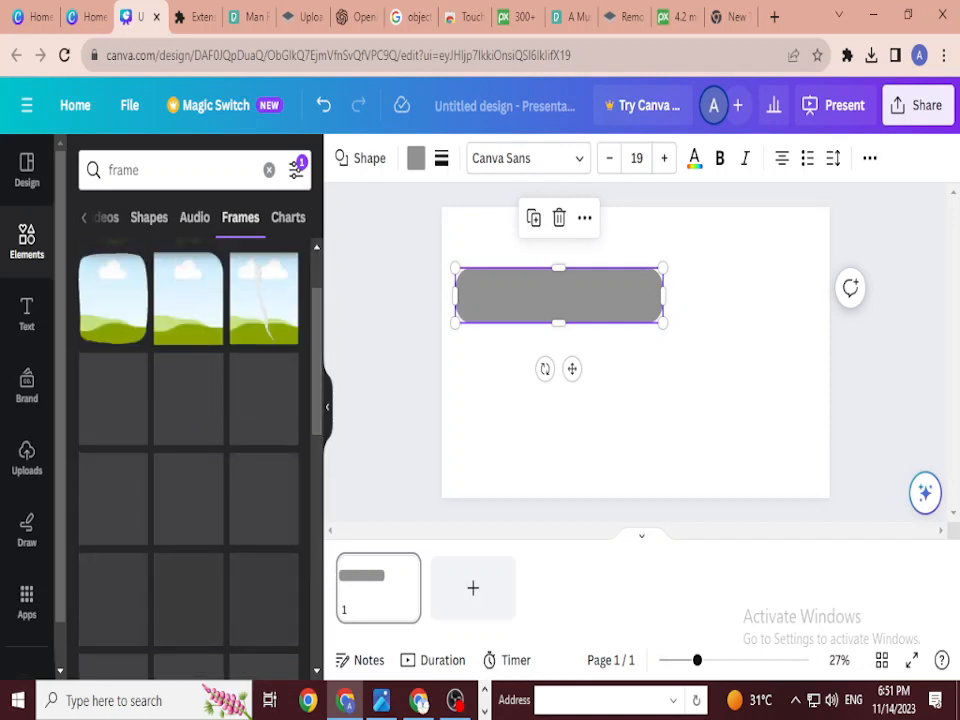
pyautogui.click(188, 298)
pyautogui.moveTo(635, 352); pyautogui.dragTo(758, 310)
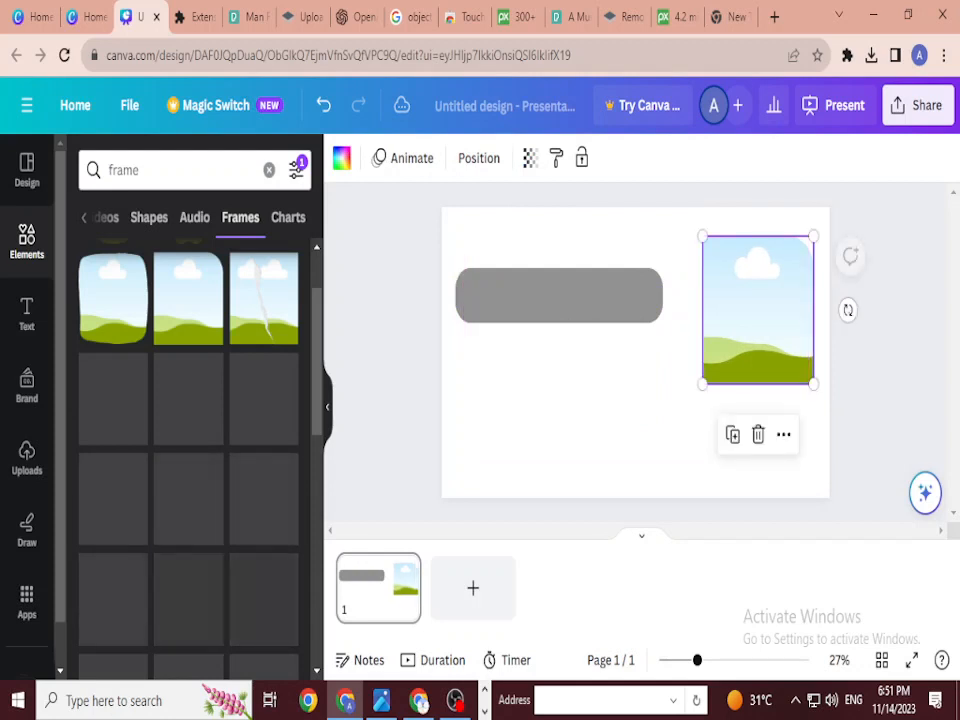
pyautogui.moveTo(703, 383); pyautogui.dragTo(655, 447)
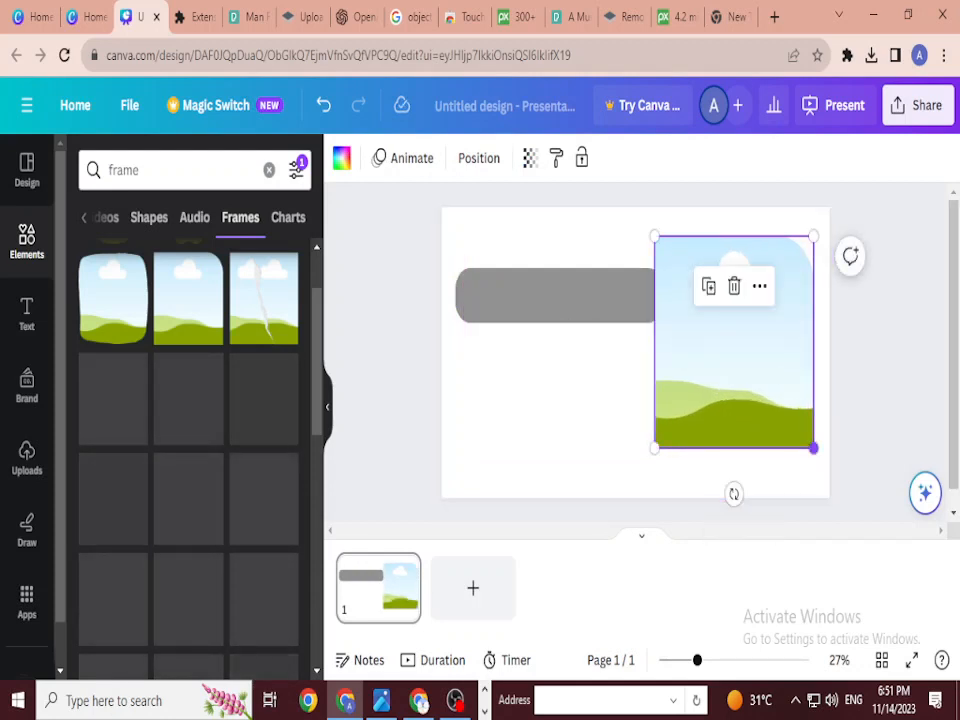
pyautogui.moveTo(814, 448); pyautogui.dragTo(824, 461)
pyautogui.moveTo(739, 350); pyautogui.dragTo(736, 341)
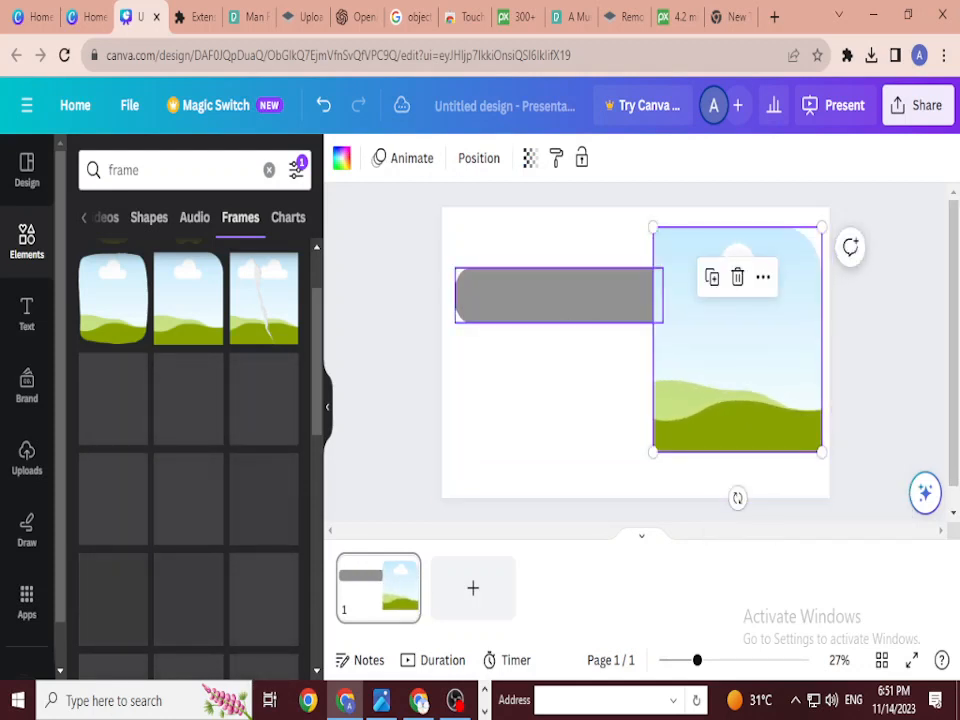
# Step: Move the grey bar to the top left, shrink it, and add a heading text box
pyautogui.moveTo(558, 295); pyautogui.dragTo(546, 264)
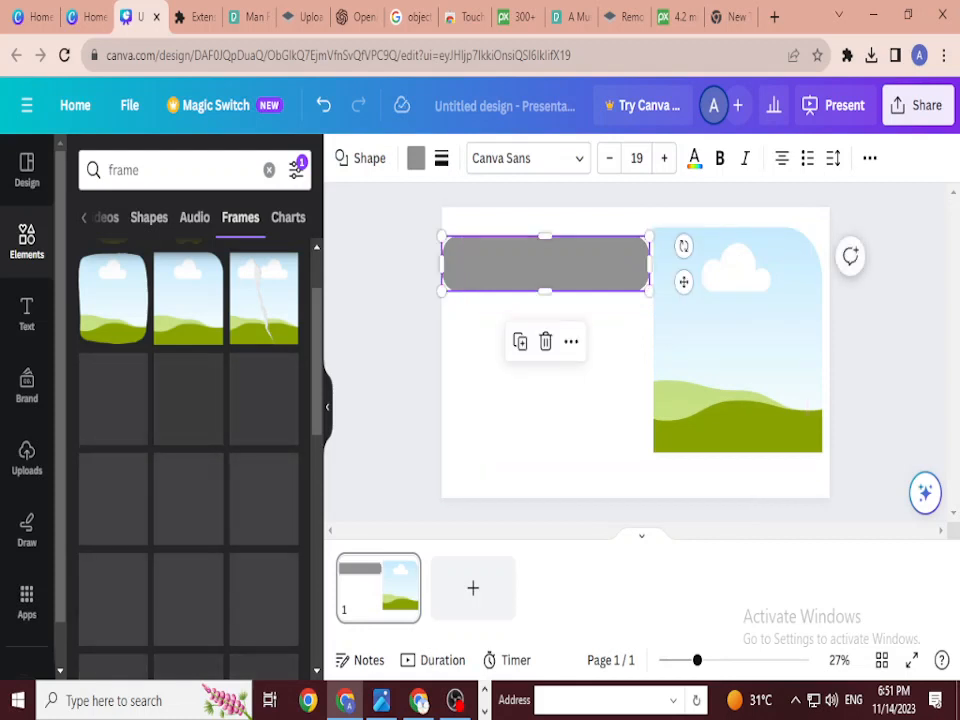
pyautogui.click(546, 264)
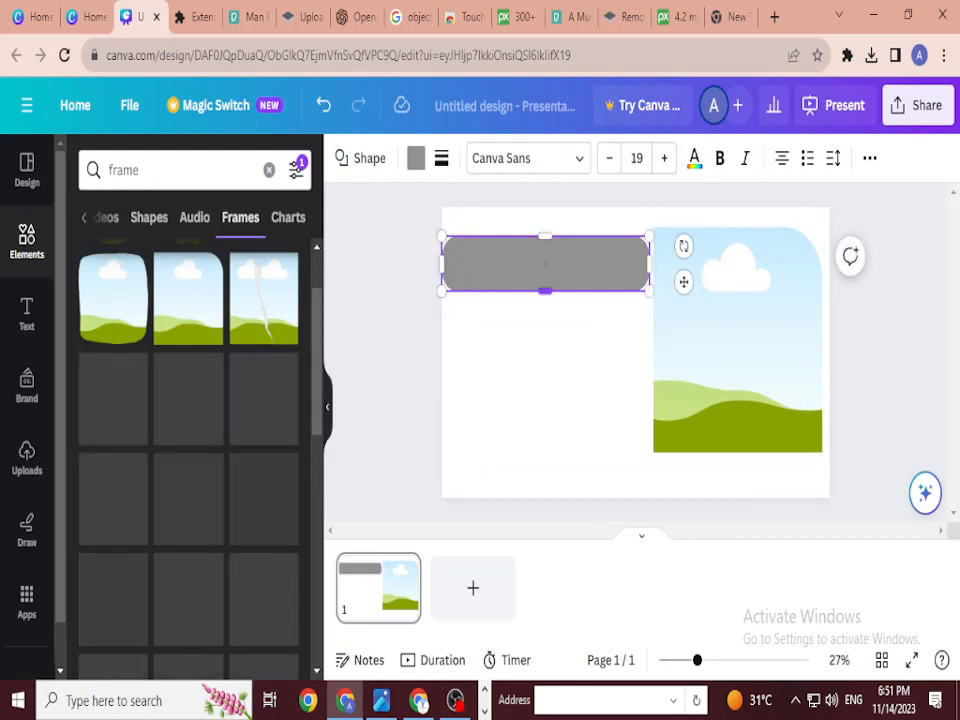
pyautogui.moveTo(443, 291); pyautogui.dragTo(452, 279)
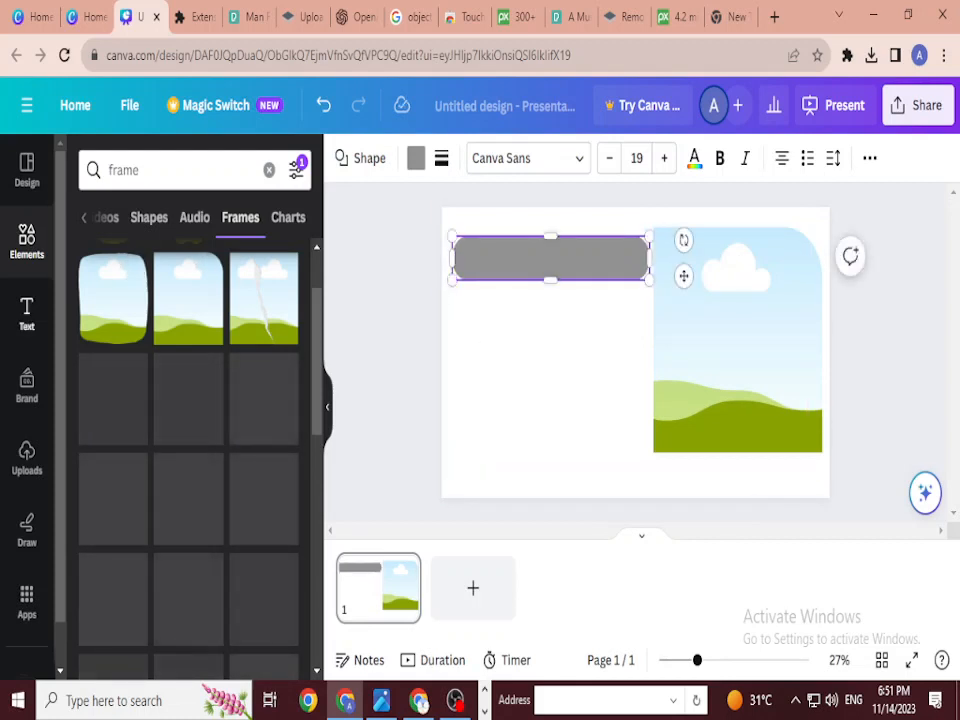
pyautogui.click(27, 312)
pyautogui.click(163, 407)
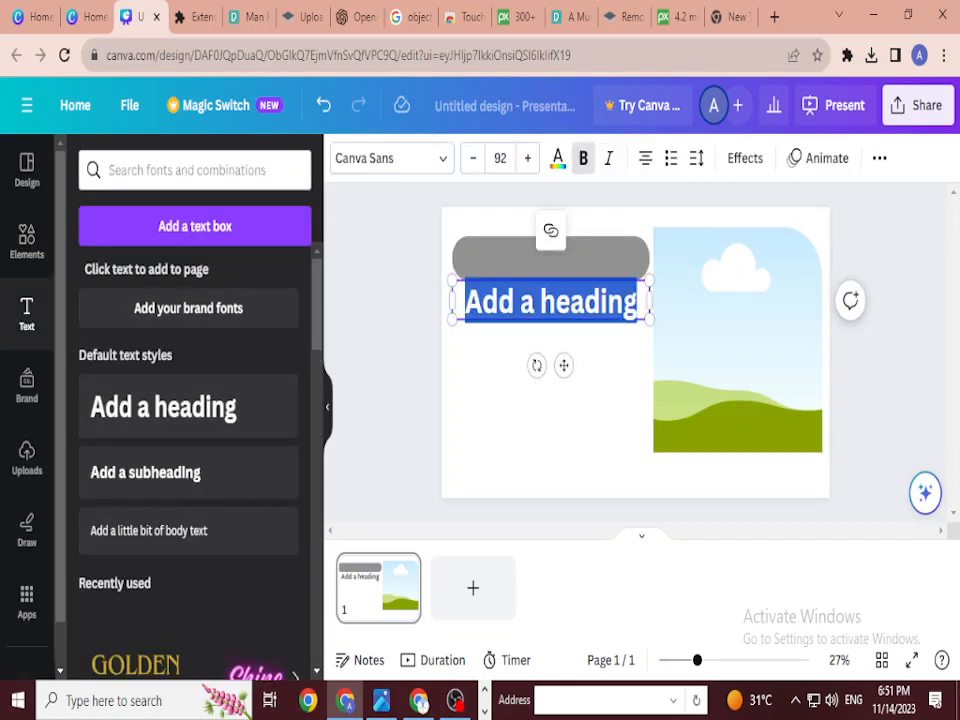
# Step: Type 'Global Warming' as the heading, place it on the grey bar, and shrink it to size 84
pyautogui.write('G')
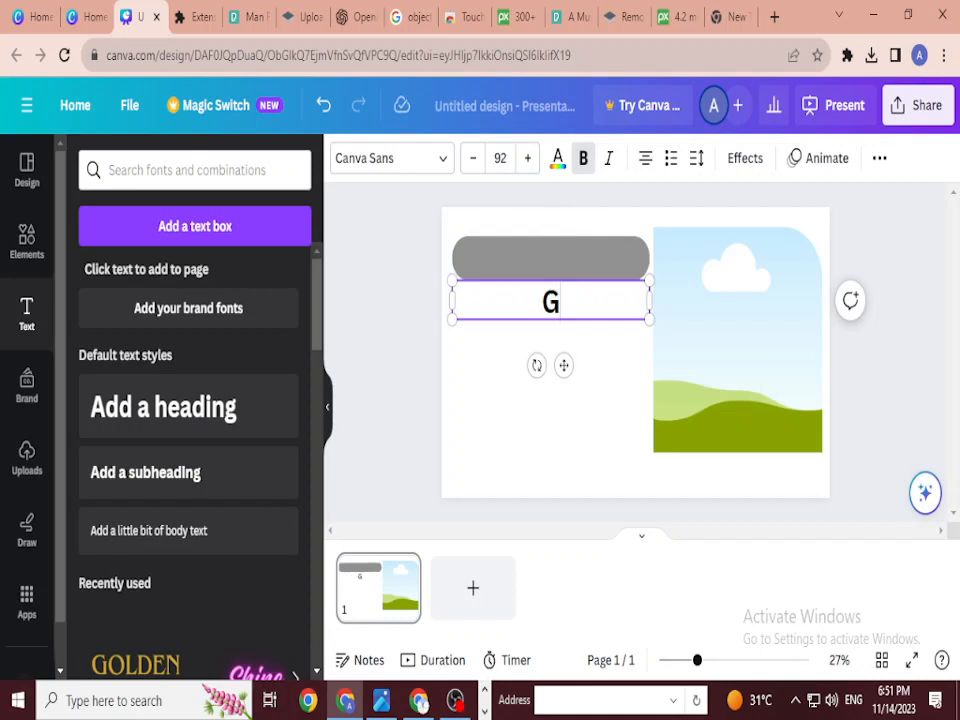
pyautogui.write('lobal ')
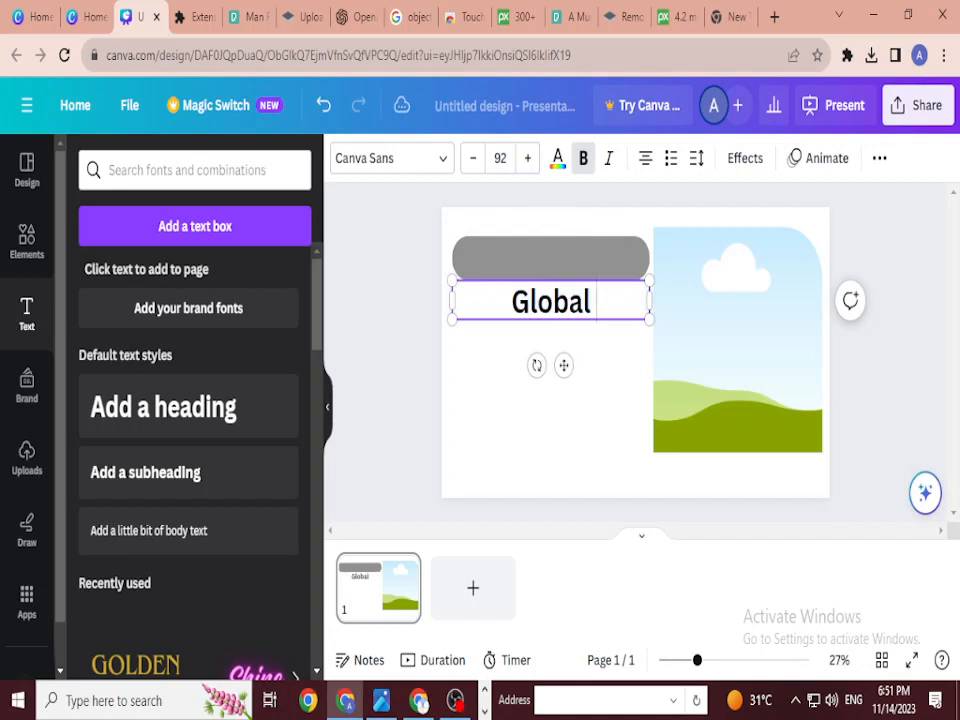
pyautogui.write('Warming')
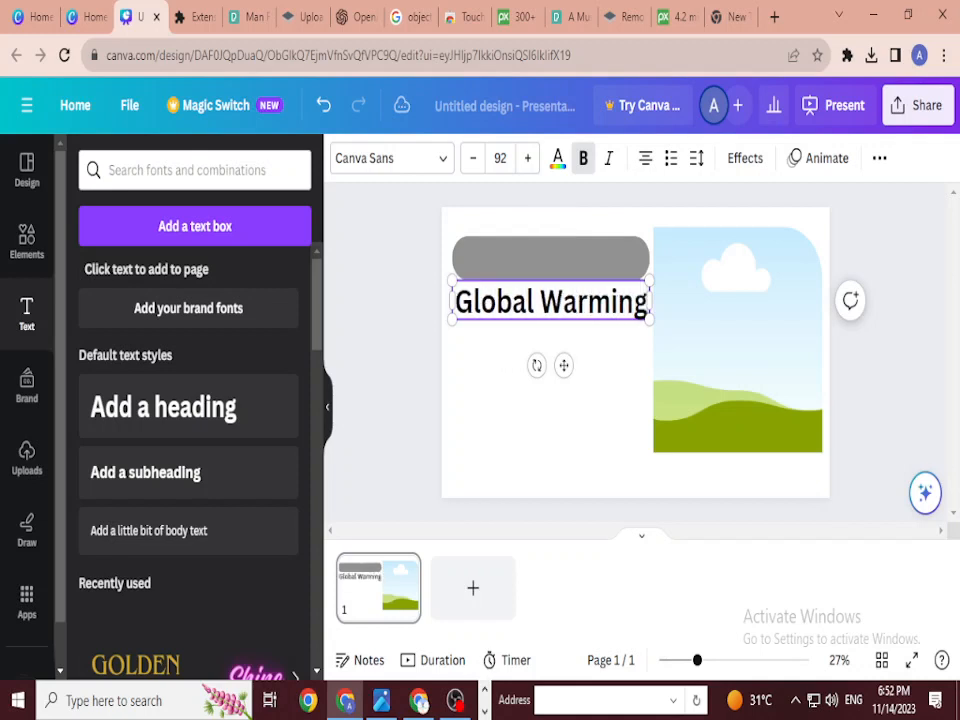
pyautogui.press('Escape')
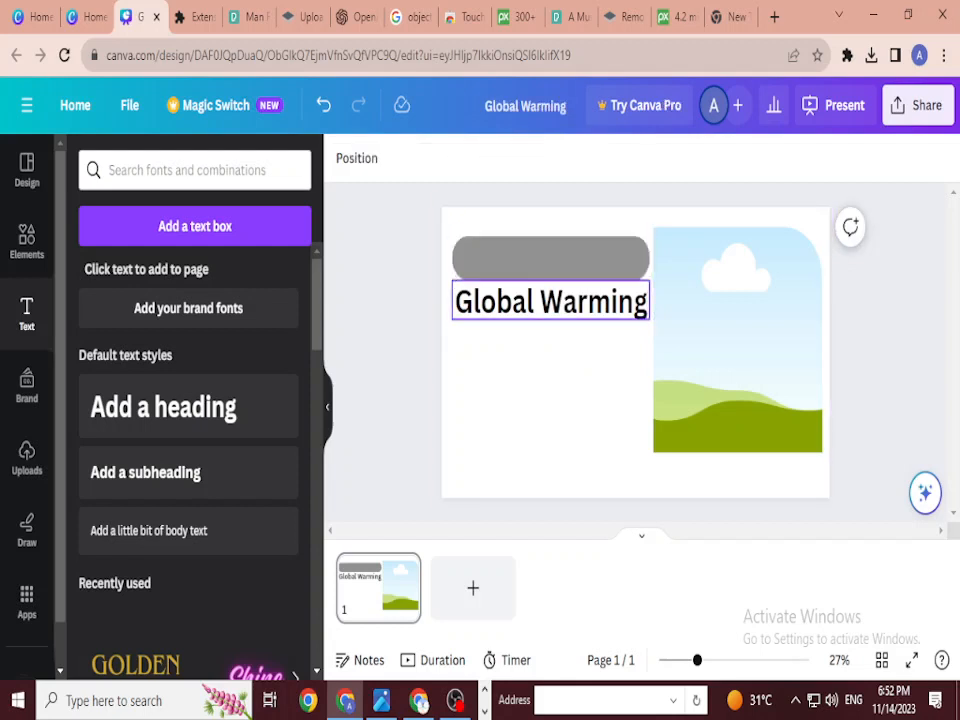
pyautogui.moveTo(550, 300); pyautogui.dragTo(550, 258)
pyautogui.click(545, 380)
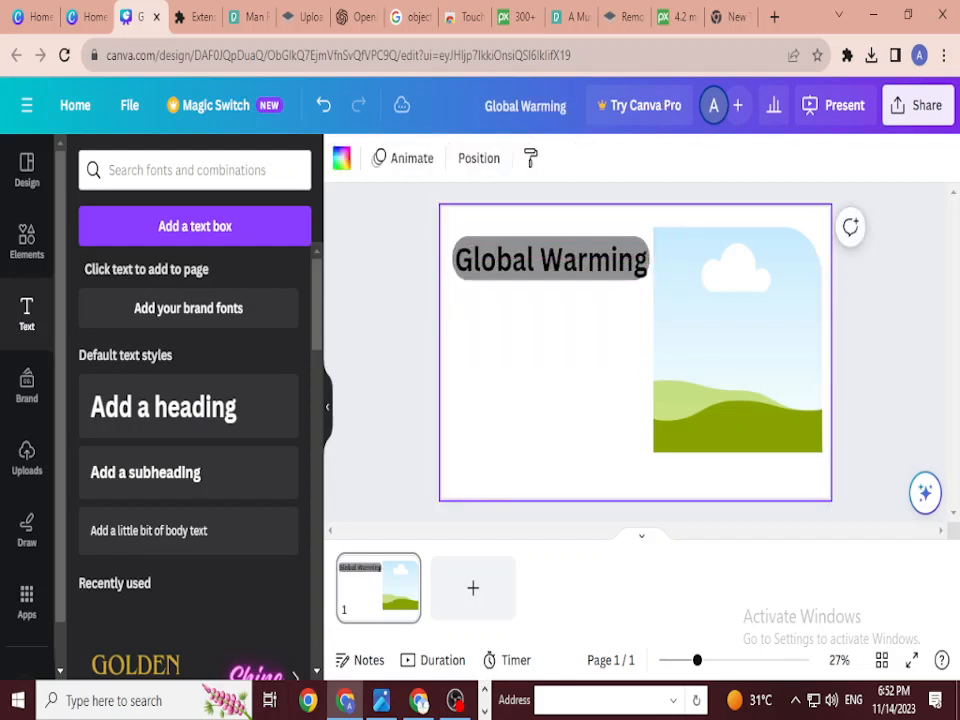
pyautogui.click(550, 259)
pyautogui.click(473, 158)
pyautogui.click(473, 158)
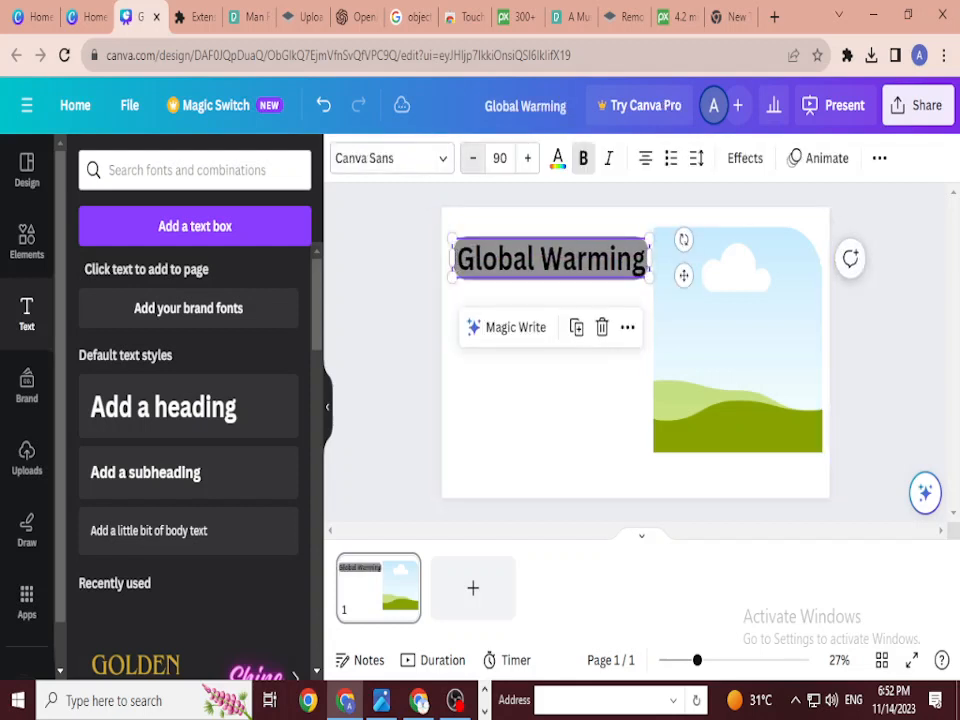
pyautogui.click(473, 158)
pyautogui.click(473, 158)
pyautogui.click(473, 158)
pyautogui.click(473, 158)
pyautogui.click(473, 158)
pyautogui.click(473, 158)
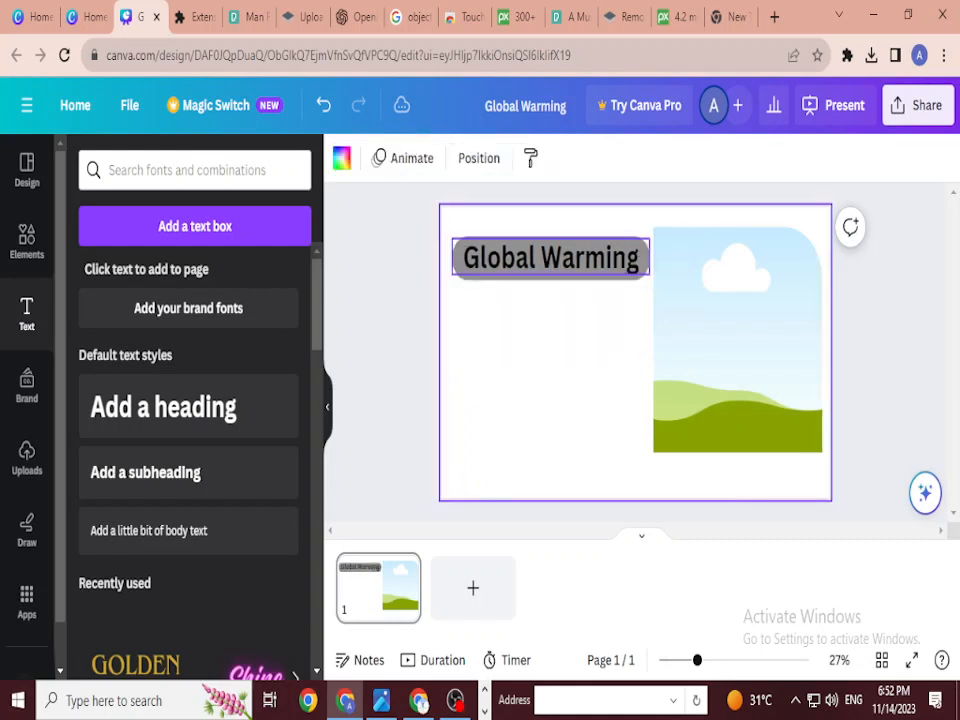
pyautogui.click(572, 362)
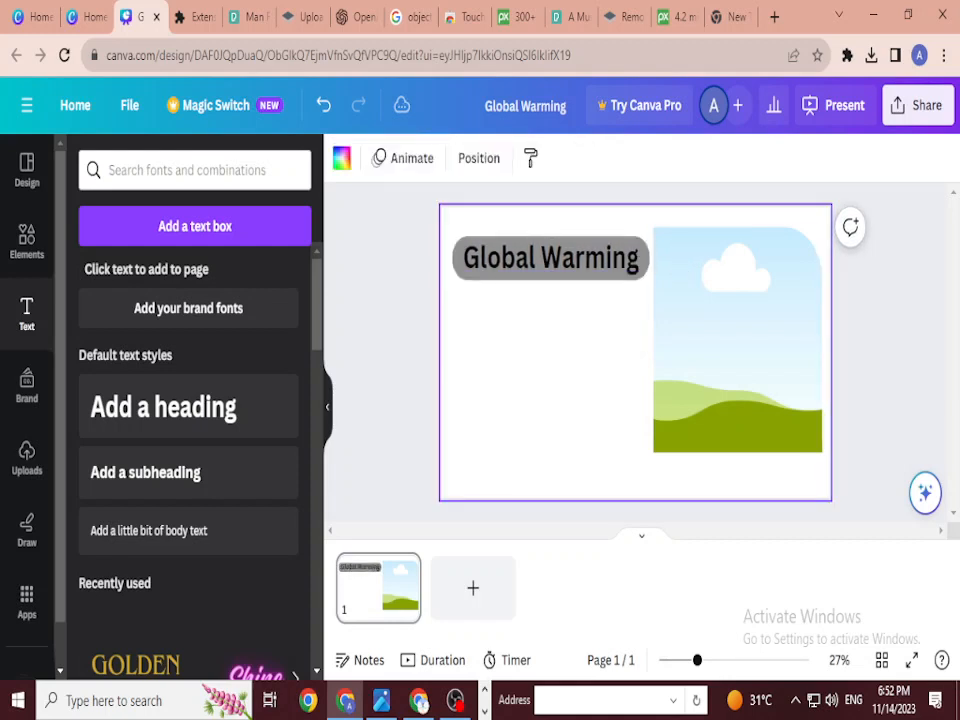
pyautogui.click(550, 257)
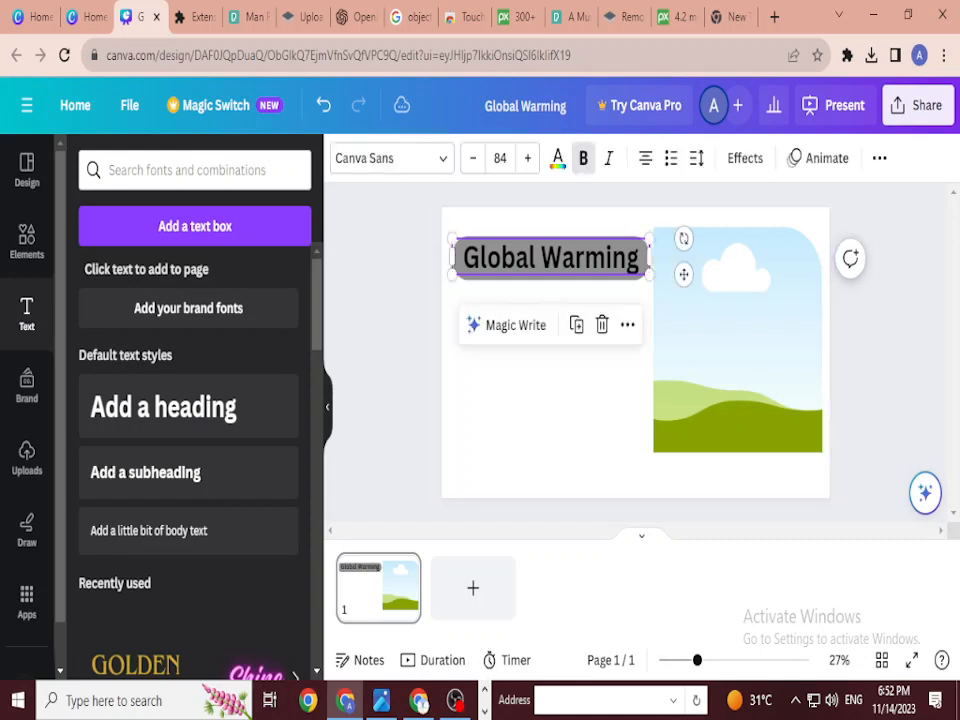
pyautogui.click(550, 390)
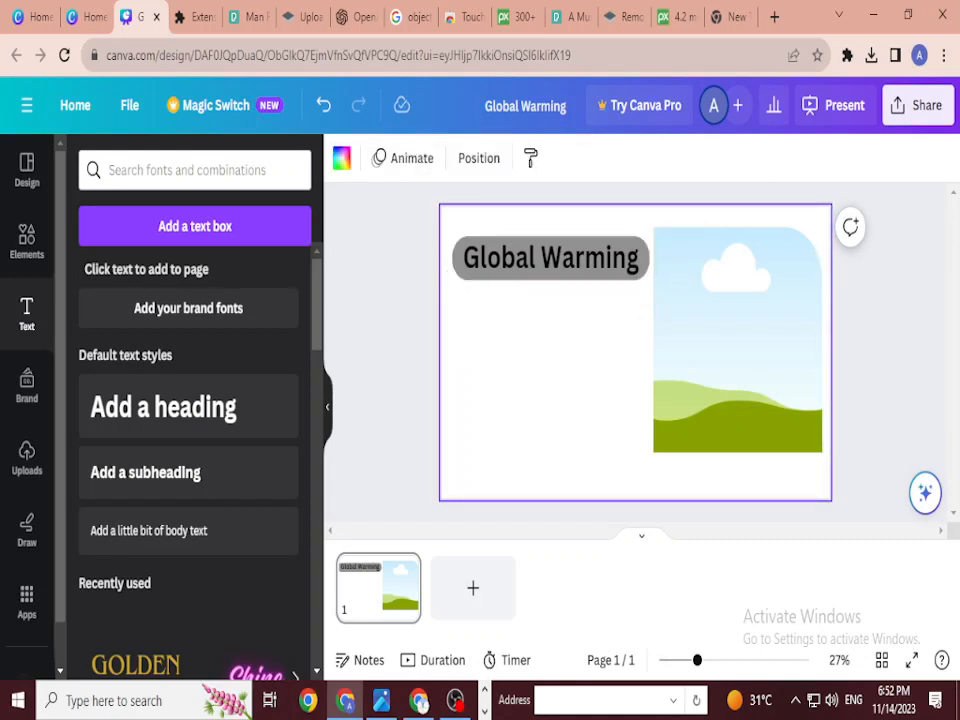
# Step: Add a subheading reading 'Causes' and move it lower left on the slide
pyautogui.click(145, 472)
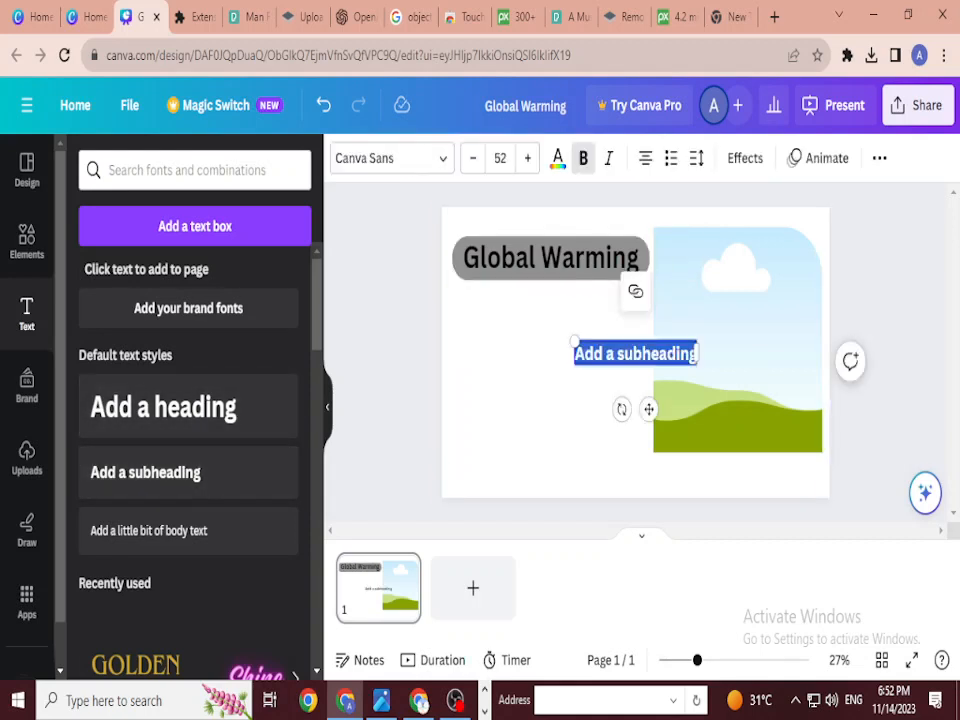
pyautogui.moveTo(635, 353); pyautogui.dragTo(551, 313)
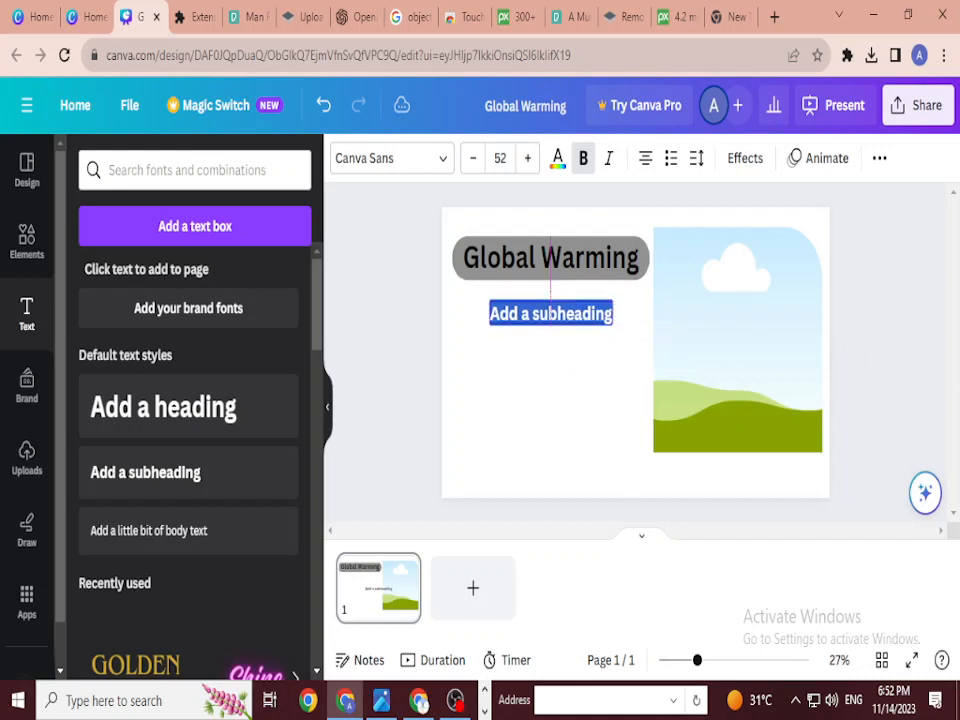
pyautogui.doubleClick(609, 313)
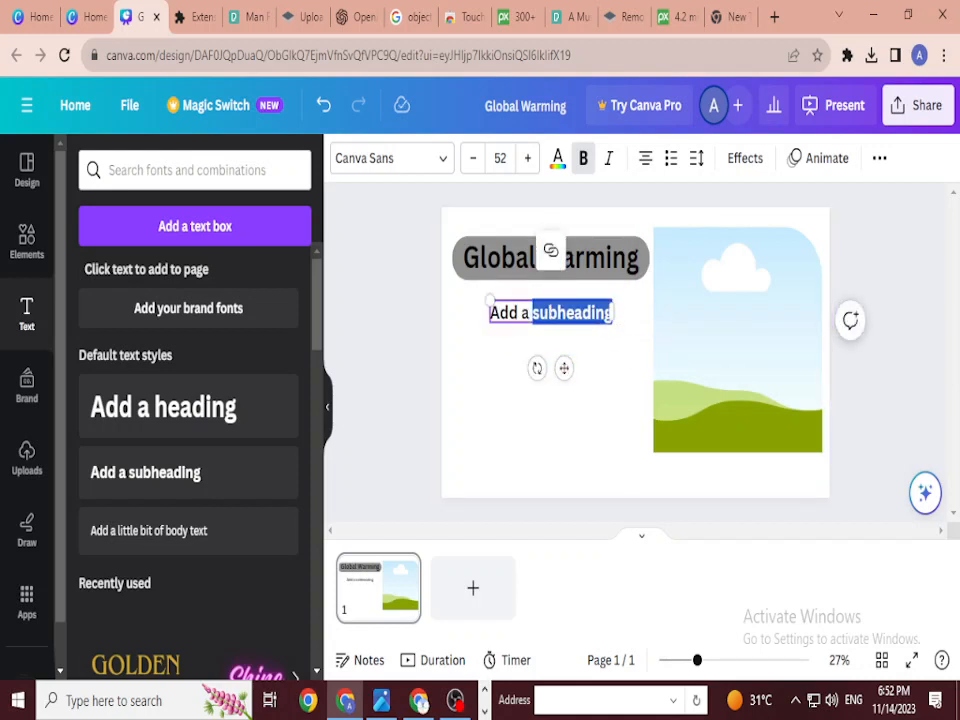
pyautogui.hotkey('ctrl', 'a')
pyautogui.write('Caus')
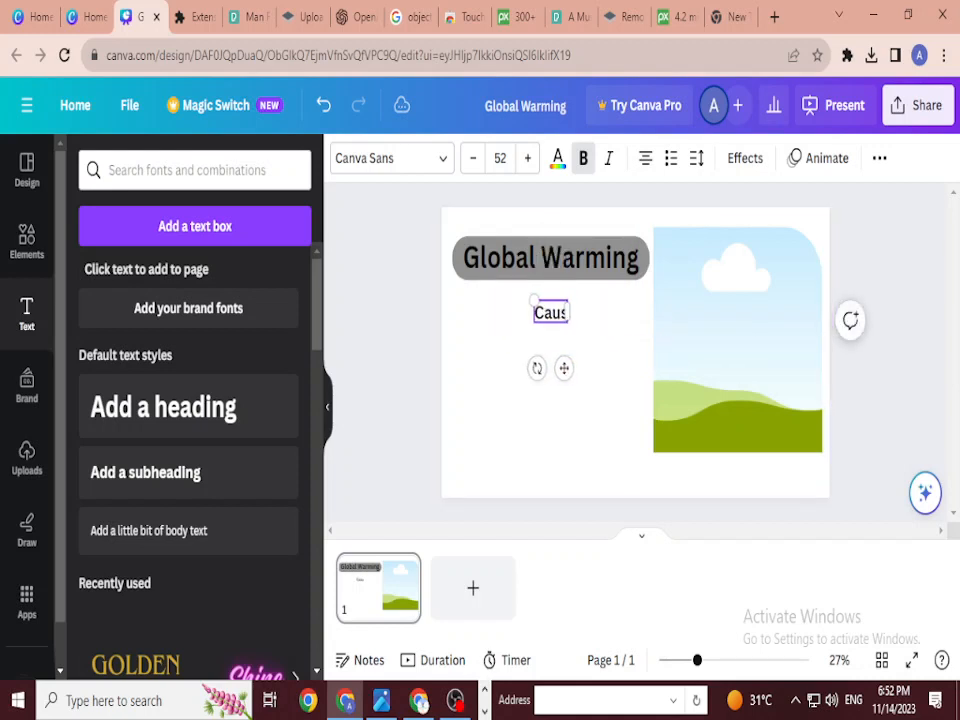
pyautogui.write('es')
pyautogui.click(609, 313)
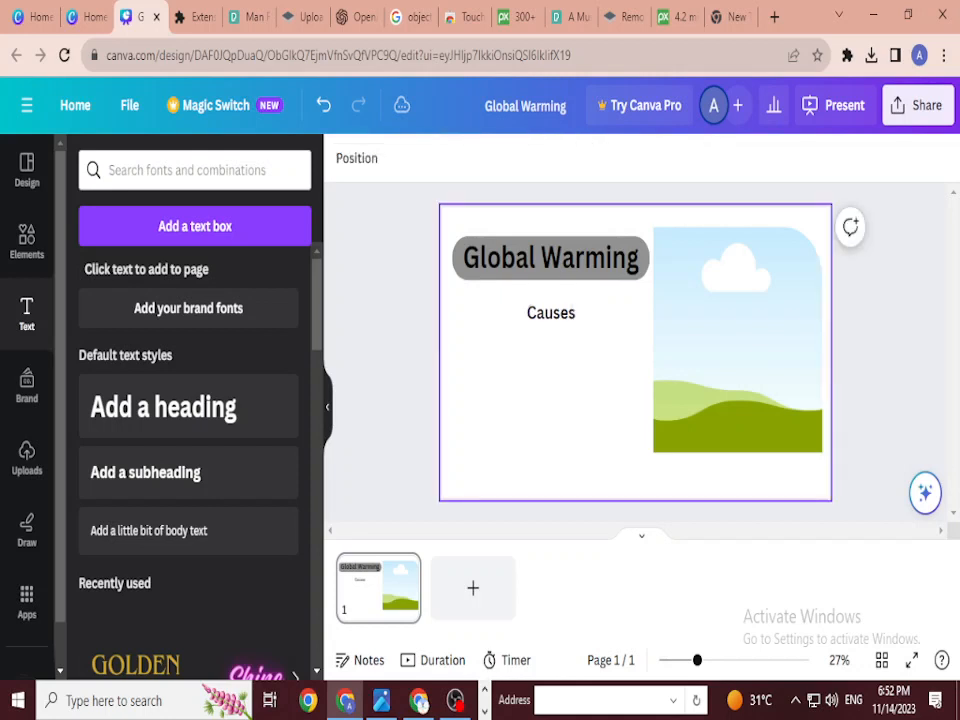
pyautogui.click(551, 312)
pyautogui.moveTo(564, 368); pyautogui.dragTo(501, 420)
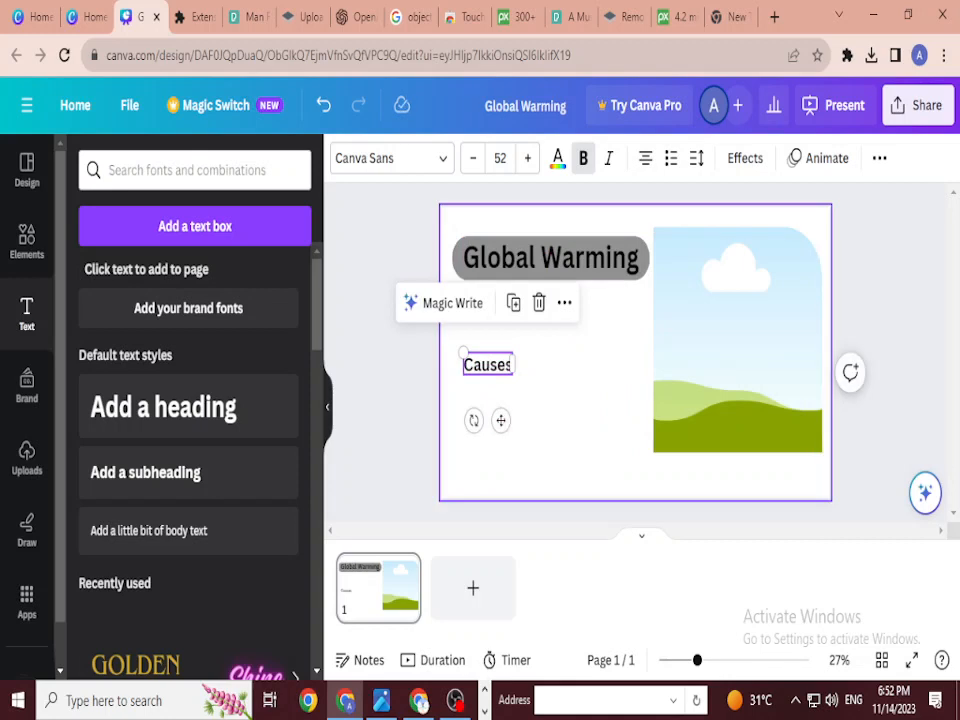
pyautogui.click(570, 420)
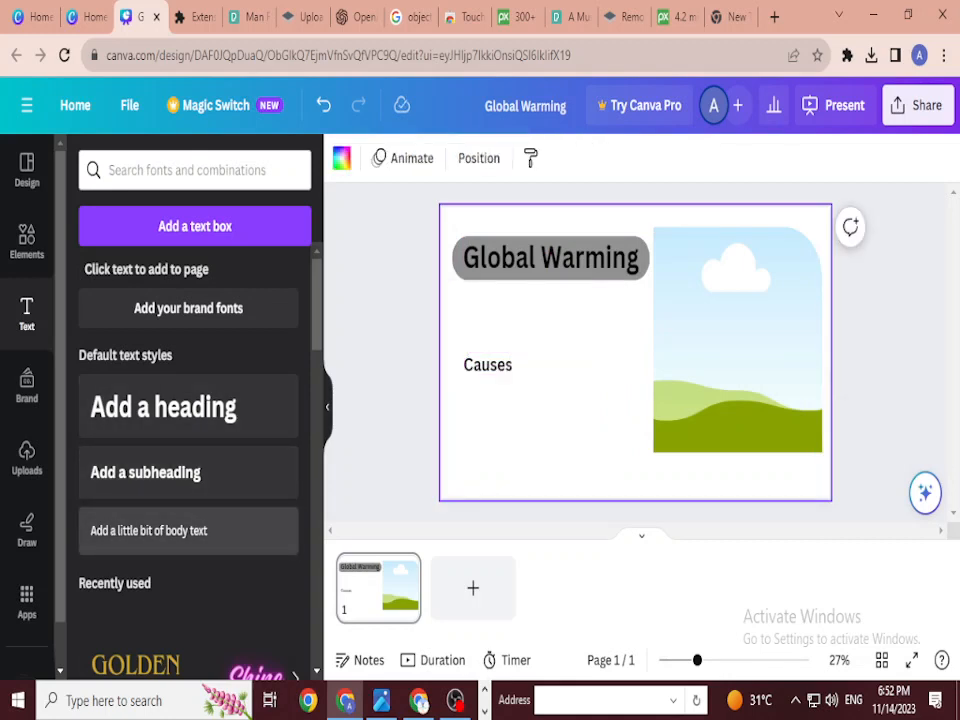
# Step: Add a body text box just beneath the Global Warming heading
pyautogui.click(148, 530)
pyautogui.moveTo(636, 352); pyautogui.dragTo(522, 316)
pyautogui.doubleClick(551, 316)
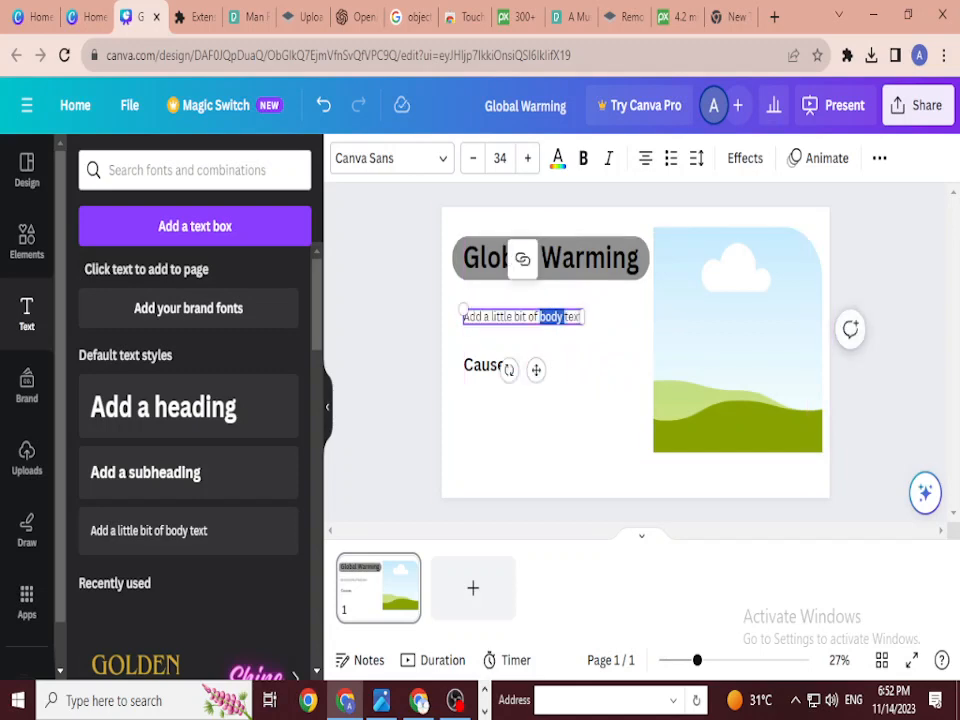
pyautogui.click(600, 380)
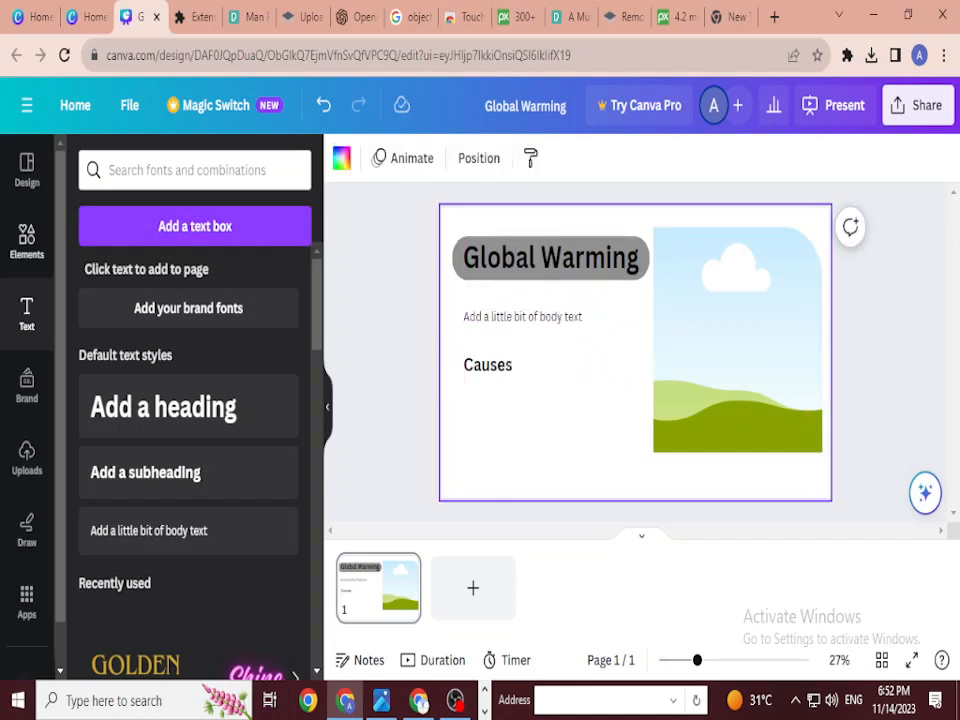
pyautogui.click(27, 241)
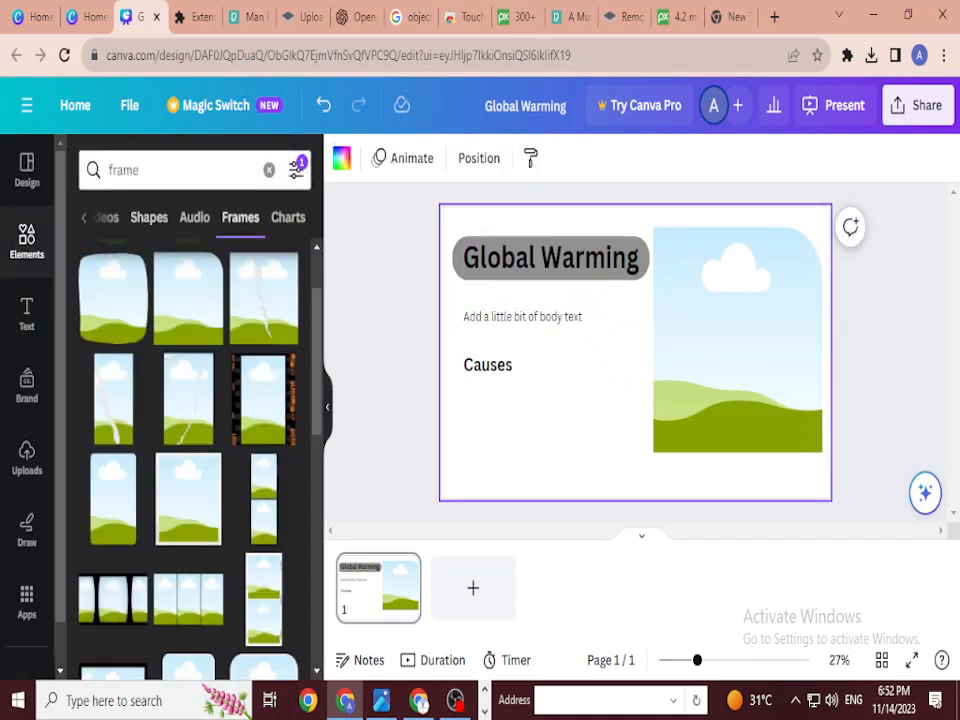
# Step: Search Elements for 'global warming' and browse the Photos results
pyautogui.doubleClick(139, 170)
pyautogui.write('gl')
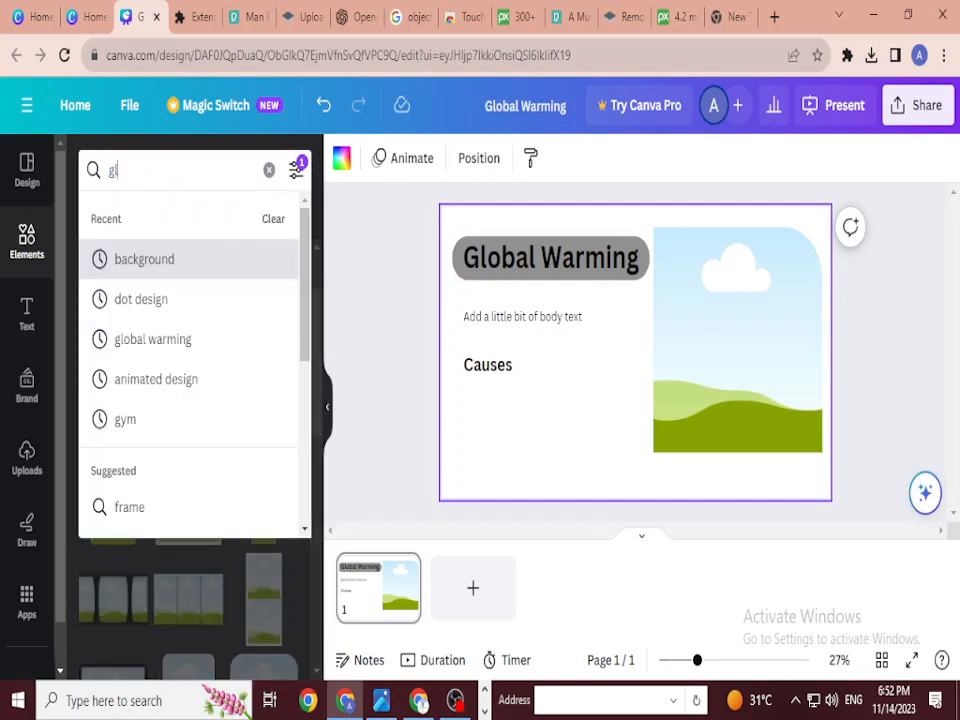
pyautogui.write('obal wa')
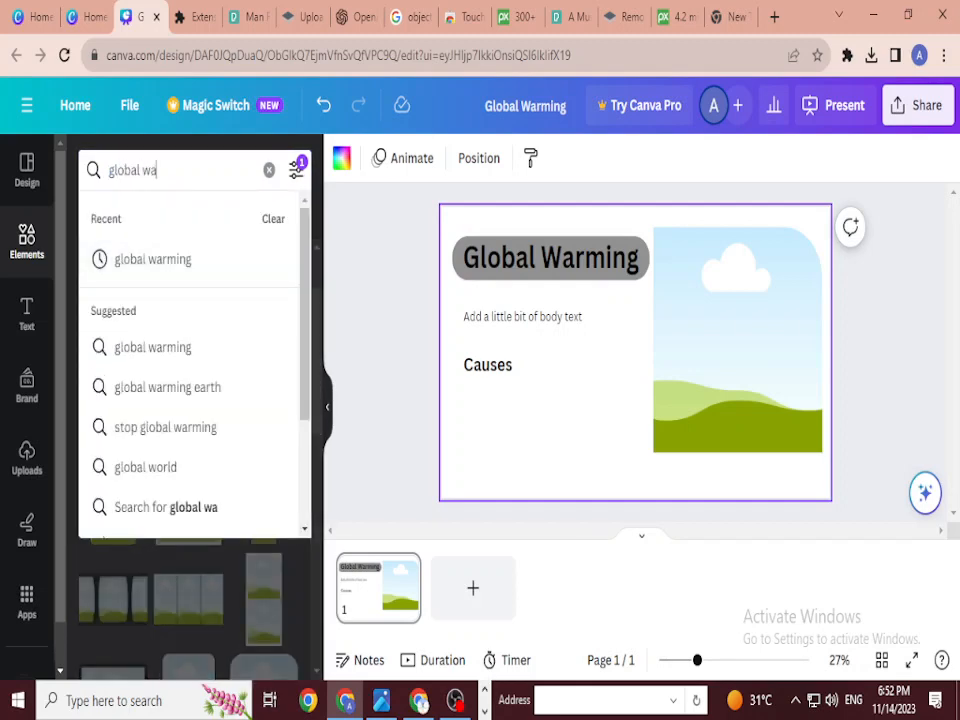
pyautogui.write('rming')
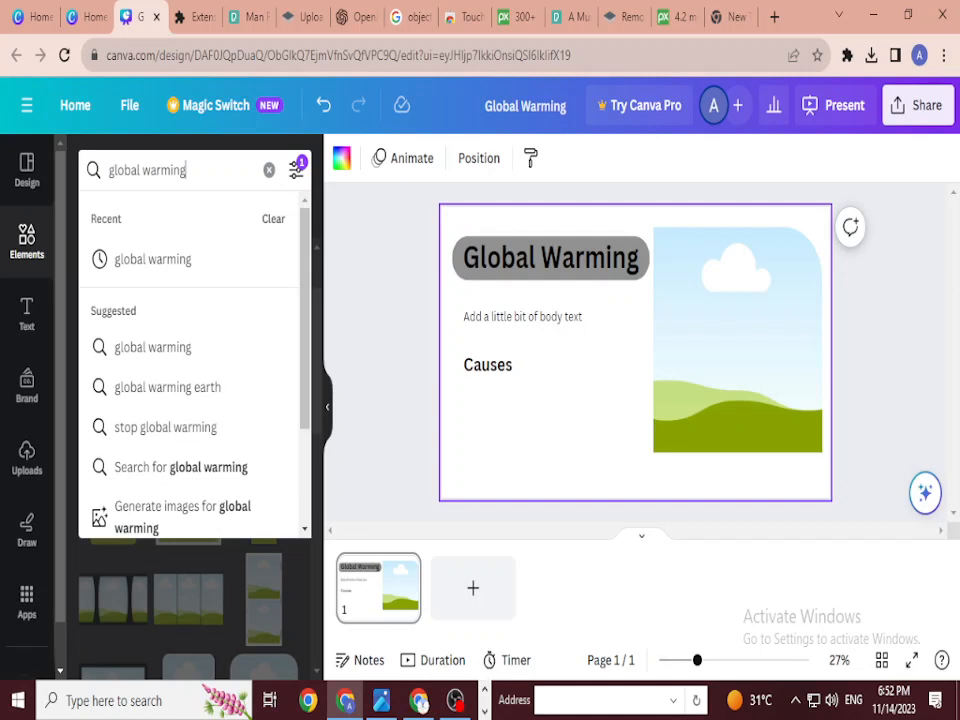
pyautogui.press('Return')
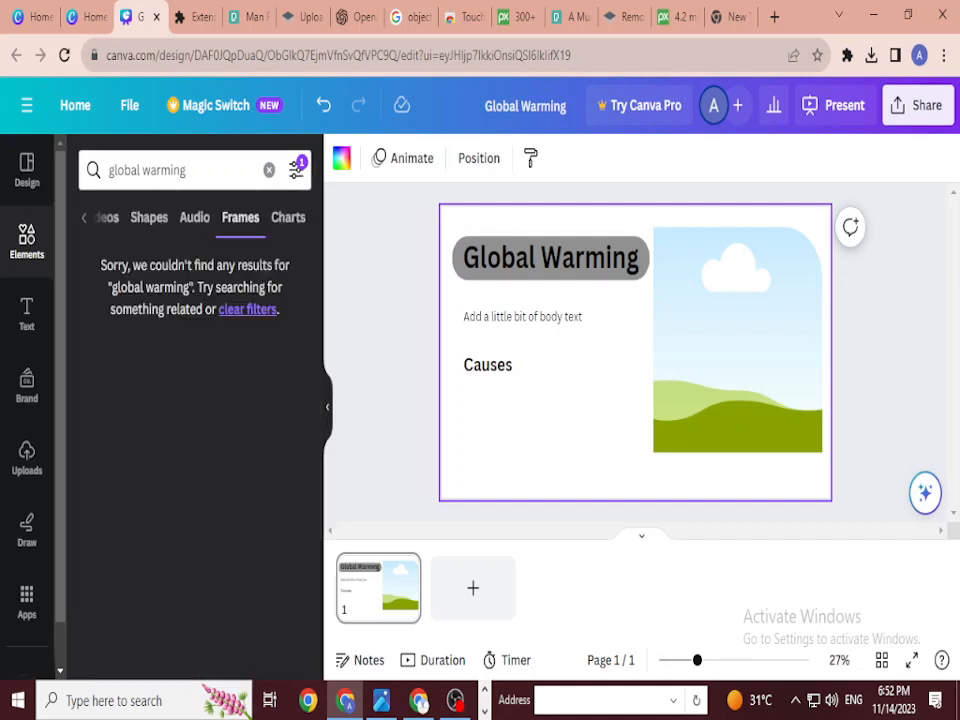
pyautogui.click(147, 217)
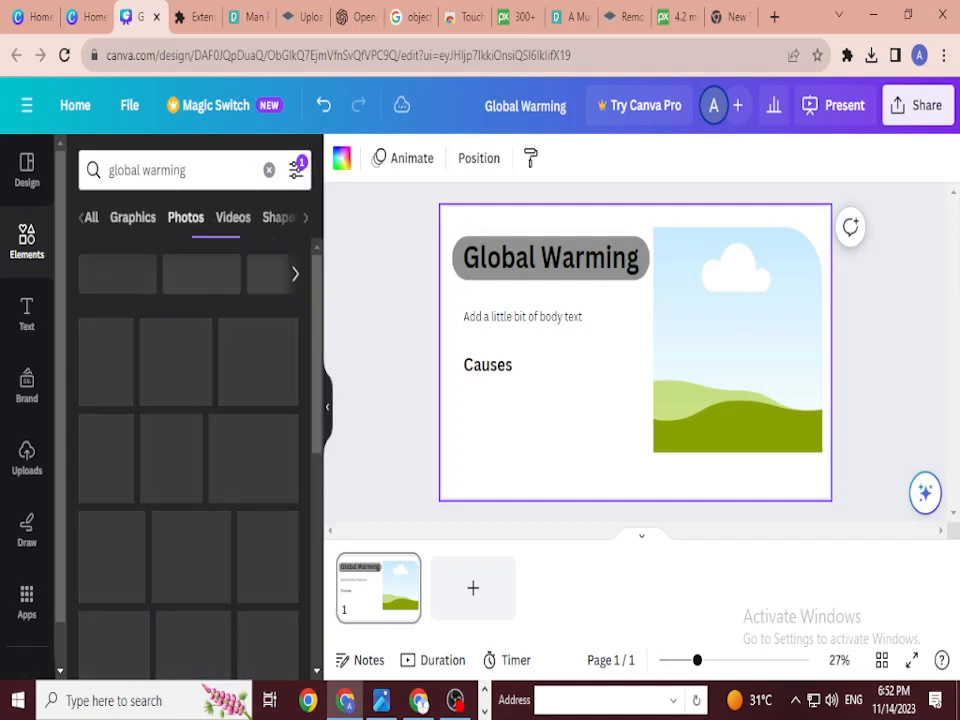
pyautogui.scroll(-1, 188, 465)
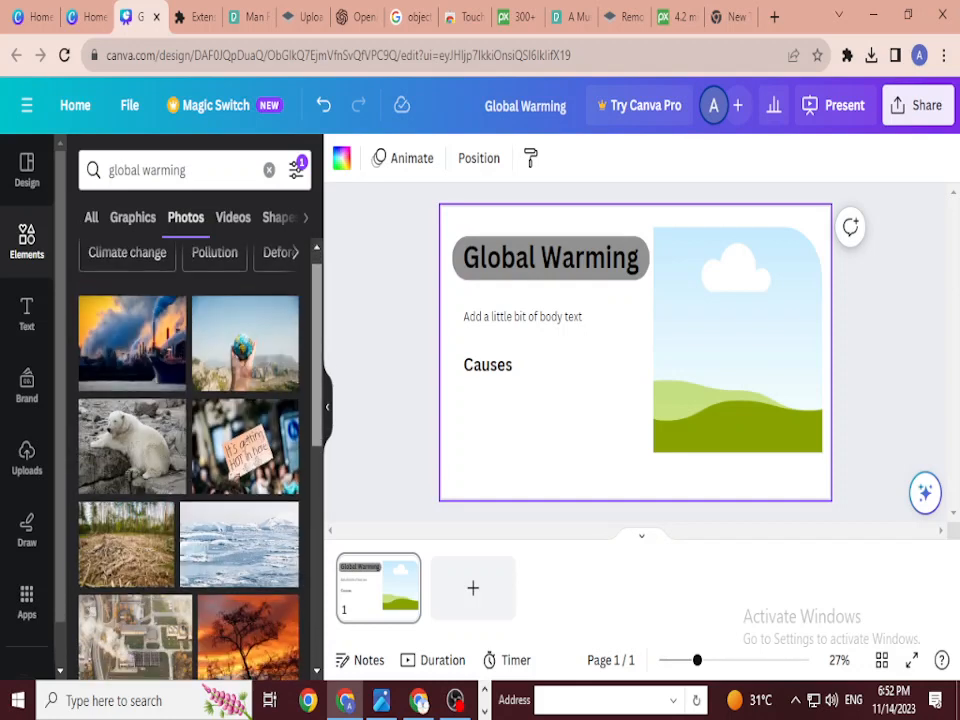
pyautogui.scroll(1, 188, 465)
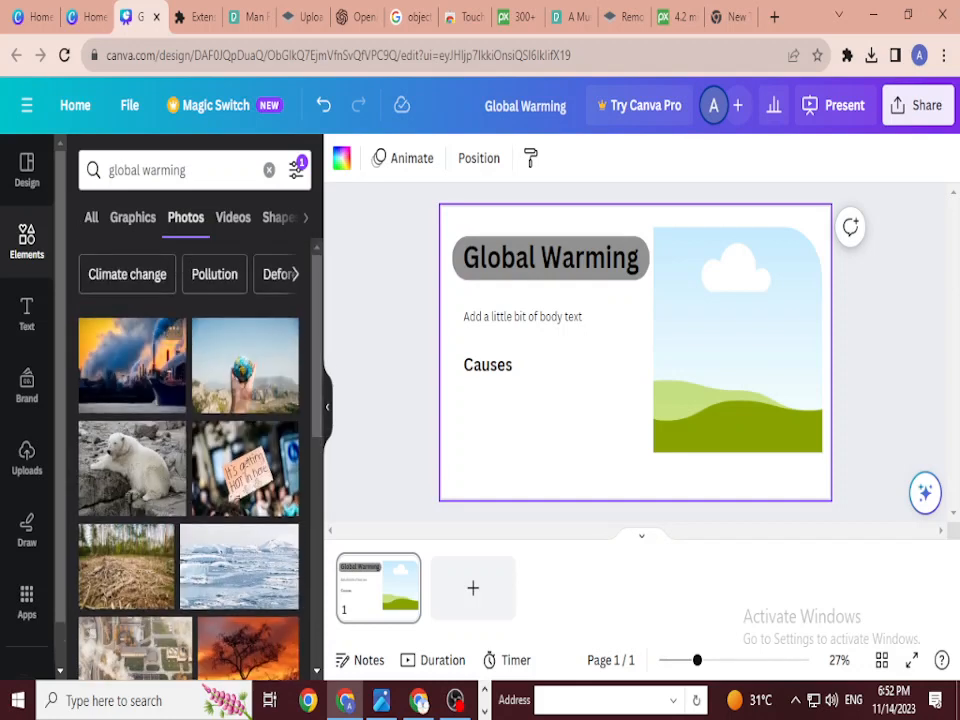
pyautogui.scroll(-1, 188, 465)
pyautogui.scroll(-2, 188, 455)
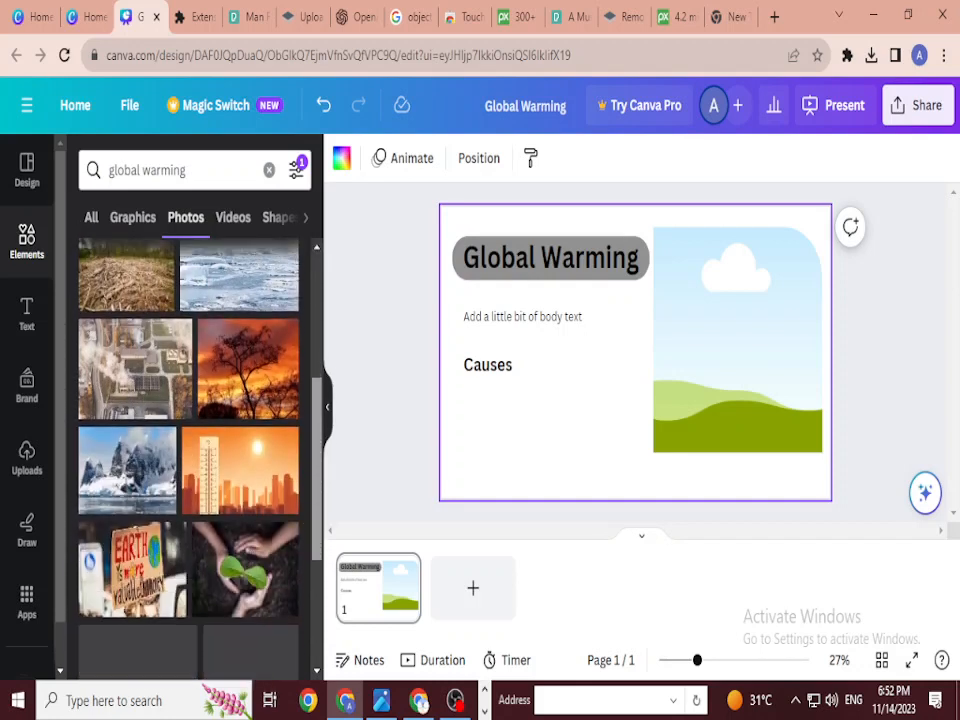
pyautogui.scroll(2, 188, 455)
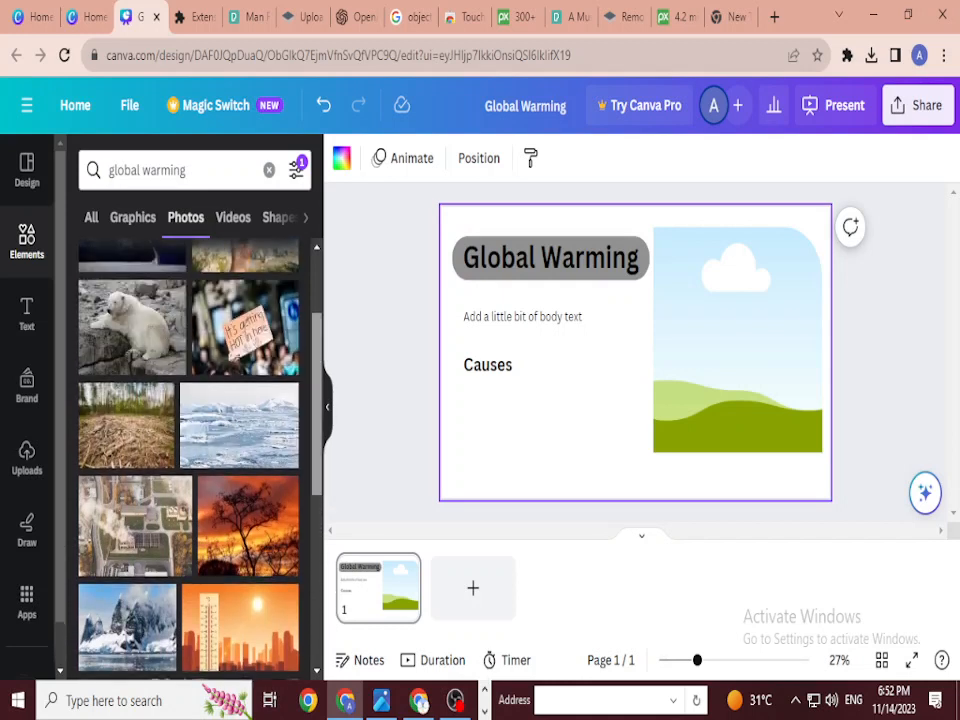
pyautogui.scroll(-2, 240, 490)
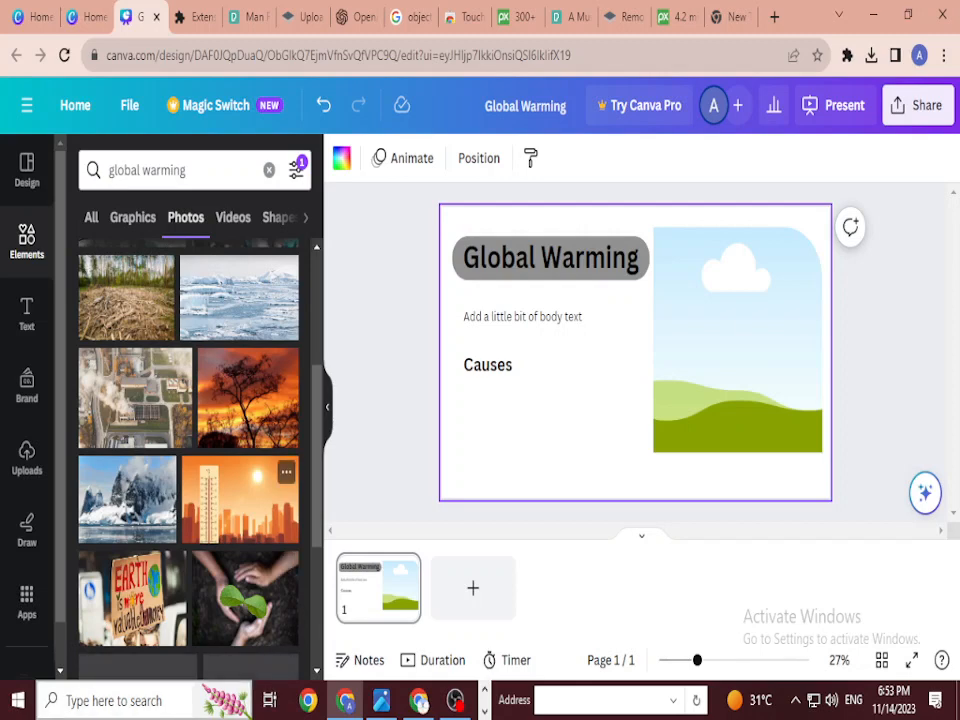
# Step: Fill the frame with the sun-and-thermometer city photo, enlarging it and adjusting its crop
pyautogui.moveTo(240, 497); pyautogui.dragTo(760, 400)
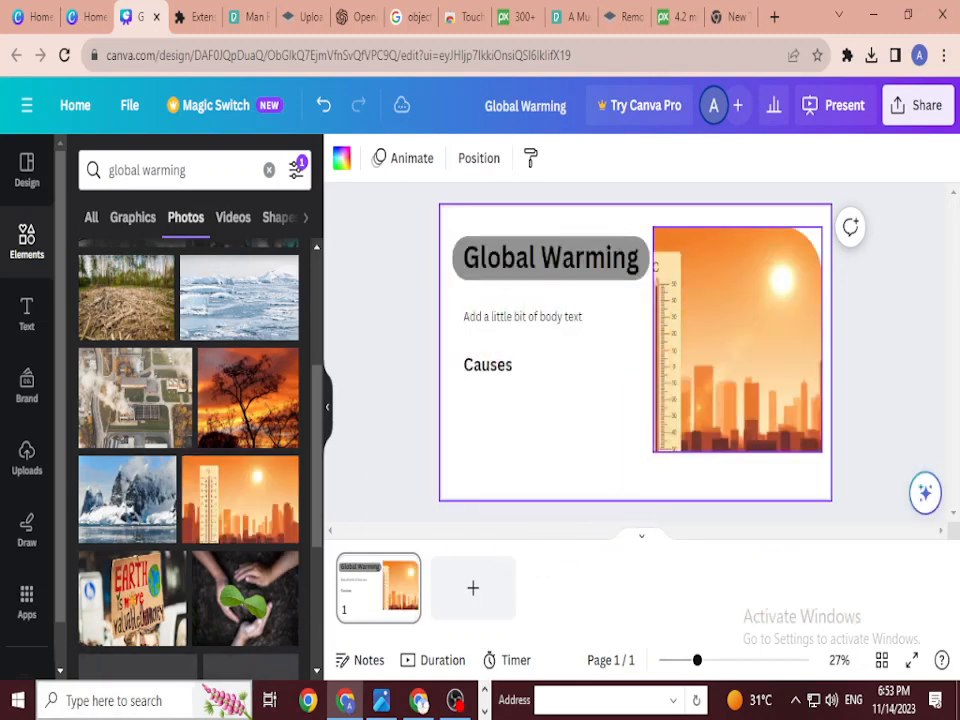
pyautogui.click(737, 340)
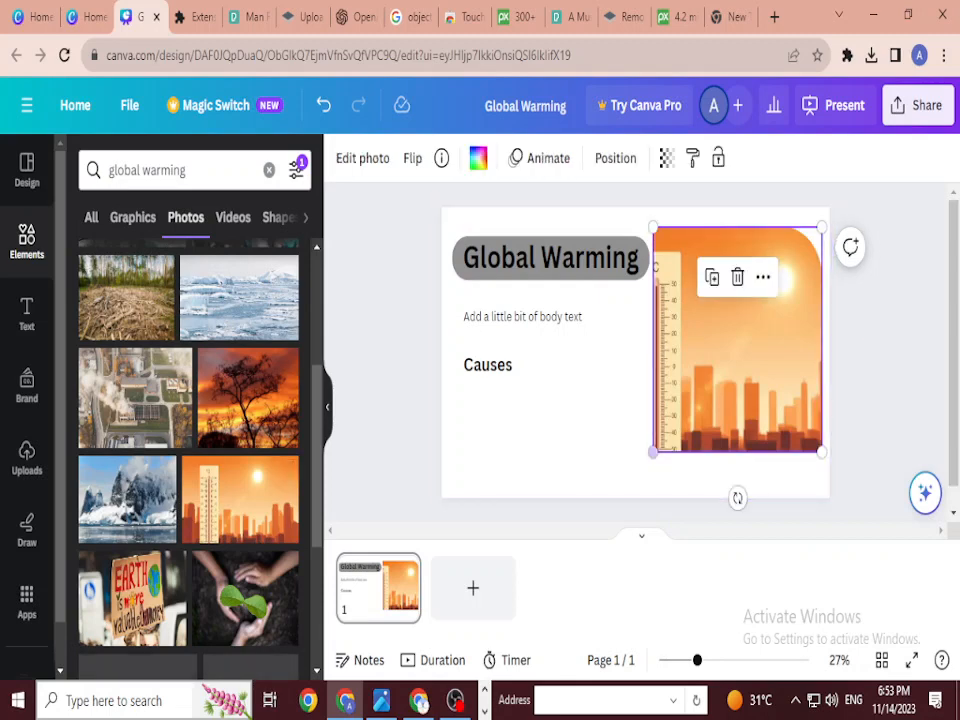
pyautogui.moveTo(653, 452); pyautogui.dragTo(649, 457)
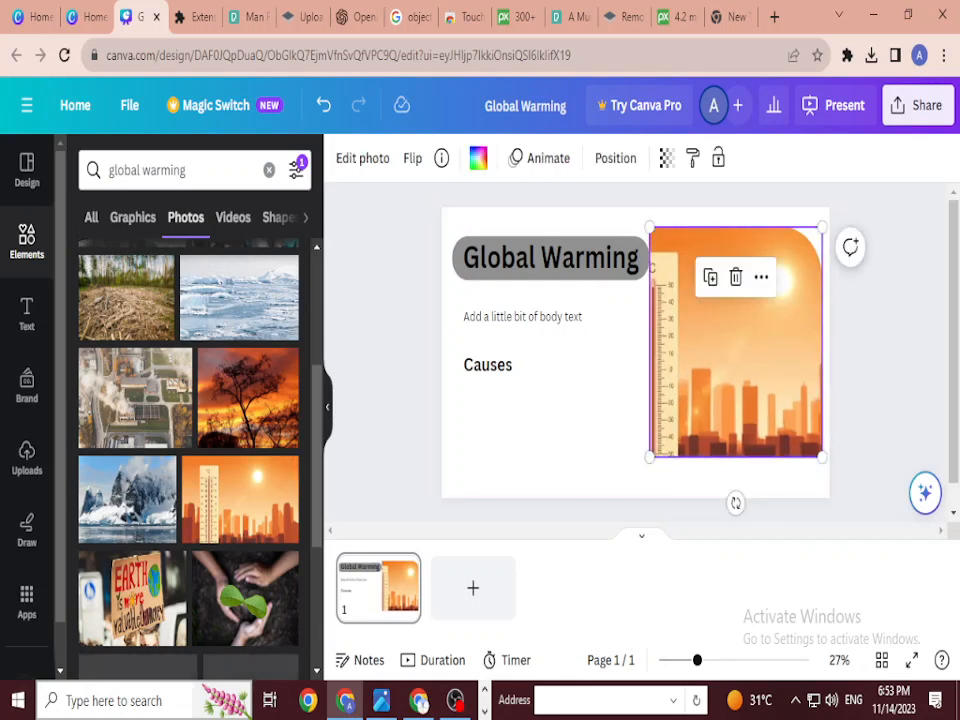
pyautogui.doubleClick(736, 342)
pyautogui.moveTo(736, 342); pyautogui.dragTo(760, 342)
pyautogui.press('Return')
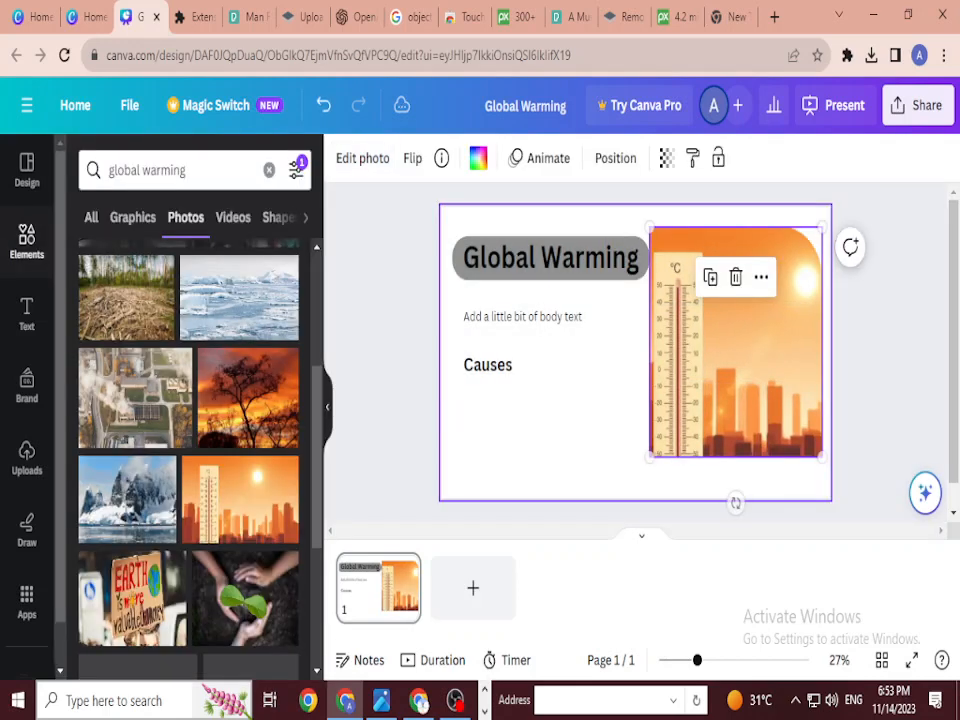
pyautogui.moveTo(650, 457)
pyautogui.mouseDown()
pyautogui.moveTo(636, 484)
pyautogui.moveTo(655, 458)
pyautogui.mouseUp()
pyautogui.click(628, 422)
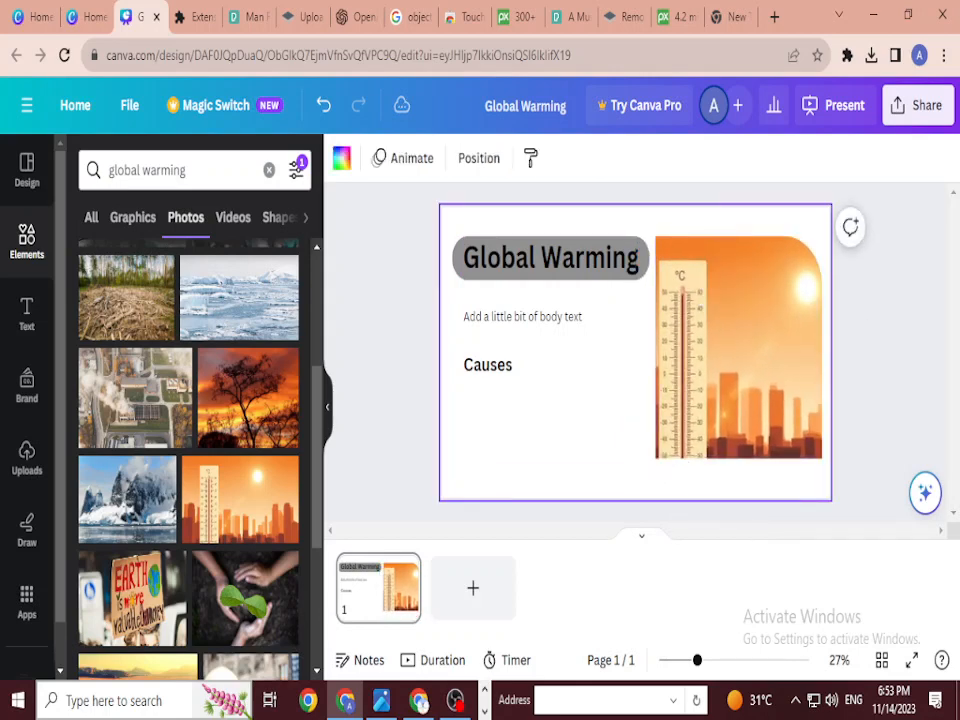
# Step: Add a blank second page to the presentation
pyautogui.rightClick(737, 351)
pyautogui.press('Escape')
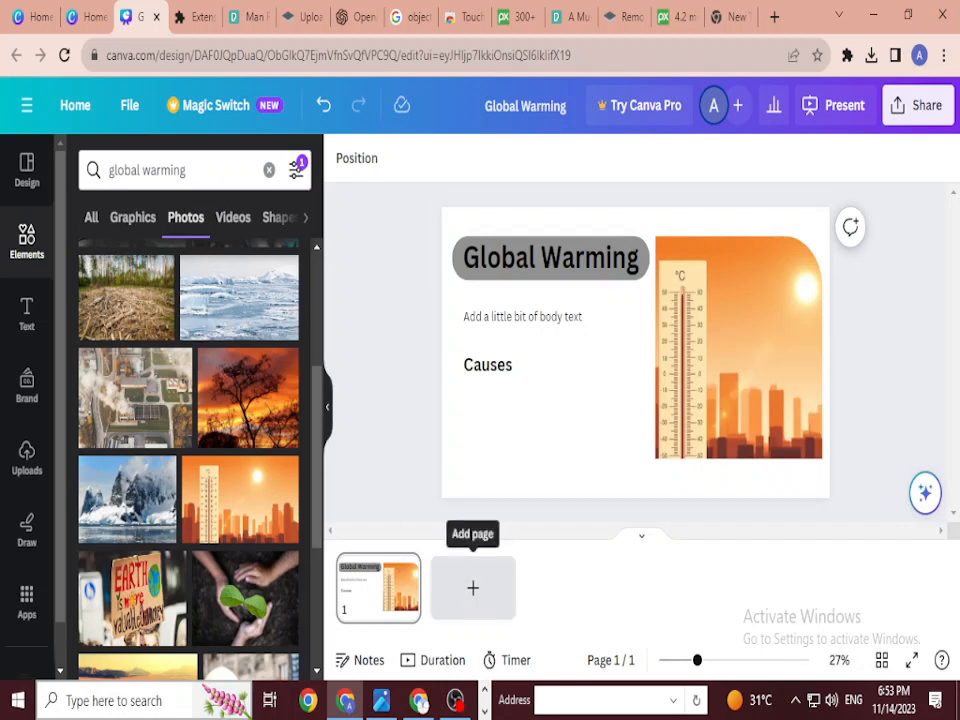
pyautogui.click(473, 588)
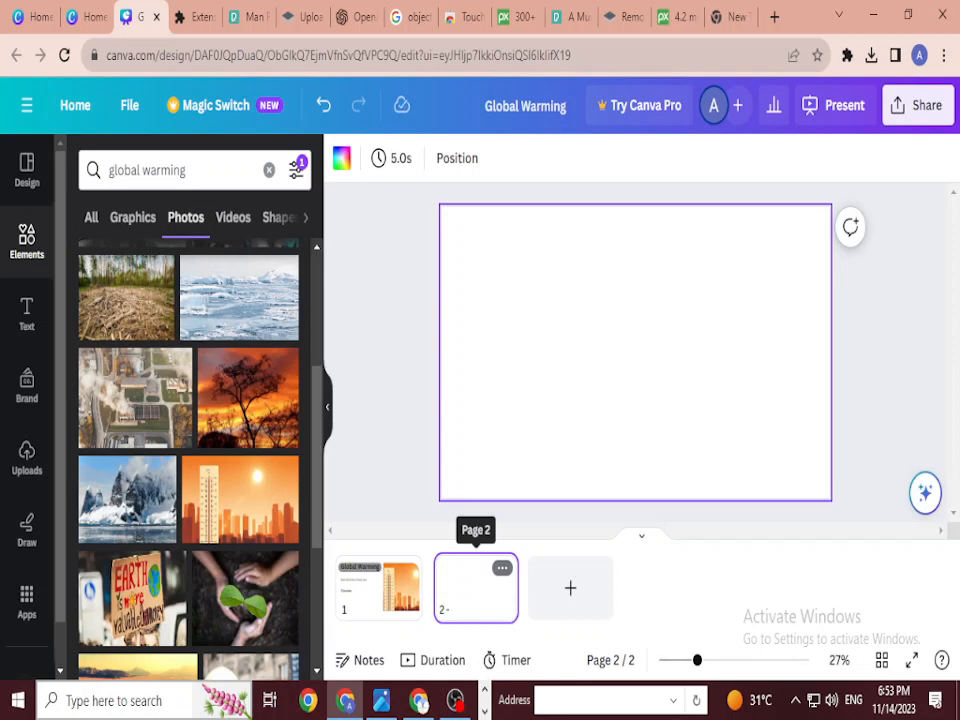
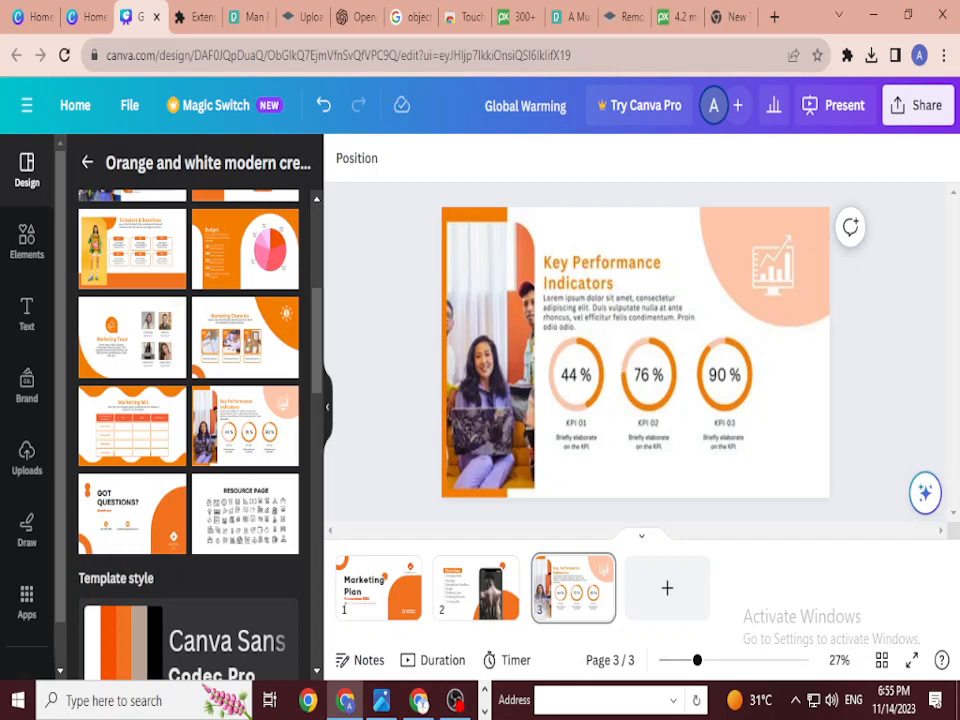
# Step: Change the 44% KPI progress ring to 90% and set its line weight to 12
pyautogui.click(576, 374)
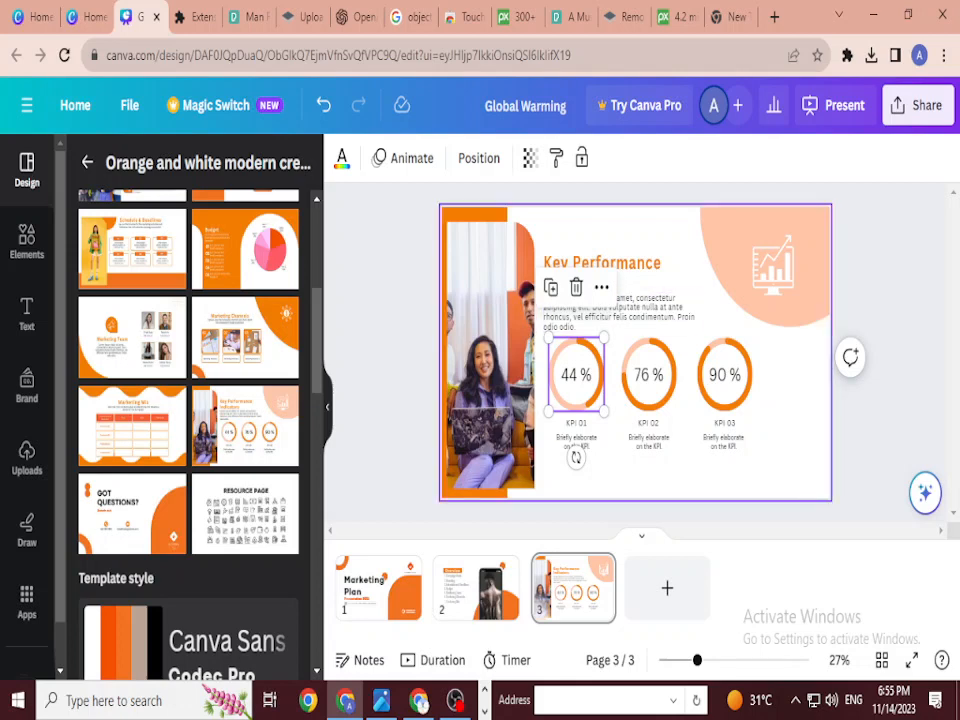
pyautogui.click(648, 374)
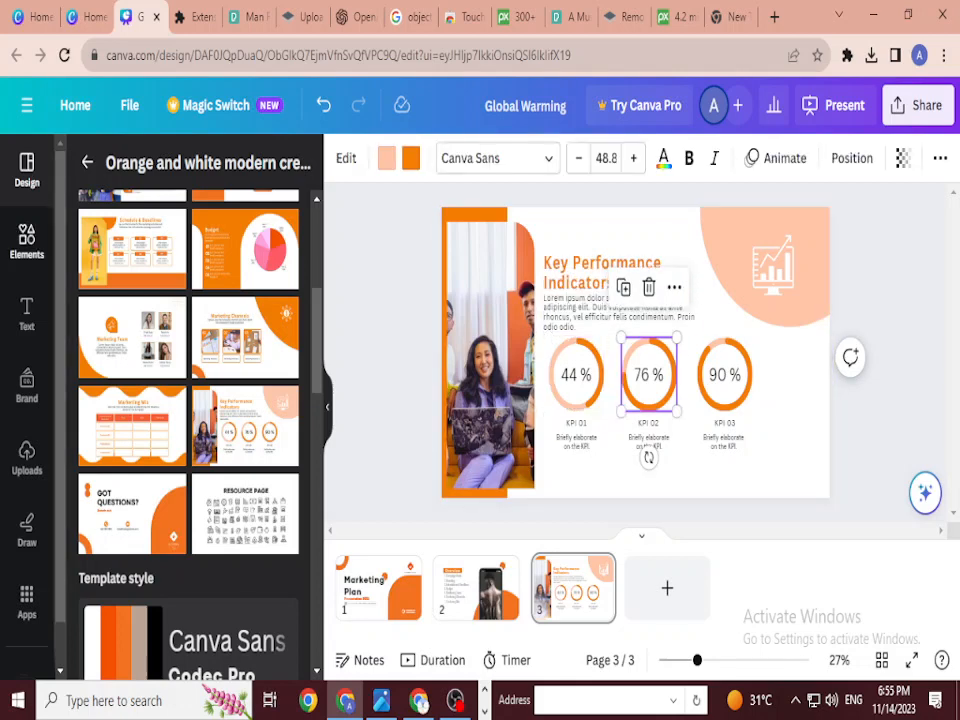
pyautogui.click(27, 241)
pyautogui.click(27, 170)
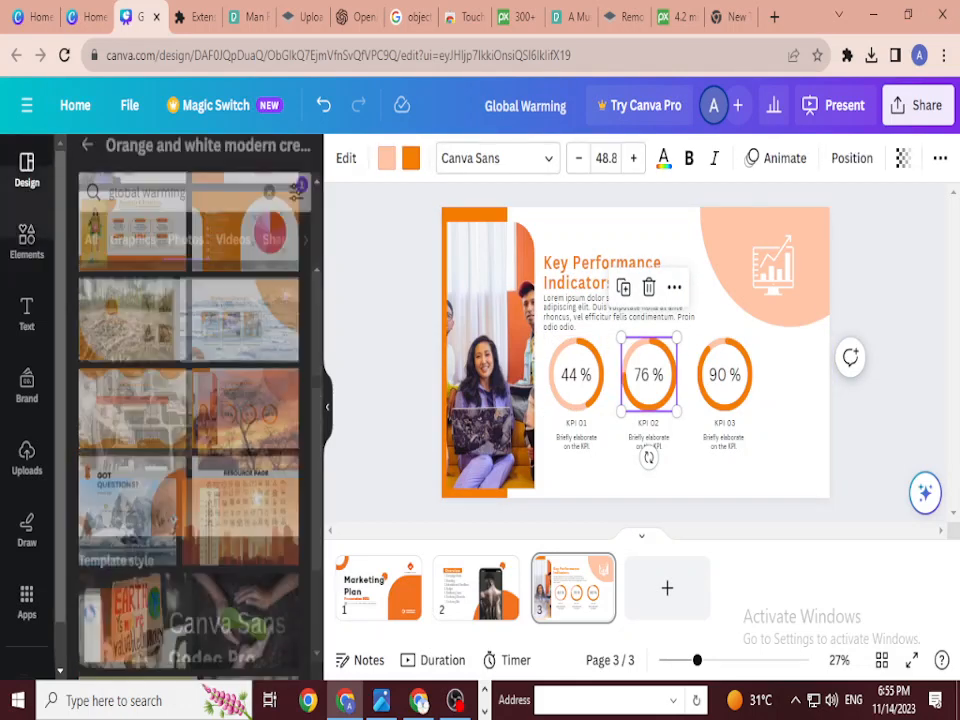
pyautogui.click(576, 374)
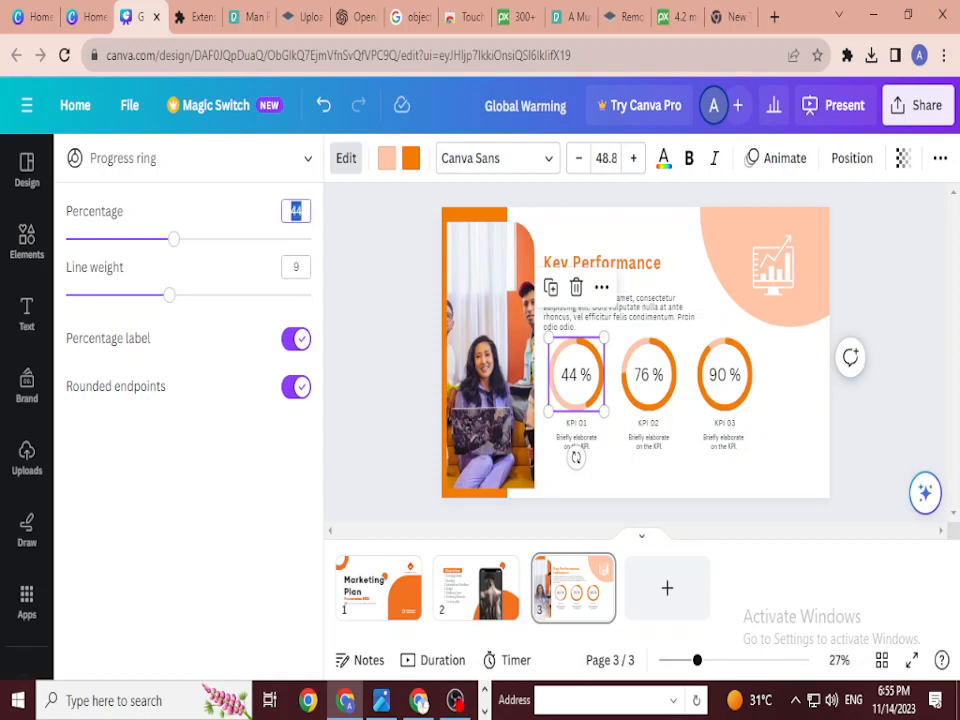
pyautogui.press('Return')
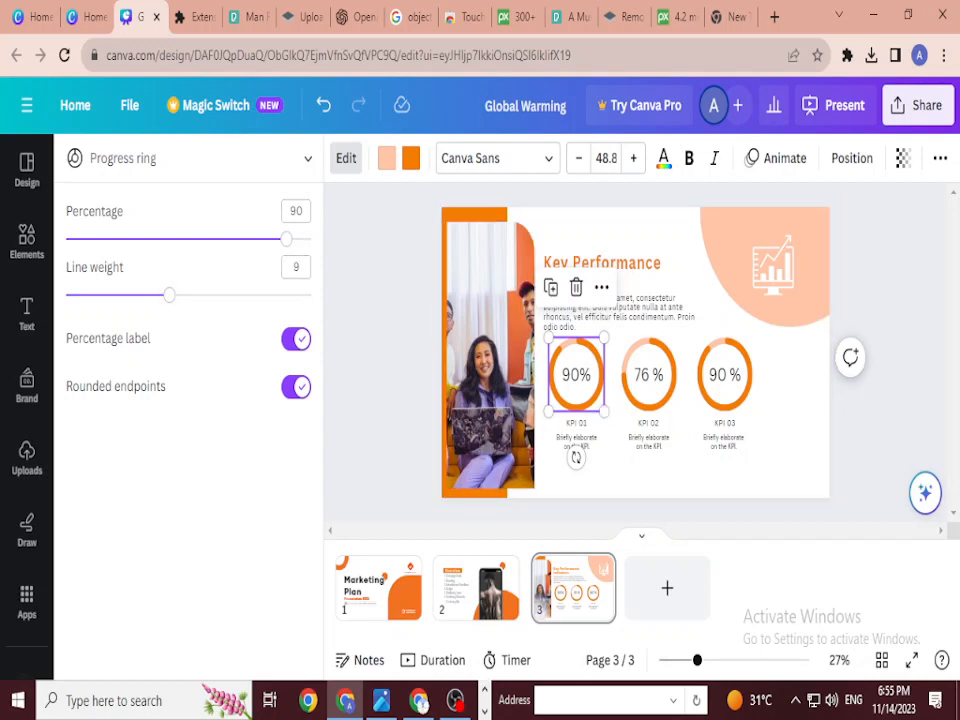
pyautogui.moveTo(169, 294); pyautogui.dragTo(207, 294)
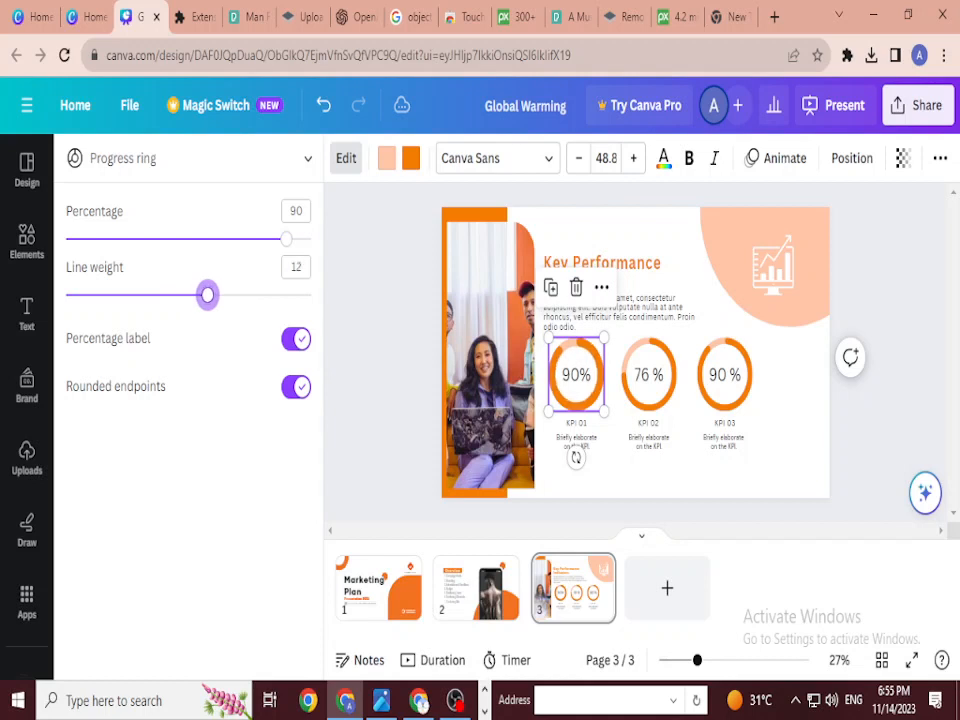
pyautogui.click(296, 338)
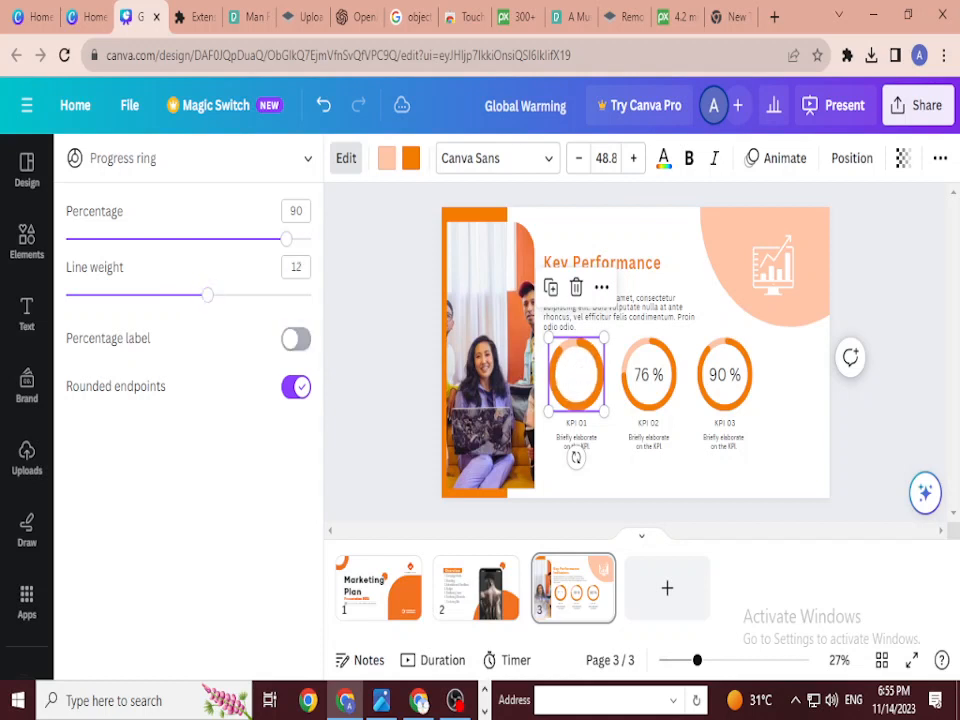
pyautogui.click(296, 338)
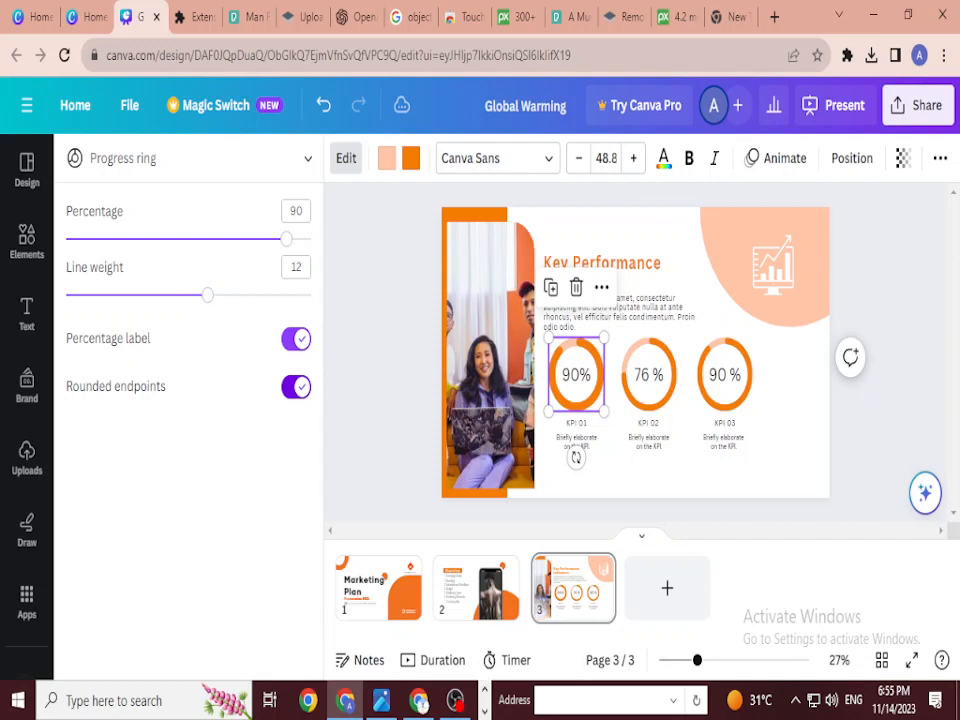
pyautogui.click(296, 386)
pyautogui.click(296, 386)
pyautogui.click(27, 169)
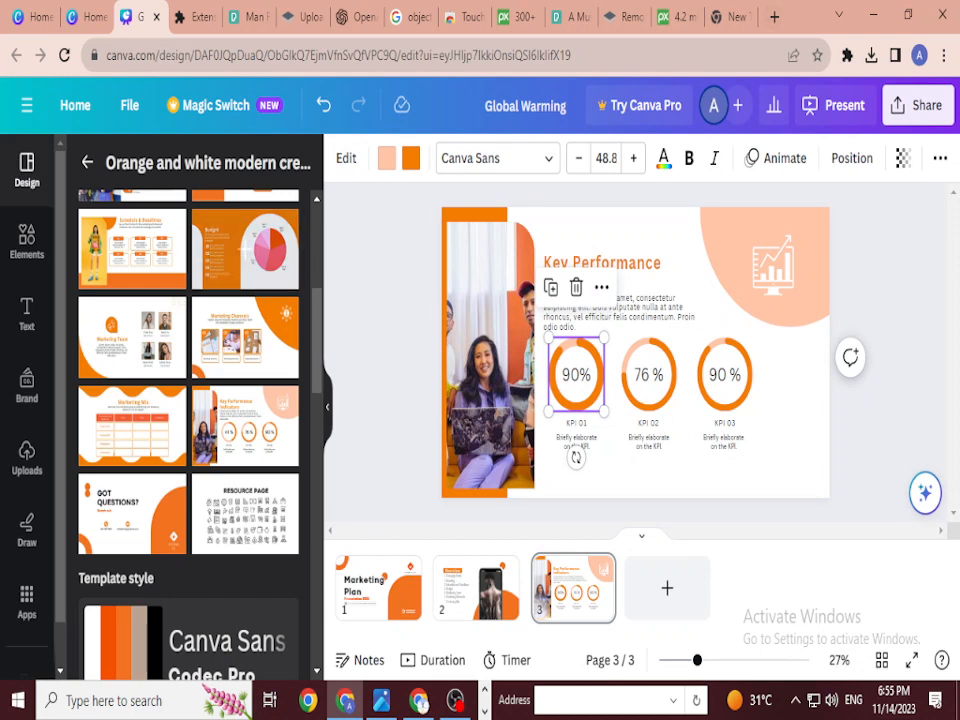
# Step: Recheck the progress ring settings, then return to the template's page list
pyautogui.scroll(-1, 245, 426)
pyautogui.scroll(2, 245, 426)
pyautogui.scroll(3, 245, 516)
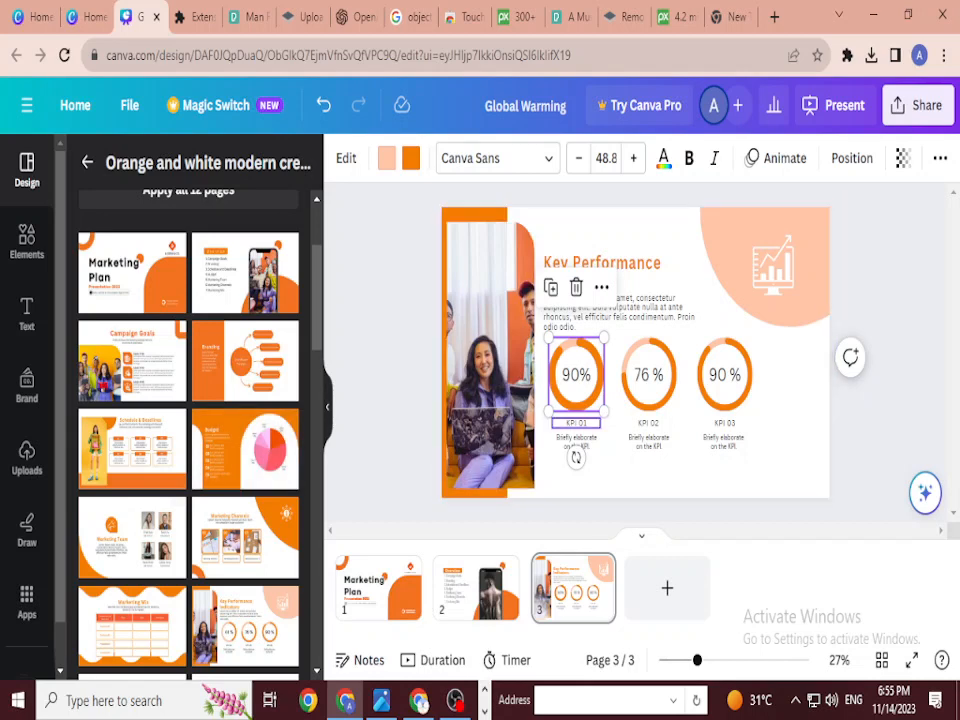
pyautogui.click(346, 158)
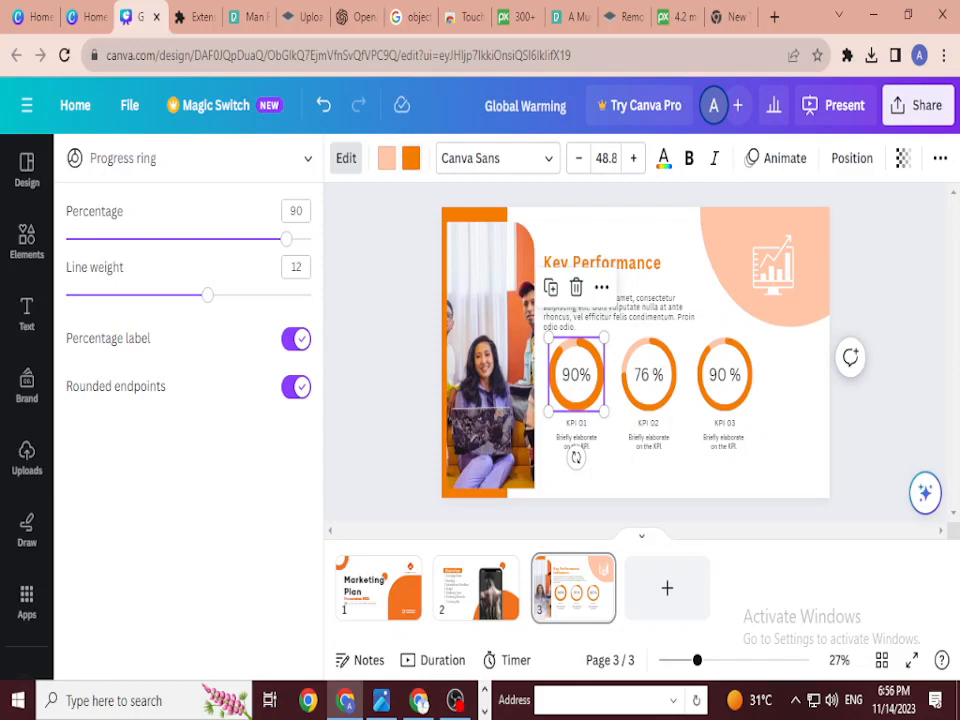
pyautogui.click(27, 170)
# Step: Open the similar 13-page orange and white Marketing Plan template and show its title page
pyautogui.scroll(2, 131, 373)
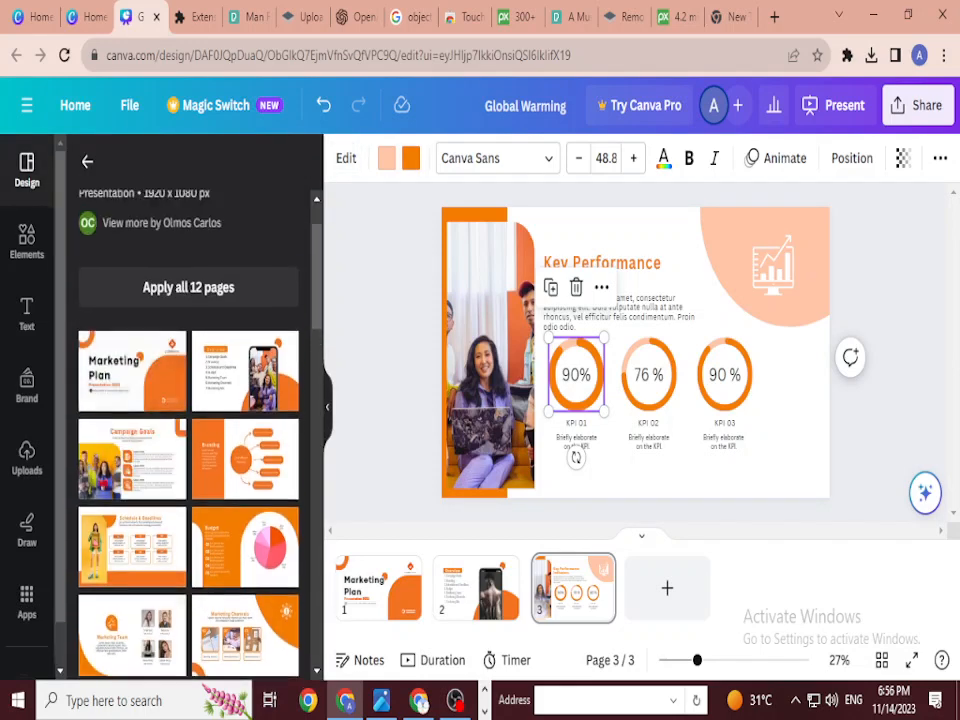
pyautogui.scroll(2, 131, 373)
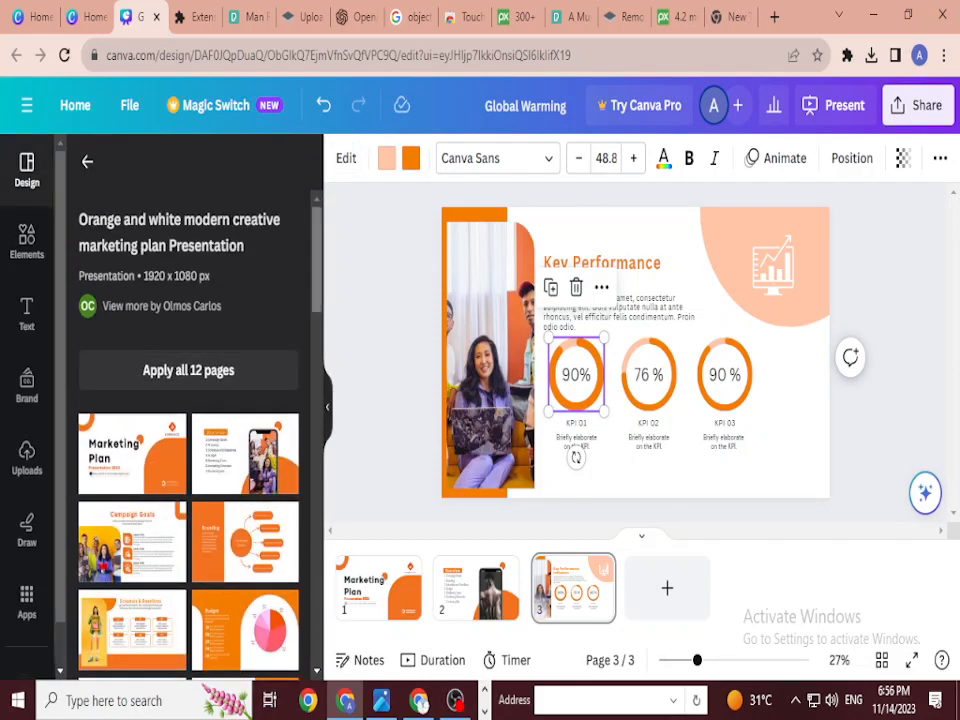
pyautogui.scroll(-2, 188, 420)
pyautogui.scroll(1, 188, 420)
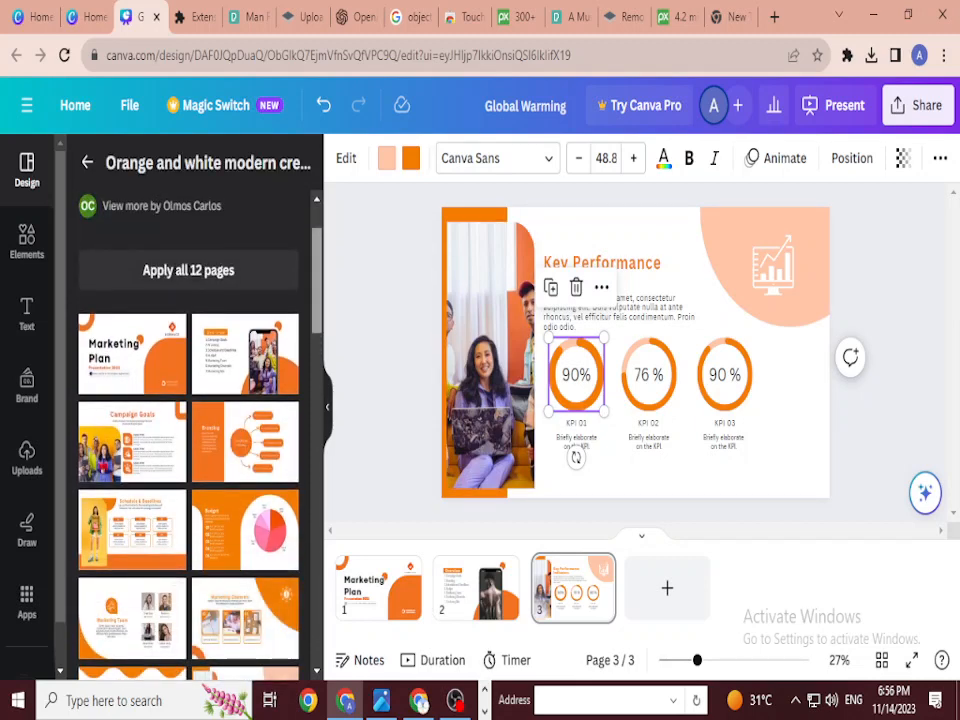
pyautogui.scroll(-6, 188, 420)
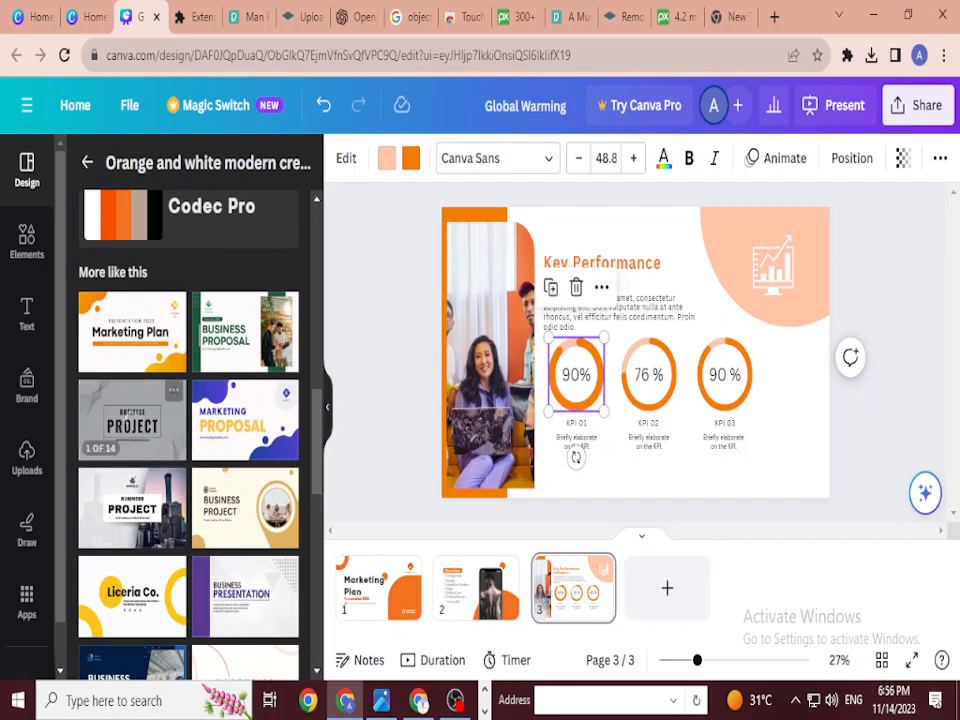
pyautogui.click(132, 331)
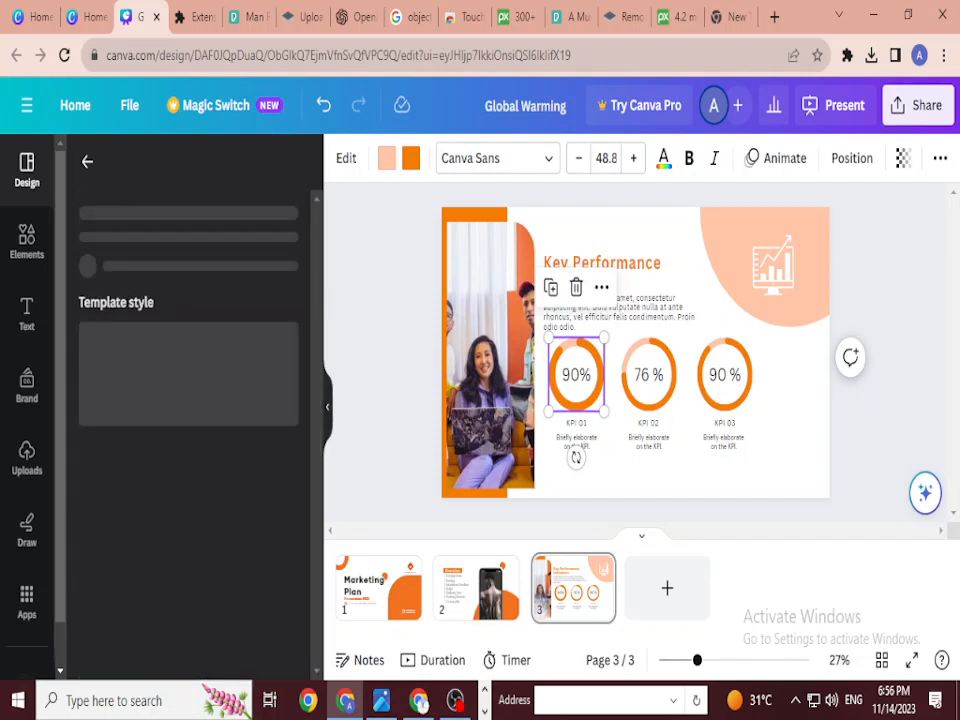
pyautogui.scroll(-1, 188, 420)
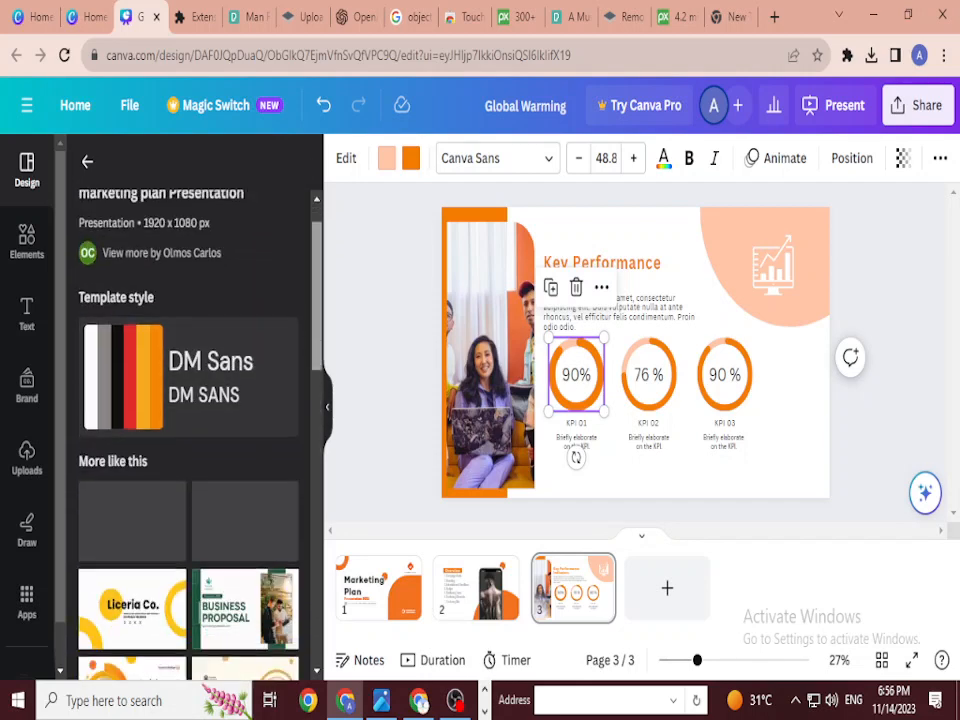
pyautogui.scroll(-2, 188, 430)
pyautogui.scroll(3, 188, 430)
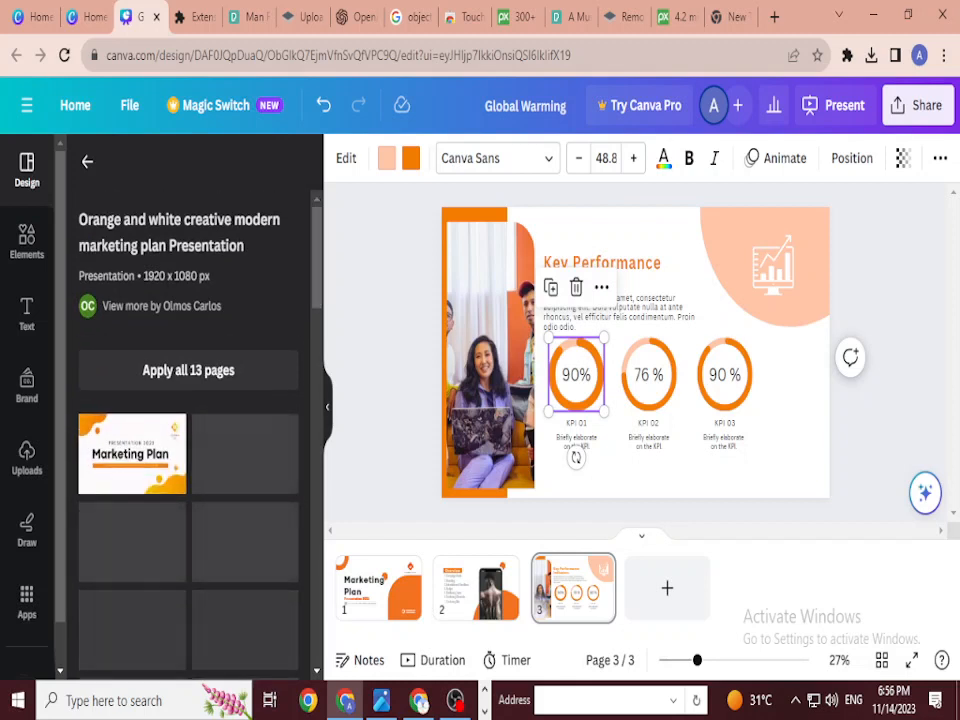
pyautogui.scroll(-2, 188, 420)
pyautogui.scroll(3, 188, 420)
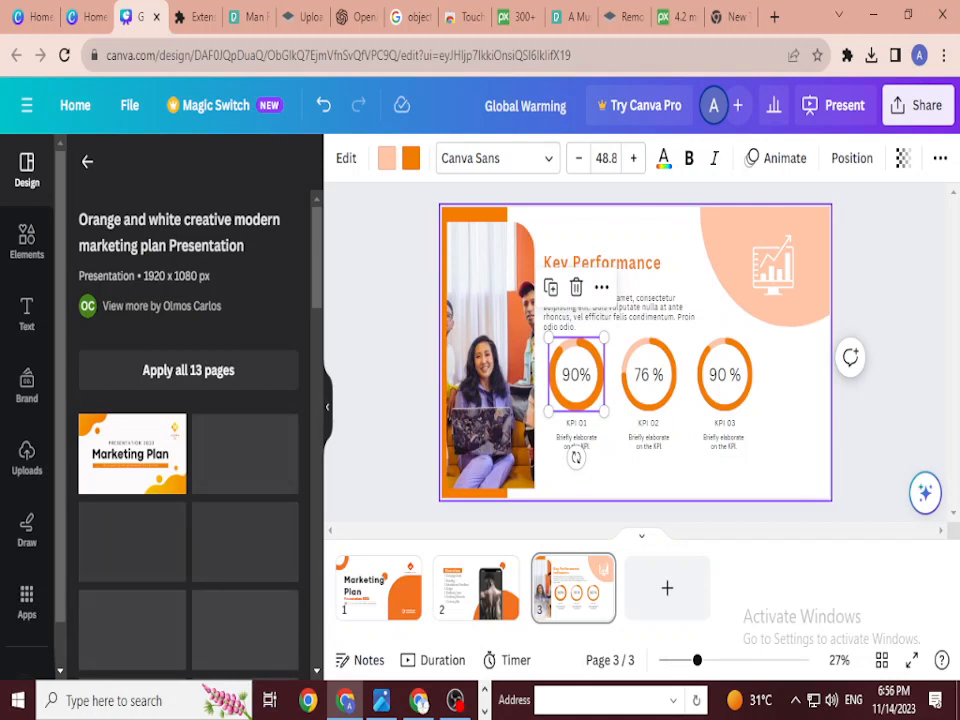
pyautogui.click(378, 585)
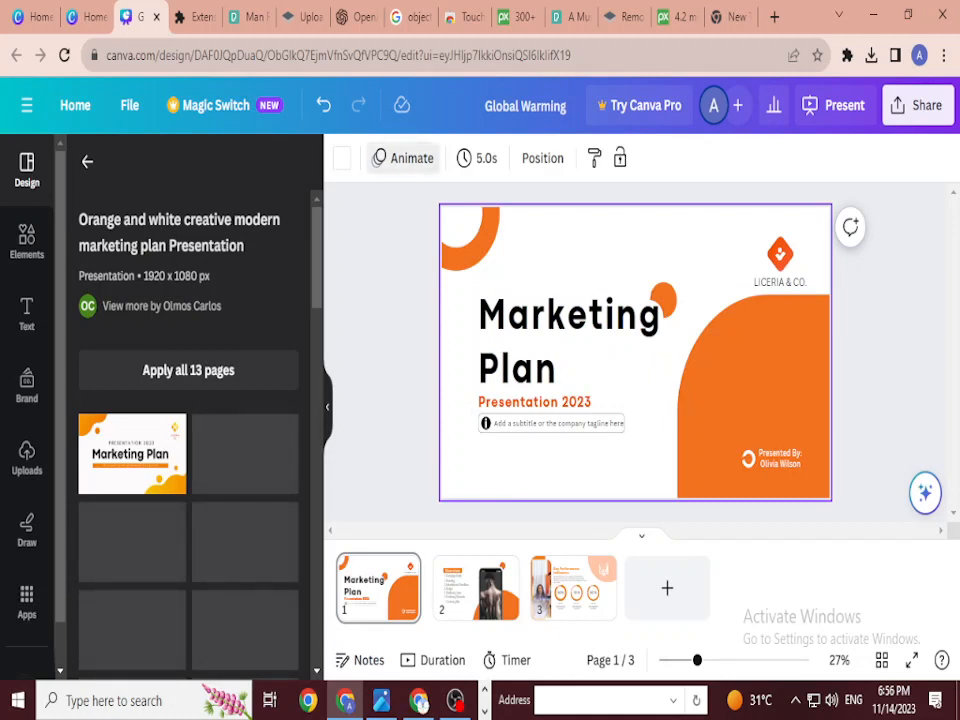
# Step: Give the title page the Party animation after previewing Sleek, Fun, Corporate and Chill
pyautogui.click(403, 158)
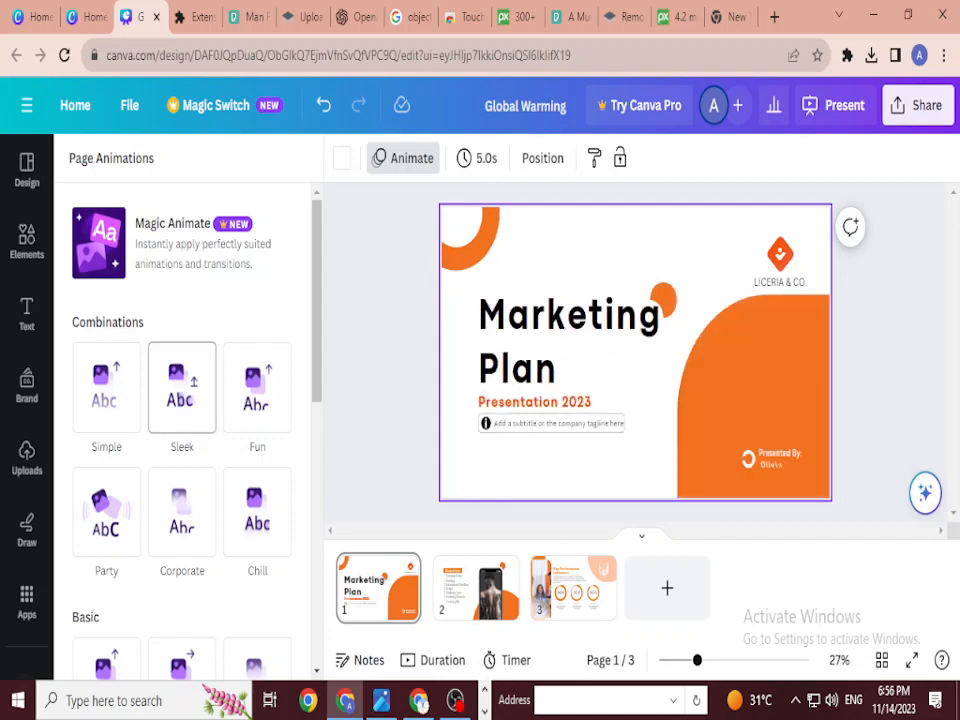
pyautogui.click(181, 390)
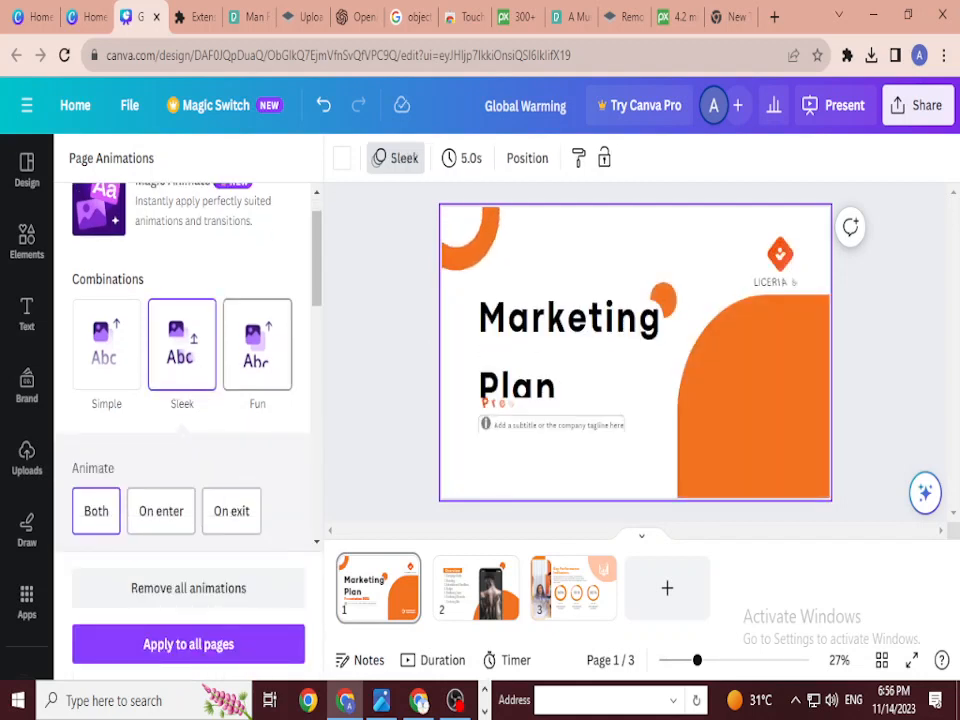
pyautogui.click(257, 344)
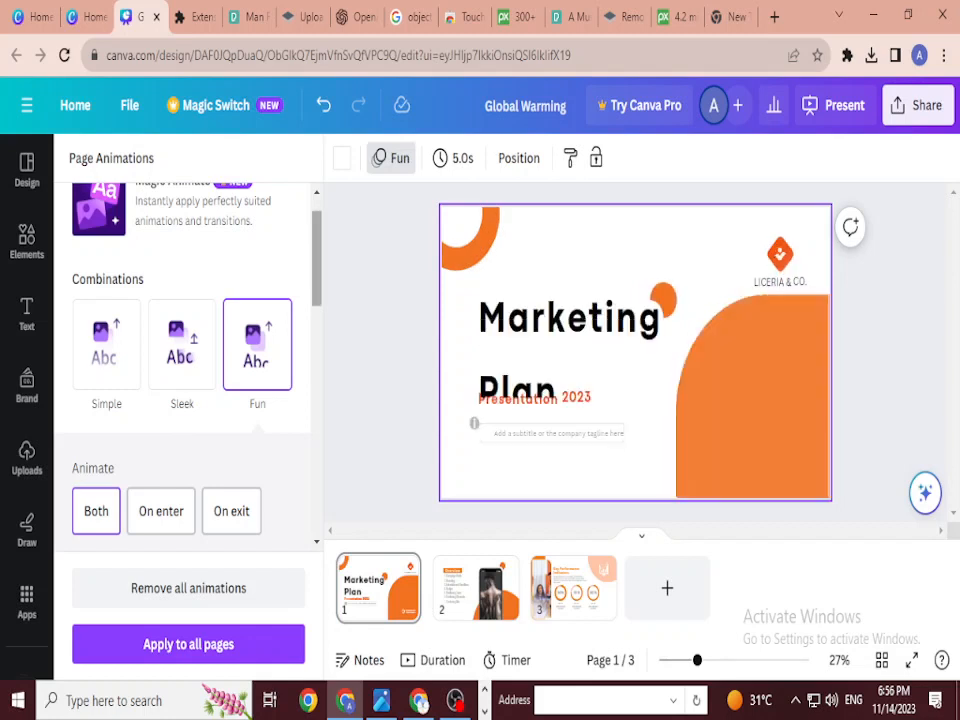
pyautogui.scroll(-3, 182, 360)
pyautogui.click(182, 332)
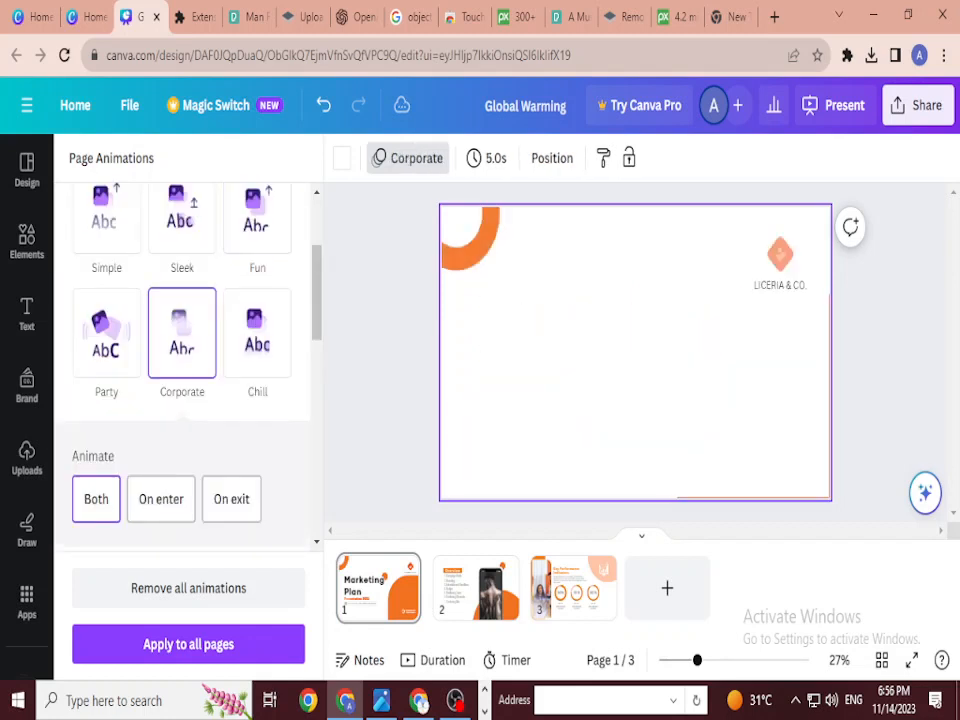
pyautogui.click(257, 333)
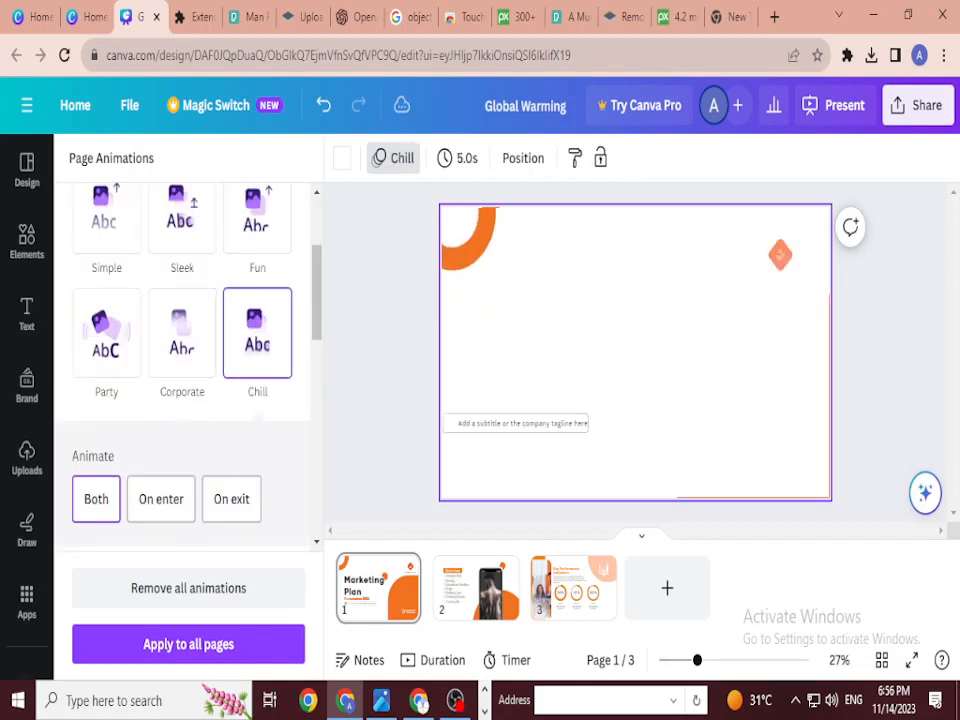
pyautogui.click(106, 333)
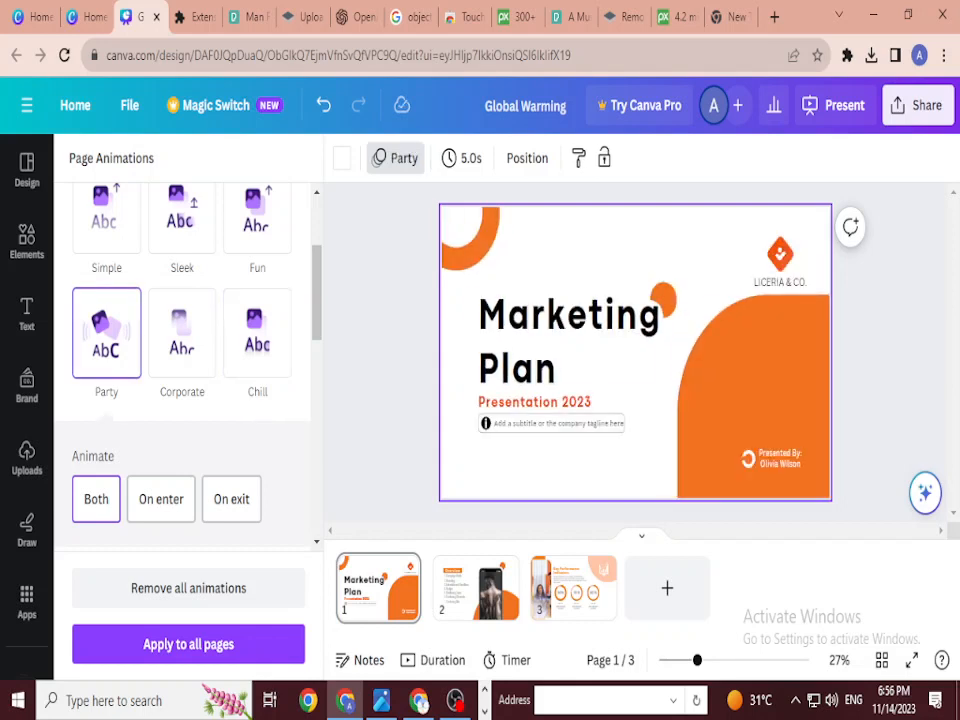
pyautogui.click(572, 344)
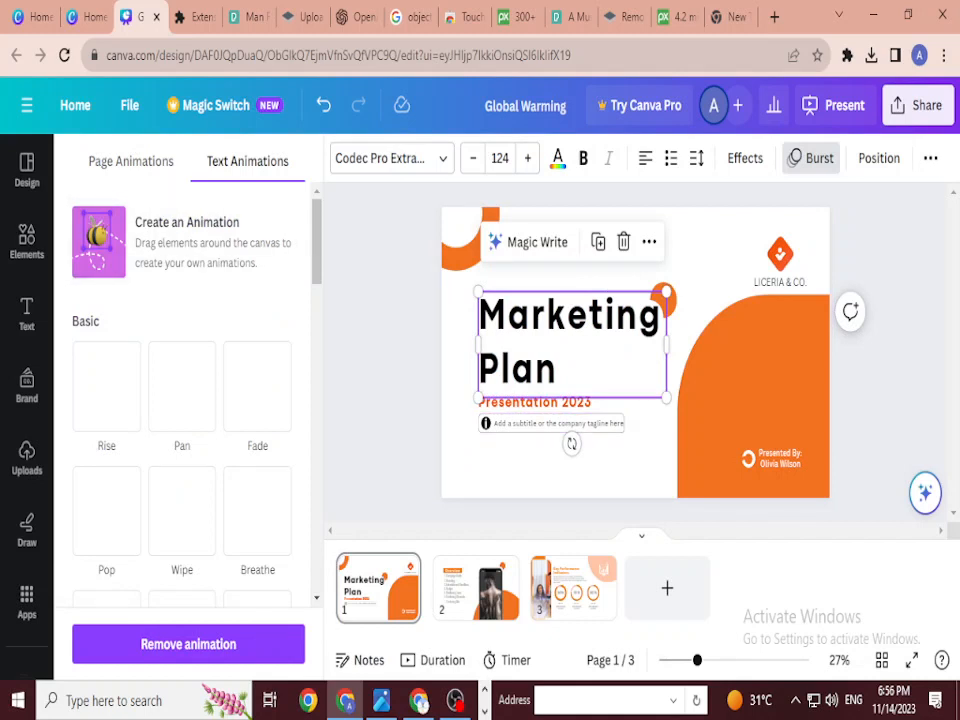
# Step: Animate the Marketing Plan title with Ascend after trying Rise, Pan, Wipe and Drift
pyautogui.click(106, 386)
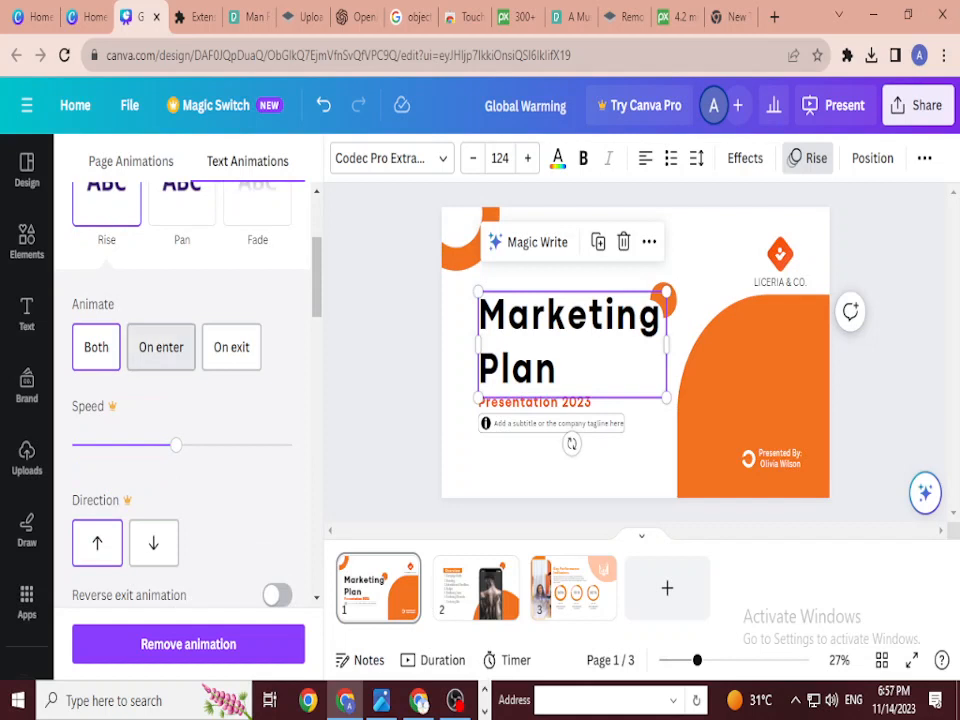
pyautogui.scroll(1, 188, 390)
pyautogui.click(182, 305)
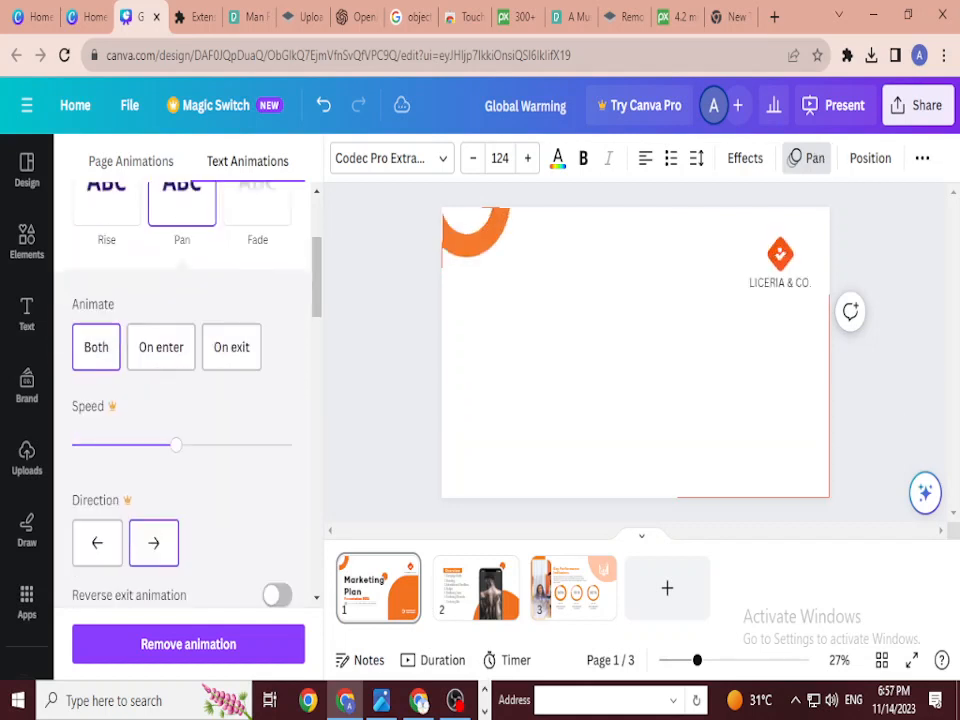
pyautogui.scroll(-4, 181, 330)
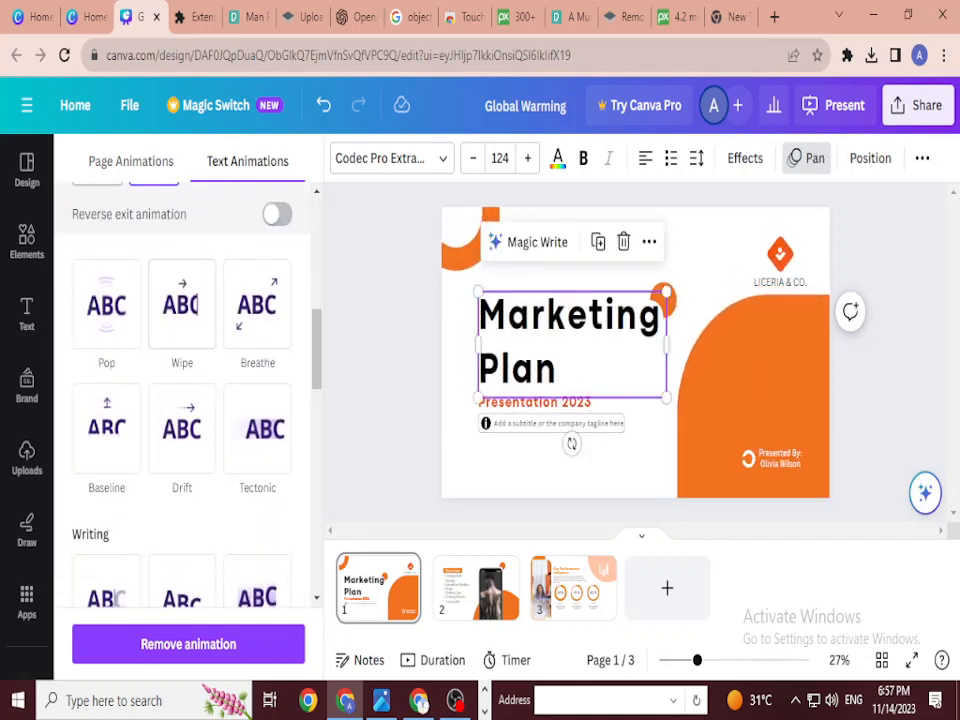
pyautogui.click(182, 305)
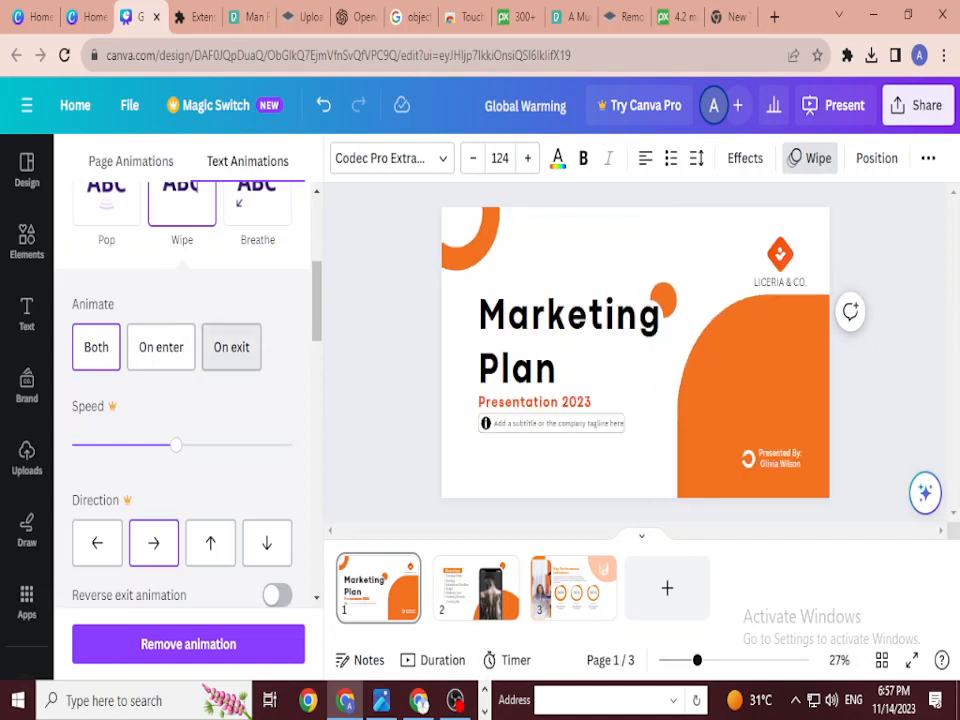
pyautogui.scroll(-5, 181, 400)
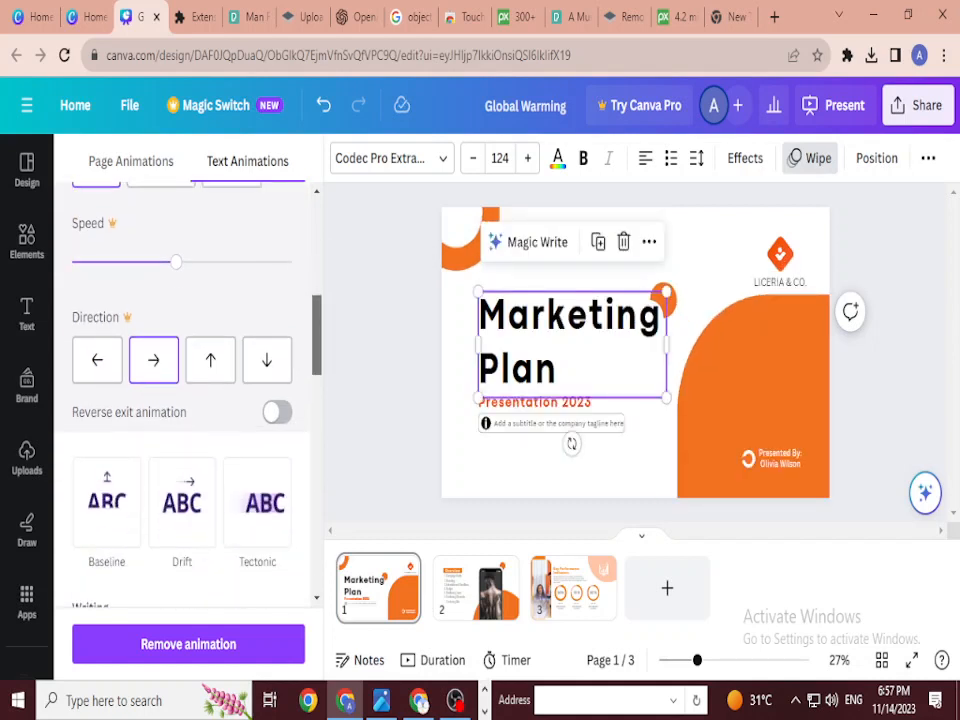
pyautogui.click(182, 285)
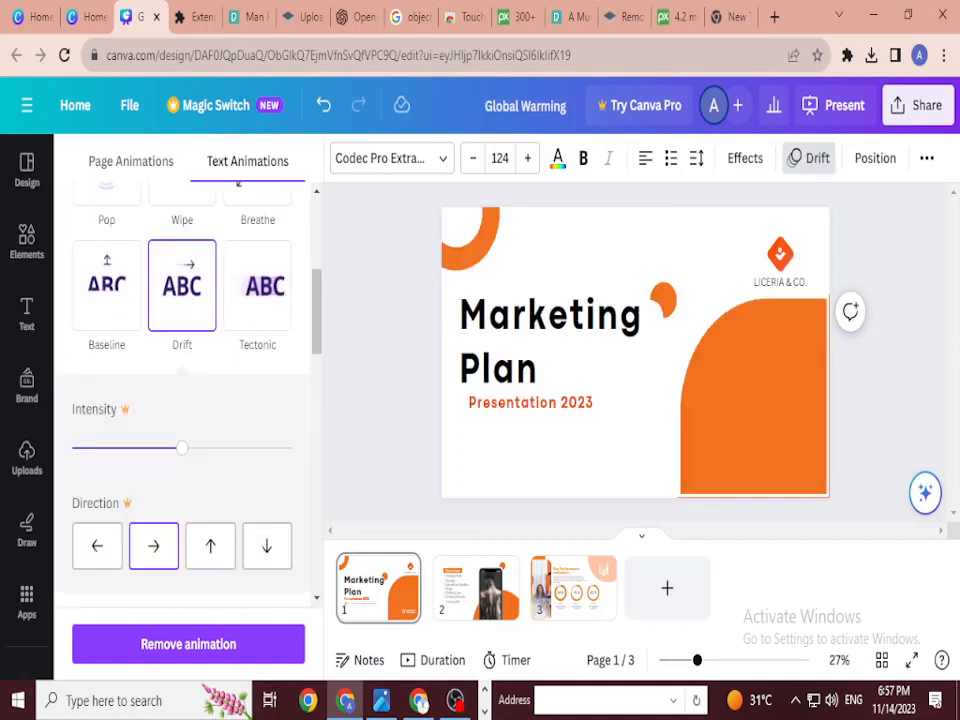
pyautogui.scroll(-4, 182, 340)
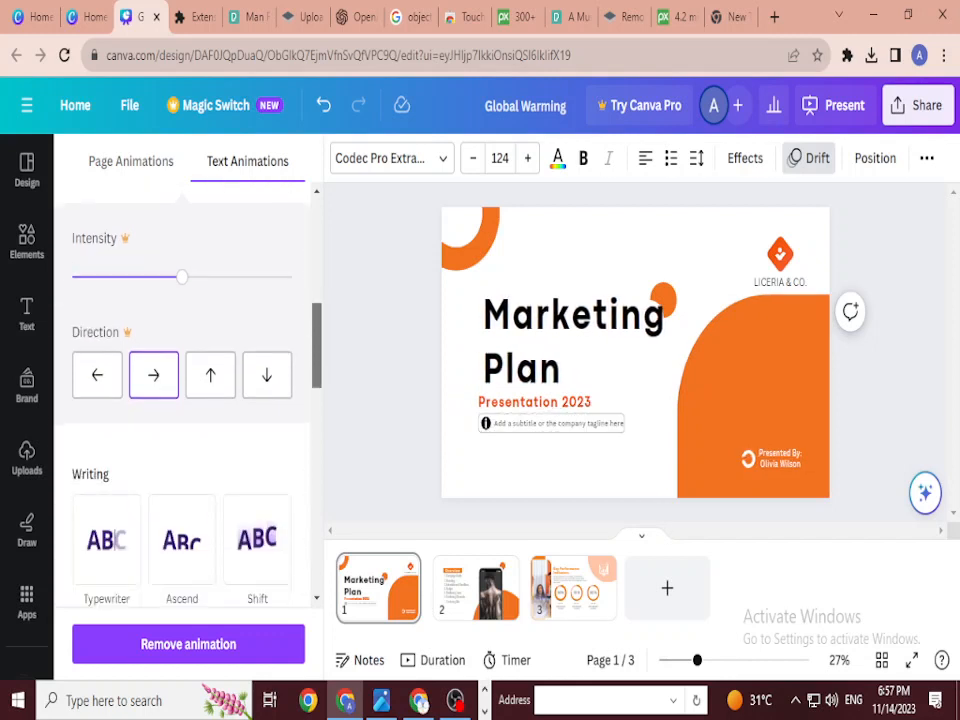
pyautogui.click(182, 340)
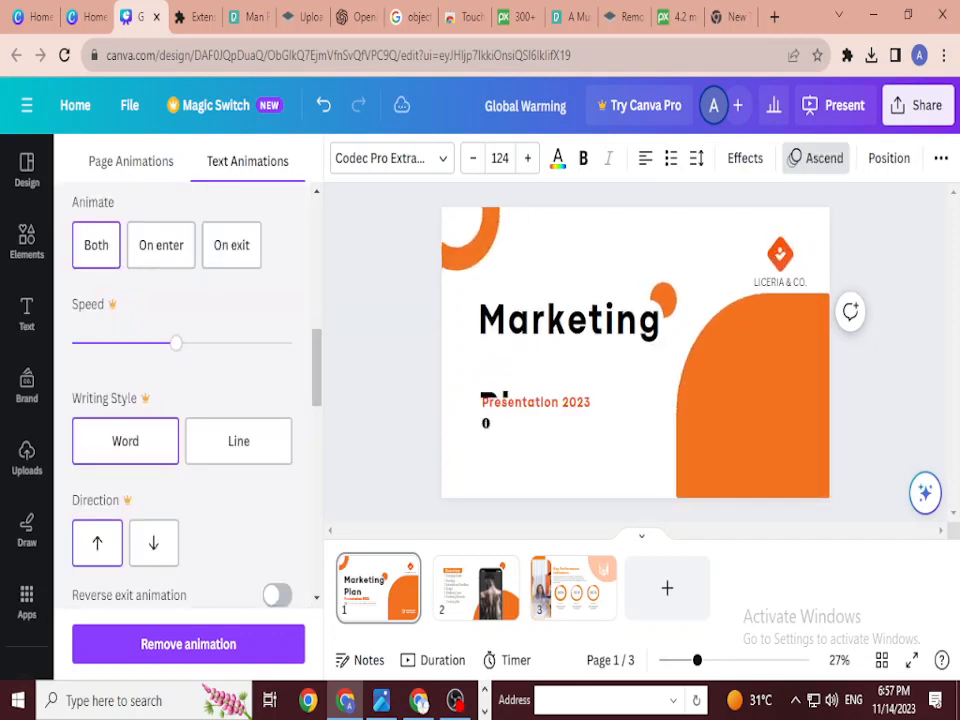
pyautogui.click(815, 158)
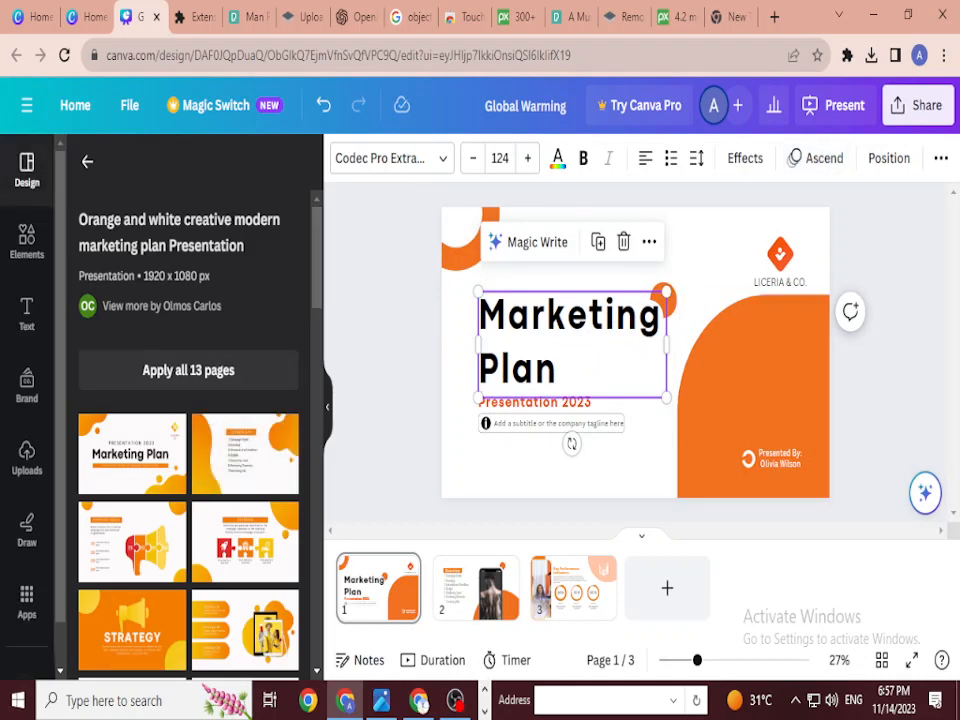
pyautogui.click(745, 158)
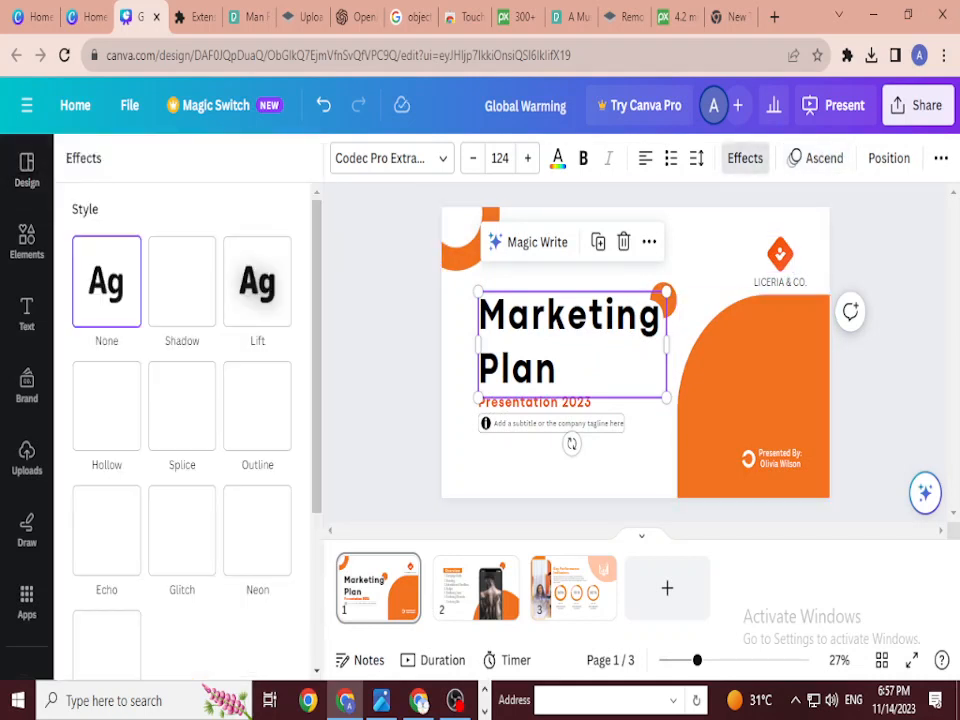
pyautogui.click(745, 158)
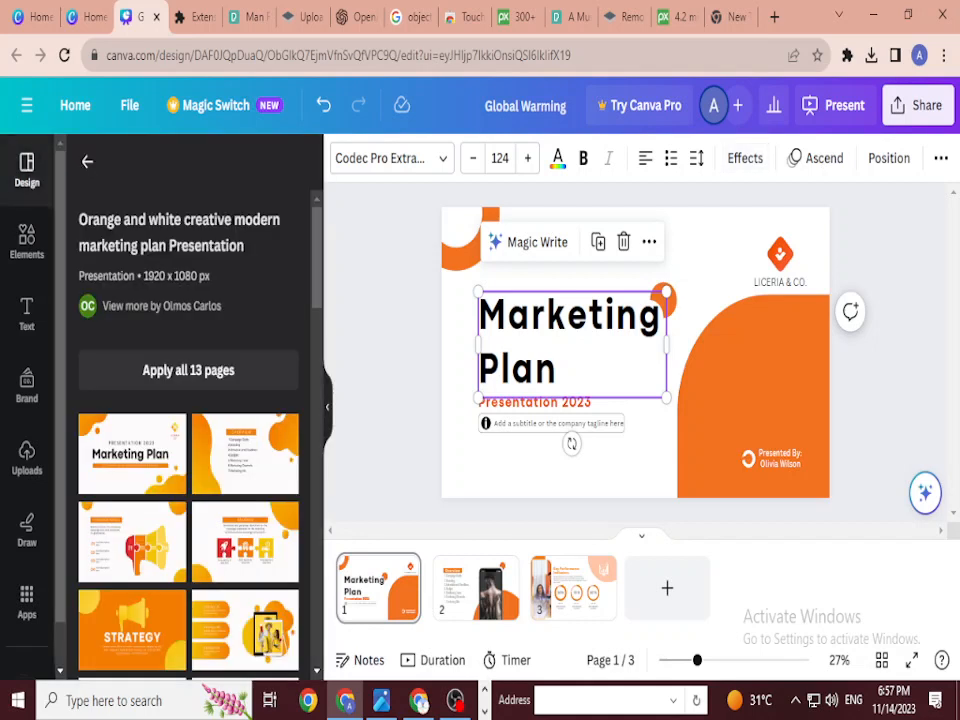
pyautogui.press('Escape')
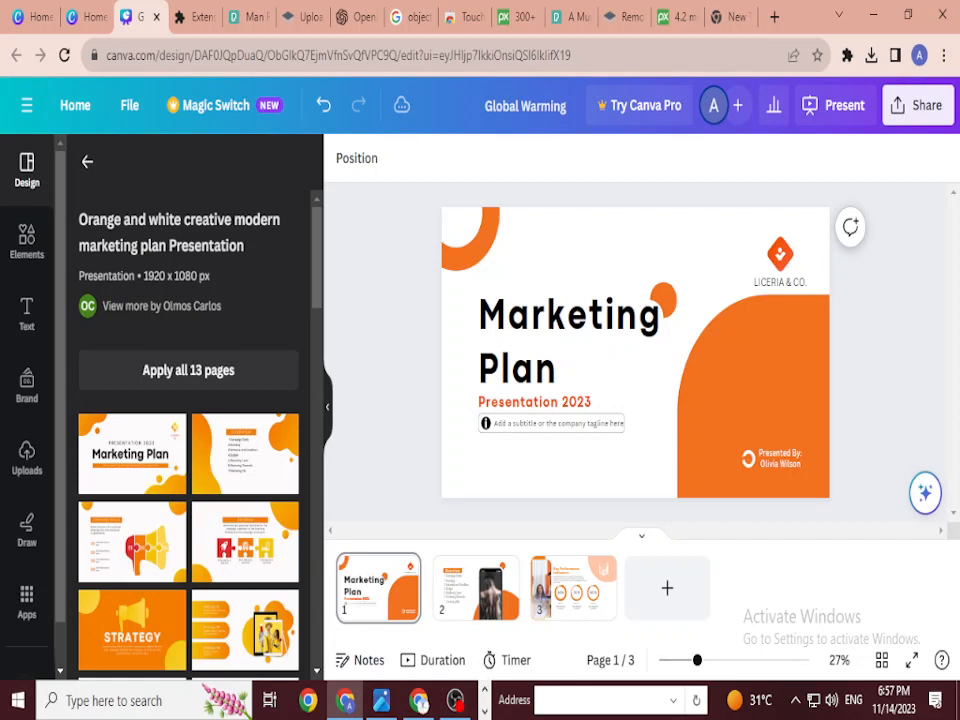
pyautogui.click(635, 352)
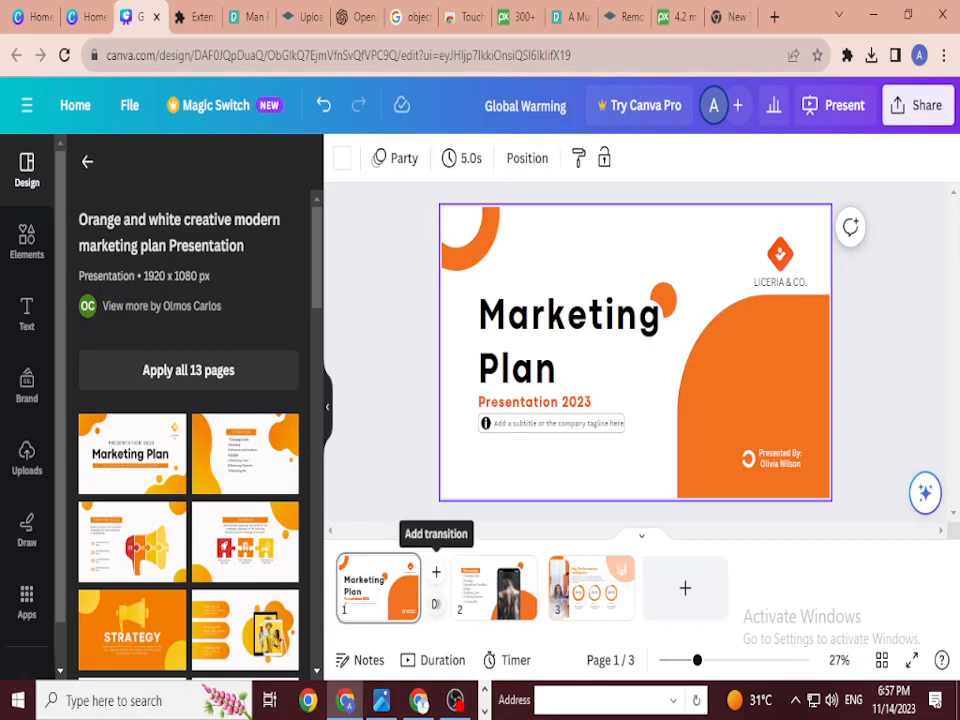
# Step: Set a Colour Wipe transition after slide 1 and a Flow transition after slide 2
pyautogui.click(436, 604)
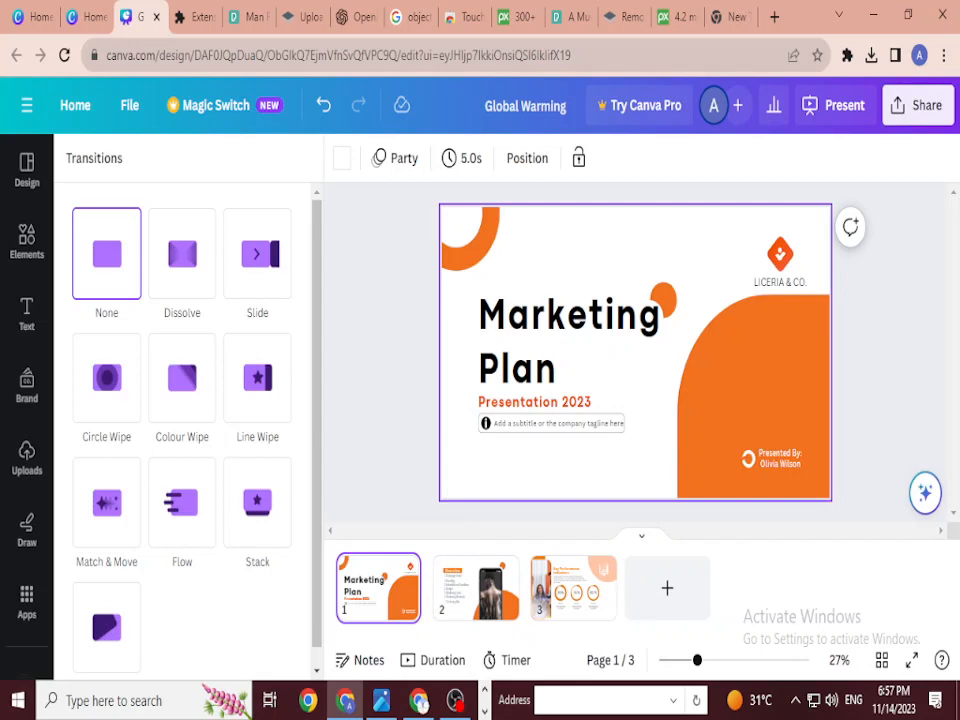
pyautogui.click(182, 254)
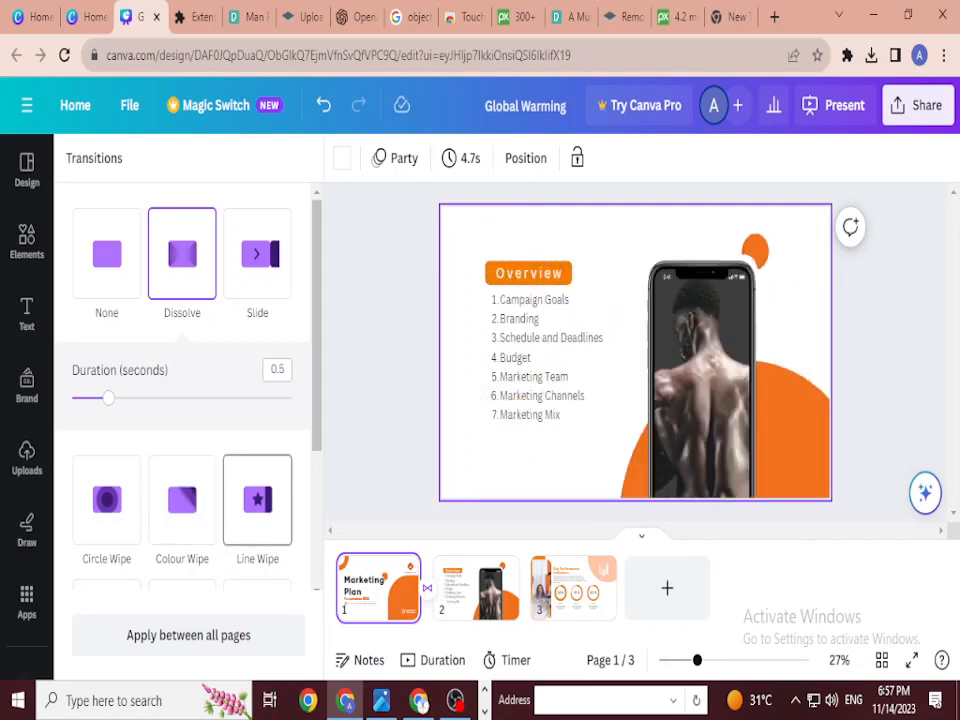
pyautogui.click(182, 500)
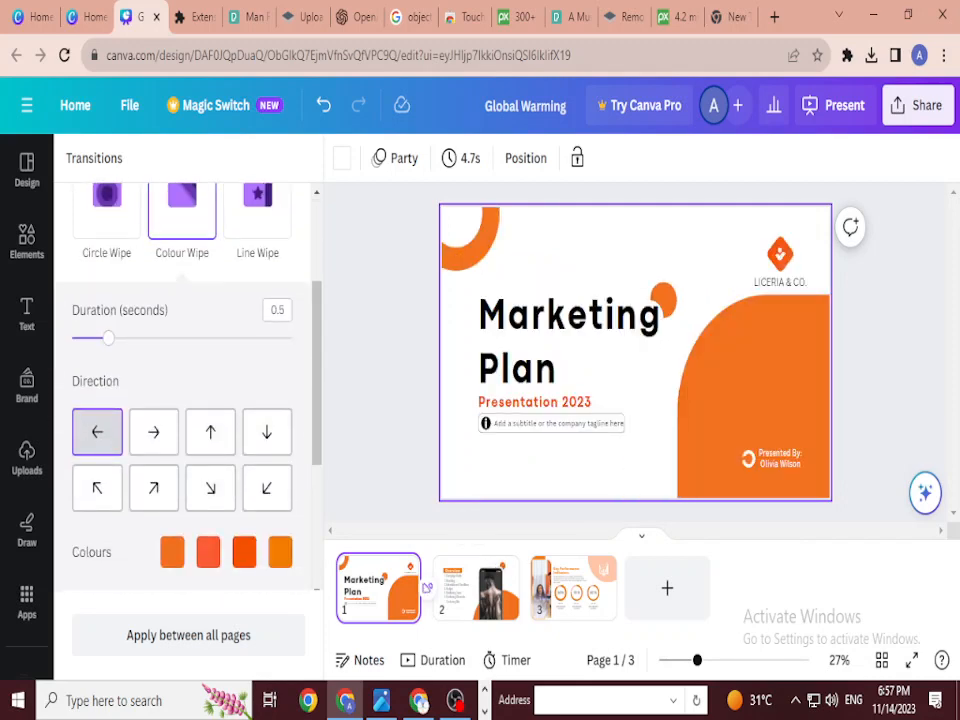
pyautogui.click(533, 603)
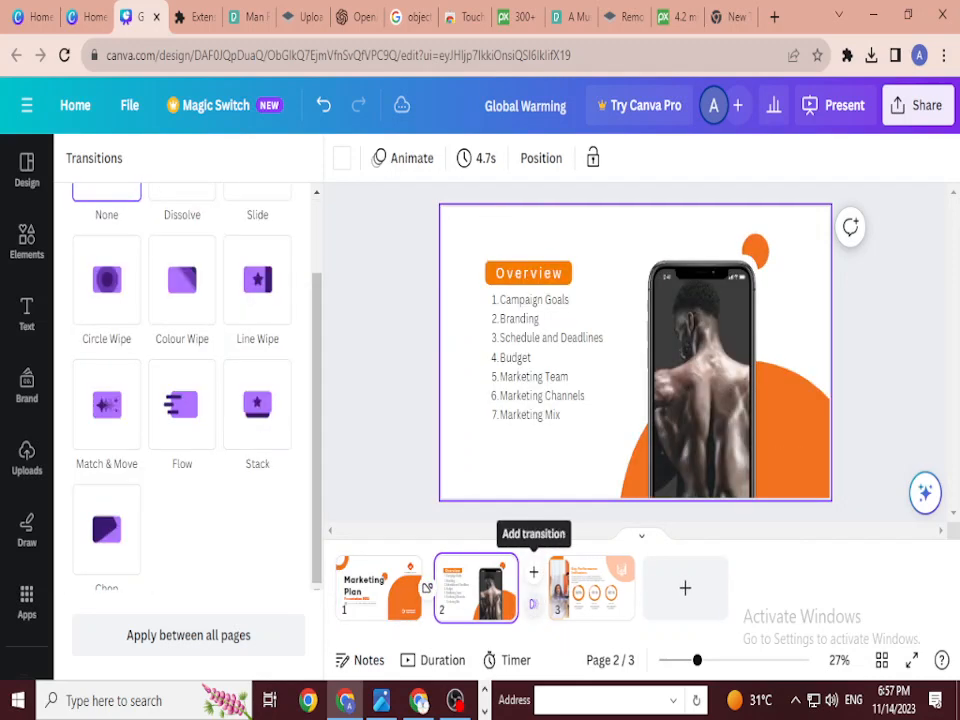
pyautogui.click(182, 402)
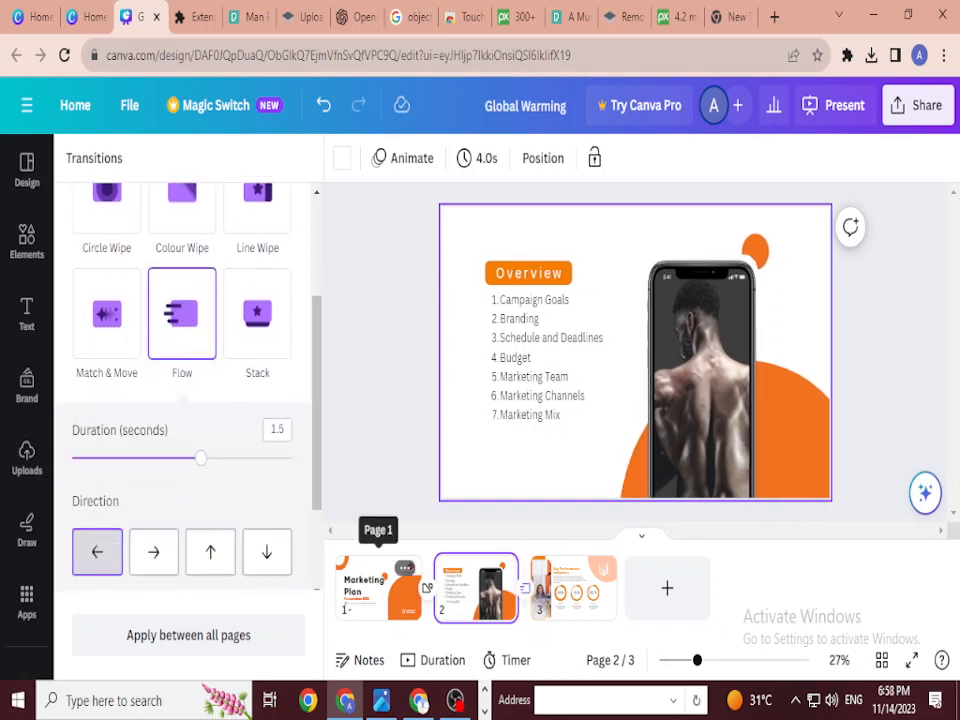
pyautogui.click(380, 588)
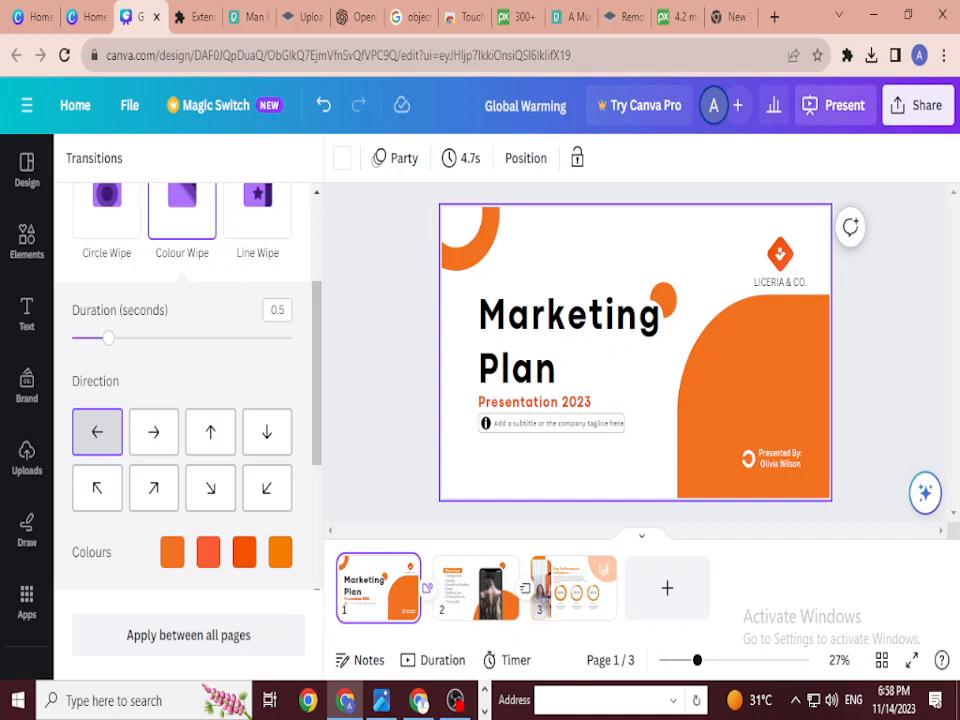
pyautogui.click(833, 105)
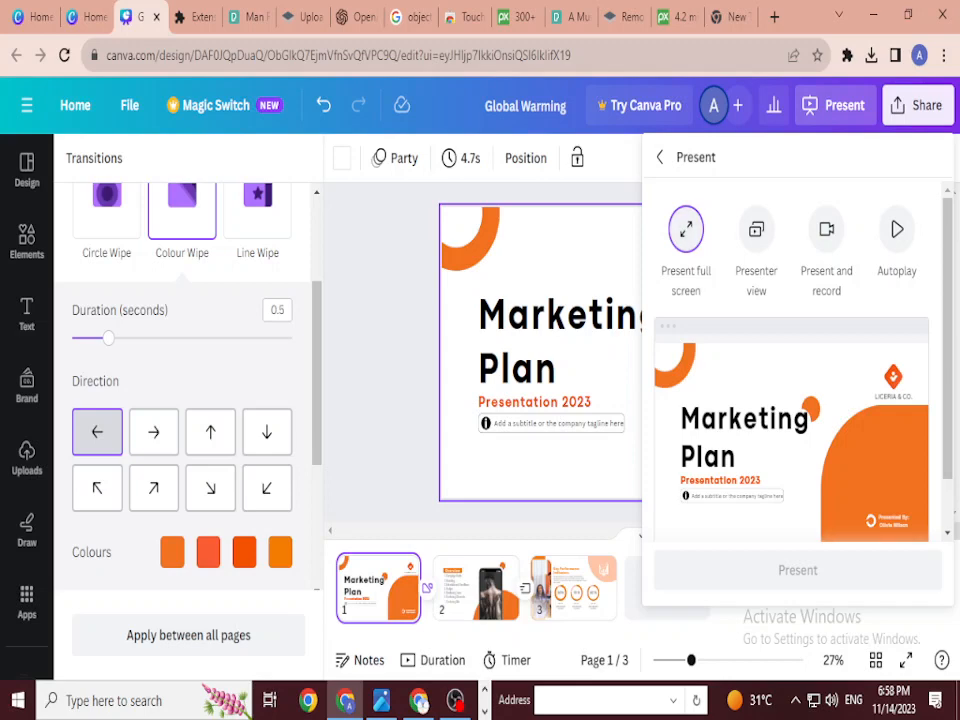
# Step: Present the deck full screen through Overview and Key Performance Indicators, then exit
pyautogui.click(797, 570)
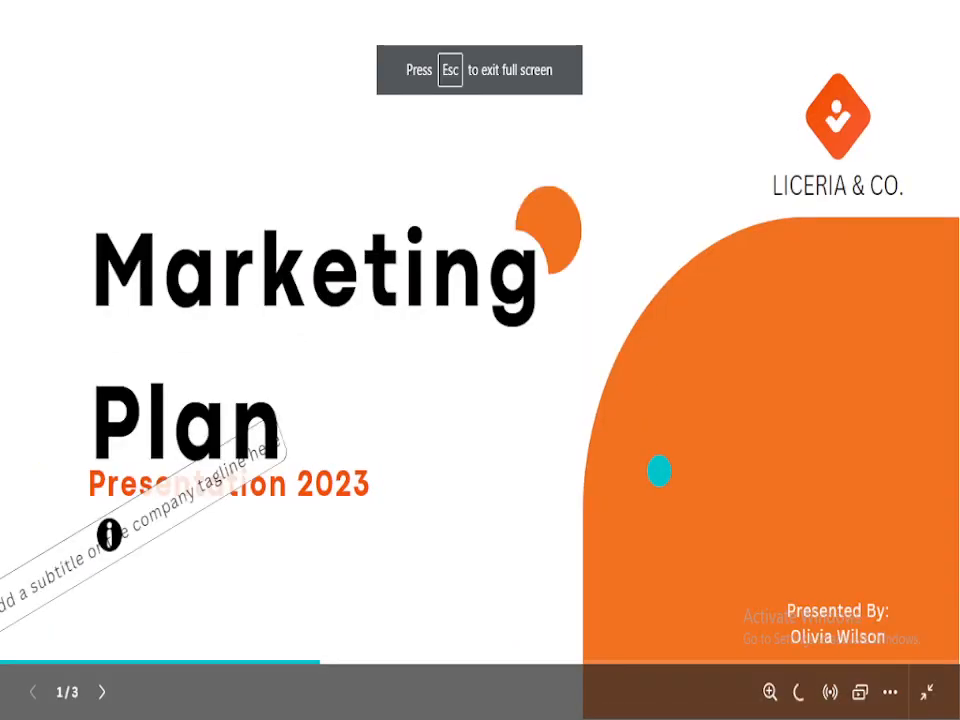
pyautogui.press('Right')
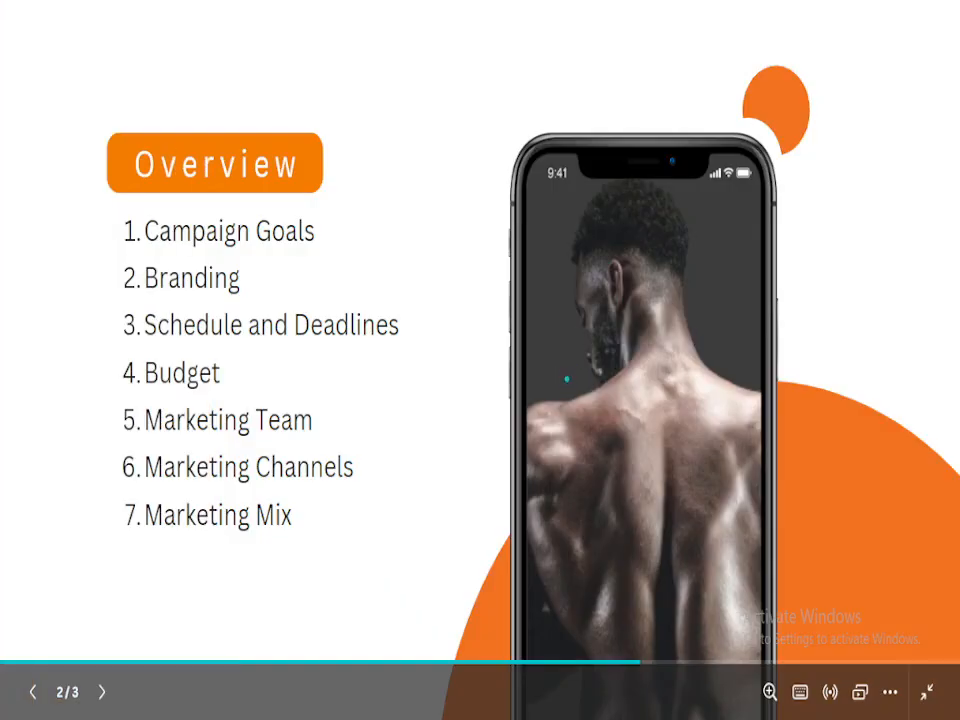
pyautogui.press('Right')
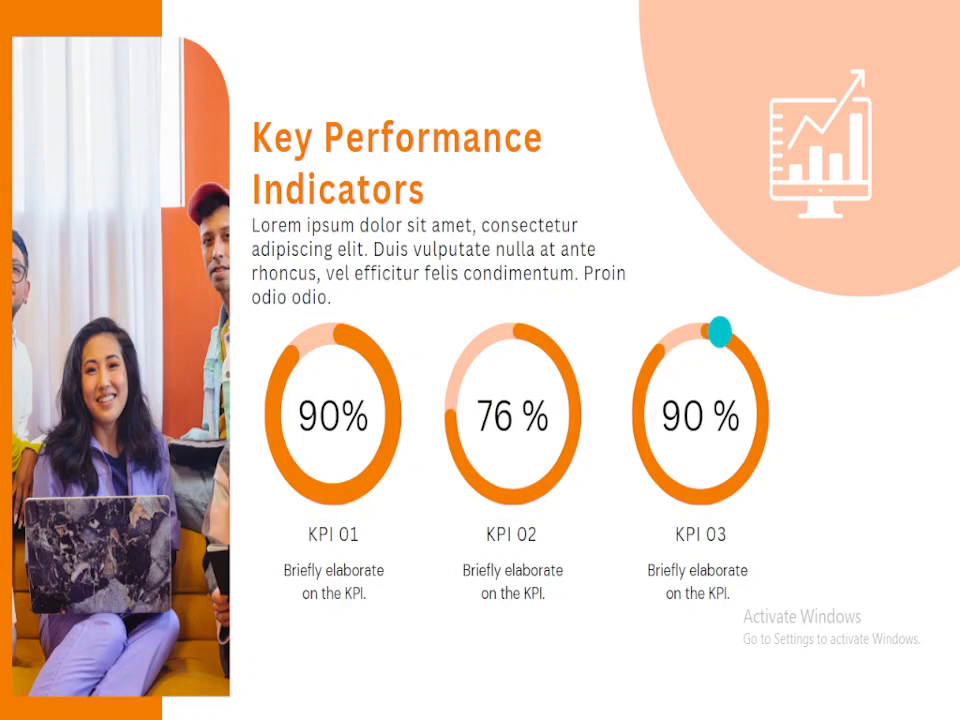
pyautogui.press('Escape')
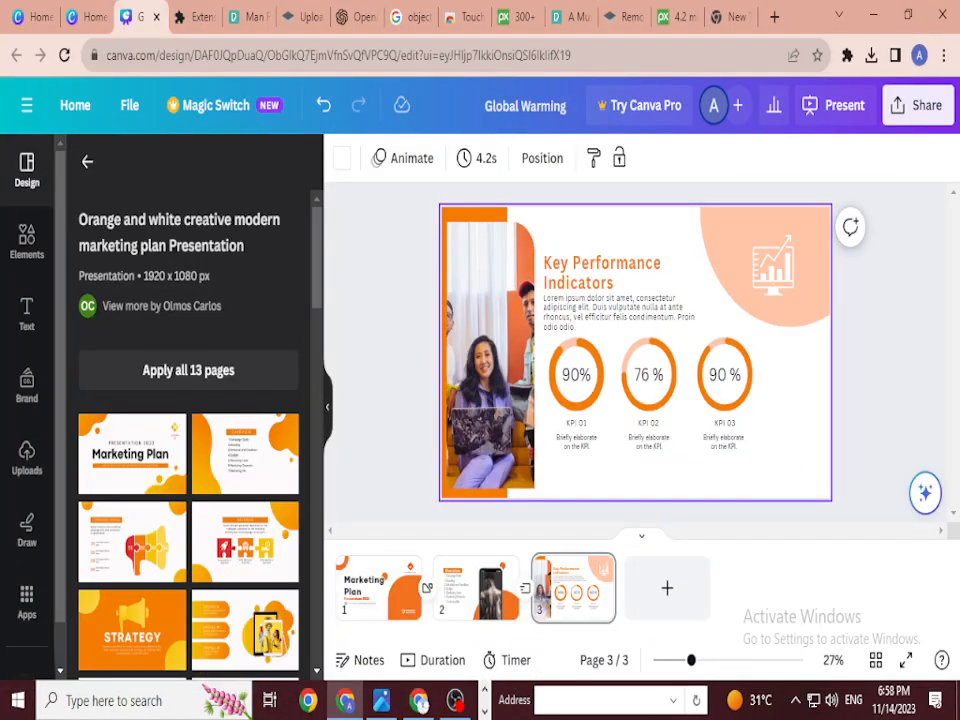
# Step: Drag the template's Budget bar-chart slide in after page 3 as page 4
pyautogui.scroll(1, 635, 352)
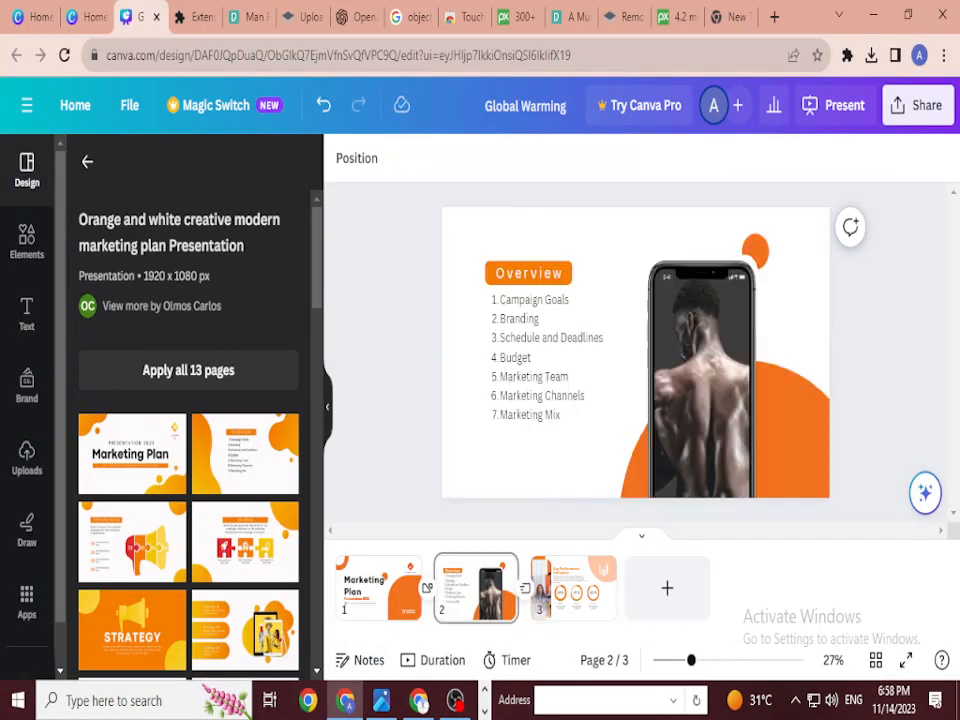
pyautogui.scroll(-5, 244, 306)
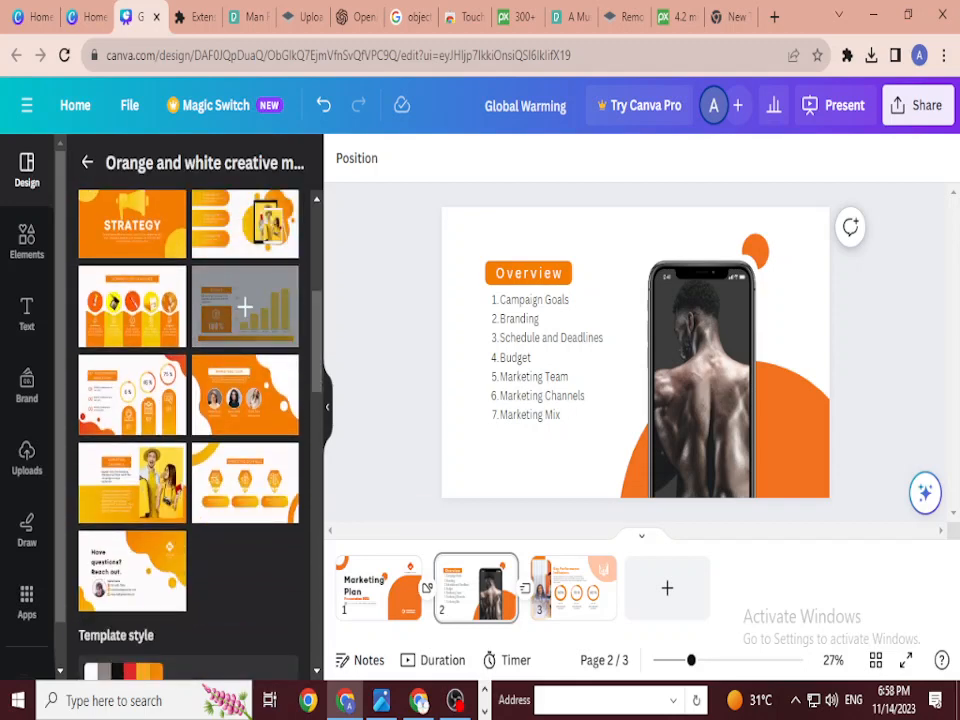
pyautogui.moveTo(245, 306); pyautogui.dragTo(670, 590)
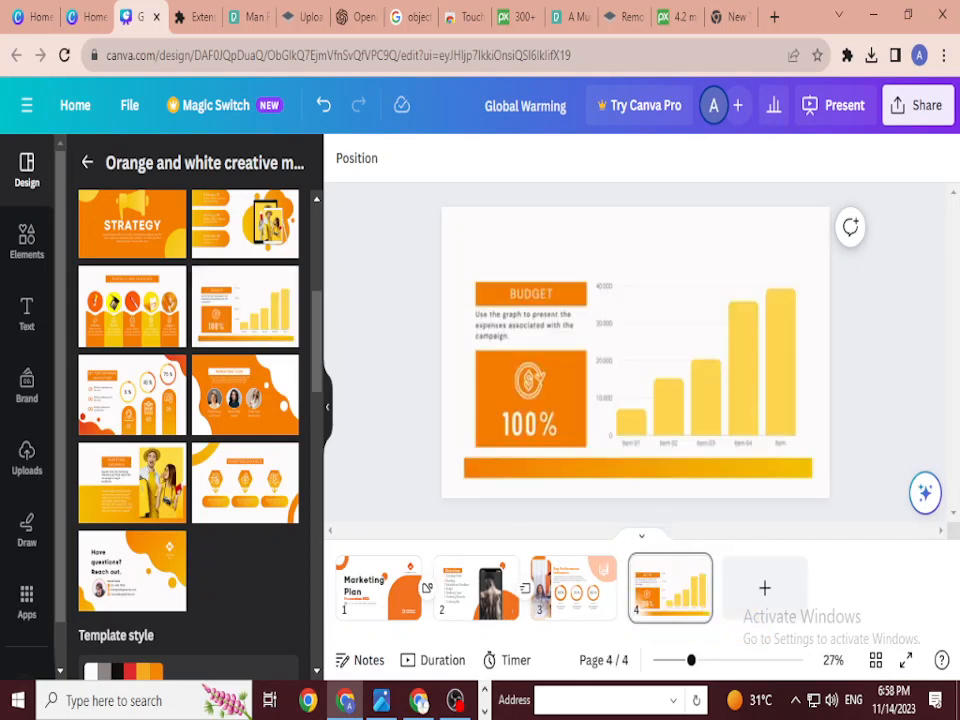
pyautogui.click(573, 588)
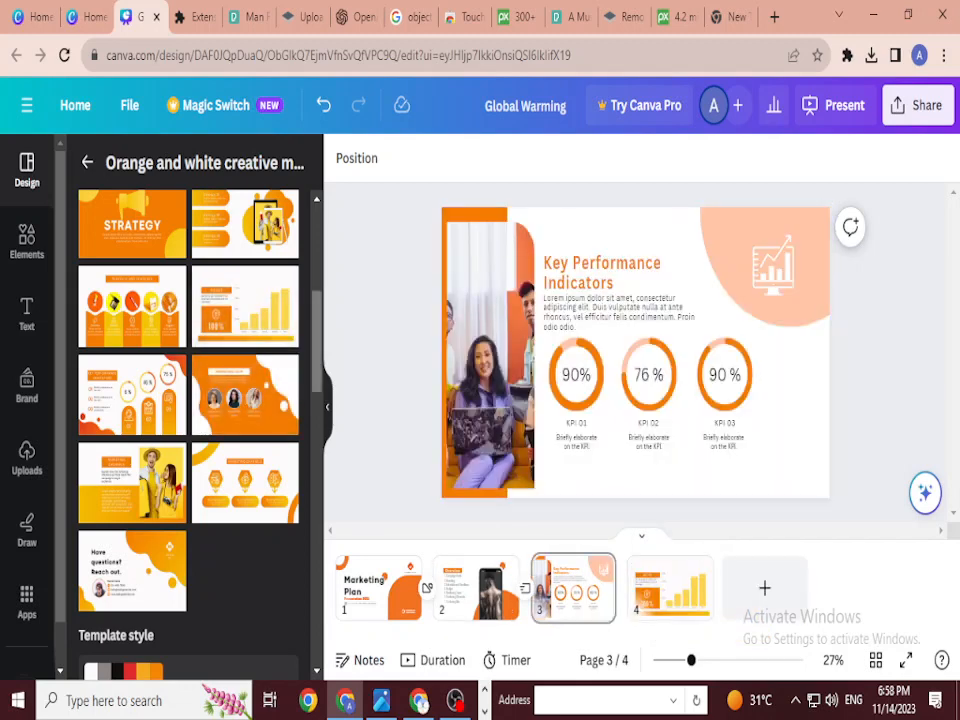
pyautogui.scroll(-3, 188, 400)
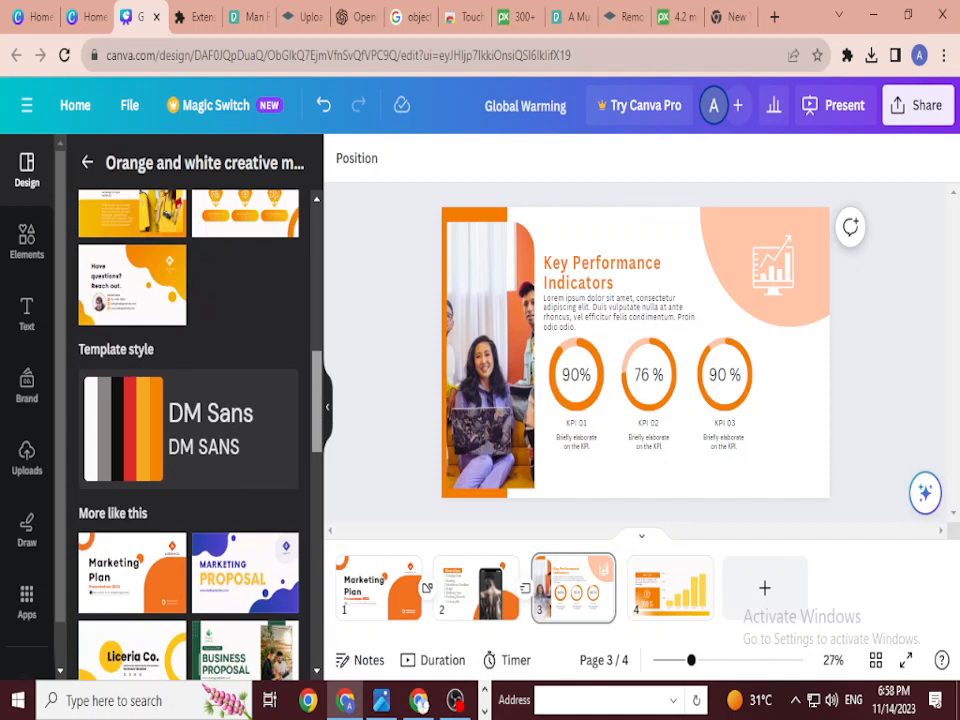
# Step: Shuffle the Budget slide to a red scheme and reorder it, keeping Overview as page 2
pyautogui.click(670, 588)
pyautogui.click(188, 428)
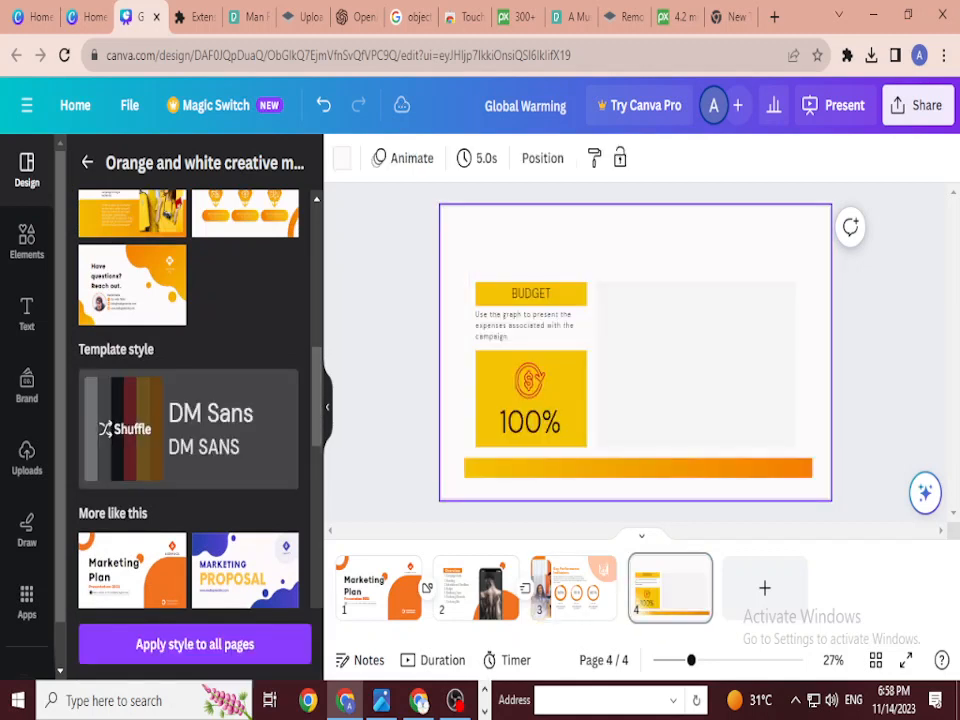
pyautogui.click(188, 428)
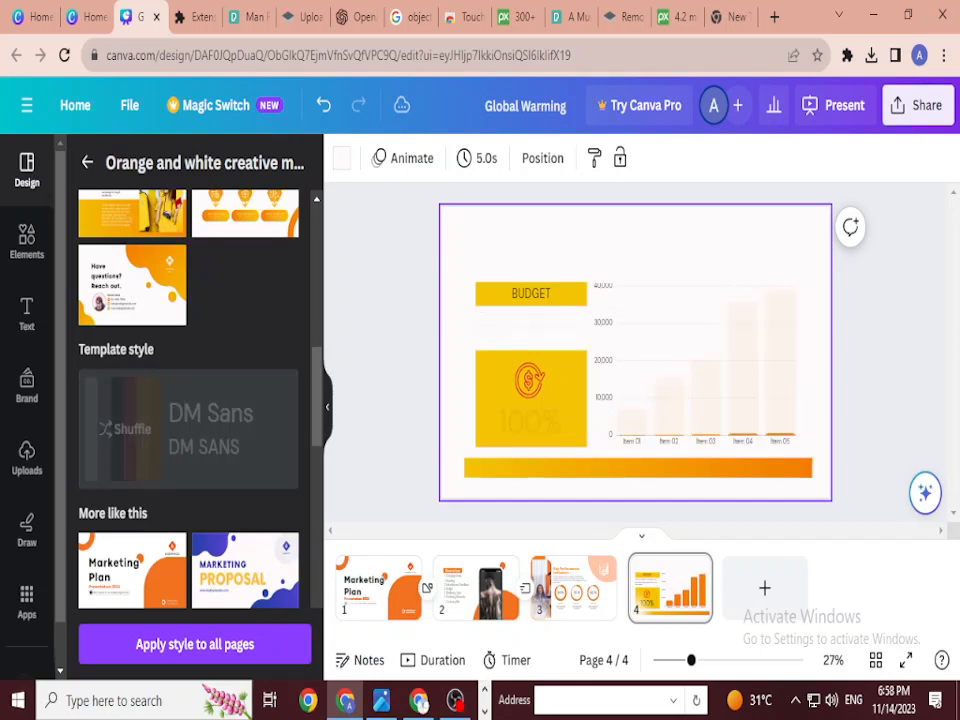
pyautogui.click(188, 428)
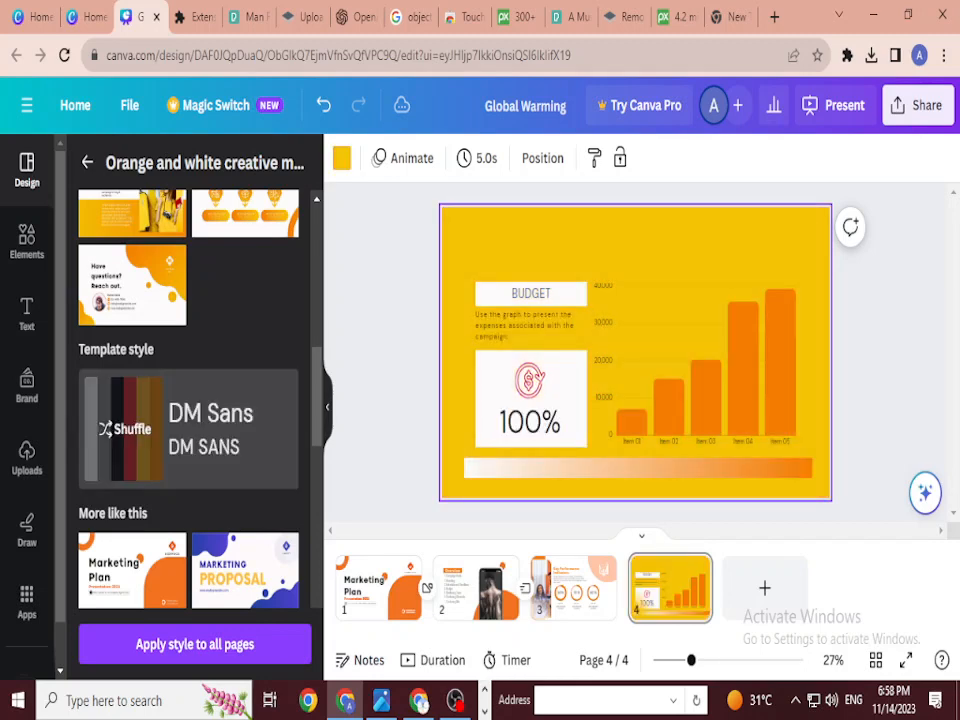
pyautogui.click(188, 428)
pyautogui.click(188, 428)
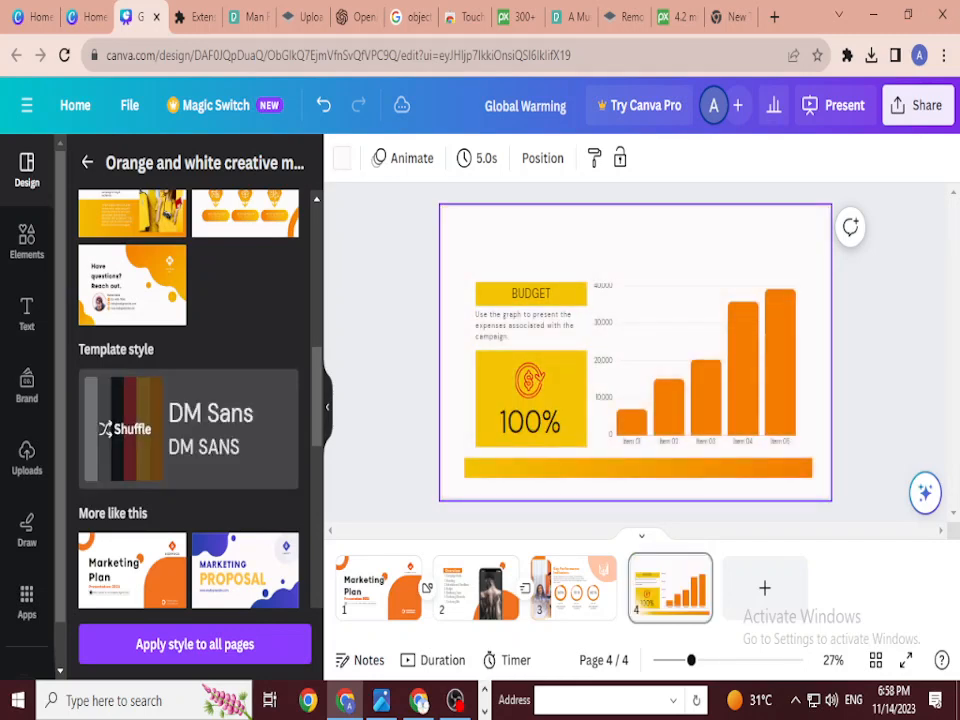
pyautogui.click(188, 428)
pyautogui.click(188, 428)
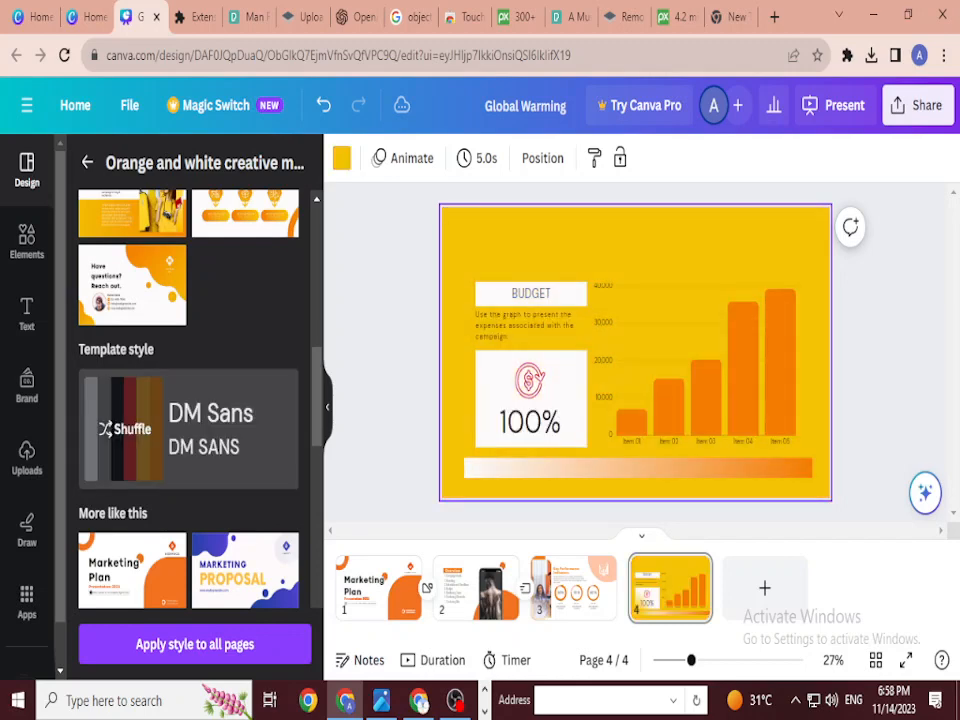
pyautogui.click(188, 428)
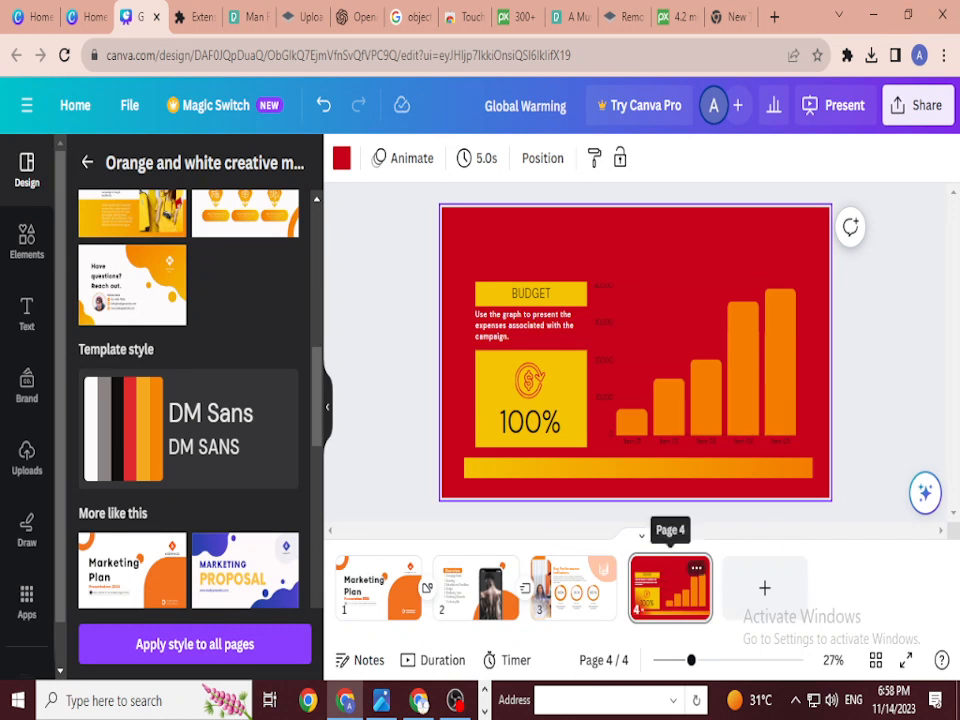
pyautogui.moveTo(670, 590); pyautogui.dragTo(426, 588)
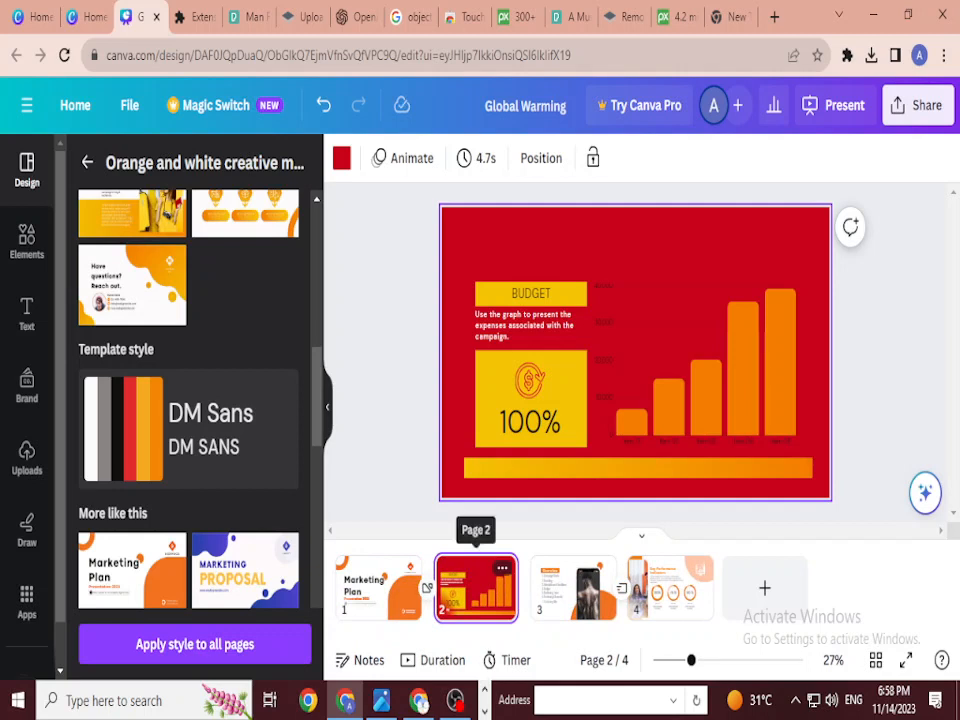
pyautogui.moveTo(573, 588); pyautogui.dragTo(476, 588)
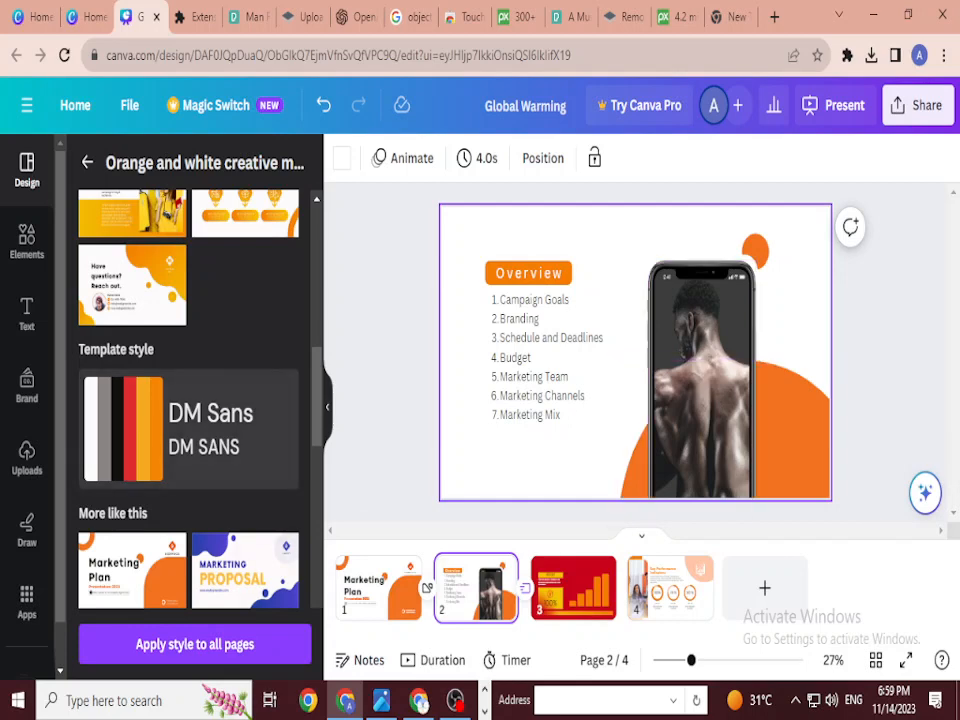
# Step: Shuffle slide 2's colours until it is white with a yellow OVERVIEW label
pyautogui.click(118, 429)
pyautogui.click(118, 429)
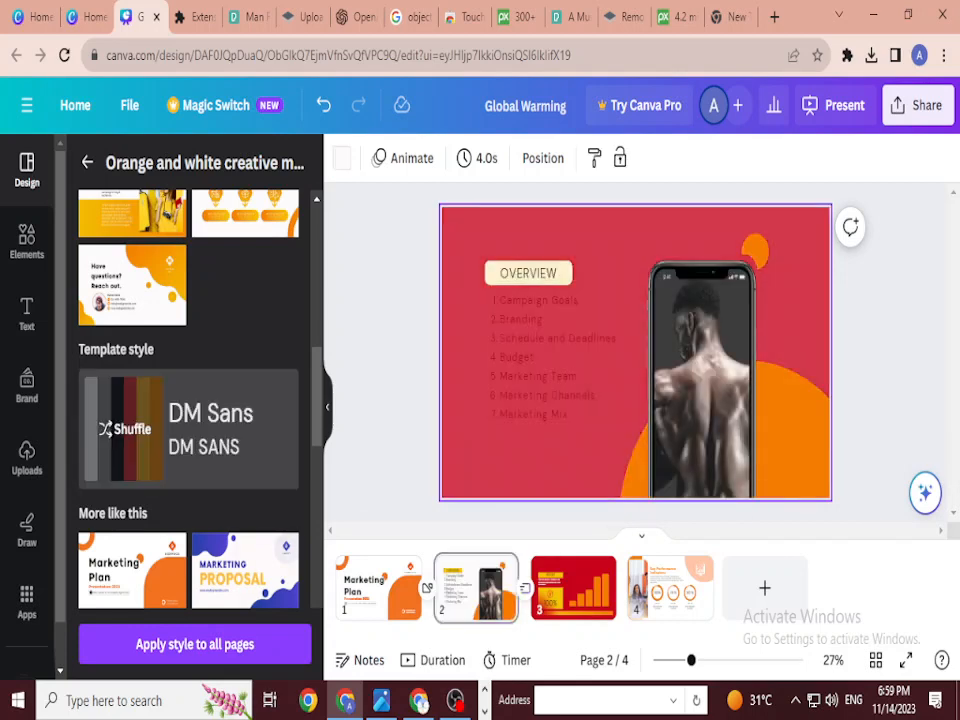
pyautogui.click(118, 429)
pyautogui.click(118, 429)
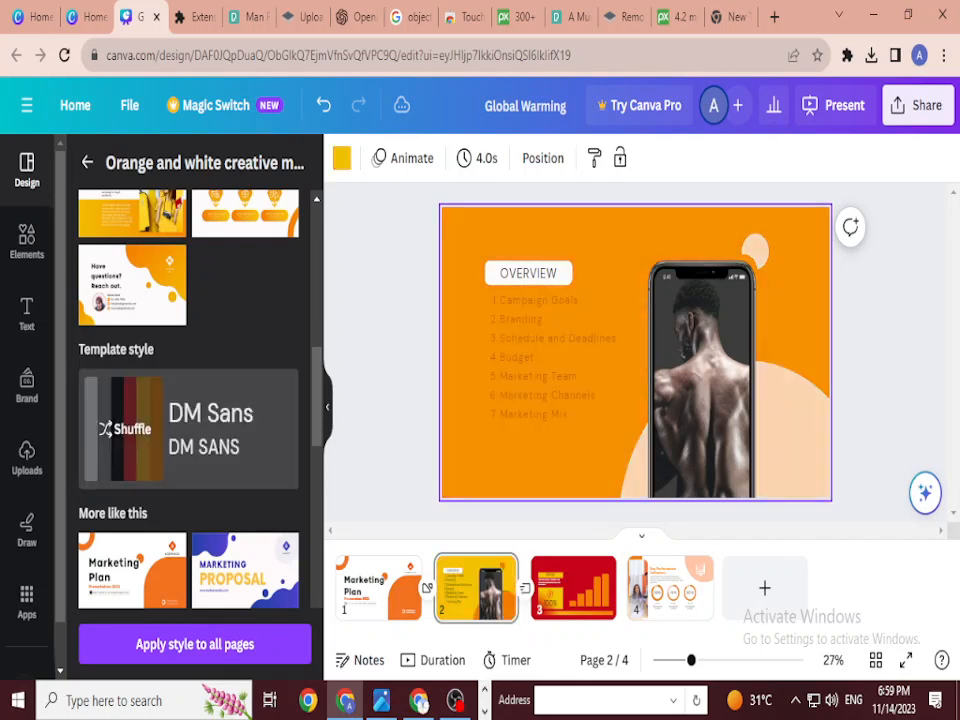
pyautogui.click(118, 429)
pyautogui.click(118, 429)
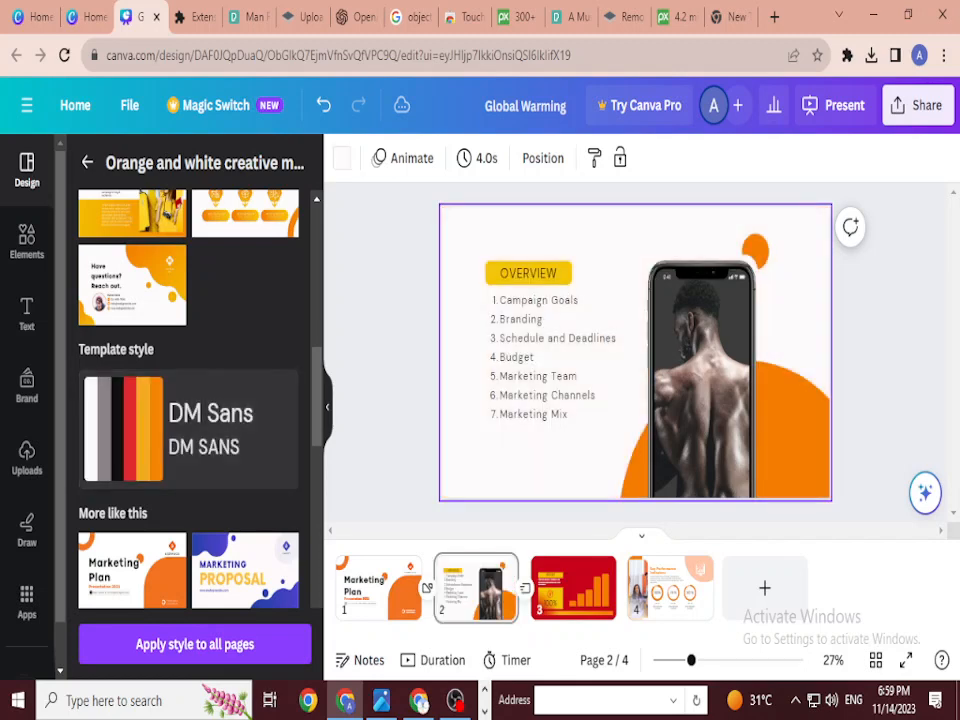
pyautogui.press('Escape')
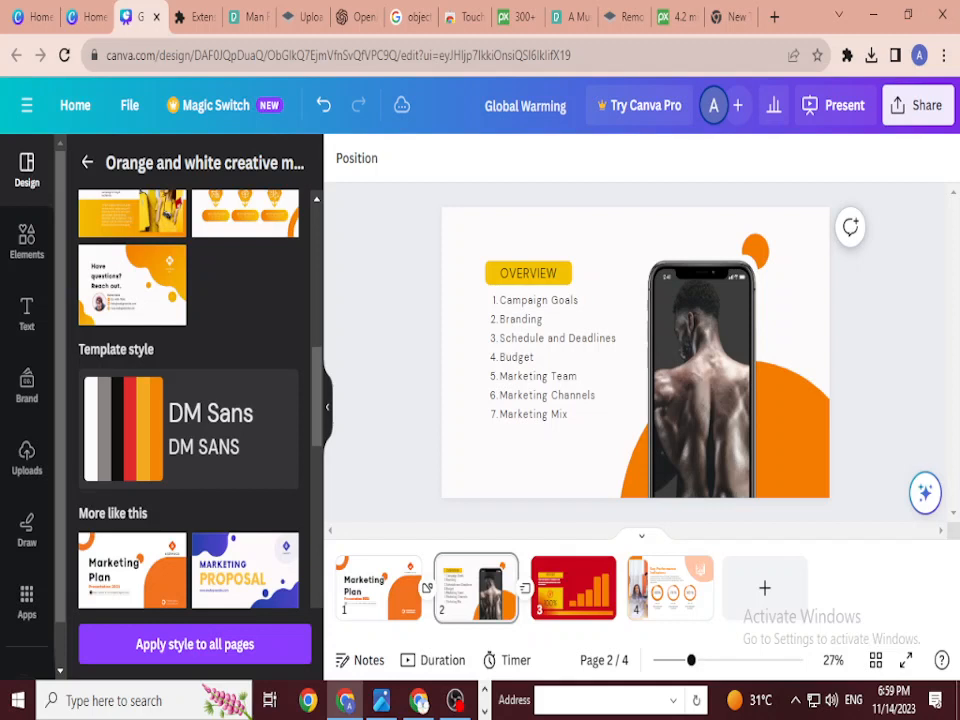
pyautogui.click(424, 587)
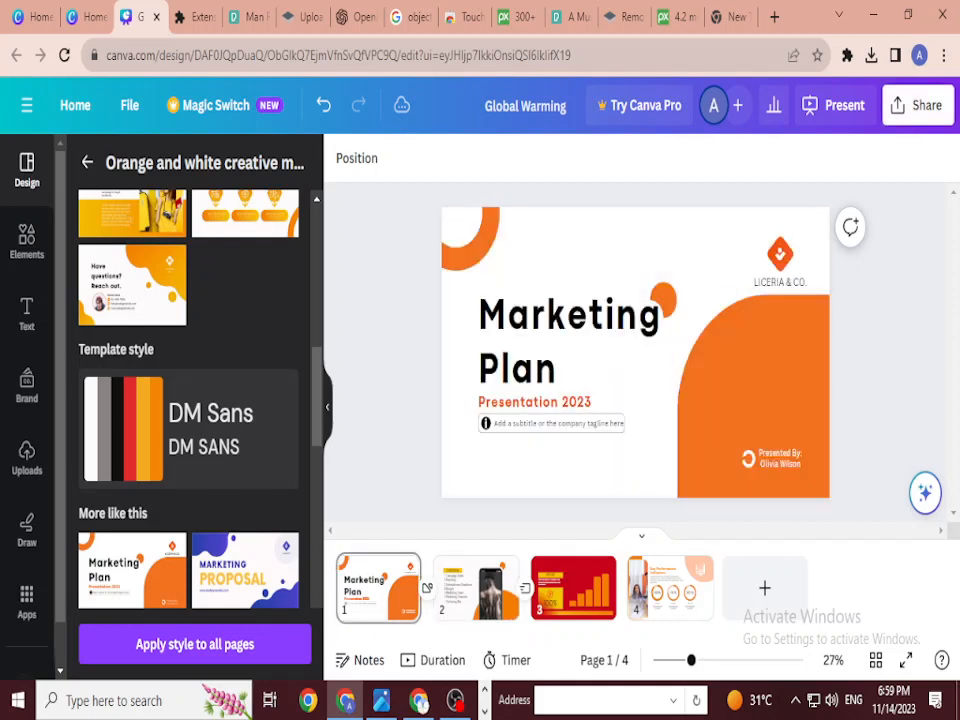
pyautogui.click(917, 105)
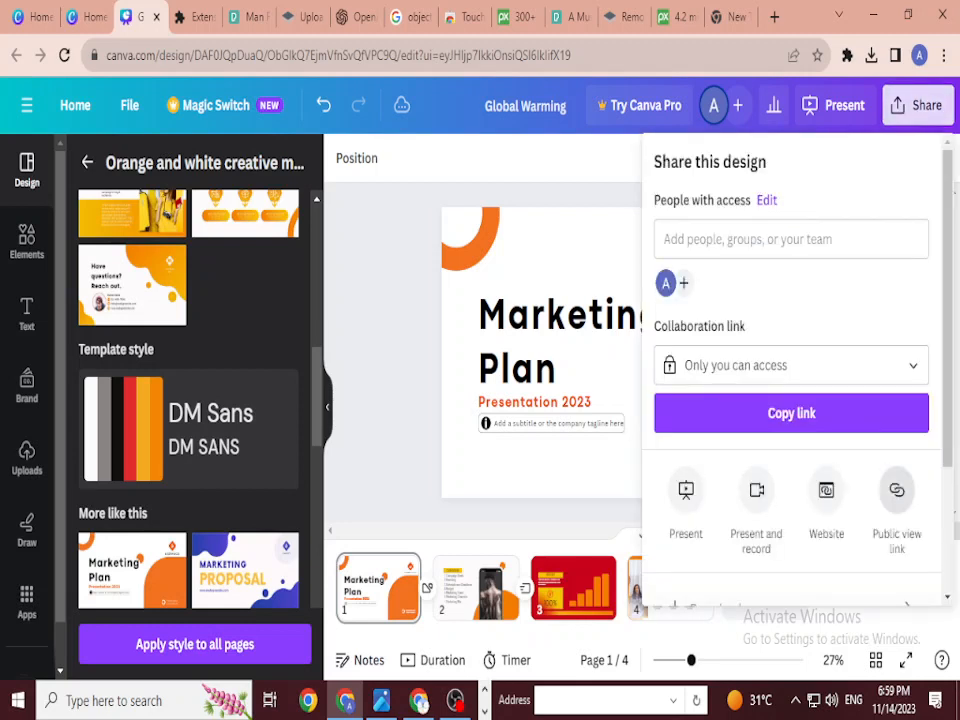
pyautogui.scroll(-2, 791, 400)
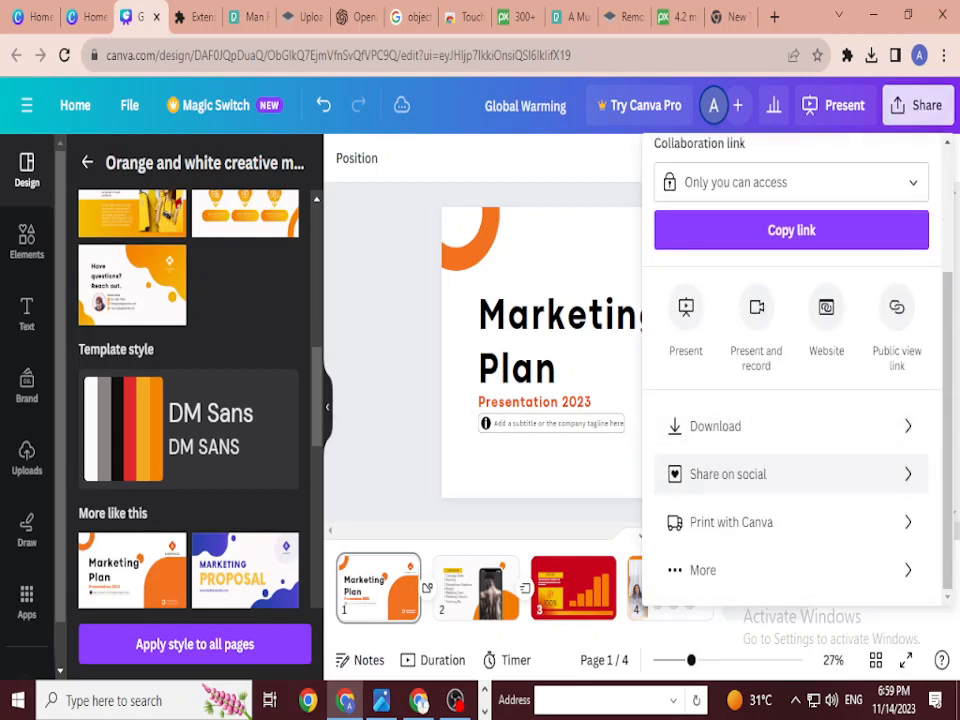
pyautogui.click(715, 426)
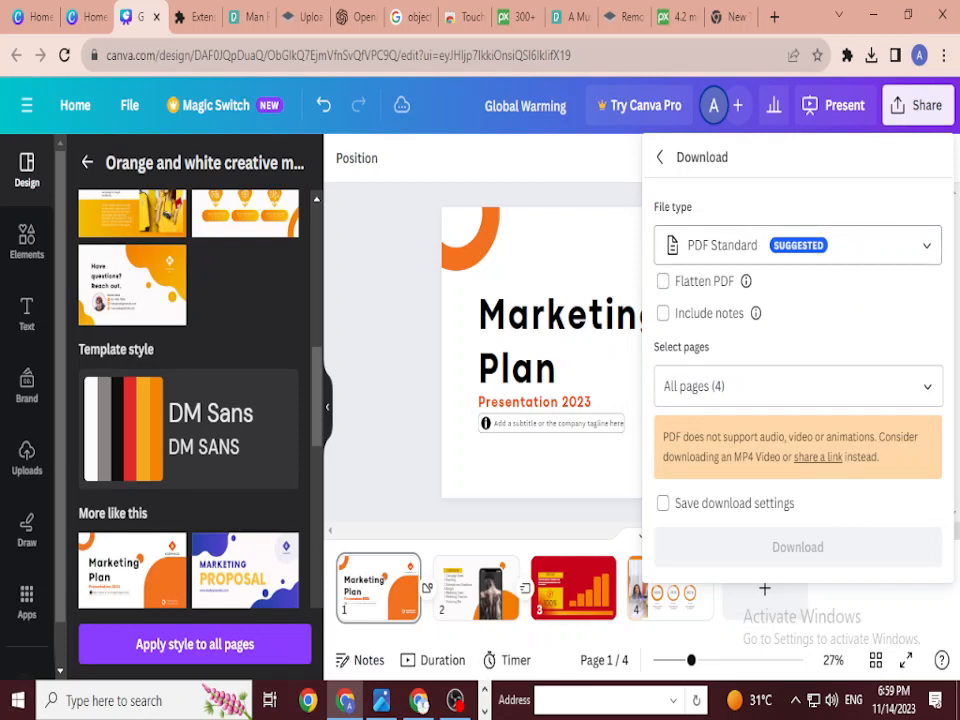
pyautogui.click(797, 245)
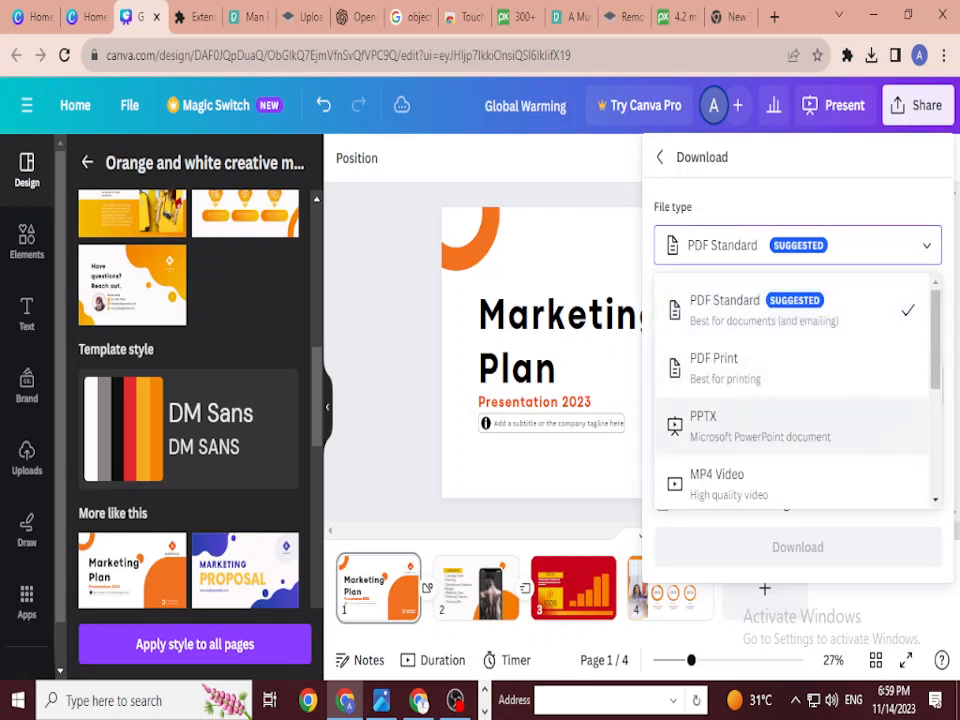
pyautogui.scroll(-1, 791, 454)
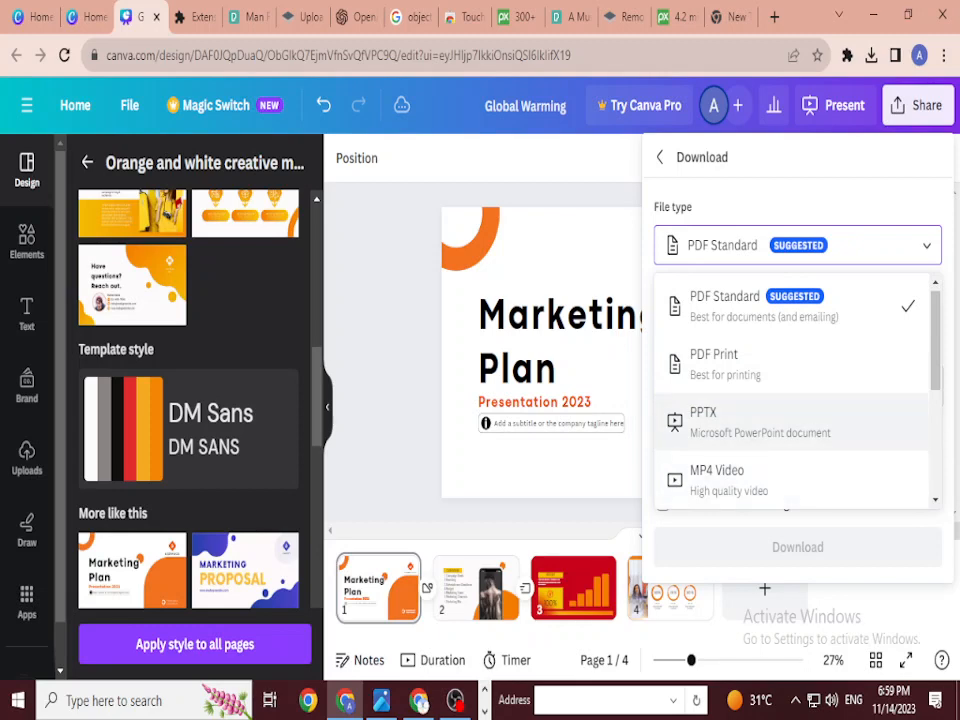
pyautogui.press('Escape')
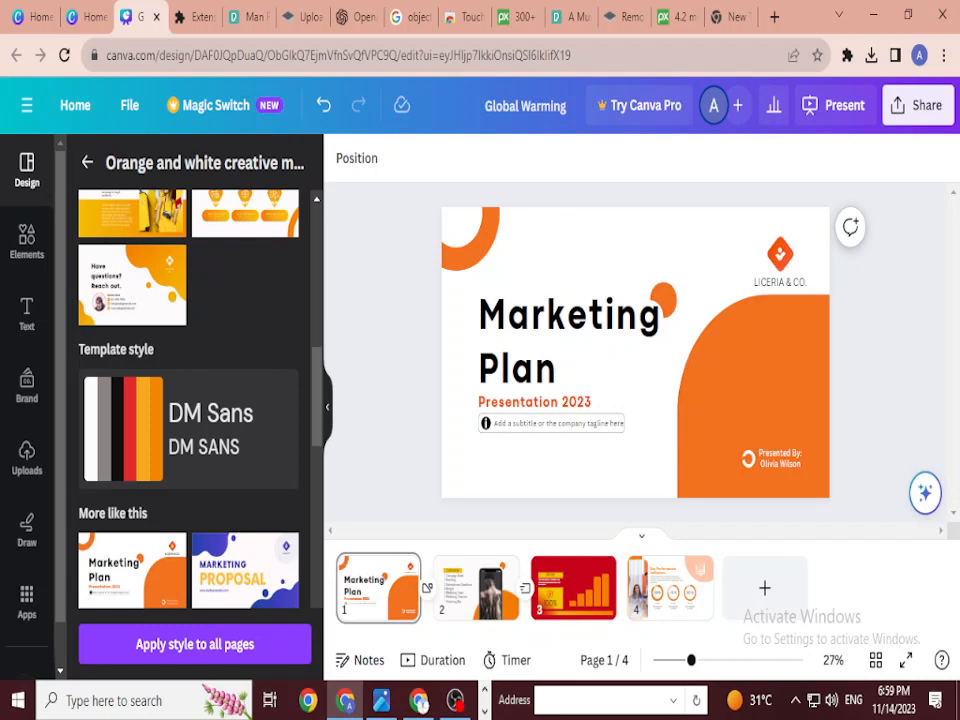
# Step: Exit the four-page marketing deck to the 'What will you design today?' home page
pyautogui.scroll(10, 245, 455)
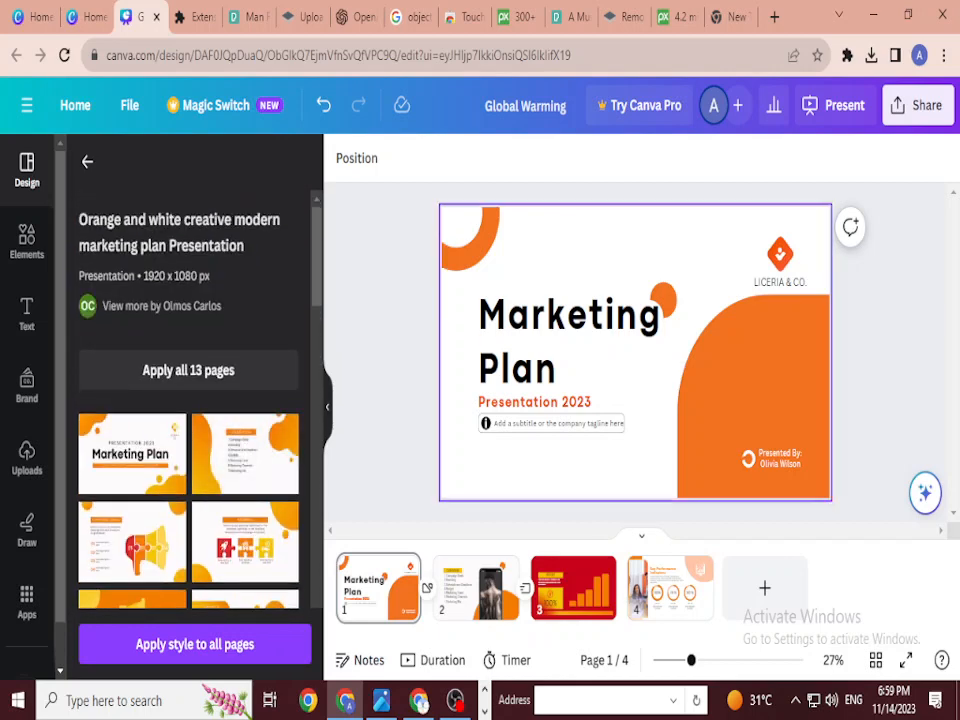
pyautogui.click(72, 104)
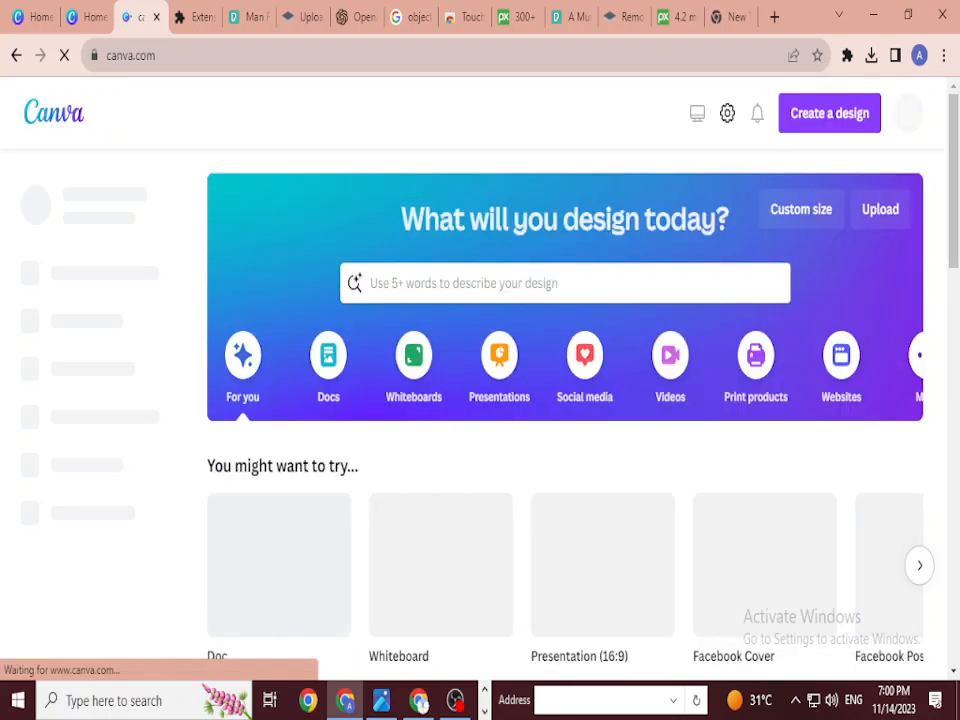
# Step: Search Canva for 'resume' instead of 'cv' and browse the Resume templates results
pyautogui.write('cv')
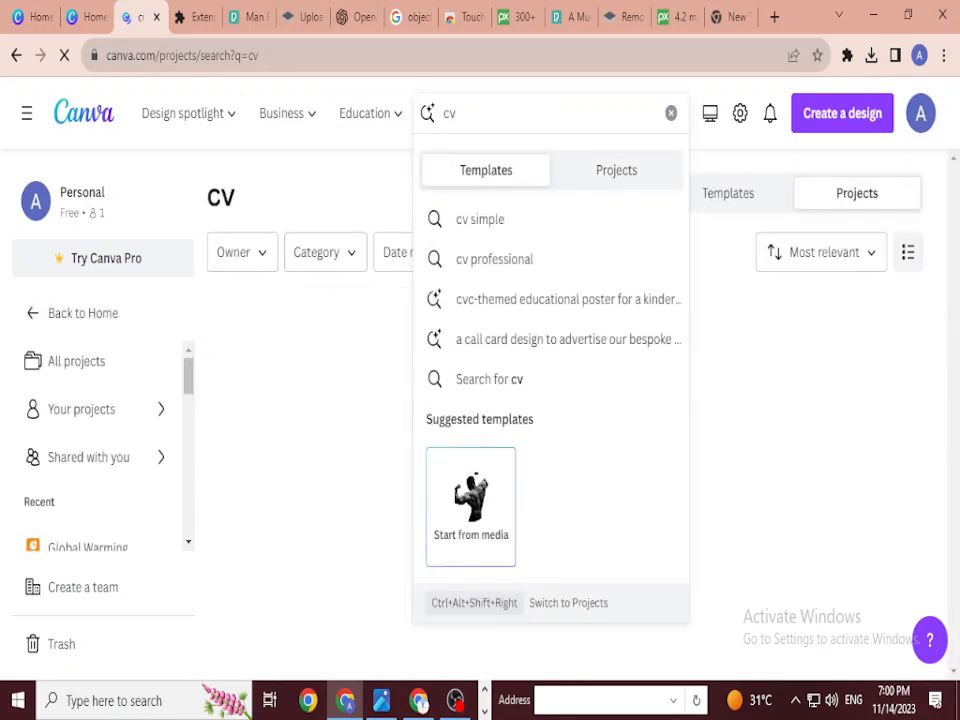
pyautogui.click(598, 113)
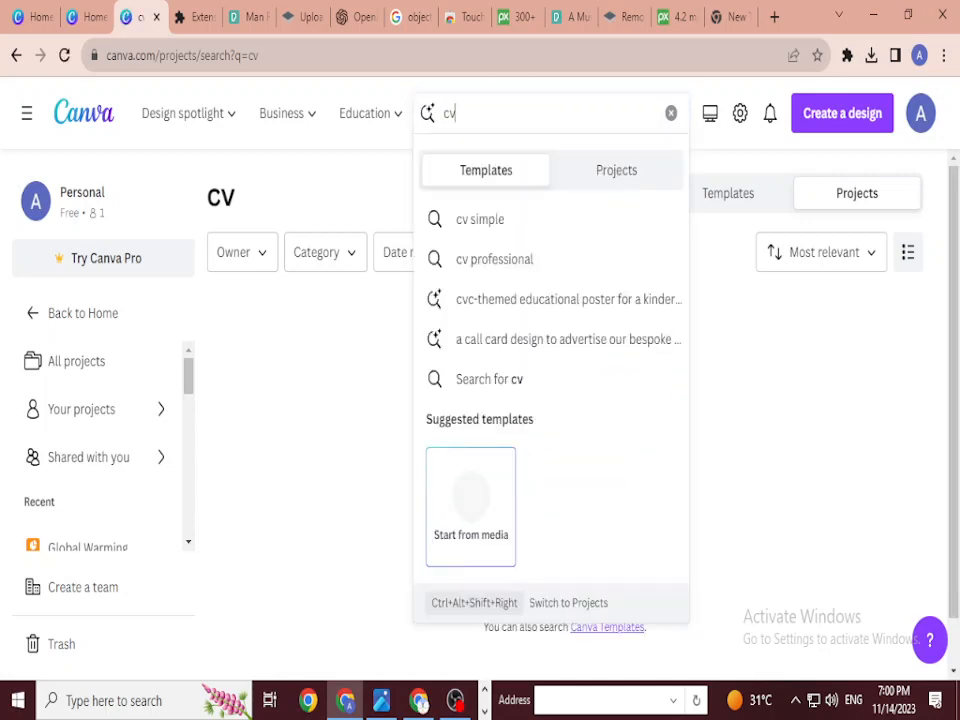
pyautogui.press('BackSpace')
pyautogui.press('BackSpace')
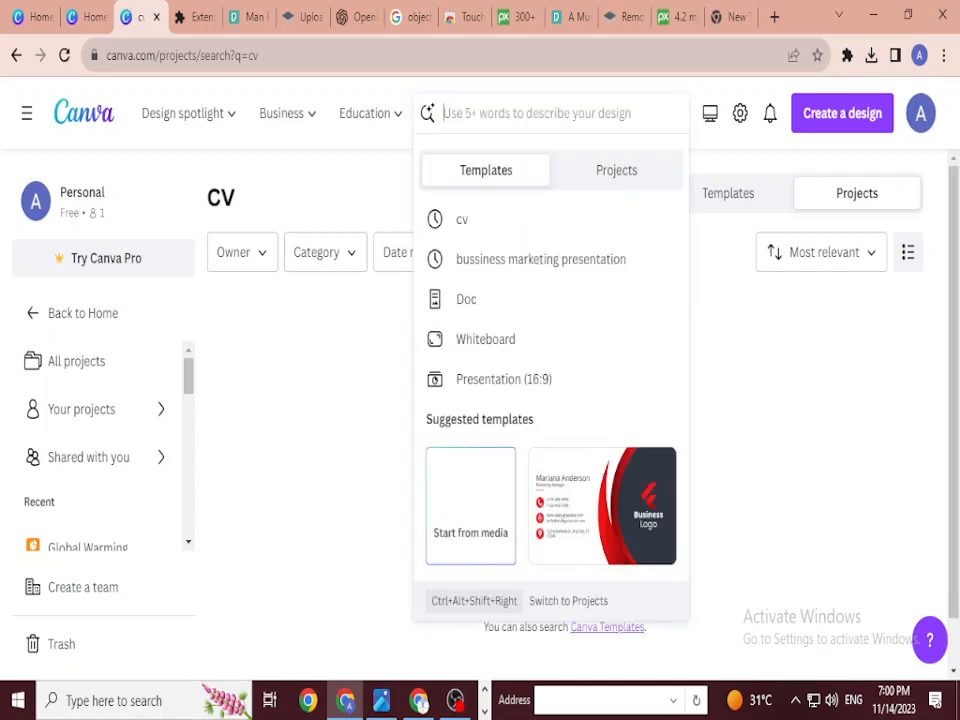
pyautogui.write('resume')
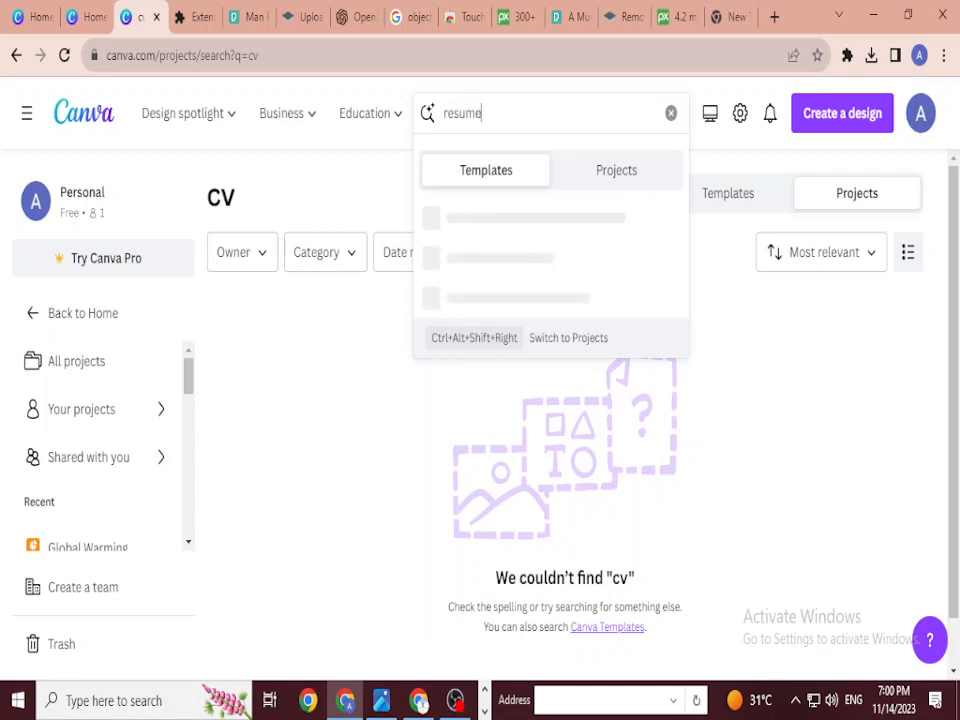
pyautogui.press('Return')
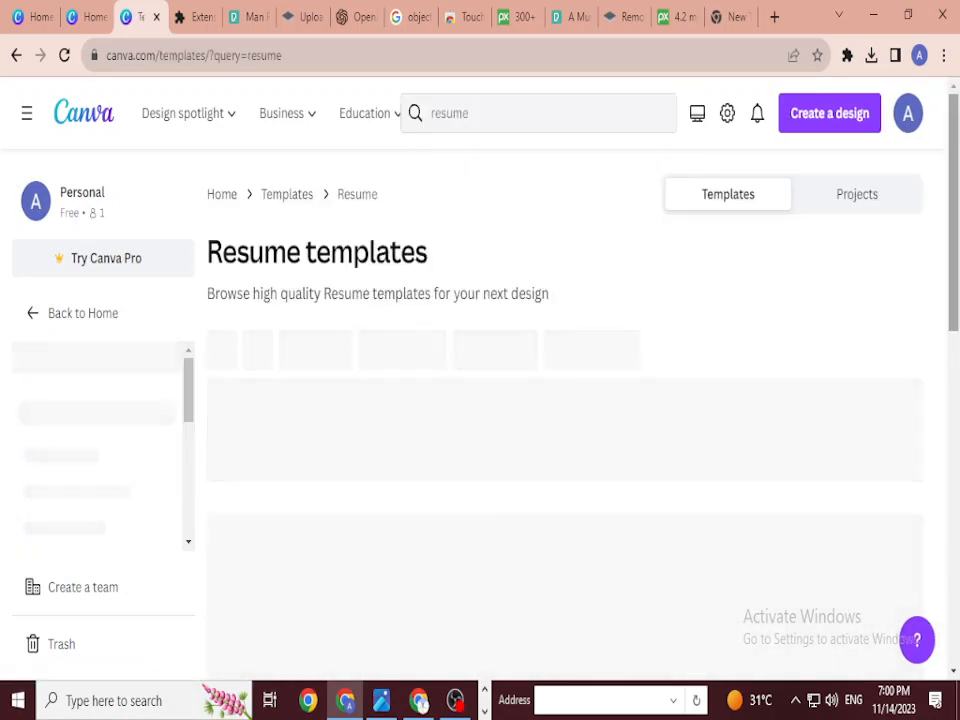
pyautogui.scroll(-2, 566, 495)
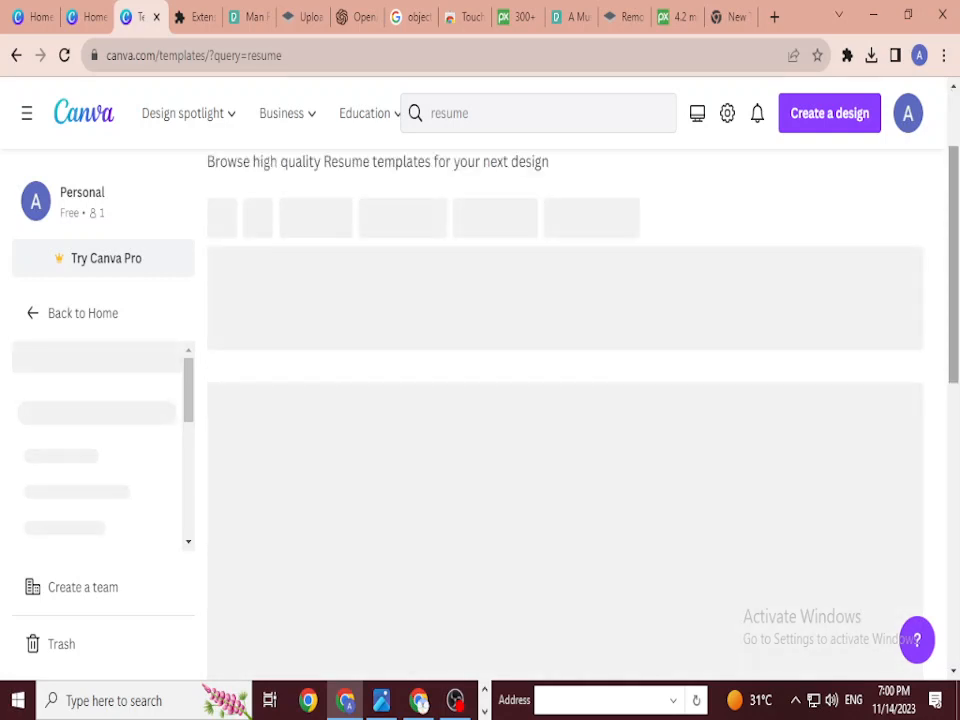
pyautogui.scroll(-1, 566, 450)
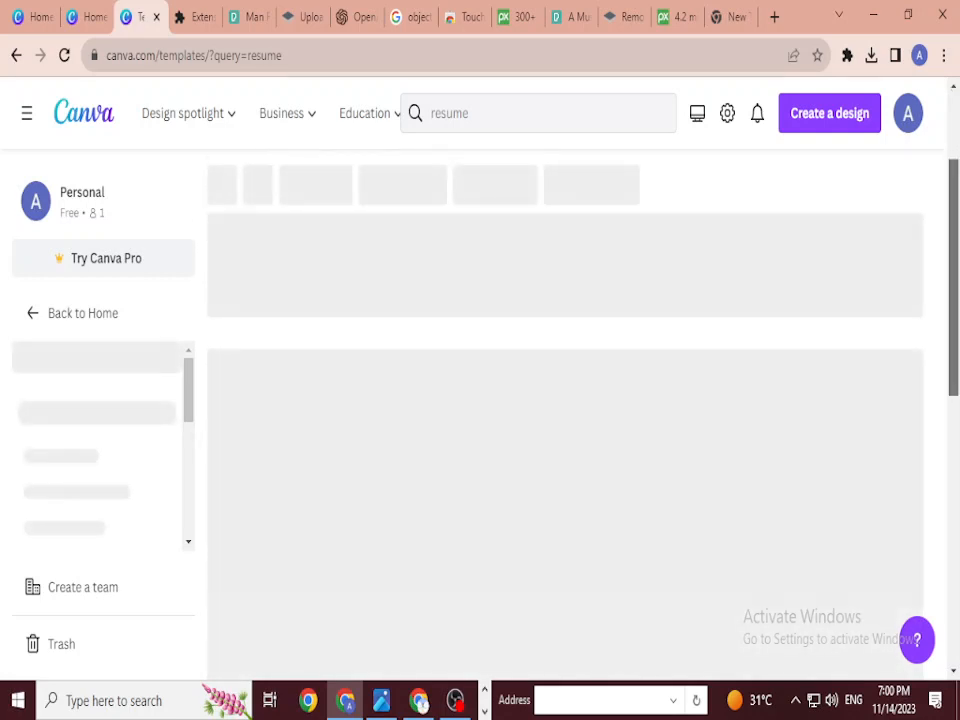
pyautogui.scroll(2, 566, 450)
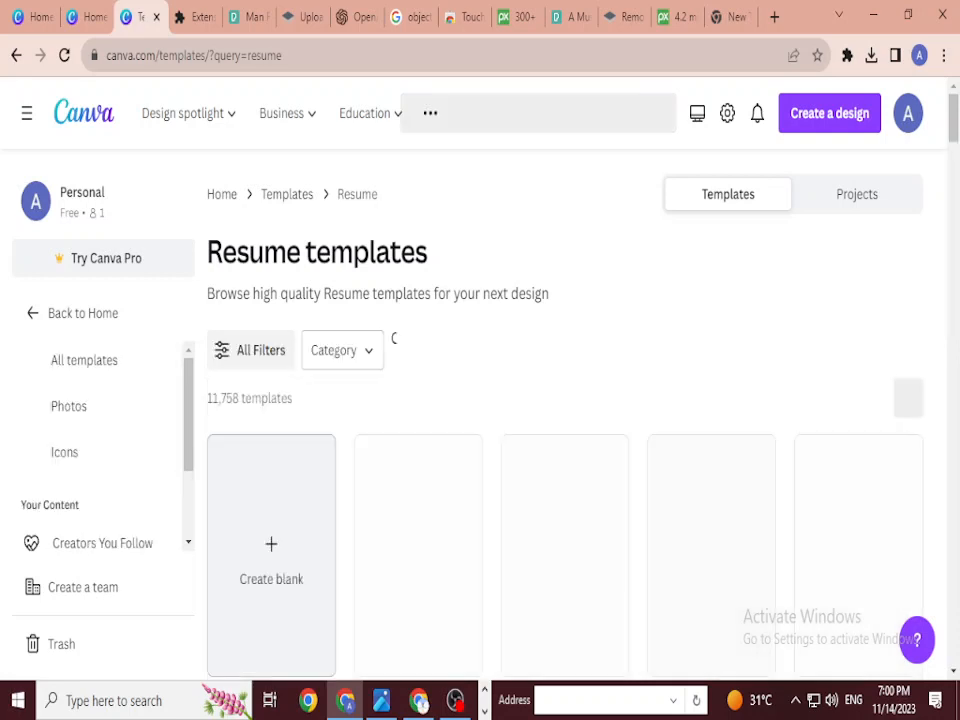
pyautogui.click(730, 17)
pyautogui.click(847, 55)
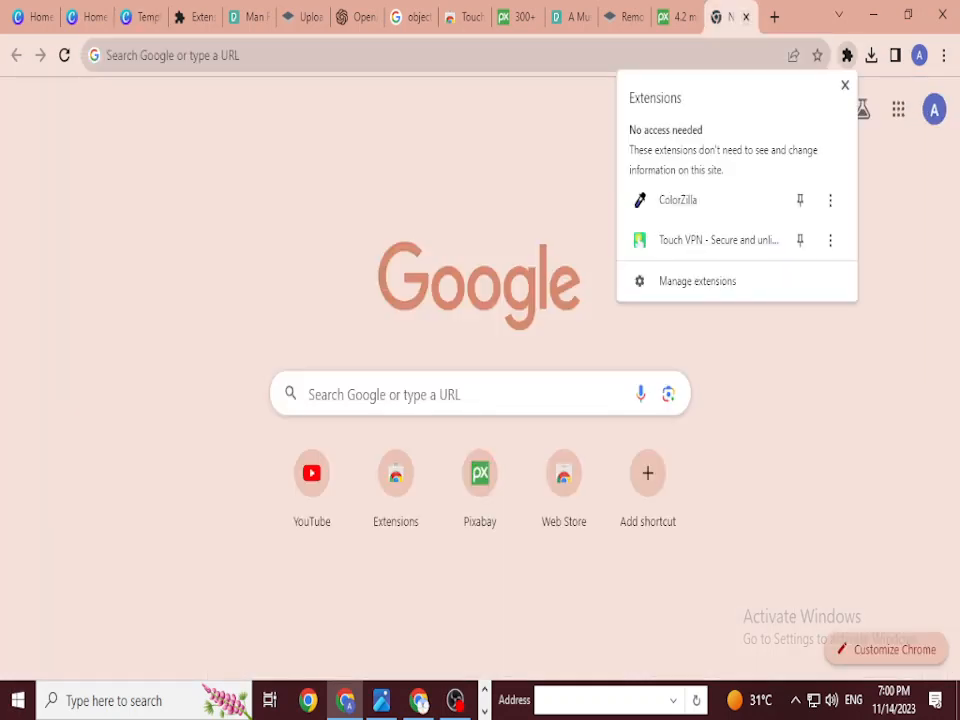
pyautogui.click(718, 240)
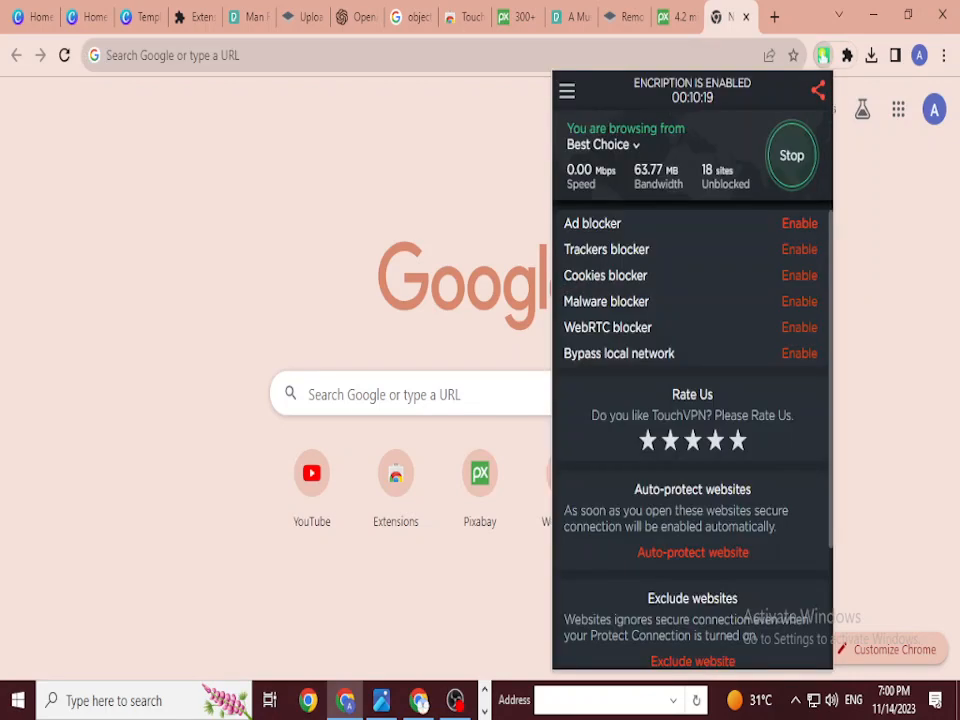
pyautogui.press('Escape')
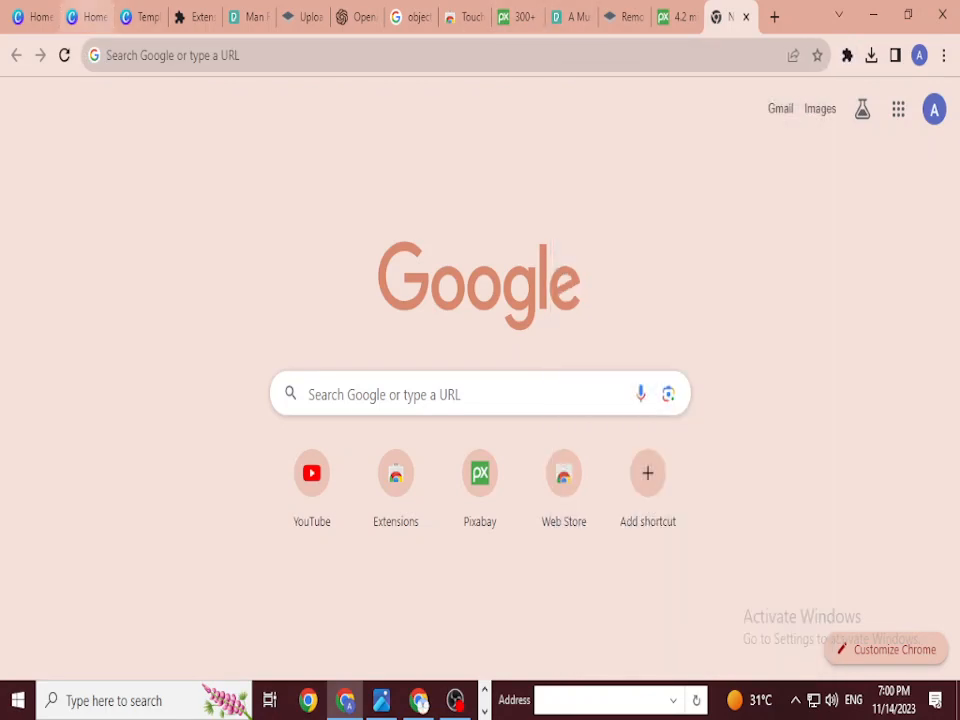
pyautogui.click(87, 17)
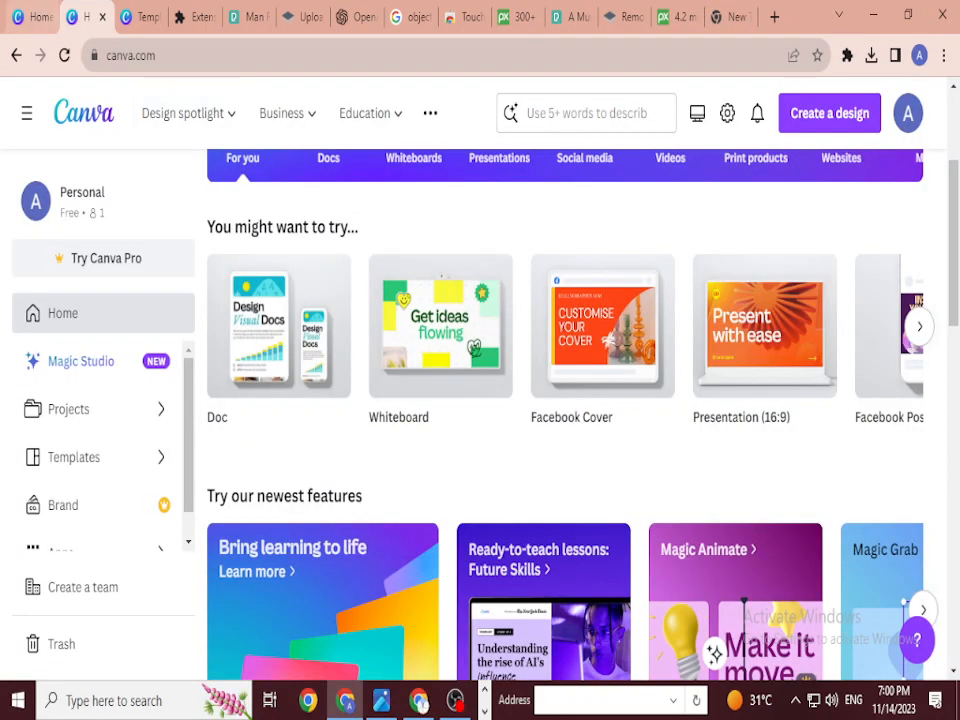
pyautogui.scroll(-2, 564, 414)
pyautogui.click(30, 17)
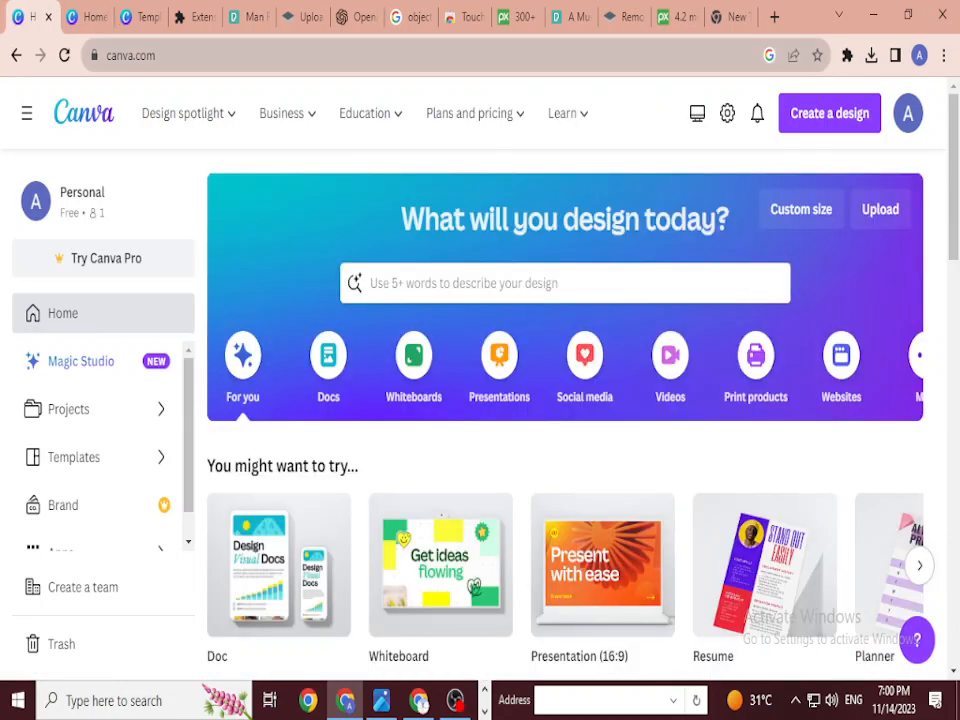
pyautogui.click(140, 17)
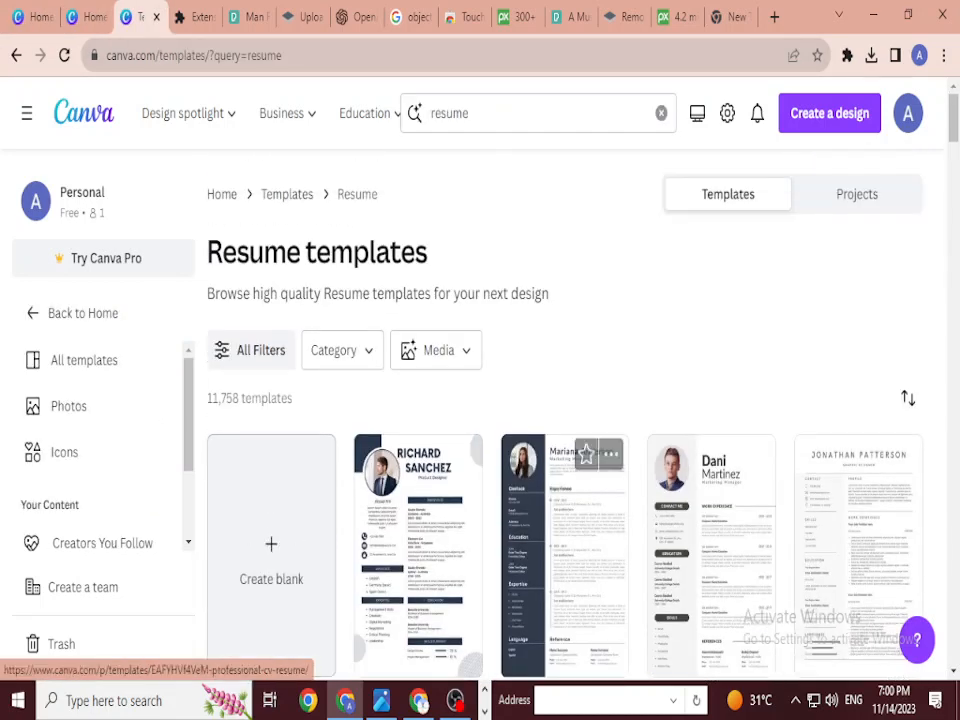
# Step: Browse the resume results and preview the 21 × 29.7 cm 'blue professional modern CV resume' template
pyautogui.scroll(-3, 564, 450)
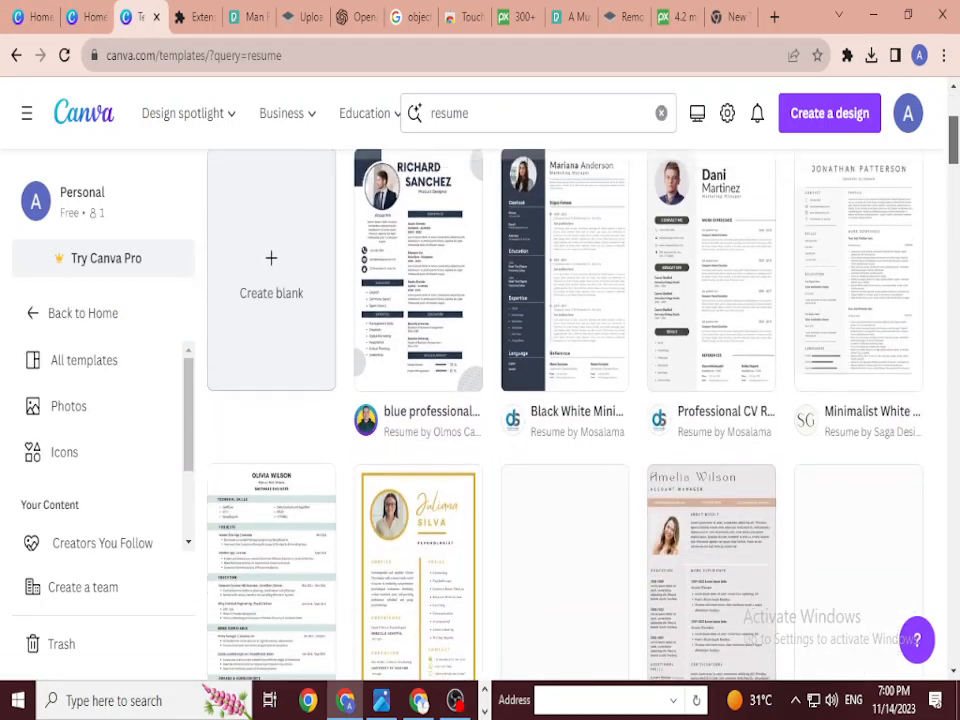
pyautogui.scroll(-1, 564, 414)
pyautogui.scroll(4, 564, 414)
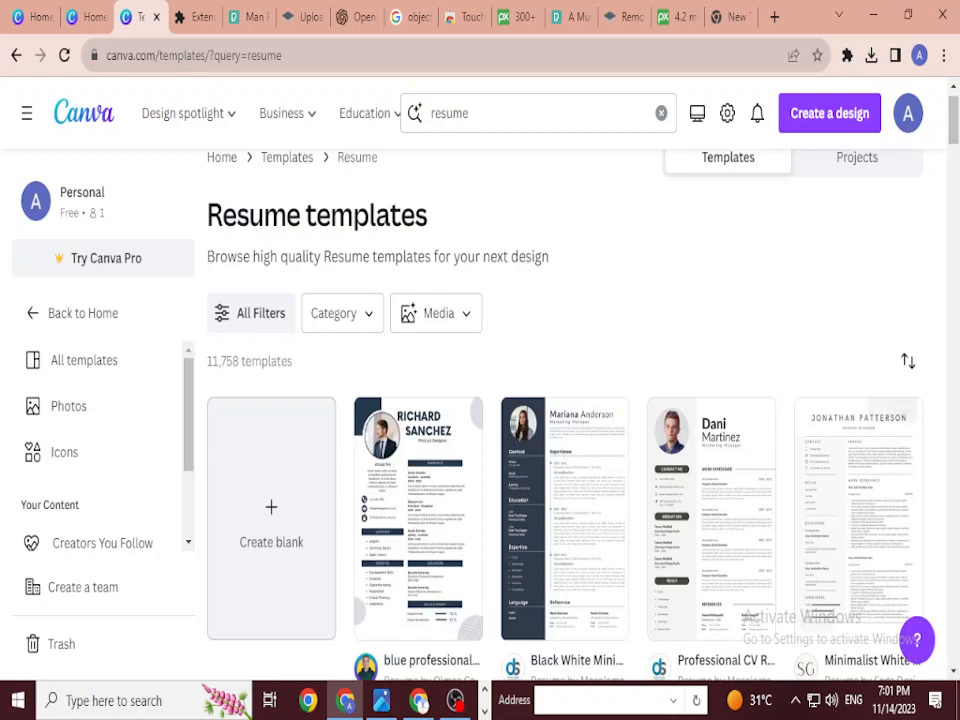
pyautogui.scroll(-1, 565, 420)
pyautogui.scroll(-5, 565, 420)
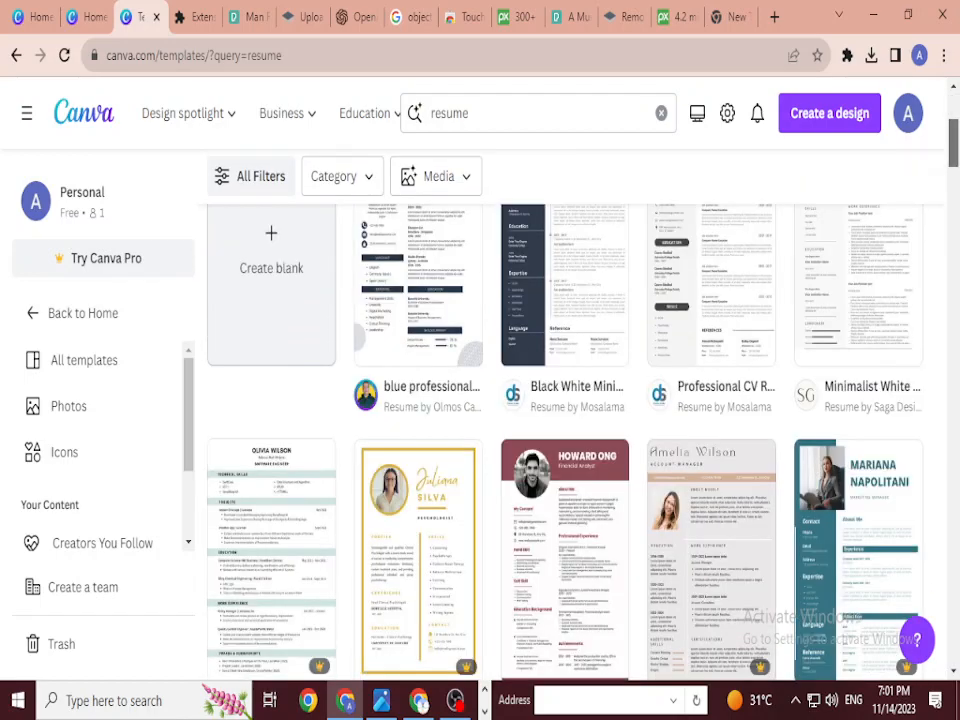
pyautogui.scroll(-4, 565, 420)
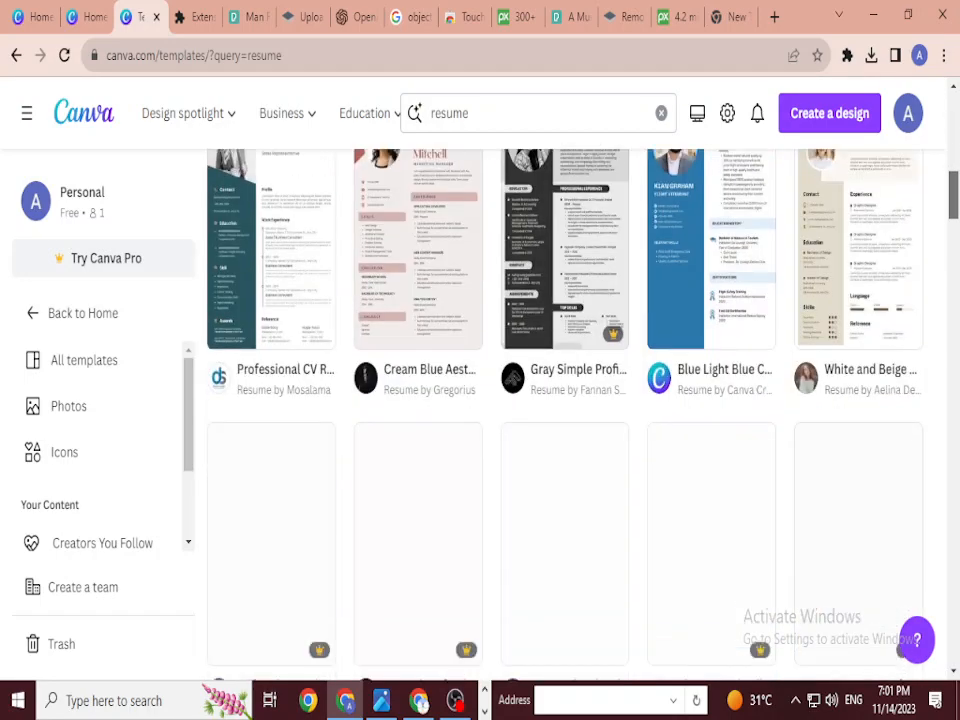
pyautogui.scroll(6, 565, 420)
pyautogui.scroll(3, 565, 420)
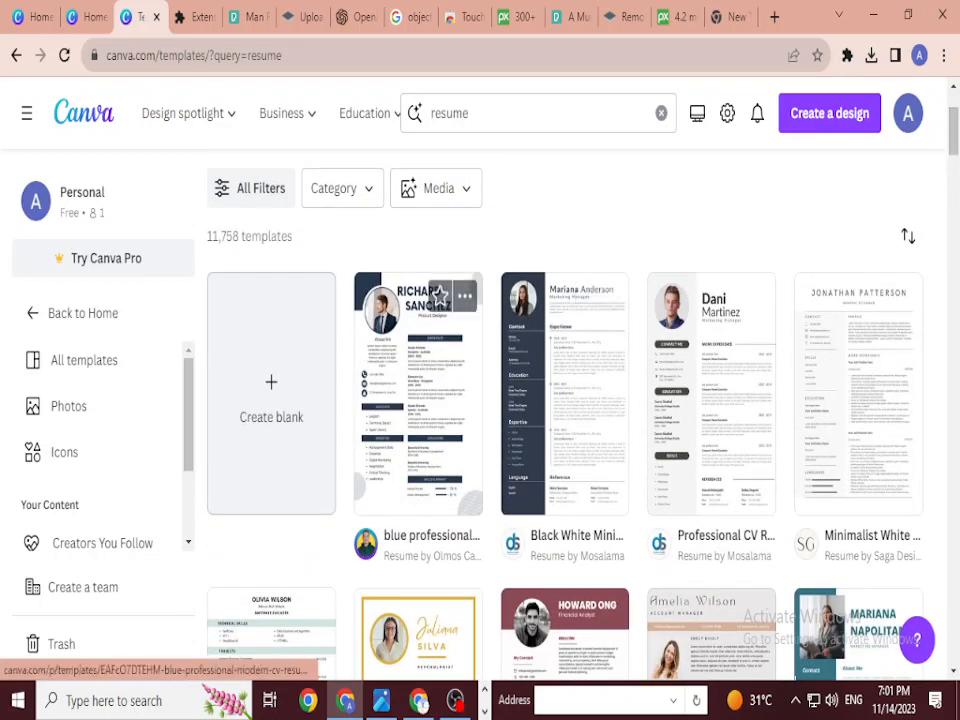
pyautogui.click(418, 400)
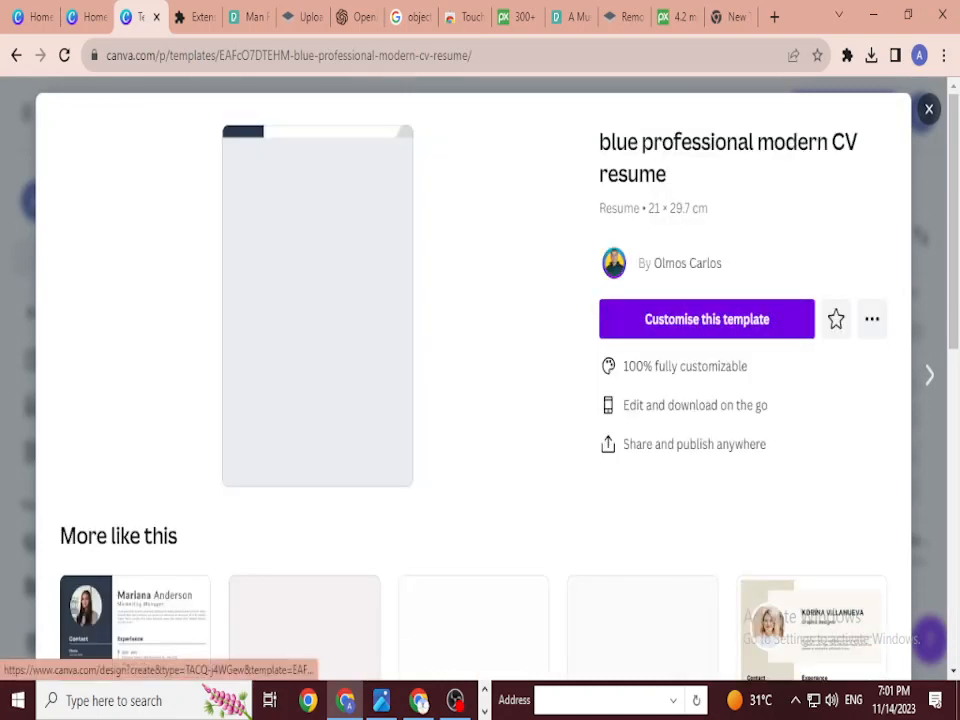
# Step: Start a new design from the blue professional modern CV template
pyautogui.click(705, 317)
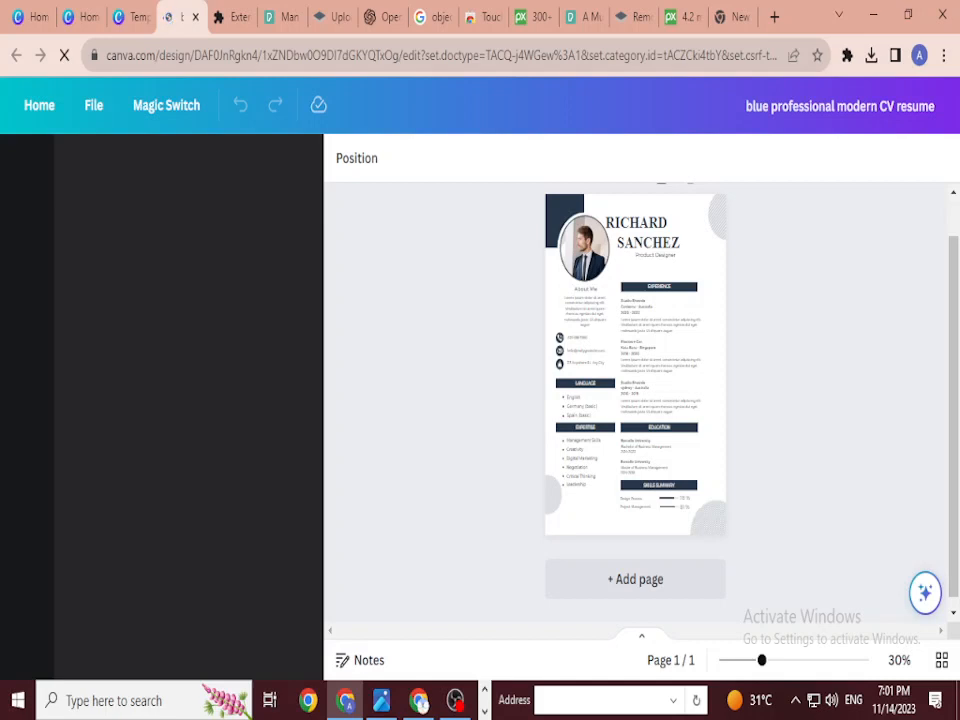
pyautogui.scroll(3, 635, 374)
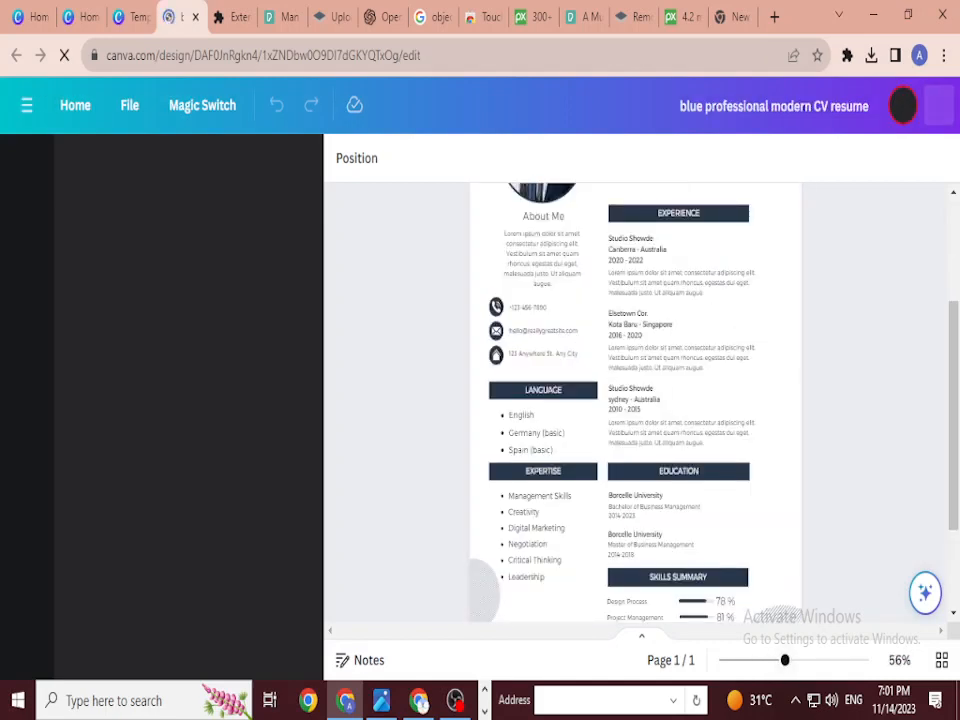
pyautogui.scroll(3, 635, 400)
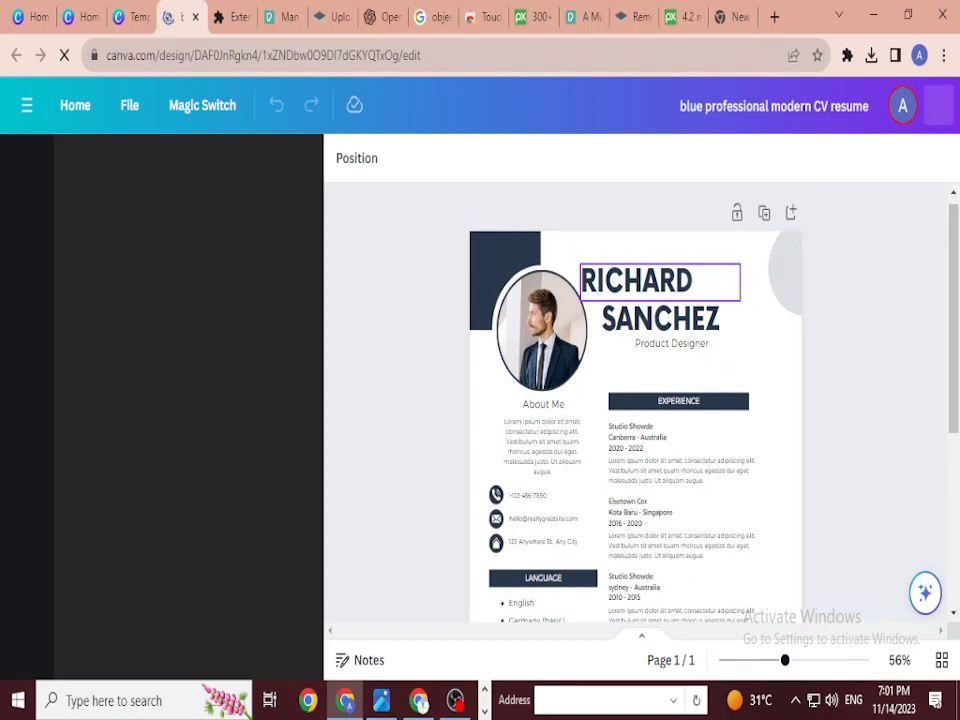
pyautogui.doubleClick(636, 281)
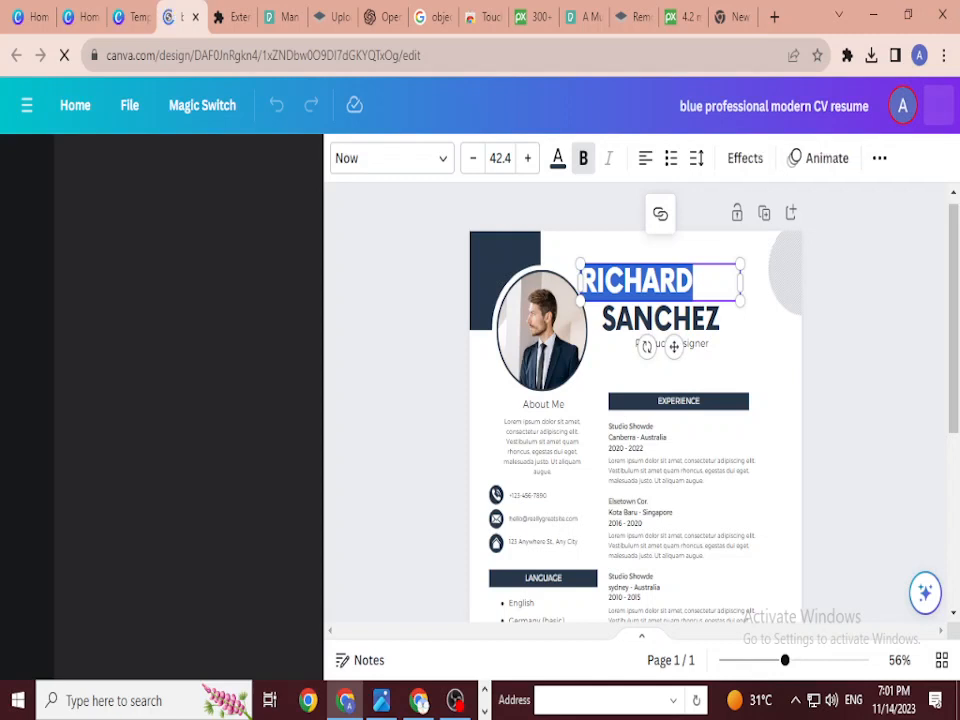
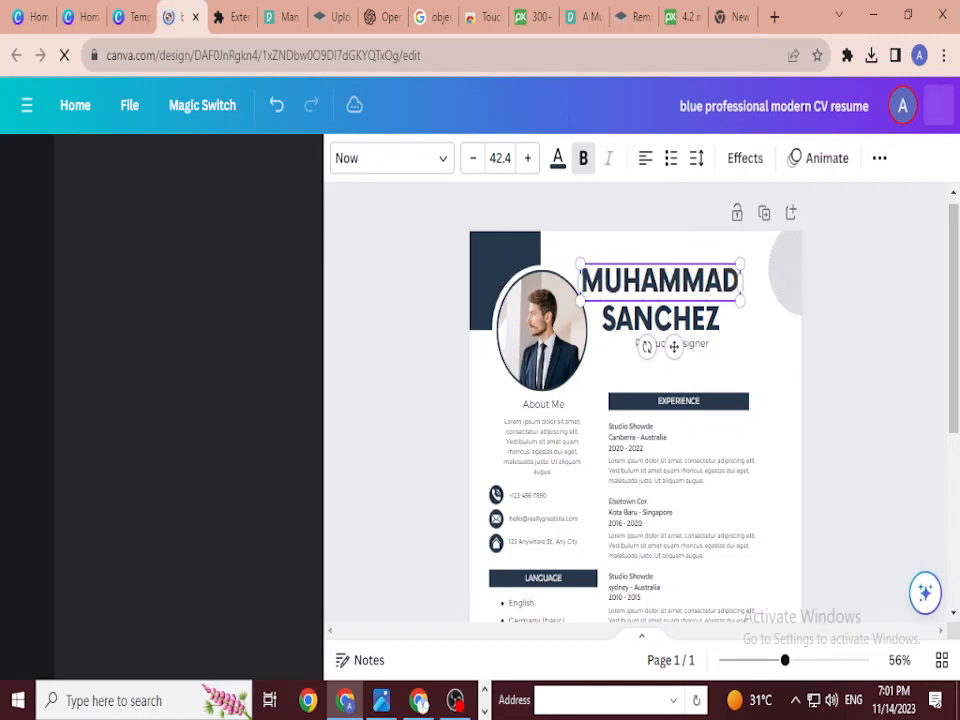
pyautogui.doubleClick(660, 318)
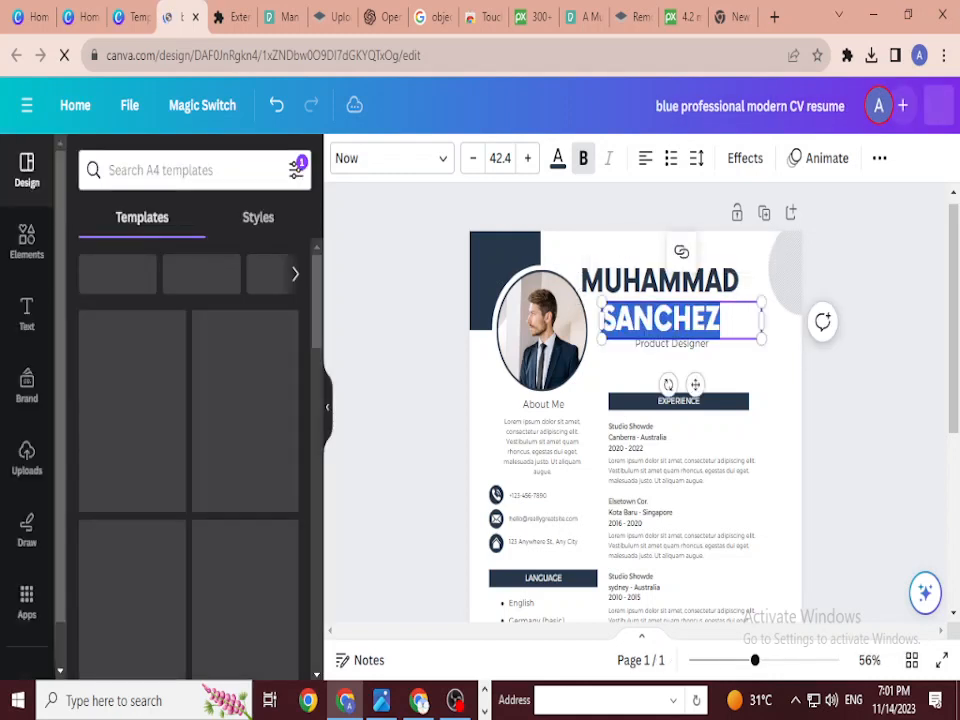
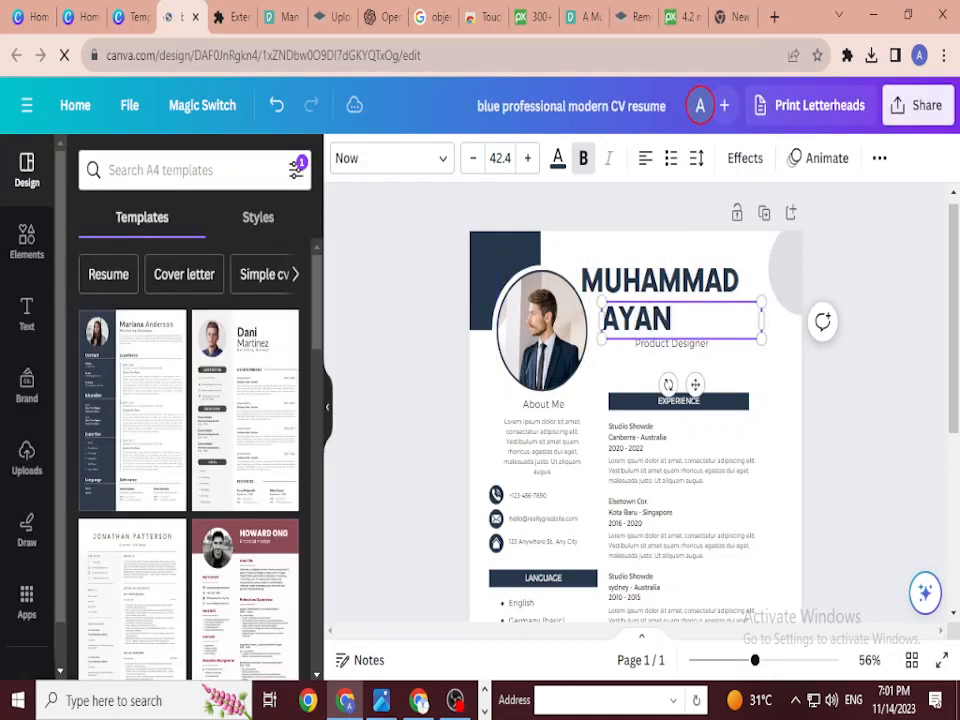
pyautogui.press('Escape')
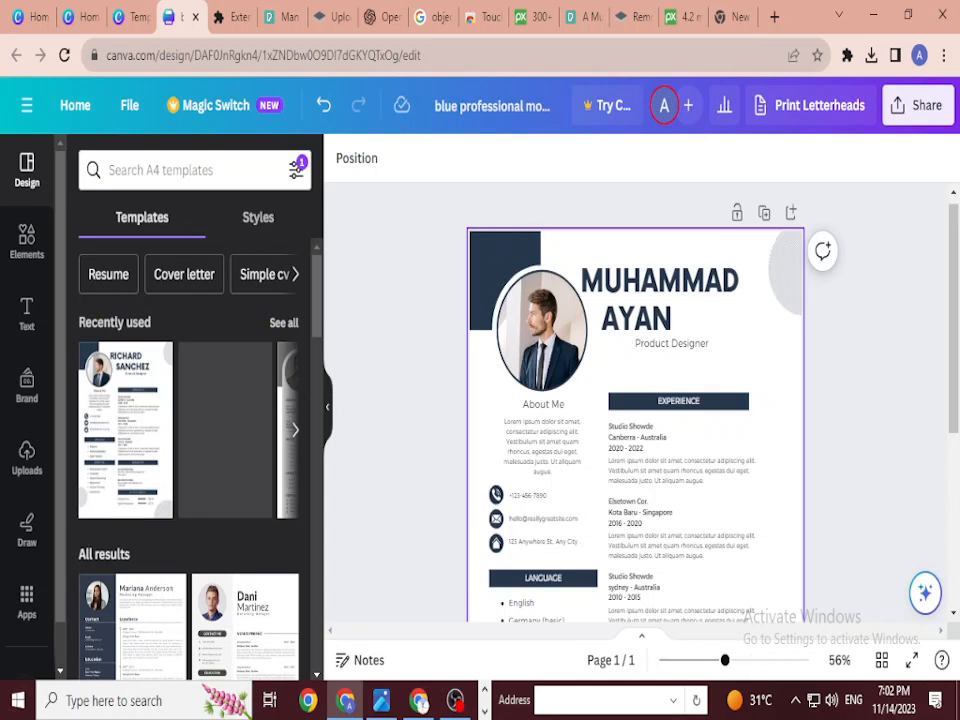
# Step: Replace the 'Product Designer' job title under the name with 'Digital Marketer'
pyautogui.click(650, 322)
pyautogui.click(671, 343)
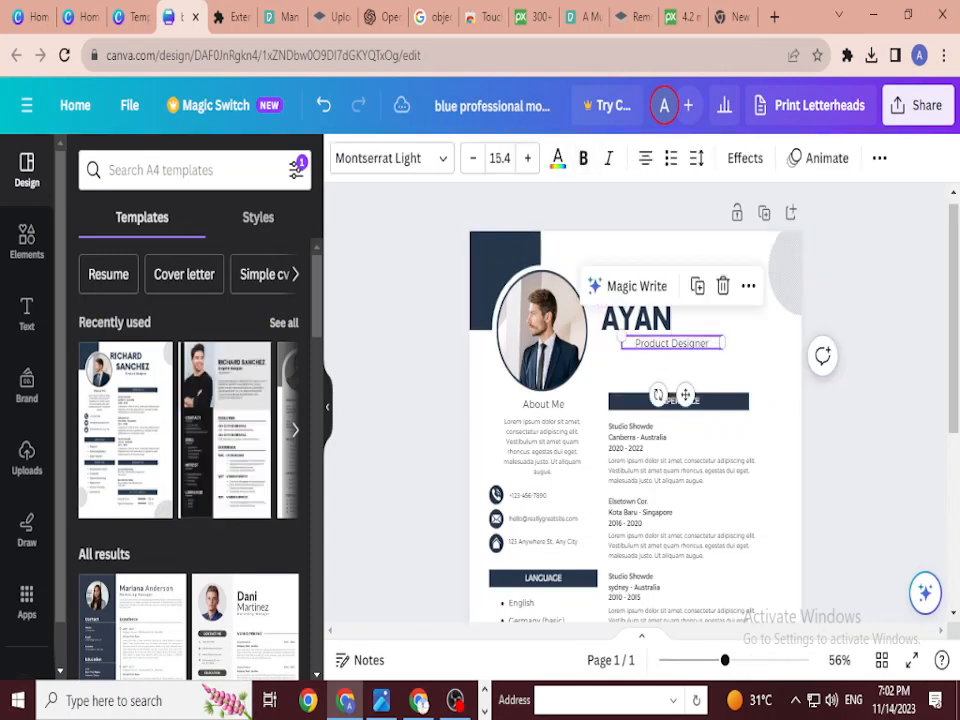
pyautogui.doubleClick(671, 343)
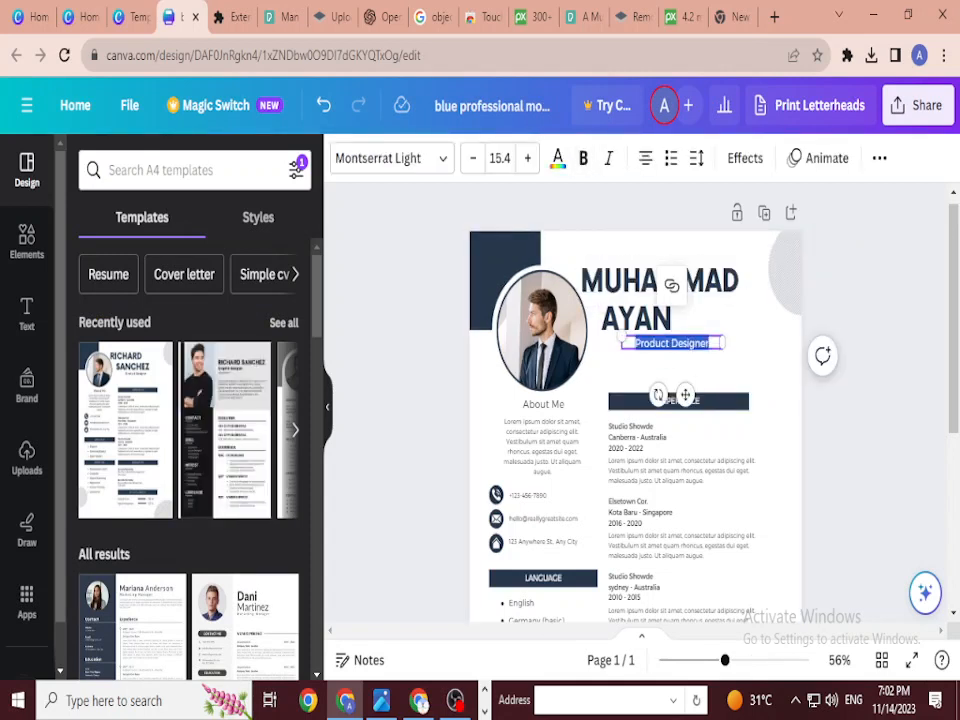
pyautogui.write('D')
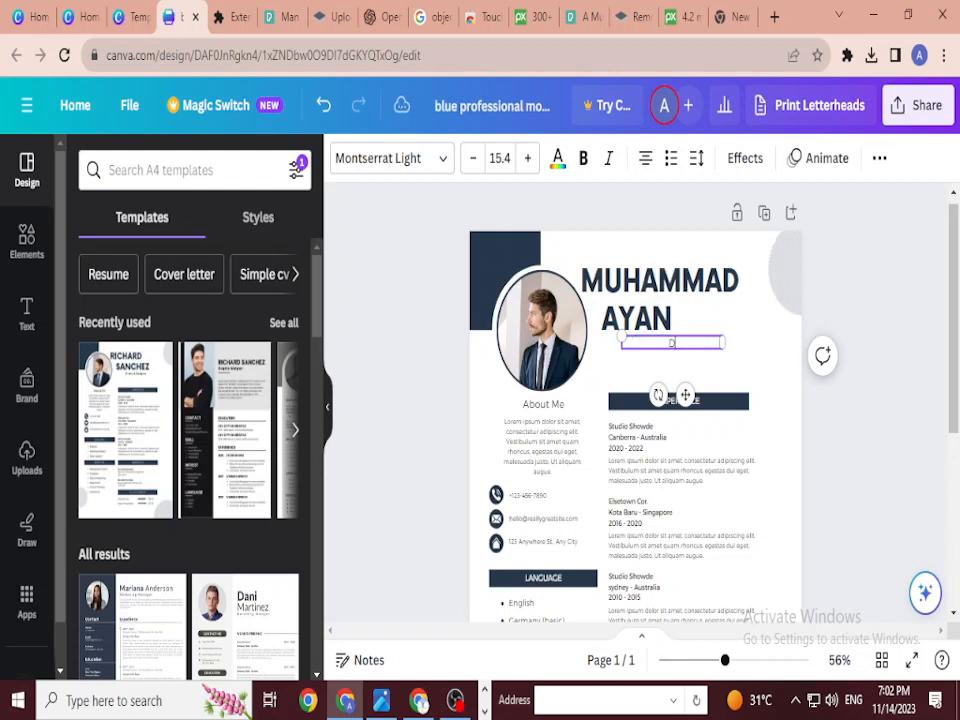
pyautogui.write('igital Marketer')
pyautogui.press('Escape')
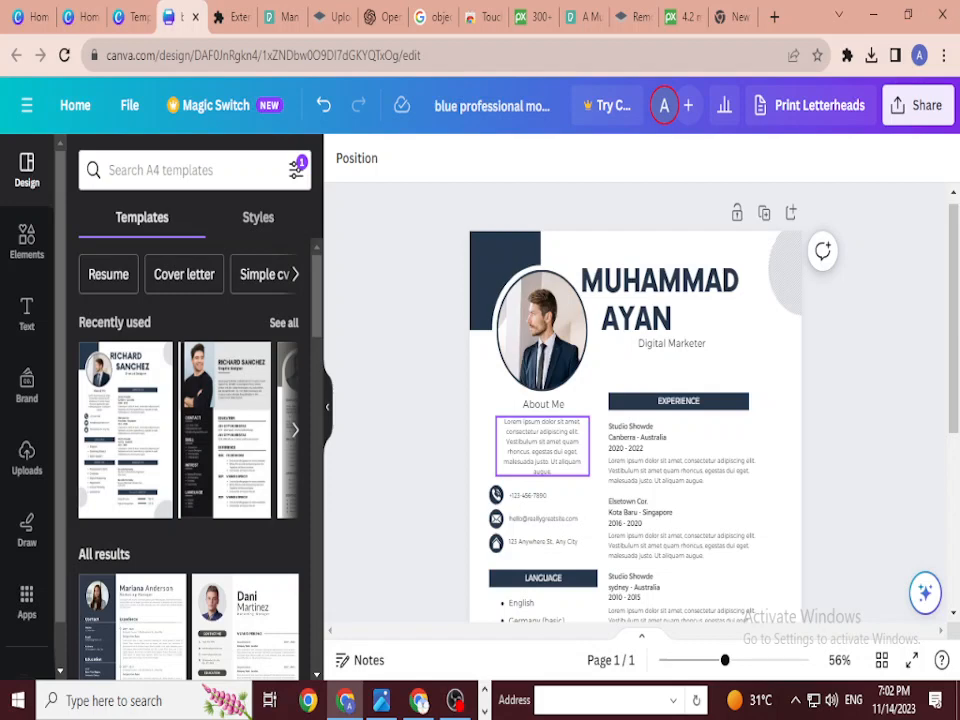
# Step: Google 'objective of digital marketer in resume' and select the featured example paragraph
pyautogui.click(732, 16)
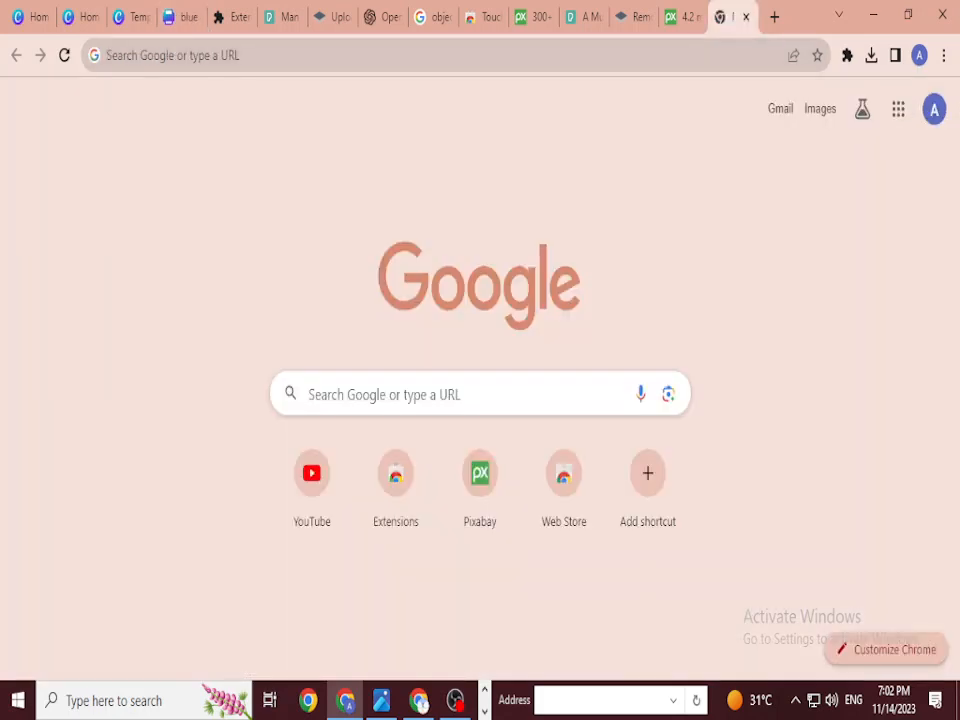
pyautogui.click(114, 55)
pyautogui.write('objec')
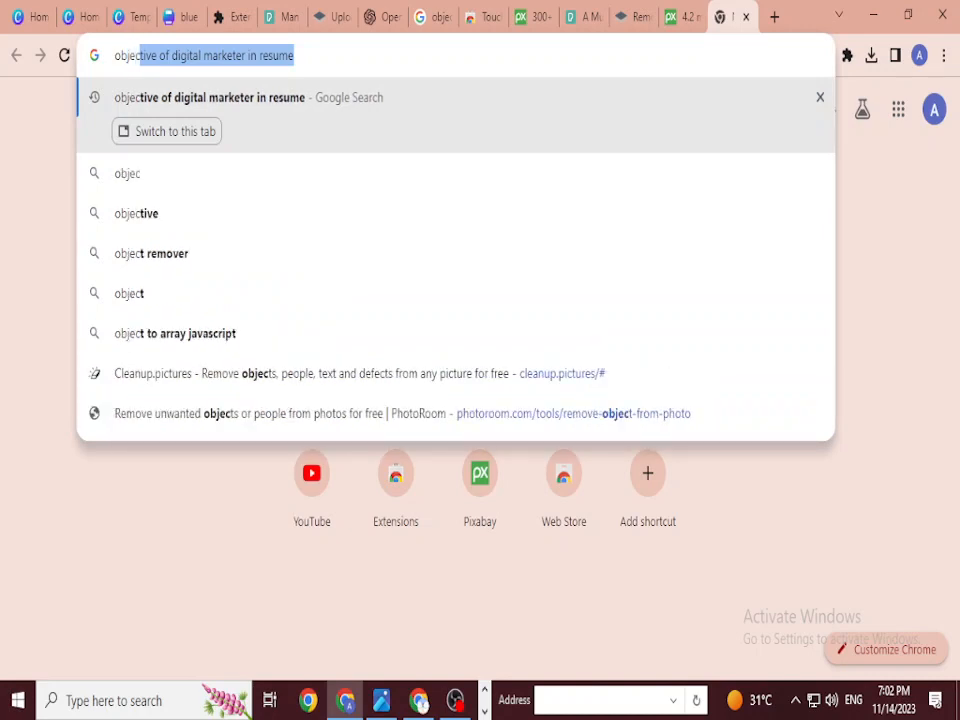
pyautogui.press('Right')
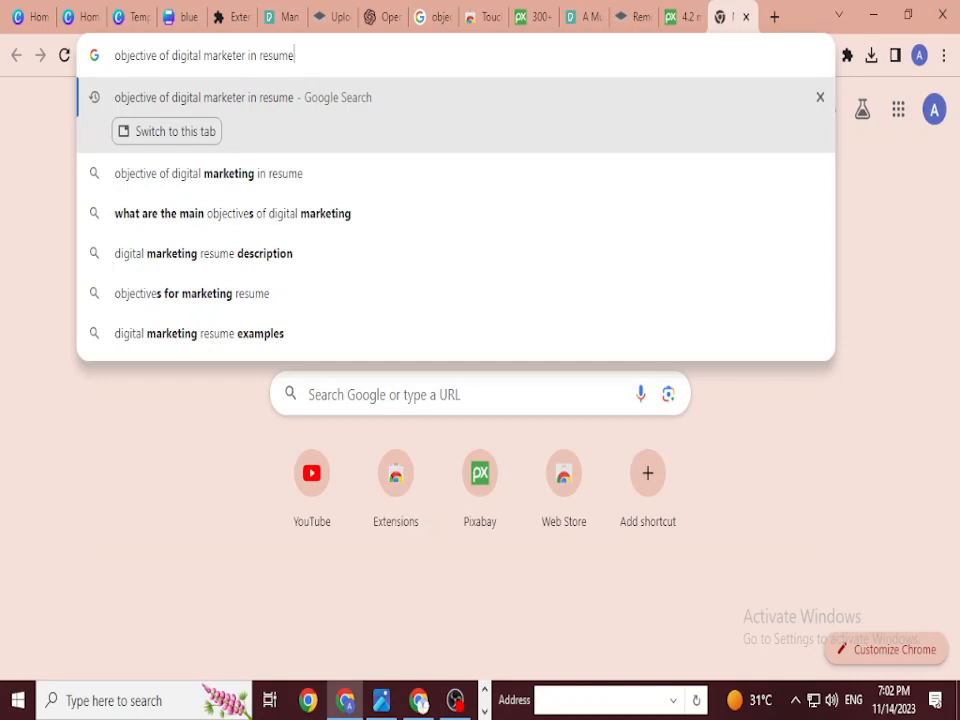
pyautogui.press('Return')
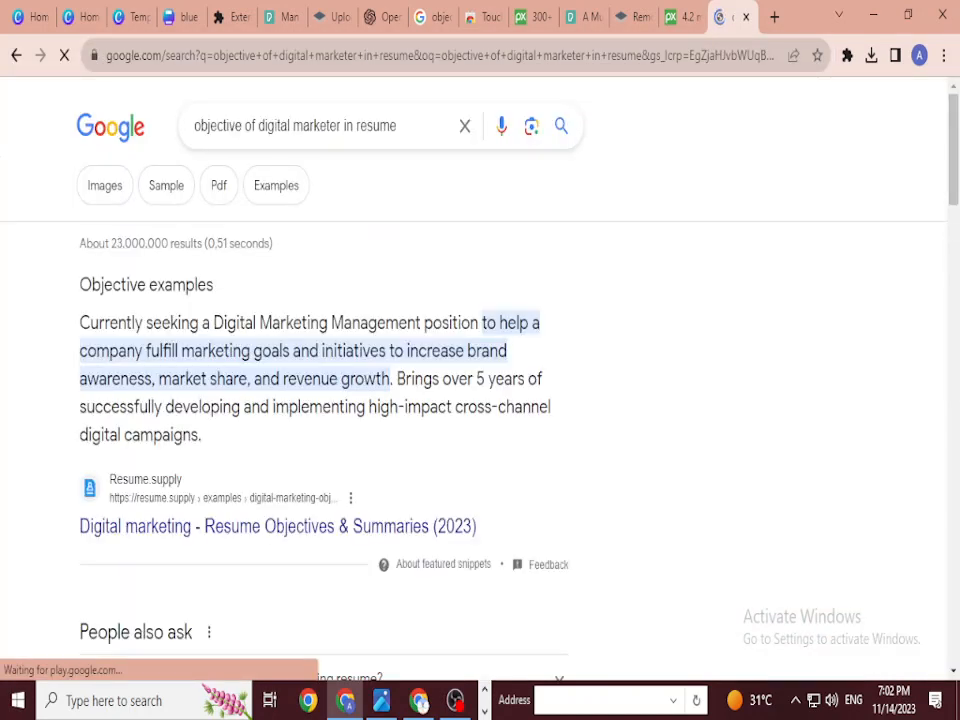
pyautogui.moveTo(80, 322); pyautogui.dragTo(202, 435)
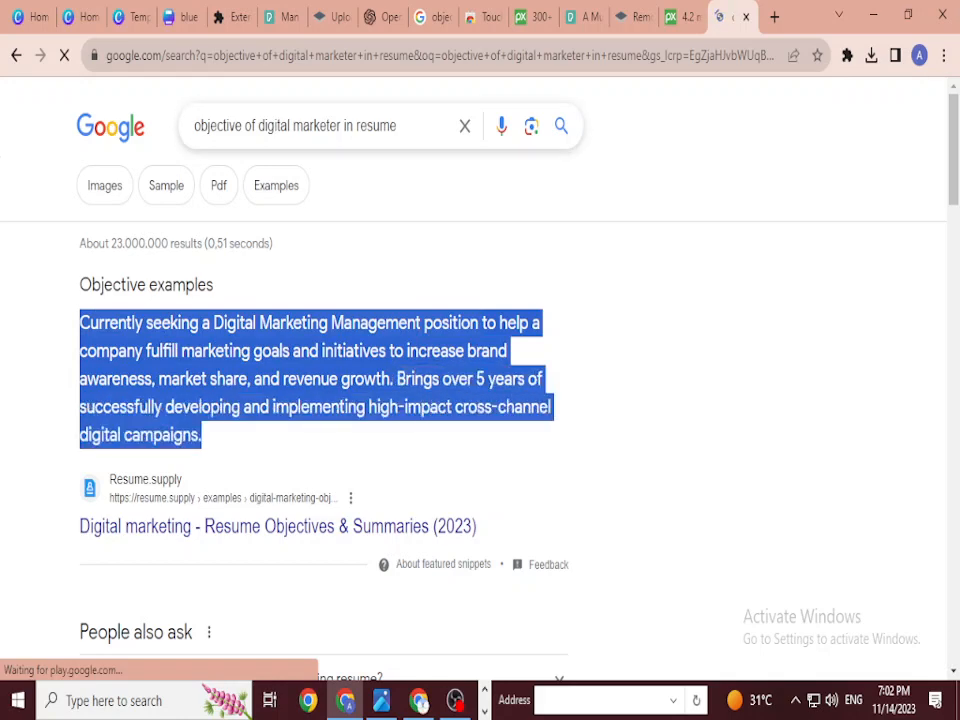
pyautogui.click(28, 17)
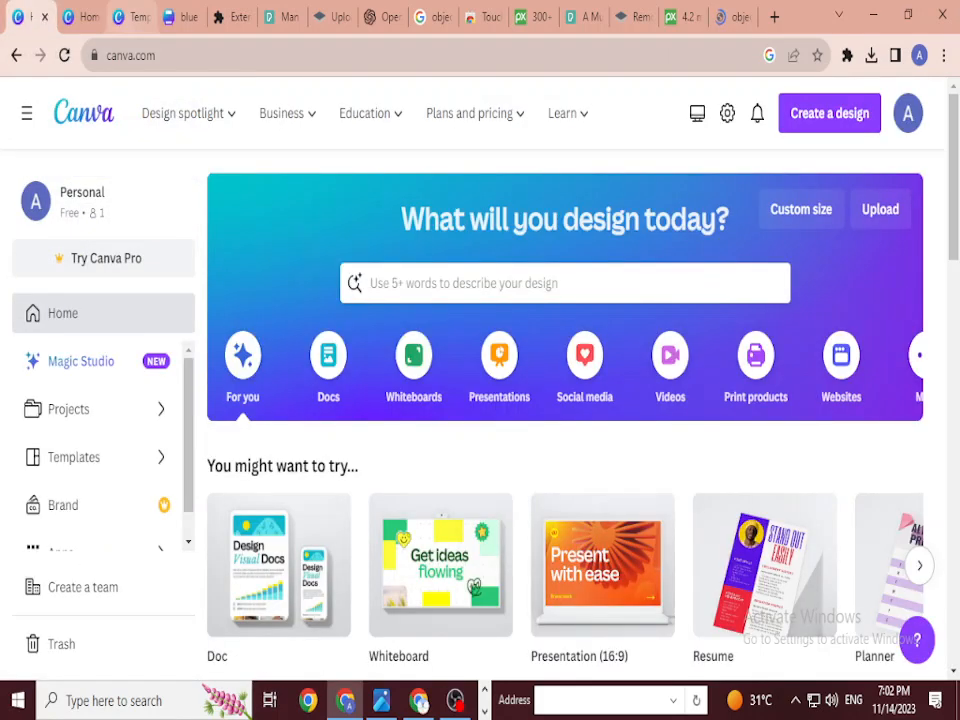
# Step: Paste the copied objective into About Me and delete its final sentence
pyautogui.click(85, 17)
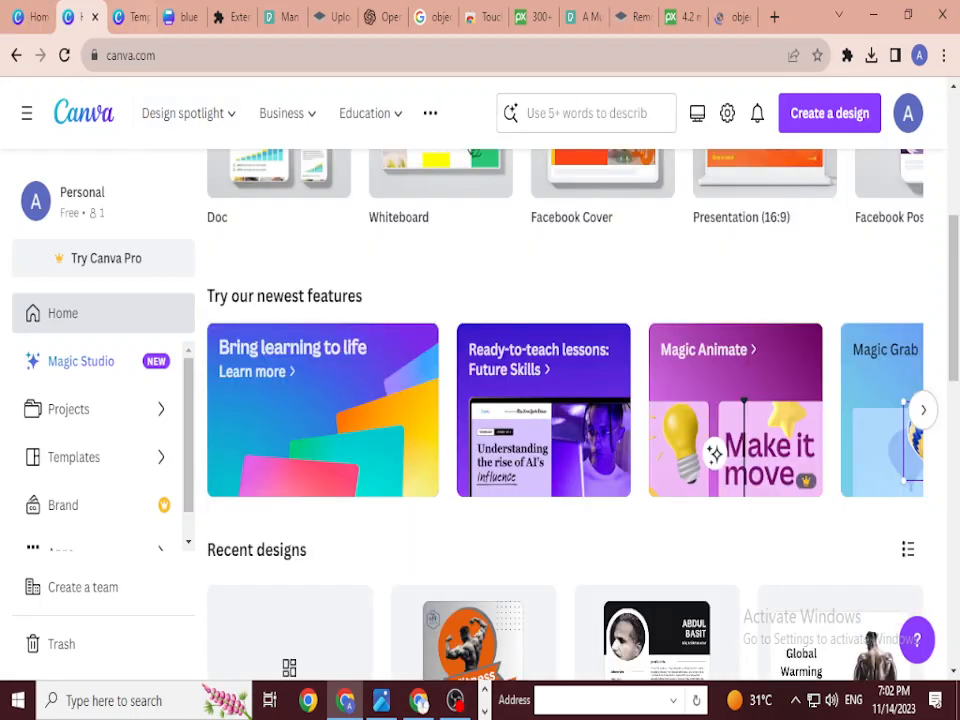
pyautogui.click(133, 17)
pyautogui.click(182, 17)
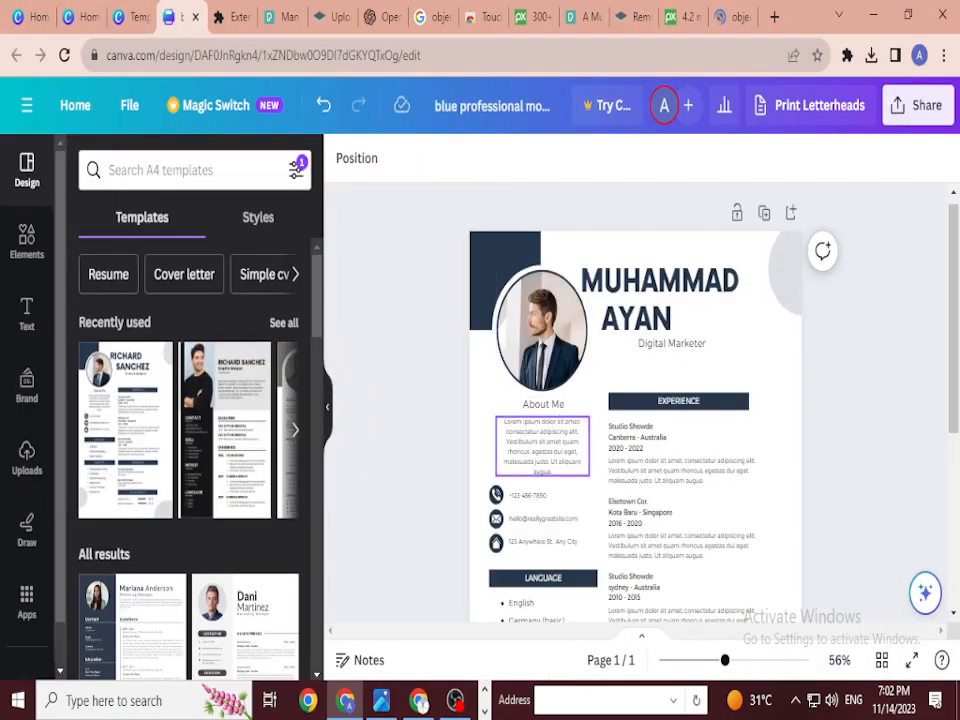
pyautogui.doubleClick(542, 446)
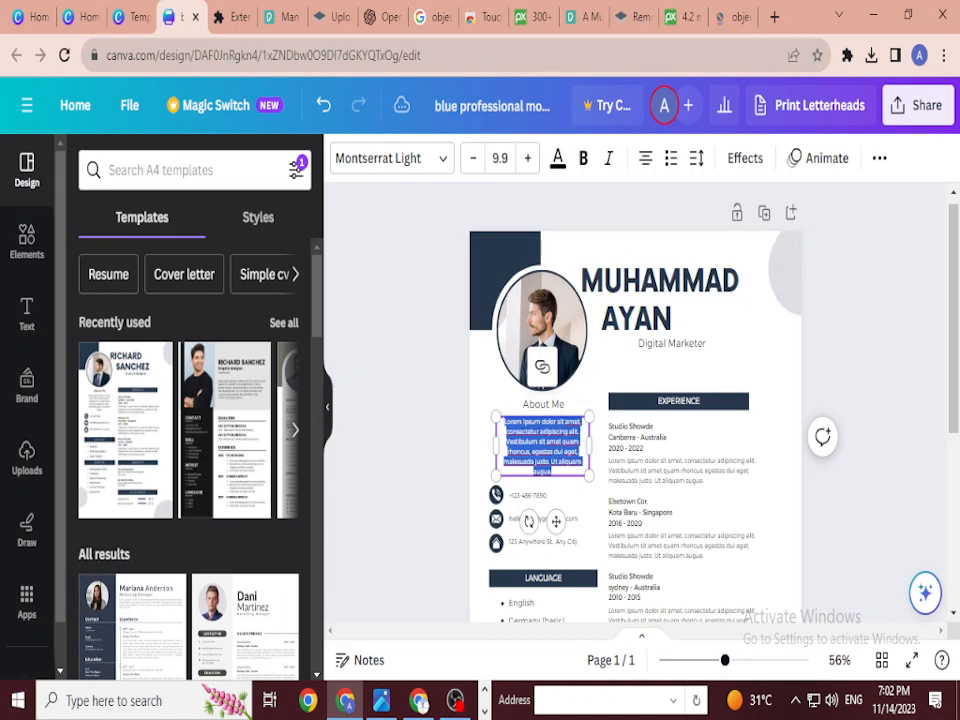
pyautogui.write('Currently seeking a Digital Marketing Management position to help a company fulfill marketing goals and initiatives to increase brand awareness, market share, and revenue growth. Bringing over 5 years of successfully developing and implementing high-impact cross channel digital campaigns.')
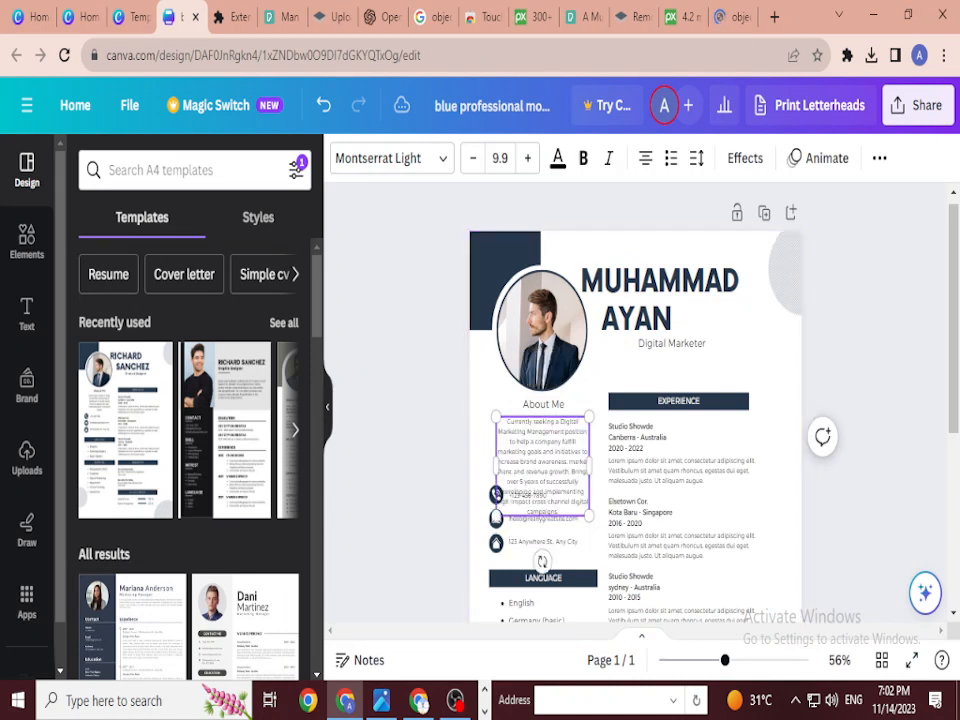
pyautogui.moveTo(558, 511); pyautogui.dragTo(571, 471)
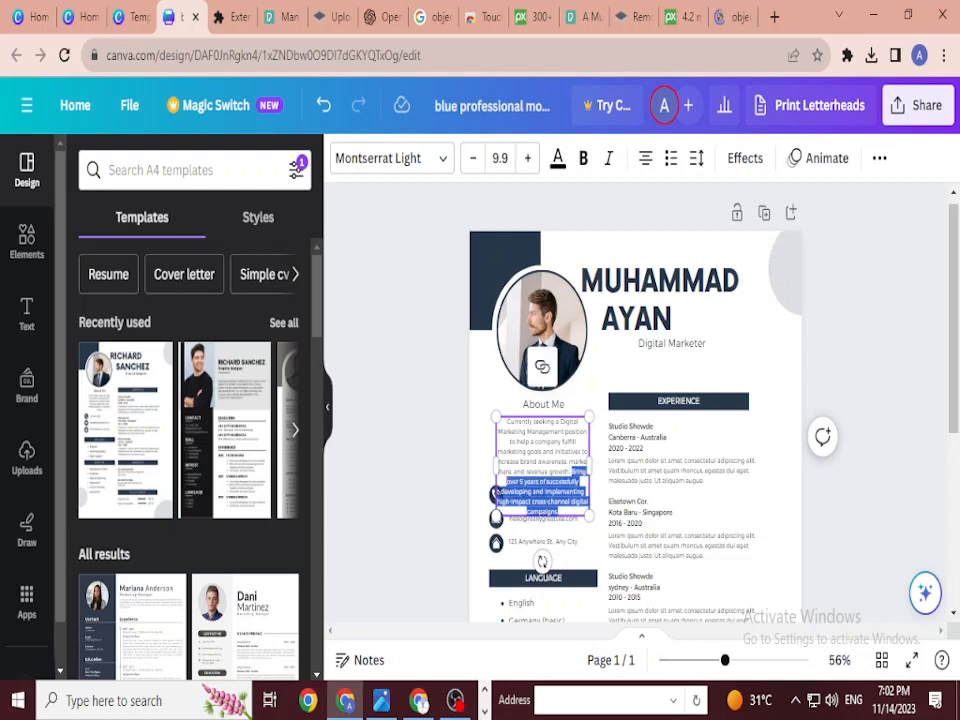
pyautogui.press('BackSpace')
pyautogui.press('Escape')
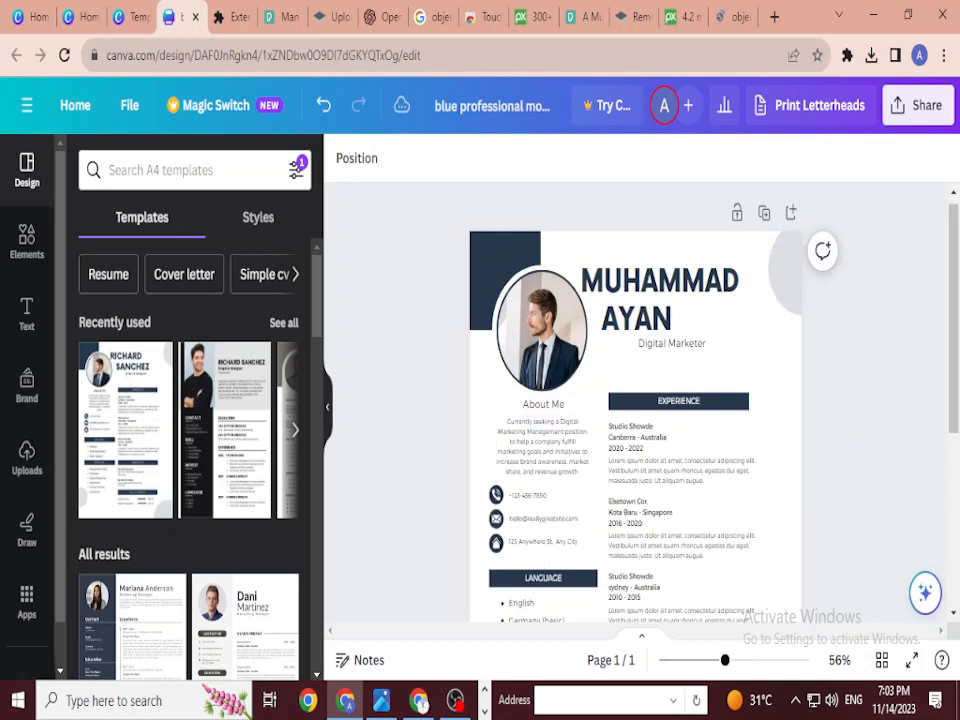
# Step: Keep the About Me paragraph centre-aligned after trying left and justified alignment
pyautogui.click(542, 446)
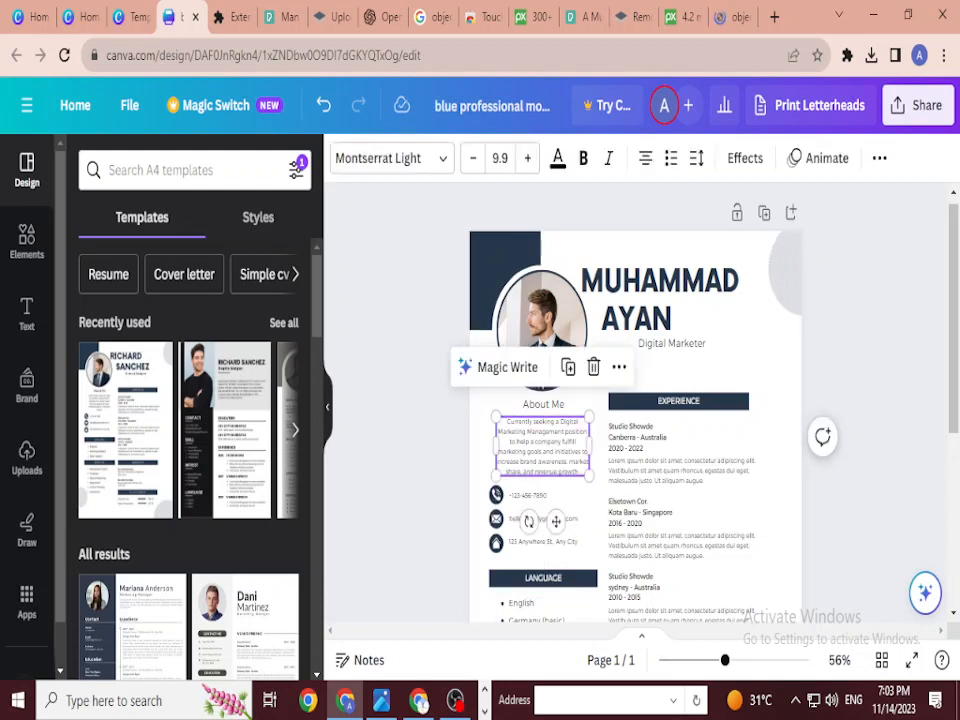
pyautogui.click(645, 158)
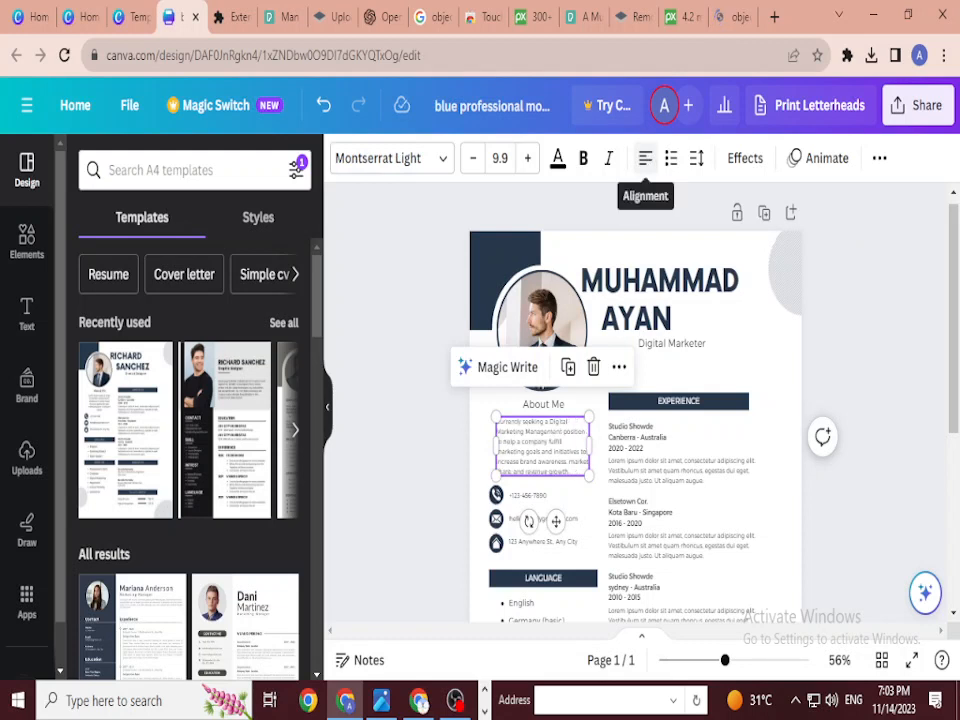
pyautogui.click(645, 158)
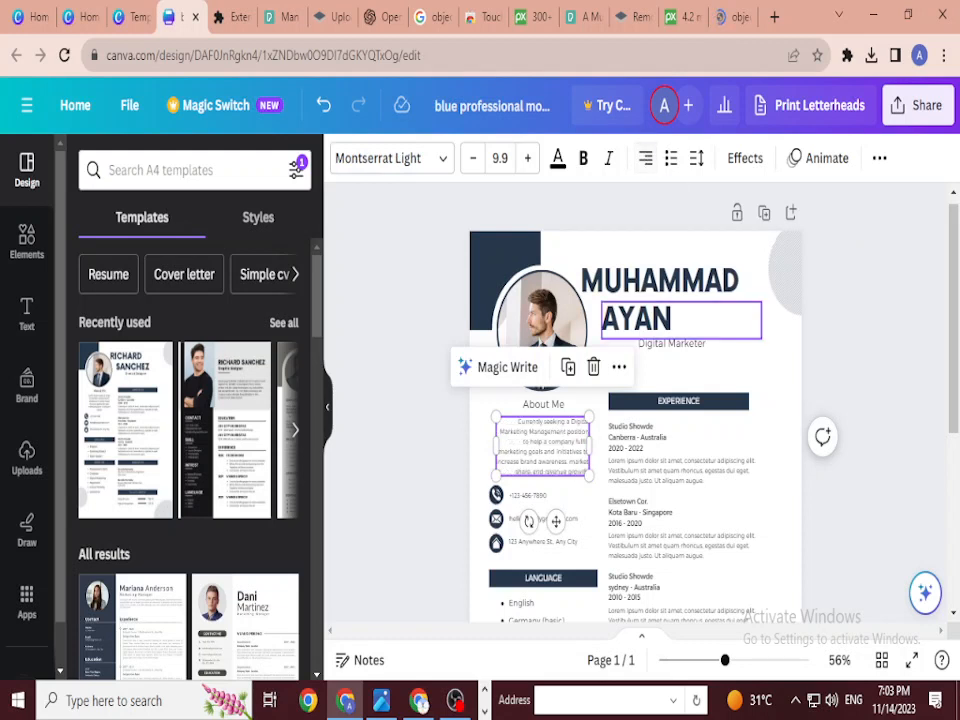
pyautogui.click(645, 158)
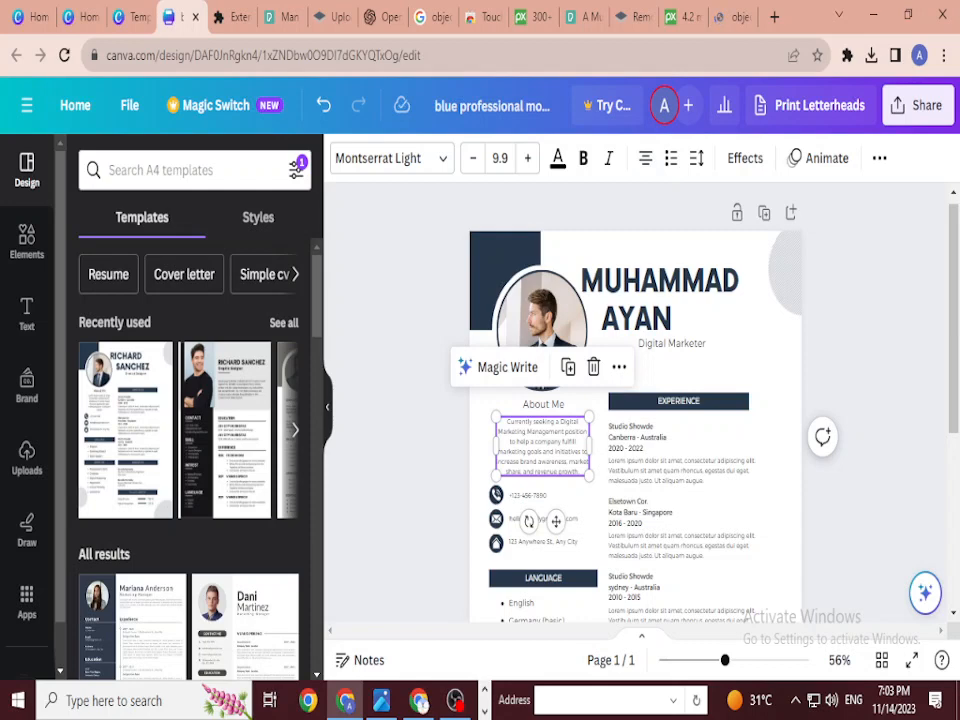
pyautogui.press('Escape')
pyautogui.moveTo(952, 330); pyautogui.dragTo(952, 397)
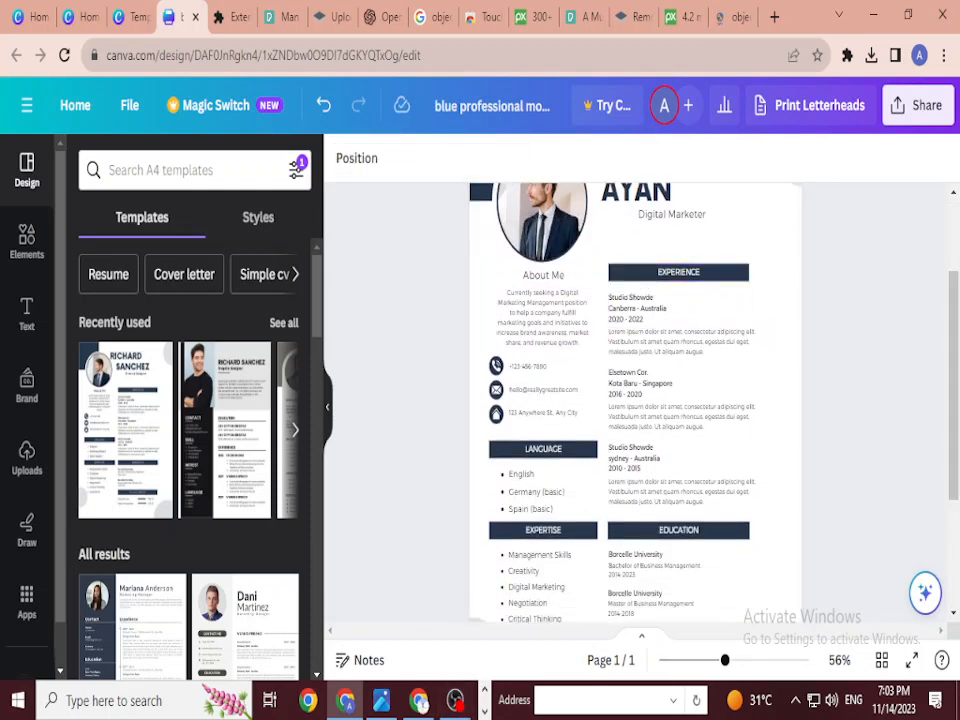
pyautogui.scroll(5, 640, 370)
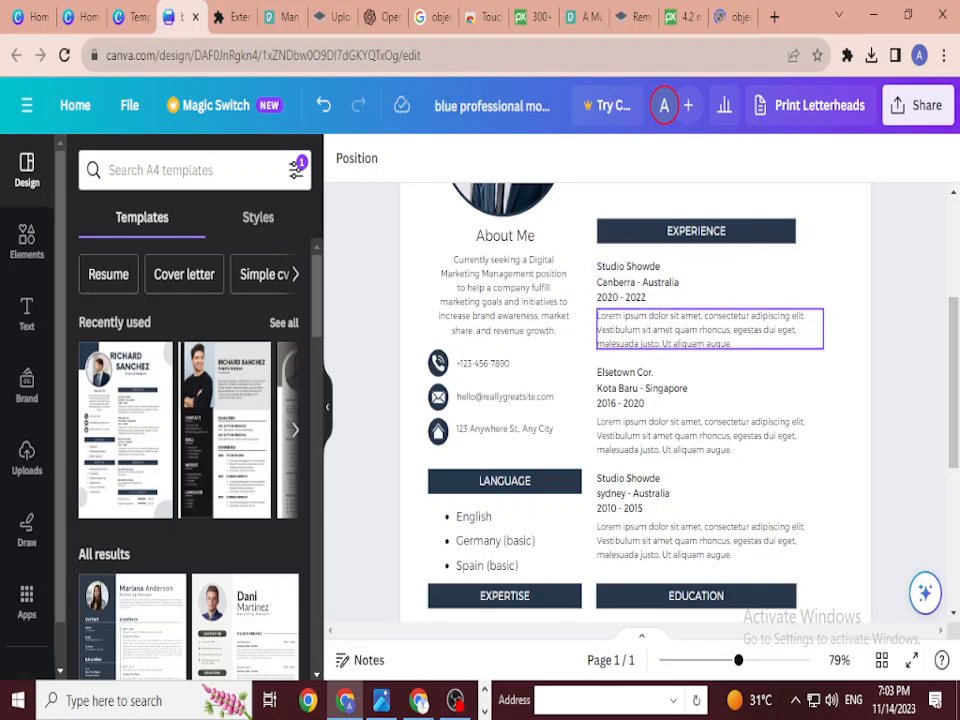
pyautogui.scroll(-5, 640, 400)
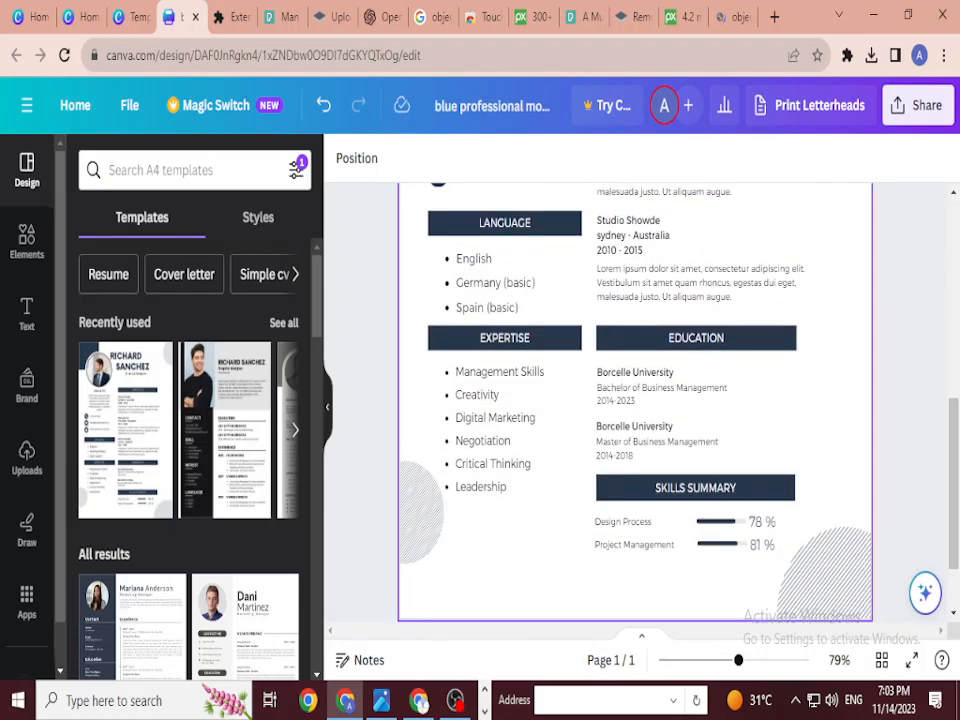
pyautogui.scroll(-1, 640, 430)
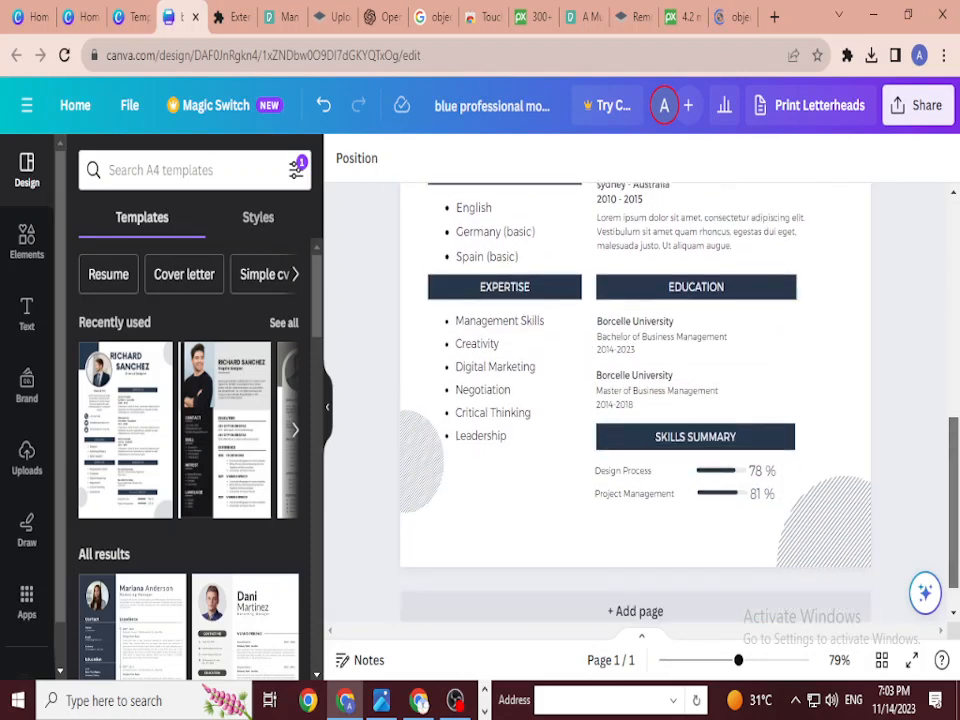
pyautogui.scroll(-1, 640, 440)
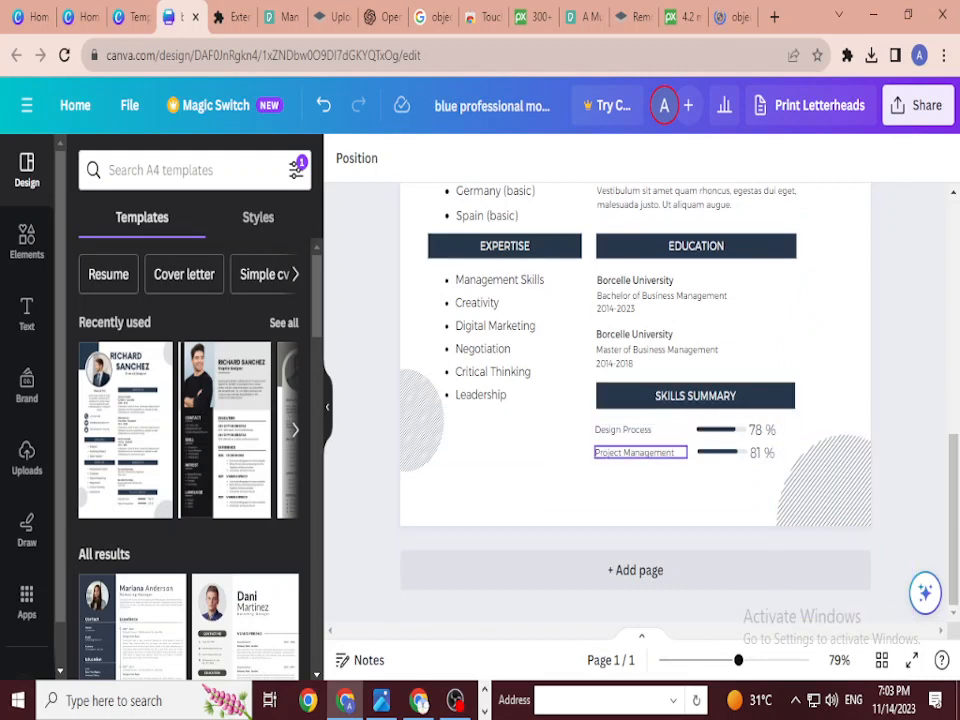
pyautogui.moveTo(953, 520); pyautogui.dragTo(953, 502)
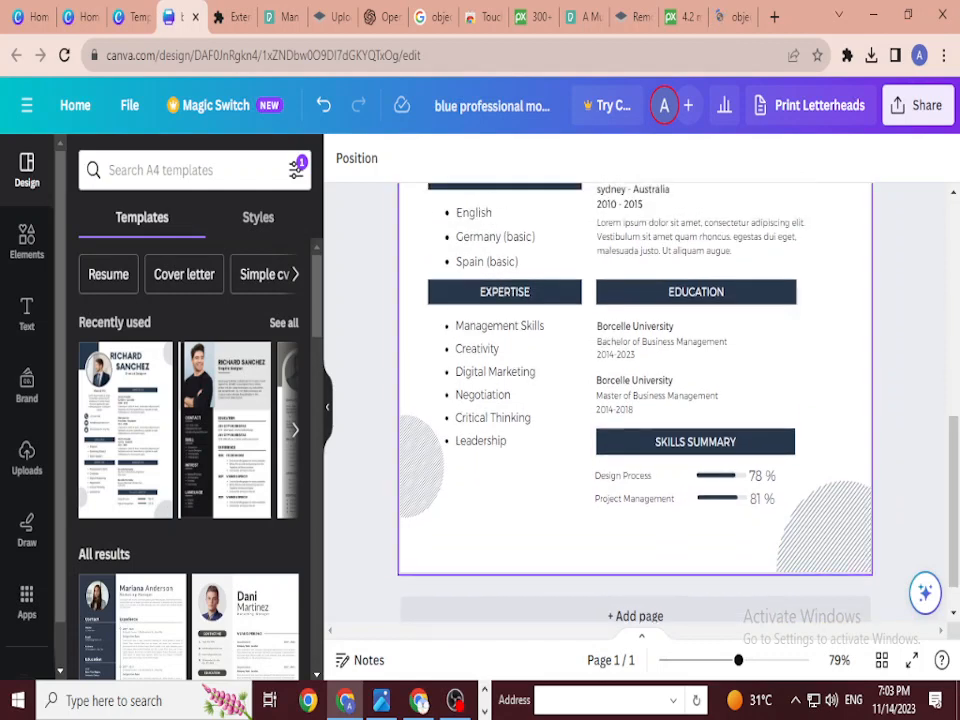
pyautogui.scroll(3, 505, 400)
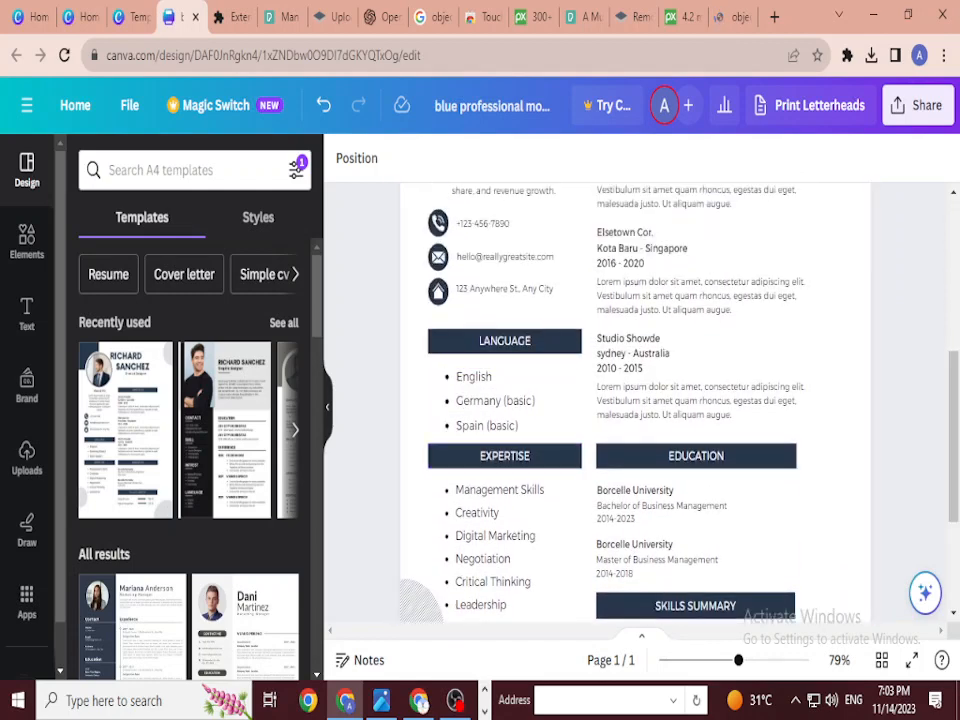
pyautogui.scroll(2, 505, 360)
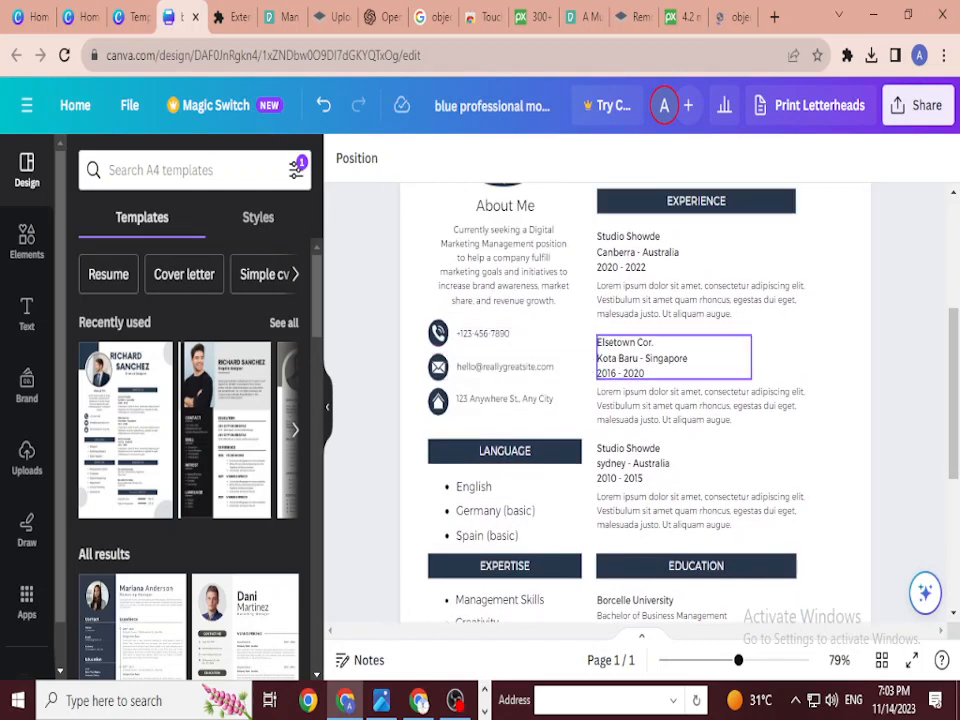
pyautogui.scroll(3, 600, 400)
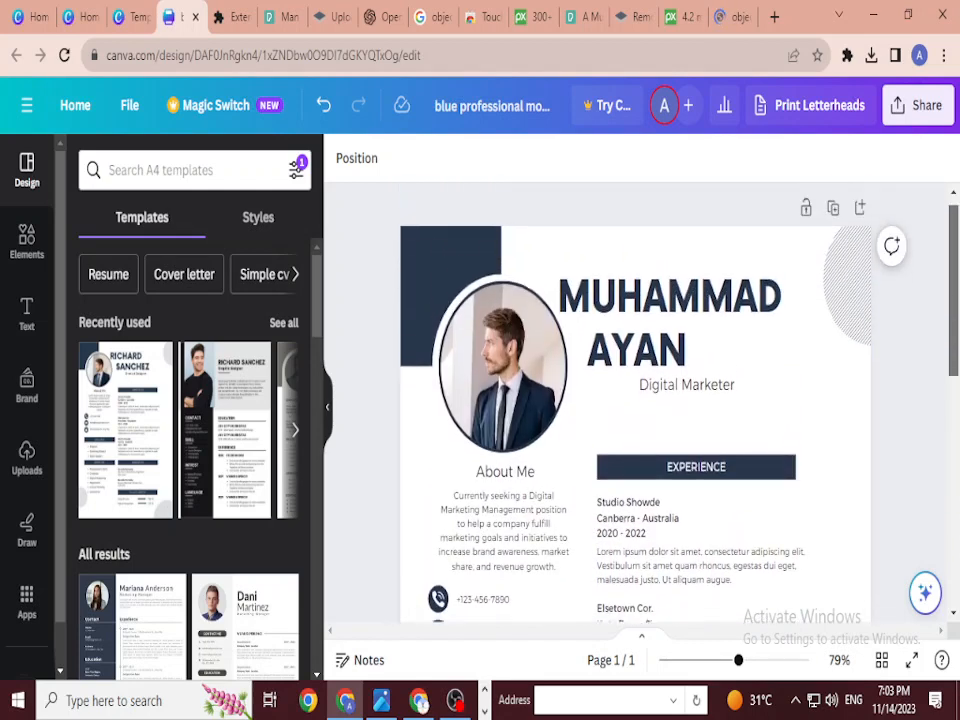
pyautogui.scroll(-6, 635, 400)
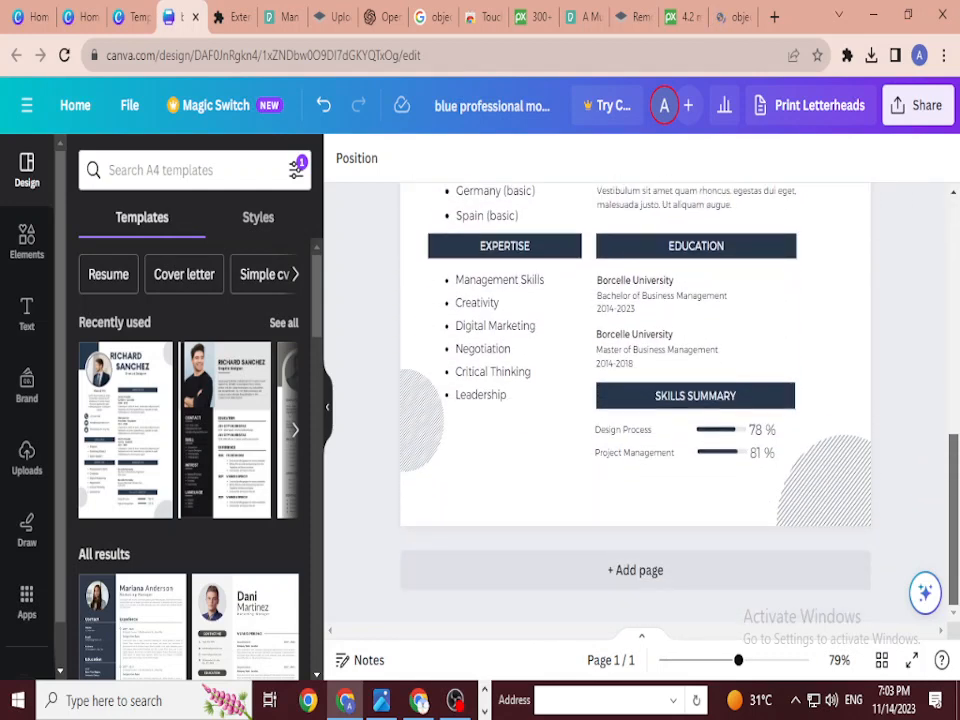
pyautogui.scroll(10, 635, 400)
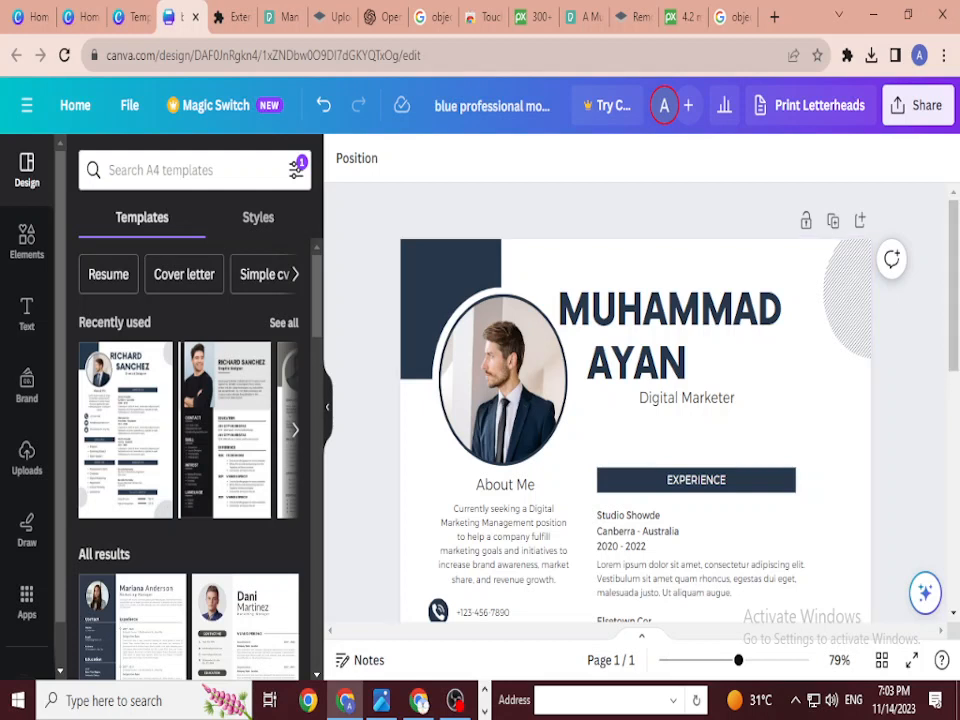
pyautogui.scroll(-1, 225, 420)
# Step: Browse the Design style presets and apply the black Be Vietnam style
pyautogui.scroll(1, 225, 420)
pyautogui.click(258, 217)
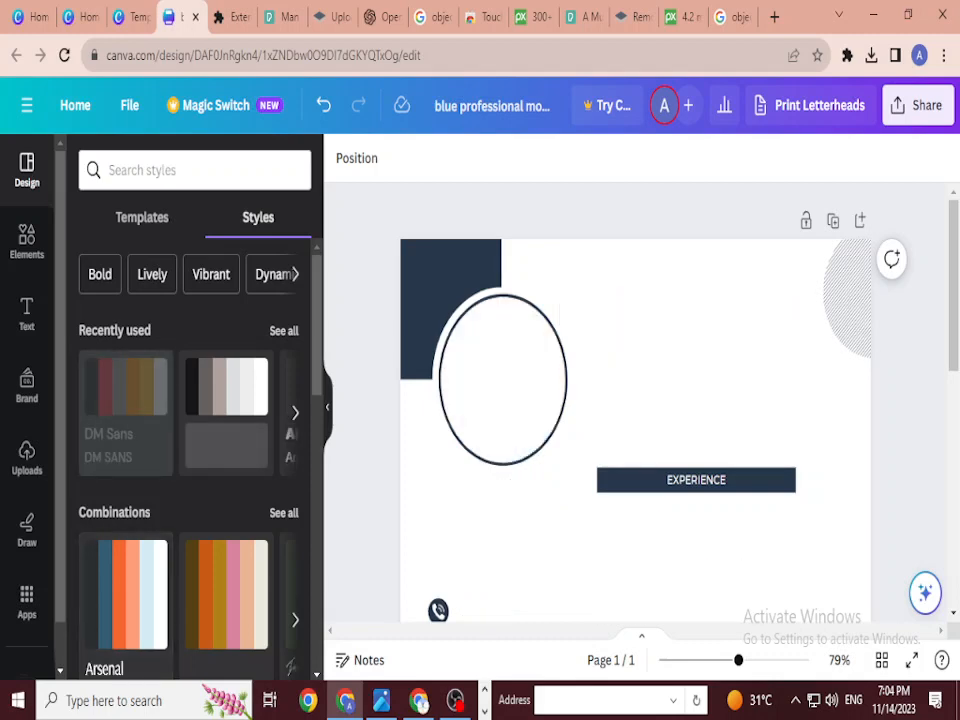
pyautogui.scroll(-3, 635, 400)
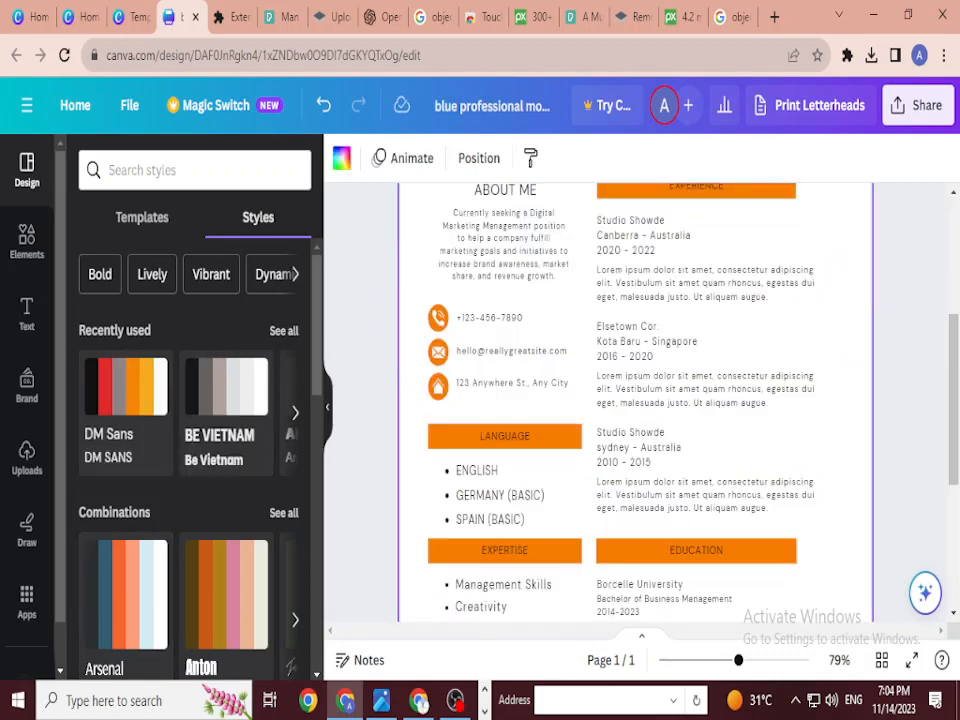
pyautogui.scroll(-2, 635, 400)
pyautogui.scroll(4, 635, 400)
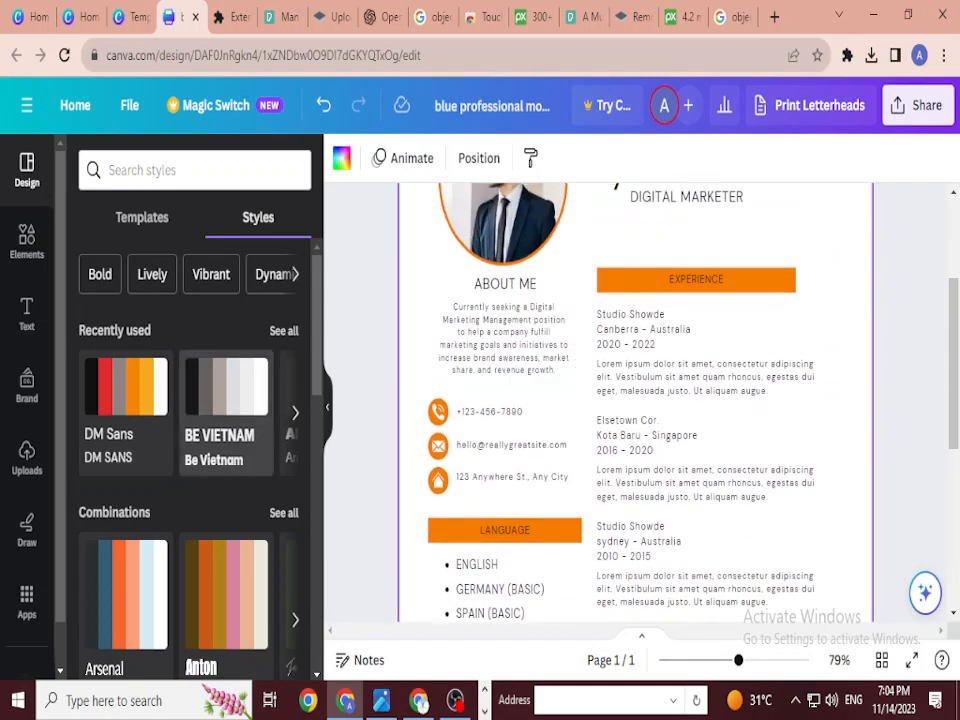
pyautogui.click(225, 400)
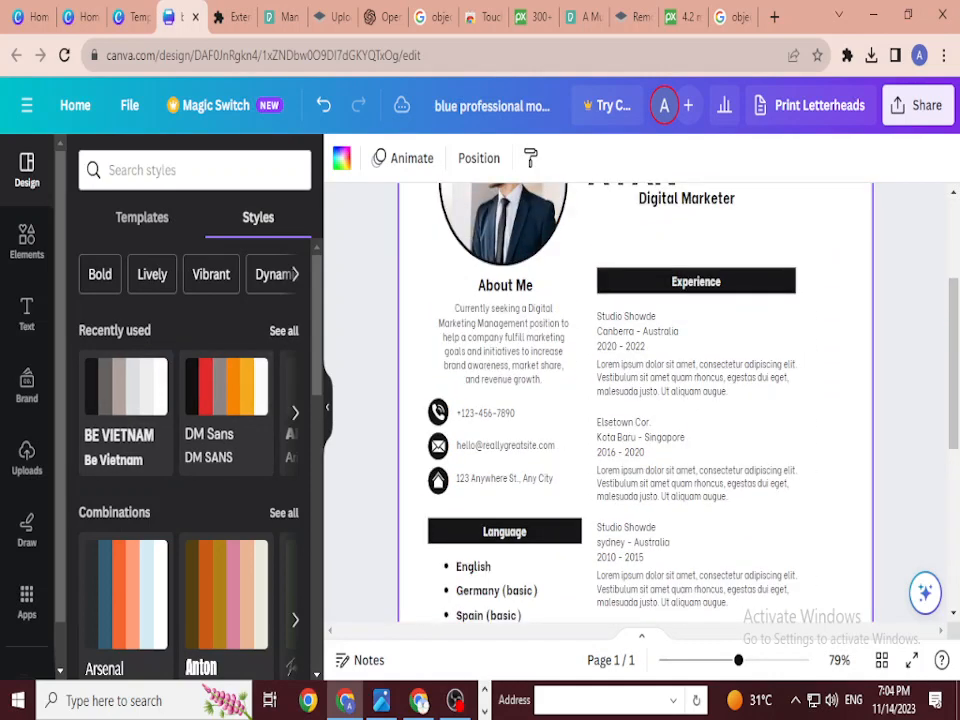
# Step: Apply the grey Archivo Black style from the recently used styles
pyautogui.click(283, 330)
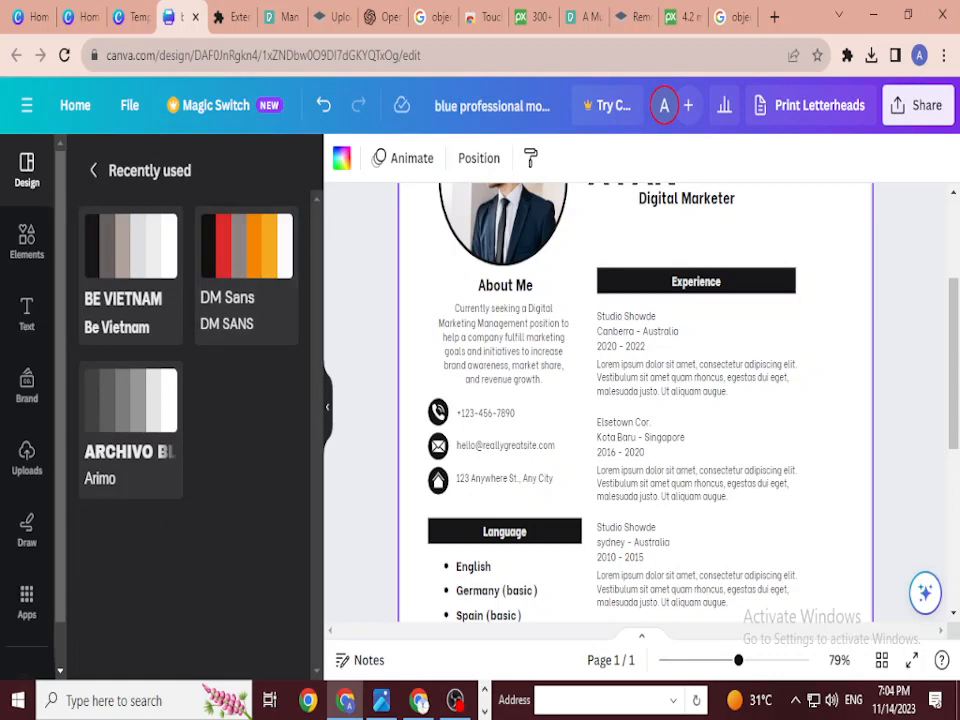
pyautogui.scroll(3, 700, 380)
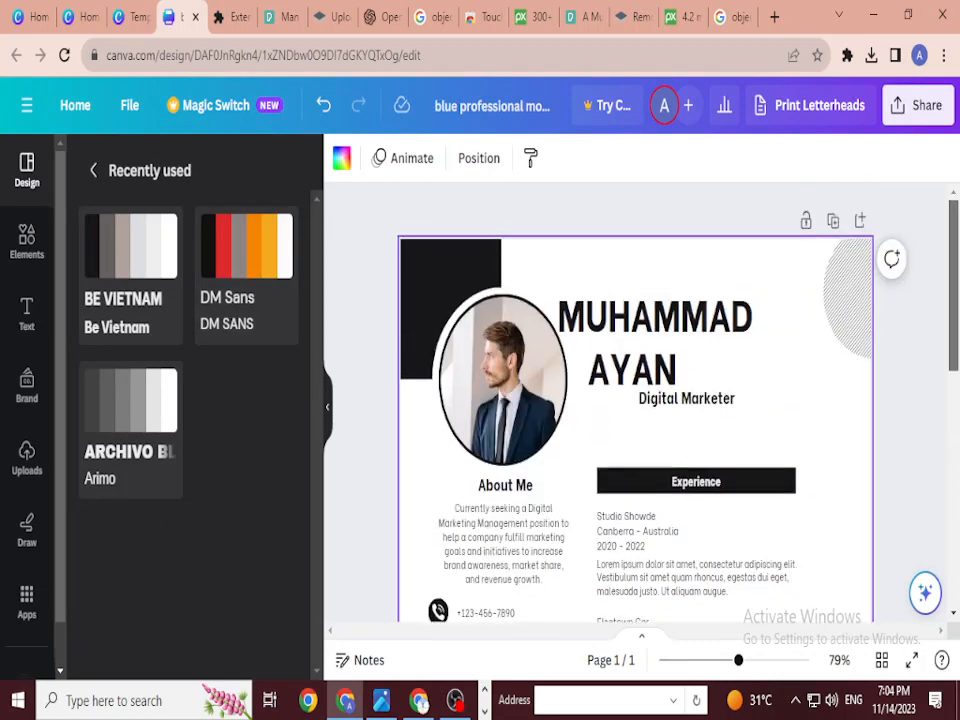
pyautogui.click(130, 415)
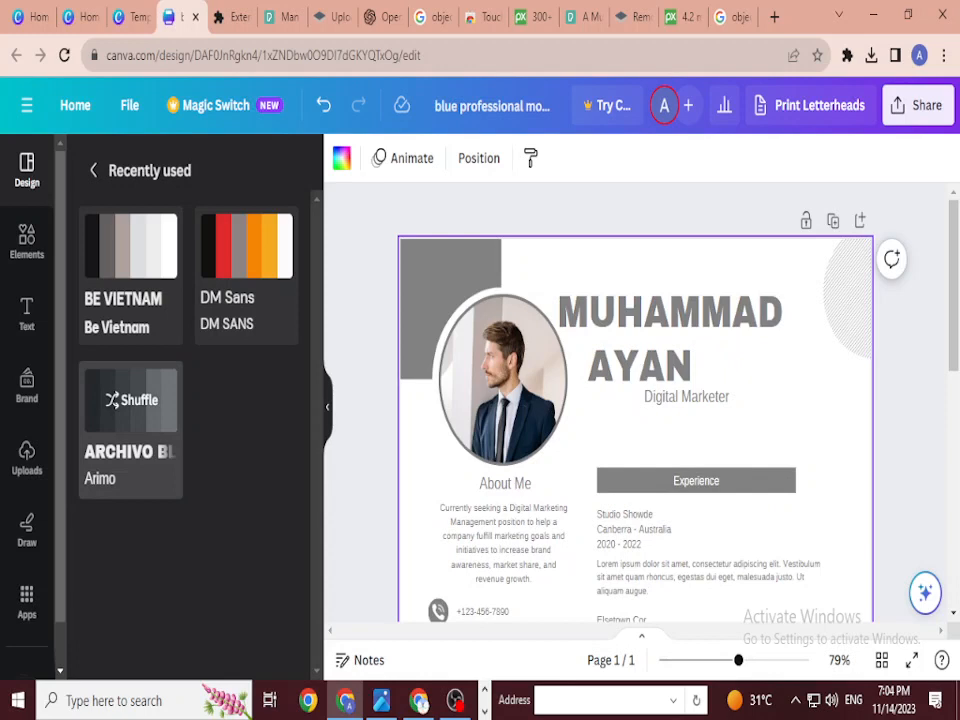
pyautogui.rightClick(133, 92)
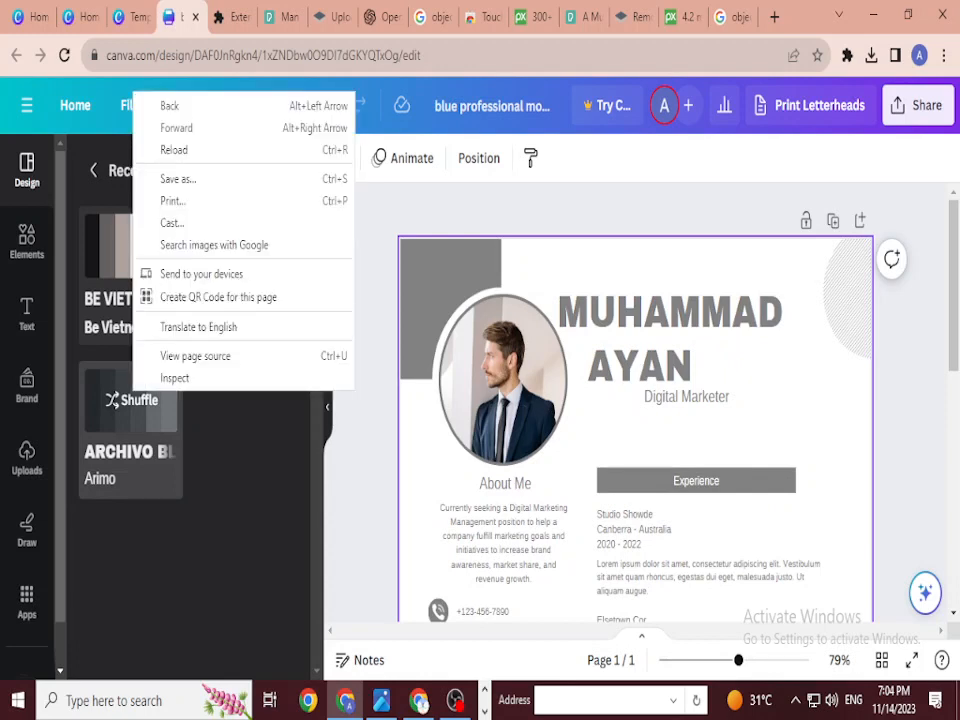
pyautogui.press('Escape')
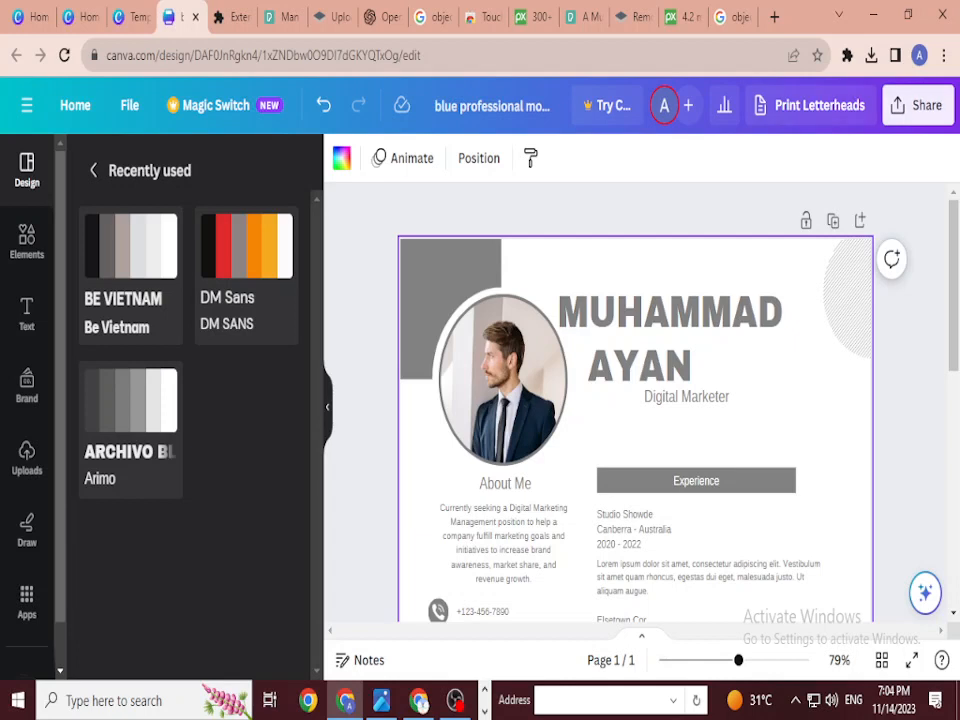
pyautogui.click(664, 105)
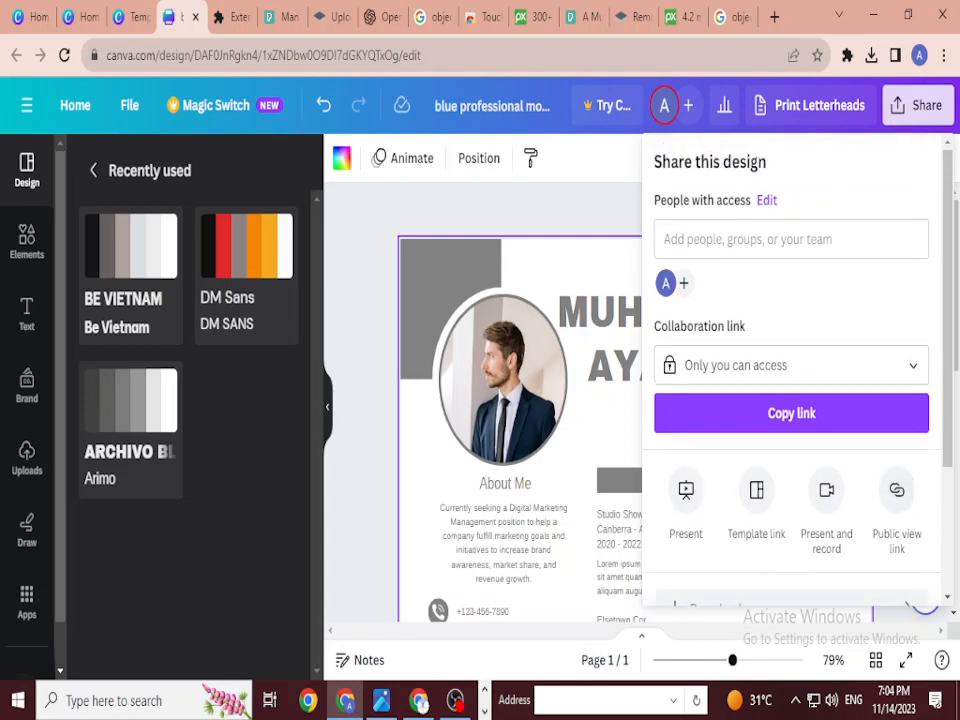
# Step: Download the resume as a PDF Standard file and dismiss the print promotion popup
pyautogui.moveTo(946, 330); pyautogui.dragTo(946, 438)
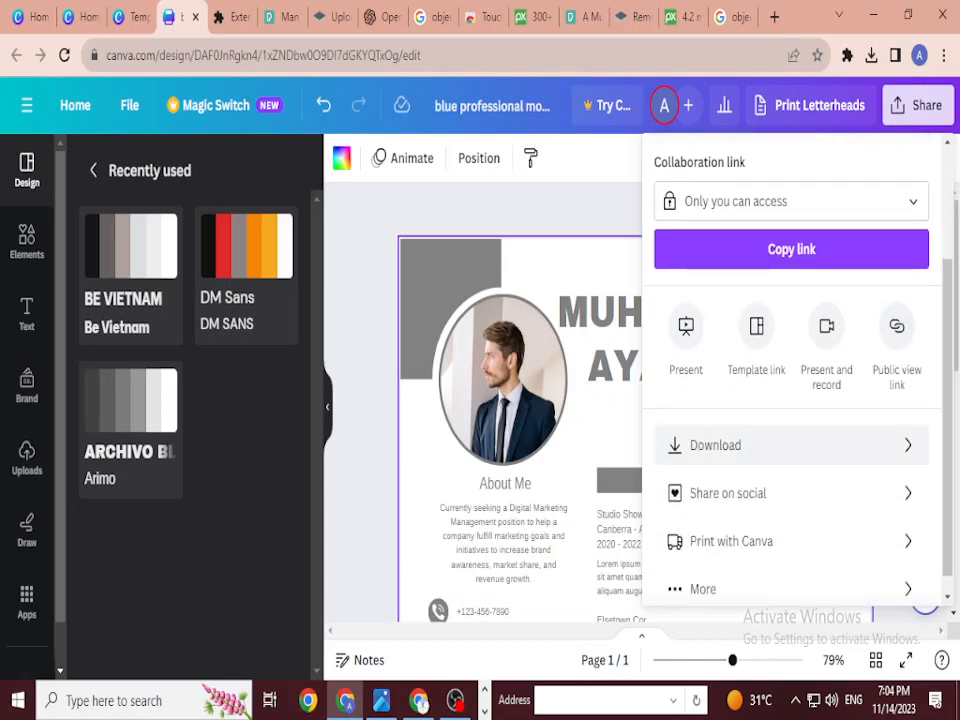
pyautogui.click(715, 445)
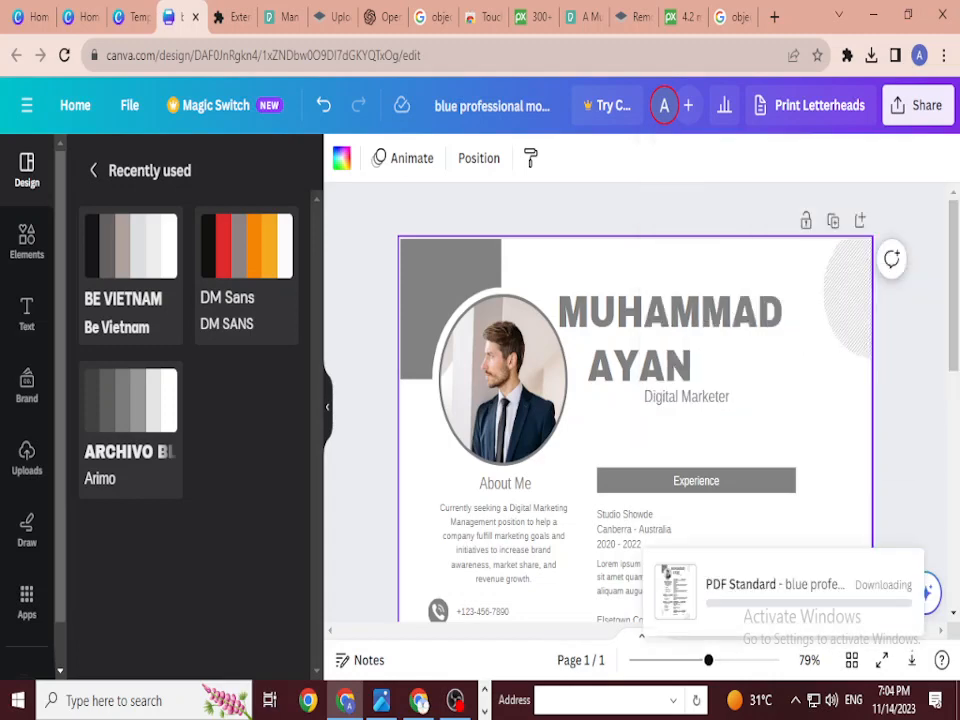
pyautogui.scroll(-3, 700, 365)
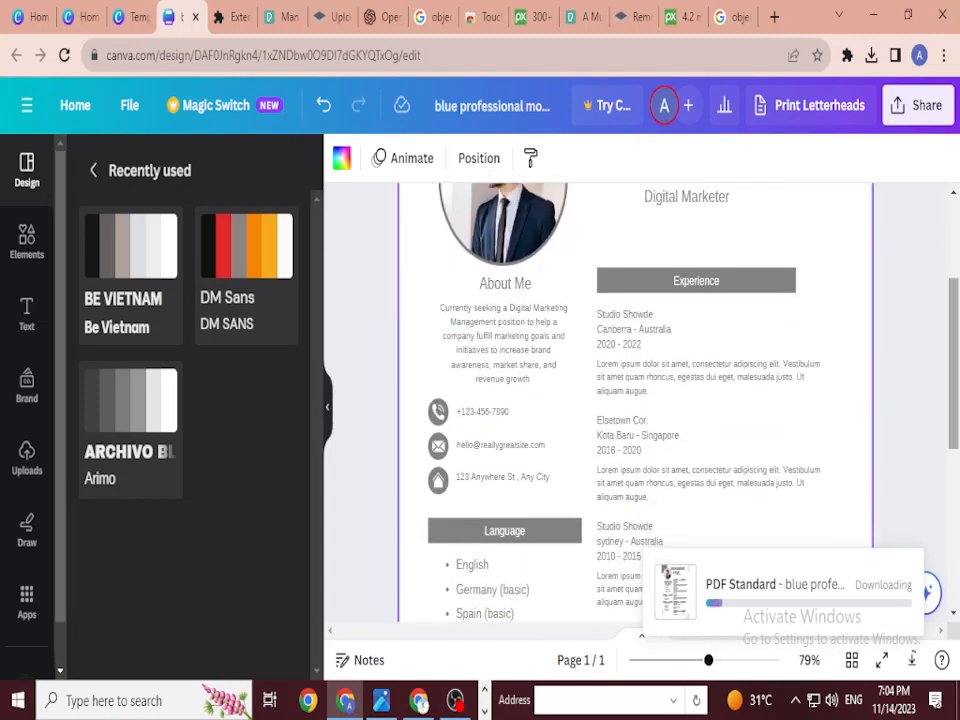
pyautogui.scroll(3, 636, 400)
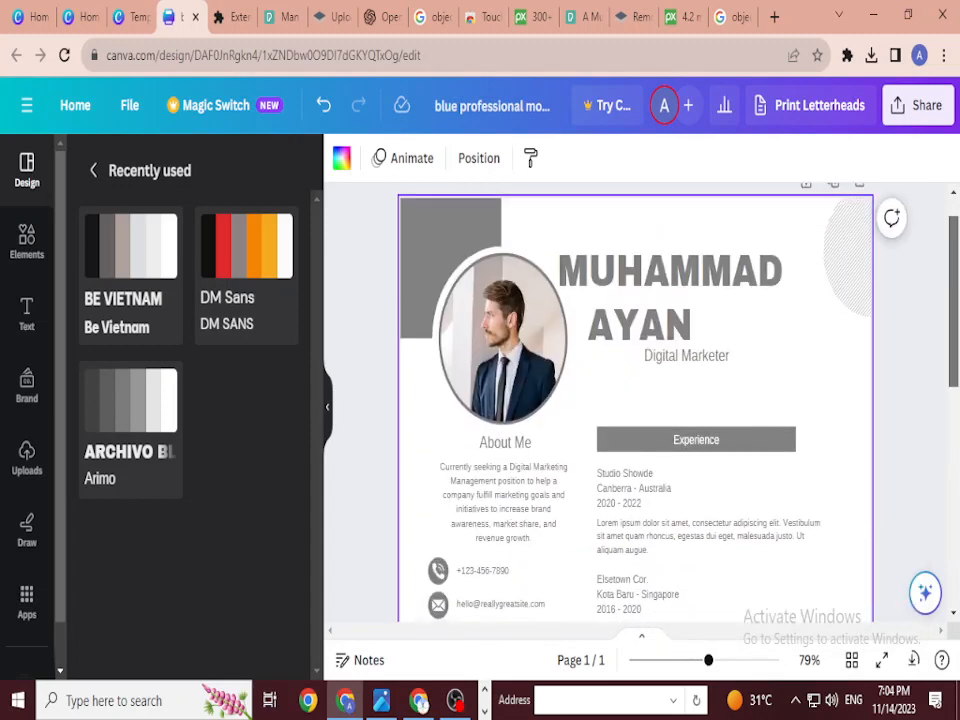
pyautogui.press('Escape')
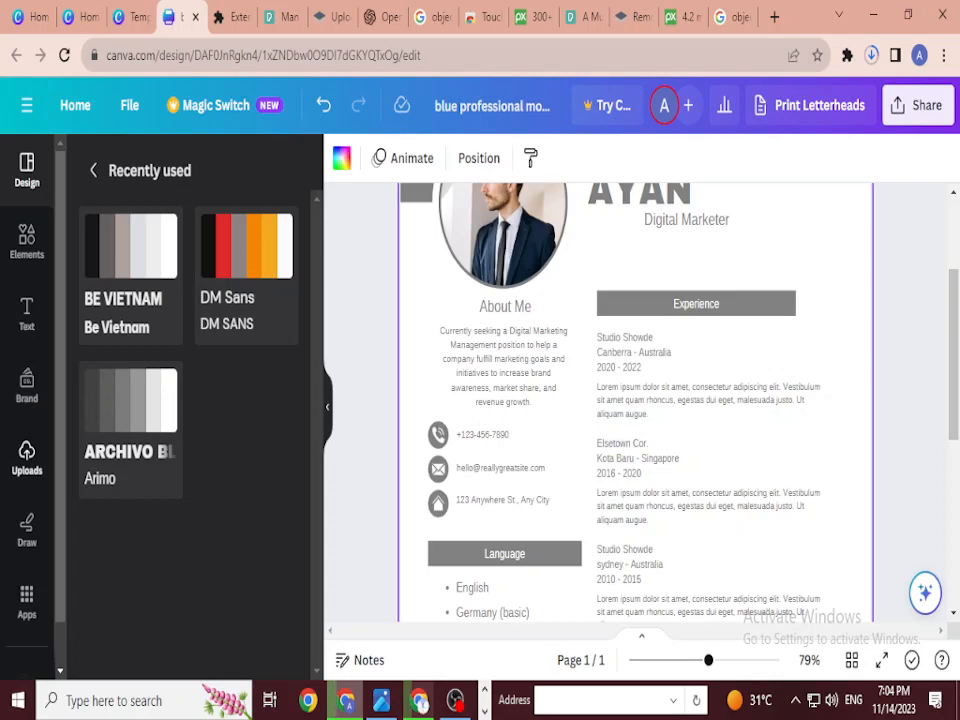
# Step: Drop the uploaded black-and-white portrait into the circular frame and adjust its crop
pyautogui.click(27, 458)
pyautogui.scroll(1, 635, 400)
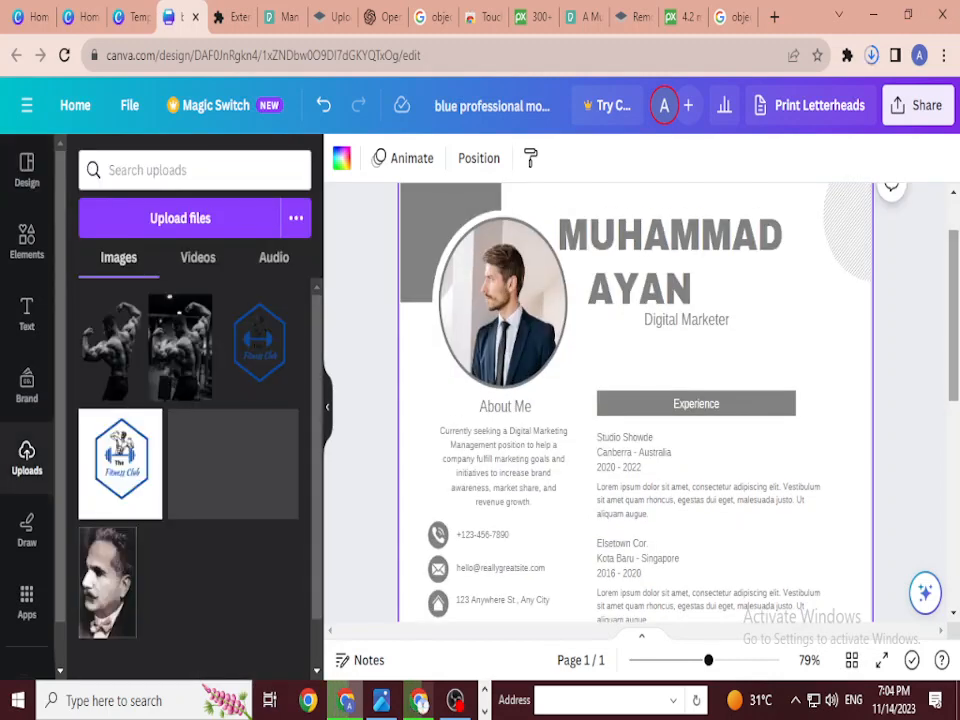
pyautogui.moveTo(107, 582); pyautogui.dragTo(503, 300)
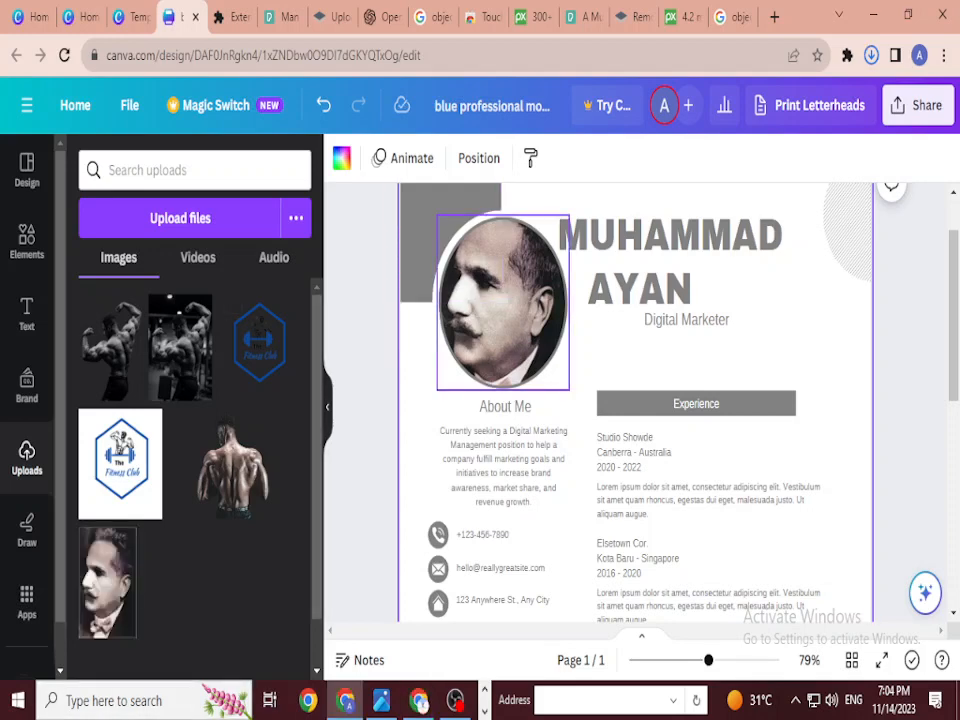
pyautogui.doubleClick(503, 300)
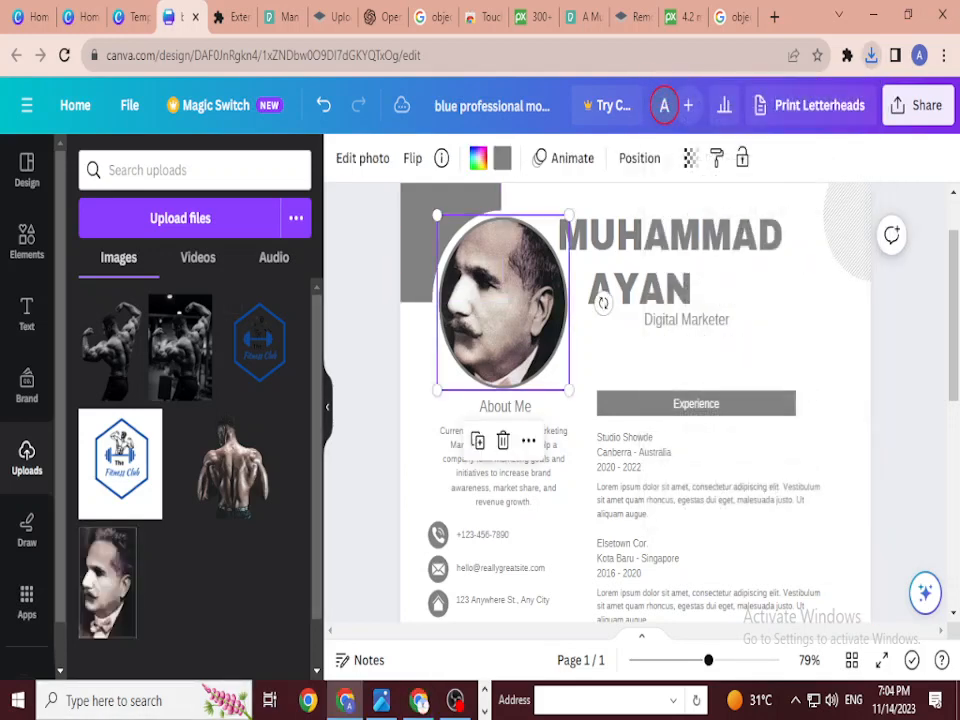
pyautogui.moveTo(503, 300); pyautogui.dragTo(503, 297)
pyautogui.click(252, 644)
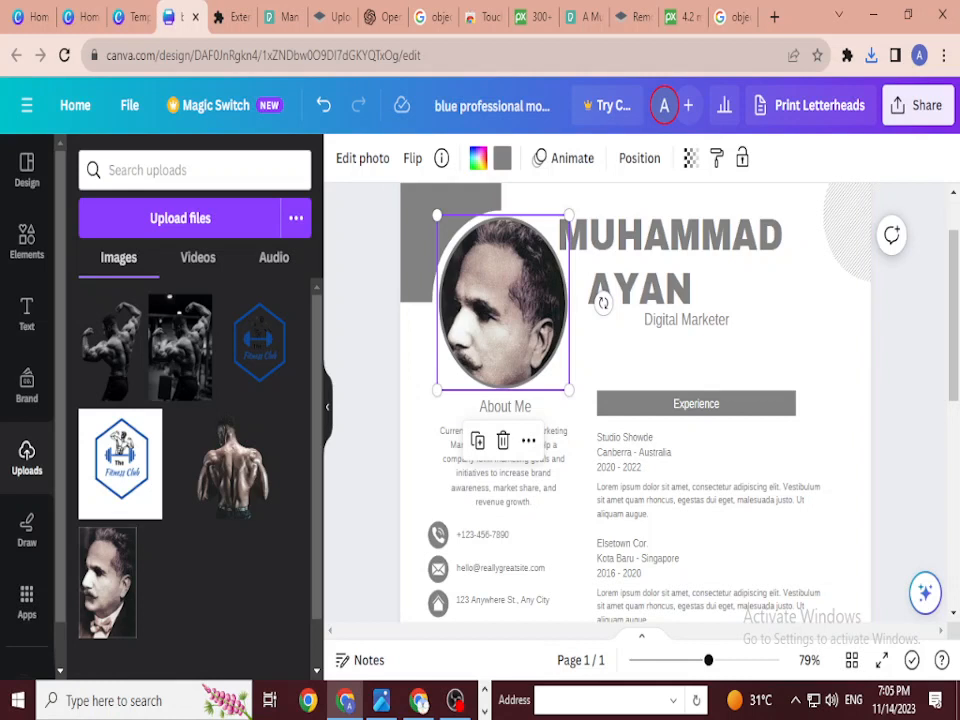
# Step: Deselect the portrait and bring the OBS recorder window to the front
pyautogui.press('Escape')
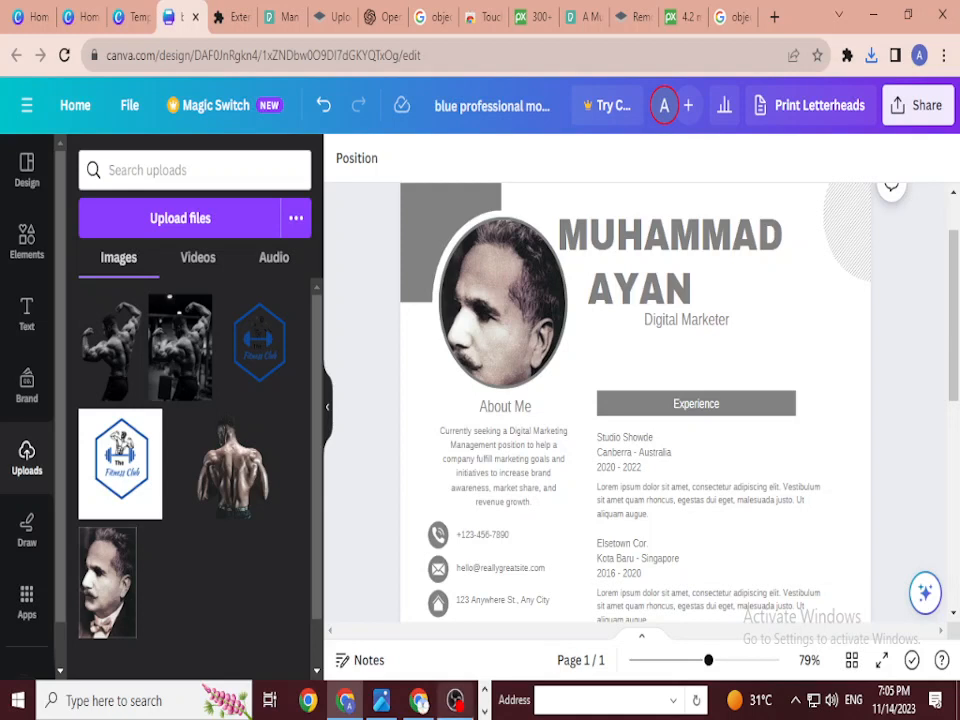
pyautogui.moveTo(455, 700)
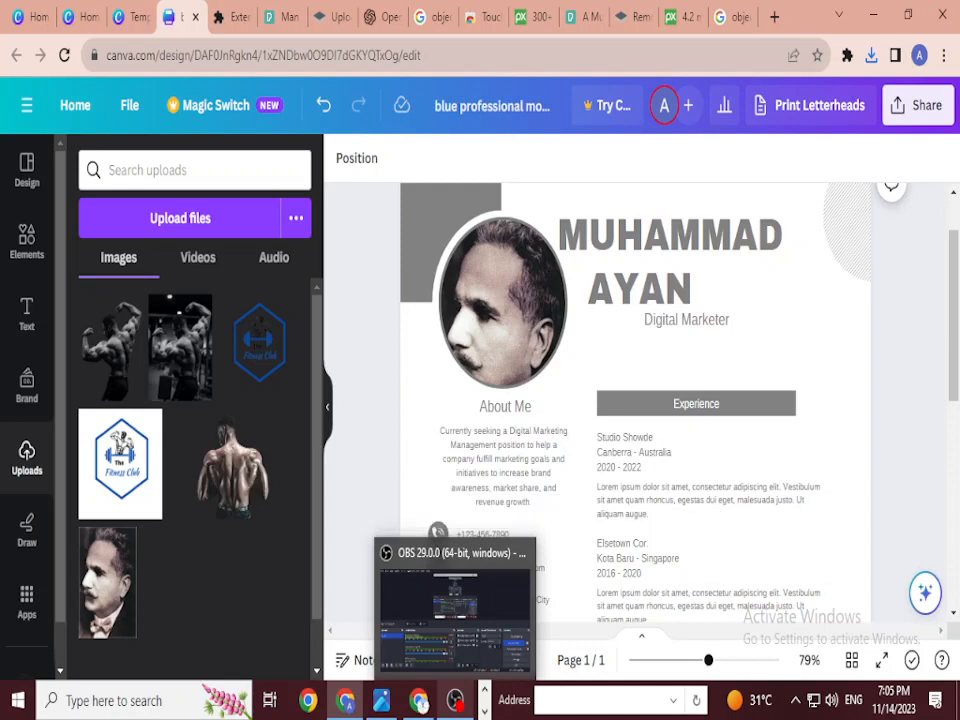
pyautogui.click(455, 700)
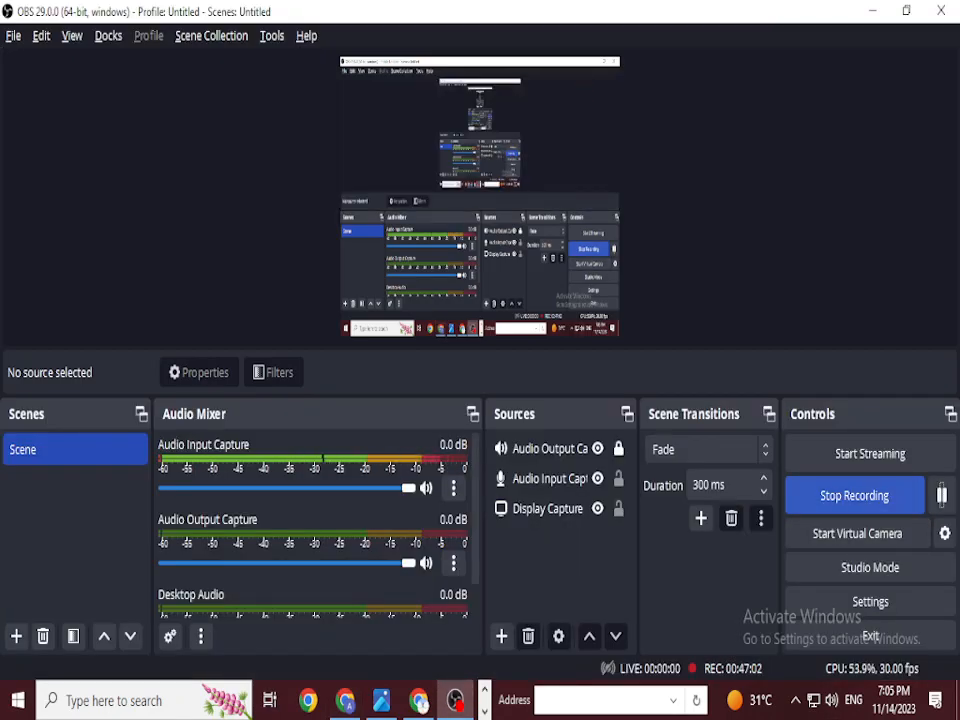